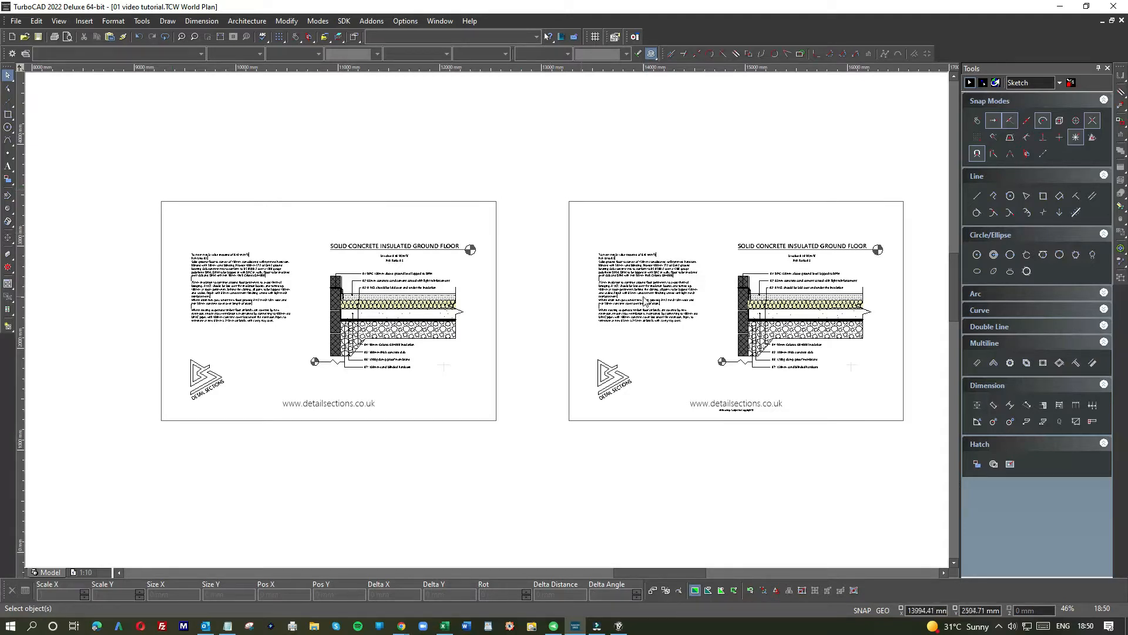
# - Switch to the browser and examine the photos of extension excavations and trench footings in the image search results
pyautogui.hotkey('alt', 'Tab')
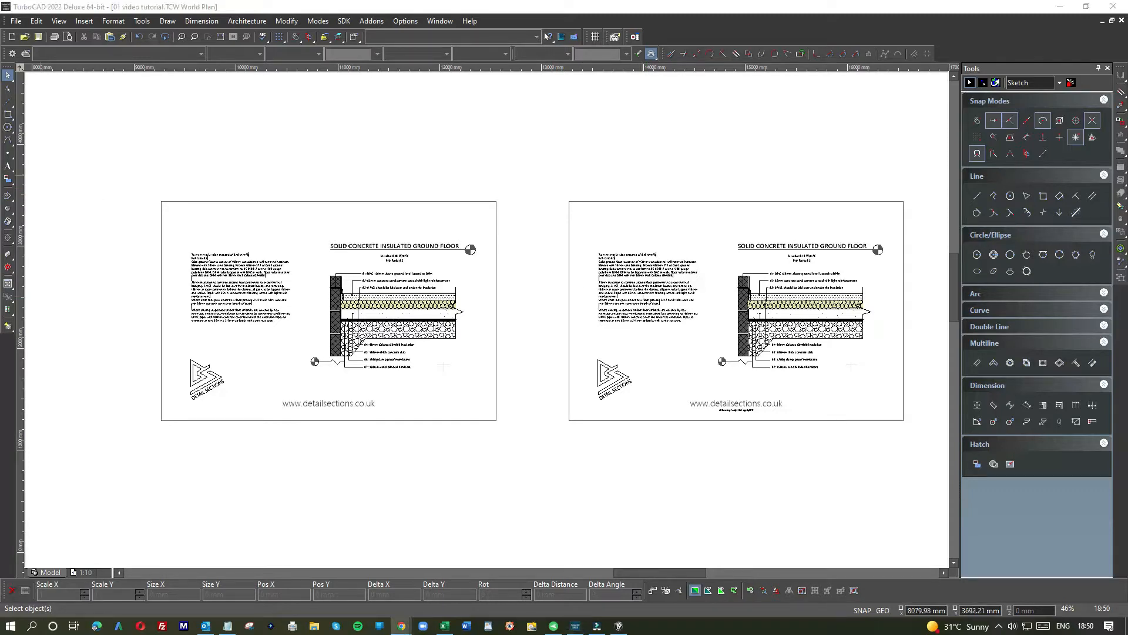
pyautogui.moveTo(0, 12); pyautogui.dragTo(440, 52)
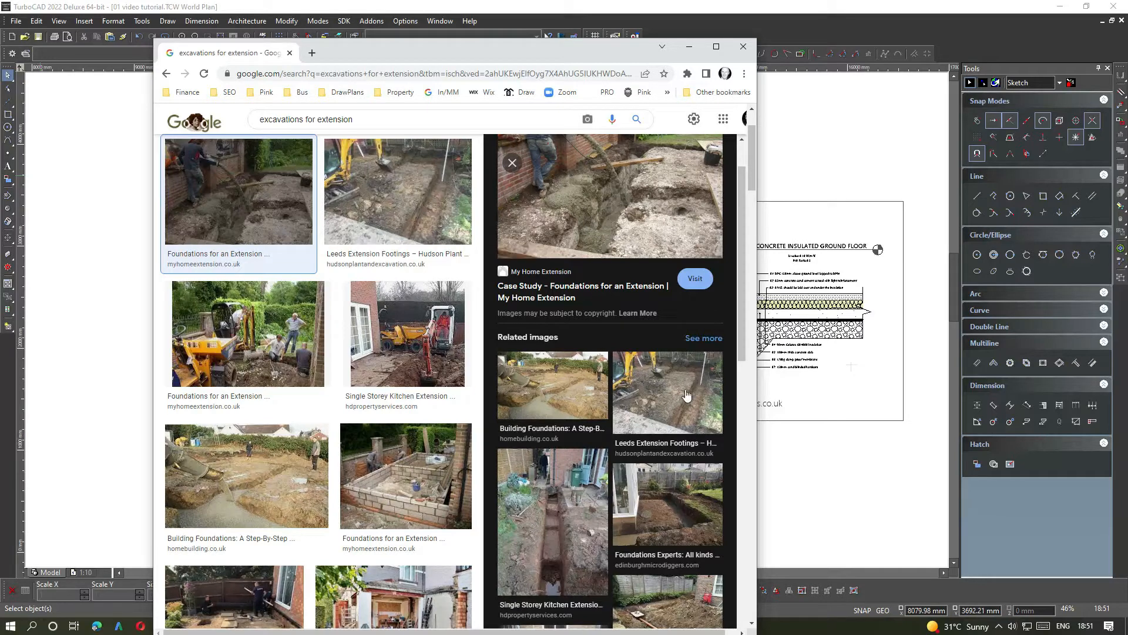
pyautogui.scroll(-1, 686, 395)
pyautogui.scroll(-1, 682, 365)
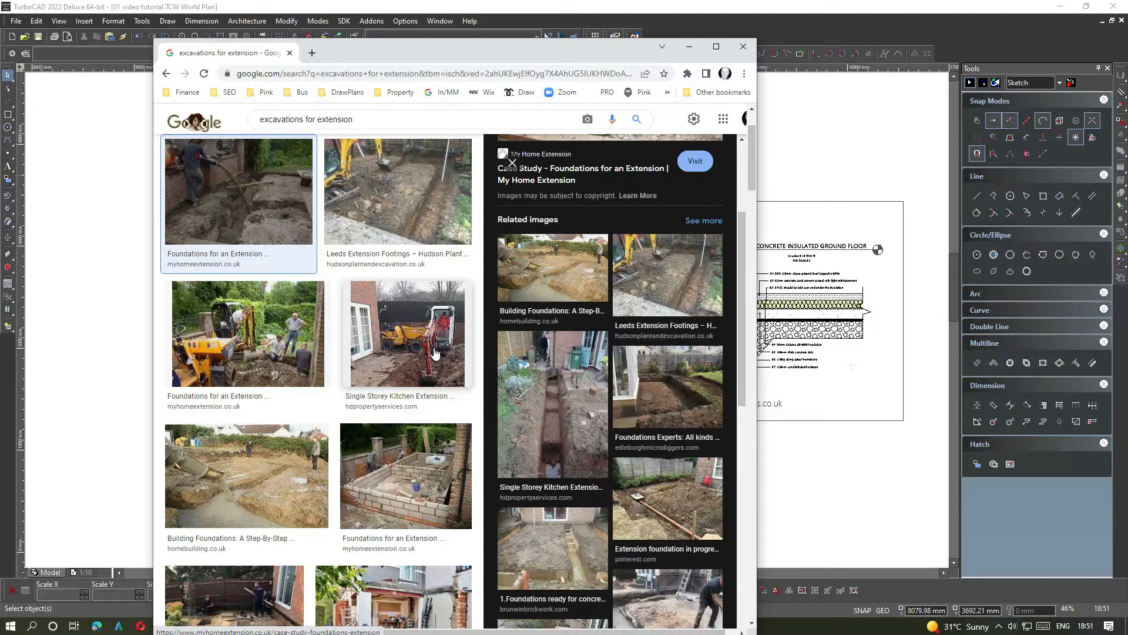
pyautogui.scroll(-5, 576, 379)
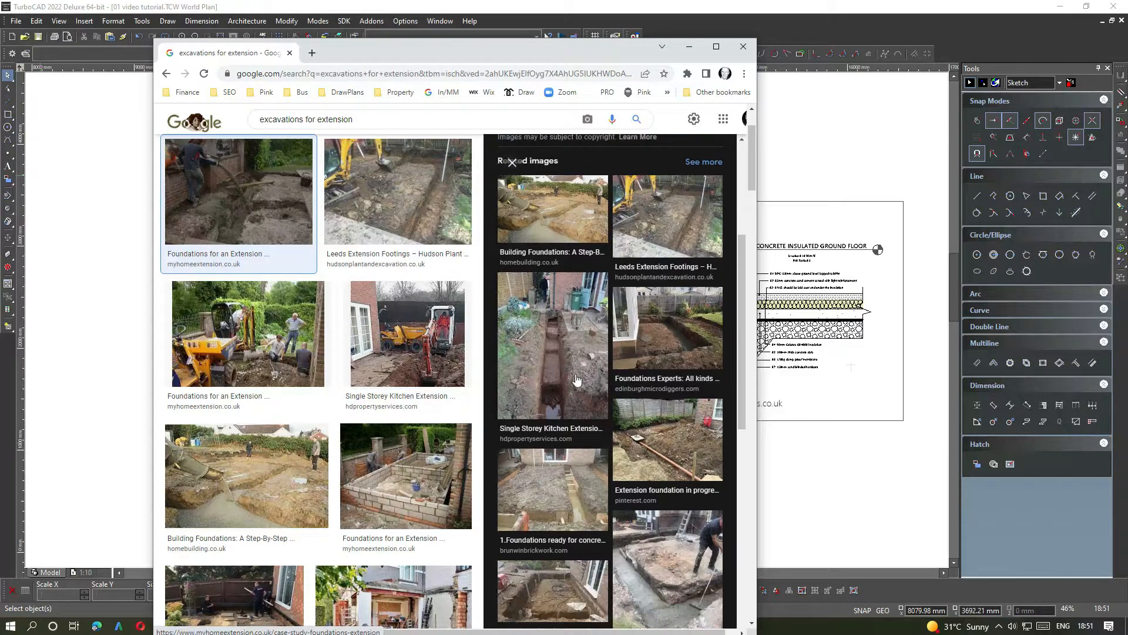
pyautogui.scroll(-1, 576, 379)
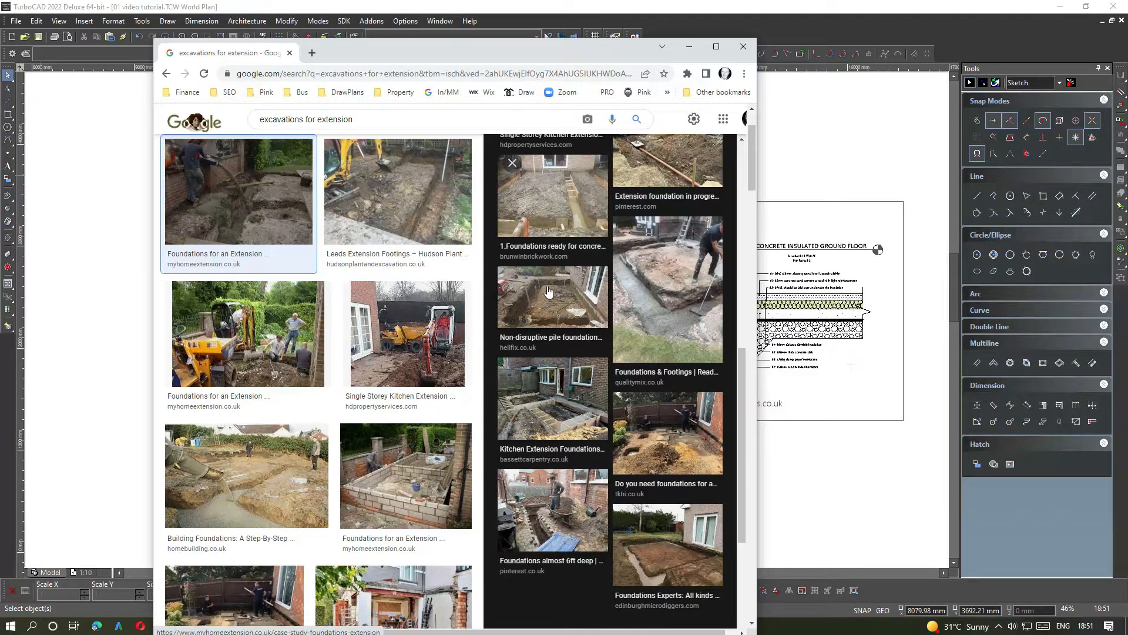
pyautogui.scroll(-2, 548, 290)
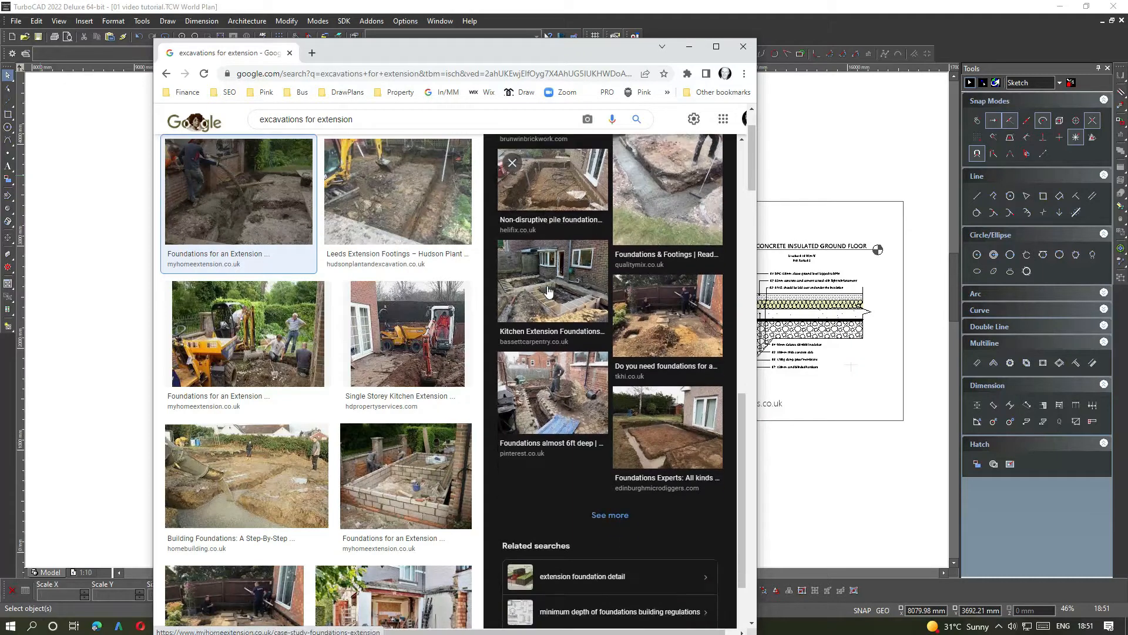
pyautogui.scroll(7, 548, 291)
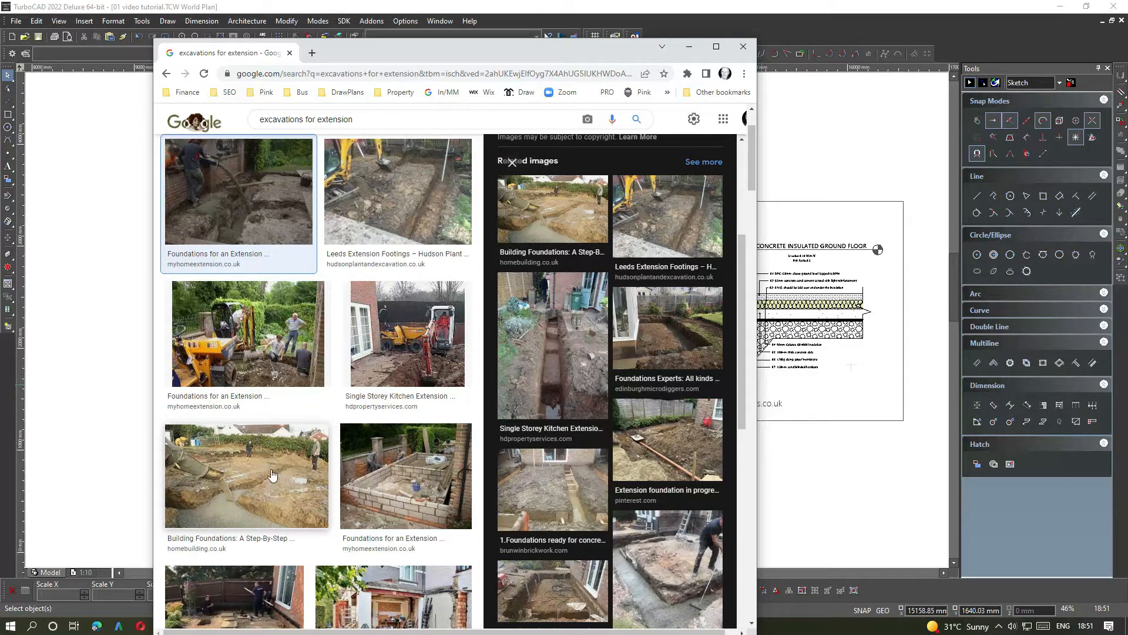
pyautogui.scroll(-1, 272, 475)
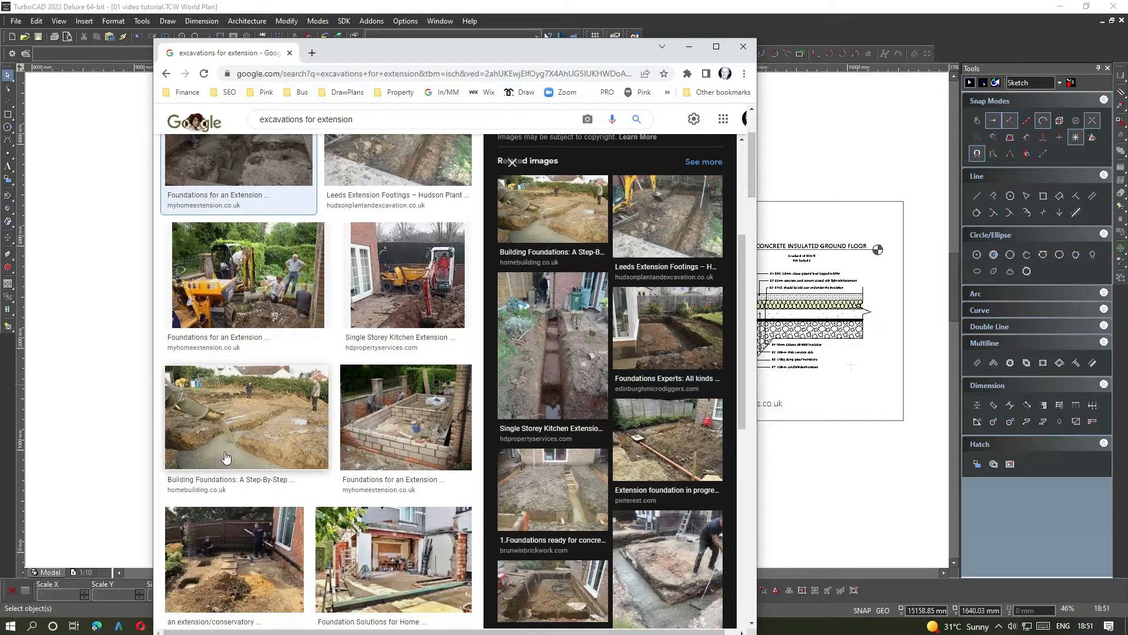
# - Preview the "Building Foundations: A Step-By-Step Guide" photo and look through its related images
pyautogui.click(270, 435)
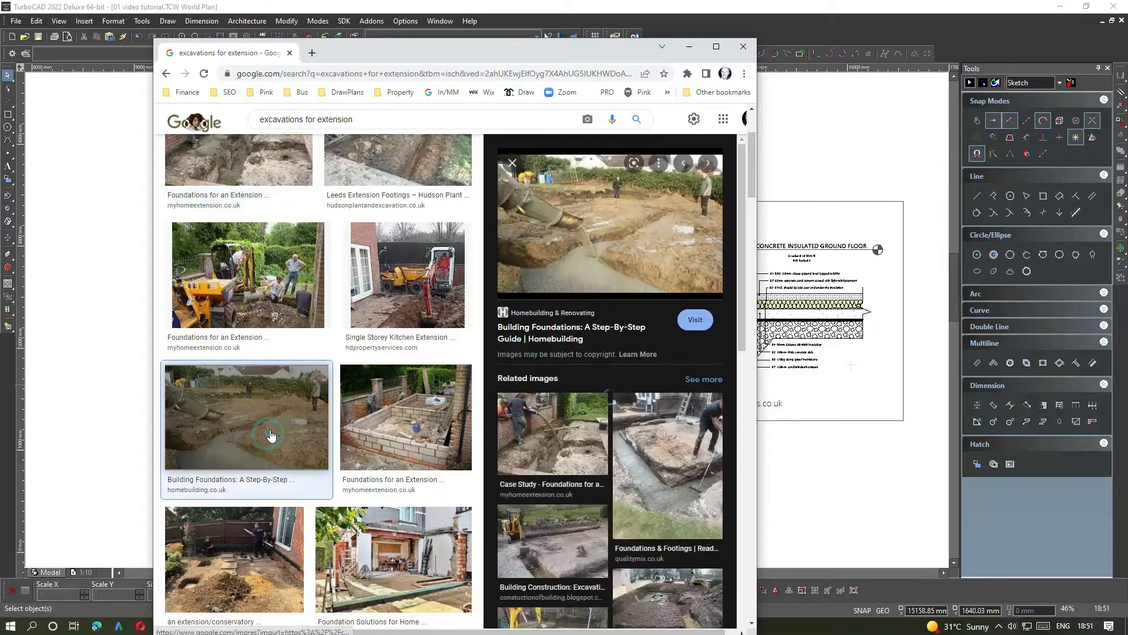
pyautogui.scroll(-1, 573, 383)
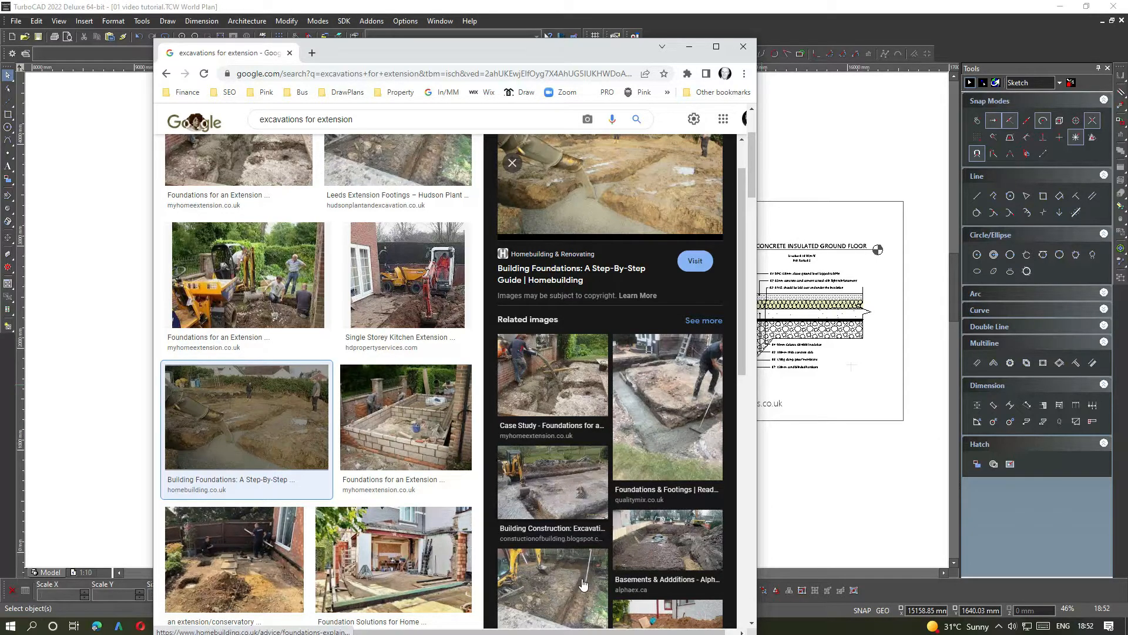
pyautogui.scroll(-4, 584, 584)
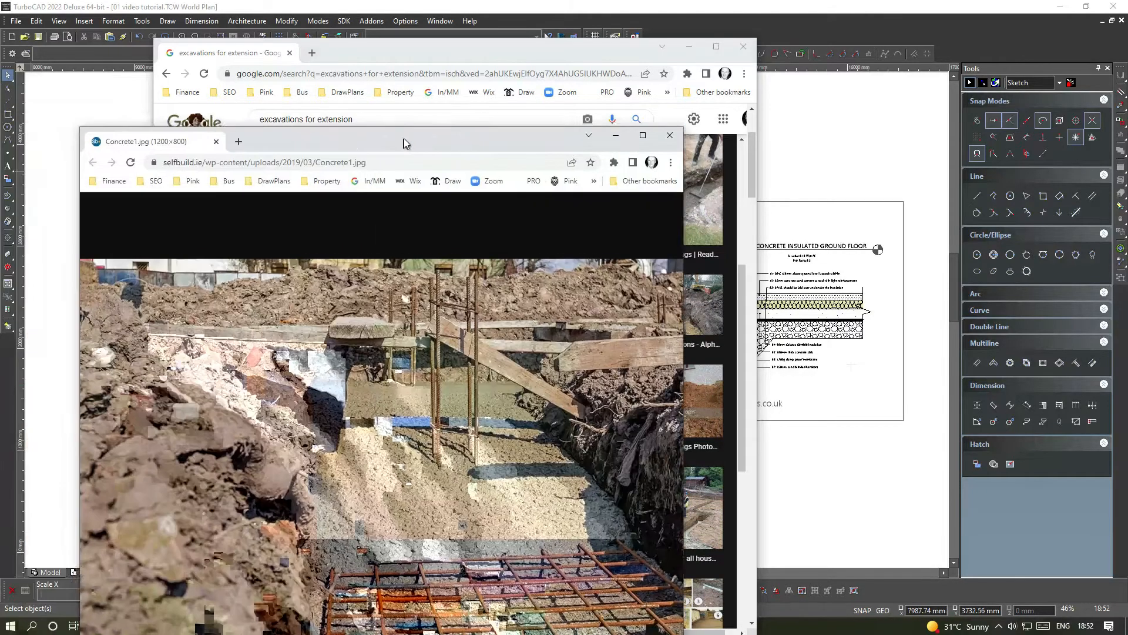
# - View the Concrete1.jpg trench foundation photo, and clear both browser windows away from the TurboCAD drawing
pyautogui.moveTo(403, 139); pyautogui.dragTo(441, 63)
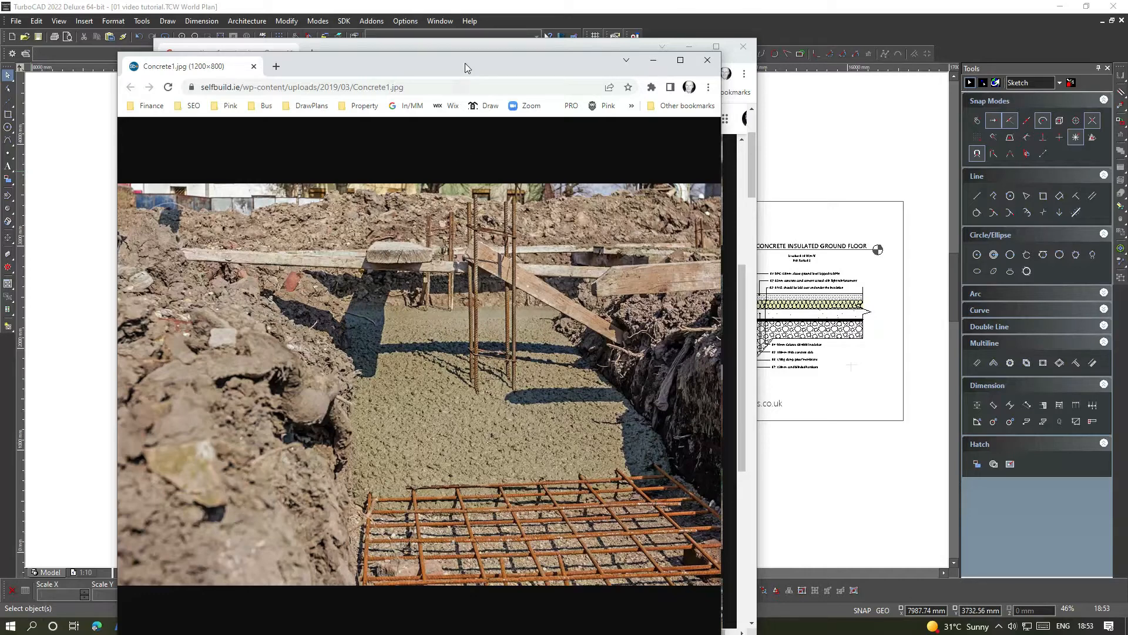
pyautogui.moveTo(464, 62); pyautogui.dragTo(3, 66)
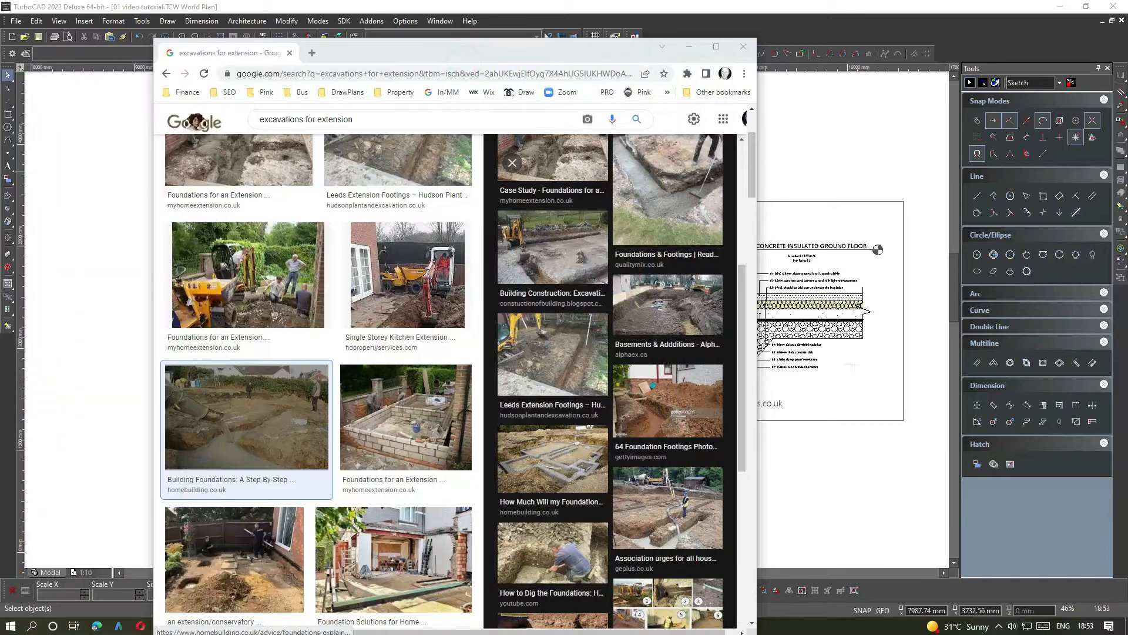
pyautogui.click(470, 47)
pyautogui.click(482, 50)
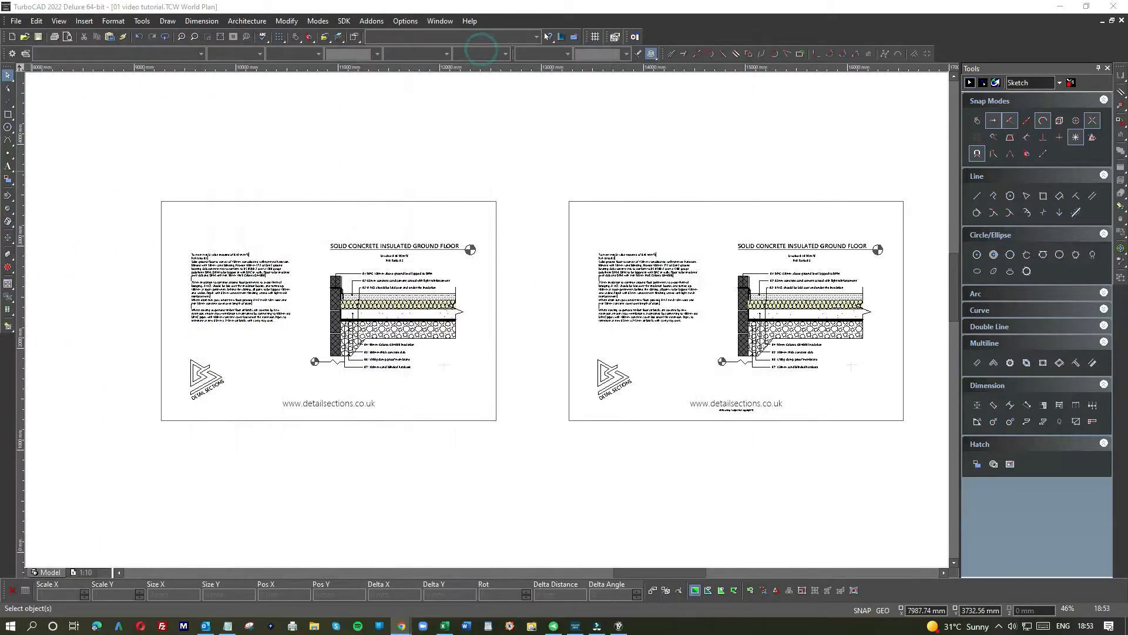
# - Move the specification text block out of the second floor detail sheet into the empty space above the sheets
pyautogui.scroll(-2, 487, 324)
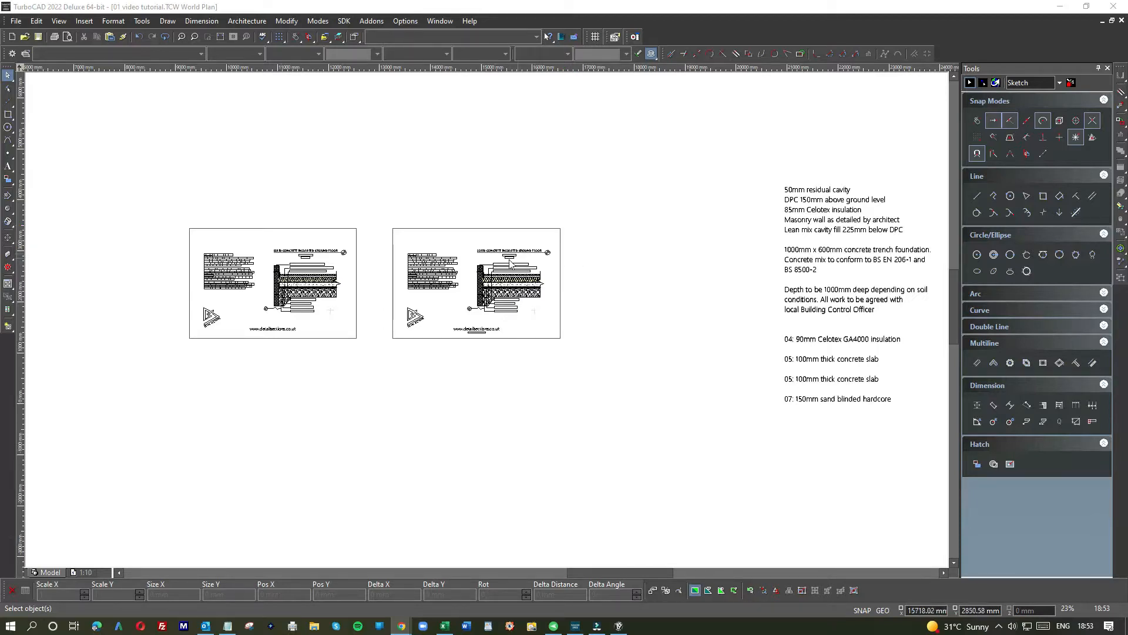
pyautogui.scroll(5, 519, 263)
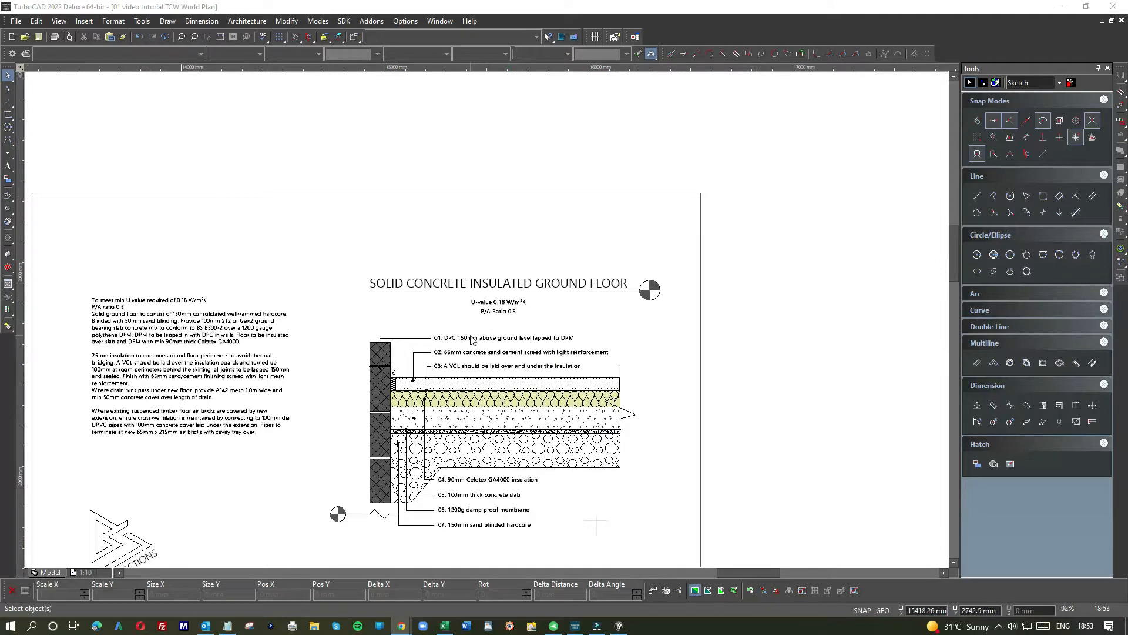
pyautogui.scroll(-3, 472, 339)
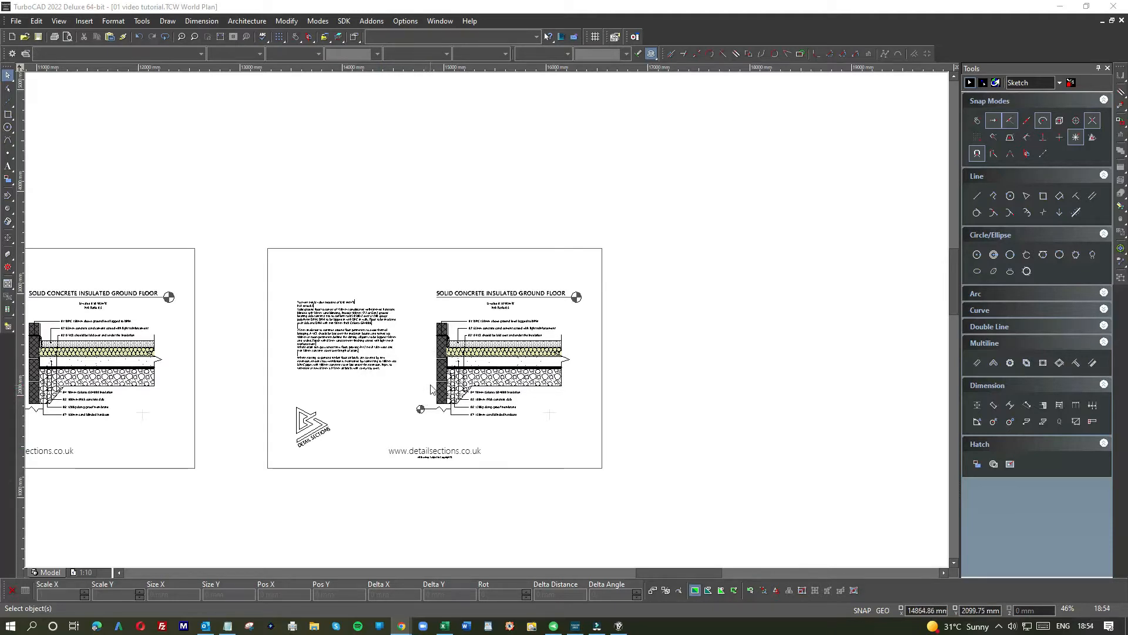
pyautogui.scroll(-3, 432, 386)
pyautogui.scroll(3, 488, 322)
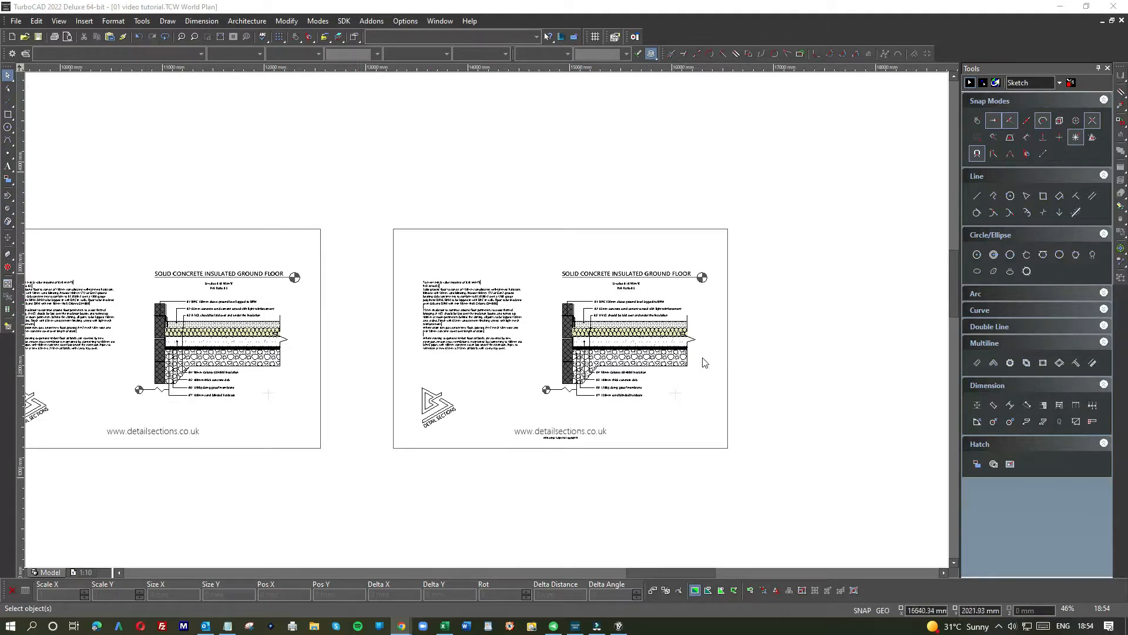
pyautogui.scroll(-2, 479, 323)
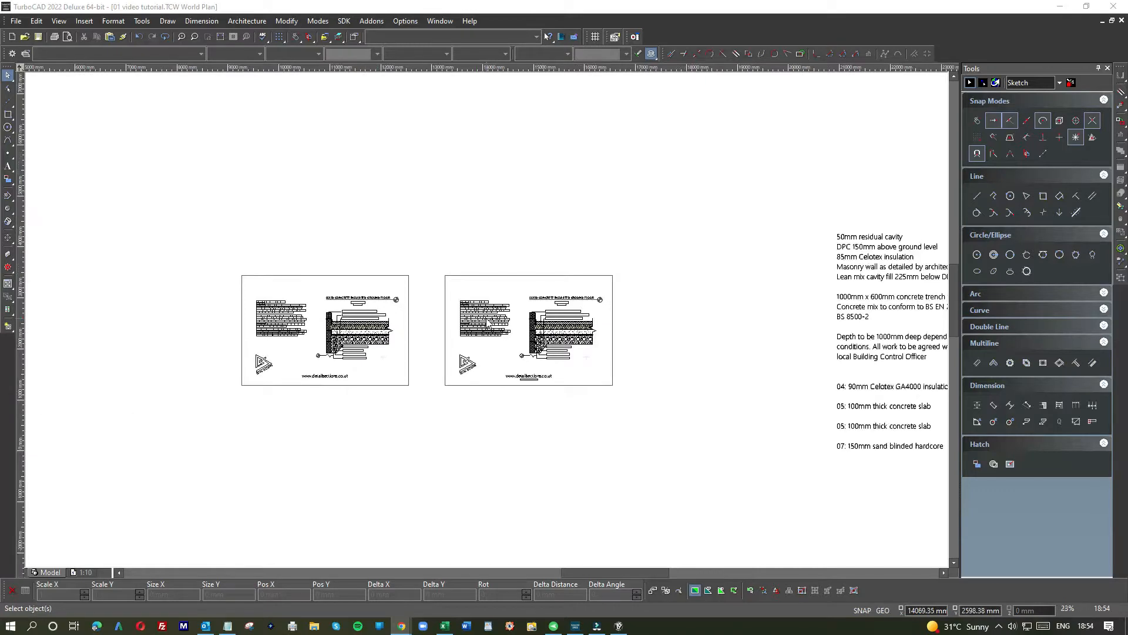
pyautogui.click(495, 318)
pyautogui.moveTo(496, 318); pyautogui.dragTo(450, 181)
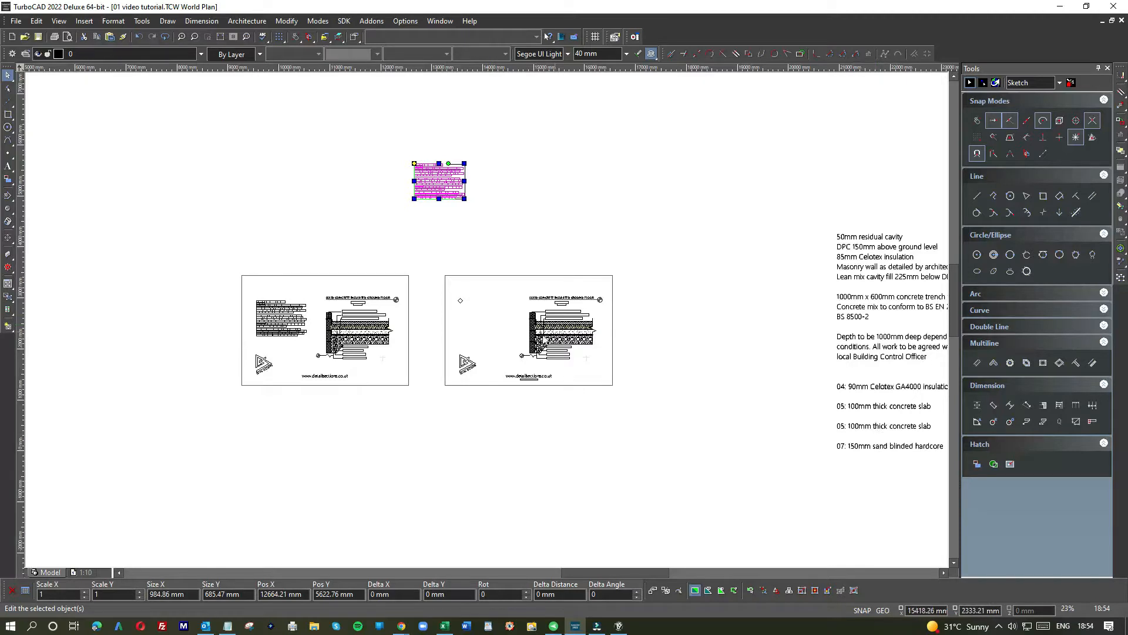
# - Draw a 600 mm wide by 1000 mm high rectangle in the blank area beside the floor section on the second sheet
pyautogui.scroll(4, 529, 345)
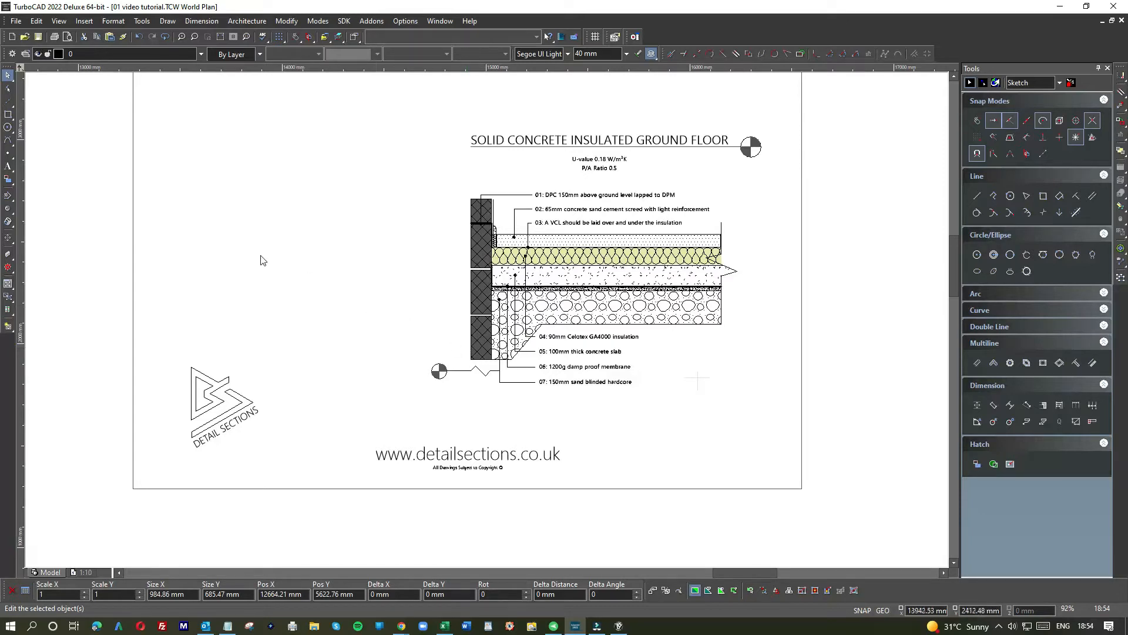
pyautogui.click(1043, 195)
pyautogui.click(288, 192)
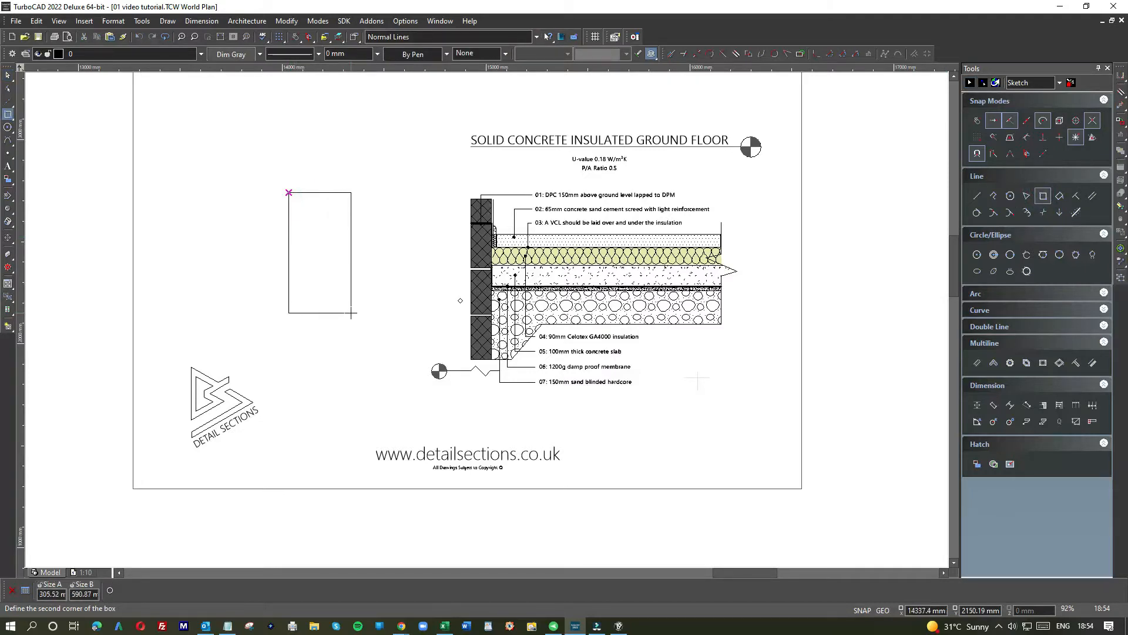
pyautogui.press('Tab')
pyautogui.write('600')
pyautogui.press('Tab')
pyautogui.write('1000')
pyautogui.press('Return')
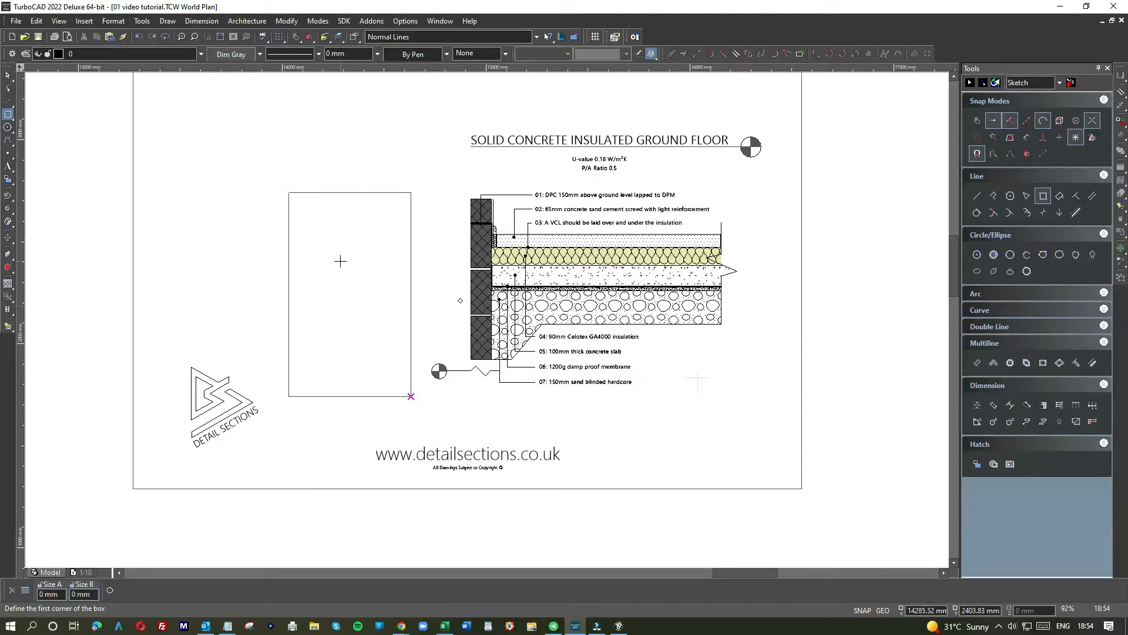
pyautogui.press('Escape')
# - Fill the 600 x 1000 mm rectangle with the concrete hatch pattern
pyautogui.click(335, 192)
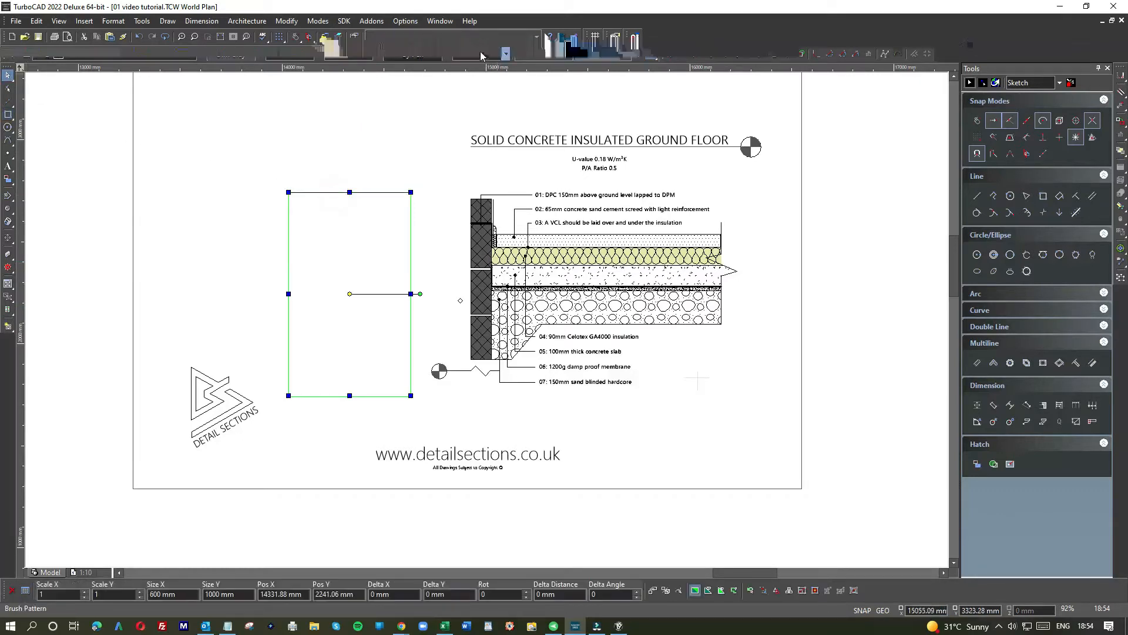
pyautogui.click(505, 55)
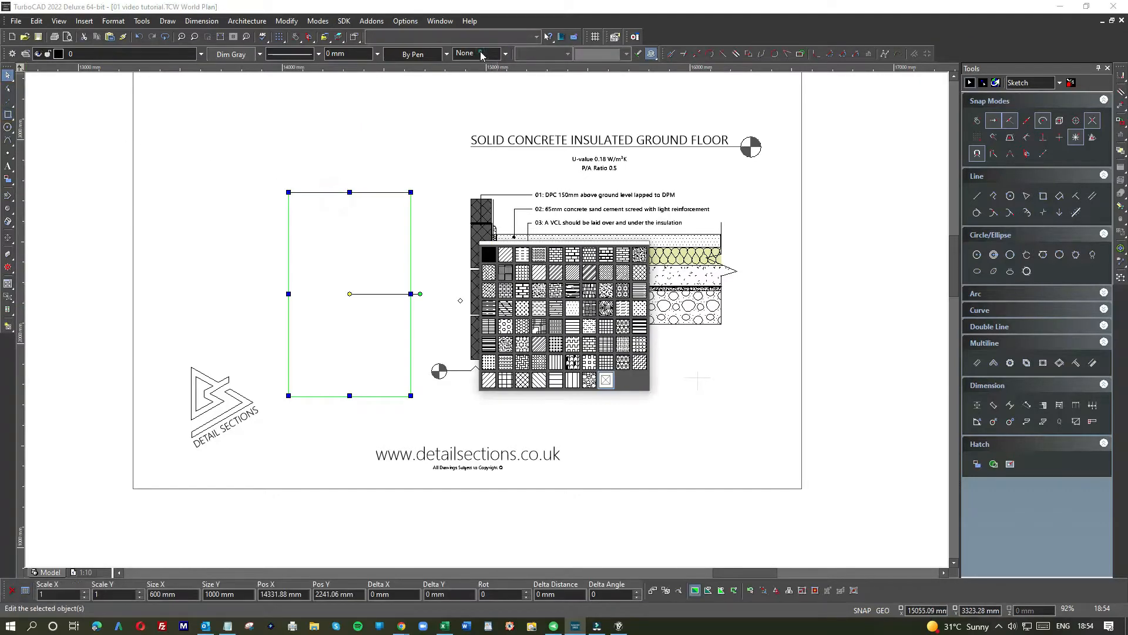
pyautogui.click(504, 345)
pyautogui.click(248, 237)
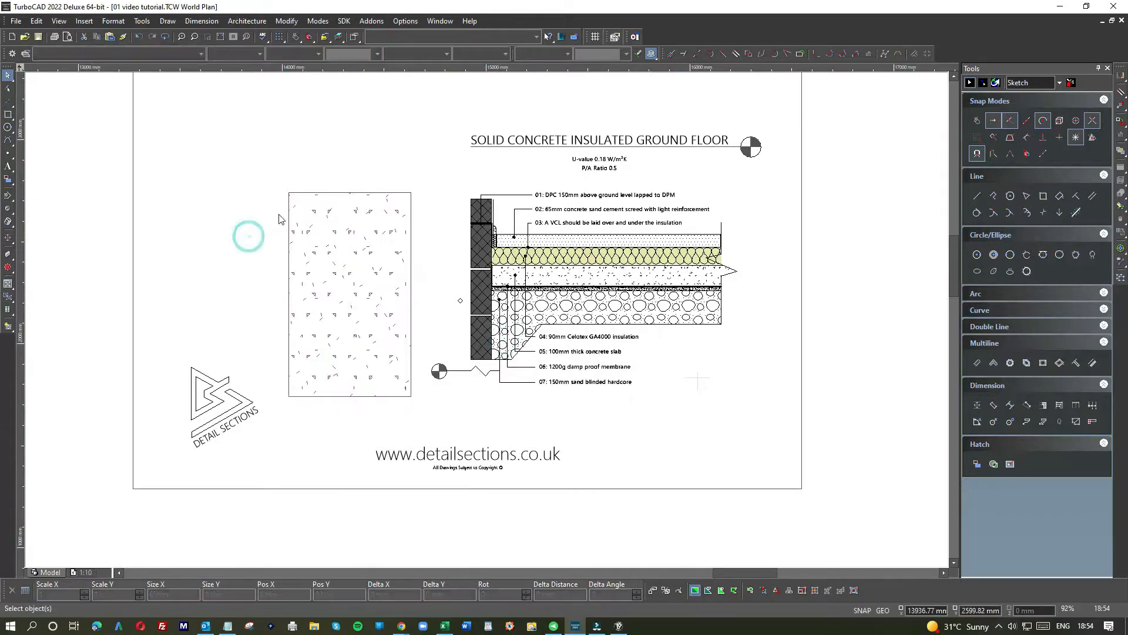
# - Shorten the hatched rectangle from its lower edge to a height of 500 mm
pyautogui.click(363, 396)
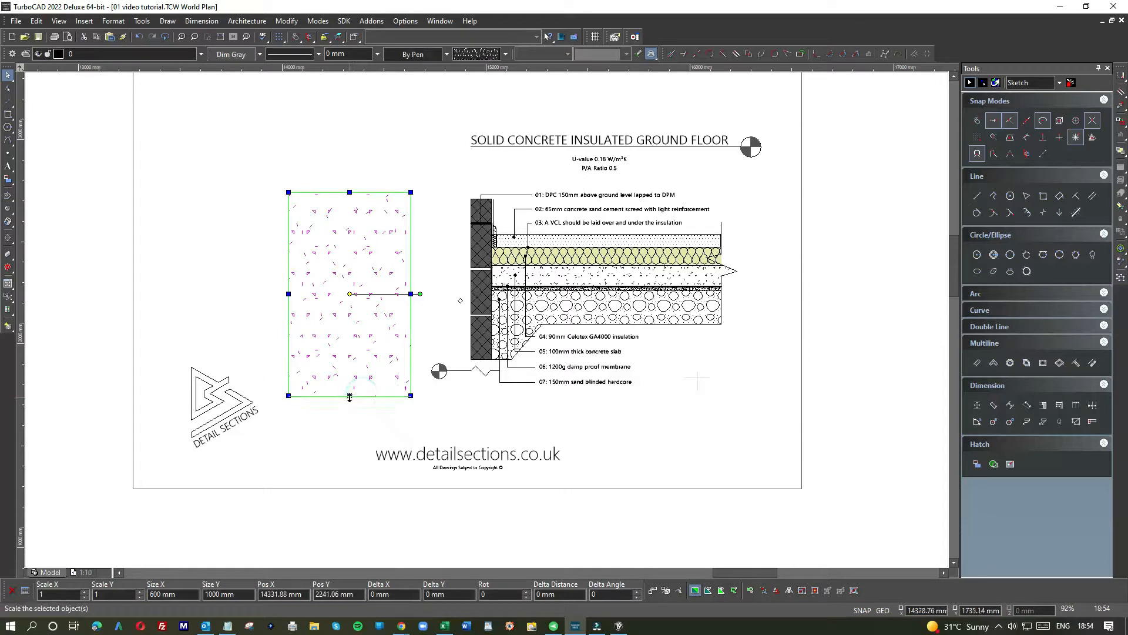
pyautogui.click(349, 398)
pyautogui.click(354, 293)
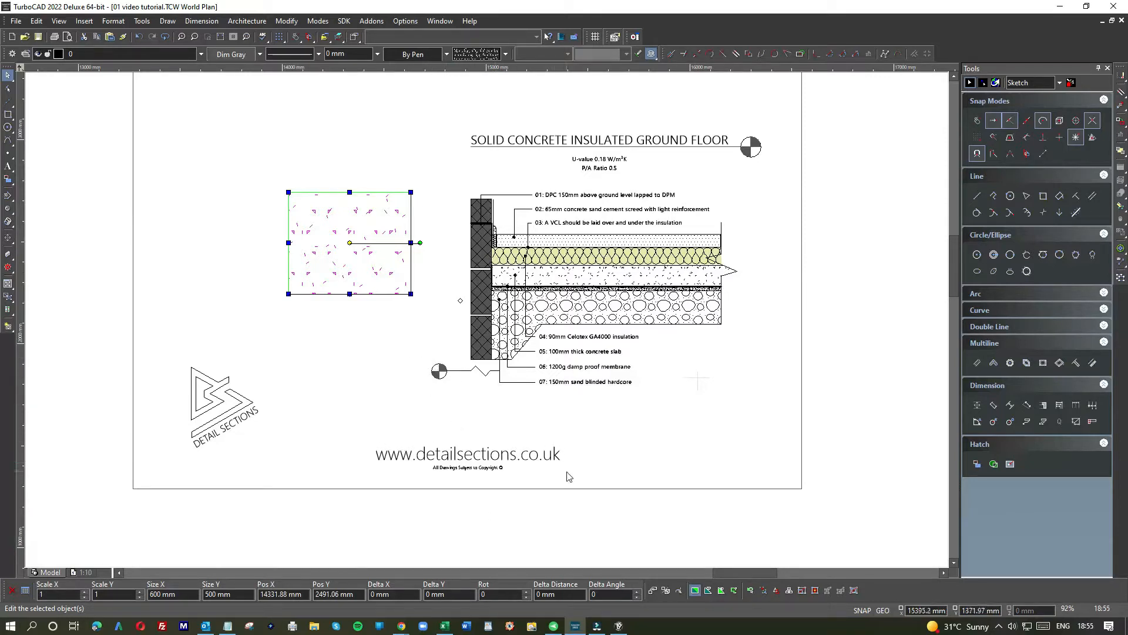
# - Move the section marker and break line from under the wall to the empty space below the second sheet
pyautogui.scroll(6, 475, 382)
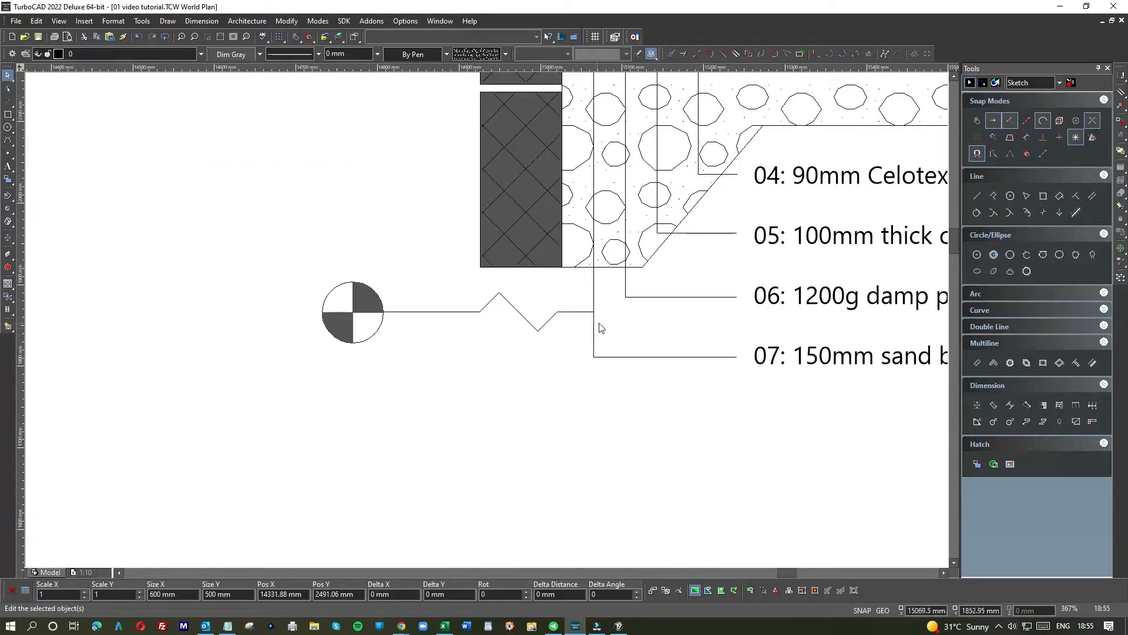
pyautogui.moveTo(585, 330); pyautogui.dragTo(317, 282)
pyautogui.scroll(-3, 494, 316)
pyautogui.moveTo(472, 287)
pyautogui.mouseDown()
pyautogui.moveTo(654, 385)
pyautogui.moveTo(486, 324)
pyautogui.moveTo(397, 426)
pyautogui.moveTo(156, 424)
pyautogui.mouseUp()
pyautogui.scroll(-3, 654, 385)
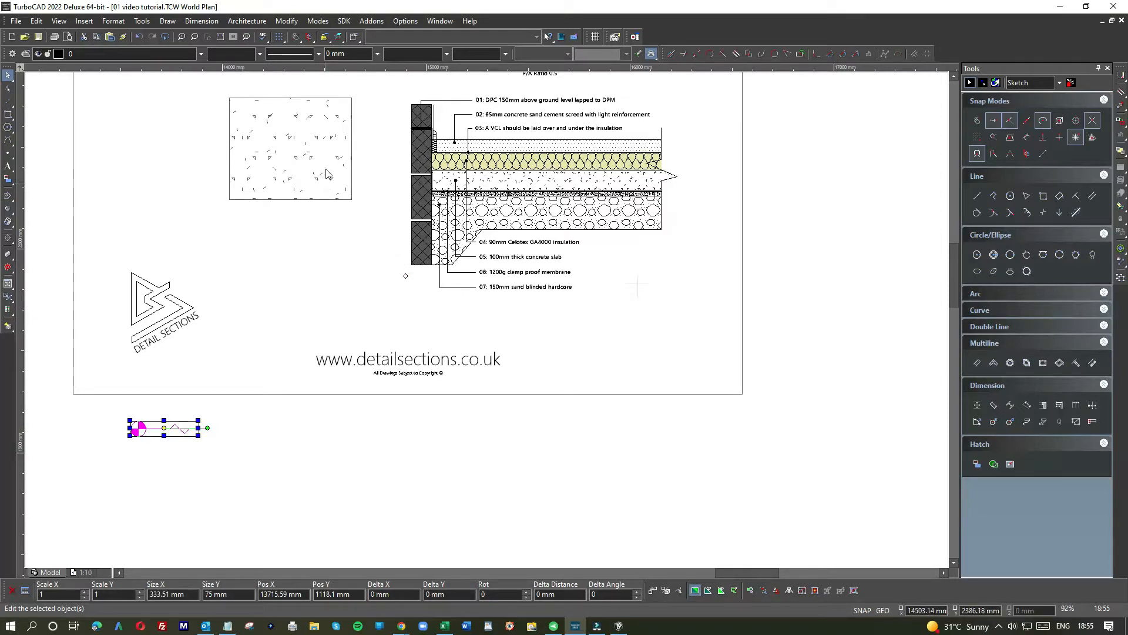
# - Move the concrete-hatched rectangle beneath the wall of the second sheet's floor section
pyautogui.scroll(-2, 332, 162)
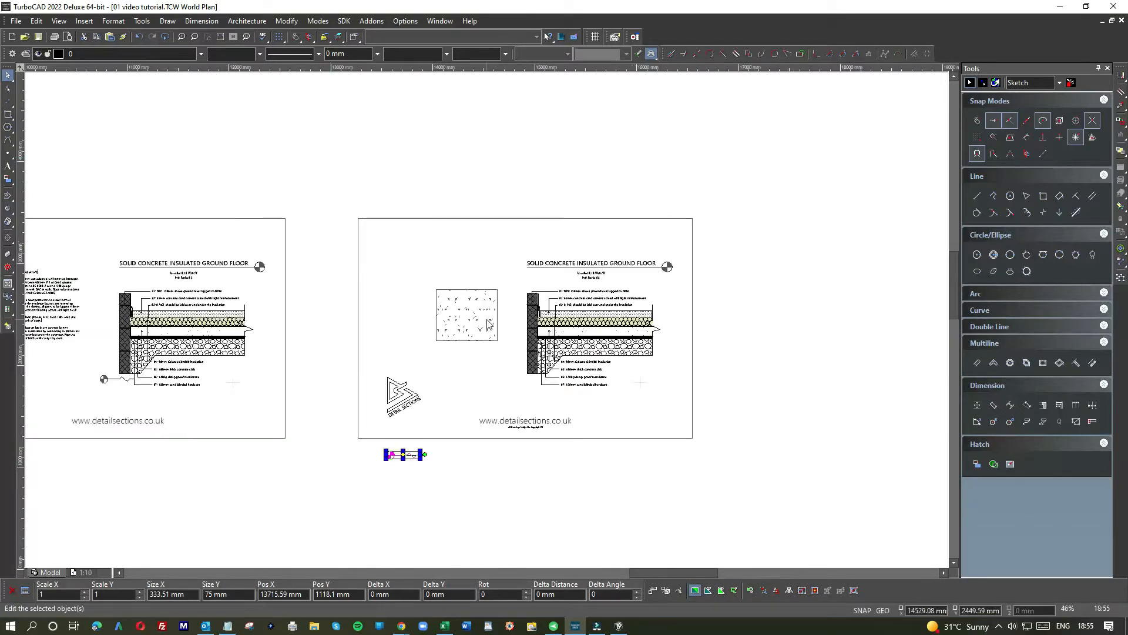
pyautogui.scroll(2, 486, 319)
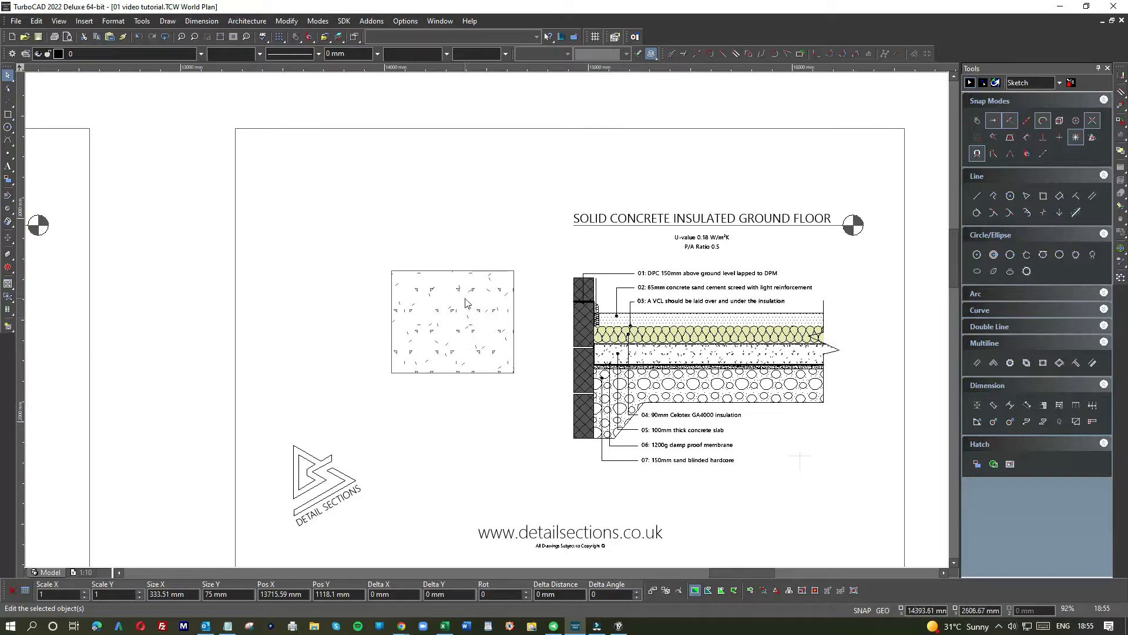
pyautogui.scroll(-3, 501, 322)
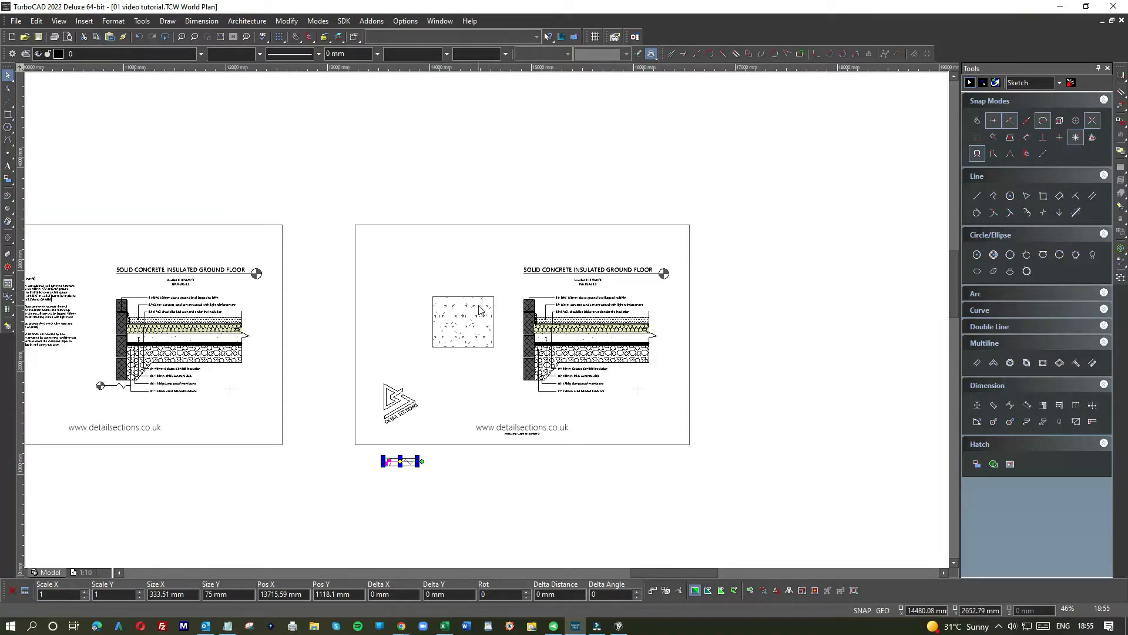
pyautogui.moveTo(478, 300)
pyautogui.mouseDown()
pyautogui.moveTo(491, 381)
pyautogui.moveTo(528, 390)
pyautogui.mouseUp()
pyautogui.scroll(3, 525, 403)
pyautogui.click(424, 480)
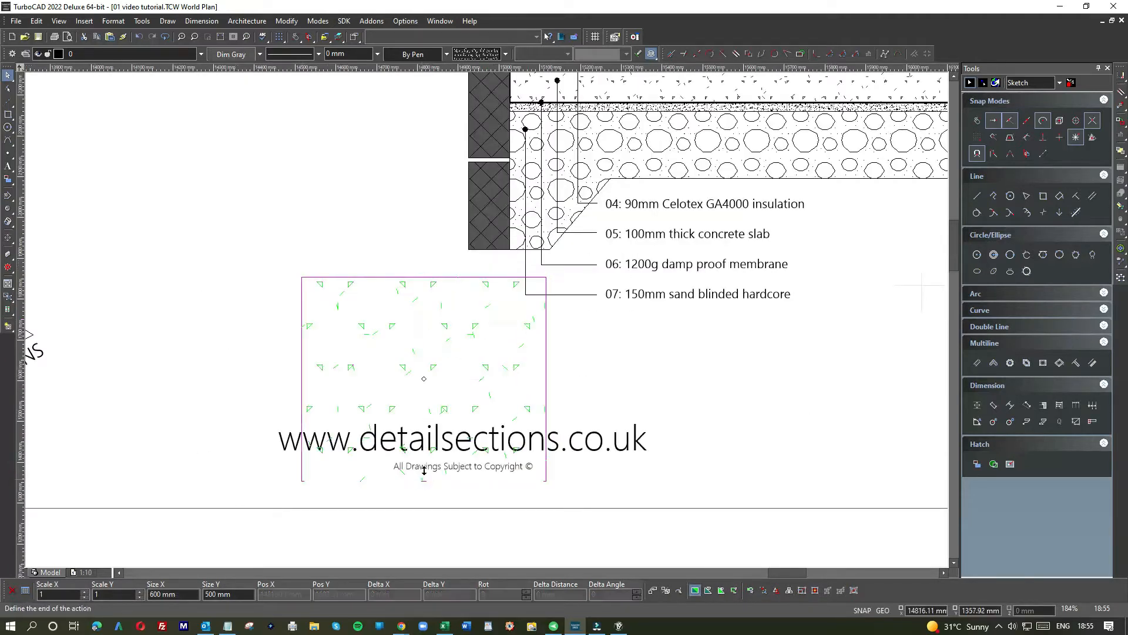
pyautogui.click(422, 275)
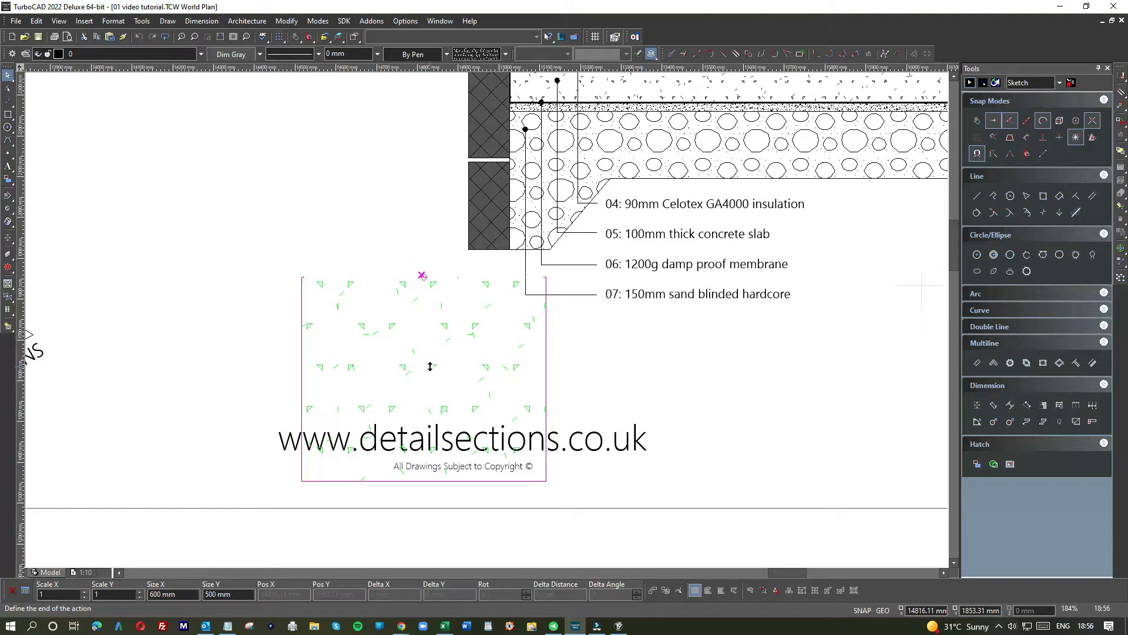
# - Set the concrete-hatched rectangle aside and move the whole floor section higher up on the second sheet
pyautogui.moveTo(454, 321)
pyautogui.mouseDown()
pyautogui.moveTo(455, 302)
pyautogui.moveTo(267, 271)
pyautogui.mouseUp()
pyautogui.scroll(-2, 500, 335)
pyautogui.scroll(-2, 486, 324)
pyautogui.moveTo(486, 193)
pyautogui.mouseDown()
pyautogui.moveTo(660, 252)
pyautogui.moveTo(671, 352)
pyautogui.mouseUp()
pyautogui.moveTo(576, 275); pyautogui.dragTo(570, 256)
pyautogui.click(613, 343)
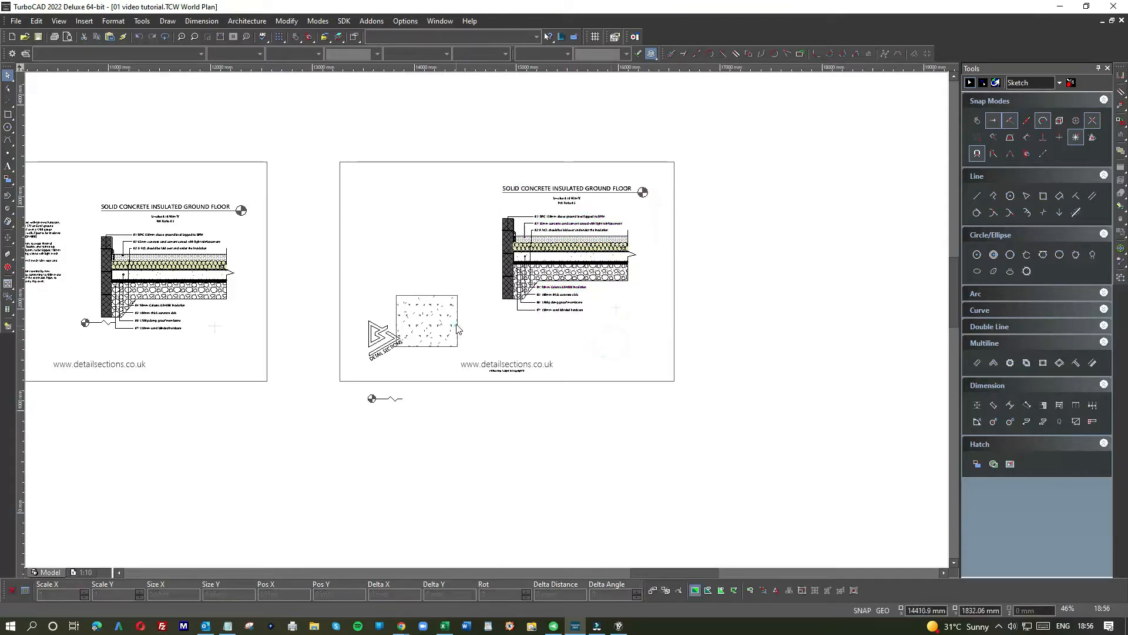
# - Move the concrete-hatched rectangle back beneath the wall of the raised floor section
pyautogui.click(456, 320)
pyautogui.moveTo(430, 307); pyautogui.dragTo(495, 315)
pyautogui.scroll(4, 491, 319)
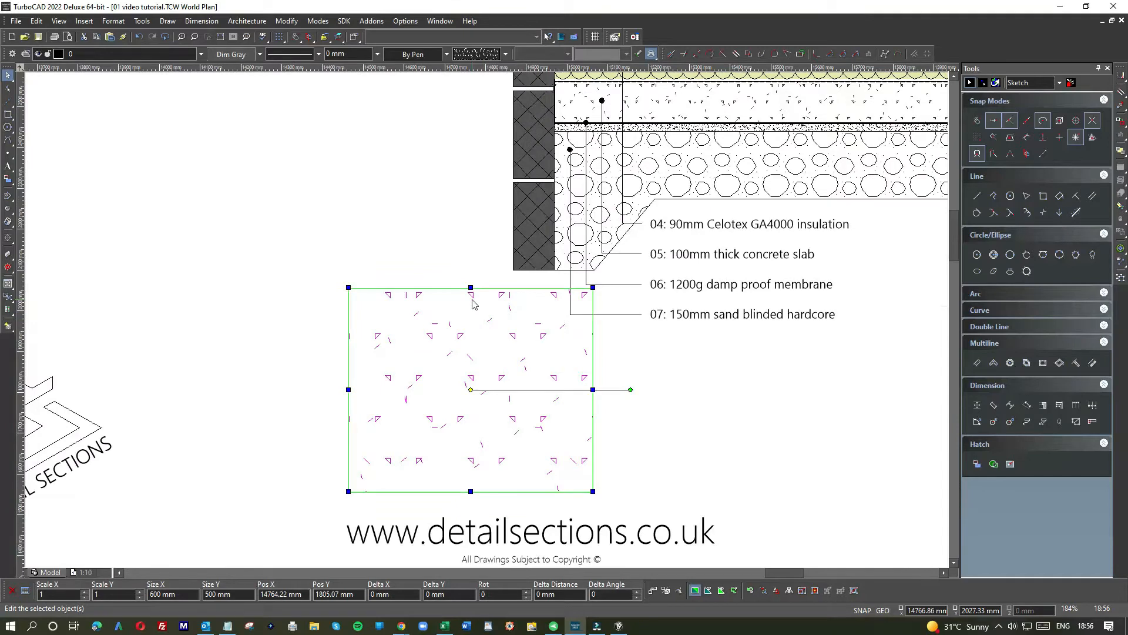
pyautogui.scroll(-2, 493, 343)
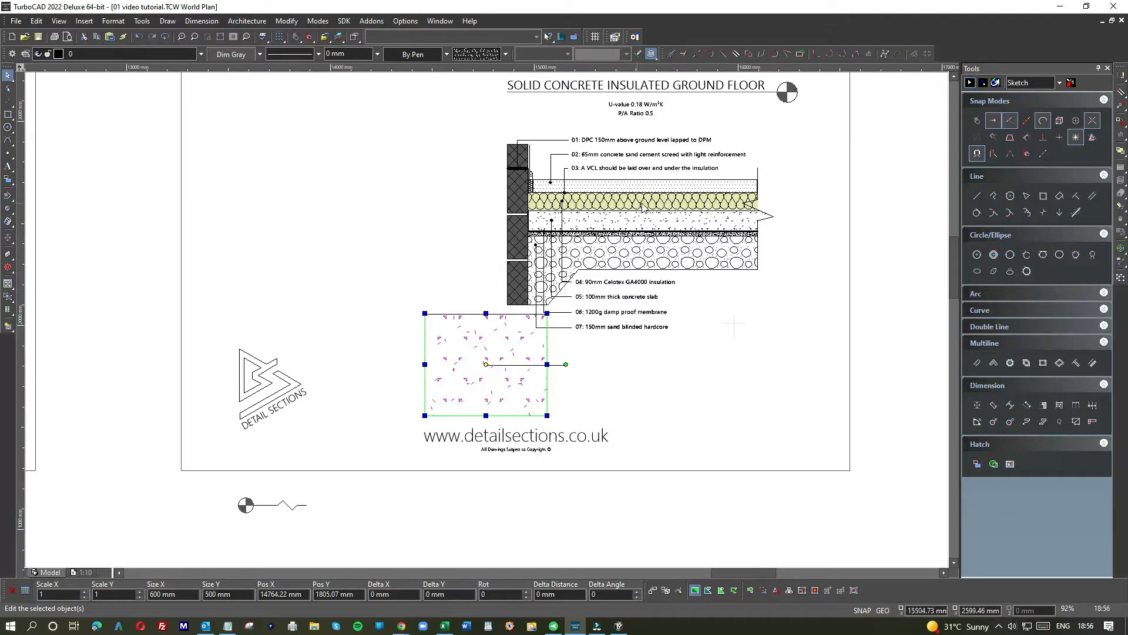
# - Copy the floor's insulation layer with its attached lines and place the copy in the empty space beside the wall
pyautogui.scroll(6, 640, 209)
pyautogui.scroll(-3, 621, 328)
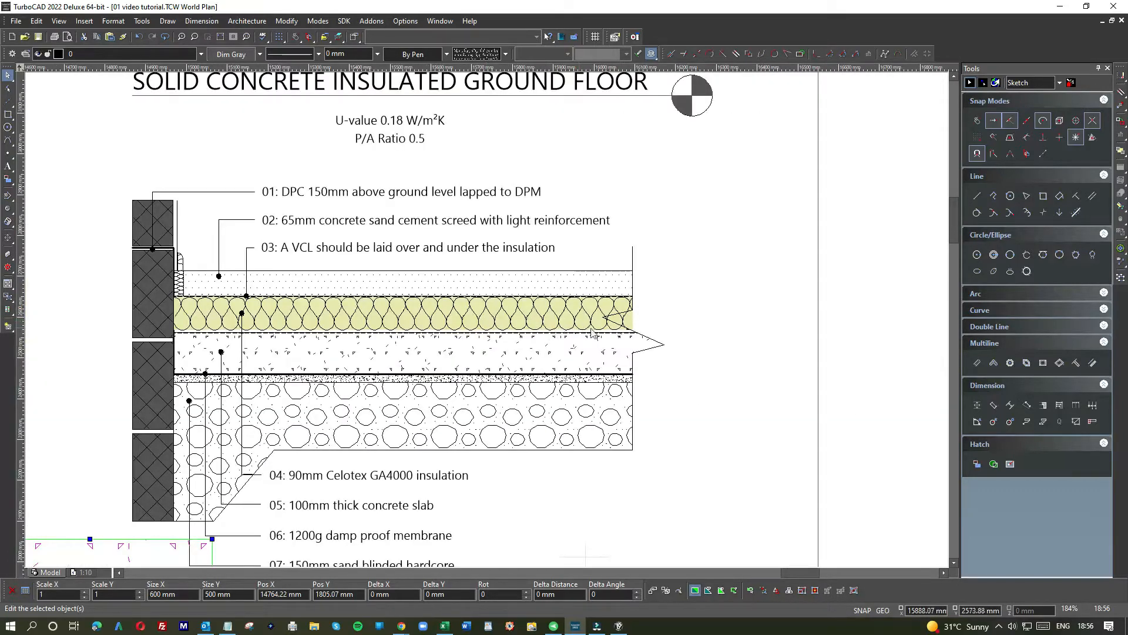
pyautogui.moveTo(640, 332); pyautogui.dragTo(181, 304)
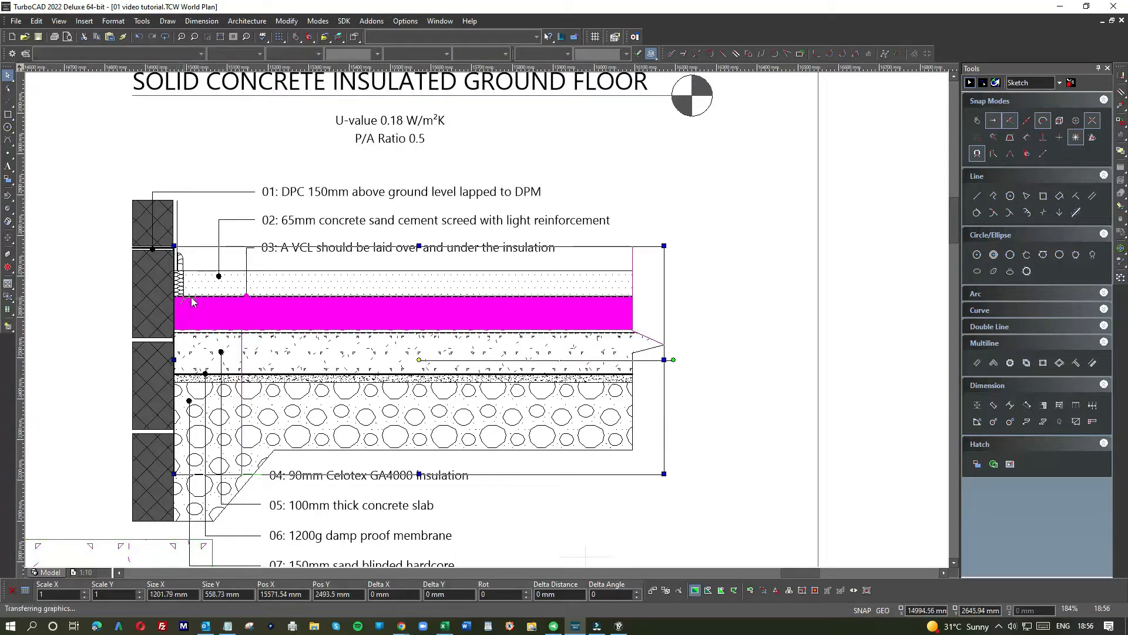
pyautogui.scroll(-1, 186, 302)
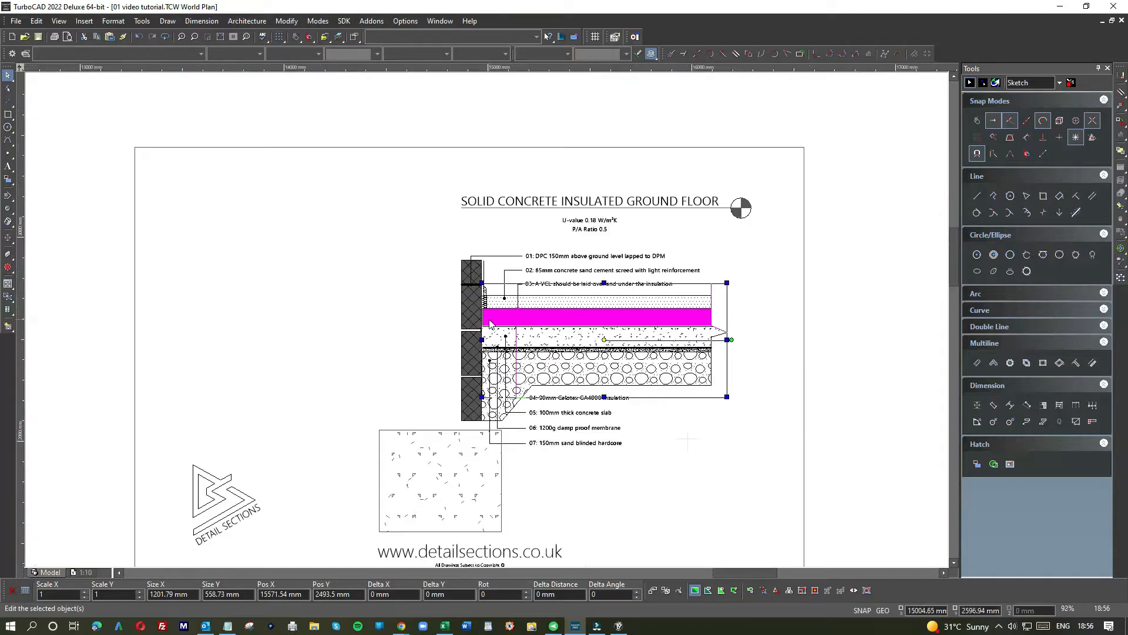
pyautogui.click(323, 259)
pyautogui.hotkey('ctrl', 'v')
pyautogui.moveTo(407, 284); pyautogui.dragTo(258, 267)
pyautogui.click(285, 403)
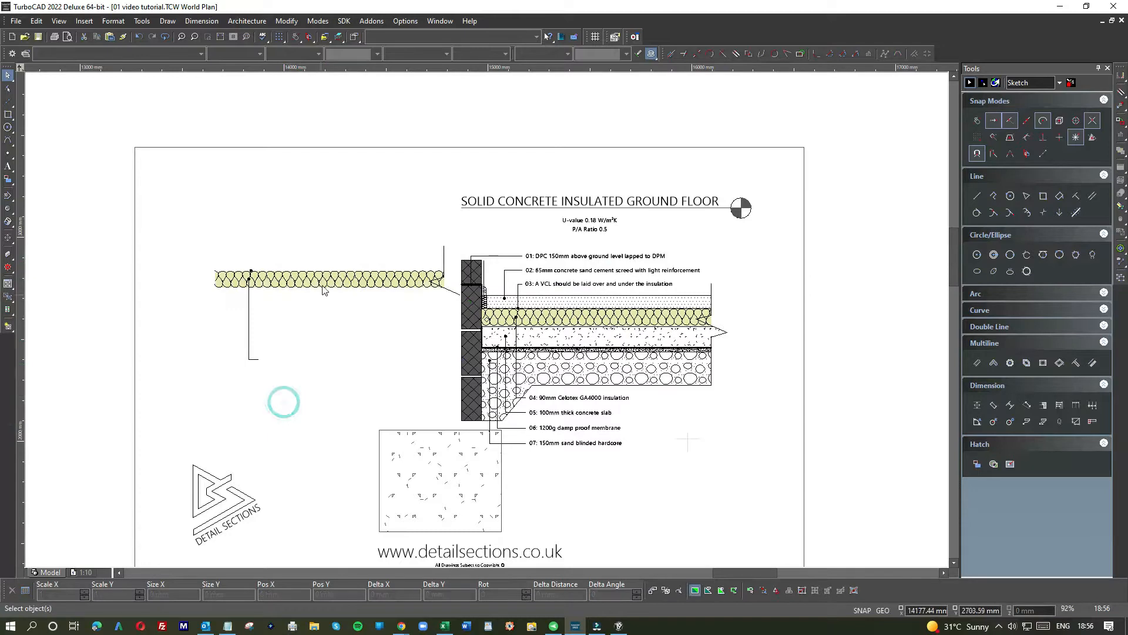
# - Separate the yellow fill from the copied insulation pattern by moving it below the pattern
pyautogui.click(327, 280)
pyautogui.click(343, 288)
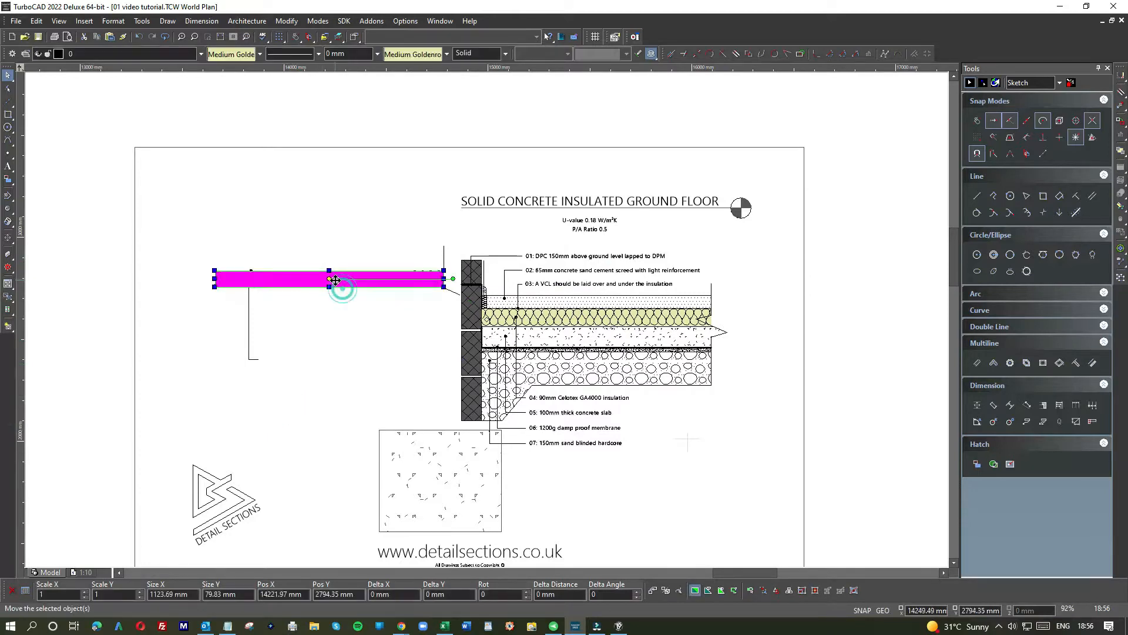
pyautogui.moveTo(335, 280); pyautogui.dragTo(321, 346)
pyautogui.click(322, 367)
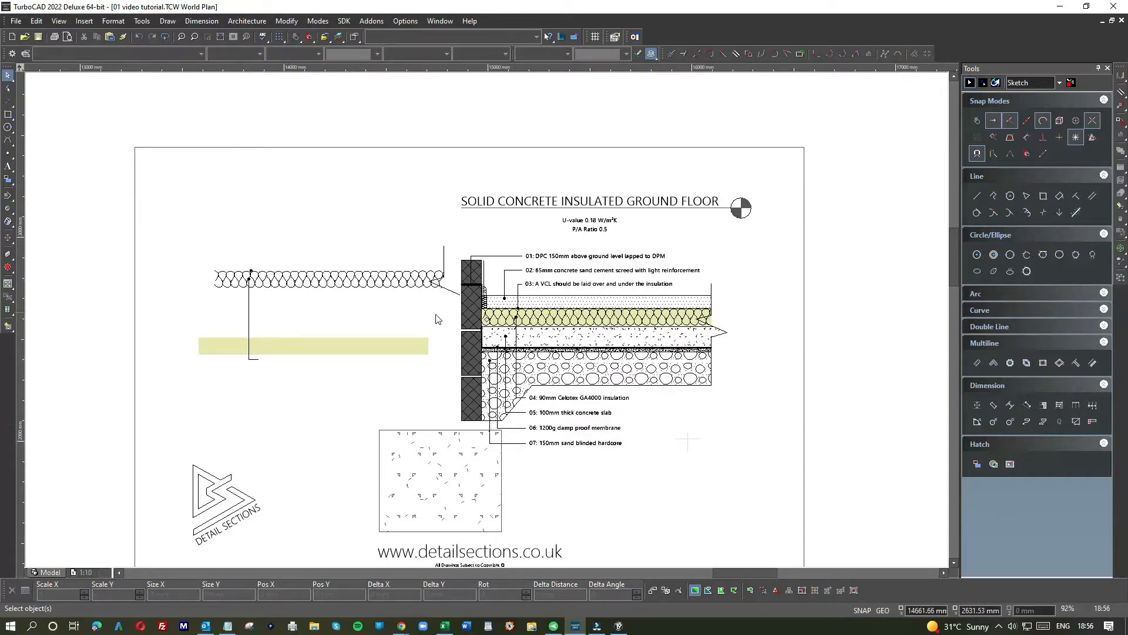
# - Delete the break line segments at the wall-side end of the copied insulation pattern
pyautogui.scroll(6, 438, 319)
pyautogui.click(496, 346)
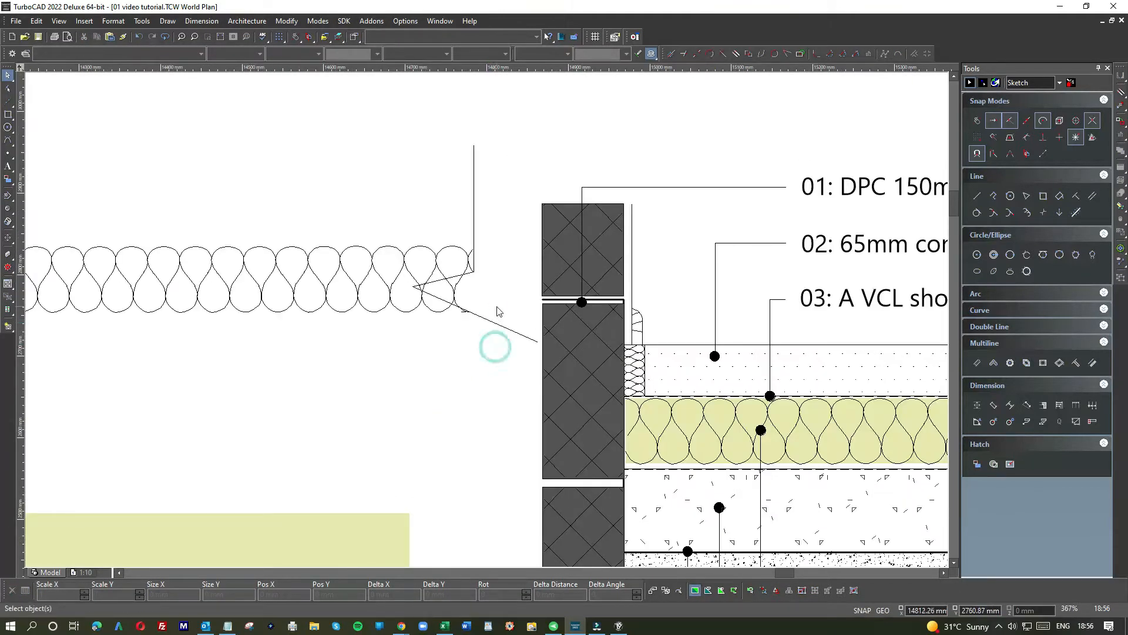
pyautogui.click(499, 340)
pyautogui.press('Delete')
pyautogui.click(487, 228)
pyautogui.press('Delete')
pyautogui.scroll(6, 450, 285)
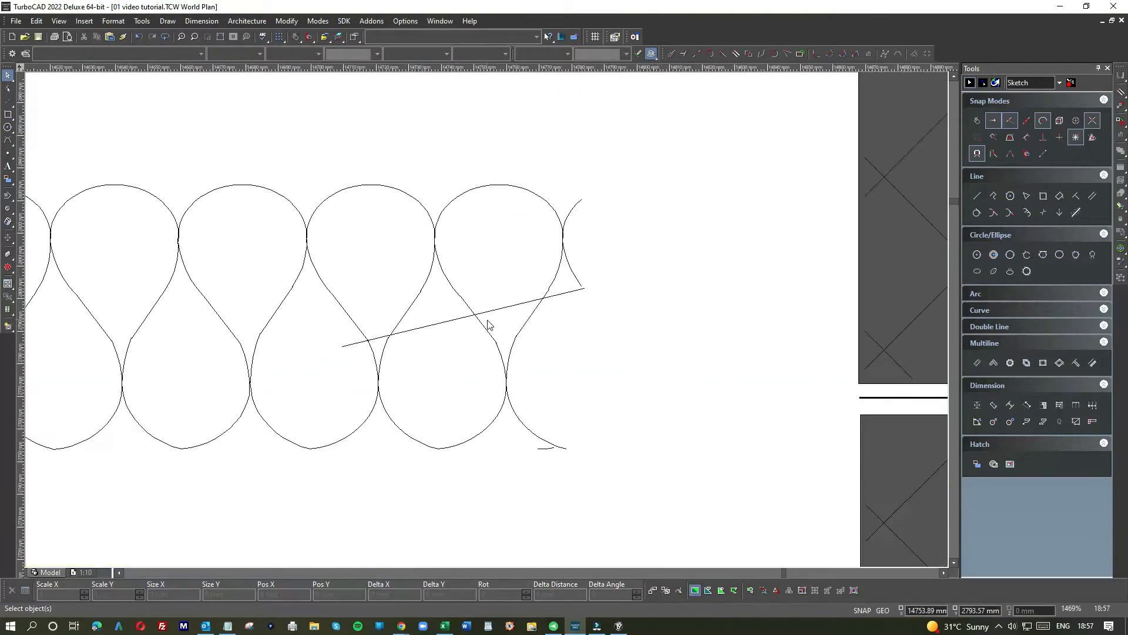
pyautogui.click(500, 311)
pyautogui.press('Delete')
pyautogui.click(544, 448)
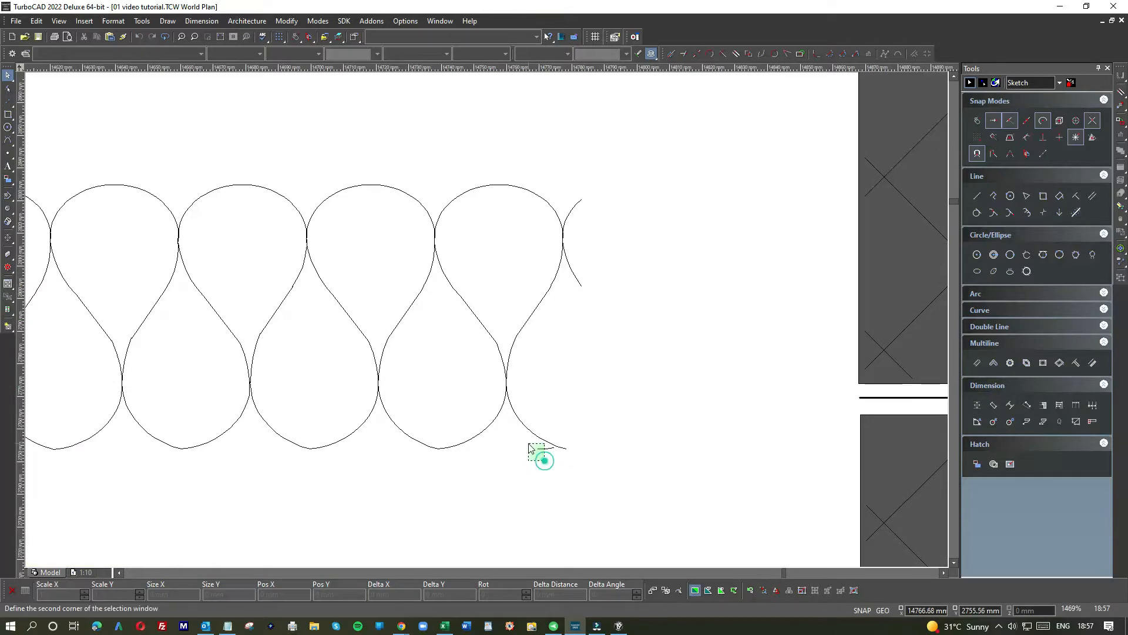
pyautogui.press('Escape')
# - Delete the leader line running down from the copied insulation pattern
pyautogui.scroll(-12, 486, 323)
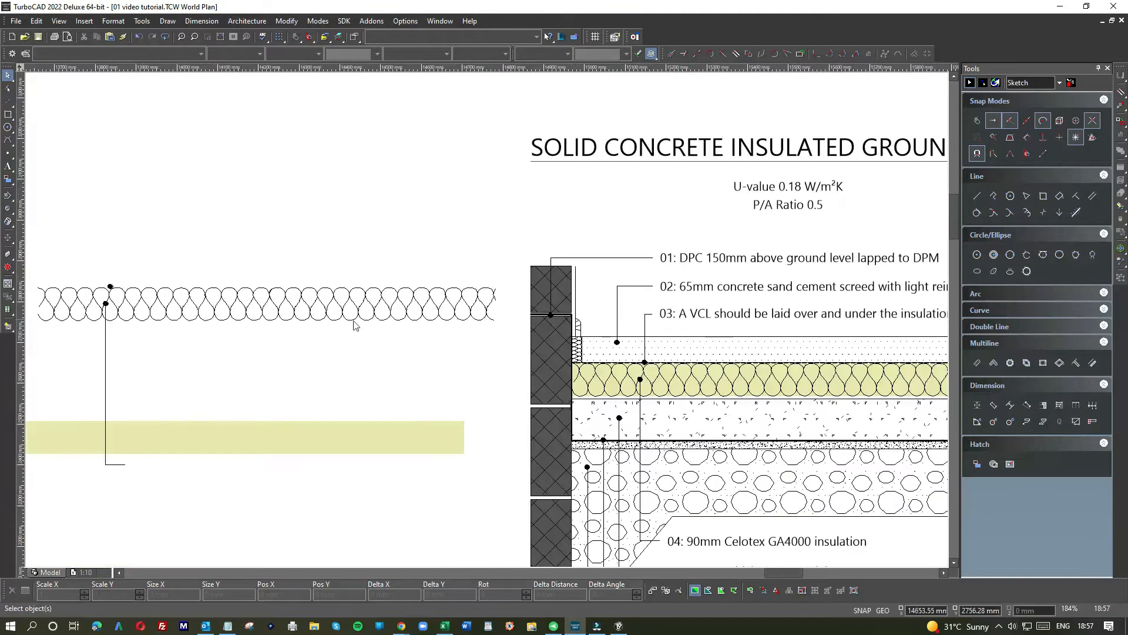
pyautogui.moveTo(341, 286); pyautogui.dragTo(597, 346)
pyautogui.moveTo(506, 306); pyautogui.dragTo(456, 266)
pyautogui.moveTo(374, 295)
pyautogui.mouseDown()
pyautogui.moveTo(416, 428)
pyautogui.moveTo(411, 416)
pyautogui.mouseUp()
pyautogui.press('Delete')
# - Rotate the loose yellow fill 90 degrees and place it upright beside the outer face of the wall
pyautogui.click(478, 386)
pyautogui.moveTo(573, 379); pyautogui.dragTo(454, 254)
pyautogui.moveTo(456, 448); pyautogui.dragTo(583, 446)
pyautogui.scroll(5, 583, 446)
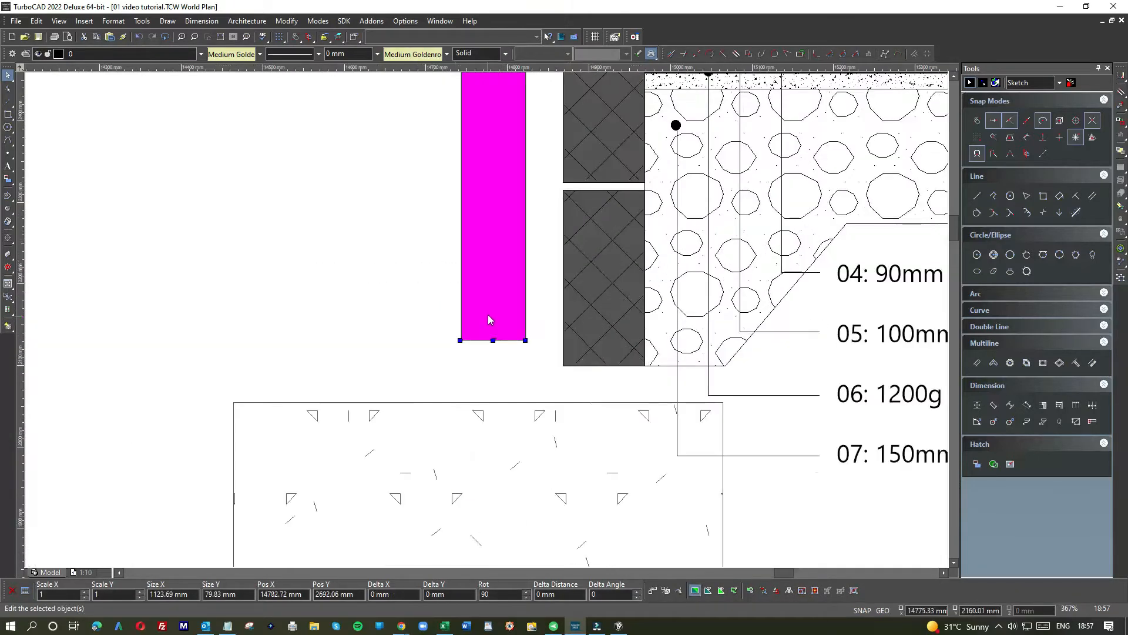
pyautogui.moveTo(488, 315); pyautogui.dragTo(522, 345)
pyautogui.click(434, 317)
pyautogui.scroll(-5, 486, 322)
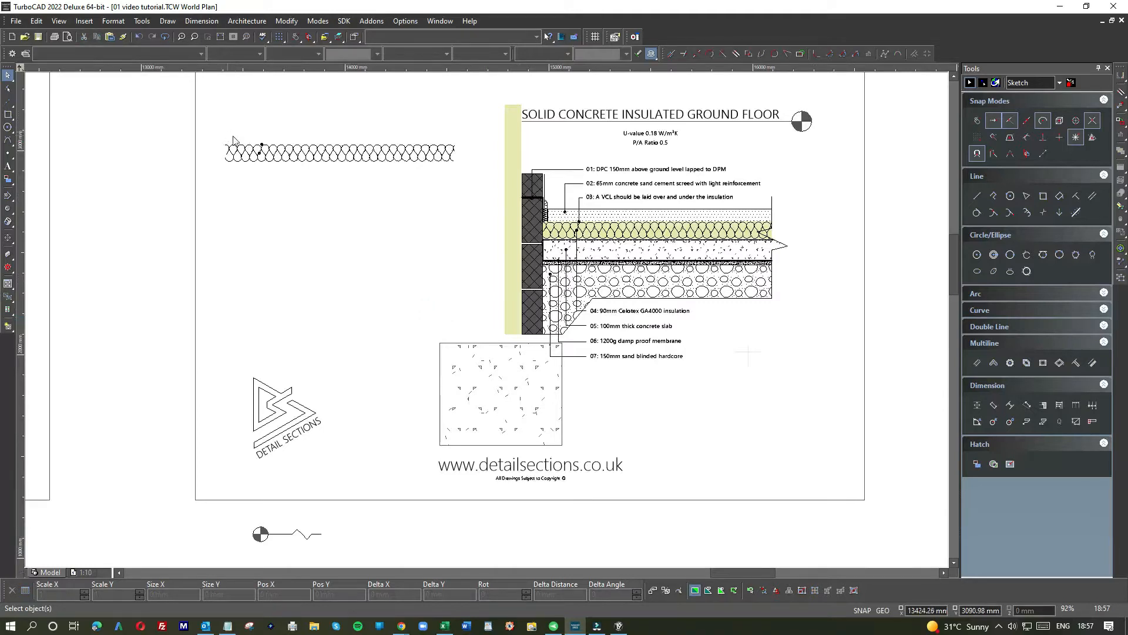
# - Move the two black leader dots off the copied insulation pattern into the empty space above it
pyautogui.scroll(5, 261, 156)
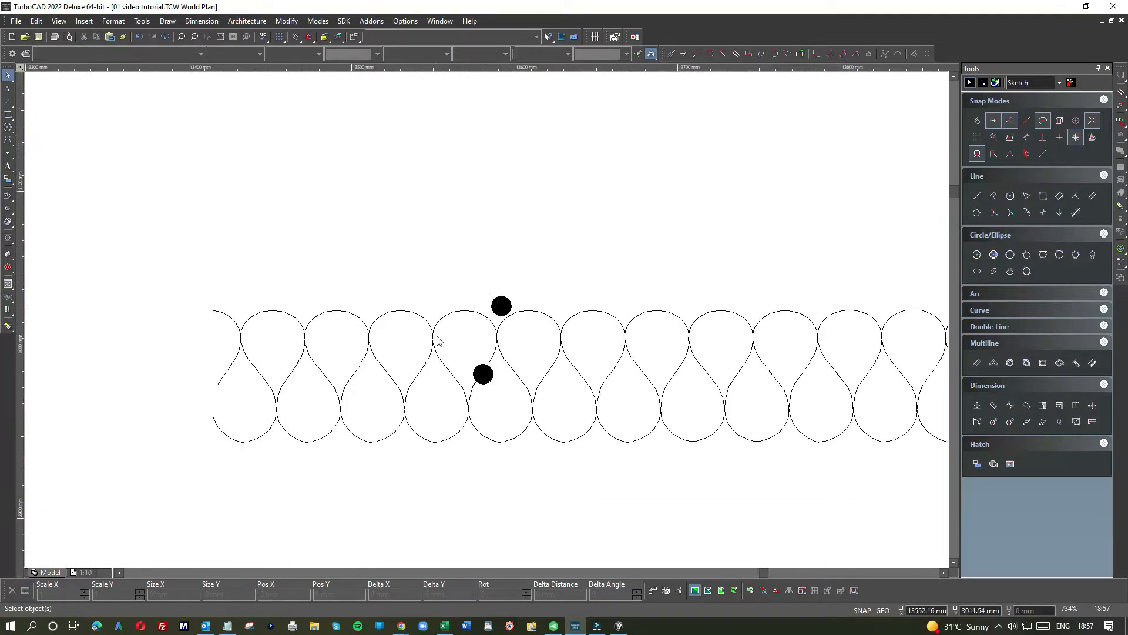
pyautogui.scroll(-2, 437, 341)
pyautogui.moveTo(499, 294); pyautogui.dragTo(532, 354)
pyautogui.click(537, 269)
pyautogui.click(517, 303)
pyautogui.moveTo(515, 301); pyautogui.dragTo(584, 232)
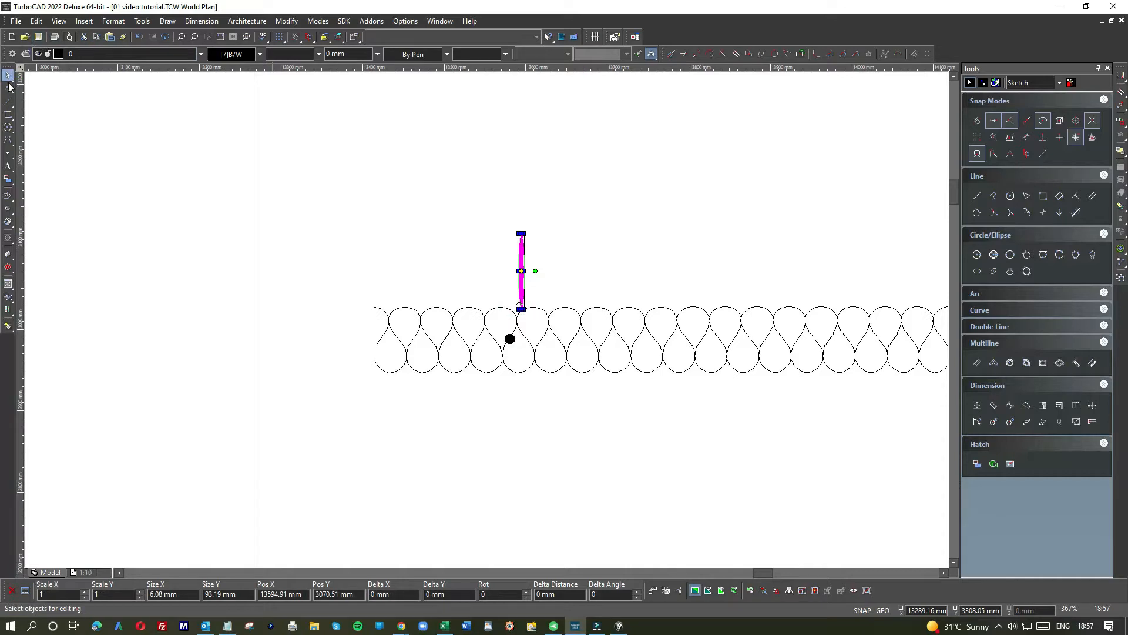
pyautogui.click(134, 42)
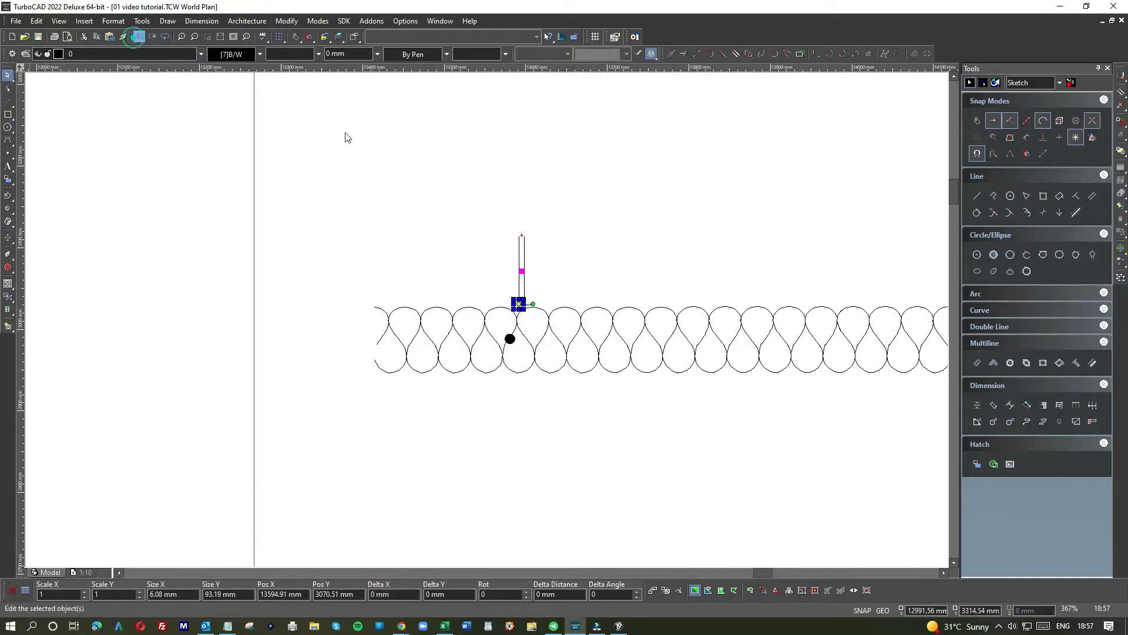
pyautogui.moveTo(510, 282); pyautogui.dragTo(521, 251)
pyautogui.moveTo(502, 329); pyautogui.dragTo(488, 254)
pyautogui.scroll(-1, 486, 320)
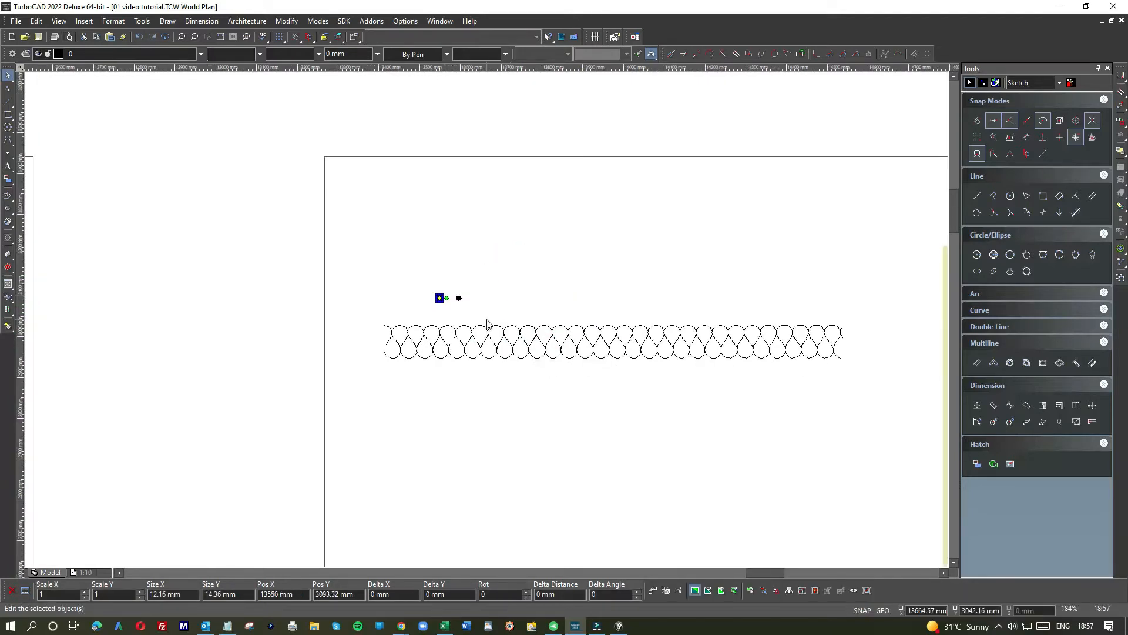
# - Rotate the complete copied insulation pattern to 270 degrees so it stands upright
pyautogui.moveTo(365, 315); pyautogui.dragTo(850, 374)
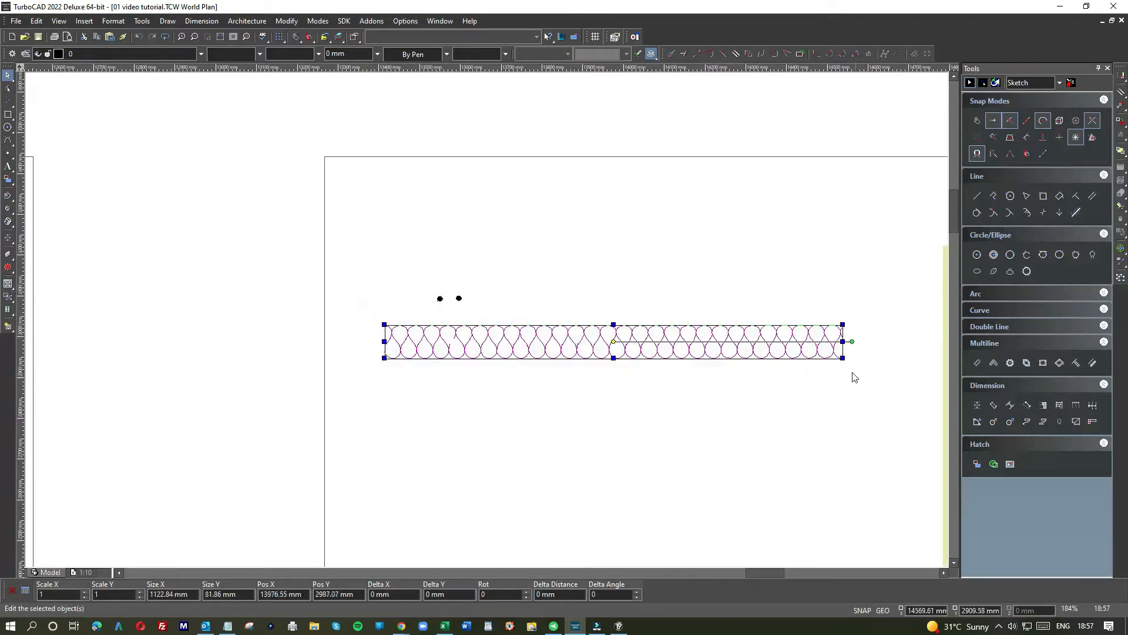
pyautogui.scroll(-1, 488, 324)
pyautogui.moveTo(493, 309); pyautogui.dragTo(428, 420)
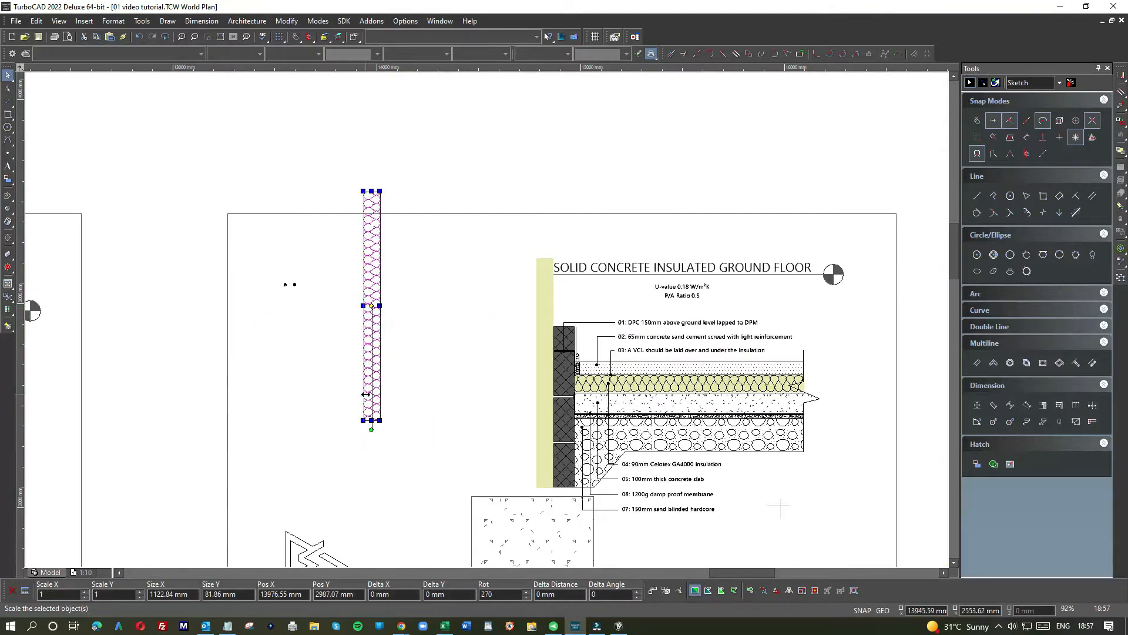
# - Move the upright insulation pattern onto the yellow fill beside the wall, aligning their lower ends
pyautogui.scroll(2, 489, 323)
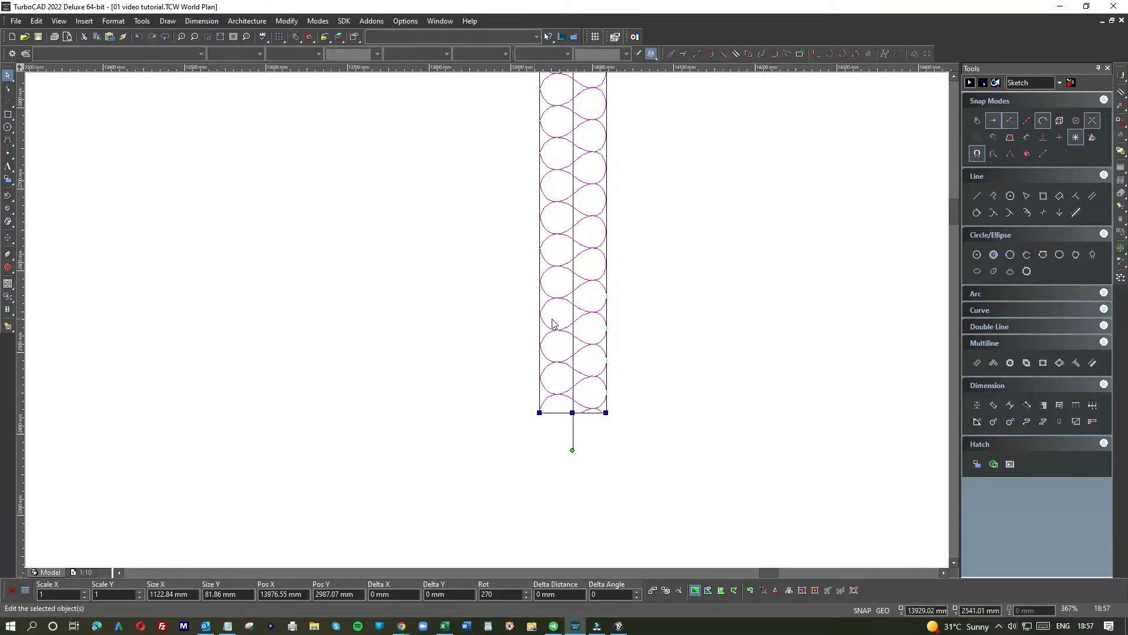
pyautogui.moveTo(661, 348); pyautogui.dragTo(695, 386)
pyautogui.scroll(-1, 529, 352)
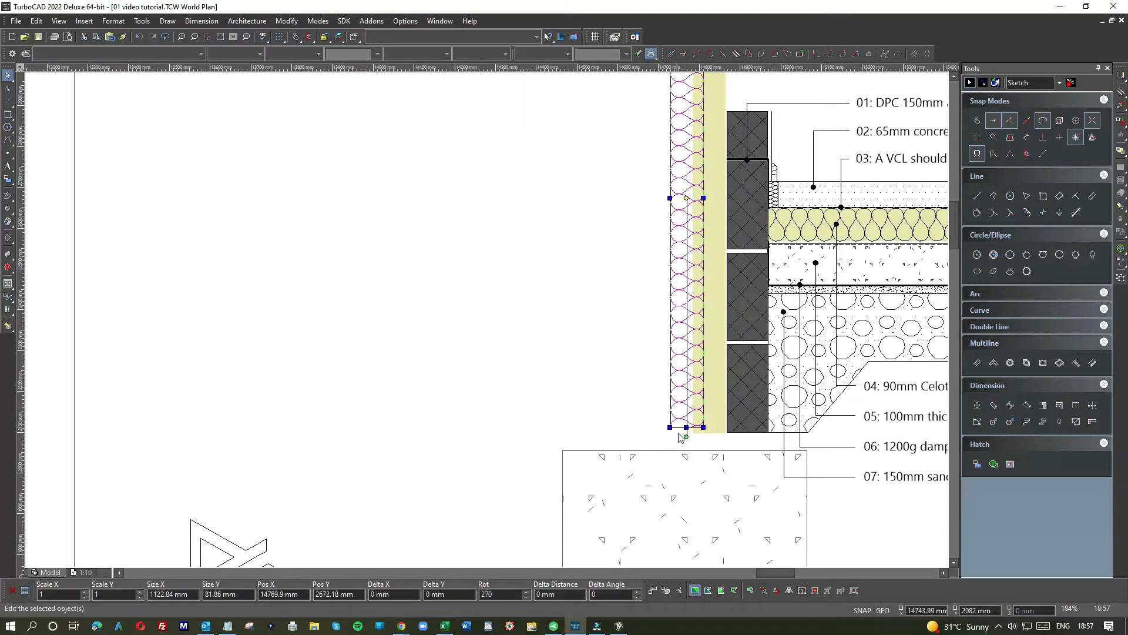
pyautogui.scroll(2, 539, 325)
pyautogui.moveTo(542, 320); pyautogui.dragTo(611, 332)
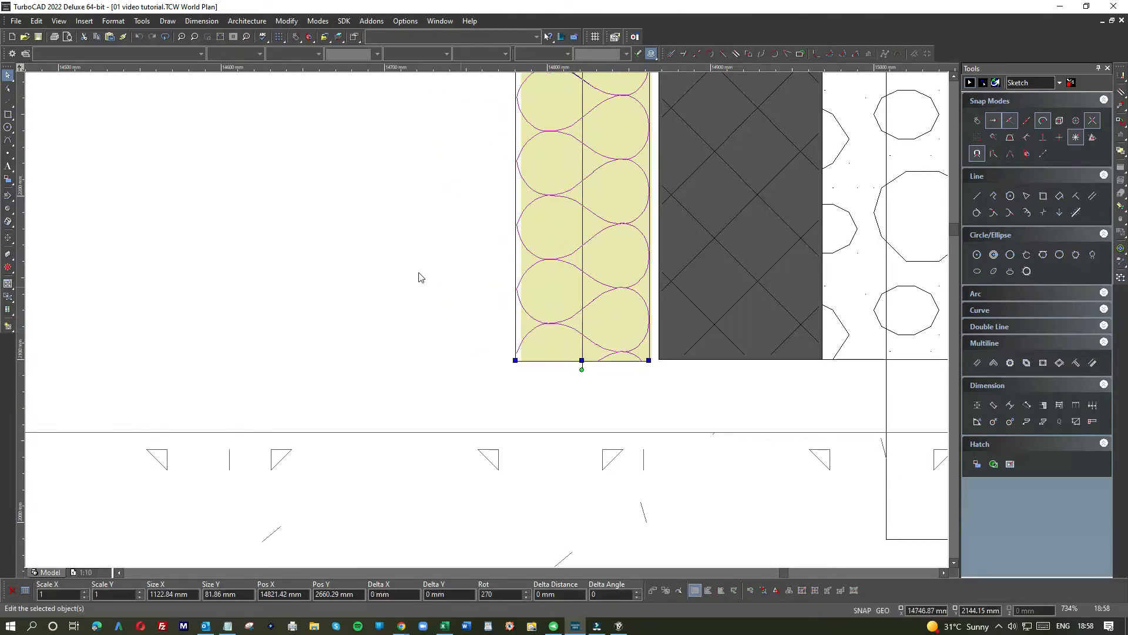
pyautogui.scroll(-2, 487, 323)
pyautogui.click(497, 121)
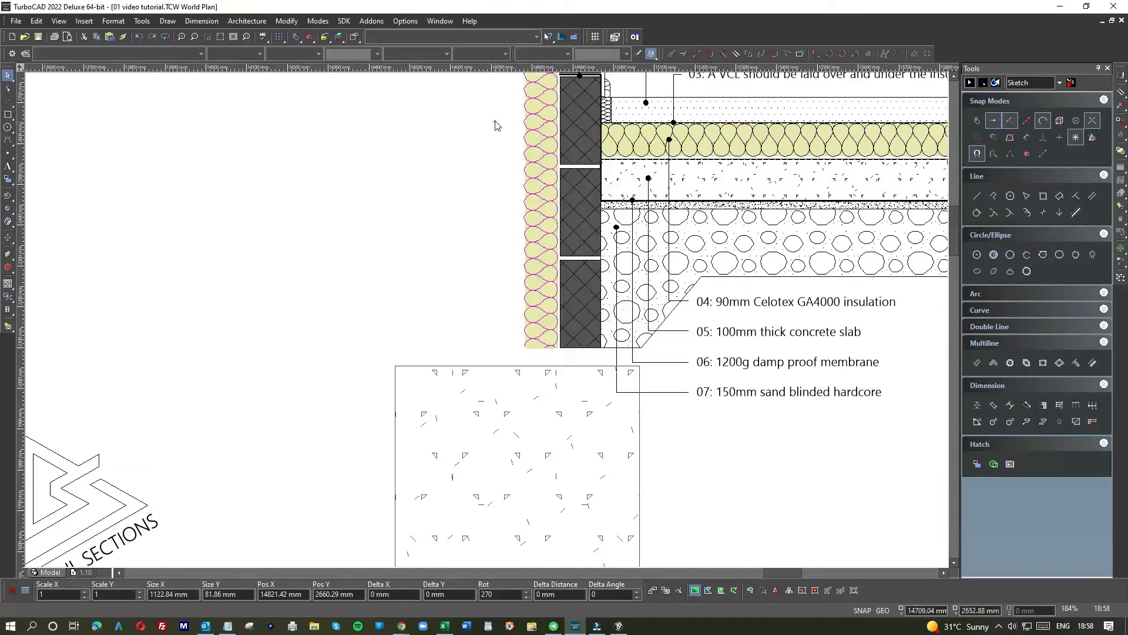
# - Widen the upright yellow fill outward to about 83 mm so it covers the insulation pattern's outer curves
pyautogui.scroll(3, 496, 120)
pyautogui.click(526, 242)
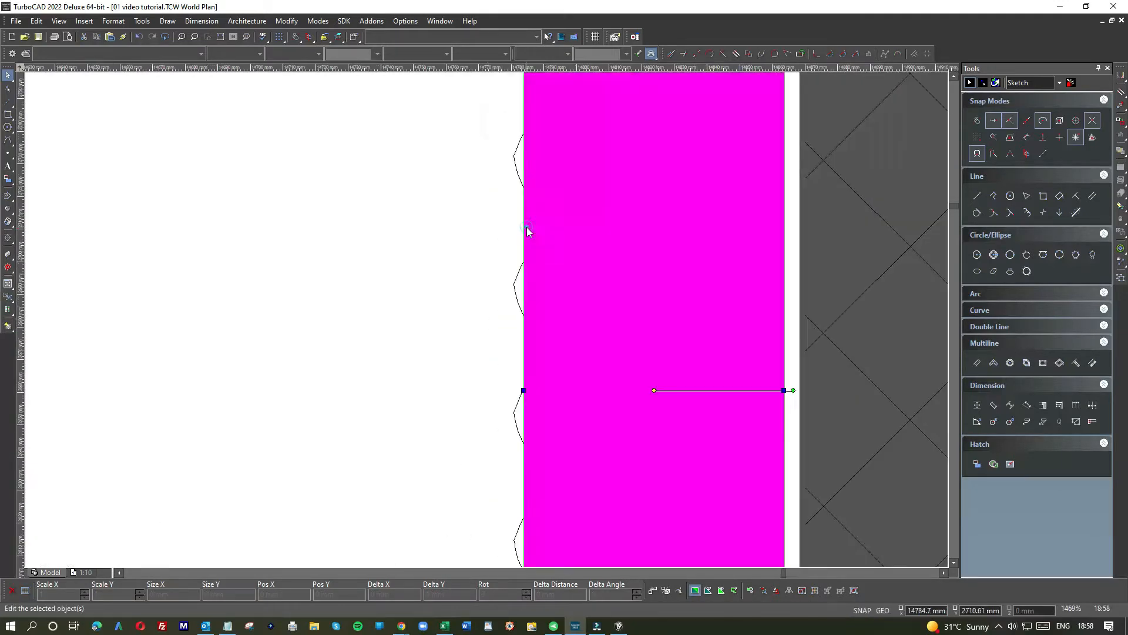
pyautogui.click(519, 391)
pyautogui.click(513, 391)
pyautogui.click(438, 391)
pyautogui.scroll(-2, 487, 323)
pyautogui.scroll(-1, 486, 323)
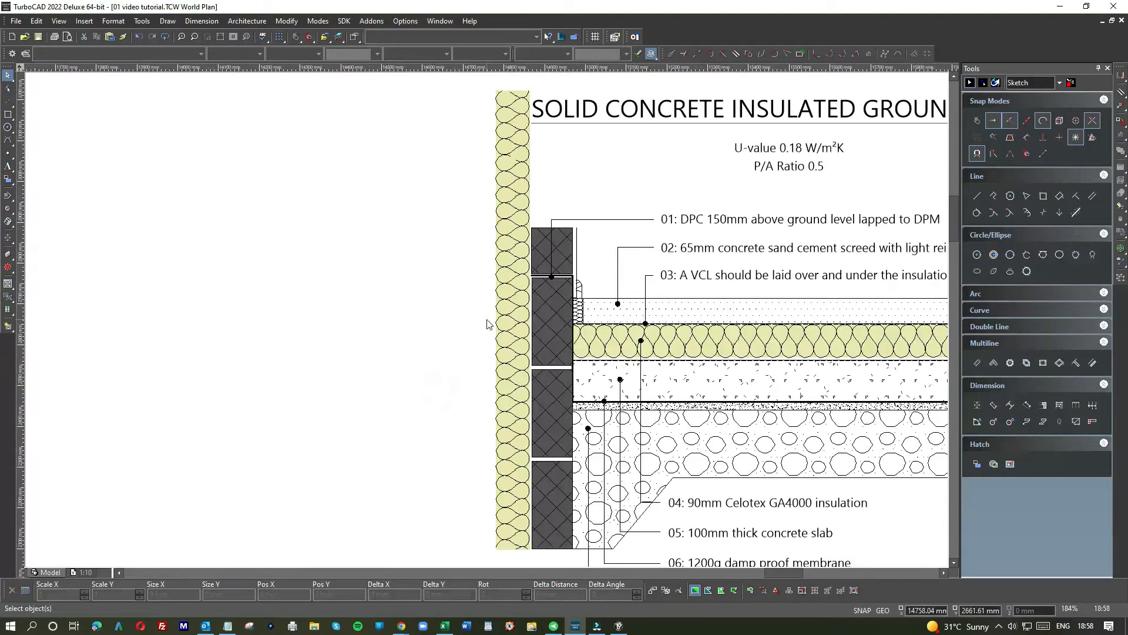
# - Delete the insulation pattern curves that extend above the top of the wall
pyautogui.scroll(-2, 489, 318)
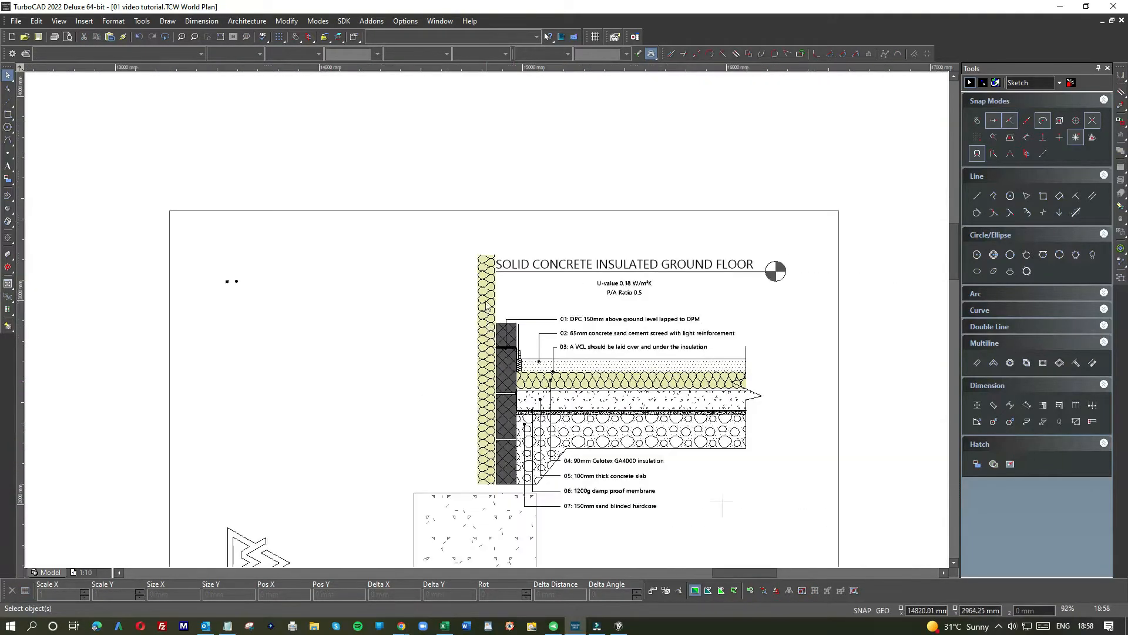
pyautogui.scroll(3, 489, 323)
pyautogui.moveTo(419, 217)
pyautogui.mouseDown()
pyautogui.moveTo(522, 250)
pyautogui.moveTo(529, 504)
pyautogui.mouseUp()
pyautogui.press('Delete')
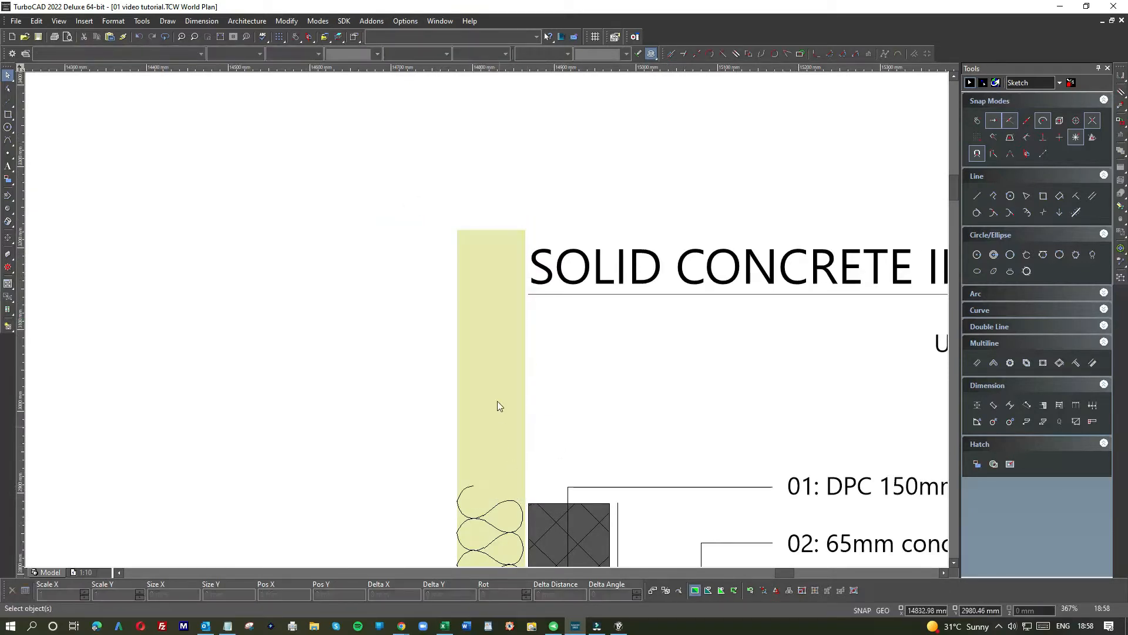
# - Lower the top edge of the upright yellow fill to align with the top of the wall
pyautogui.click(487, 360)
pyautogui.click(492, 228)
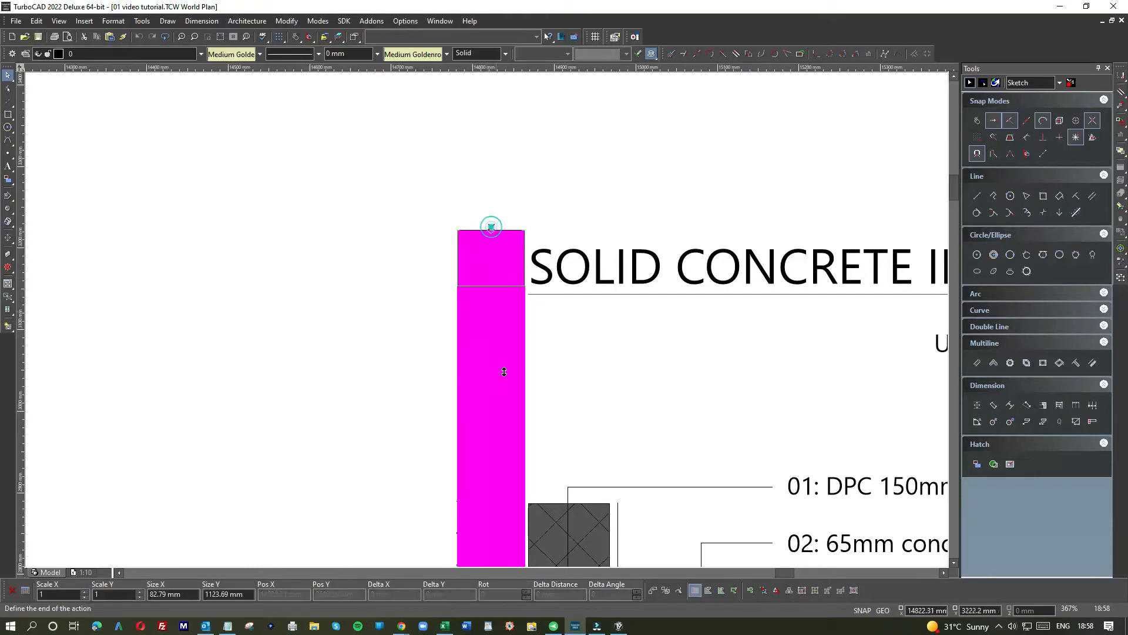
pyautogui.click(531, 502)
pyautogui.scroll(5, 487, 320)
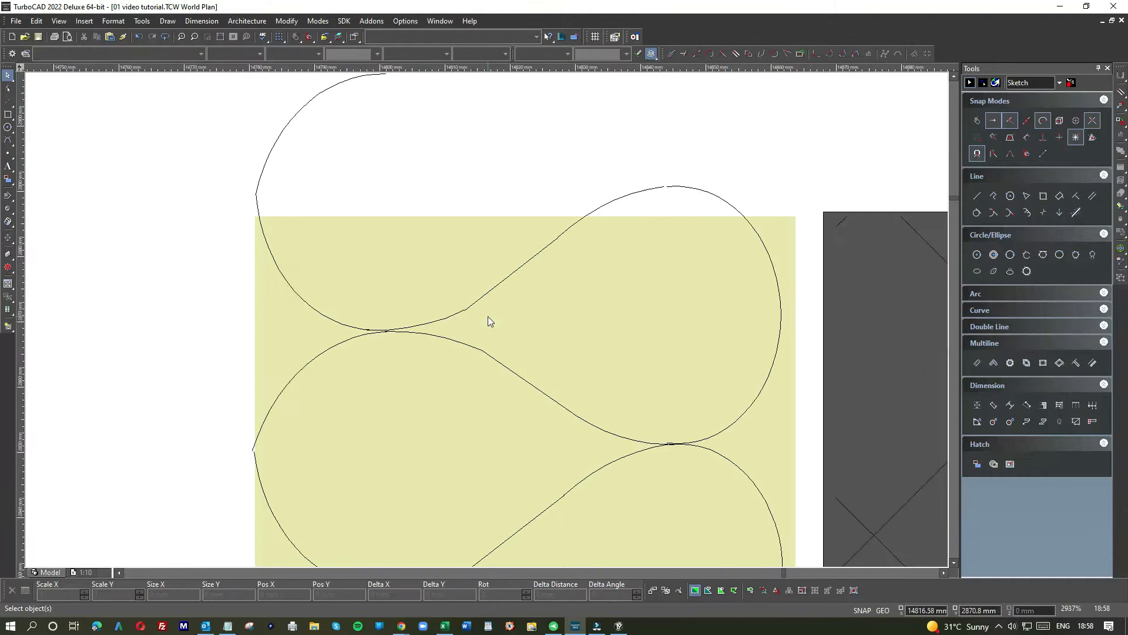
pyautogui.scroll(-2, 488, 320)
pyautogui.click(478, 270)
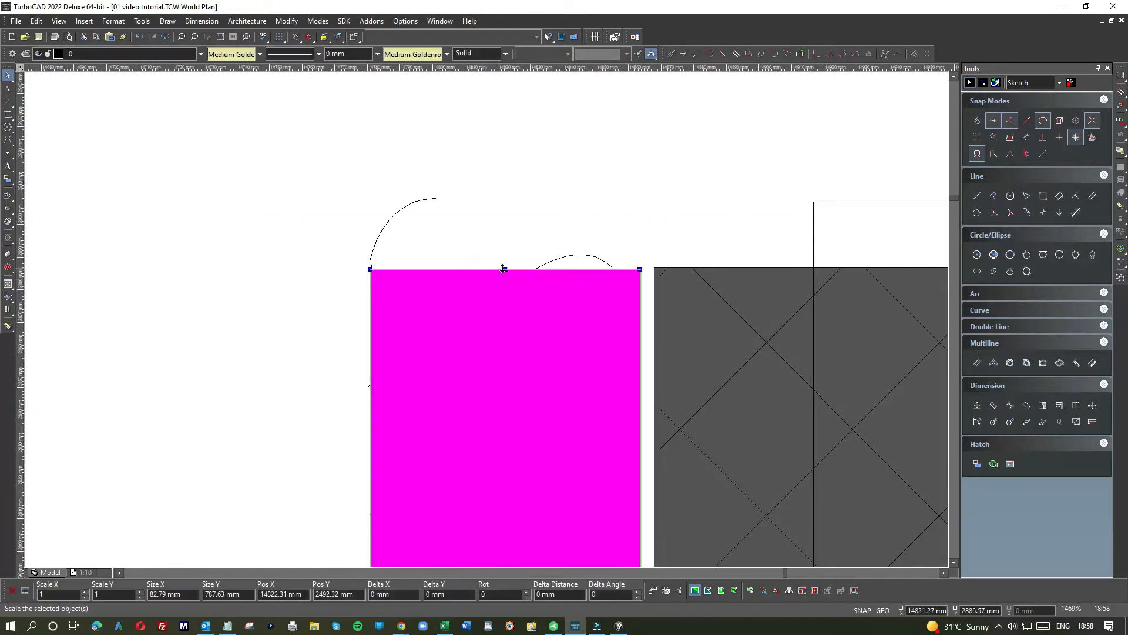
pyautogui.click(502, 268)
pyautogui.click(679, 268)
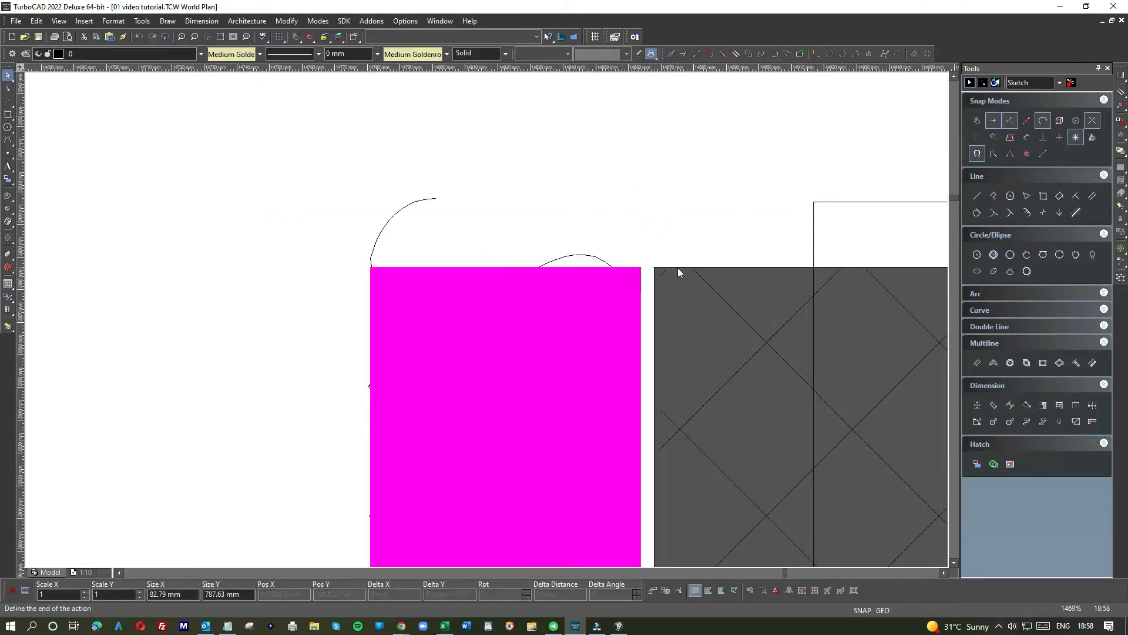
# - Delete the loose insulation arc that rises above the outer upper corner of the upright yellow fill
pyautogui.click(595, 184)
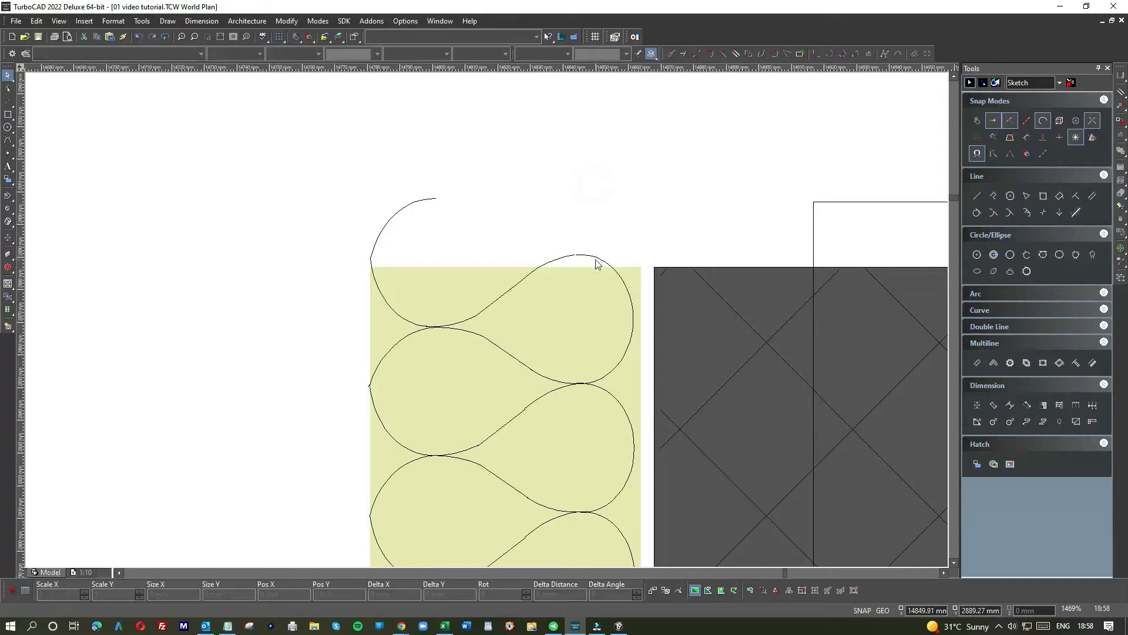
pyautogui.click(595, 257)
pyautogui.click(588, 226)
pyautogui.click(413, 208)
pyautogui.press('Delete')
pyautogui.click(583, 255)
pyautogui.click(682, 254)
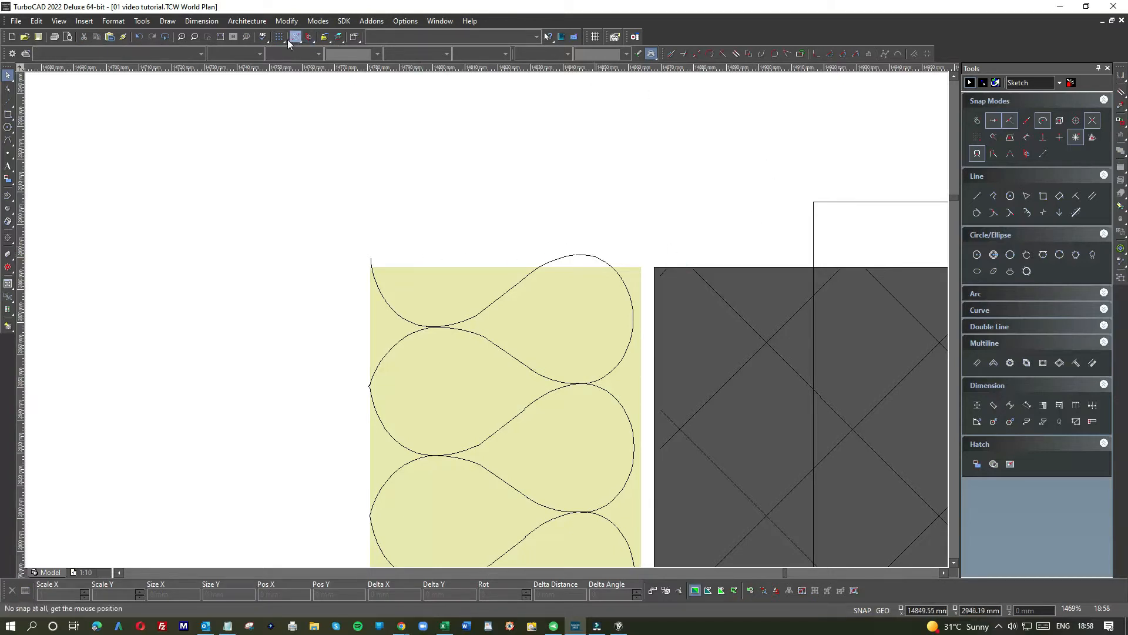
# - Draw a helper rectangle resting on the yellow fill's top edge and widen it outward to enclose the protruding insulation curve ends
pyautogui.click(287, 21)
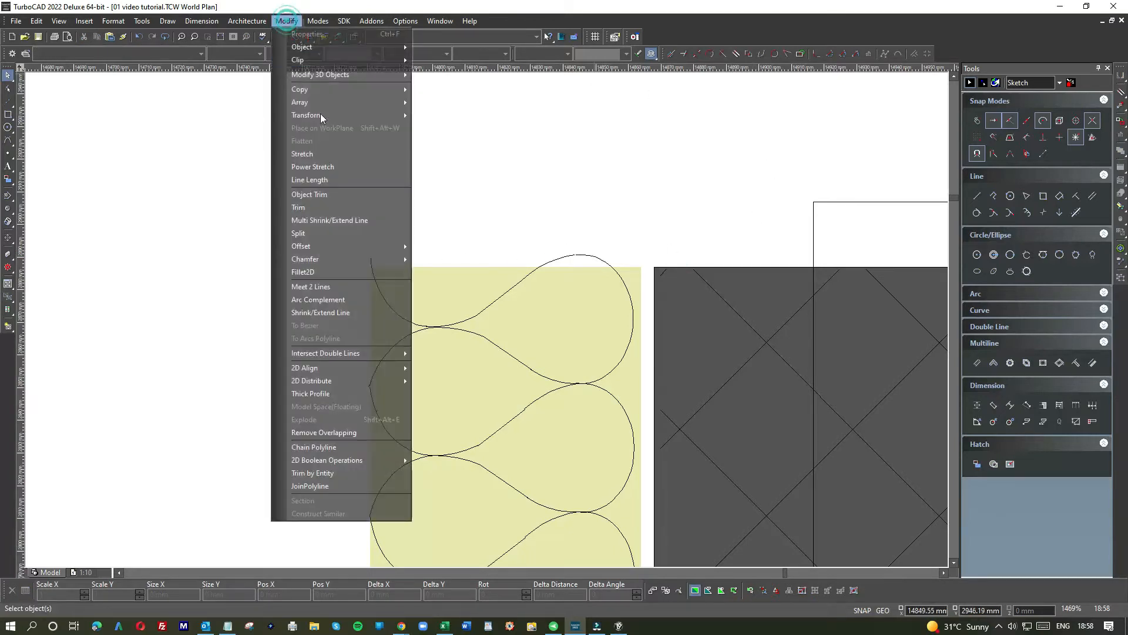
pyautogui.click(303, 208)
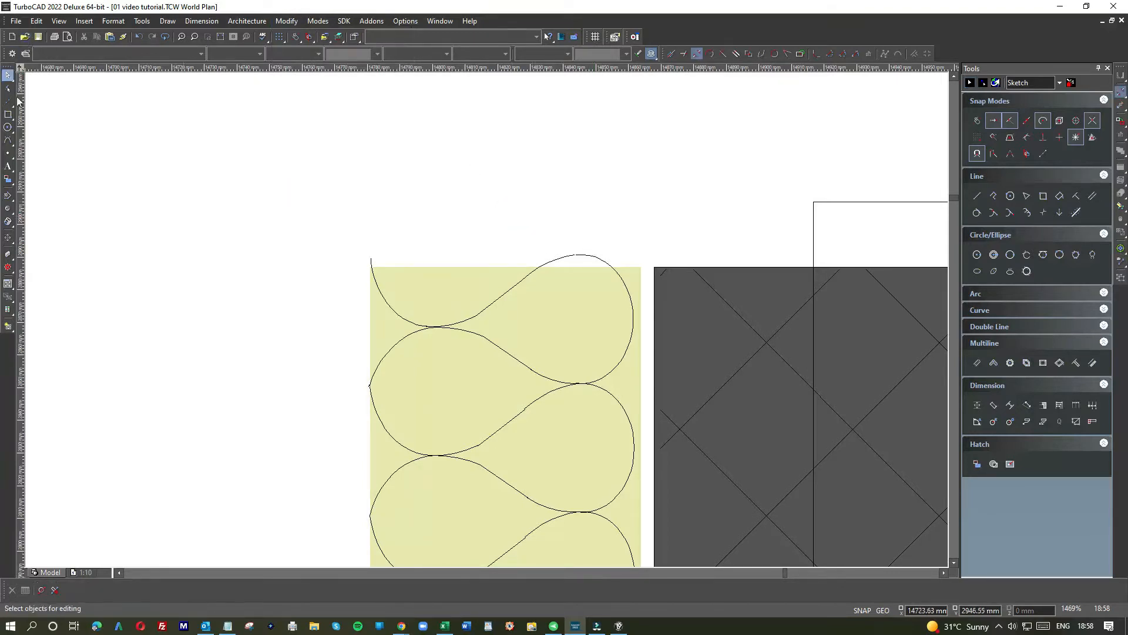
pyautogui.click(7, 118)
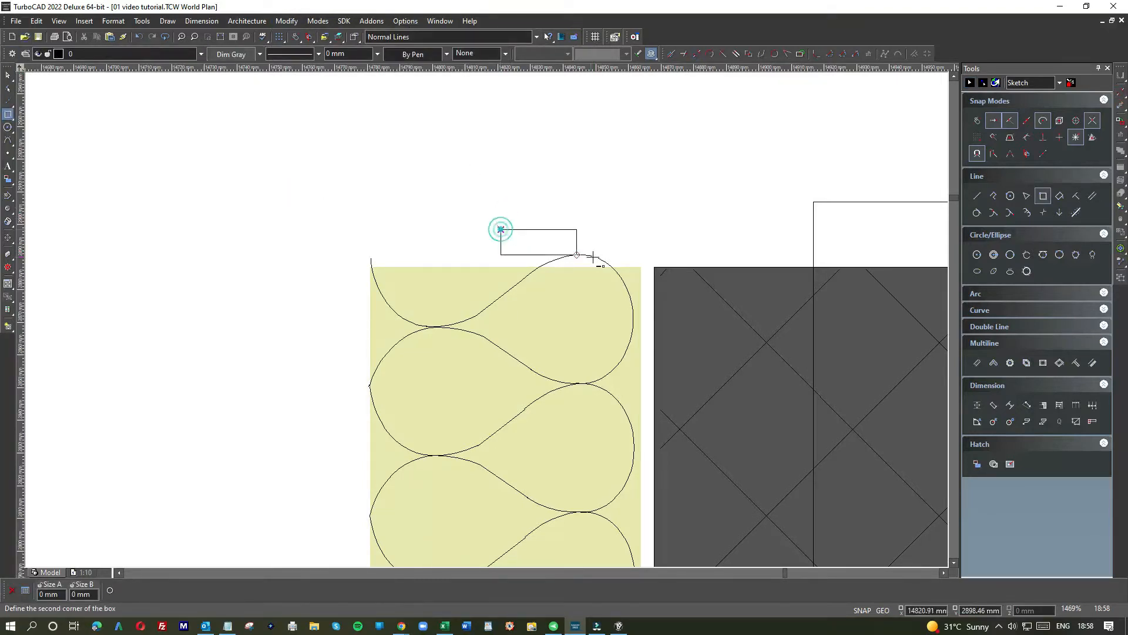
pyautogui.click(622, 266)
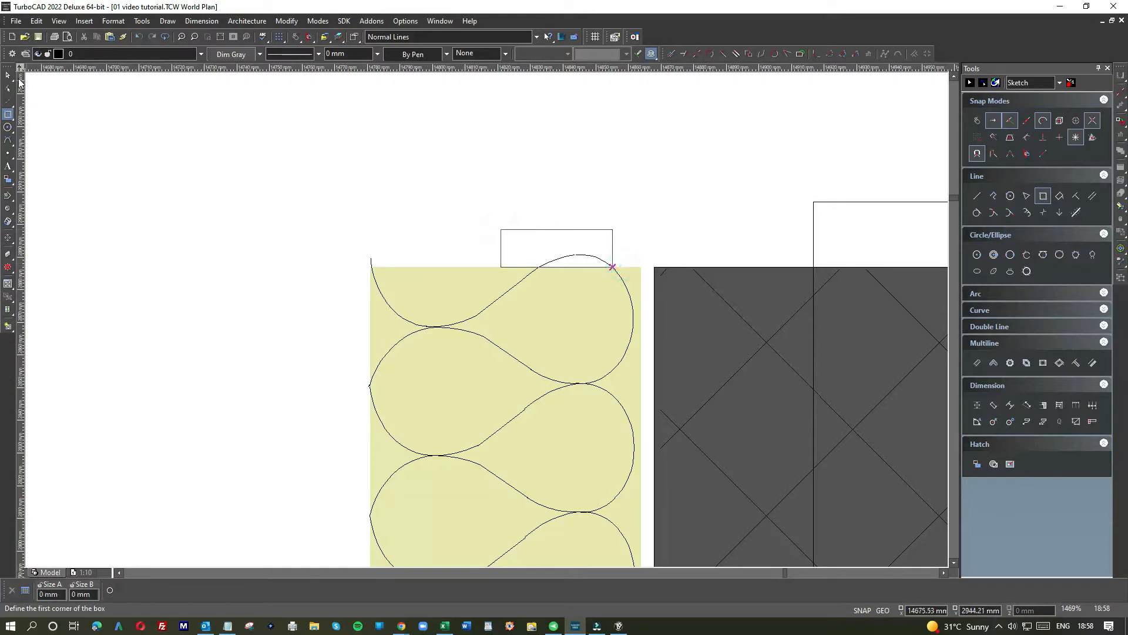
pyautogui.press('space')
pyautogui.click(558, 228)
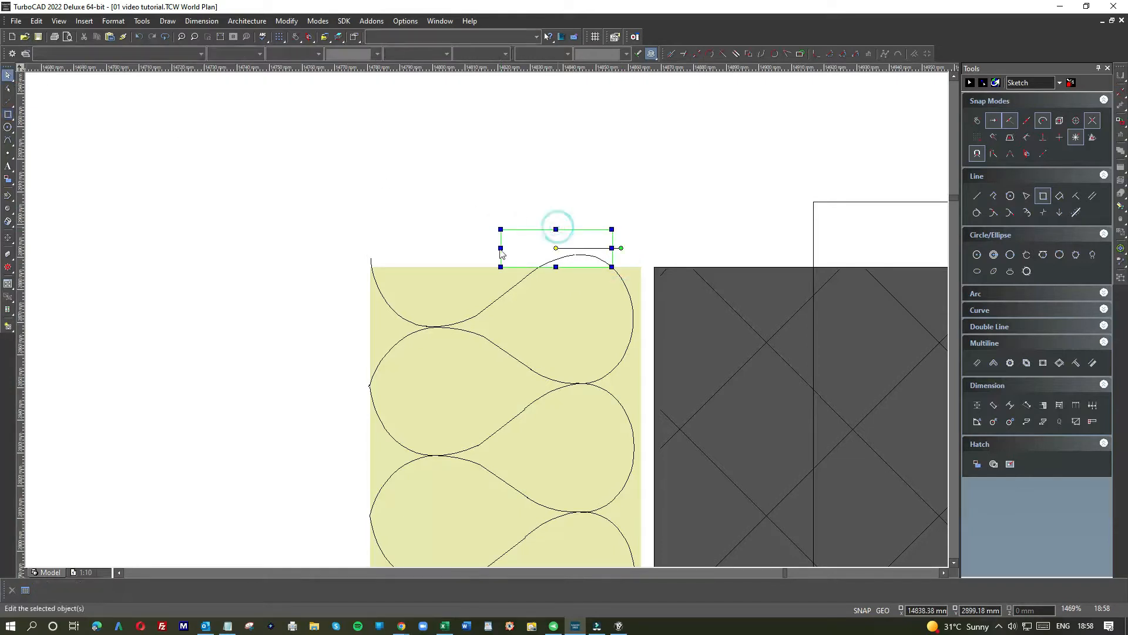
pyautogui.click(500, 248)
pyautogui.click(356, 247)
pyautogui.click(431, 162)
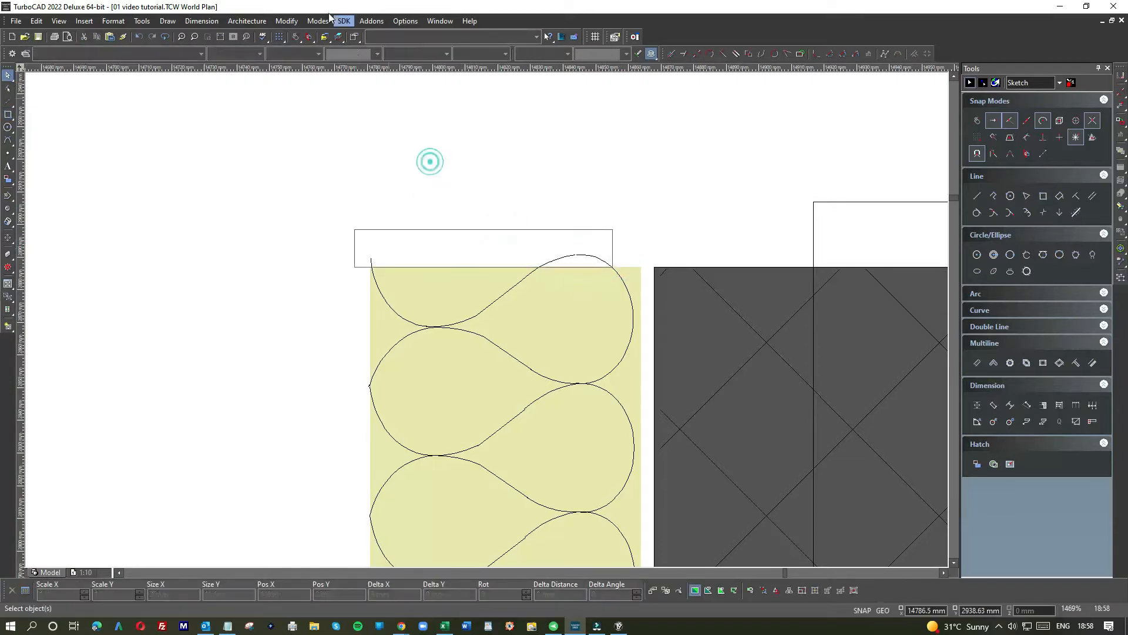
# - Trim the insulation curves inside the helper rectangle with Object Trim and delete the rectangle
pyautogui.click(287, 20)
pyautogui.click(327, 194)
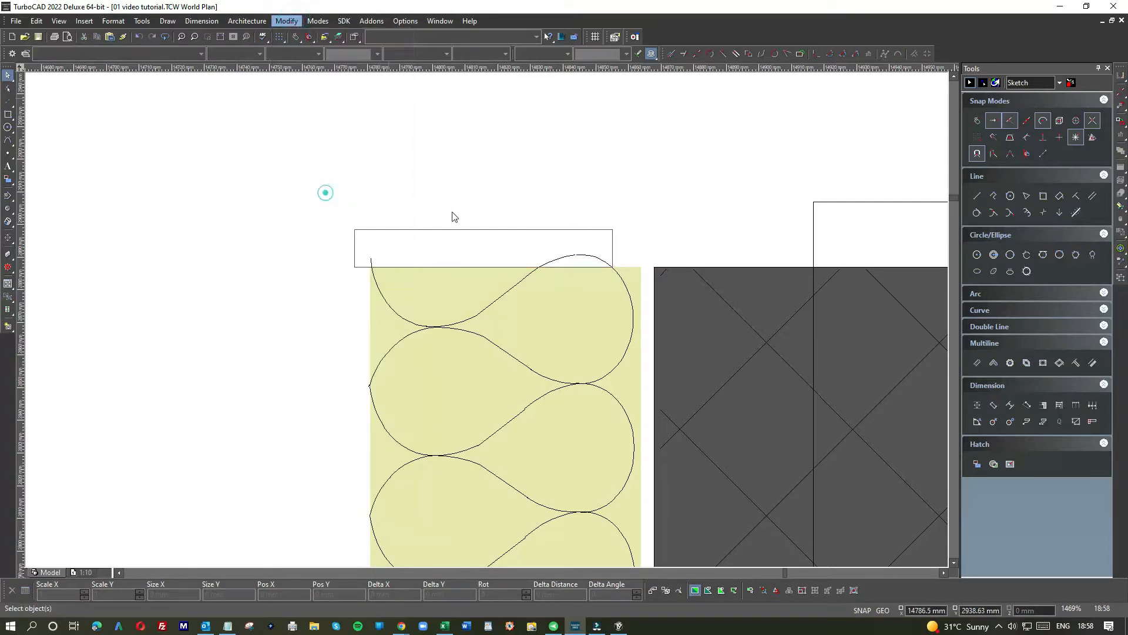
pyautogui.click(524, 232)
pyautogui.click(586, 252)
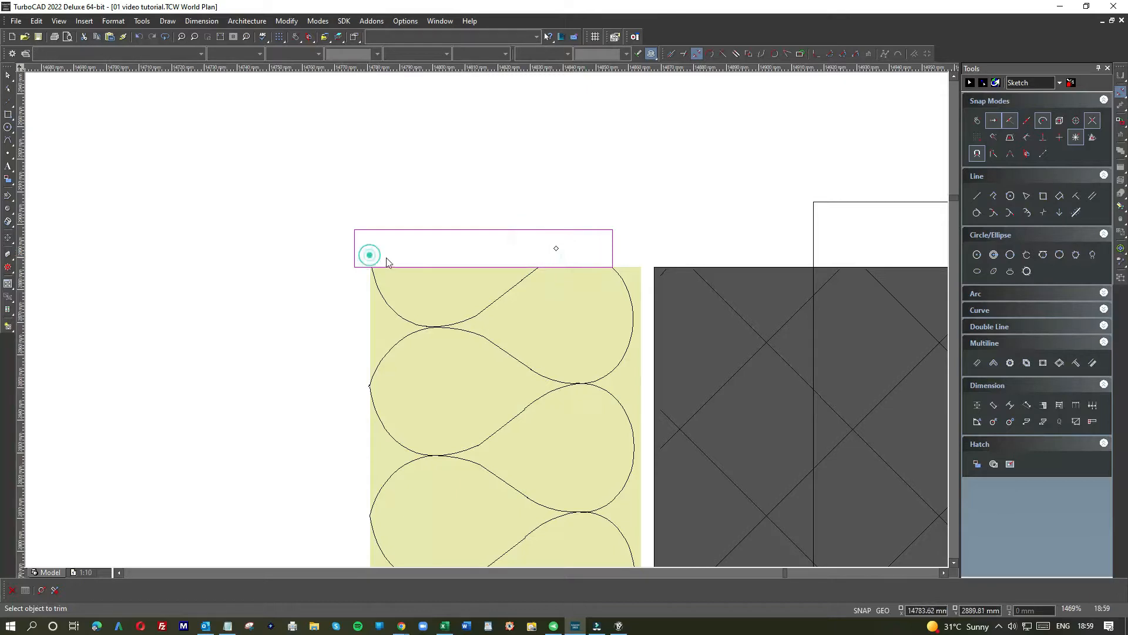
pyautogui.press('Escape')
pyautogui.click(503, 228)
pyautogui.press('Delete')
# - Copy the block wall and its attached lines into the blank area on the outer side of the section
pyautogui.scroll(-2, 486, 324)
pyautogui.scroll(-3, 486, 324)
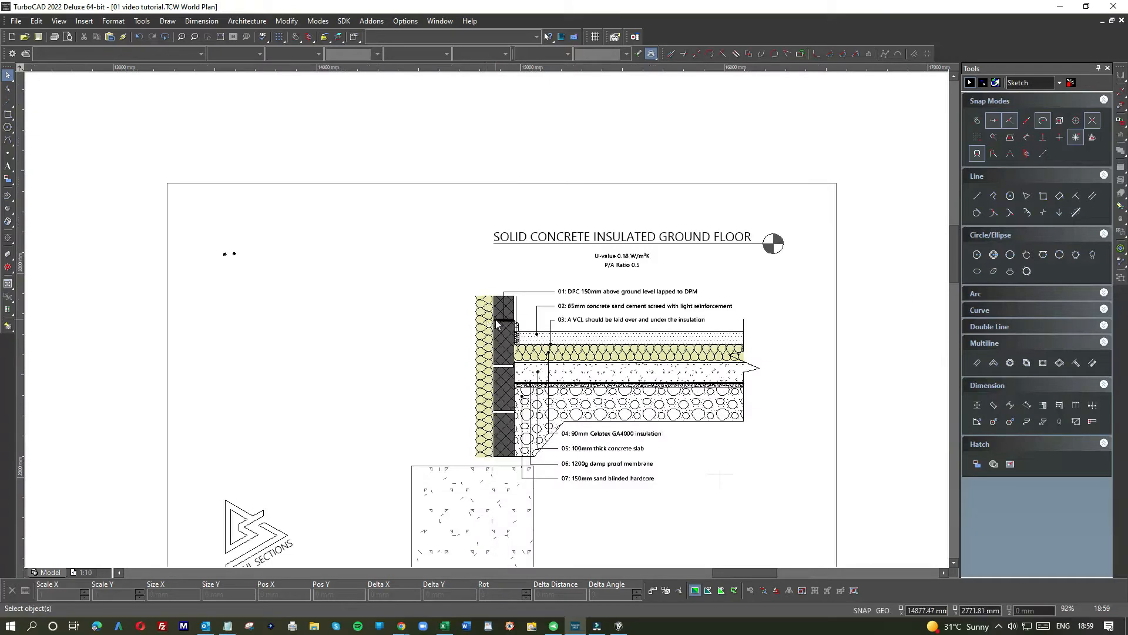
pyautogui.moveTo(511, 461); pyautogui.dragTo(494, 292)
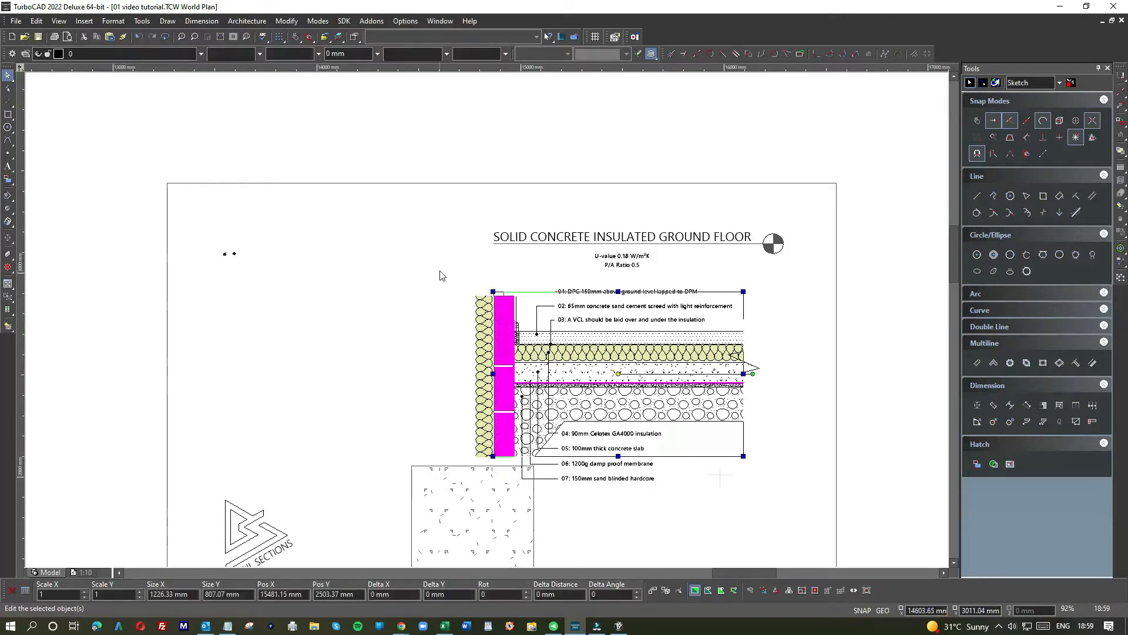
pyautogui.click(290, 228)
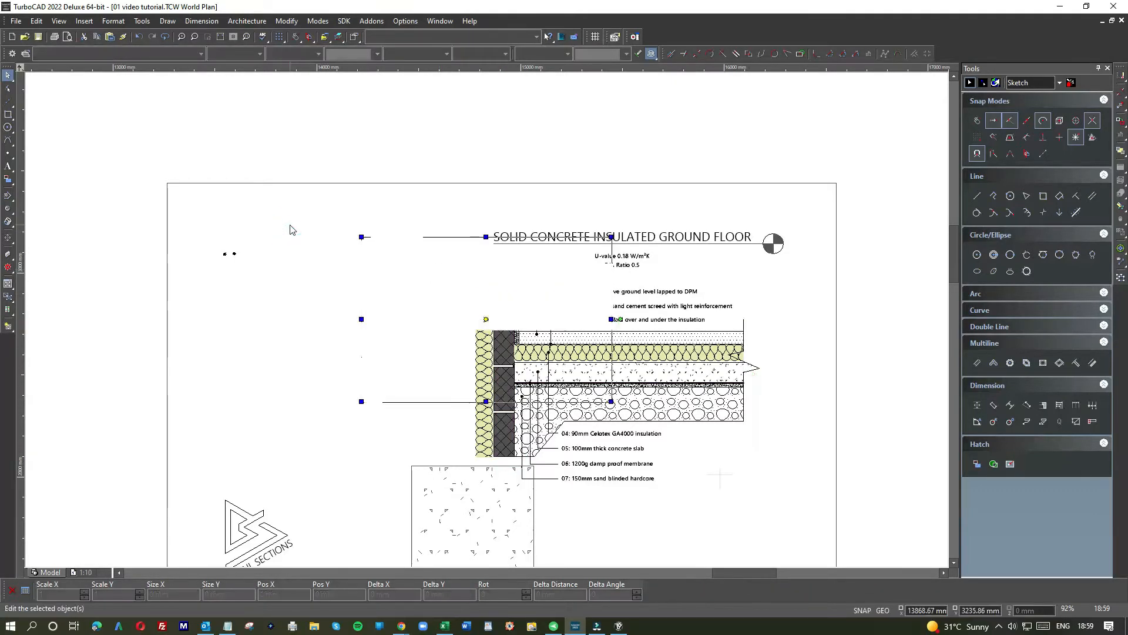
pyautogui.moveTo(404, 281); pyautogui.dragTo(247, 206)
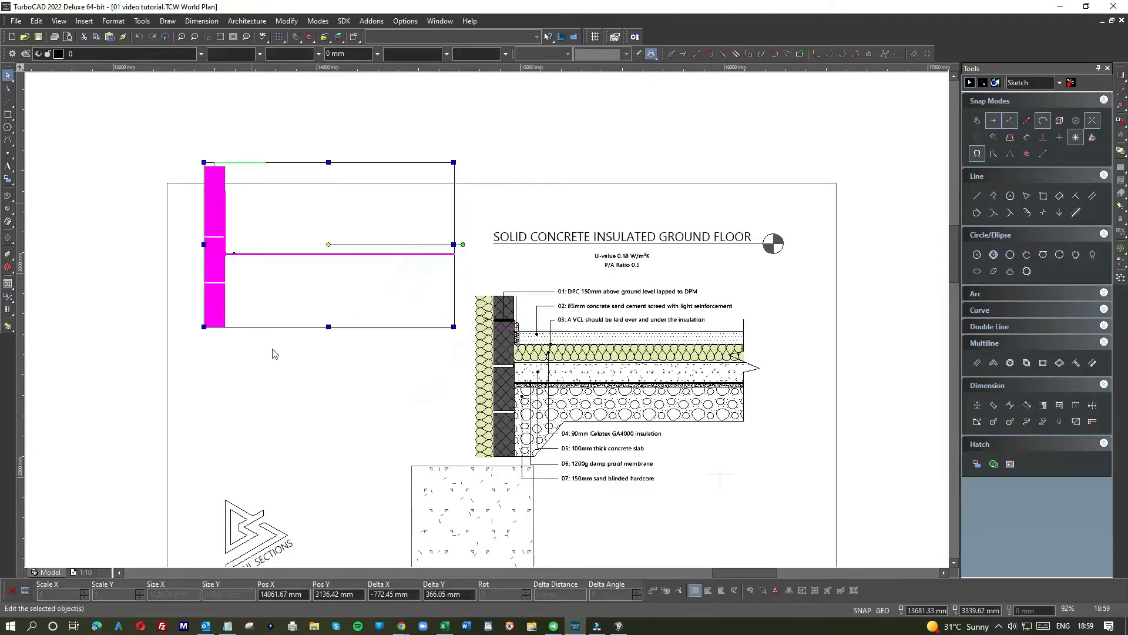
# - Delete the copied membrane line and leader line attached to the duplicate block wall
pyautogui.click(275, 353)
pyautogui.click(286, 253)
pyautogui.press('Delete')
pyautogui.click(247, 163)
pyautogui.press('Delete')
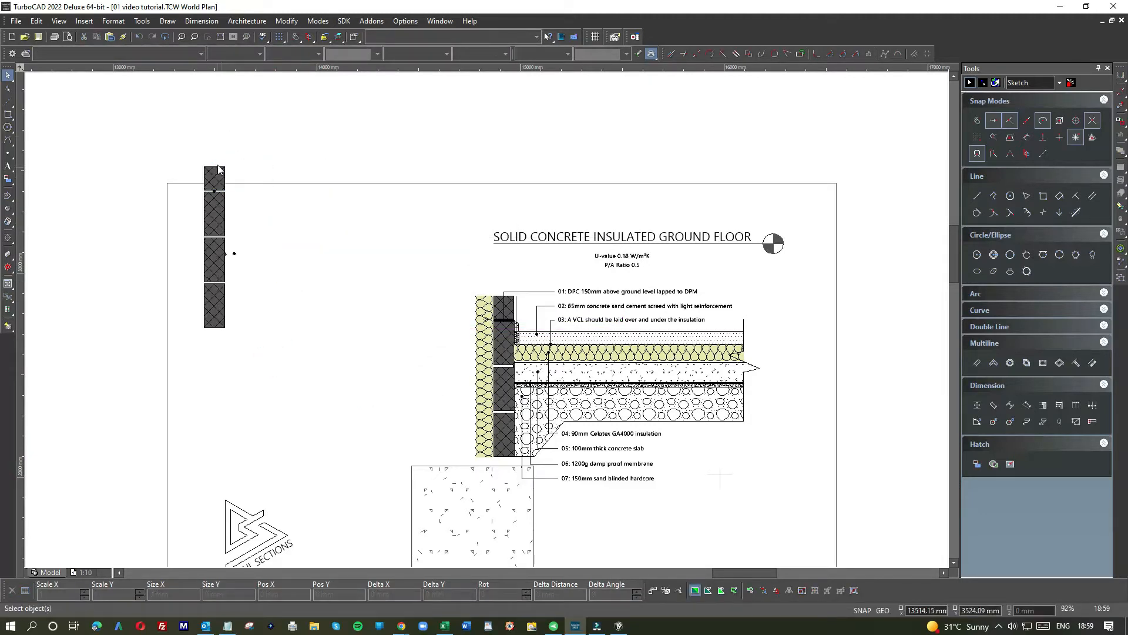
# - Move the stray leader dots off the duplicate block wall into the blank space beside it
pyautogui.scroll(2, 211, 164)
pyautogui.scroll(-1, 470, 326)
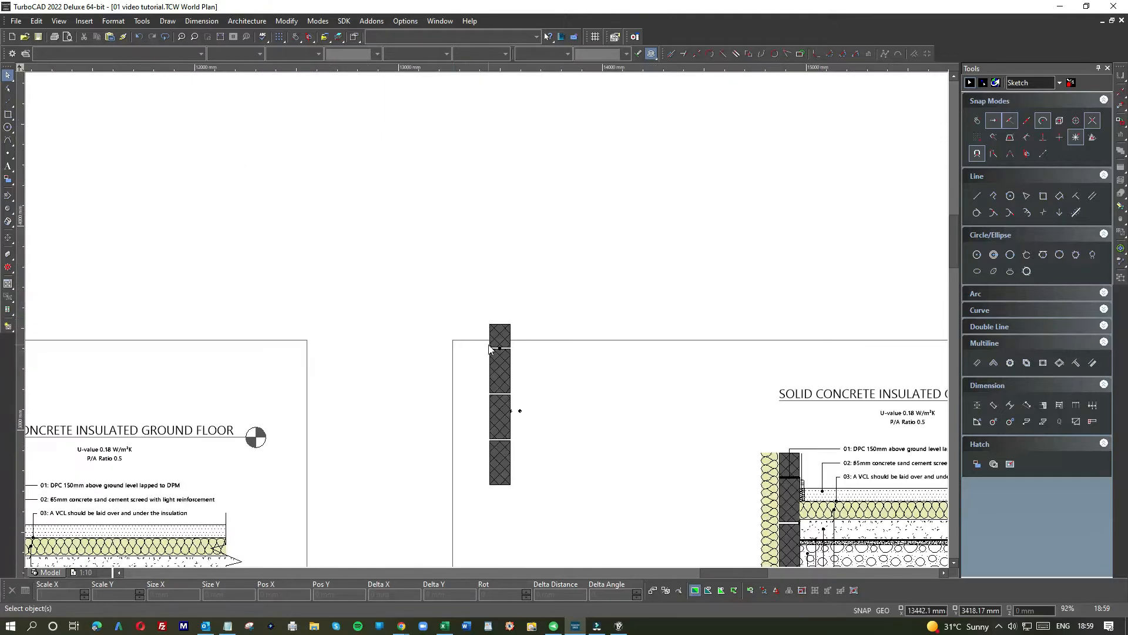
pyautogui.scroll(2, 492, 300)
pyautogui.click(498, 306)
pyautogui.moveTo(499, 307); pyautogui.dragTo(600, 481)
pyautogui.scroll(-2, 487, 332)
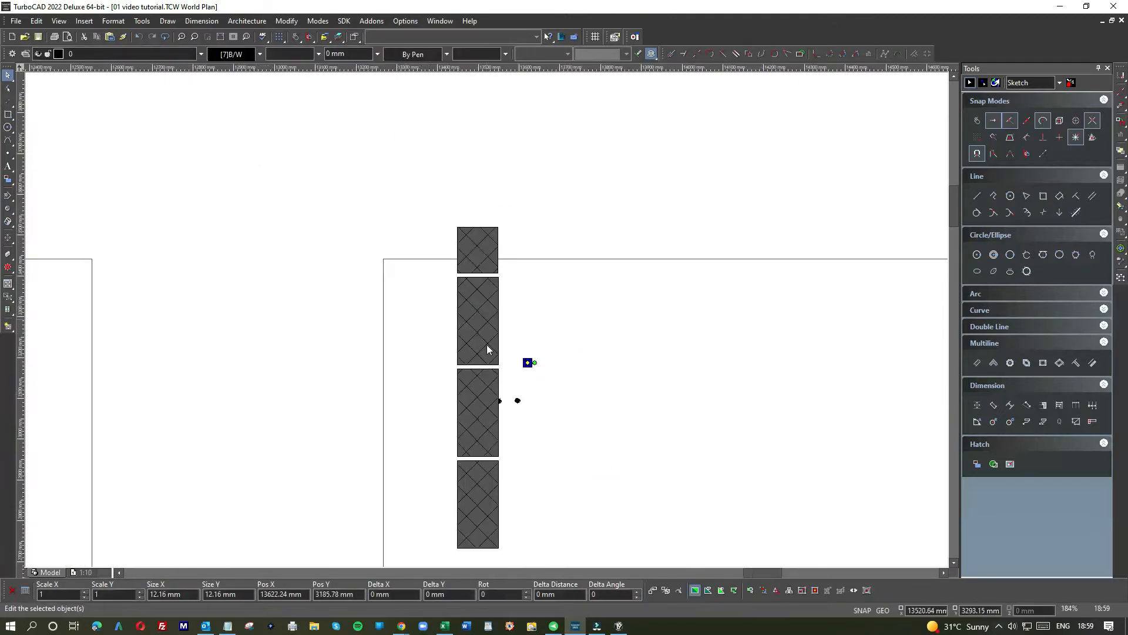
pyautogui.moveTo(499, 400); pyautogui.dragTo(522, 385)
# - Move the duplicate block wall to the outer side of the upright insulation as the outer leaf, roughly level with the inner leaf
pyautogui.scroll(-1, 447, 259)
pyautogui.moveTo(486, 289); pyautogui.dragTo(521, 476)
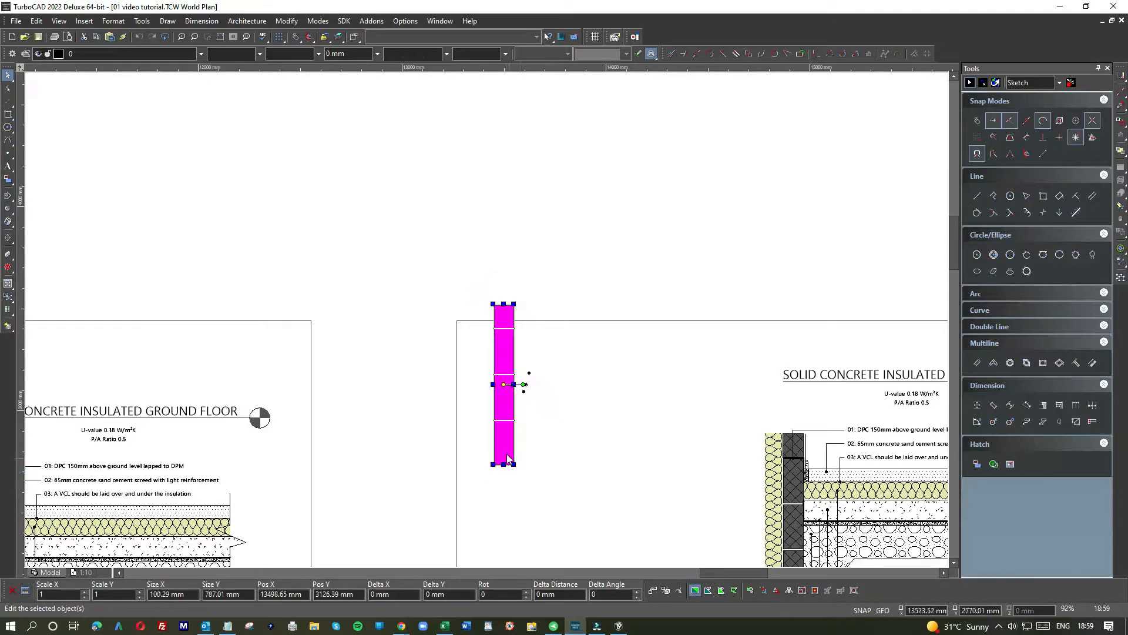
pyautogui.scroll(-2, 631, 530)
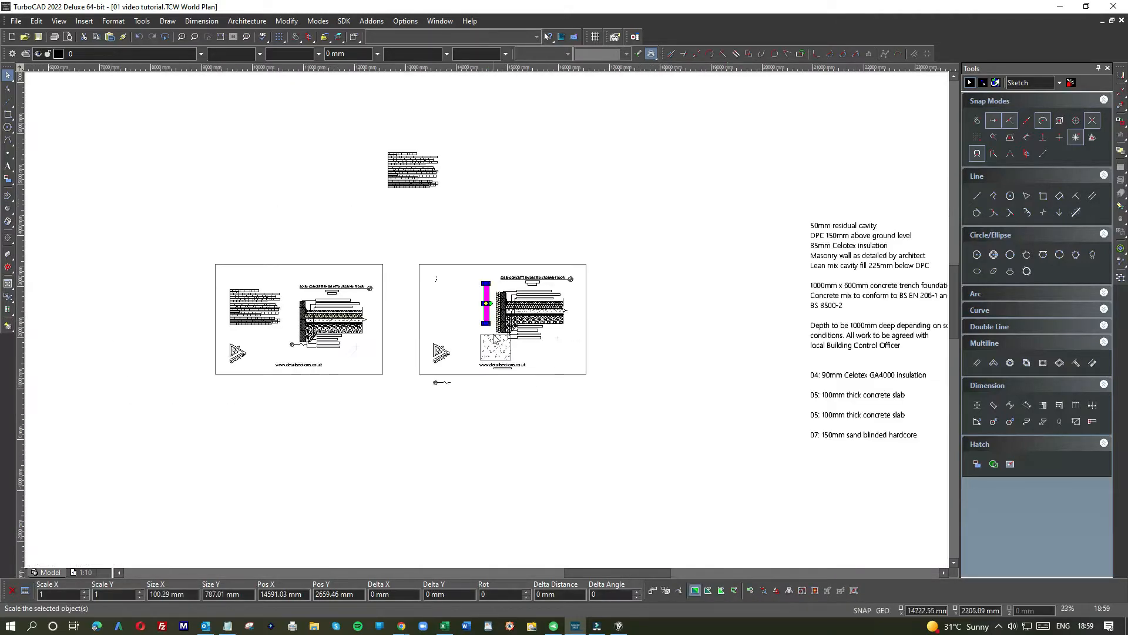
pyautogui.scroll(3, 488, 322)
pyautogui.moveTo(475, 320); pyautogui.dragTo(527, 383)
pyautogui.scroll(5, 487, 319)
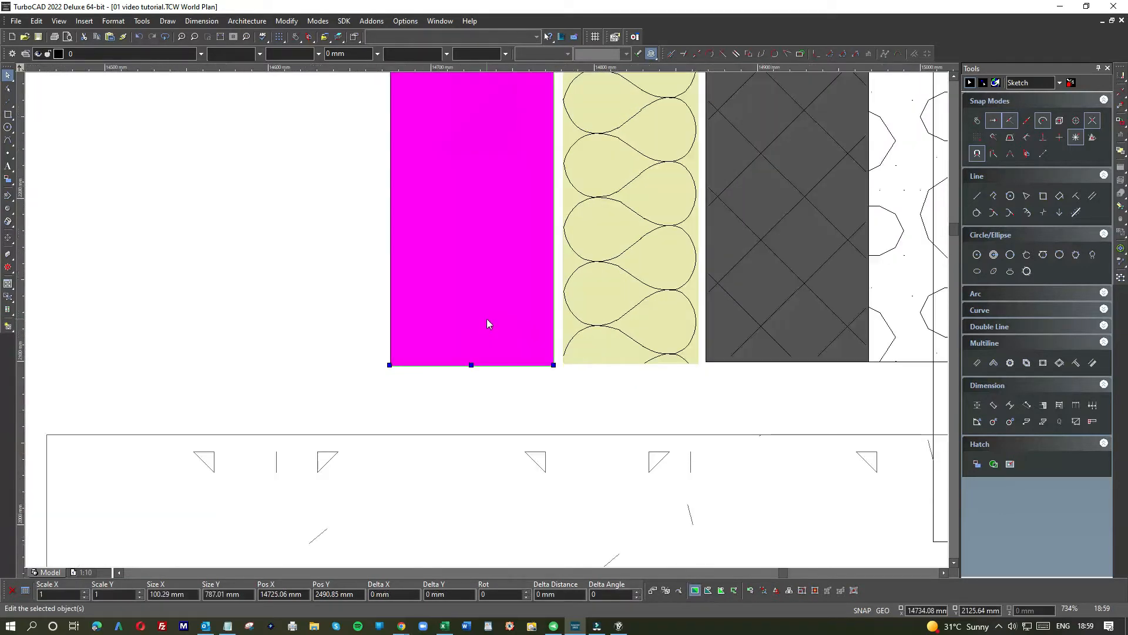
pyautogui.click(303, 240)
pyautogui.scroll(-5, 486, 317)
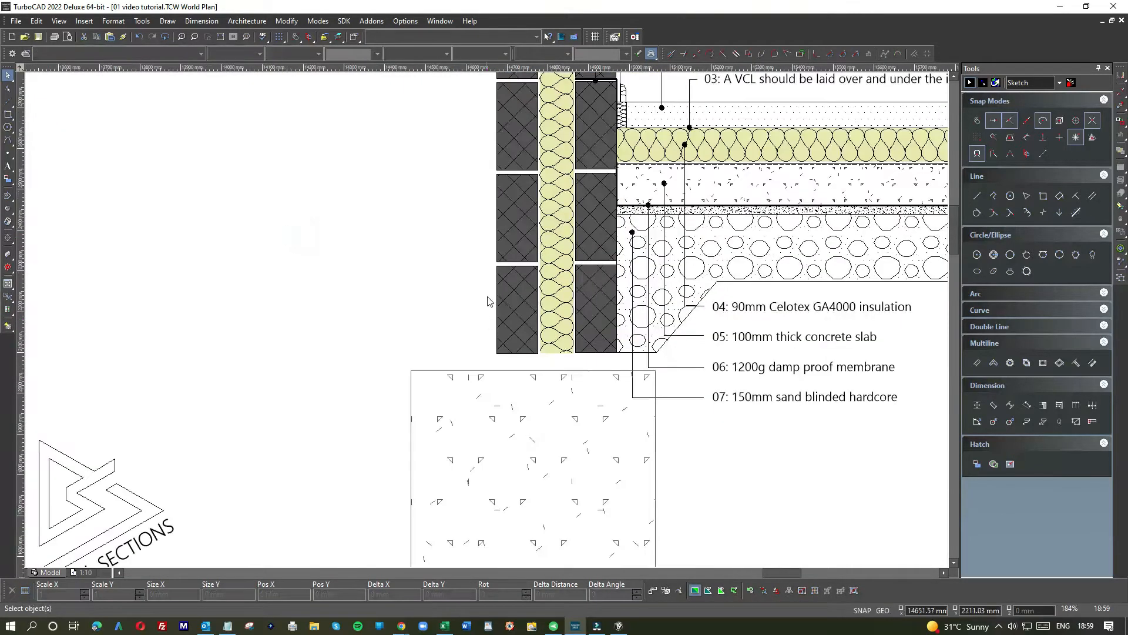
# - Move the concrete trench foundation so it is centred under the cavity wall, with its top edge just below the blocks
pyautogui.scroll(-2, 484, 295)
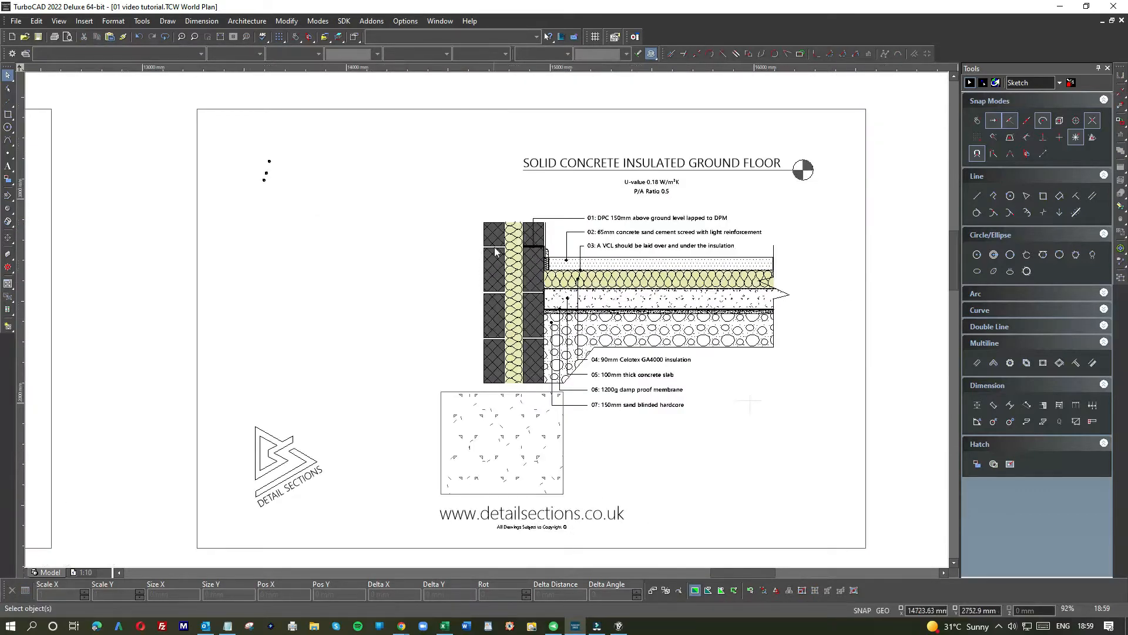
pyautogui.scroll(2, 497, 251)
pyautogui.scroll(-4, 486, 319)
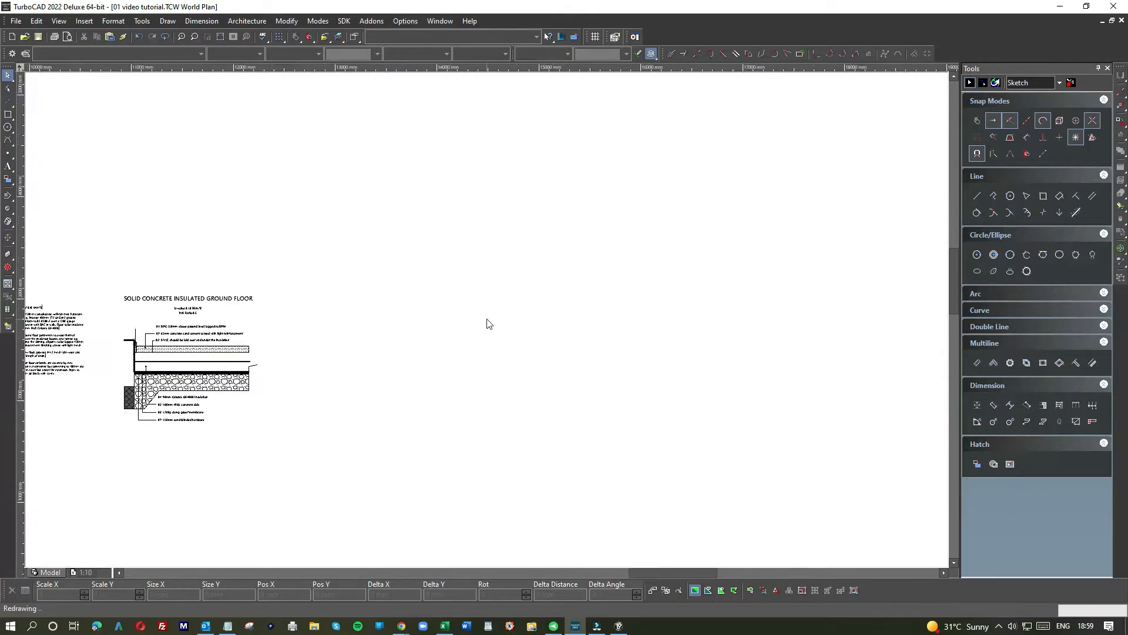
pyautogui.click(367, 270)
pyautogui.click(436, 335)
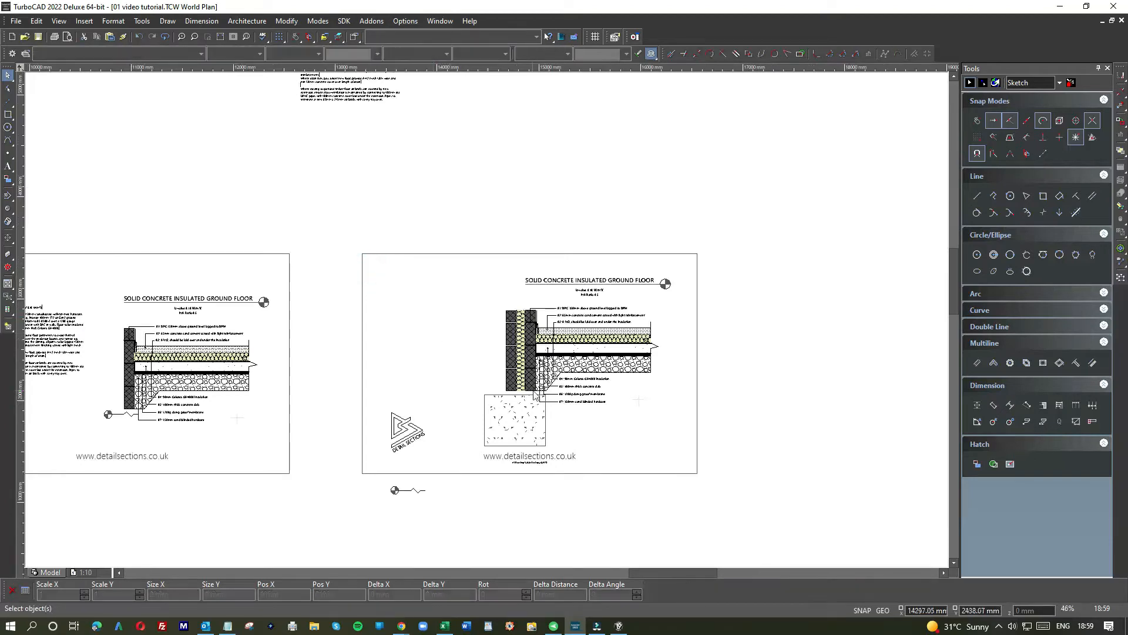
pyautogui.scroll(4, 487, 323)
pyautogui.click(495, 404)
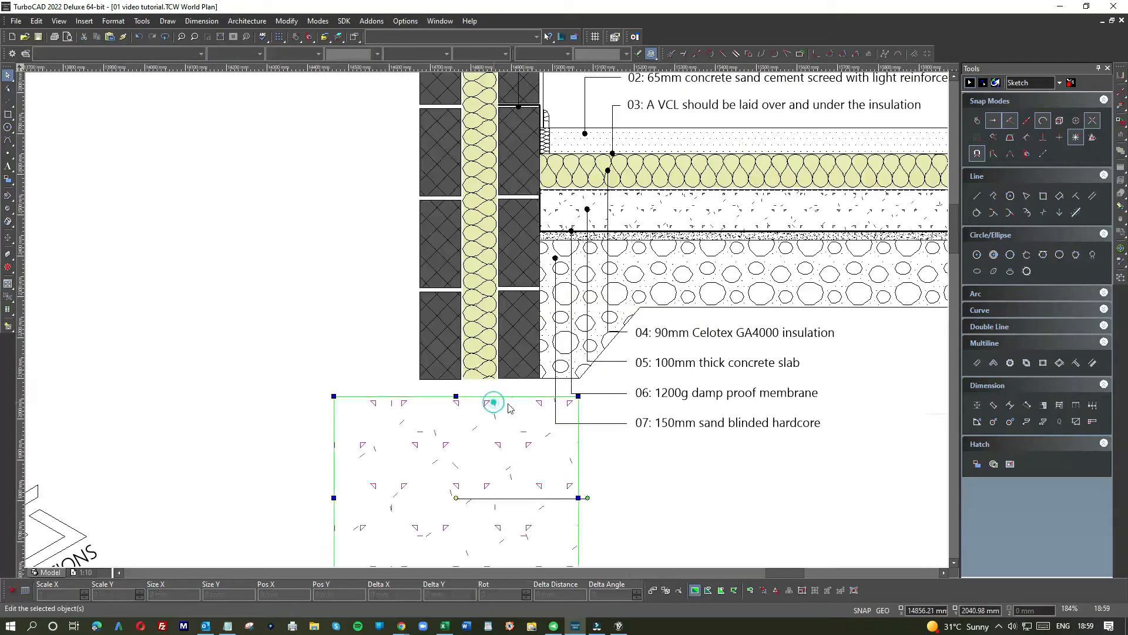
pyautogui.moveTo(483, 409)
pyautogui.mouseDown()
pyautogui.moveTo(516, 396)
pyautogui.moveTo(498, 402)
pyautogui.mouseUp()
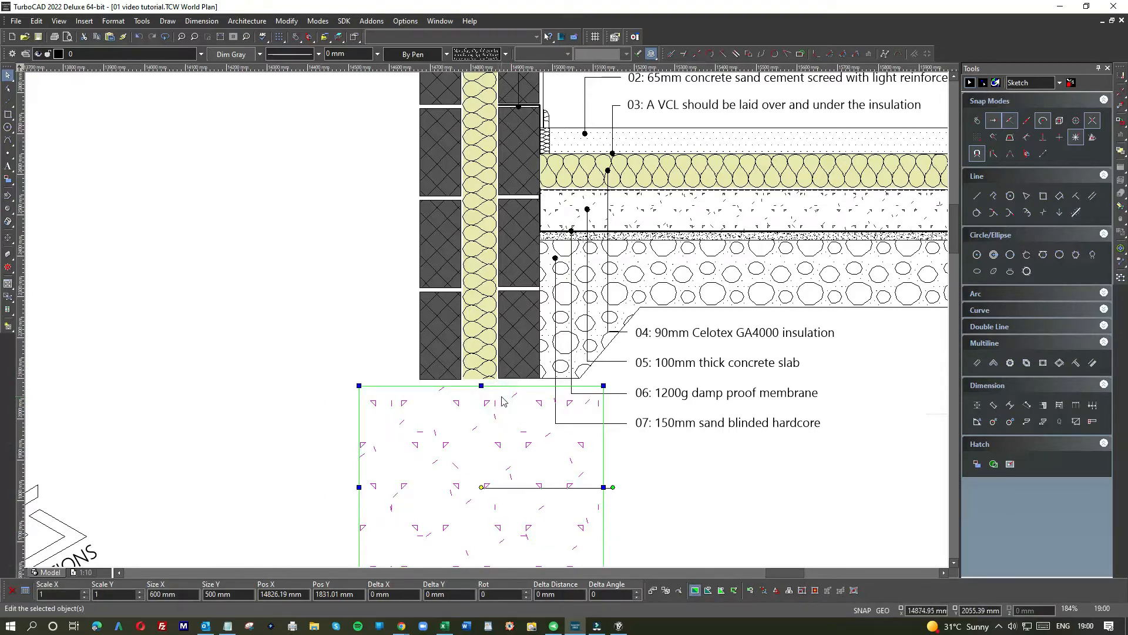
pyautogui.moveTo(502, 396); pyautogui.dragTo(503, 392)
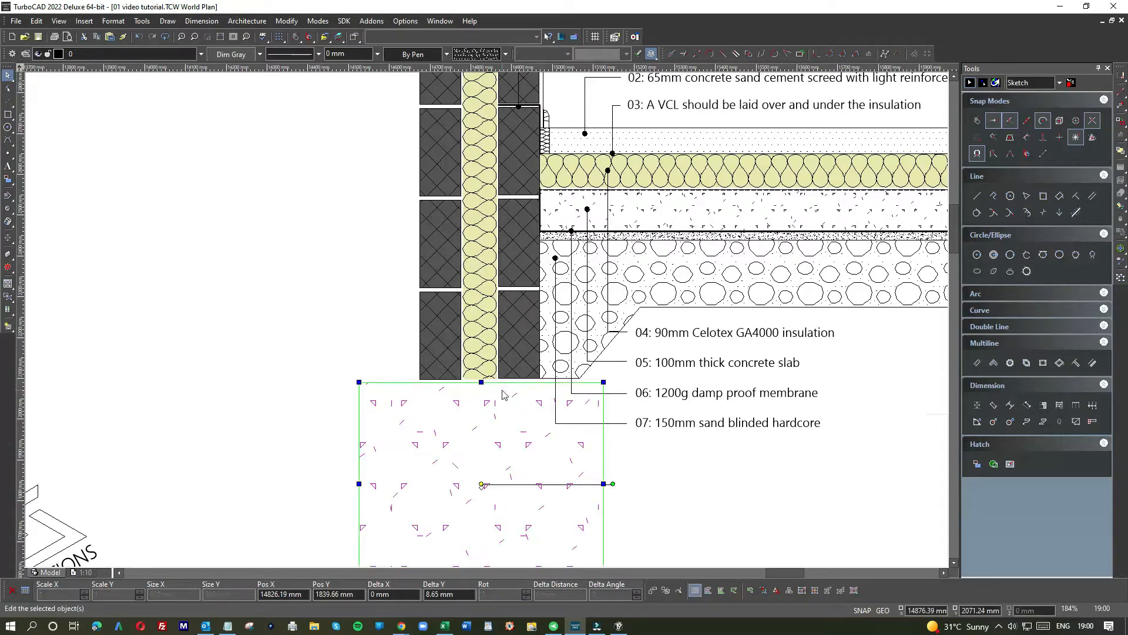
pyautogui.click(292, 335)
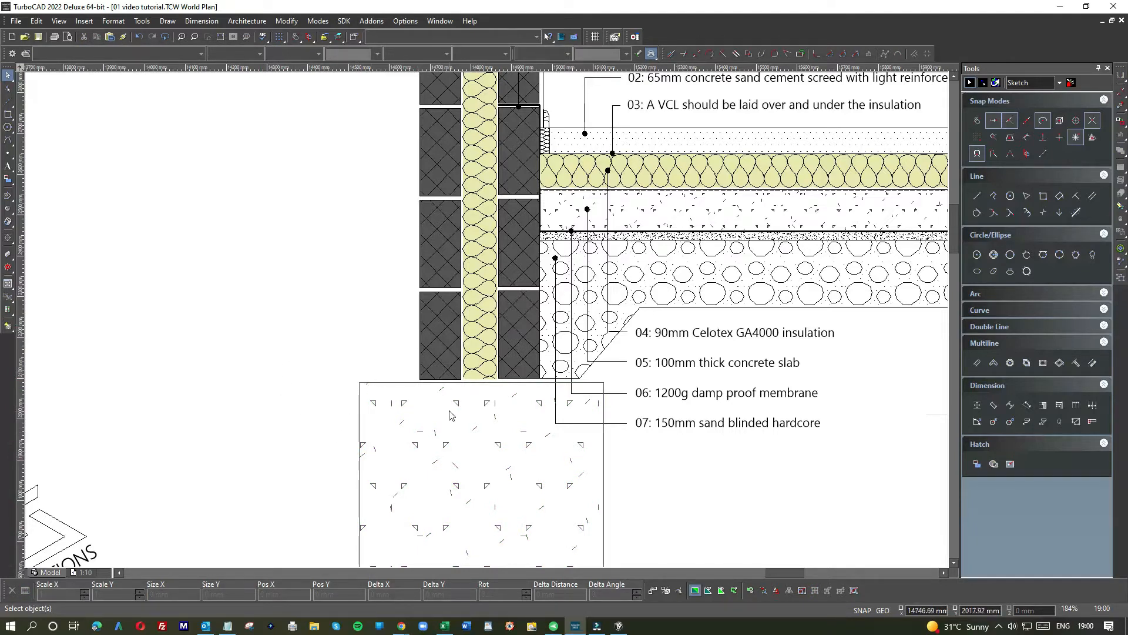
# - Examine the completed cavity wall and the damp proof course junction in the inner leaf
pyautogui.scroll(-4, 450, 415)
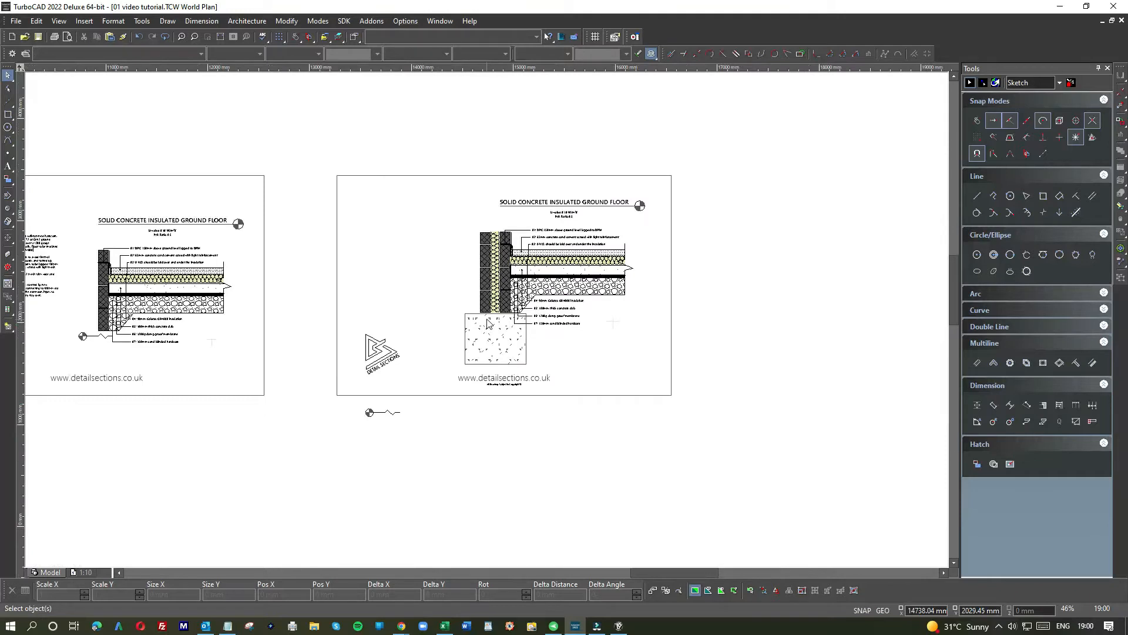
pyautogui.scroll(4, 506, 296)
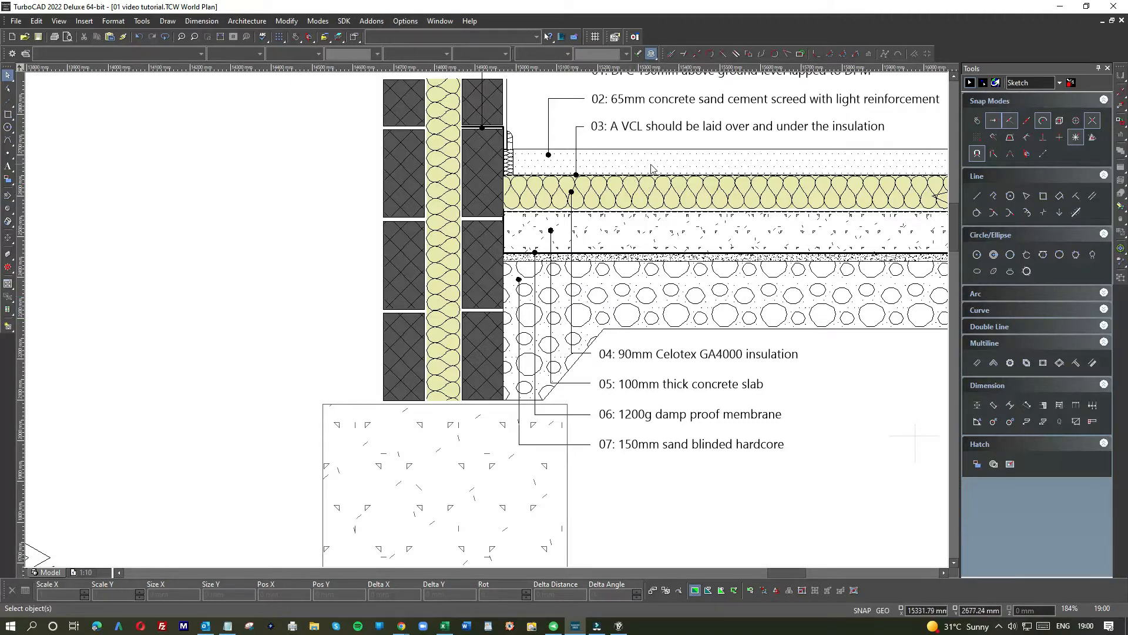
pyautogui.scroll(-2, 653, 169)
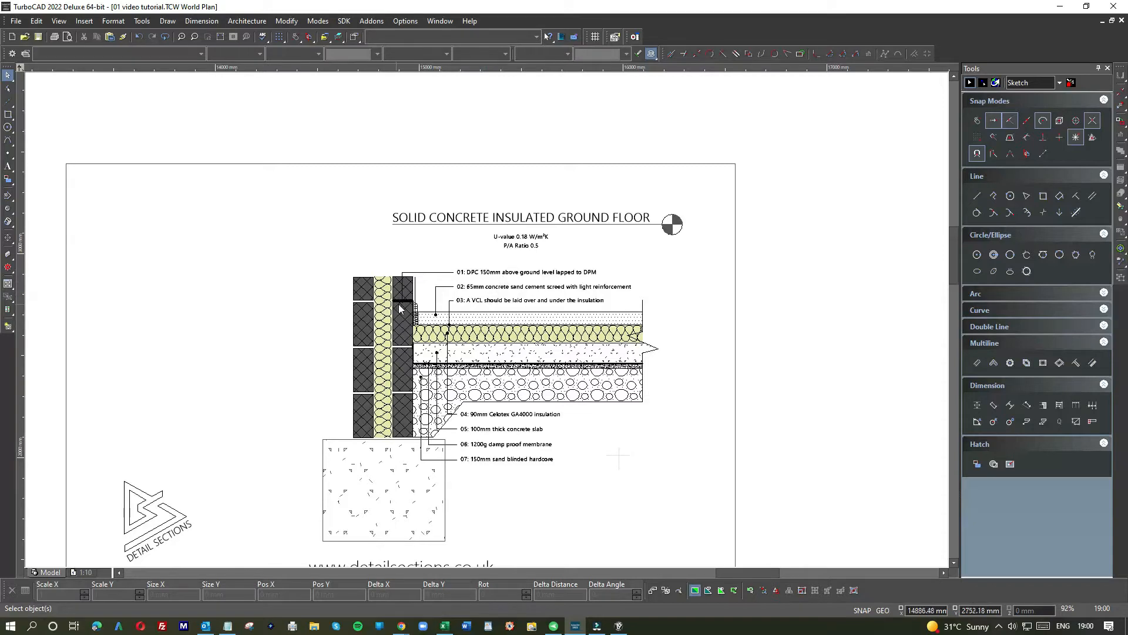
pyautogui.scroll(2, 400, 307)
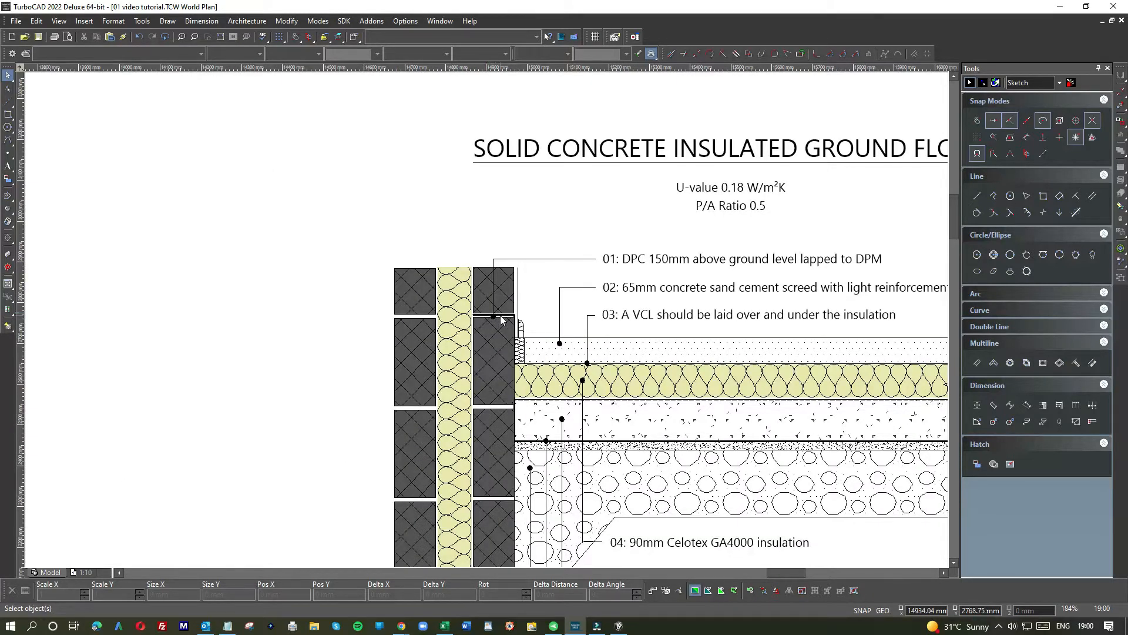
pyautogui.scroll(-2, 501, 318)
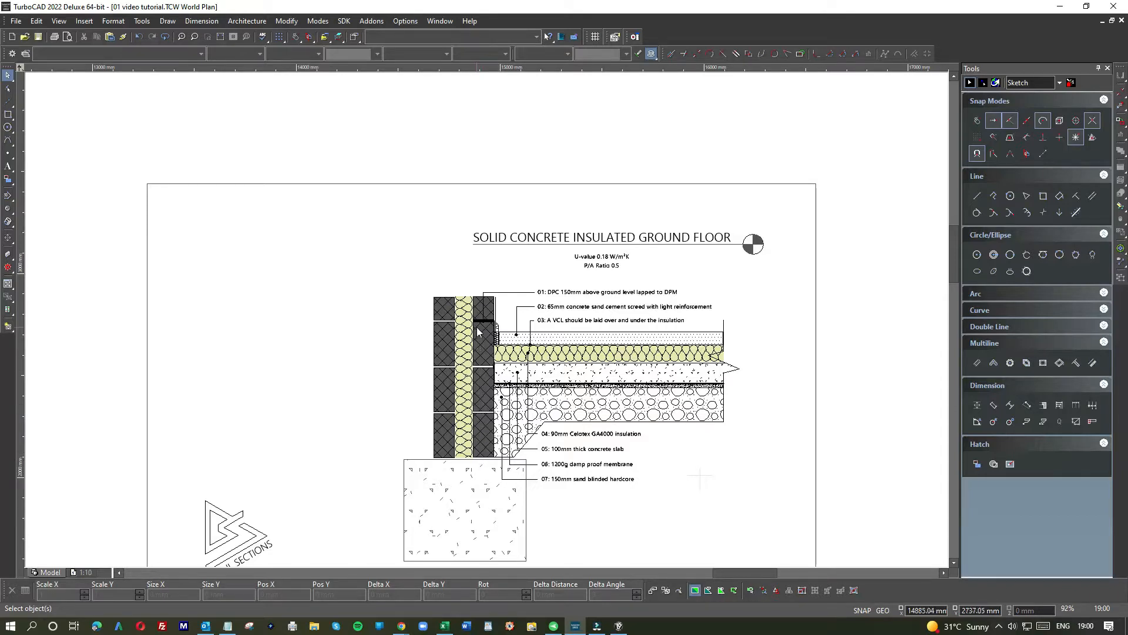
pyautogui.scroll(2, 481, 323)
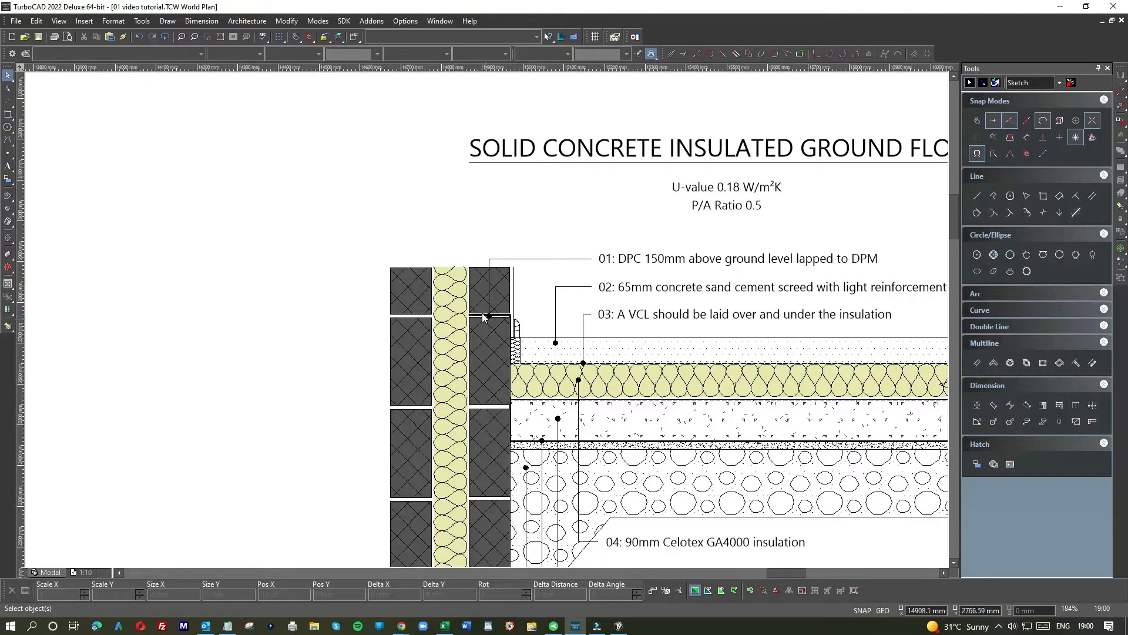
pyautogui.scroll(4, 487, 322)
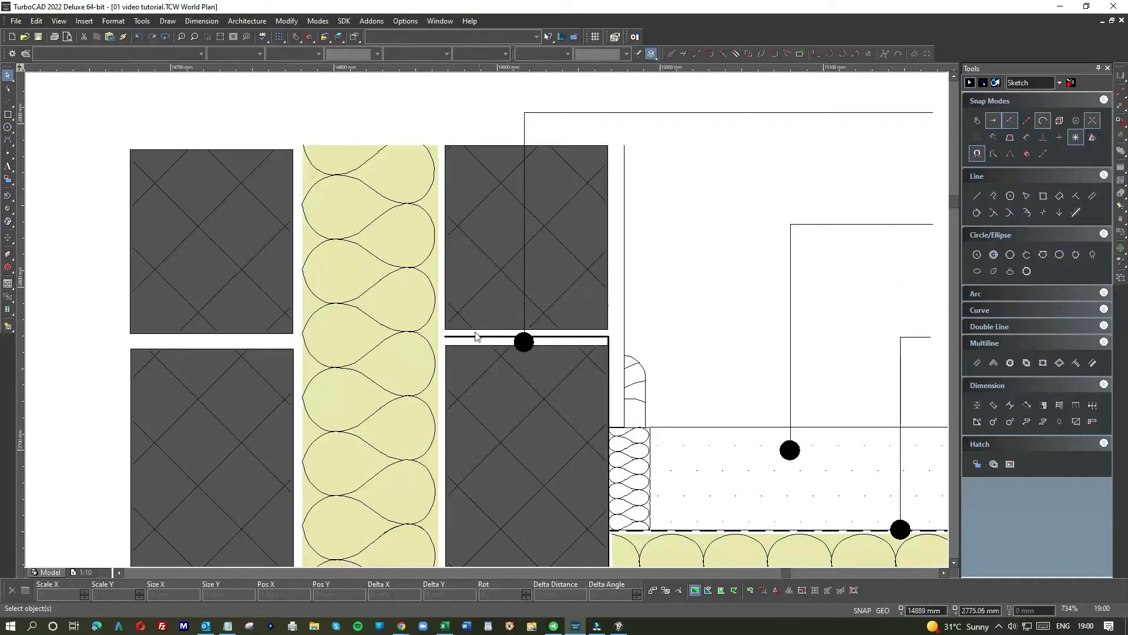
# - Try to stretch the inner leaf's damp proof course line across the cavity to the outer face of the outer leaf
pyautogui.click(467, 338)
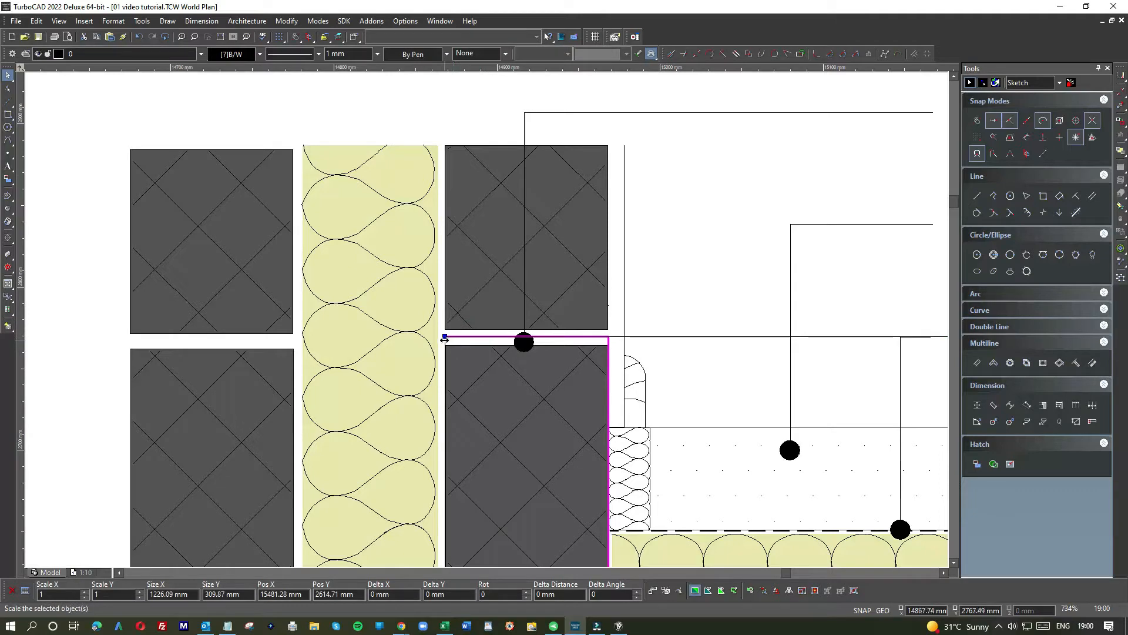
pyautogui.click(444, 338)
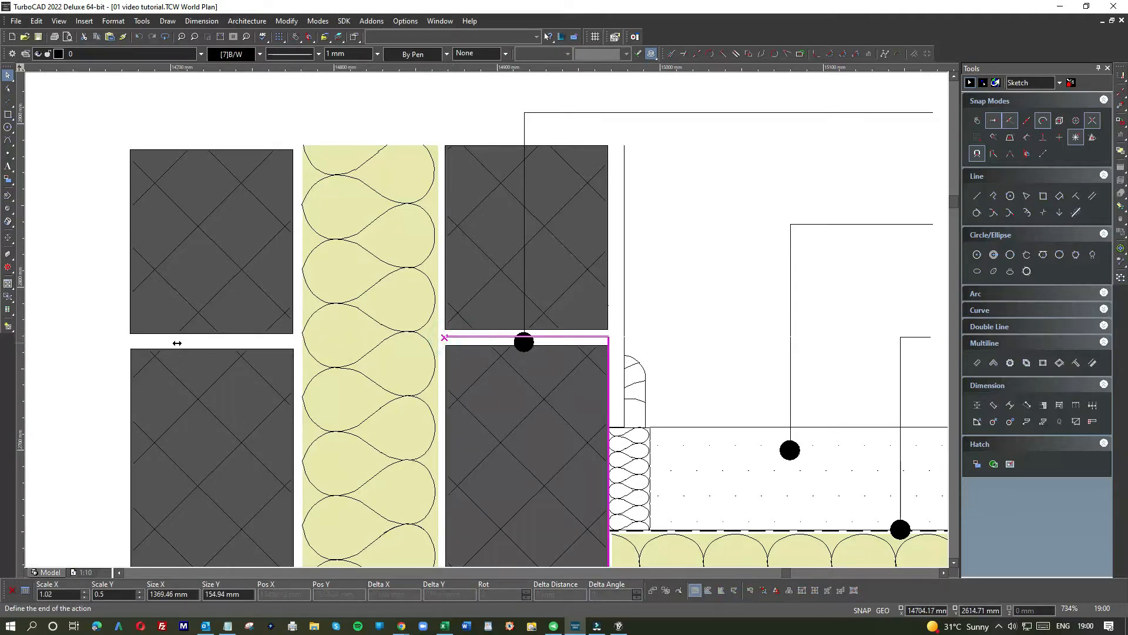
pyautogui.click(134, 344)
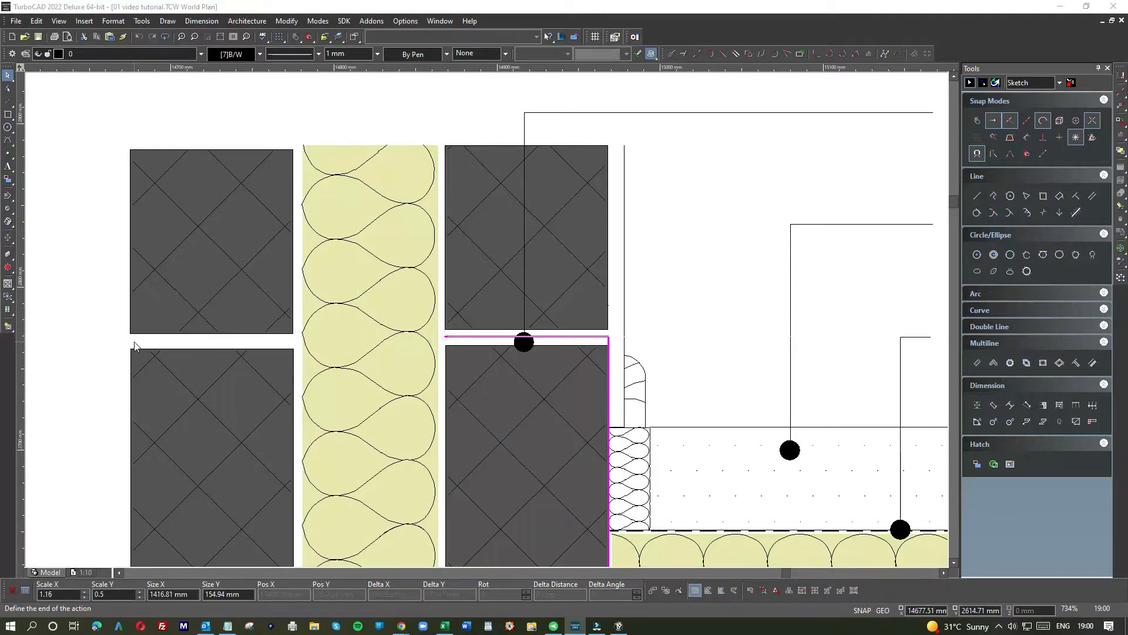
pyautogui.click(676, 365)
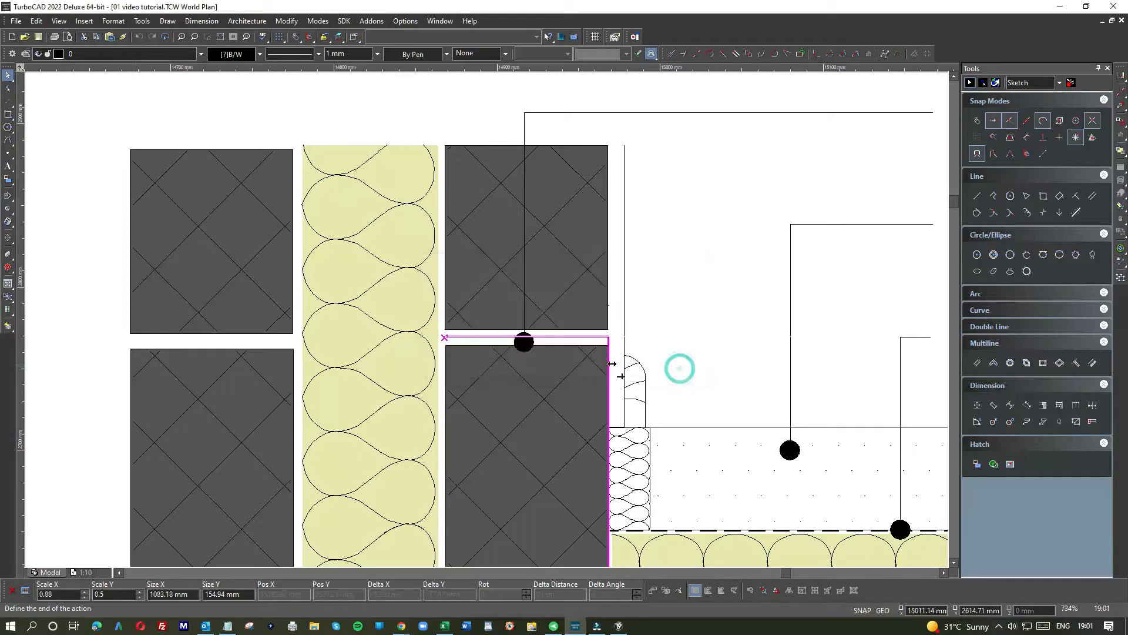
pyautogui.click(87, 339)
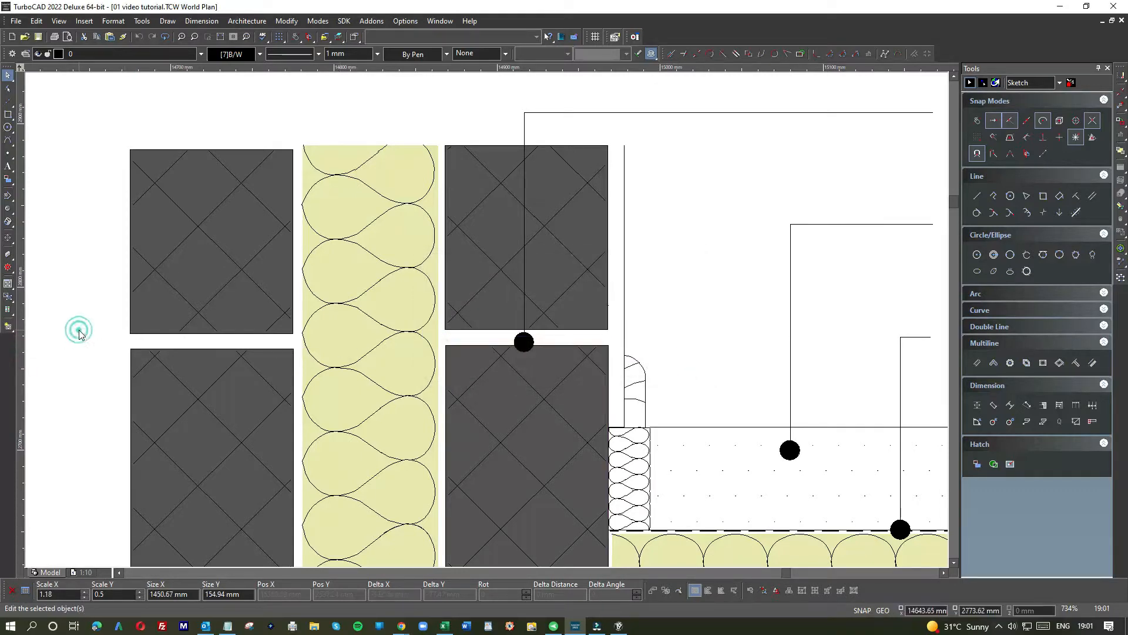
pyautogui.click(139, 37)
pyautogui.click(108, 279)
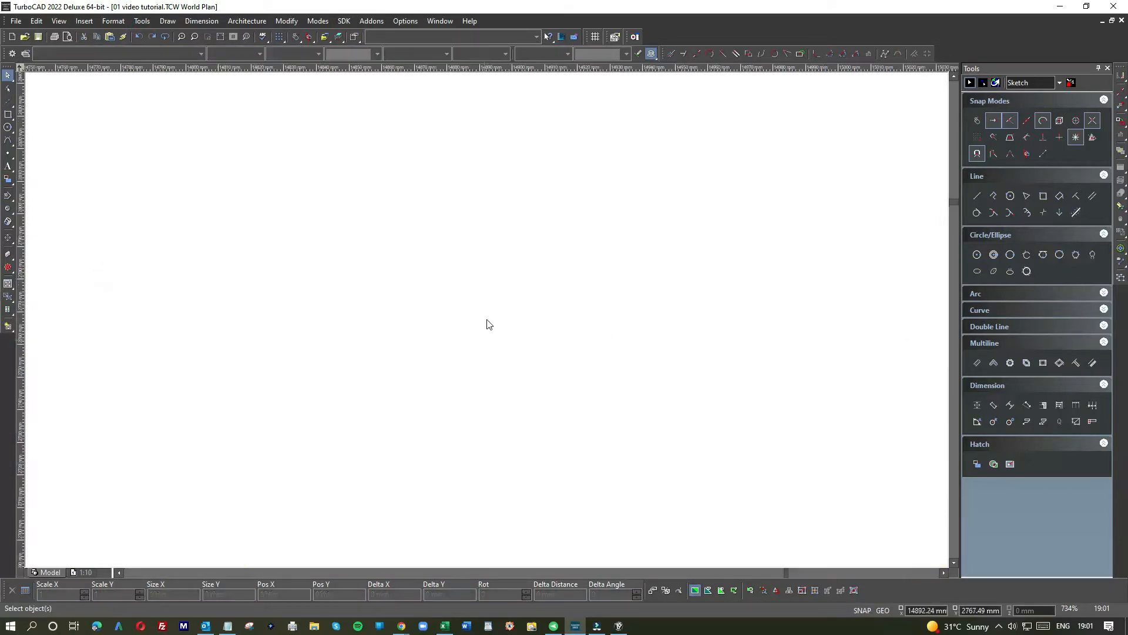
# - Examine the damp proof course in the inner leaf and compare the cavity wall detail with the original ground floor section
pyautogui.scroll(2, 487, 325)
pyautogui.click(497, 307)
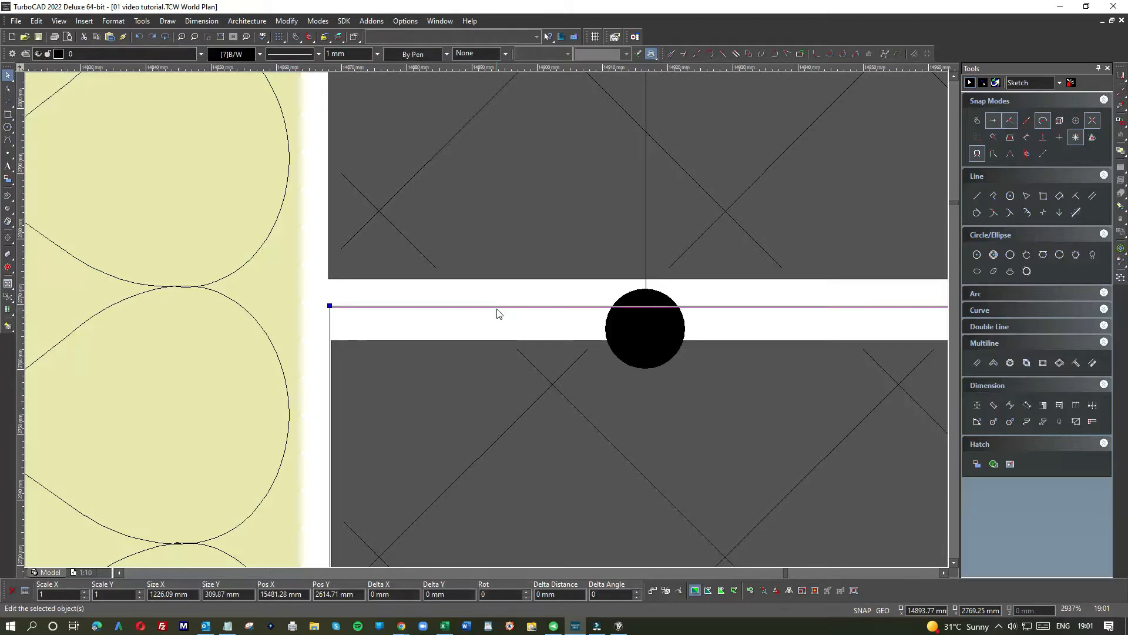
pyautogui.scroll(-2, 497, 313)
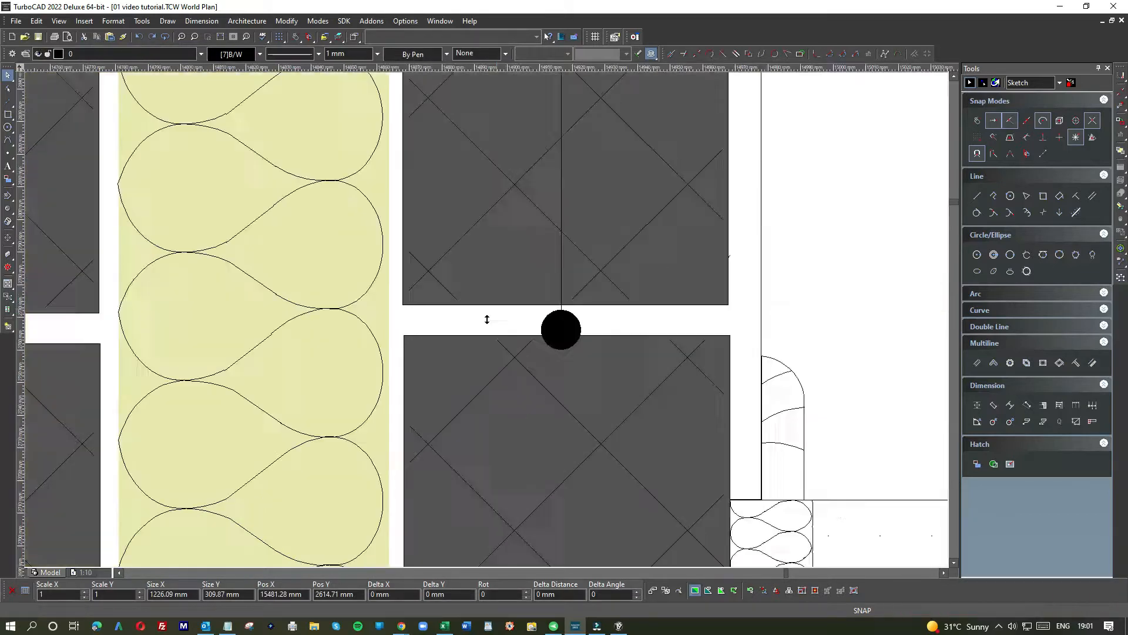
pyautogui.click(101, 305)
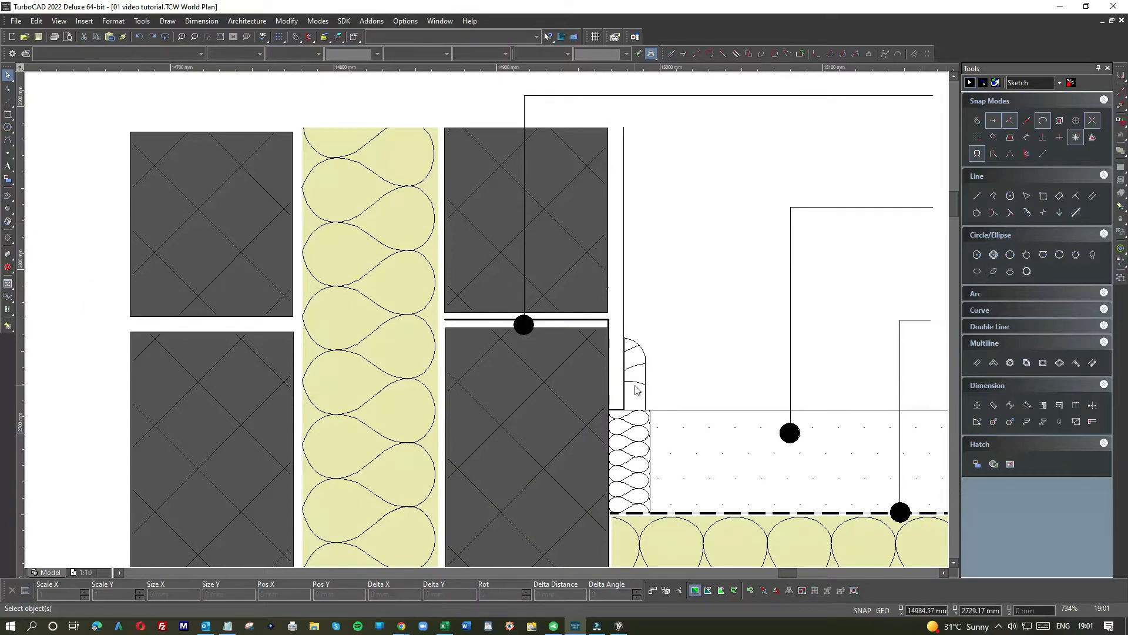
pyautogui.scroll(-4, 302, 398)
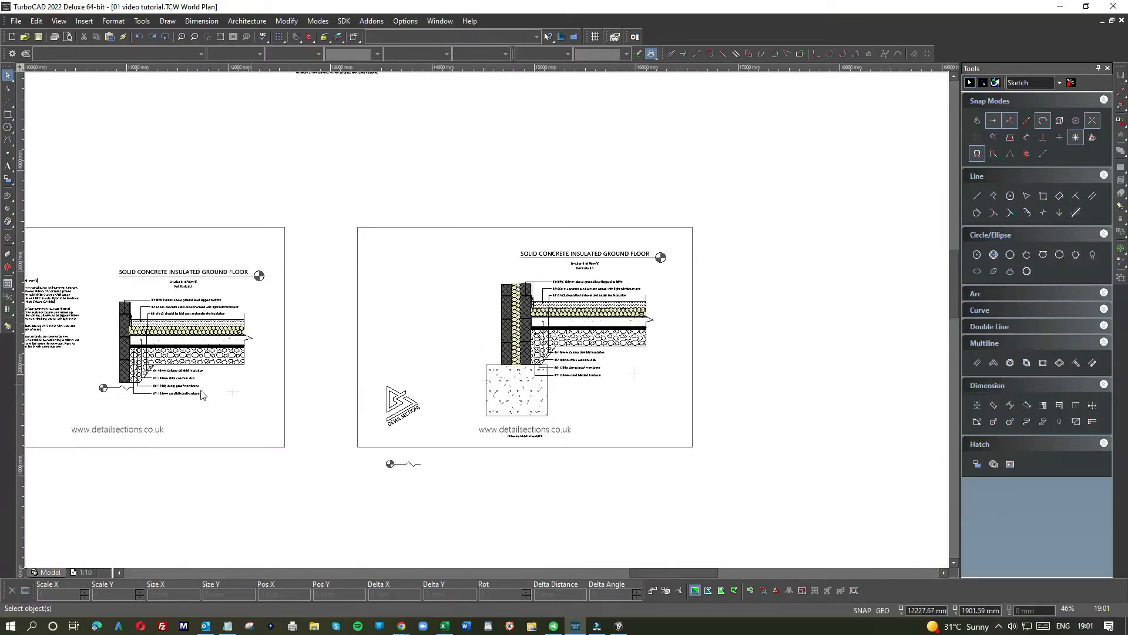
pyautogui.scroll(1, 118, 390)
pyautogui.scroll(1, 517, 167)
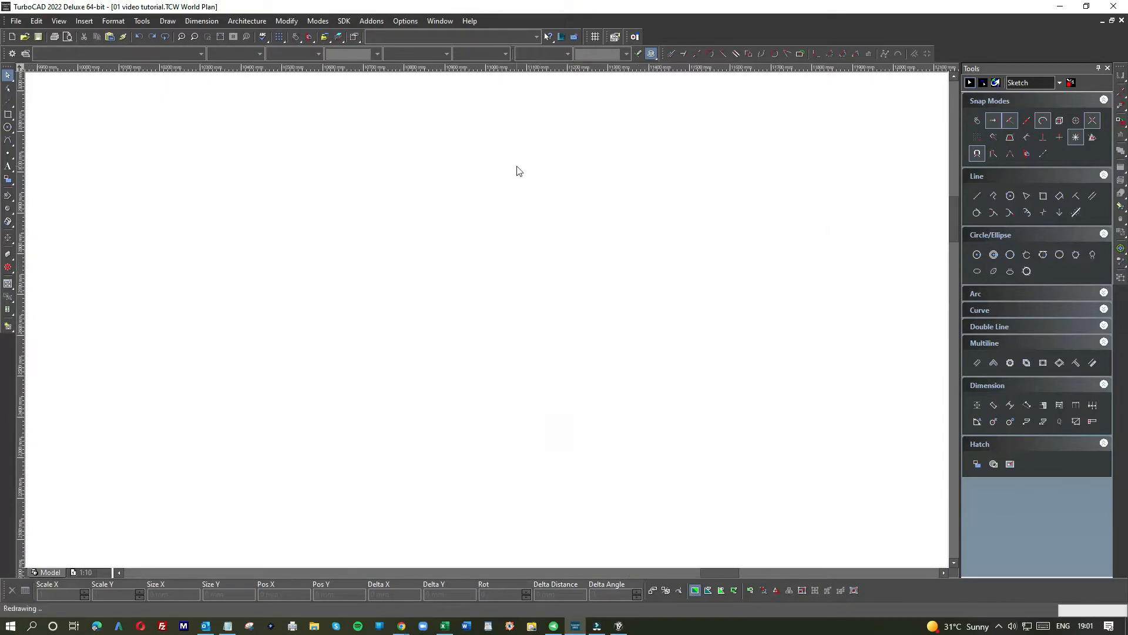
pyautogui.scroll(-1, 433, 373)
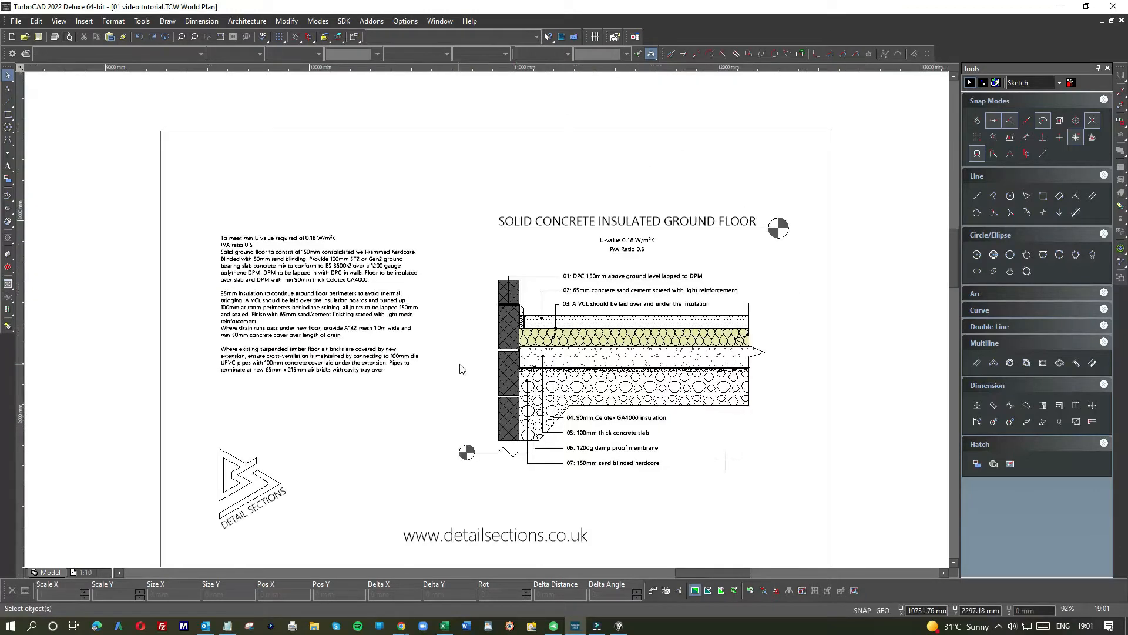
pyautogui.scroll(-1, 486, 356)
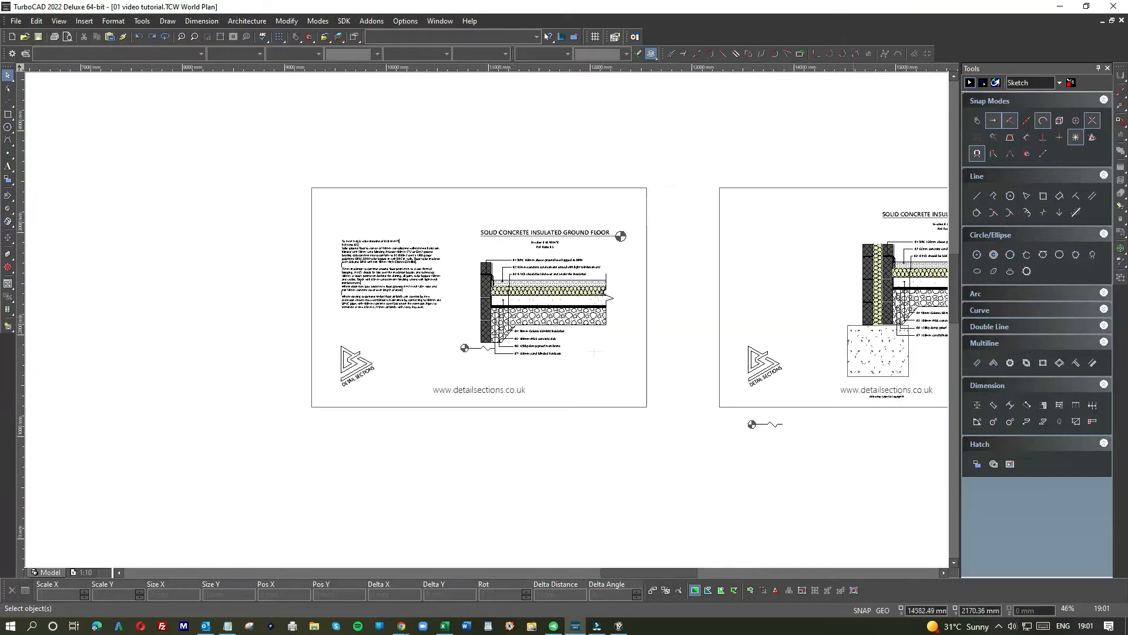
pyautogui.scroll(3, 899, 300)
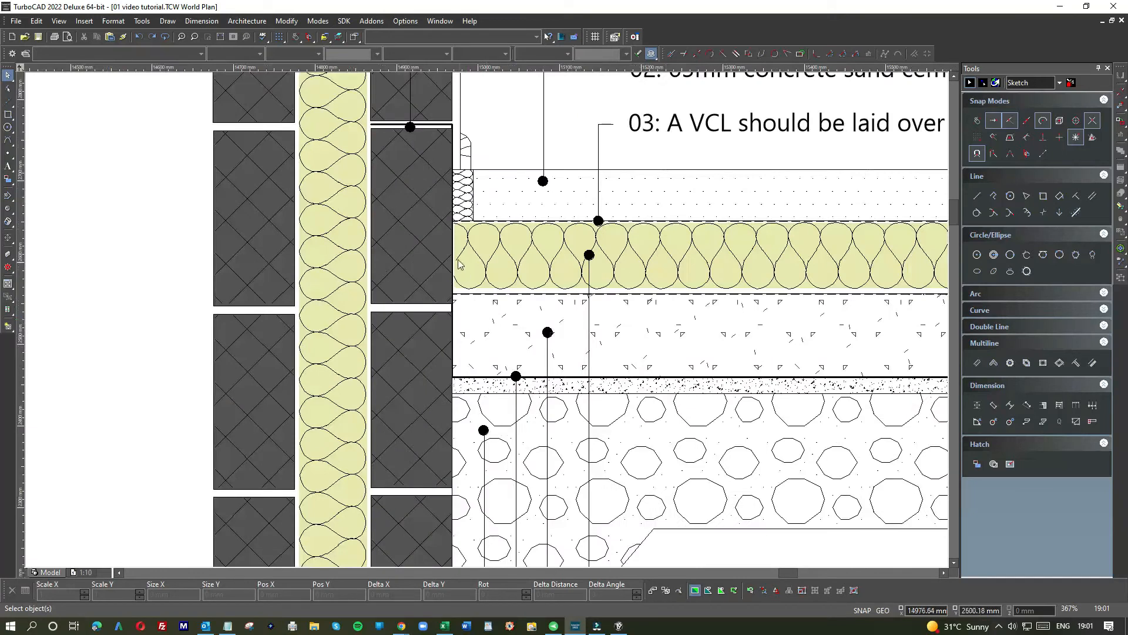
# - Draw a thin horizontal rectangle about 115 mm by 1.4 mm in the blank space outside the outer leaf
pyautogui.click(7, 115)
pyautogui.click(102, 158)
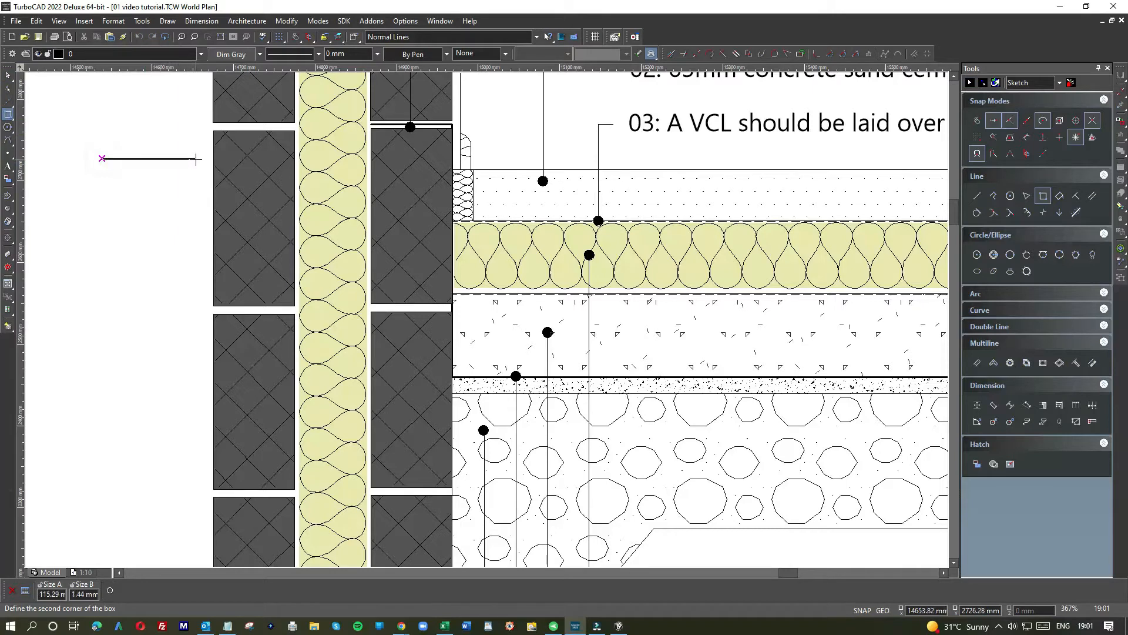
pyautogui.click(196, 159)
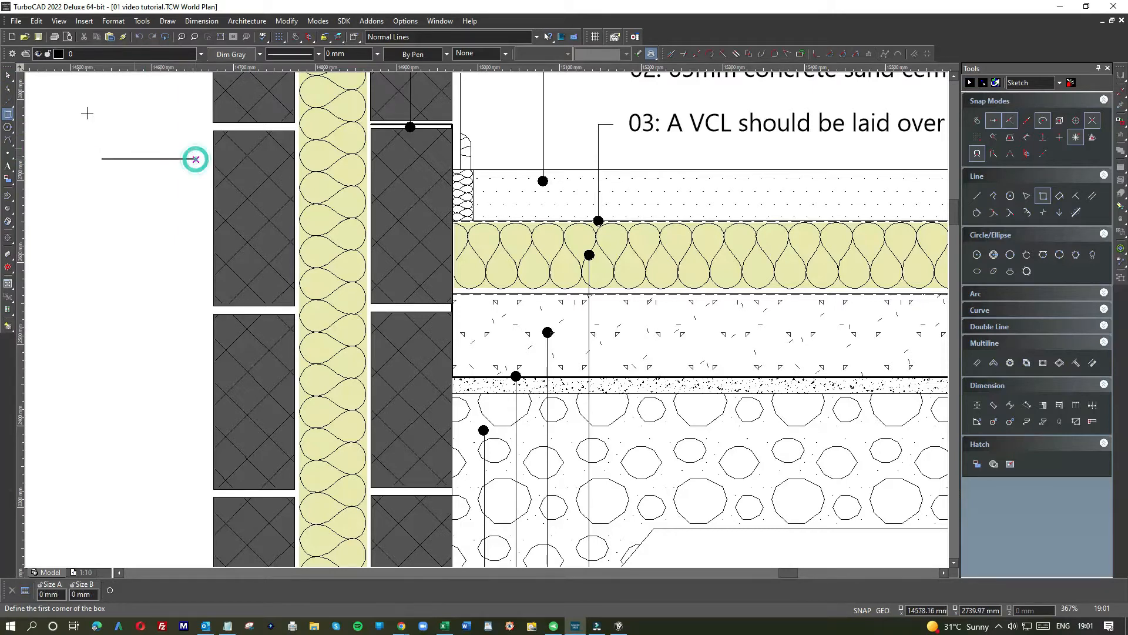
pyautogui.press('Escape')
# - Give the thin rectangle a solid black fill
pyautogui.click(156, 159)
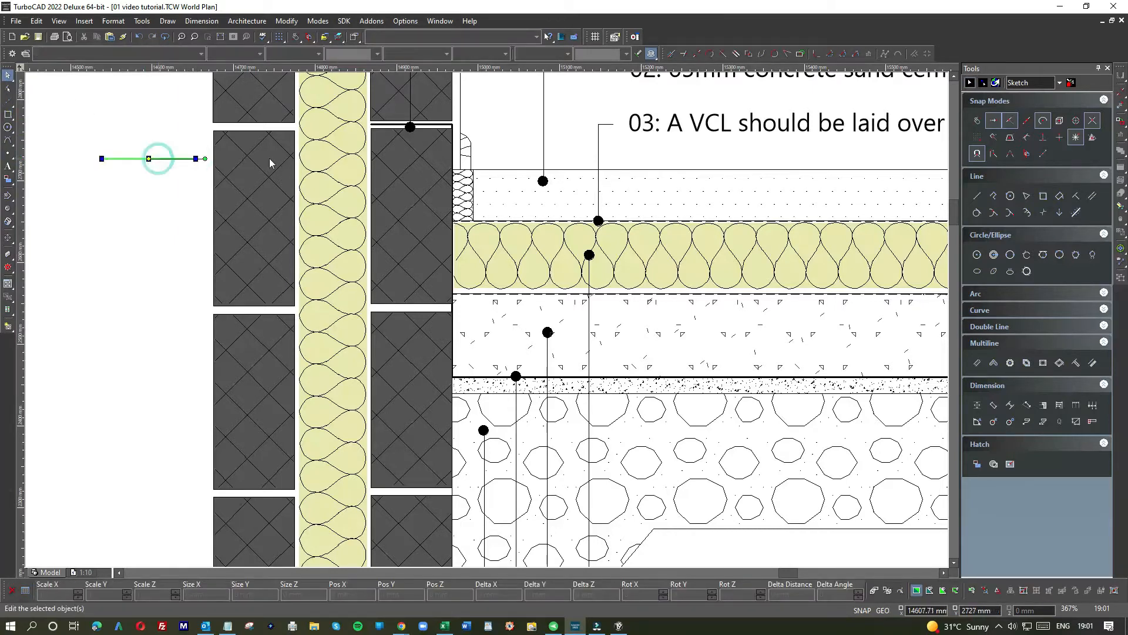
pyautogui.click(414, 54)
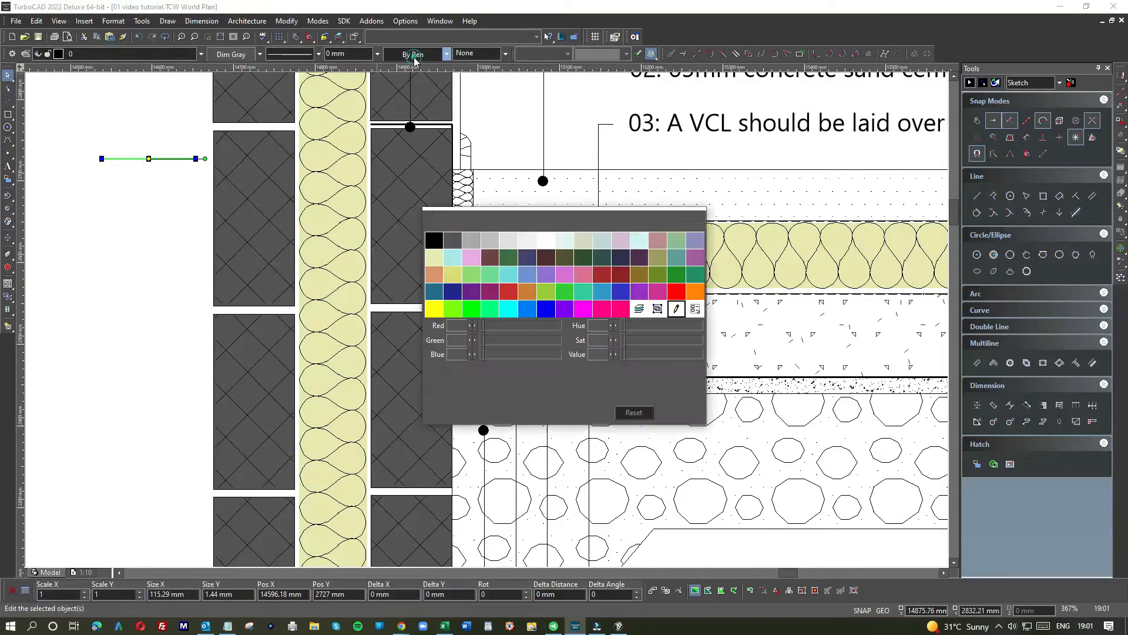
pyautogui.click(434, 240)
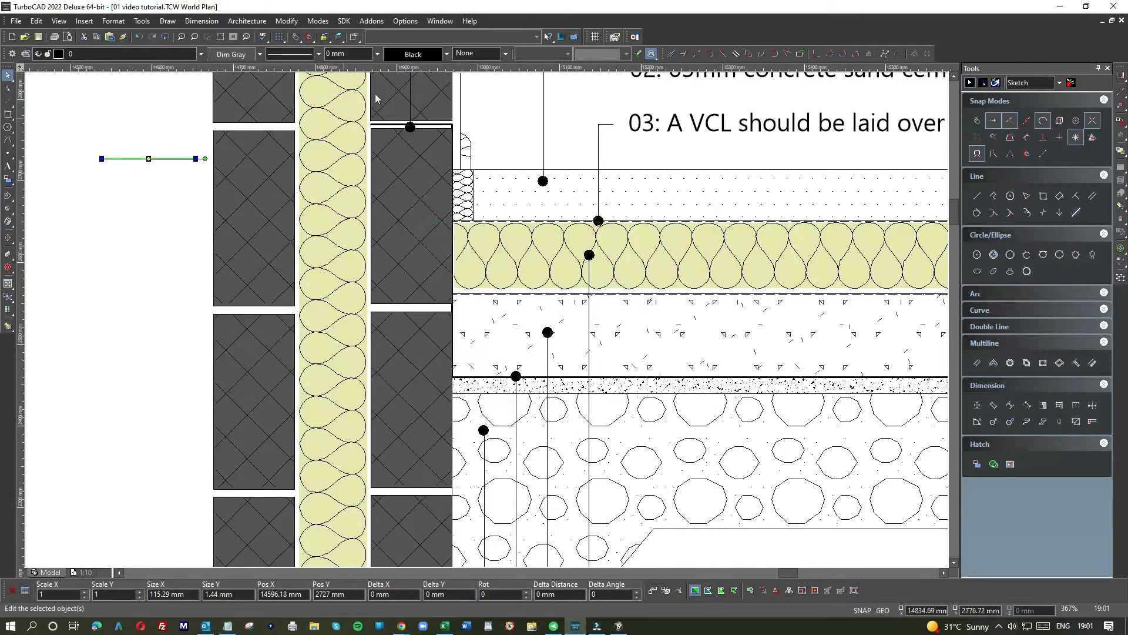
pyautogui.click(489, 54)
pyautogui.click(493, 254)
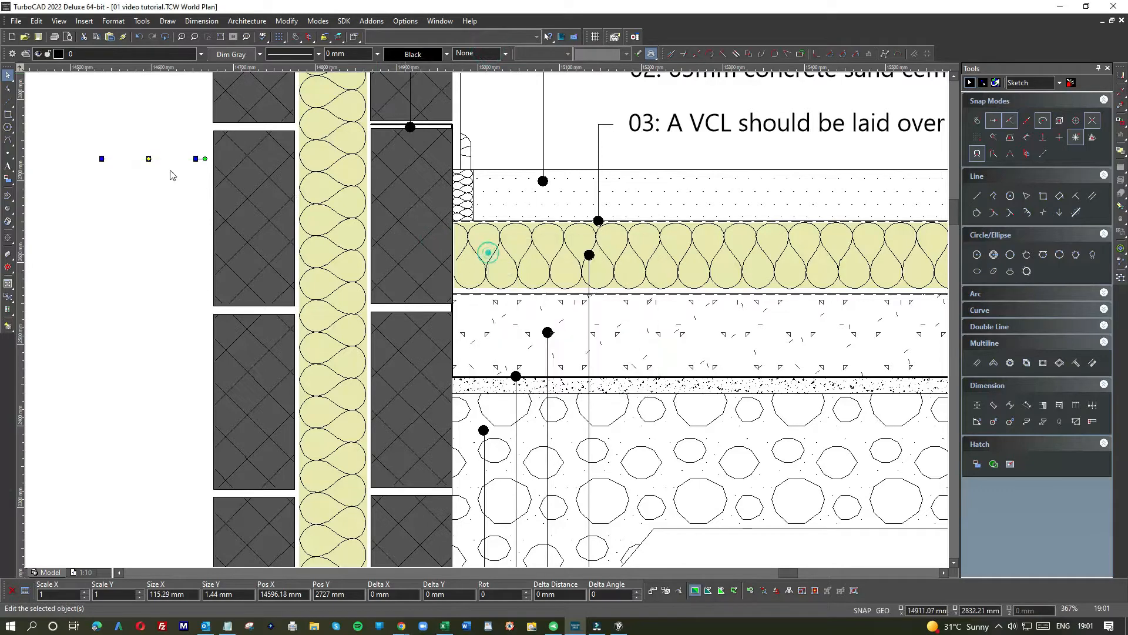
# - Move the black bar to the height of the outer leaf's top bed joint, with one end inside the joint
pyautogui.scroll(2, 169, 160)
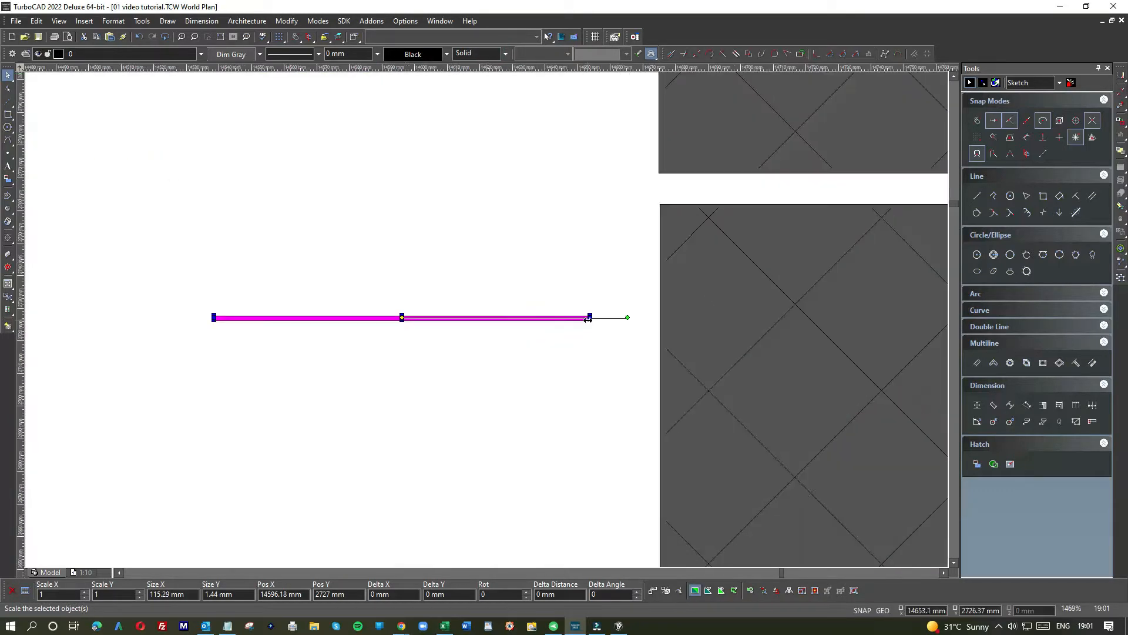
pyautogui.moveTo(402, 317)
pyautogui.mouseDown()
pyautogui.moveTo(607, 255)
pyautogui.moveTo(604, 229)
pyautogui.moveTo(555, 222)
pyautogui.moveTo(625, 184)
pyautogui.mouseUp()
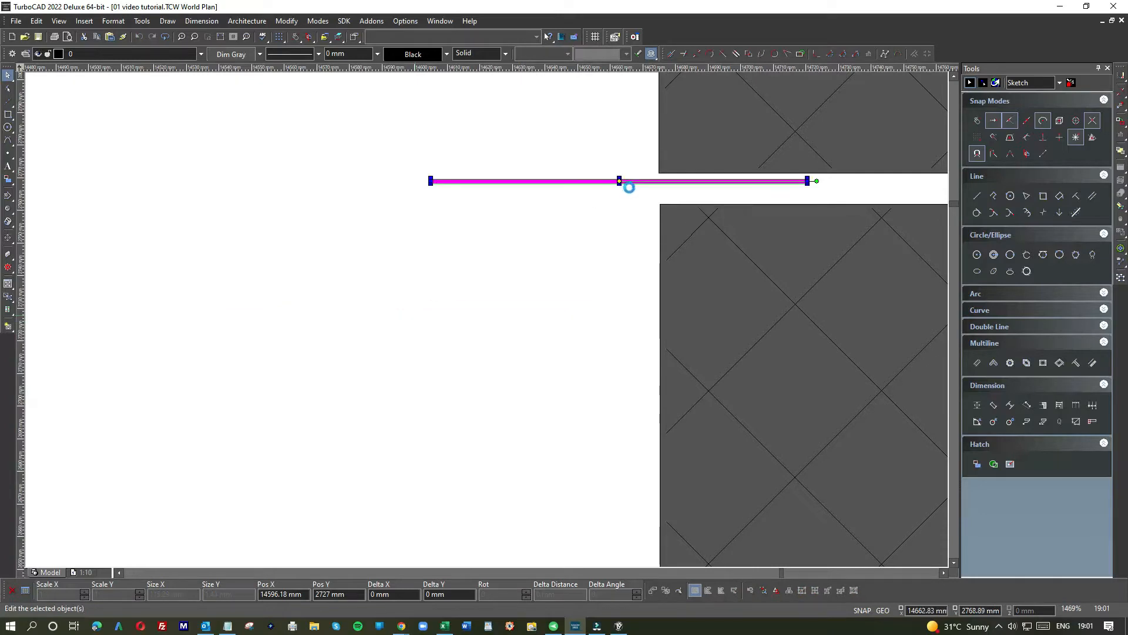
pyautogui.scroll(-1, 487, 319)
pyautogui.moveTo(556, 317); pyautogui.dragTo(489, 320, button='middle')
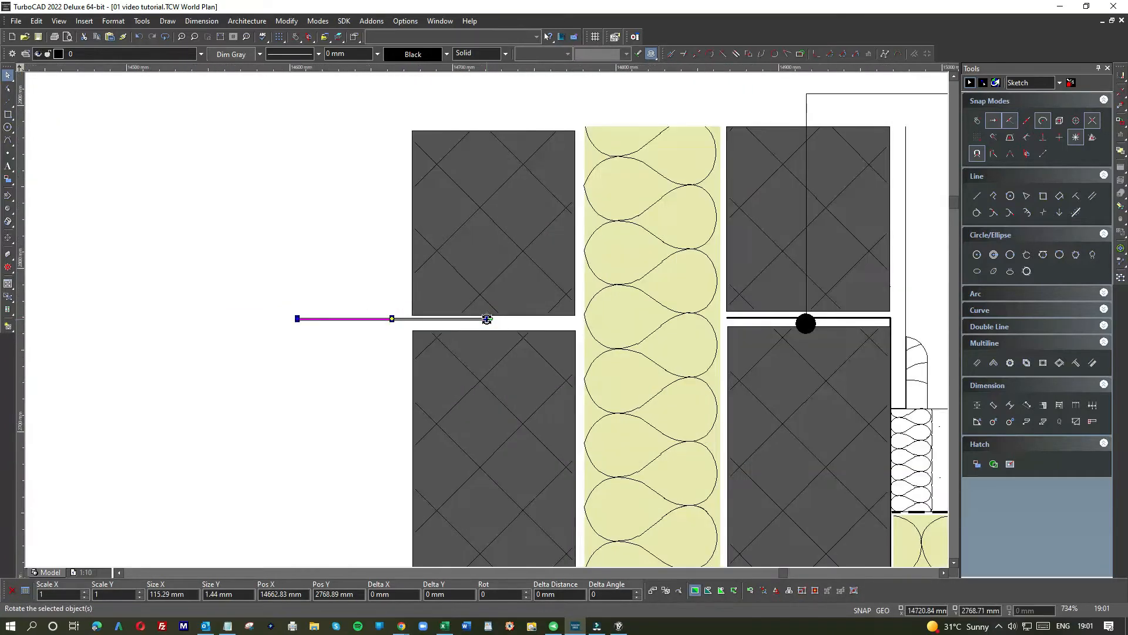
pyautogui.click(391, 318)
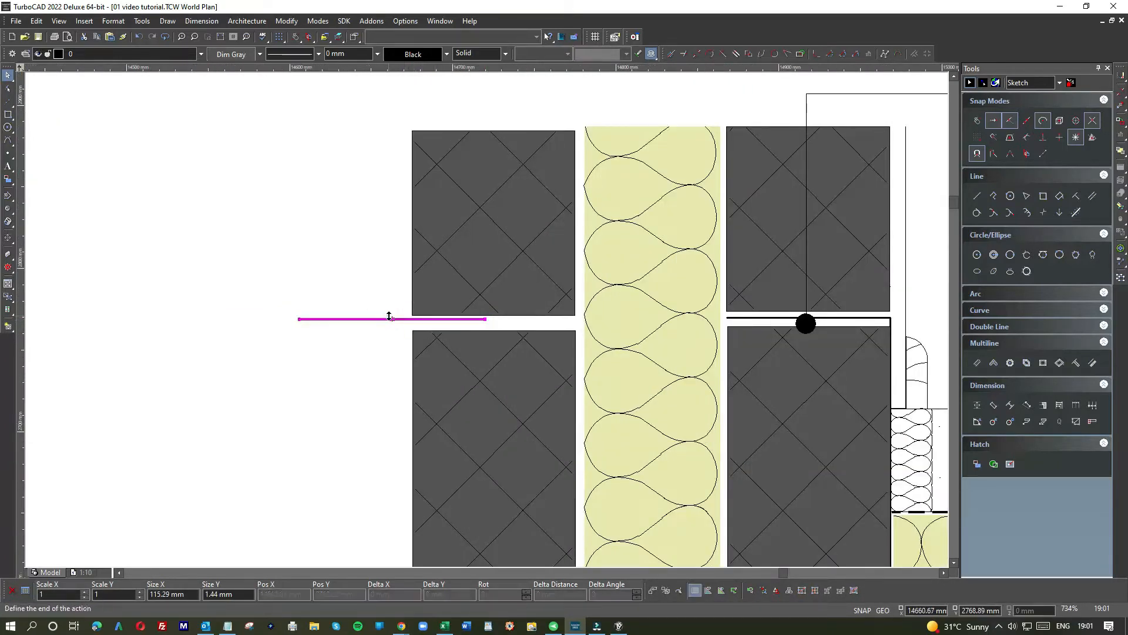
pyautogui.click(388, 318)
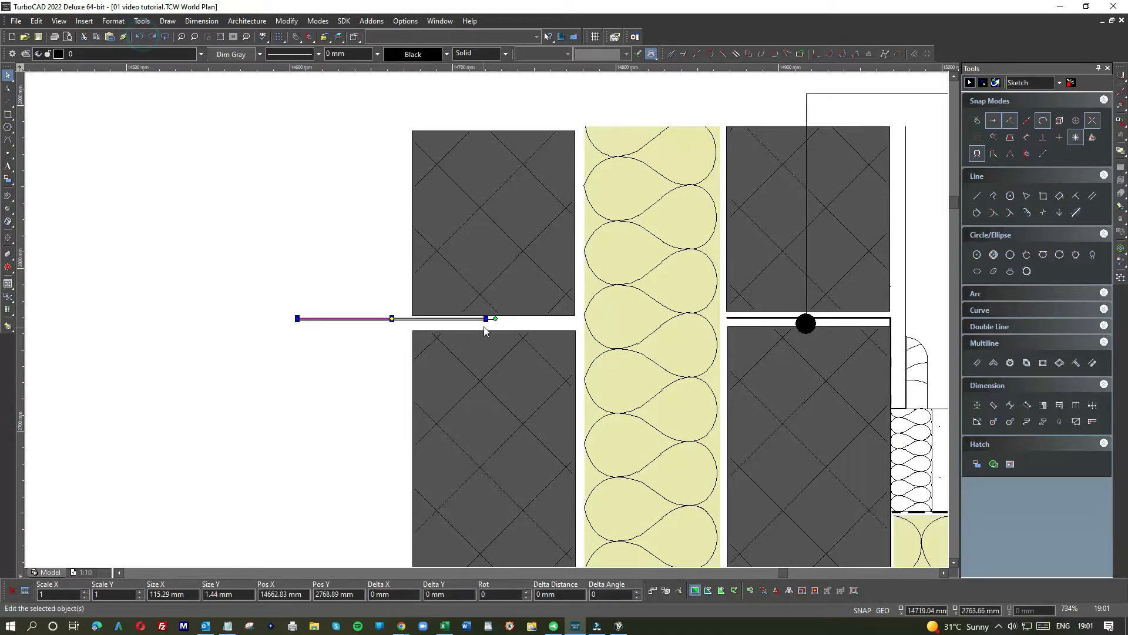
# - Move the black bar across the cavity into line with the inner leaf's damp proof course
pyautogui.scroll(3, 488, 318)
pyautogui.scroll(1, 487, 317)
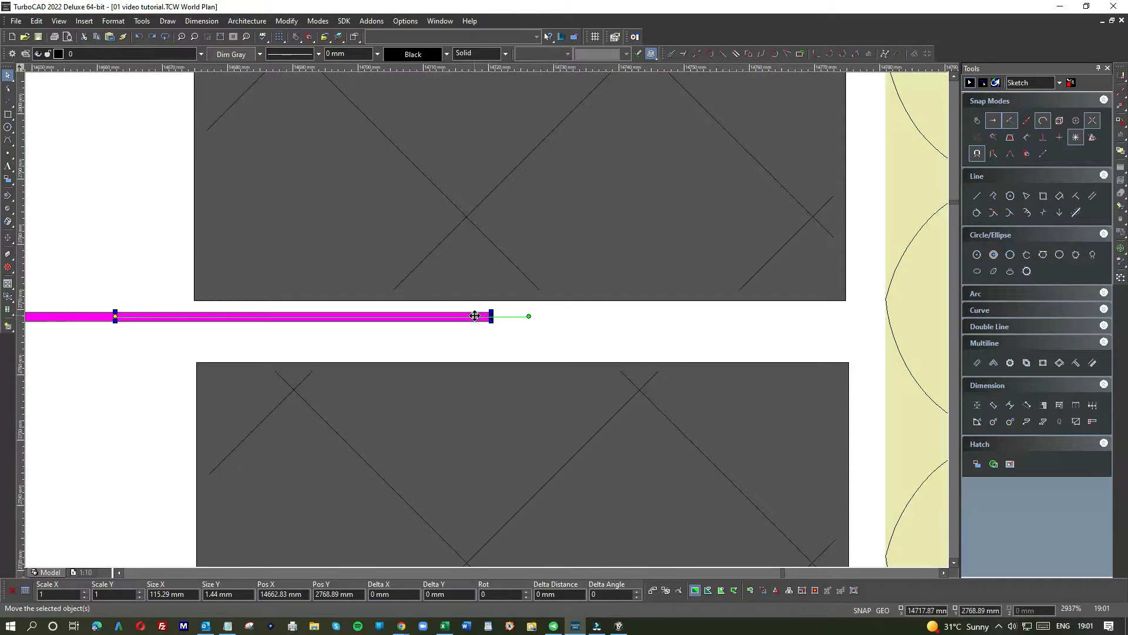
pyautogui.scroll(1, 487, 322)
pyautogui.click(489, 323)
pyautogui.scroll(-1, 680, 341)
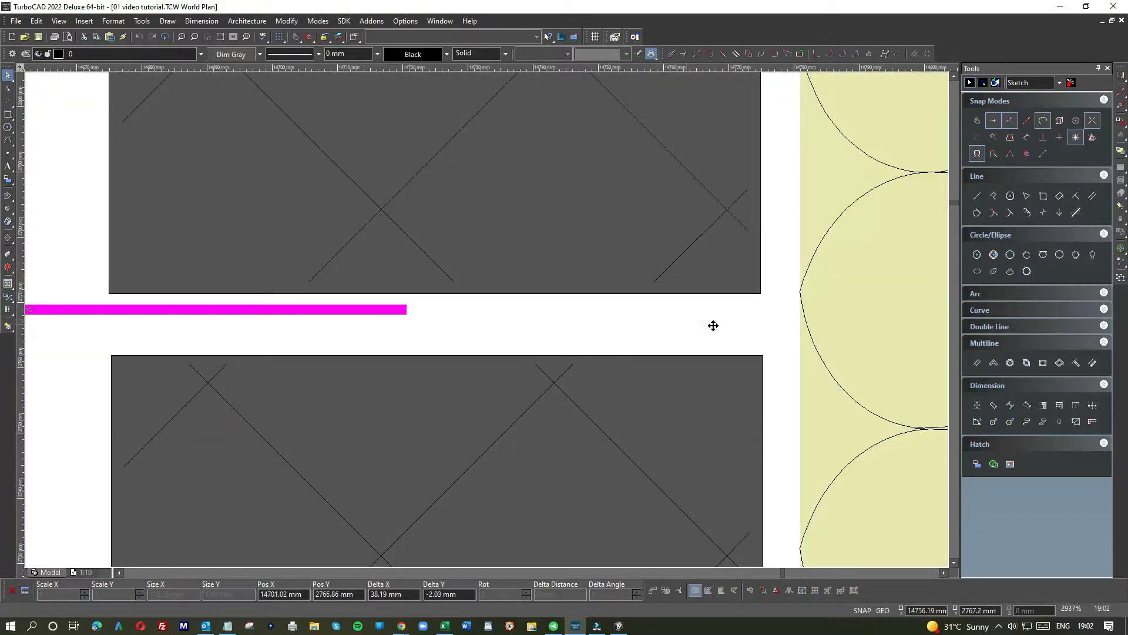
pyautogui.scroll(-1, 799, 323)
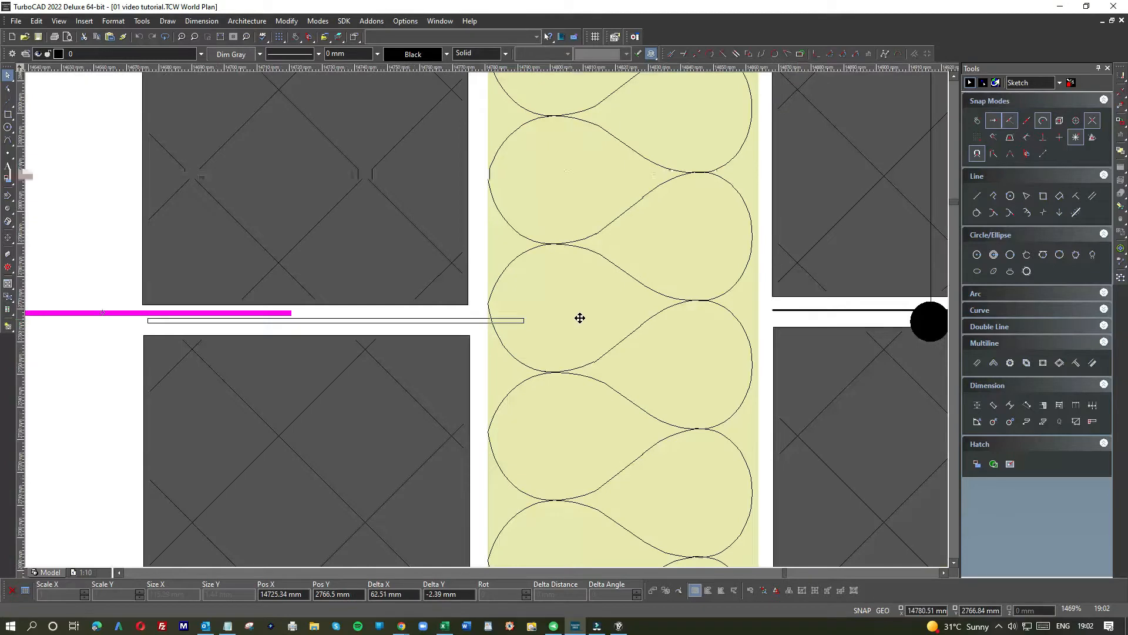
pyautogui.click(792, 312)
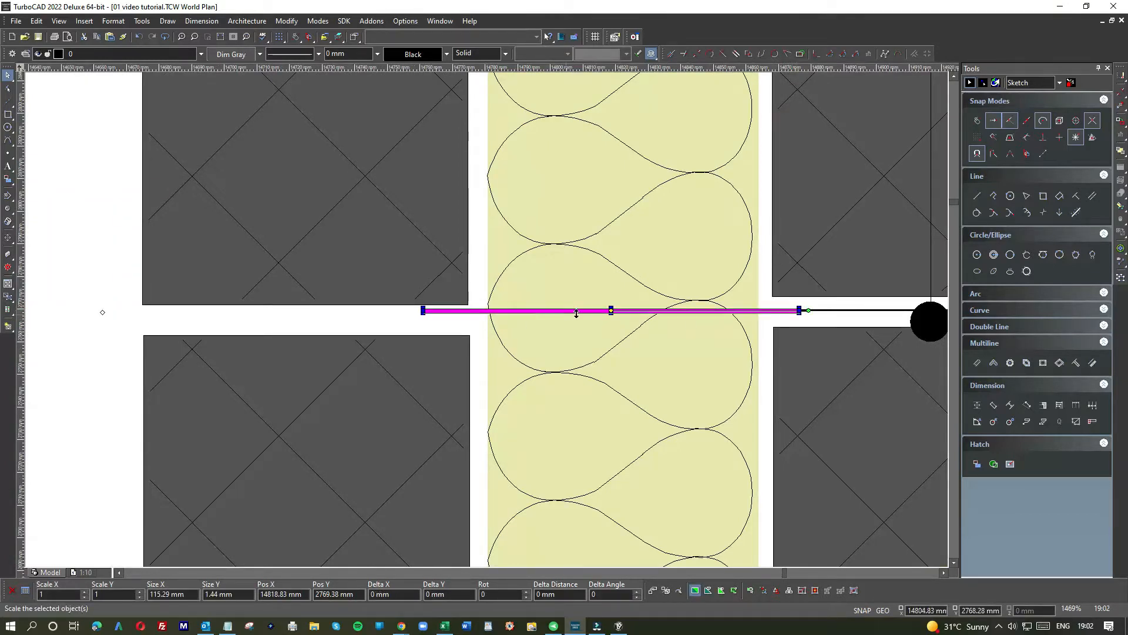
# - Move the black bar back into the outer leaf's top bed joint and shorten its cavity end to the blocks' inner face
pyautogui.click(611, 310)
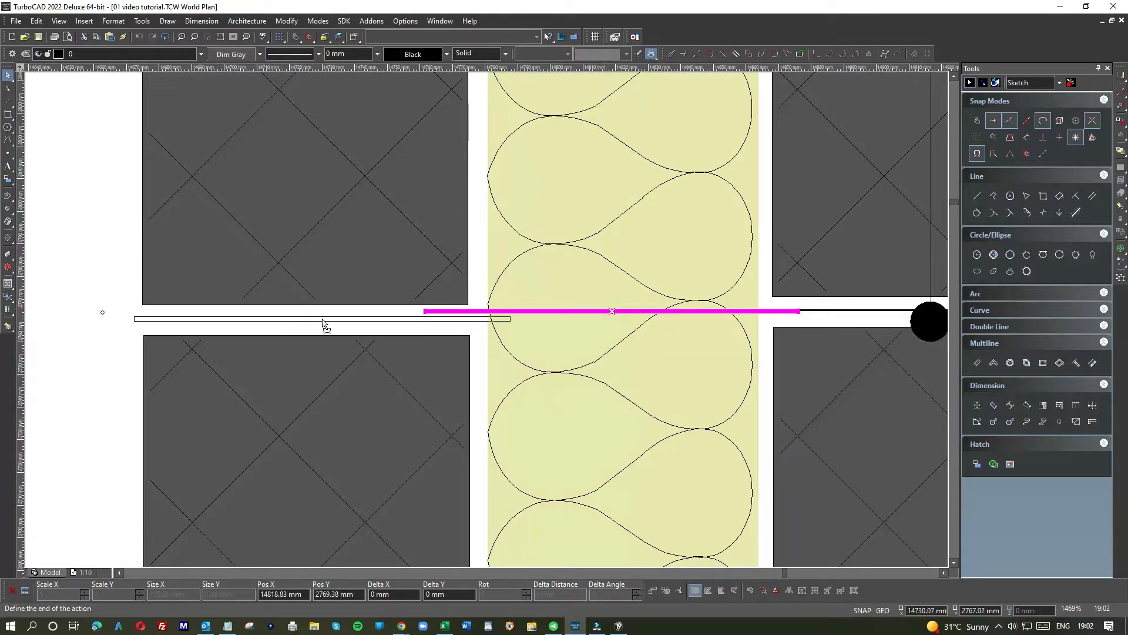
pyautogui.click(323, 323)
pyautogui.scroll(2, 479, 317)
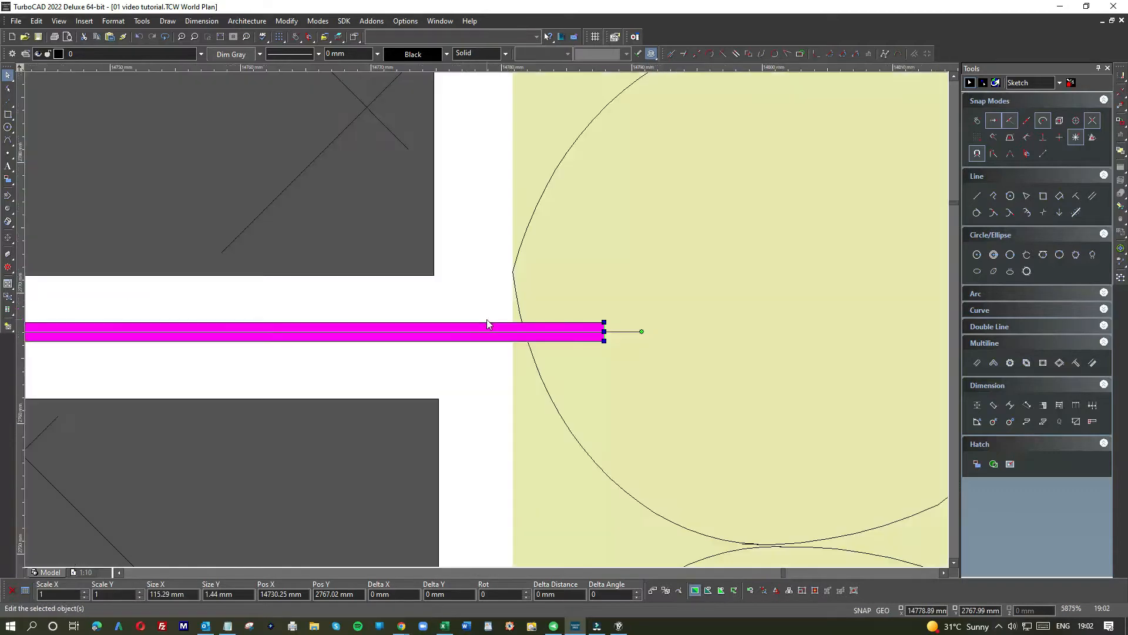
pyautogui.click(604, 331)
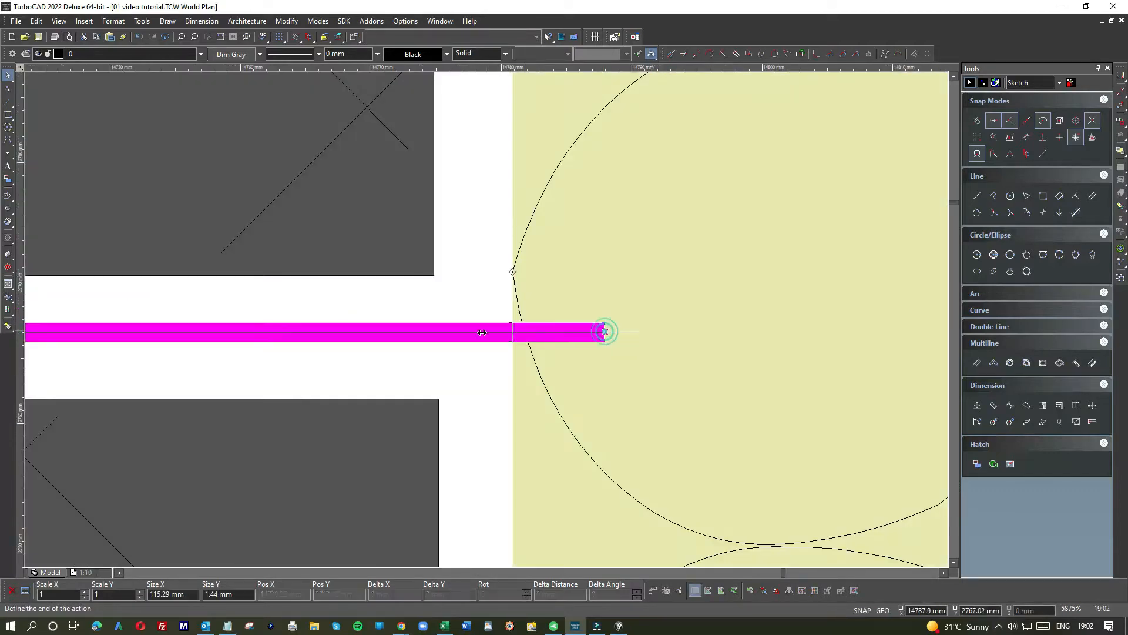
pyautogui.click(441, 332)
pyautogui.click(451, 305)
pyautogui.scroll(-3, 286, 315)
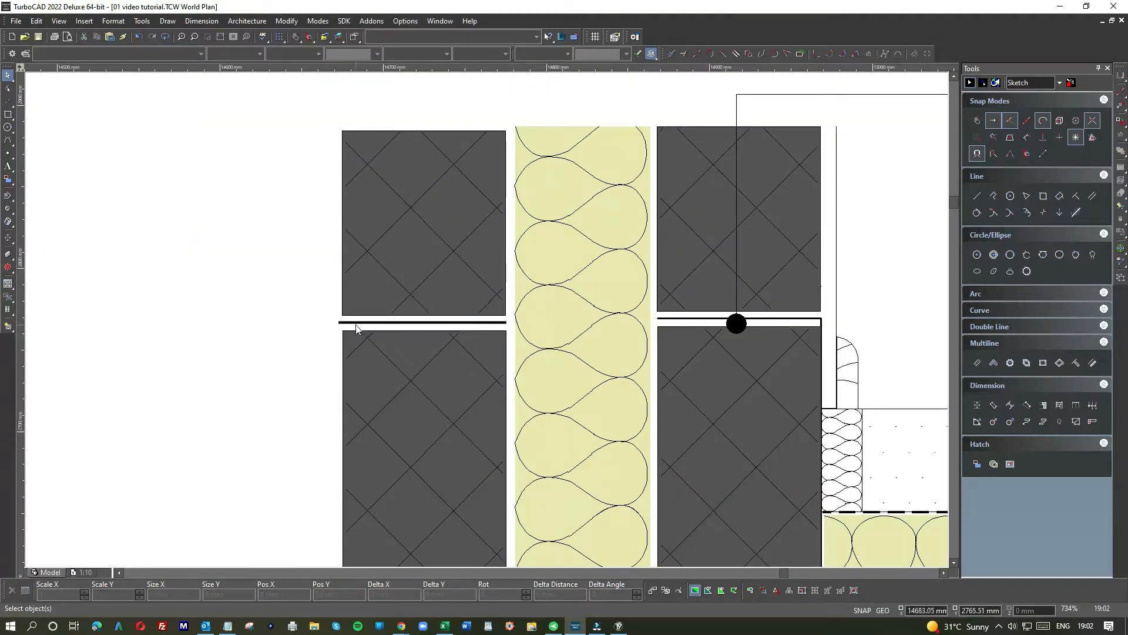
# - Move the DPC leader dot off the inner leaf's joint into the blank space above the skirting
pyautogui.click(737, 322)
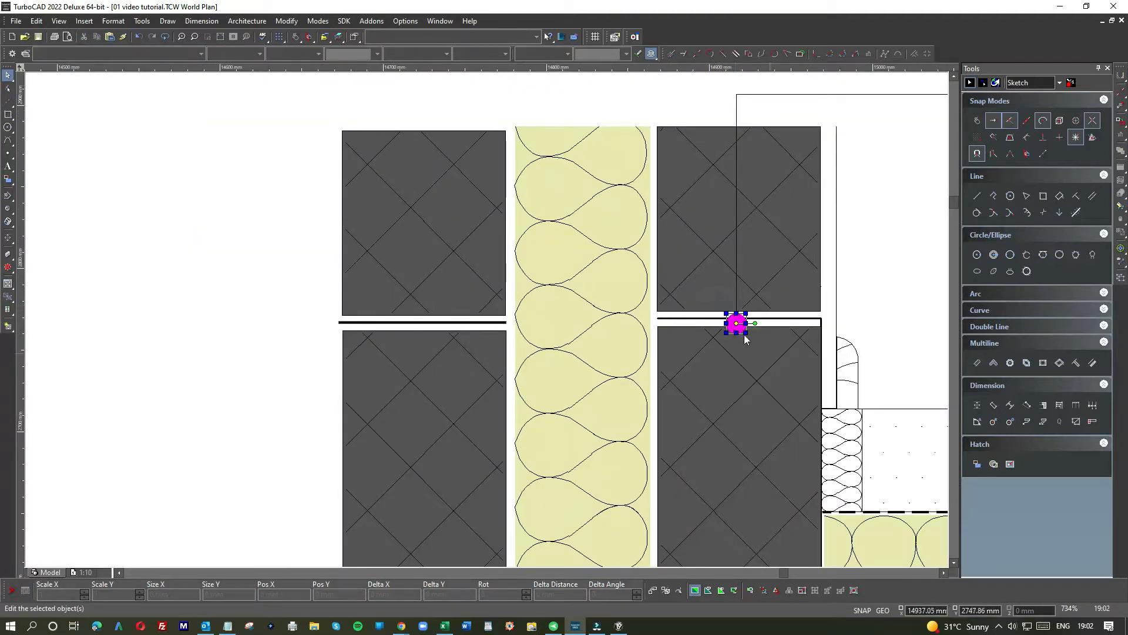
pyautogui.click(898, 218)
pyautogui.scroll(-4, 598, 307)
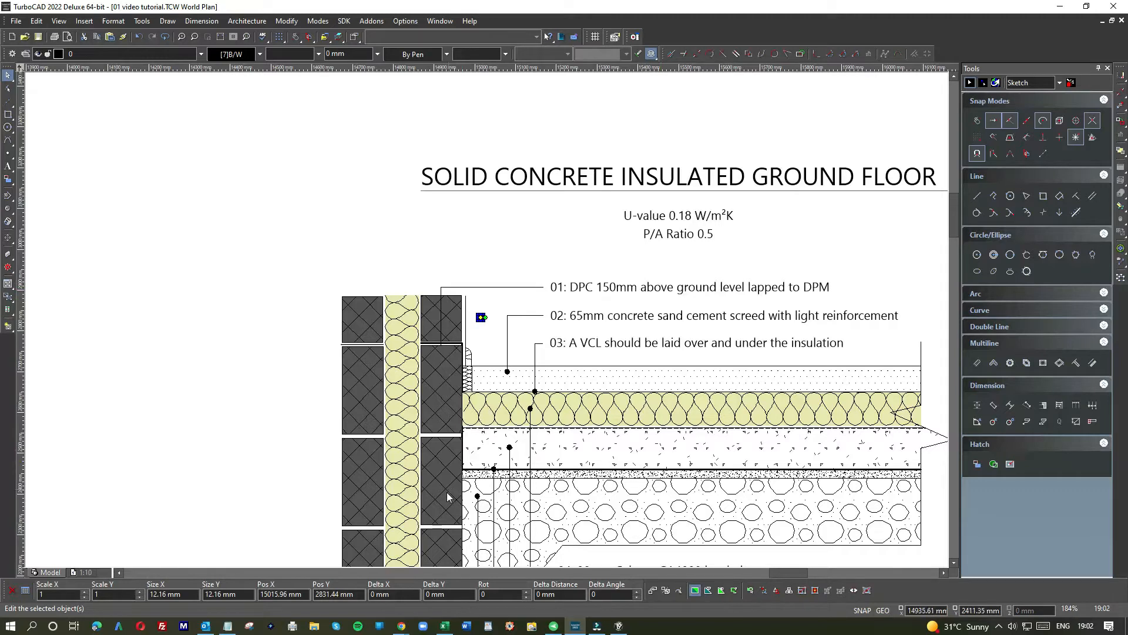
# - Move the lowest course of both block leaves and its insulation curves into the blank space left of the wall
pyautogui.scroll(-2, 448, 497)
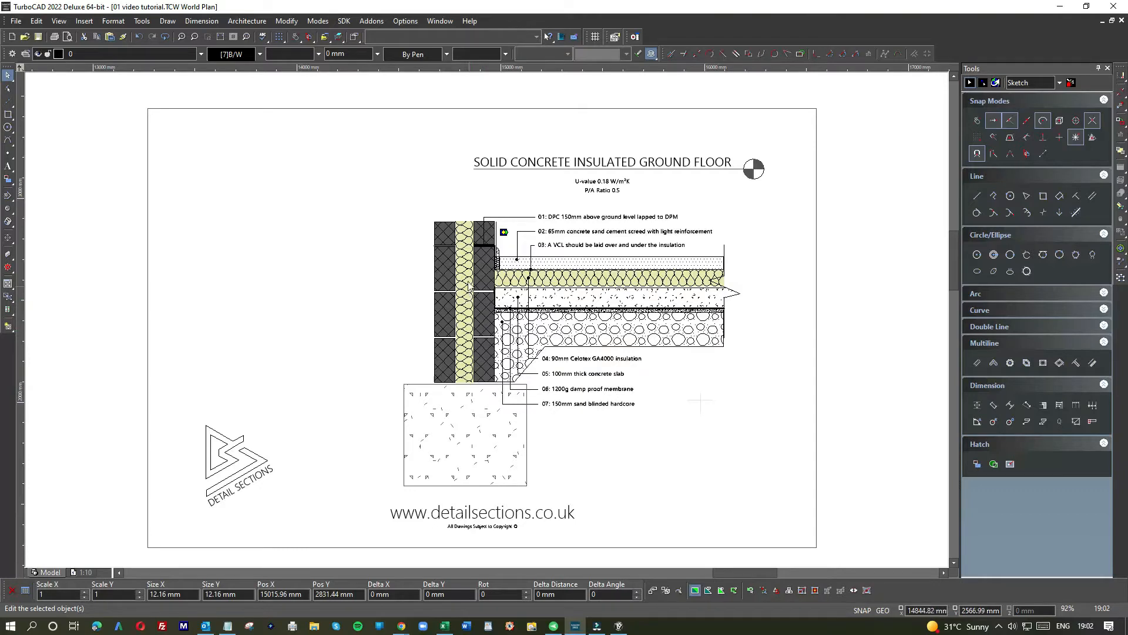
pyautogui.scroll(5, 468, 259)
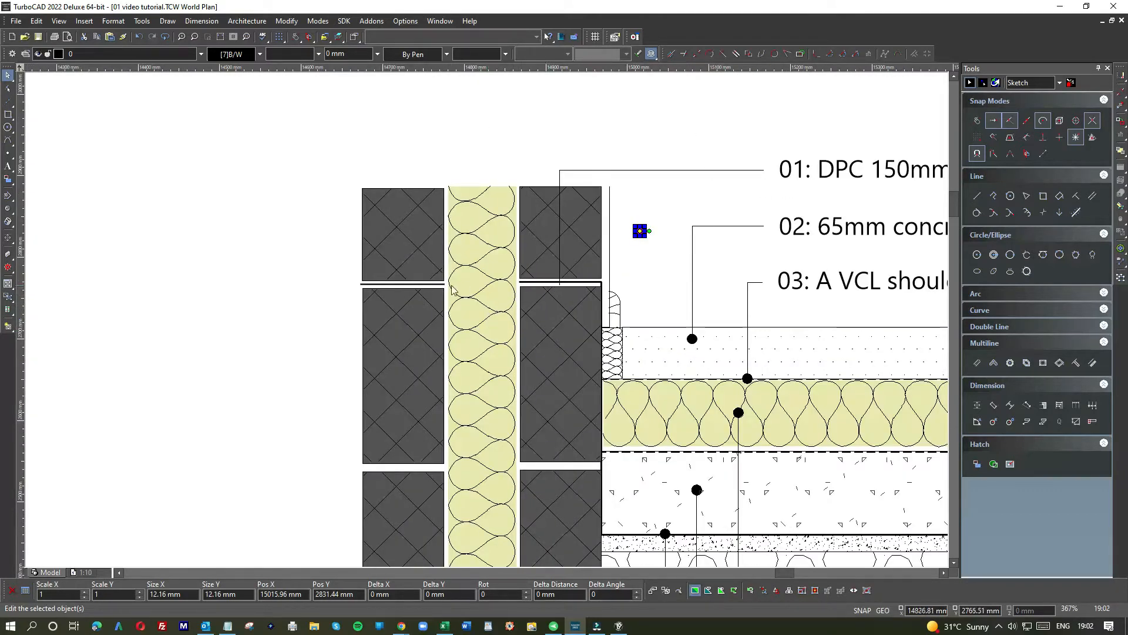
pyautogui.scroll(-3, 455, 321)
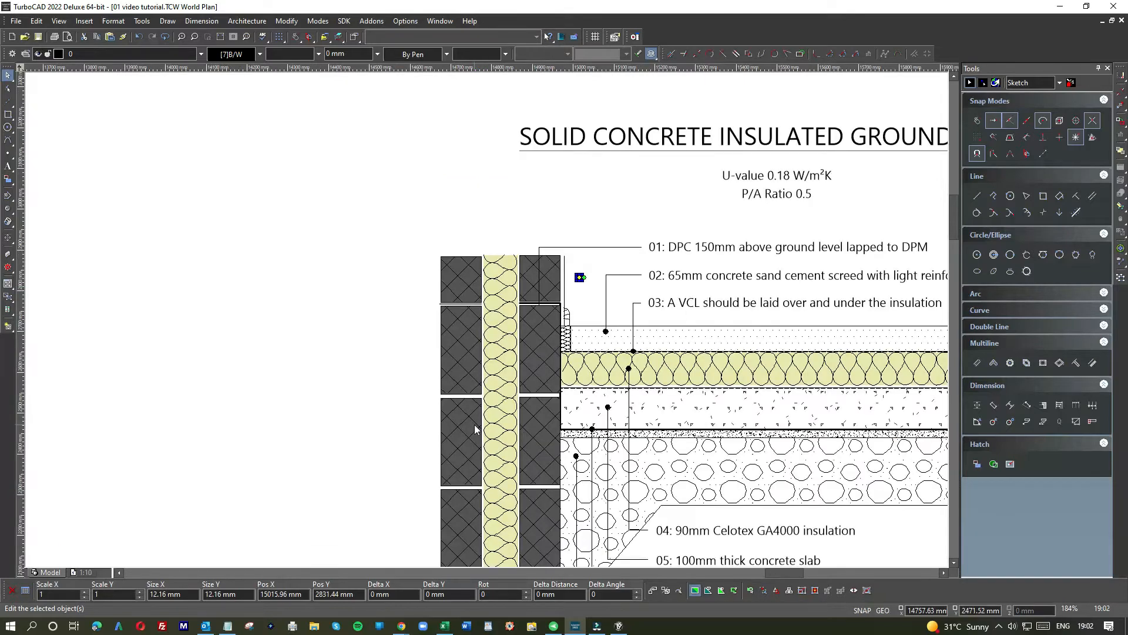
pyautogui.scroll(-3, 474, 412)
pyautogui.scroll(4, 503, 365)
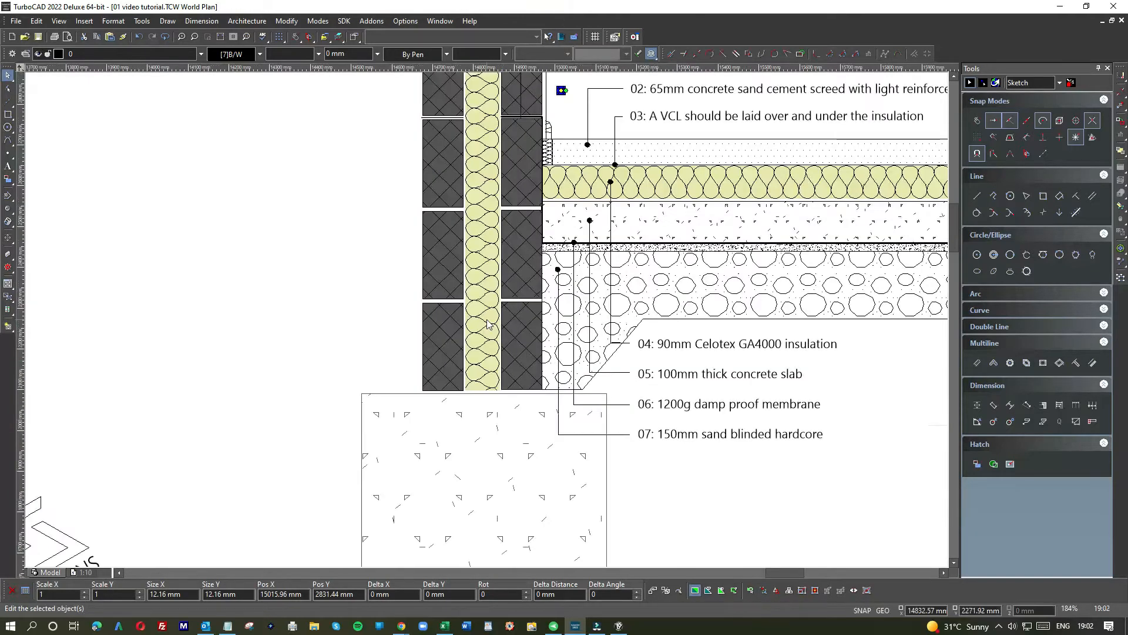
pyautogui.click(416, 300)
pyautogui.click(552, 407)
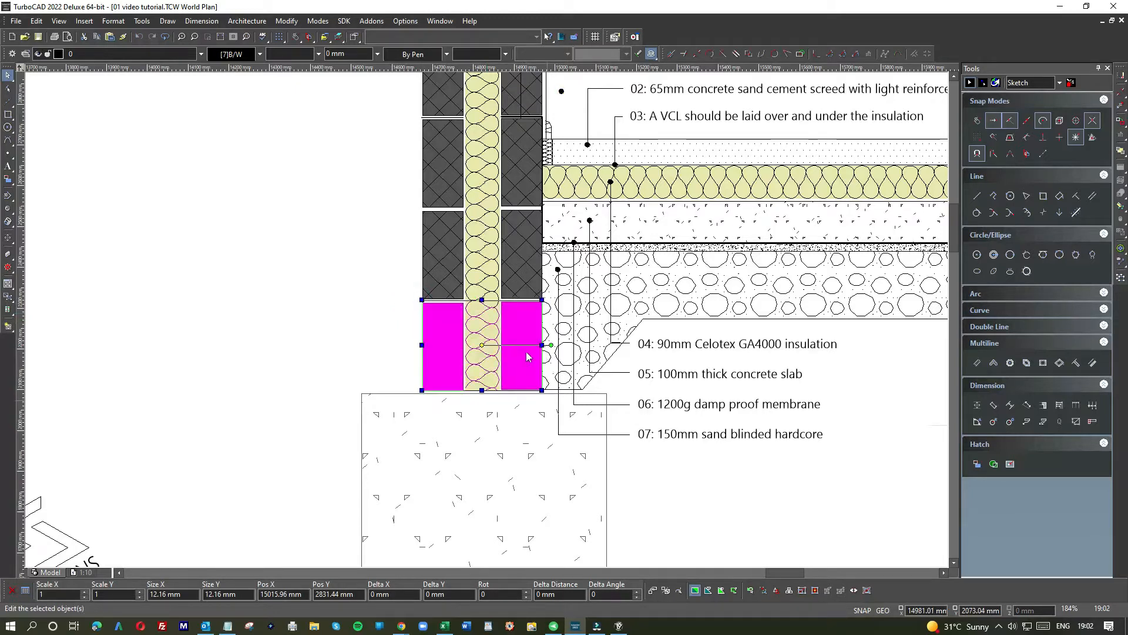
pyautogui.moveTo(525, 323); pyautogui.dragTo(300, 316)
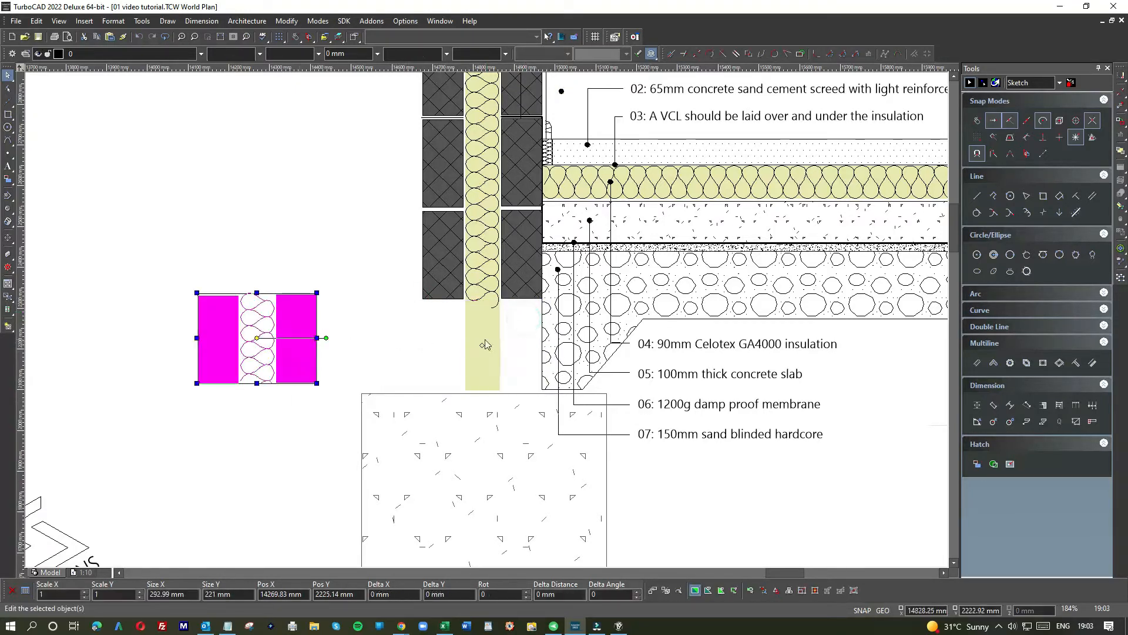
# - Shorten the yellow cavity fill so it ends level with the underside of the remaining outer leaf blocks
pyautogui.scroll(2, 492, 312)
pyautogui.click(478, 435)
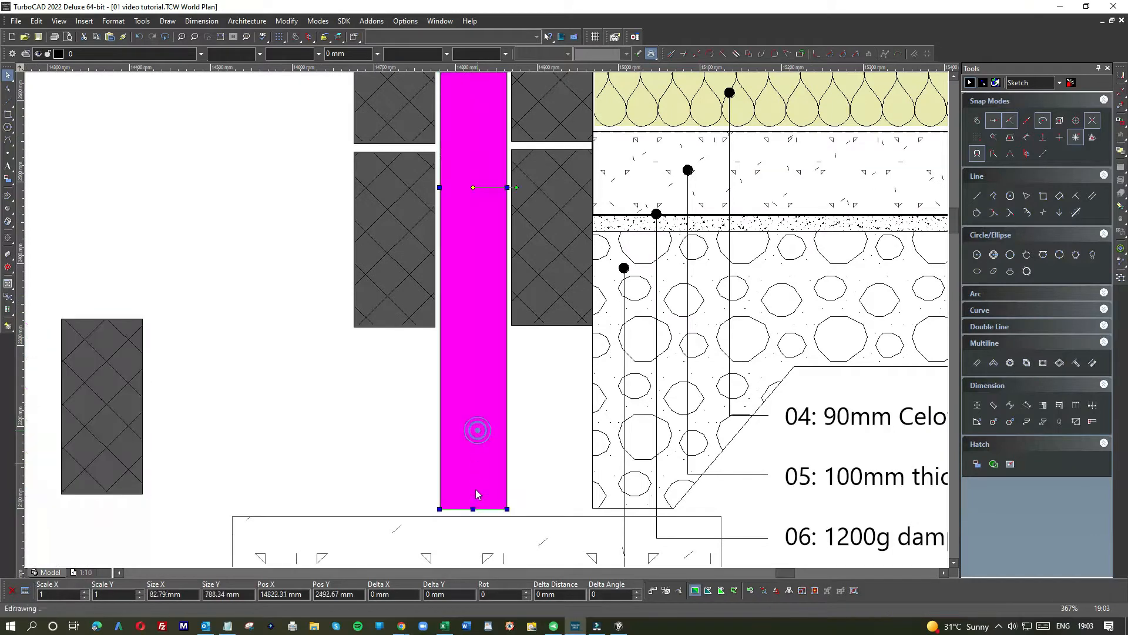
pyautogui.moveTo(472, 509); pyautogui.dragTo(467, 328)
pyautogui.click(529, 358)
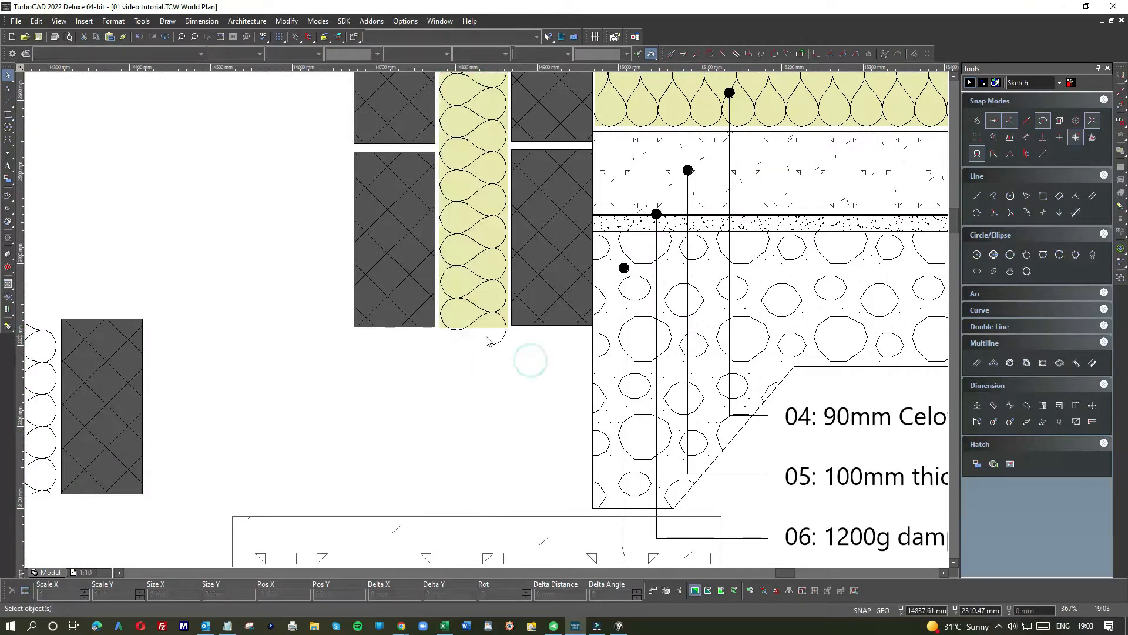
# - Draw a cutting rectangle about 109 by 41 mm below the cavity fill, with its upper edge at the fill's lower end
pyautogui.click(8, 115)
pyautogui.scroll(5, 464, 330)
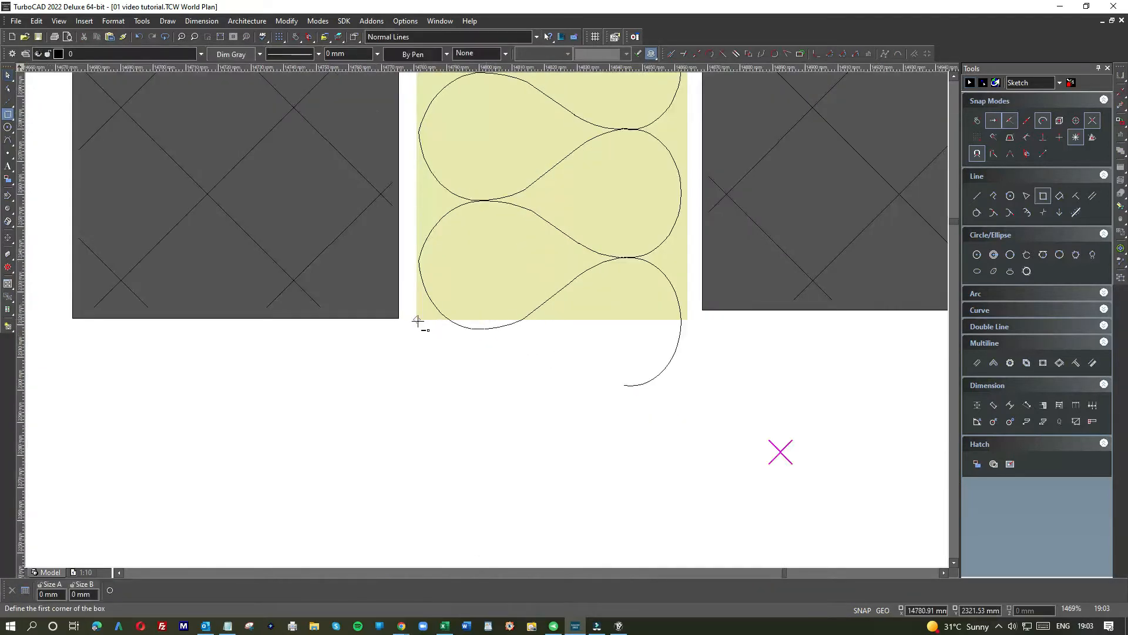
pyautogui.click(409, 319)
pyautogui.click(766, 452)
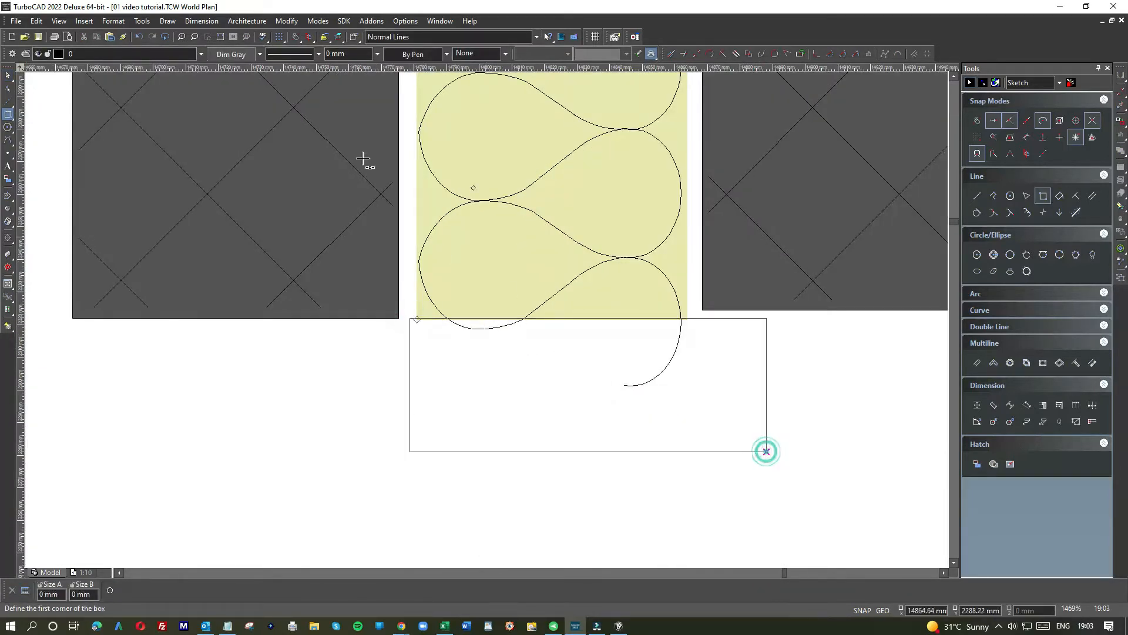
# - Try to trim the insulation curves projecting below the cavity fill with Object Trim, using the rectangle as the cutting edge
pyautogui.click(286, 21)
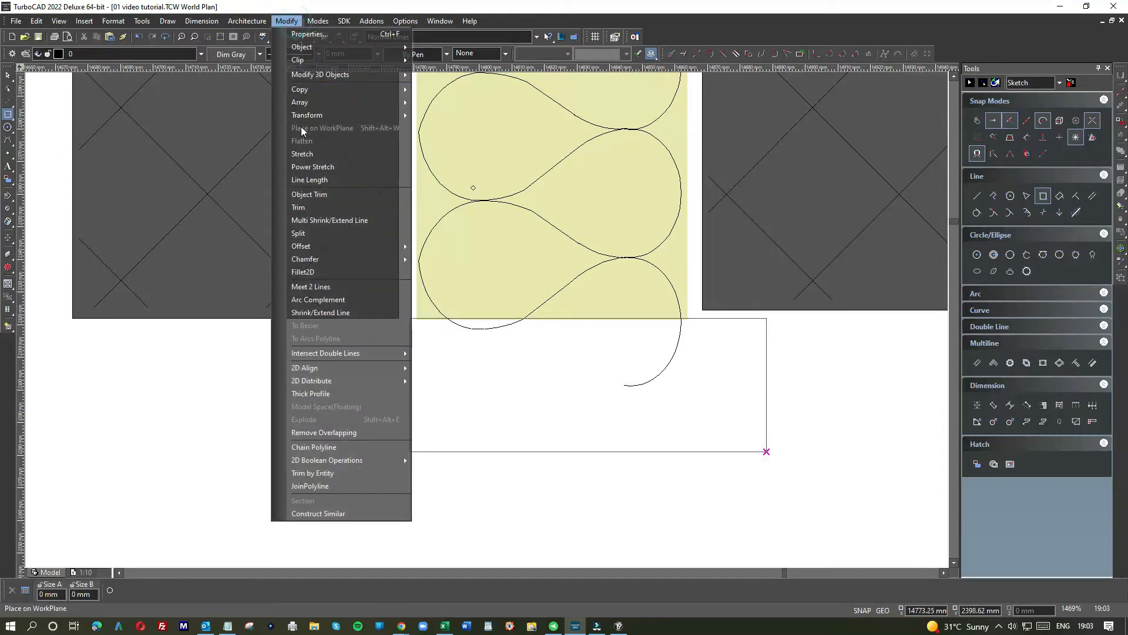
pyautogui.click(300, 195)
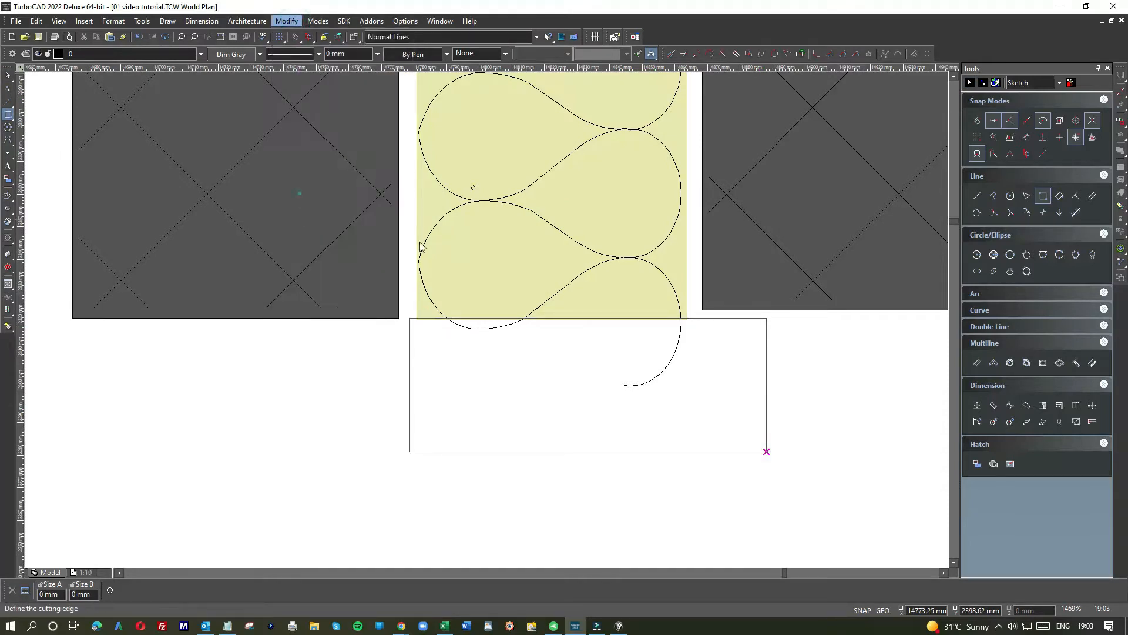
pyautogui.click(660, 379)
pyautogui.click(476, 330)
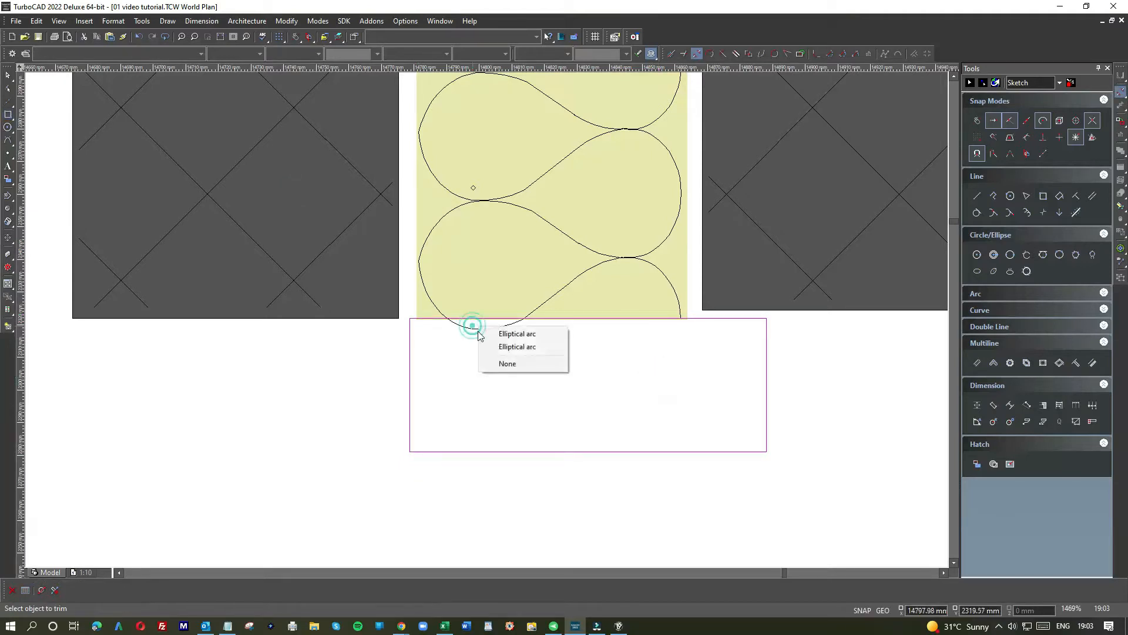
pyautogui.click(491, 332)
pyautogui.click(460, 329)
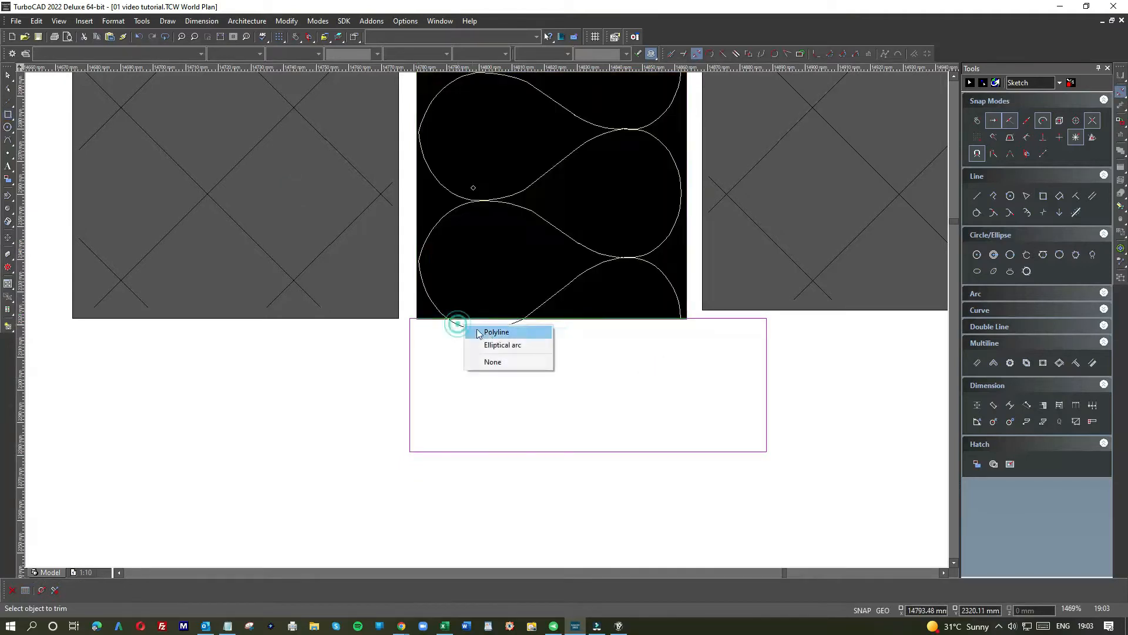
pyautogui.click(492, 331)
pyautogui.click(486, 331)
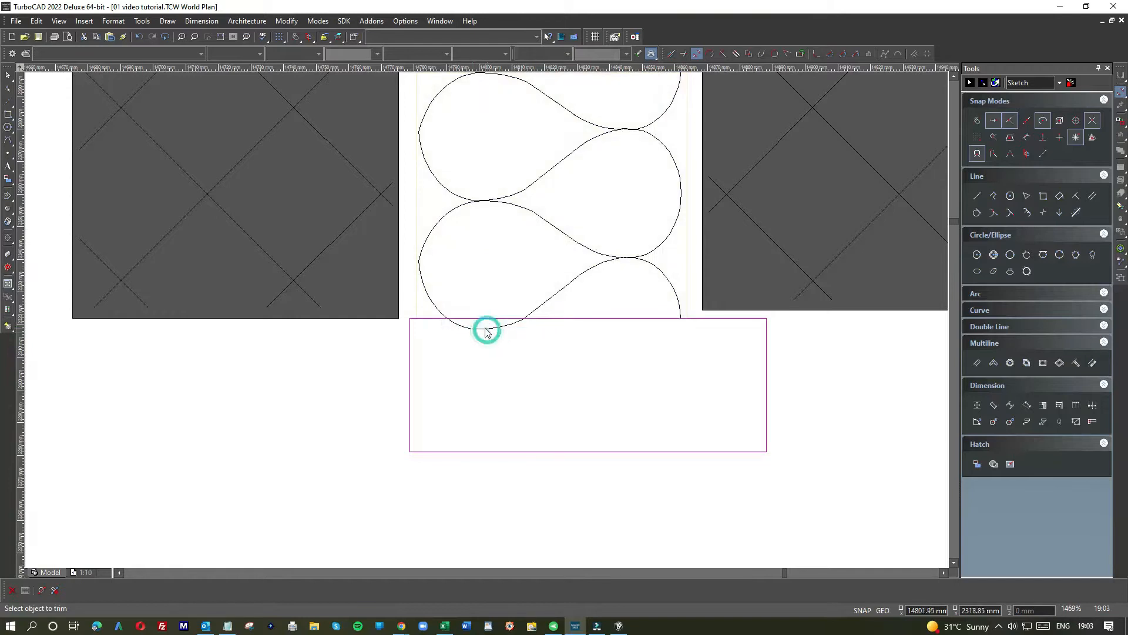
pyautogui.click(140, 36)
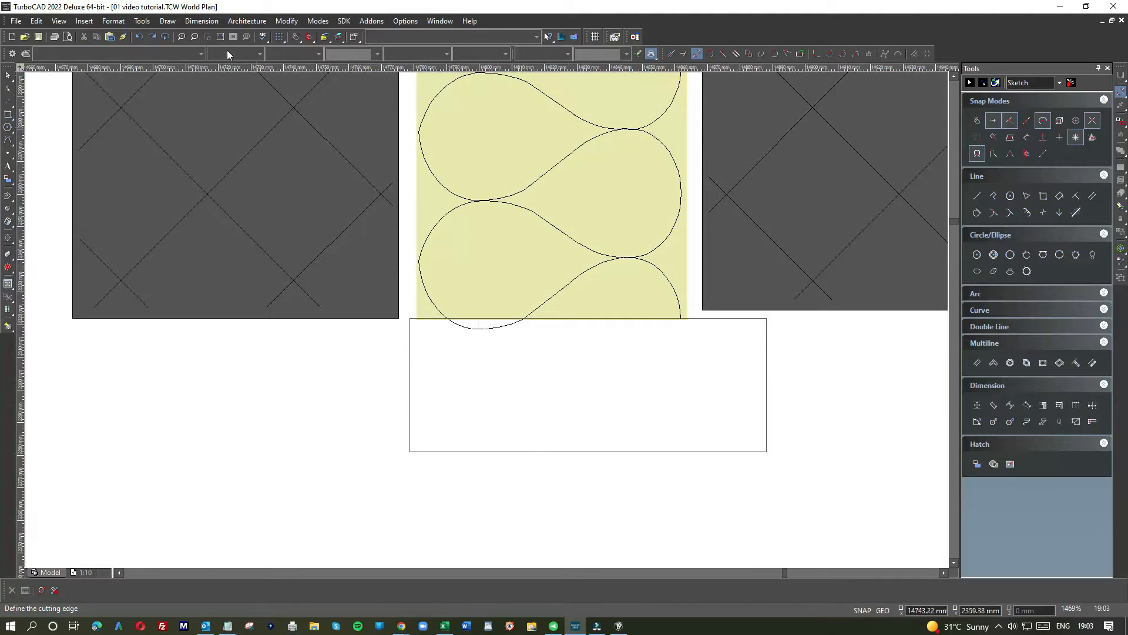
# - Undo the remaining trim of the insulation curve's tail and leave the Object Trim command
pyautogui.click(279, 24)
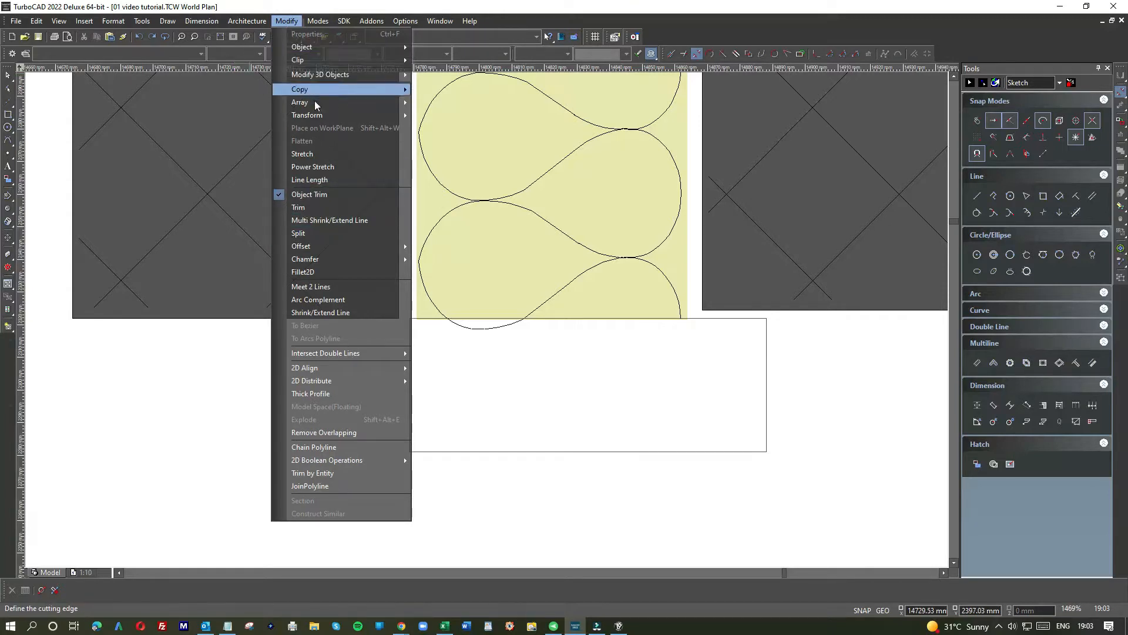
pyautogui.click(196, 368)
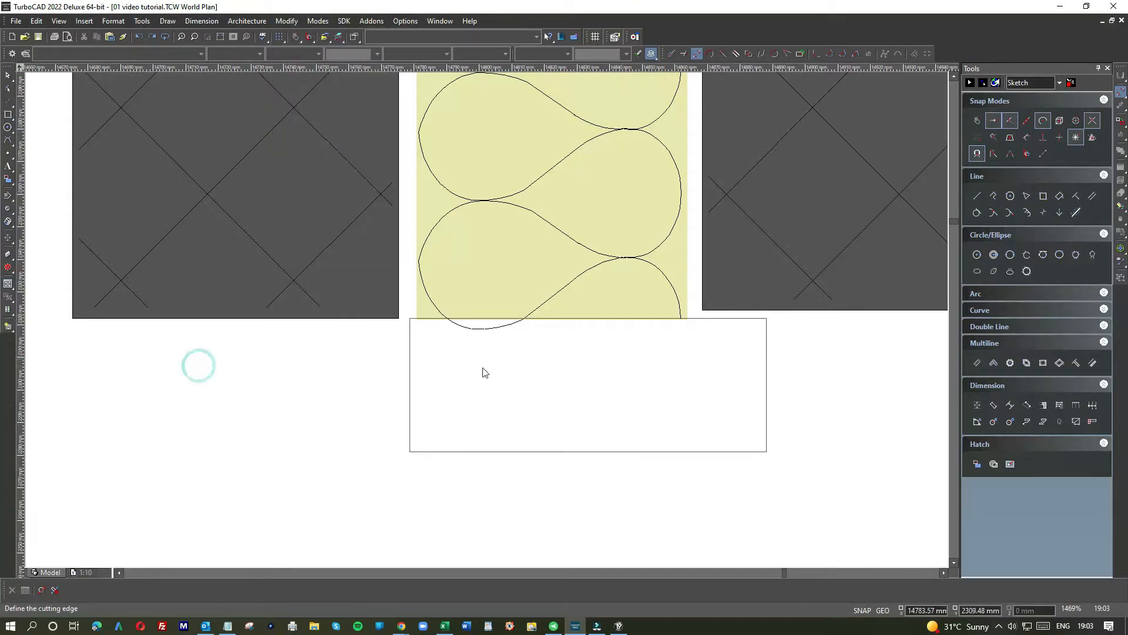
pyautogui.click(277, 22)
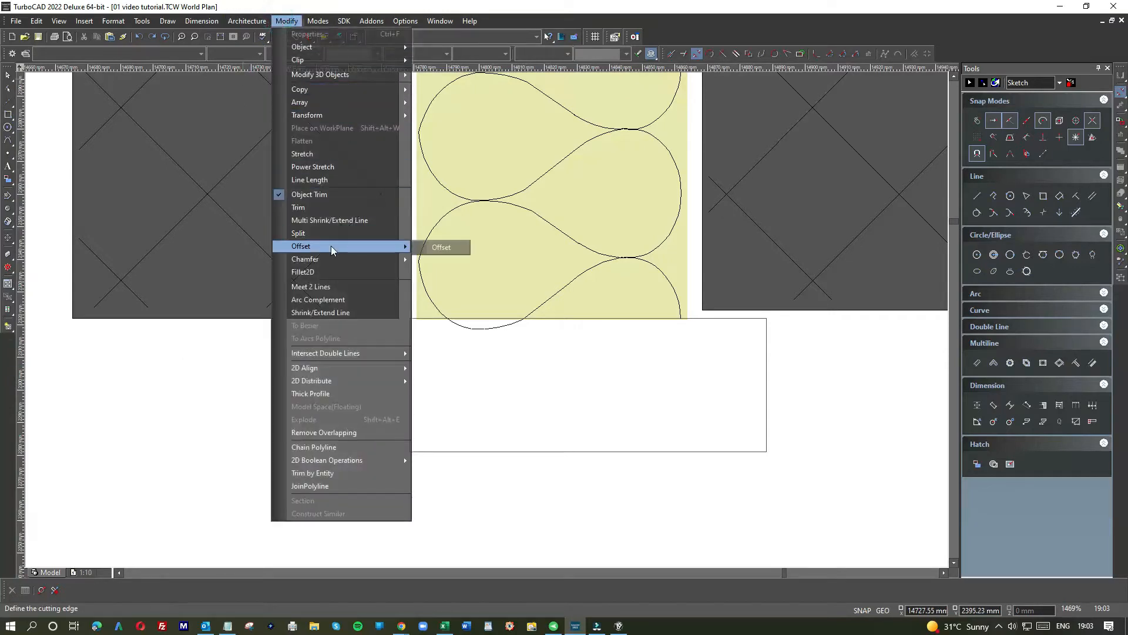
pyautogui.press('Escape')
pyautogui.click(211, 328)
pyautogui.click(139, 37)
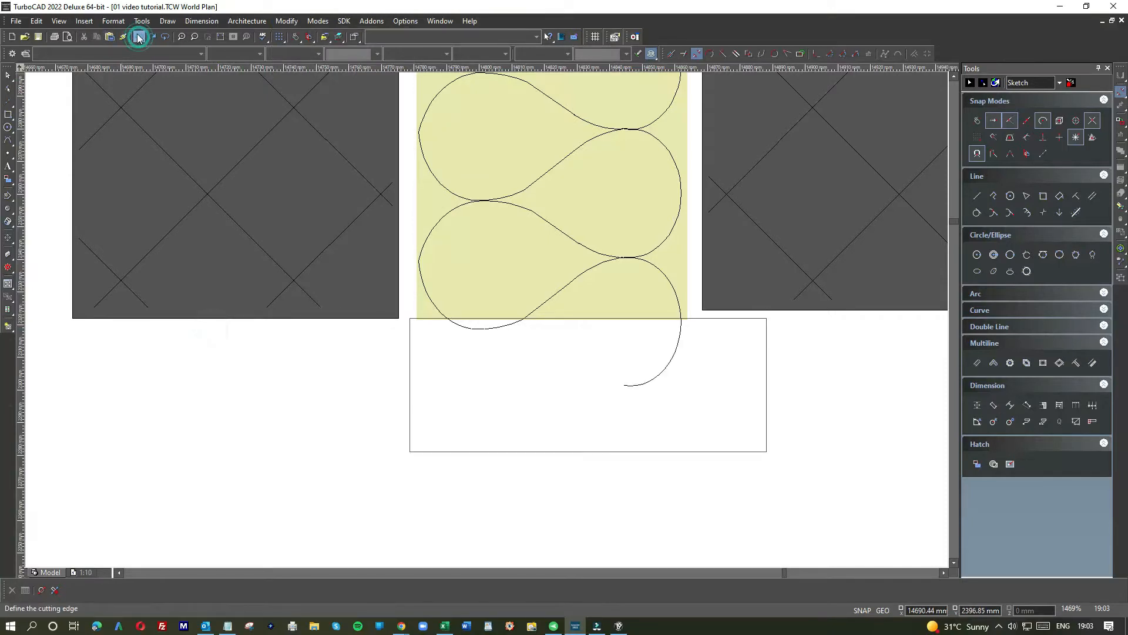
pyautogui.click(203, 362)
pyautogui.click(409, 355)
pyautogui.click(464, 356)
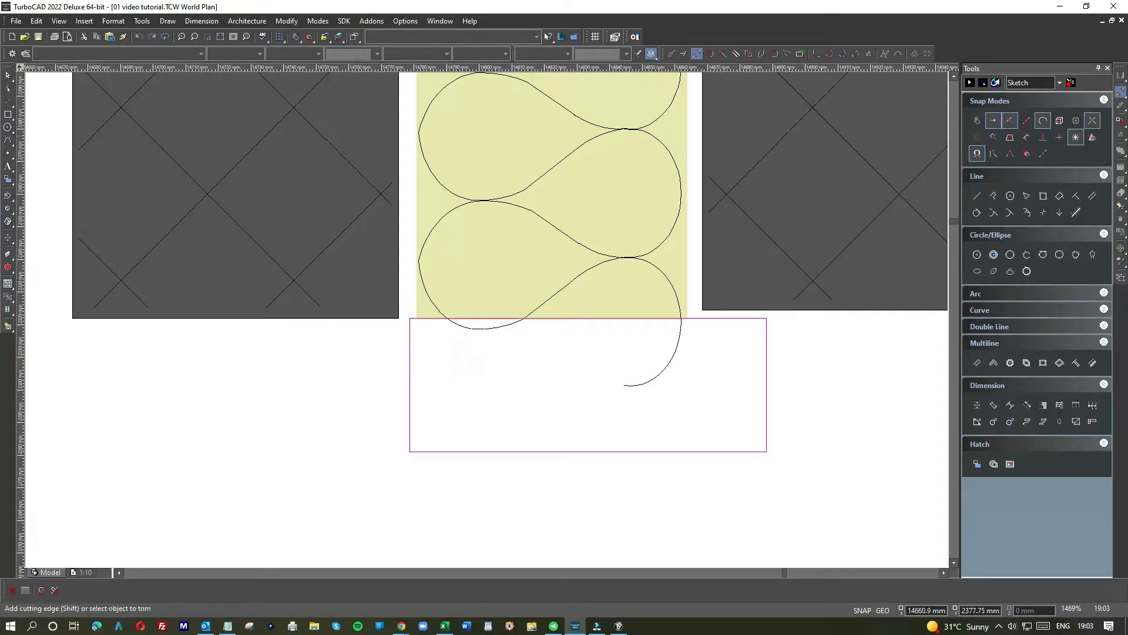
pyautogui.click(8, 75)
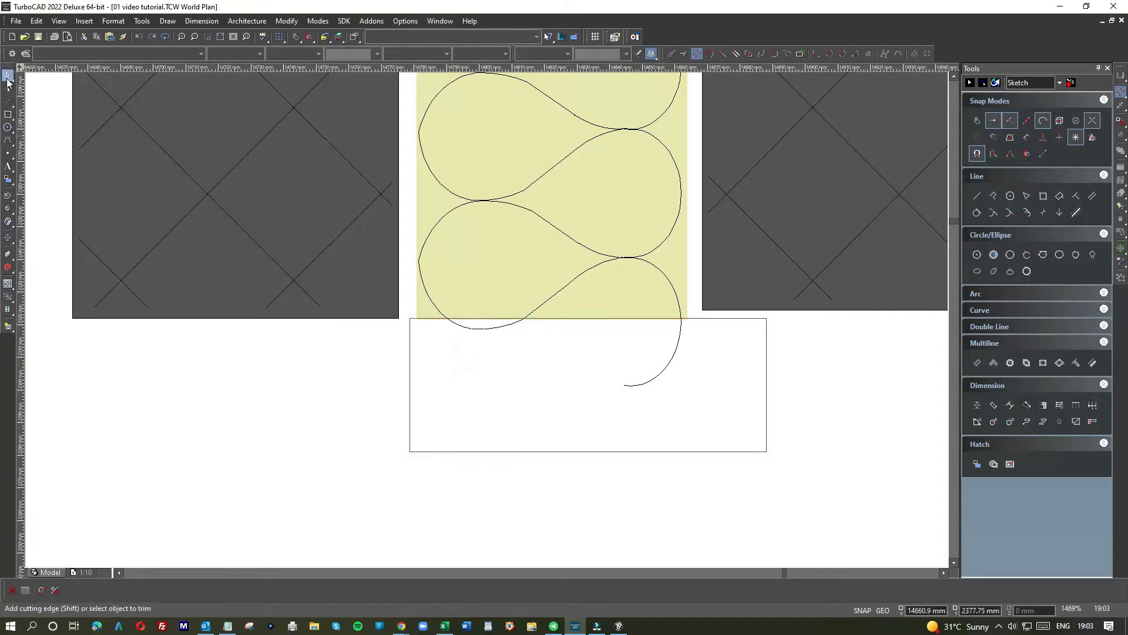
# - Object-trim the insulation curve's tail and the left half of the lowest loop against the cutting rectangle
pyautogui.click(286, 21)
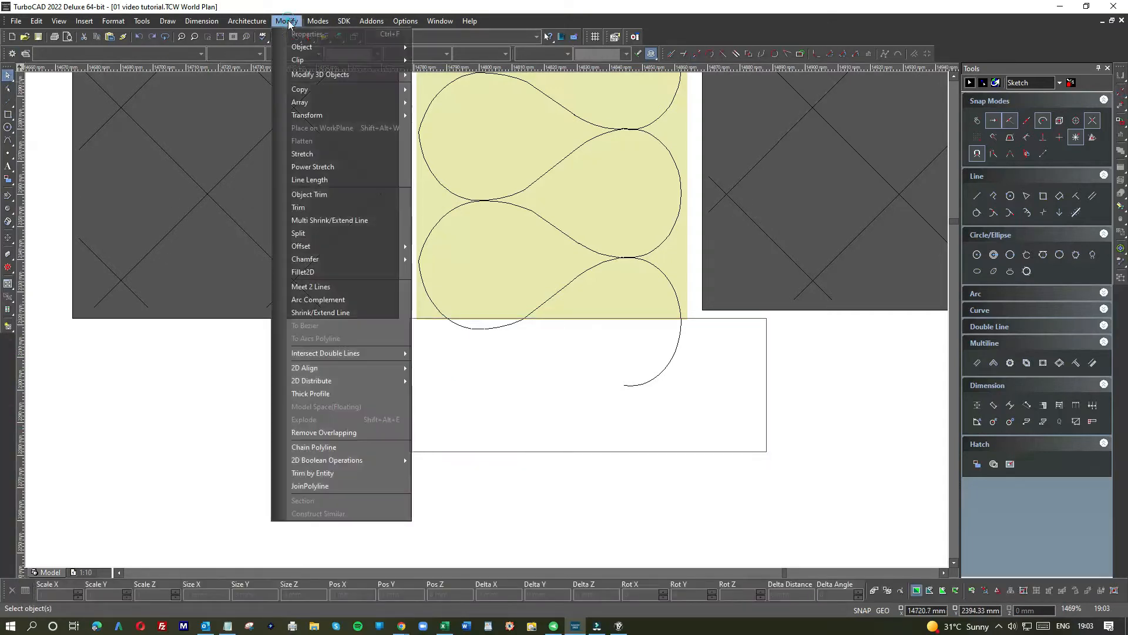
pyautogui.click(297, 193)
pyautogui.keyDown('shift'); pyautogui.click(677, 450); pyautogui.keyUp('shift')
pyautogui.click(662, 373)
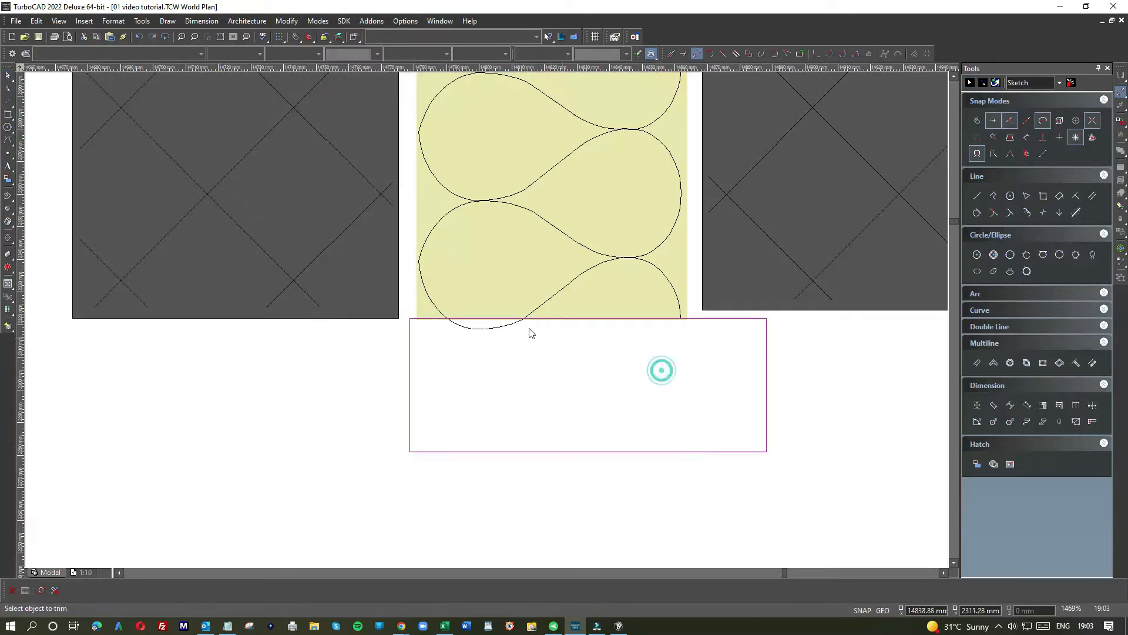
pyautogui.scroll(5, 501, 334)
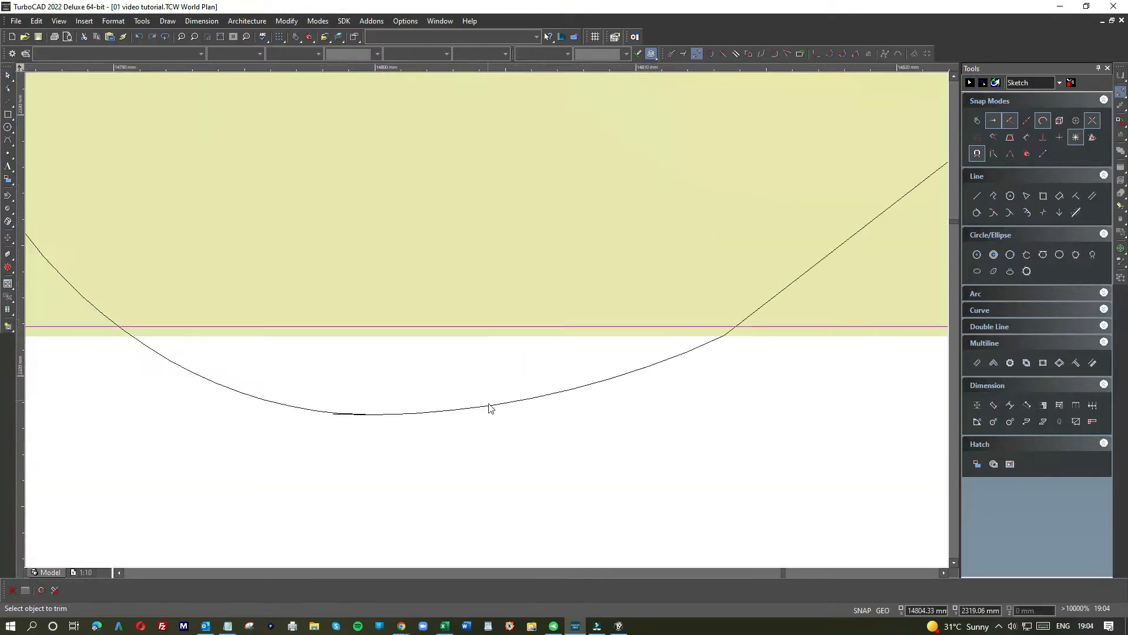
pyautogui.click(389, 412)
pyautogui.click(319, 413)
pyautogui.scroll(-3, 489, 320)
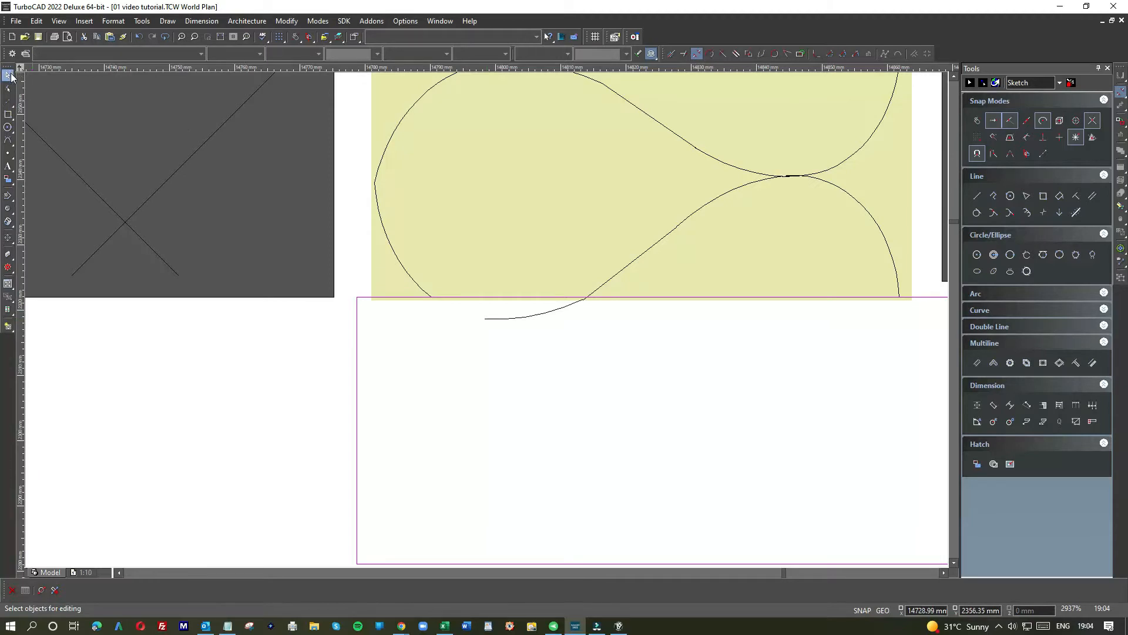
# - Delete the leftover arc segment hanging below the cavity fill and the cutting rectangle
pyautogui.click(357, 332)
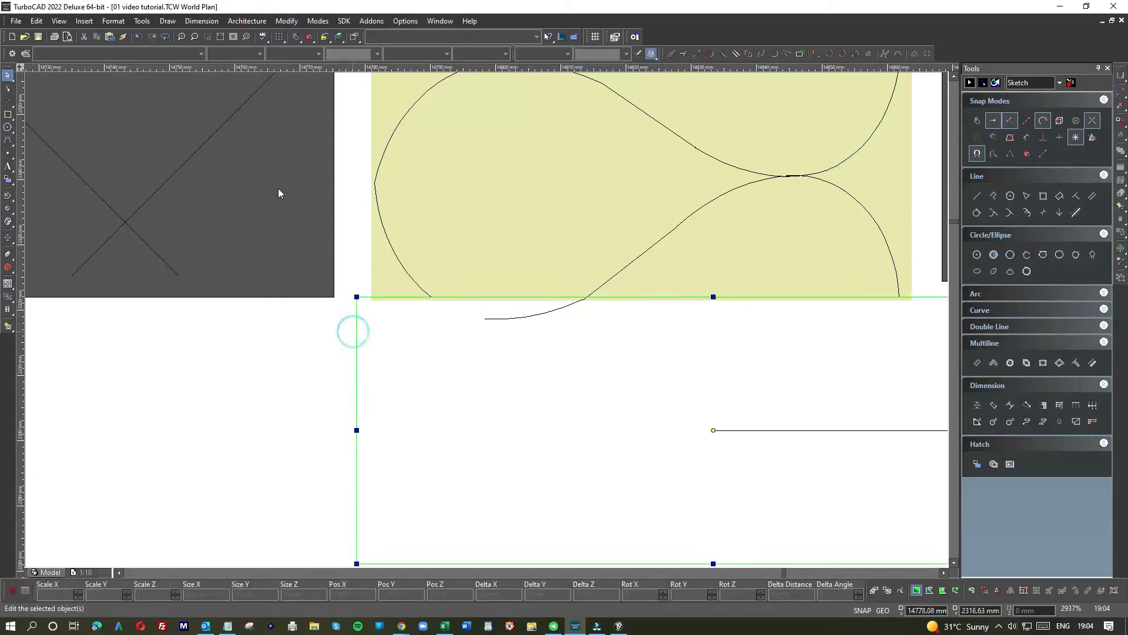
pyautogui.click(286, 21)
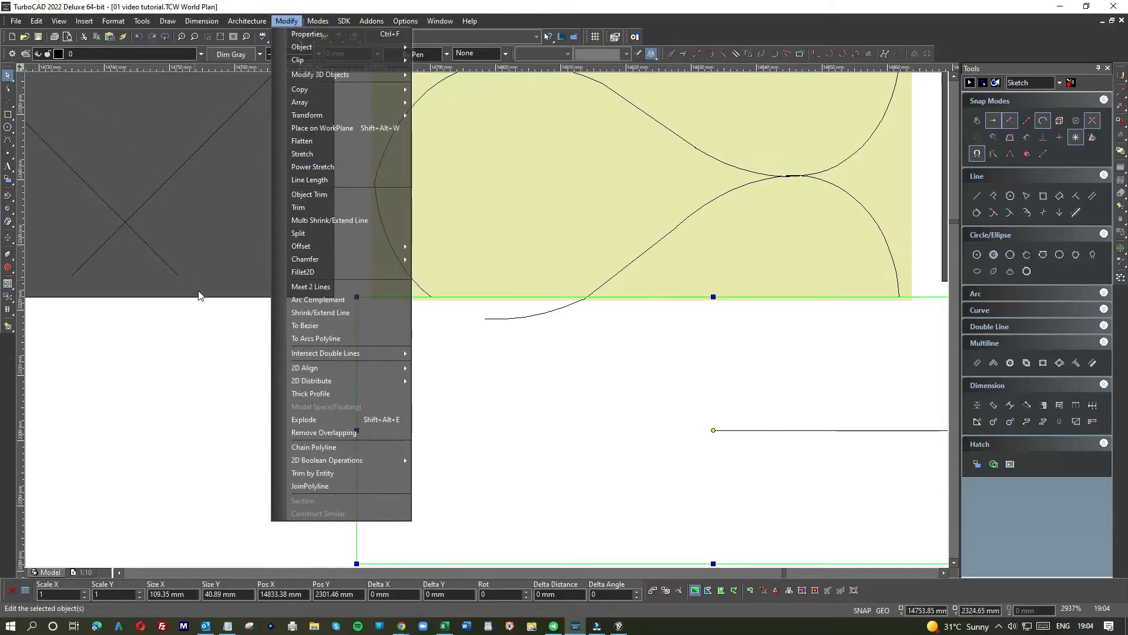
pyautogui.press('Escape')
pyautogui.click(207, 323)
pyautogui.click(515, 322)
pyautogui.press('Delete')
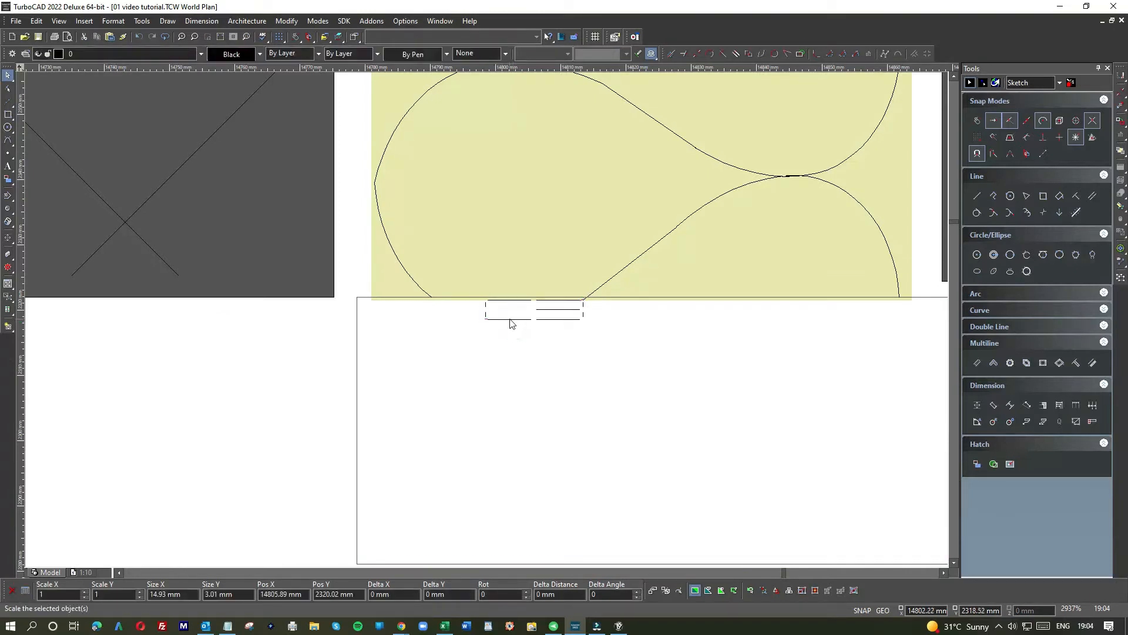
pyautogui.scroll(-1, 557, 337)
pyautogui.click(388, 366)
pyautogui.press('Delete')
# - Raise the concrete foundation towards the shortened wall and move the hardcore stone fill into the blank space below the floor notes
pyautogui.scroll(-3, 486, 325)
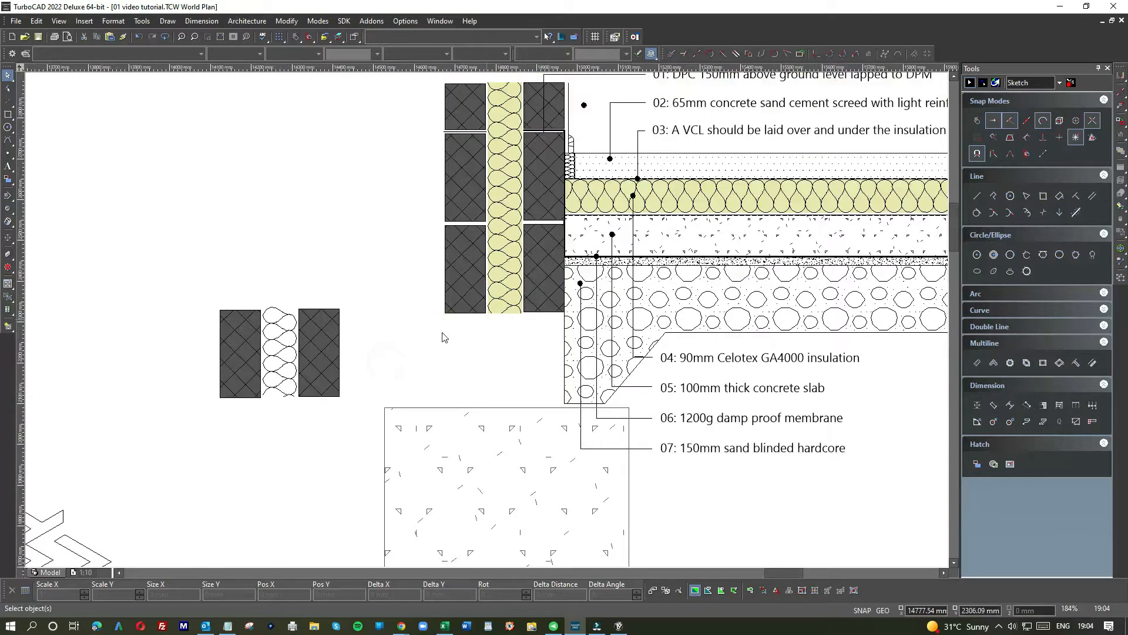
pyautogui.scroll(-1, 393, 345)
pyautogui.click(552, 374)
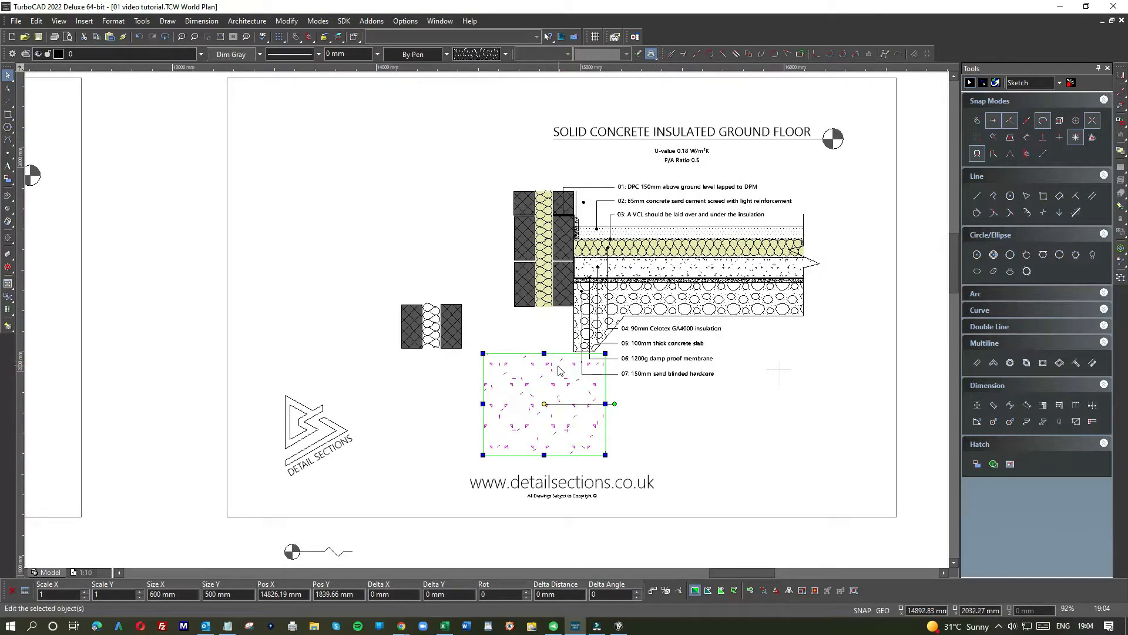
pyautogui.moveTo(558, 366); pyautogui.dragTo(558, 351)
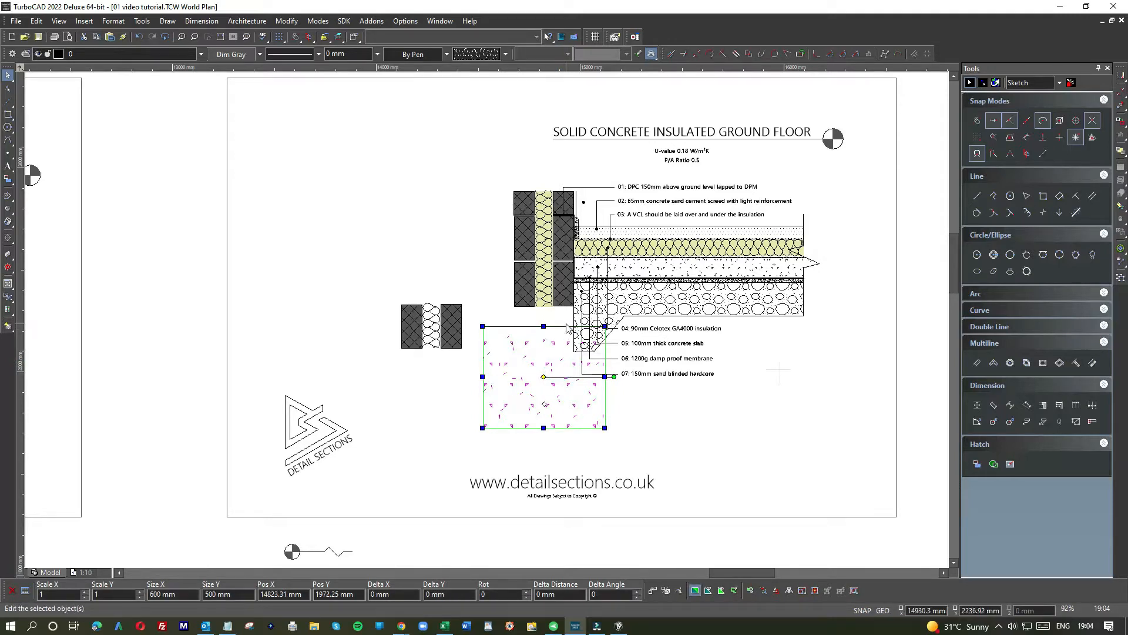
pyautogui.click(671, 320)
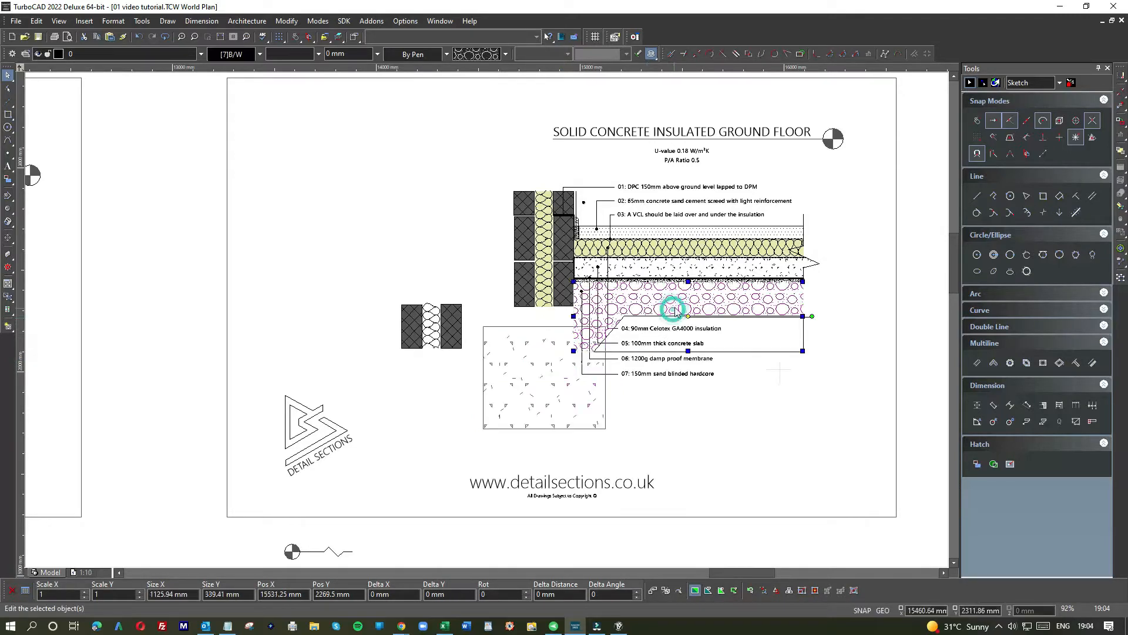
pyautogui.moveTo(647, 302)
pyautogui.mouseDown()
pyautogui.moveTo(779, 335)
pyautogui.moveTo(762, 436)
pyautogui.mouseUp()
# - Move the concrete foundation up so it sits directly beneath the wall's lowest blocks with a thin joint between
pyautogui.click(544, 344)
pyautogui.moveTo(543, 344)
pyautogui.mouseDown()
pyautogui.moveTo(545, 324)
pyautogui.moveTo(488, 315)
pyautogui.moveTo(494, 331)
pyautogui.mouseUp()
pyautogui.scroll(5, 545, 325)
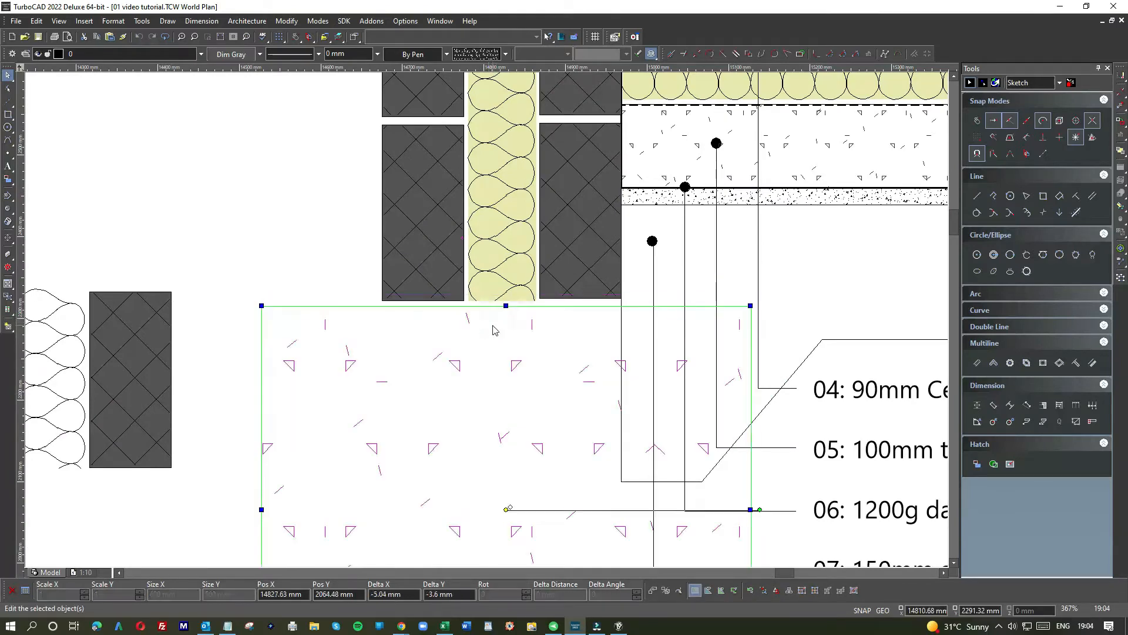
pyautogui.click(297, 243)
pyautogui.scroll(-5, 488, 323)
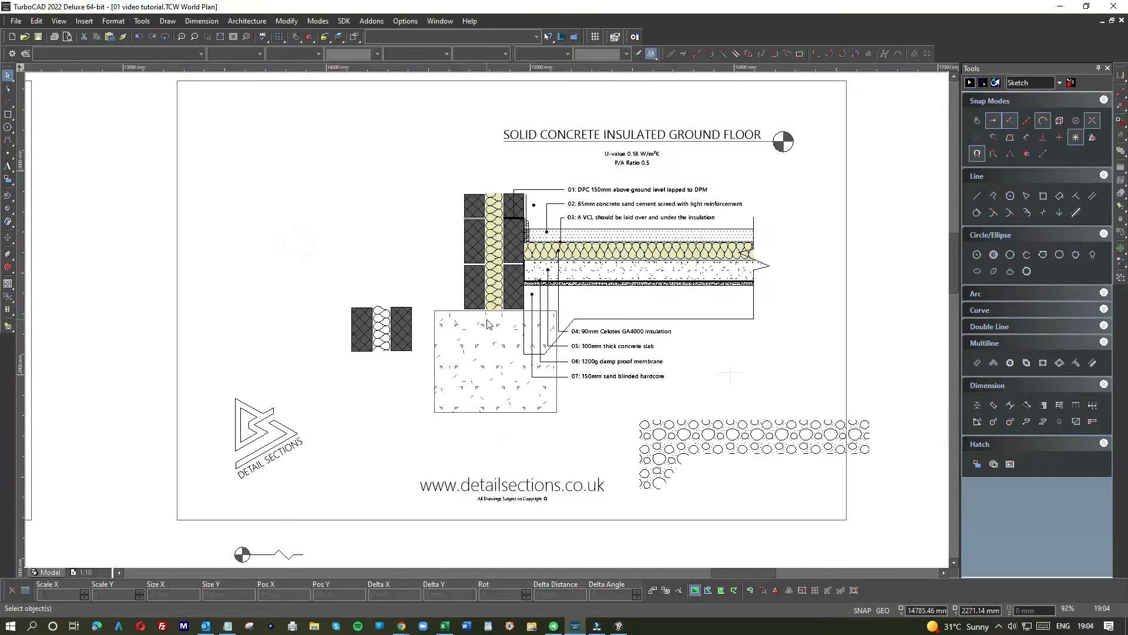
# - Draw a rectangle about 1126 by 123 mm beneath the sand blinding, from the wall's inner face to the section's far edge
pyautogui.click(689, 448)
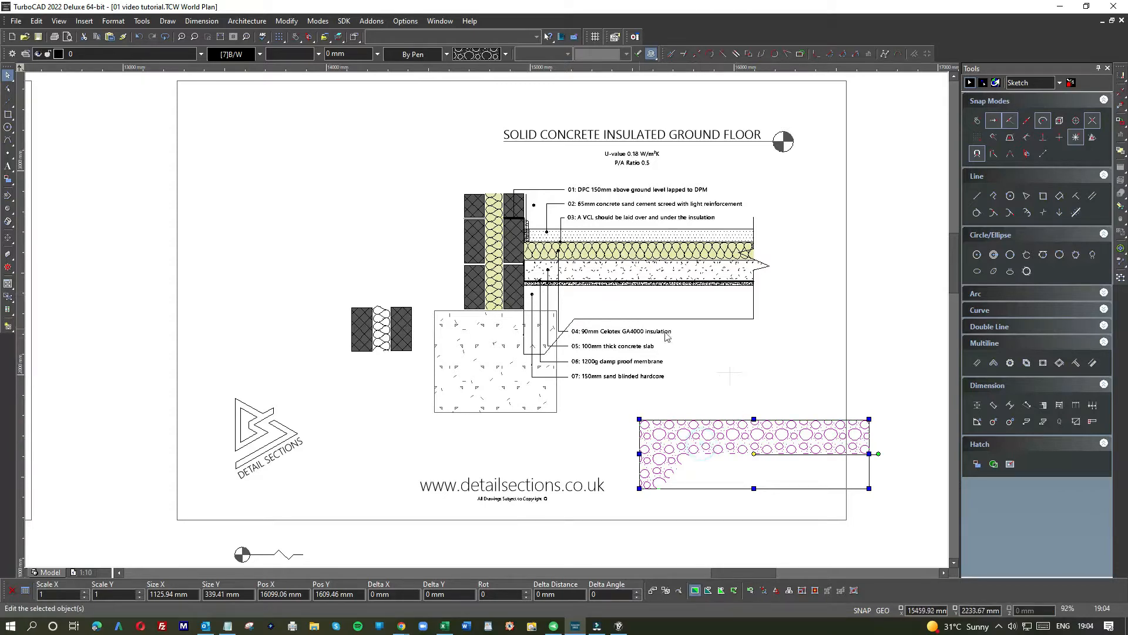
pyautogui.click(741, 345)
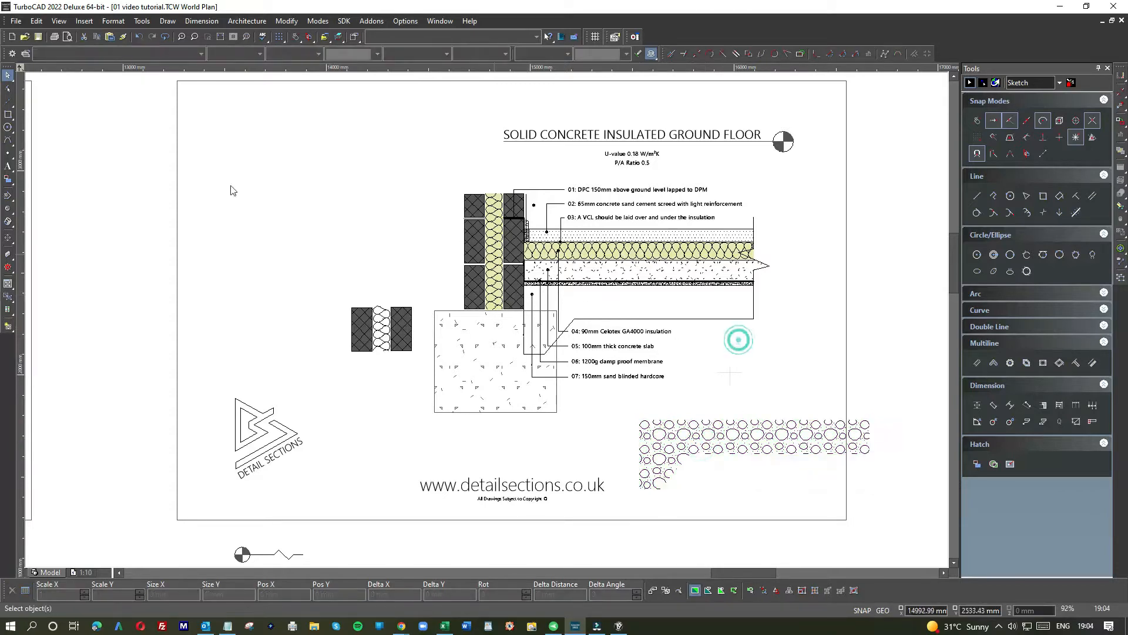
pyautogui.click(8, 115)
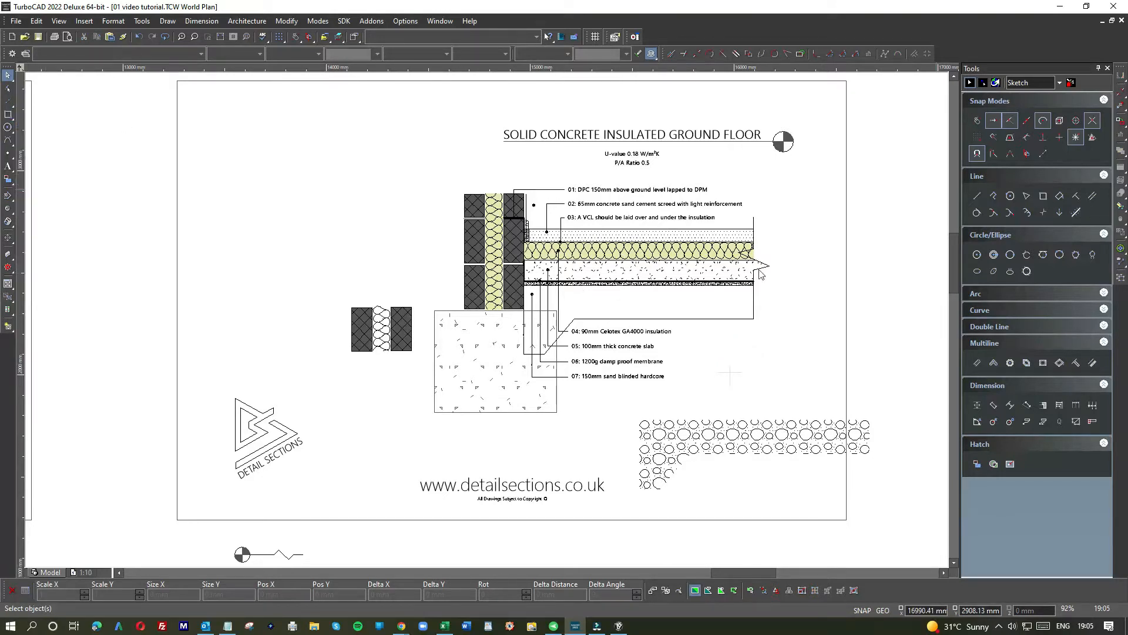
pyautogui.scroll(5, 541, 296)
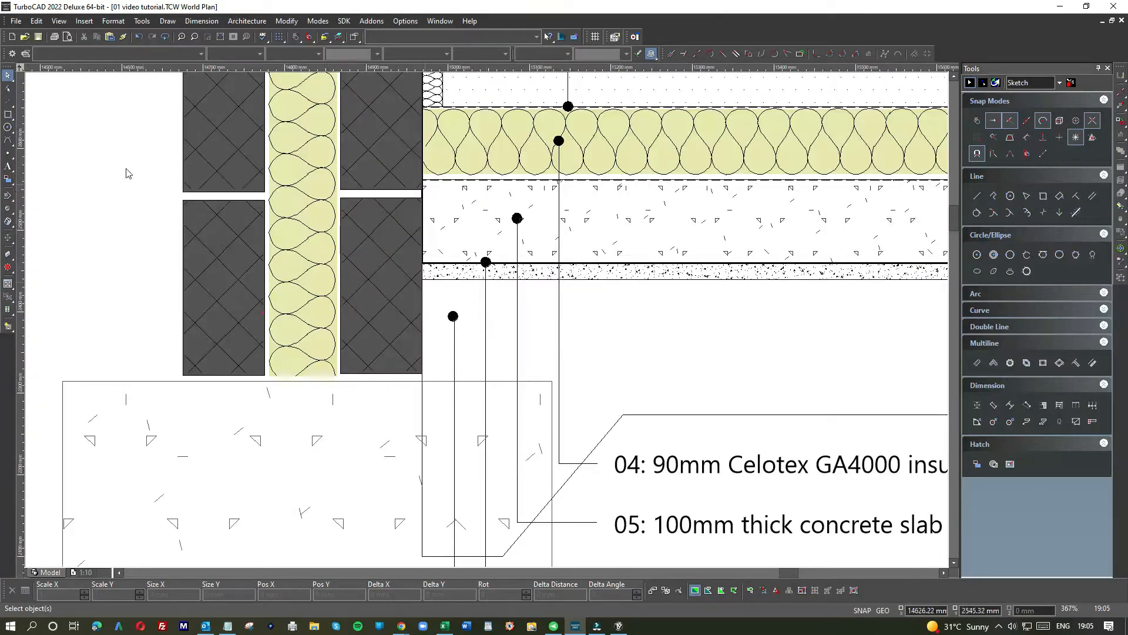
pyautogui.click(9, 116)
pyautogui.click(423, 281)
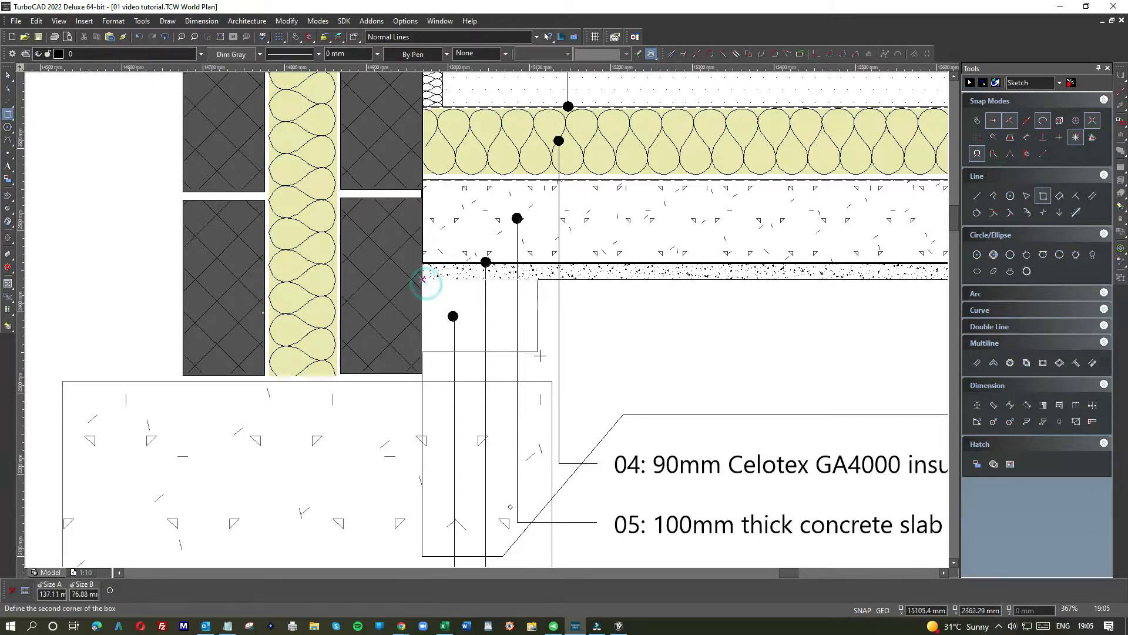
pyautogui.scroll(-3, 652, 382)
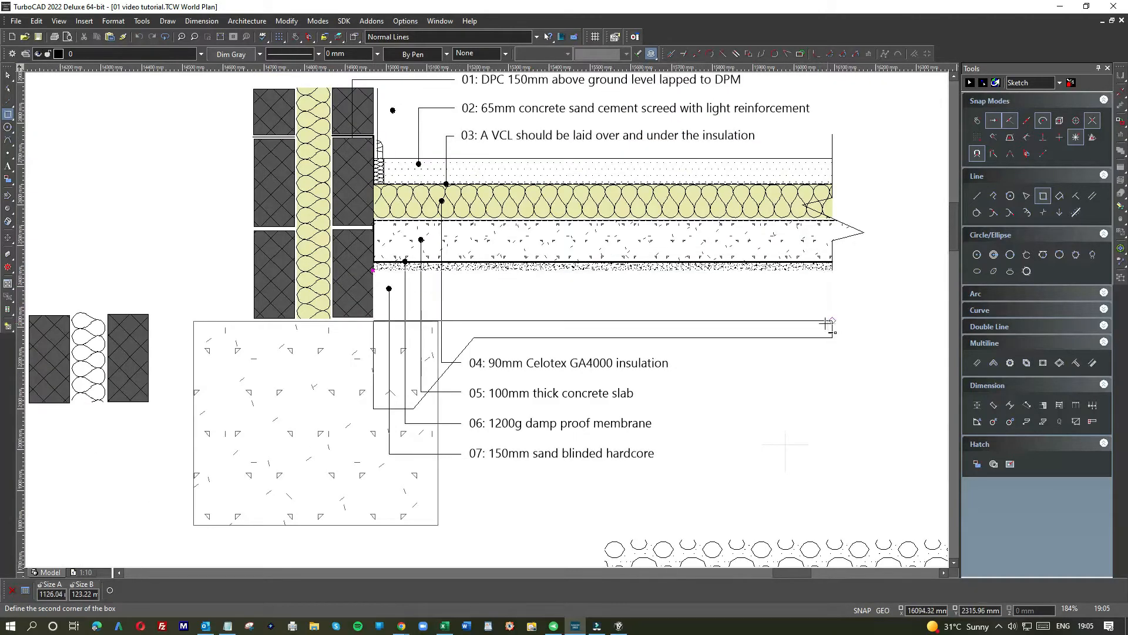
pyautogui.click(832, 321)
# - Try to stretch the new rectangle's lower edge downwards to deepen the hardcore layer
pyautogui.click(8, 75)
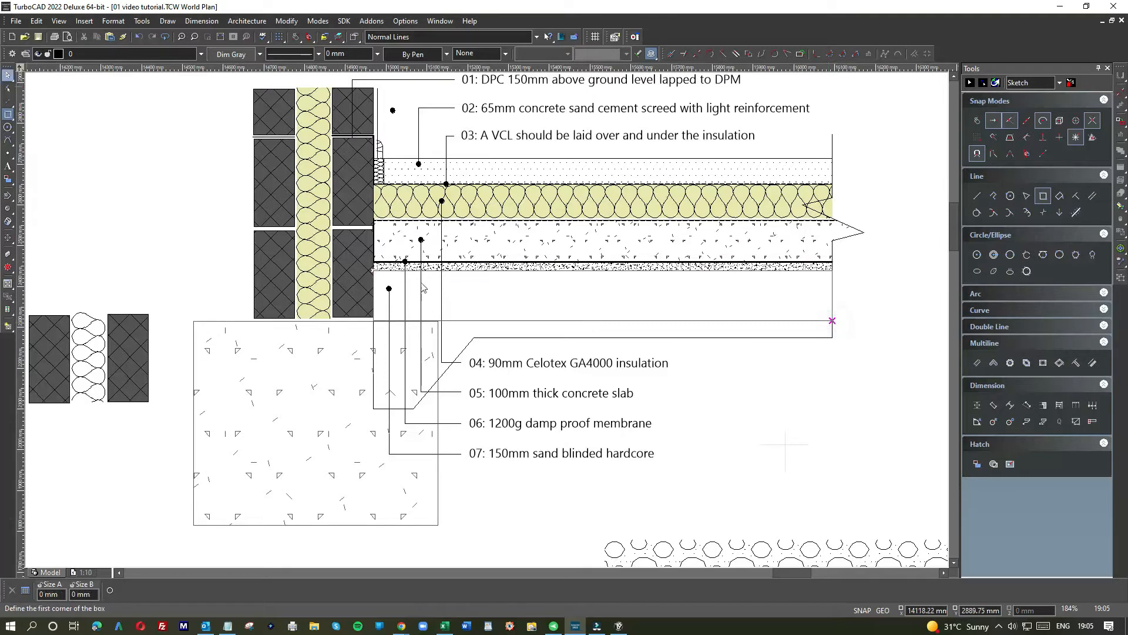
pyautogui.click(547, 322)
pyautogui.click(601, 322)
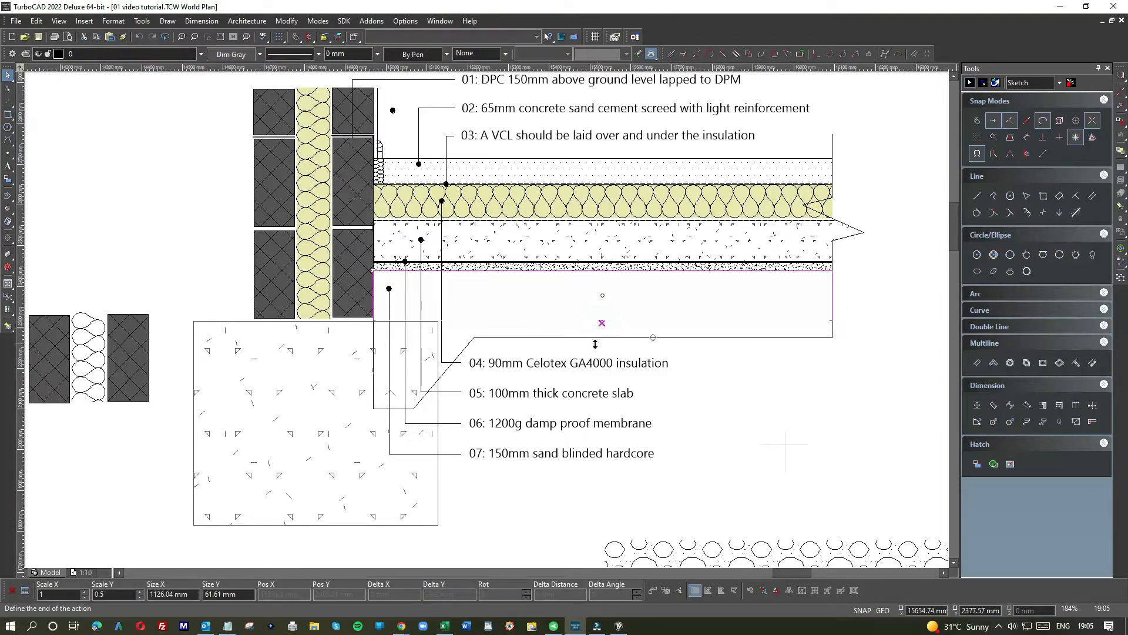
pyautogui.click(689, 371)
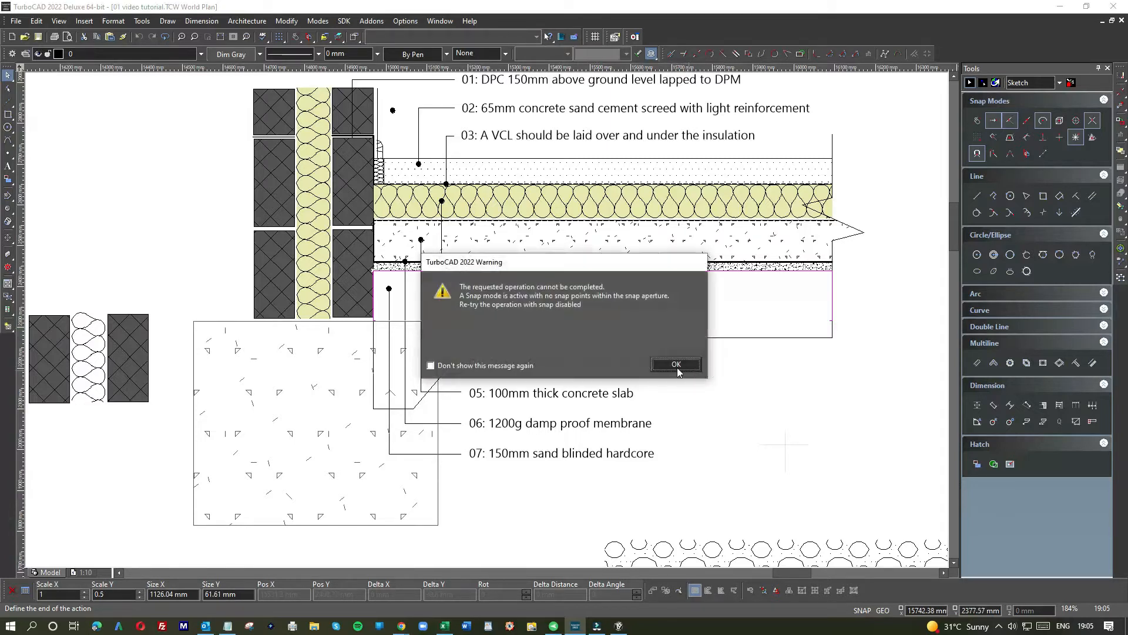
pyautogui.click(677, 367)
pyautogui.click(705, 365)
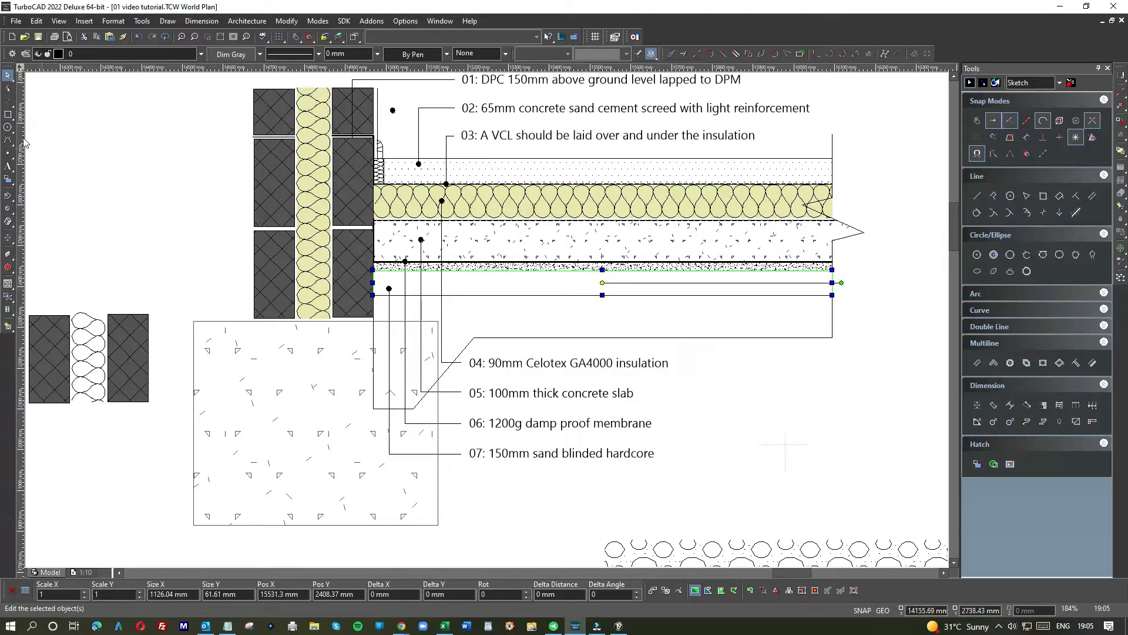
# - Draw a horizontal guide line about 977 mm long below the rectangle, extending just past the floor section's far edge
pyautogui.click(991, 195)
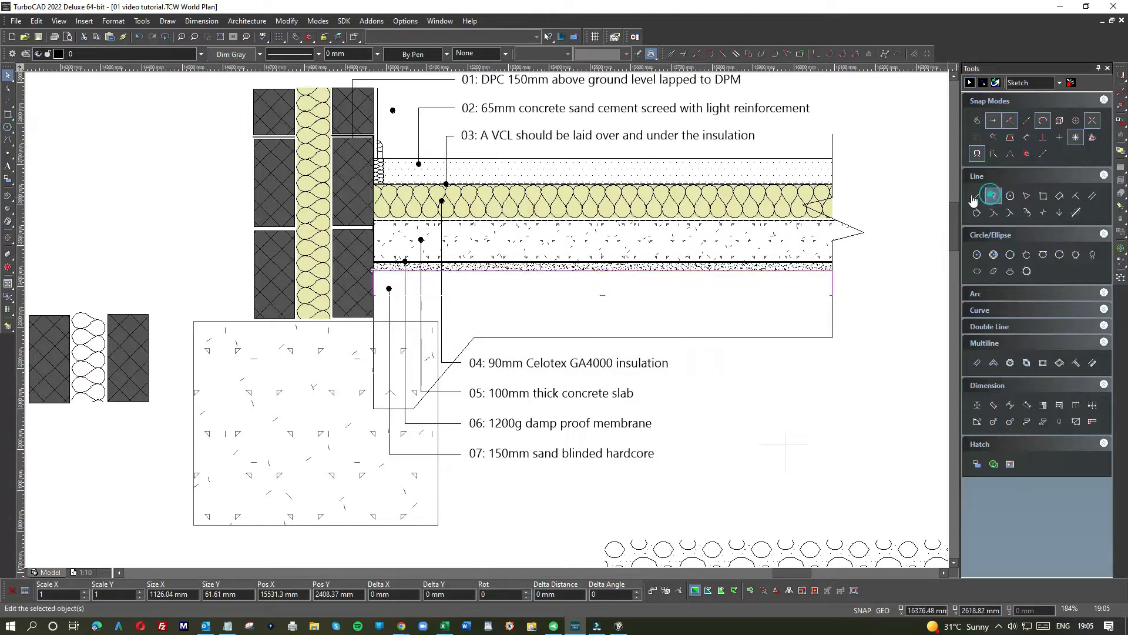
pyautogui.click(975, 197)
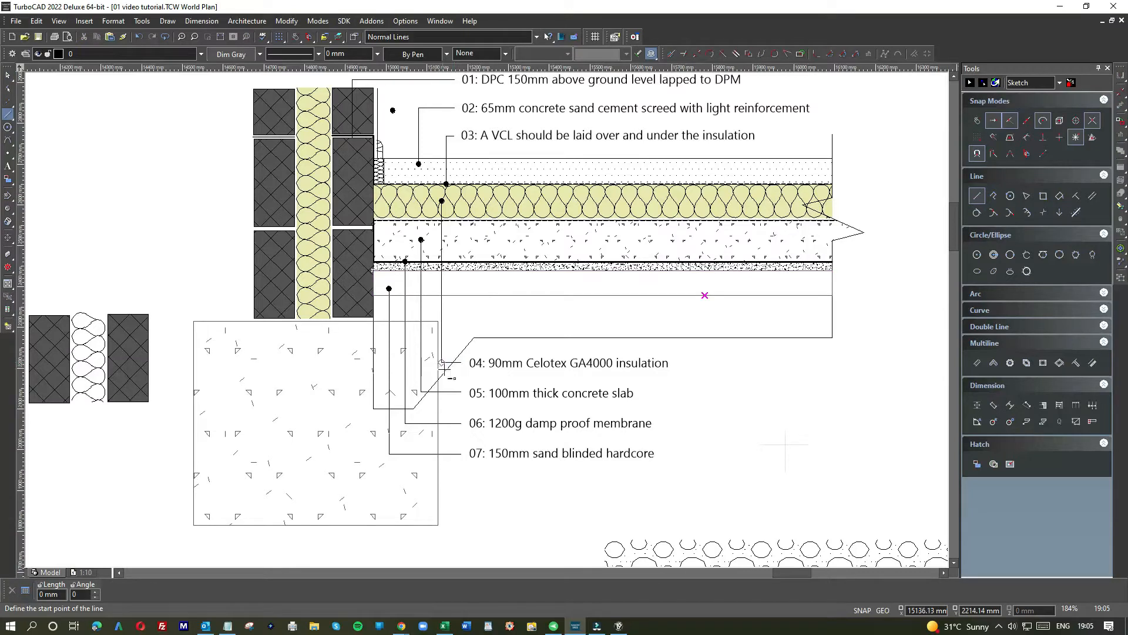
pyautogui.click(444, 373)
pyautogui.click(842, 366)
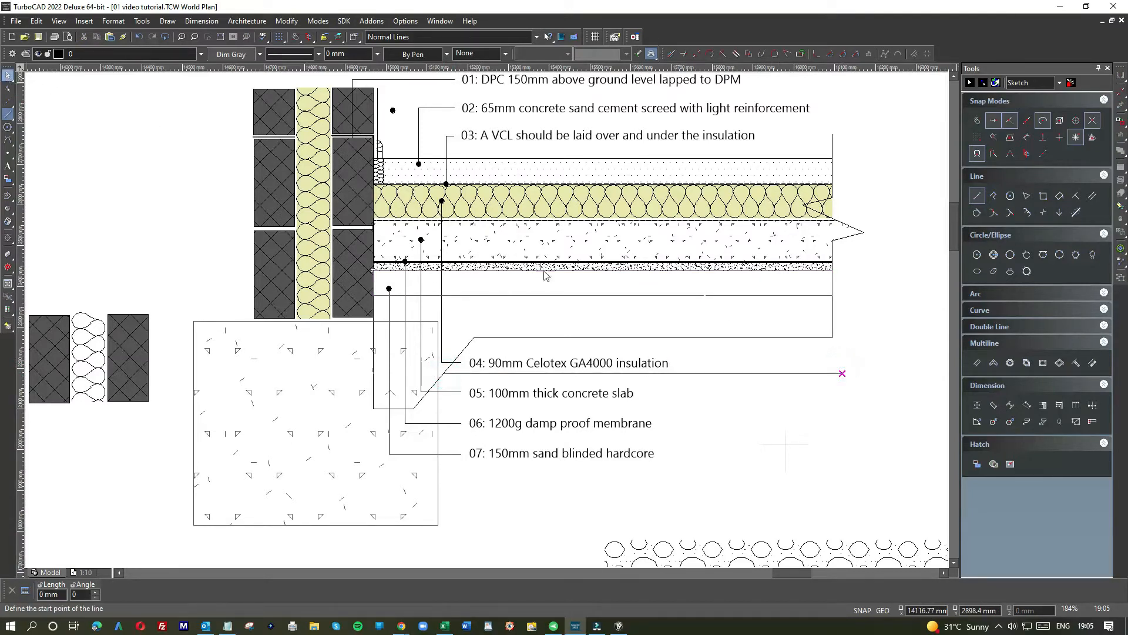
# - Stretch the rectangle's lower edge down to the guide line, making it about 252 mm deep, and delete the guide line
pyautogui.press('space')
pyautogui.click(590, 294)
pyautogui.click(600, 295)
pyautogui.moveTo(586, 364); pyautogui.dragTo(588, 374)
pyautogui.click(707, 385)
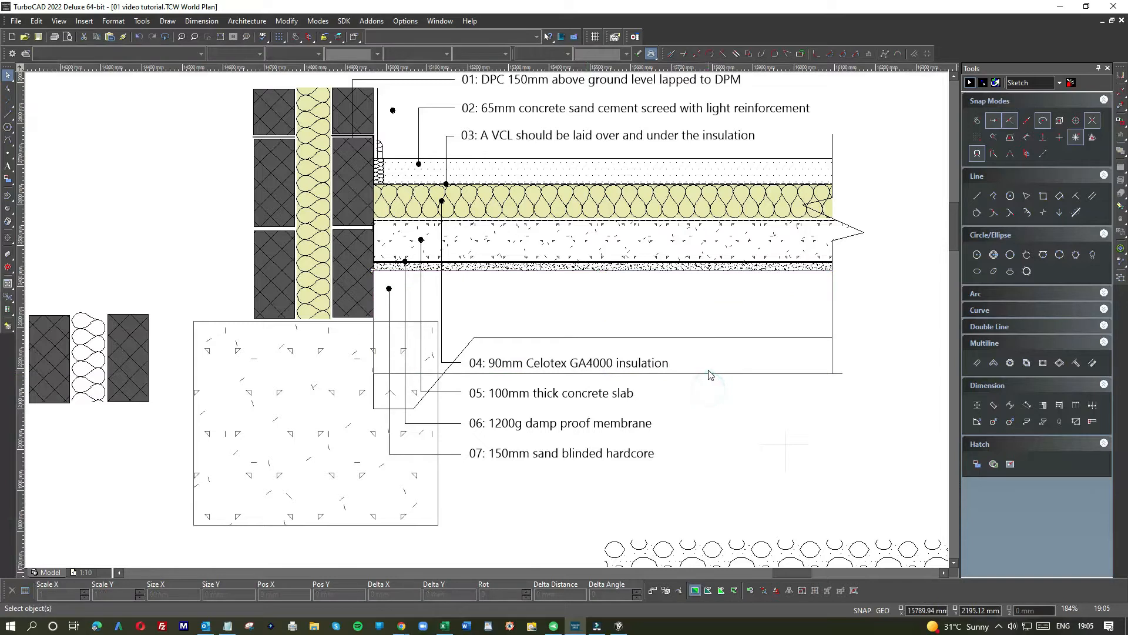
pyautogui.rightClick(710, 375)
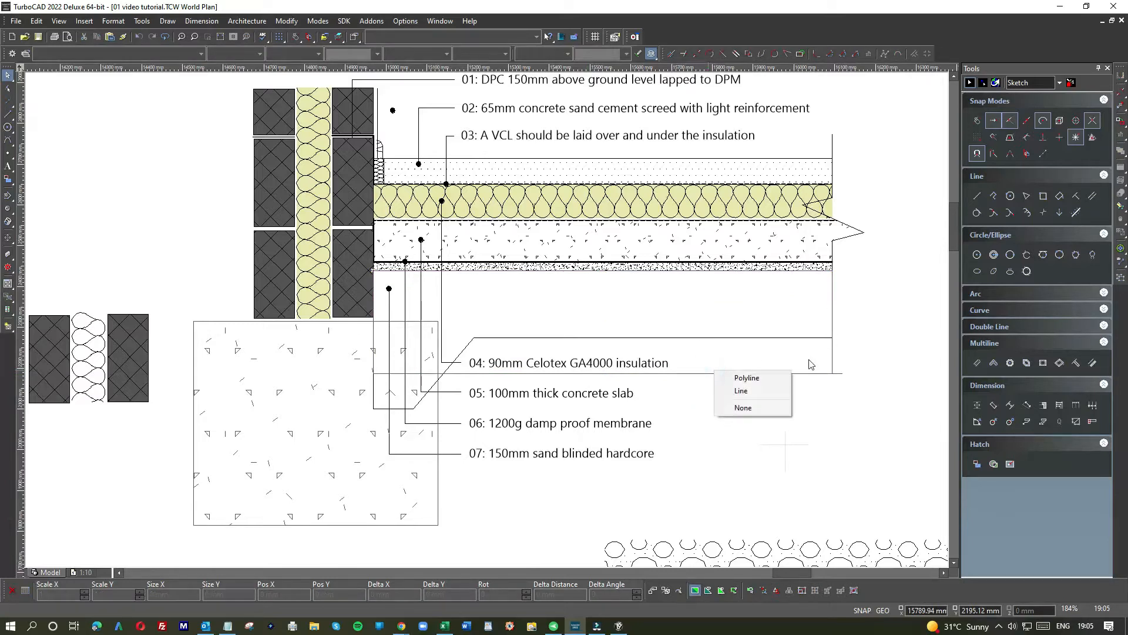
pyautogui.click(844, 376)
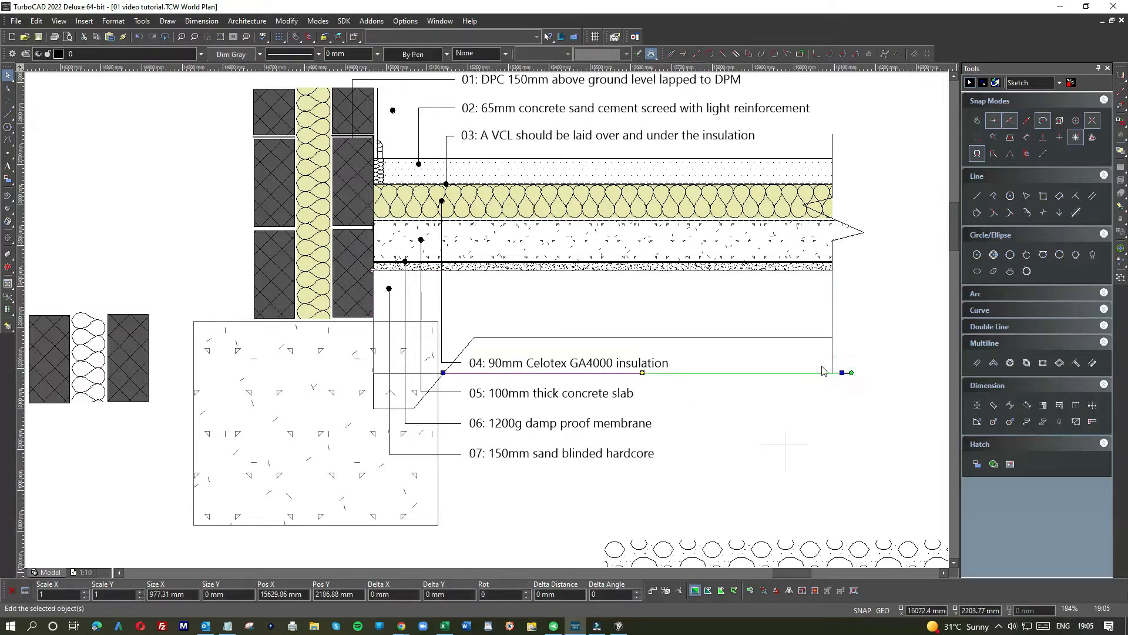
# - Fill the rectangle below the sand blinding with the HSBDR3E0 stone hatch pattern
pyautogui.click(706, 374)
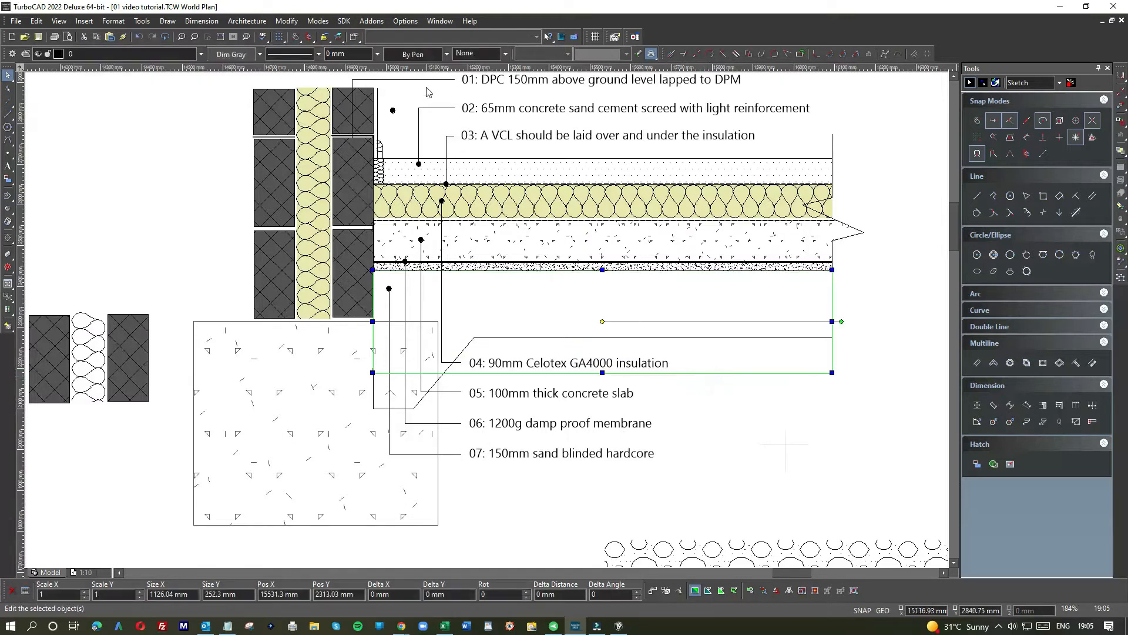
pyautogui.click(464, 54)
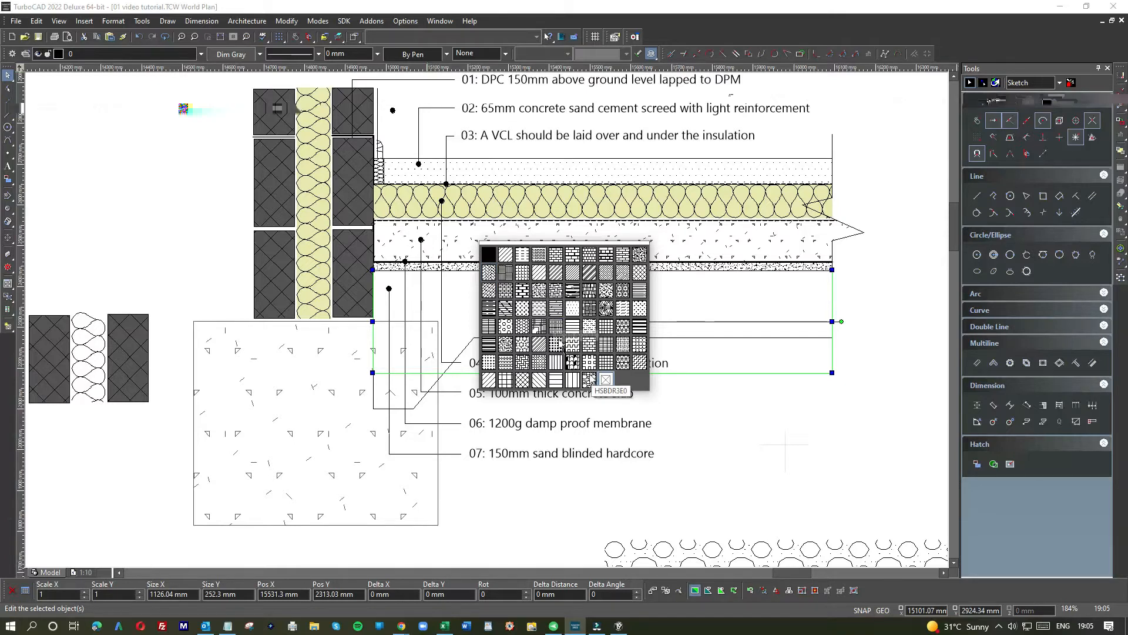
pyautogui.click(588, 379)
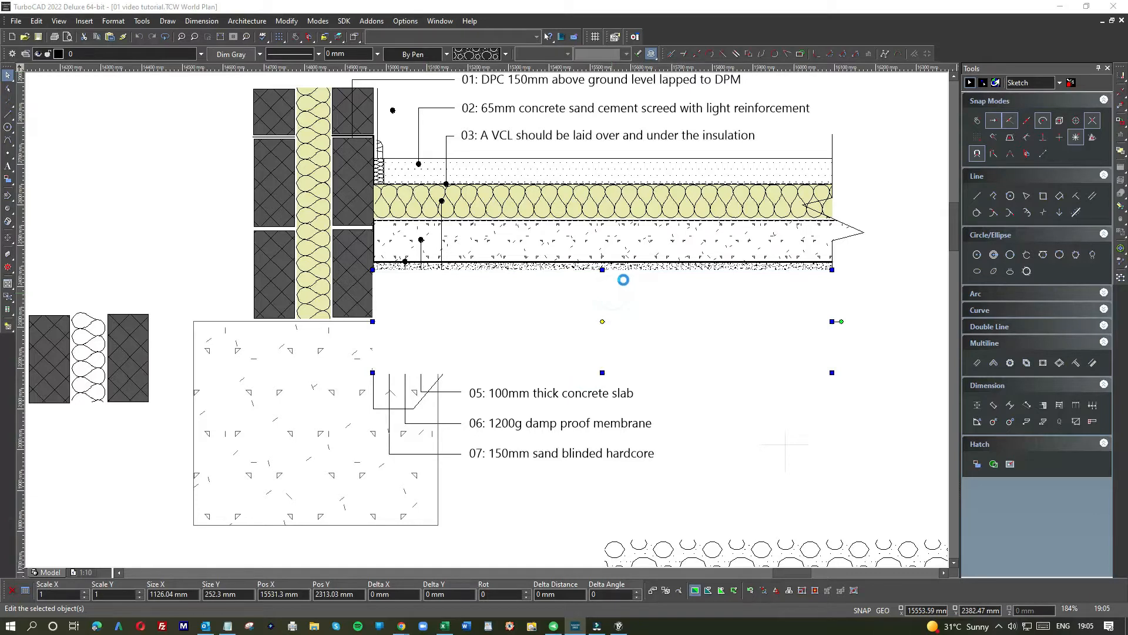
# - Check the old hardcore fill's brush settings and set the new rectangle's hatch scale to the same value, 5
pyautogui.doubleClick(624, 281)
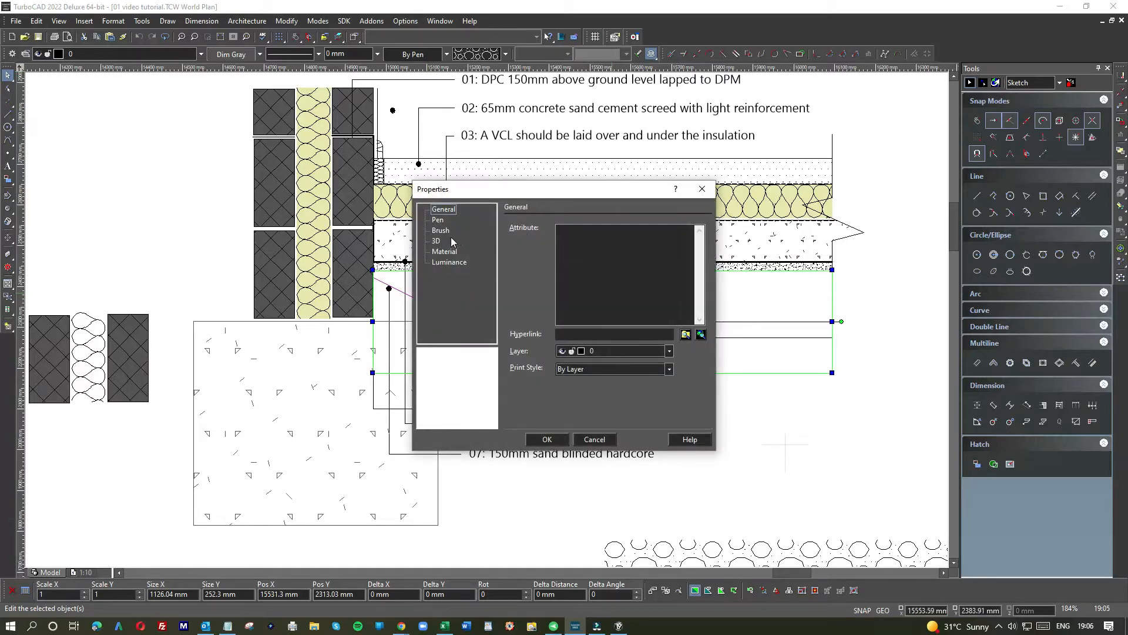
pyautogui.click(587, 438)
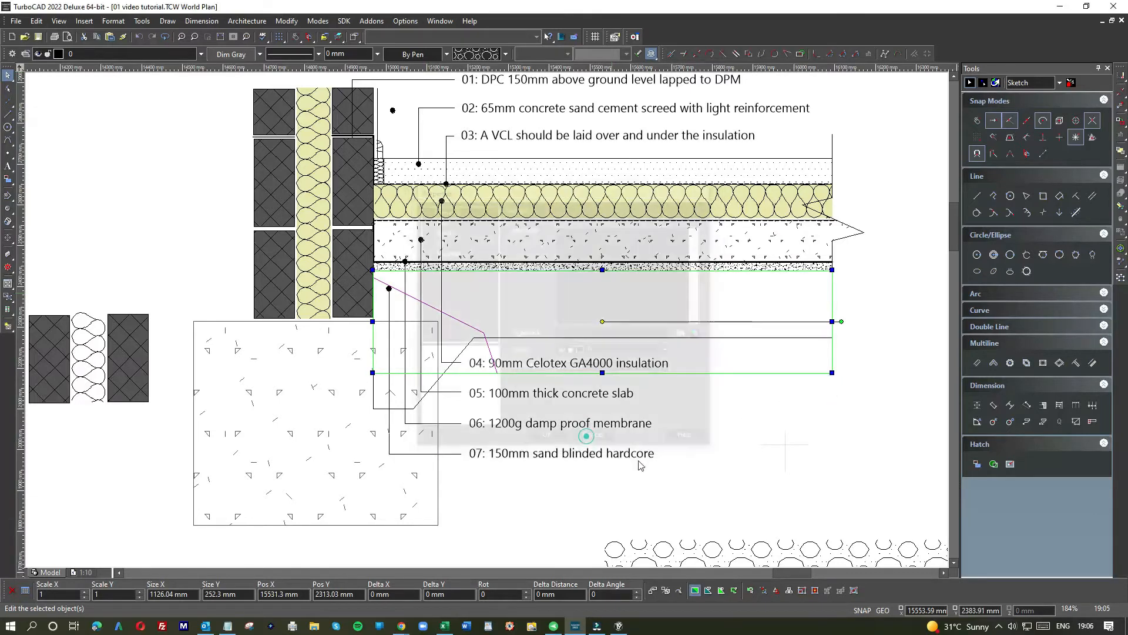
pyautogui.click(727, 553)
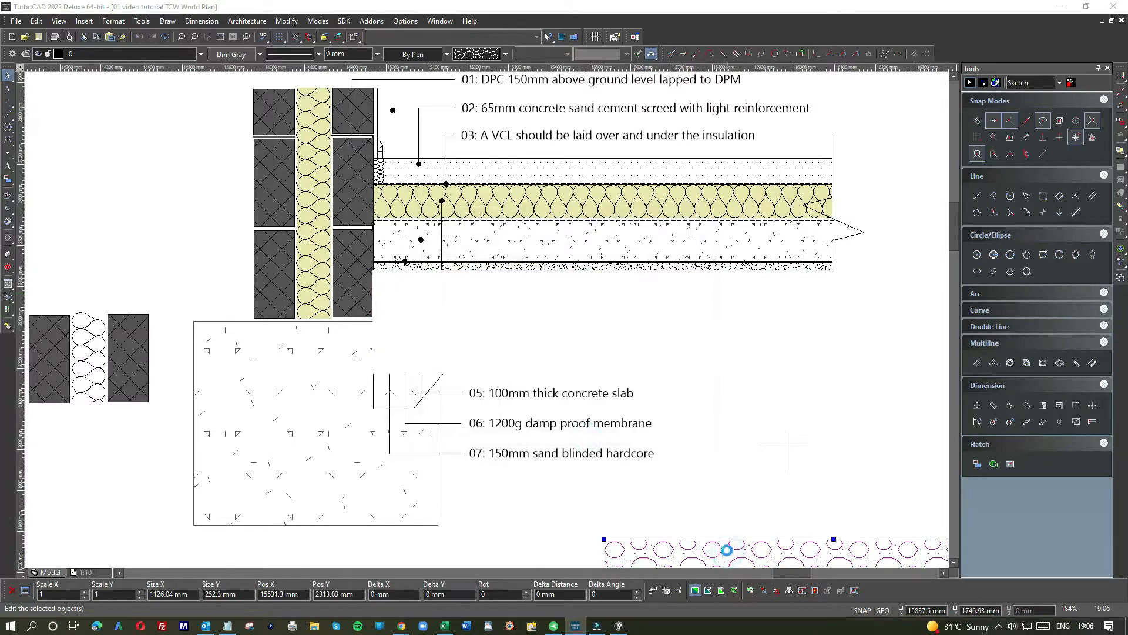
pyautogui.doubleClick(727, 552)
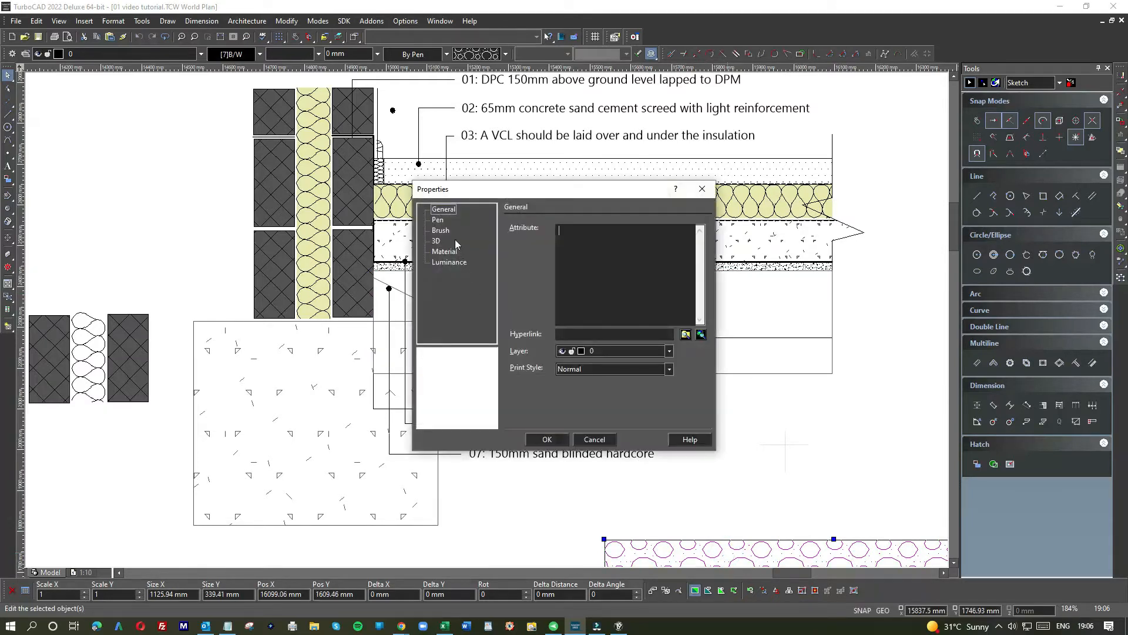
pyautogui.click(442, 231)
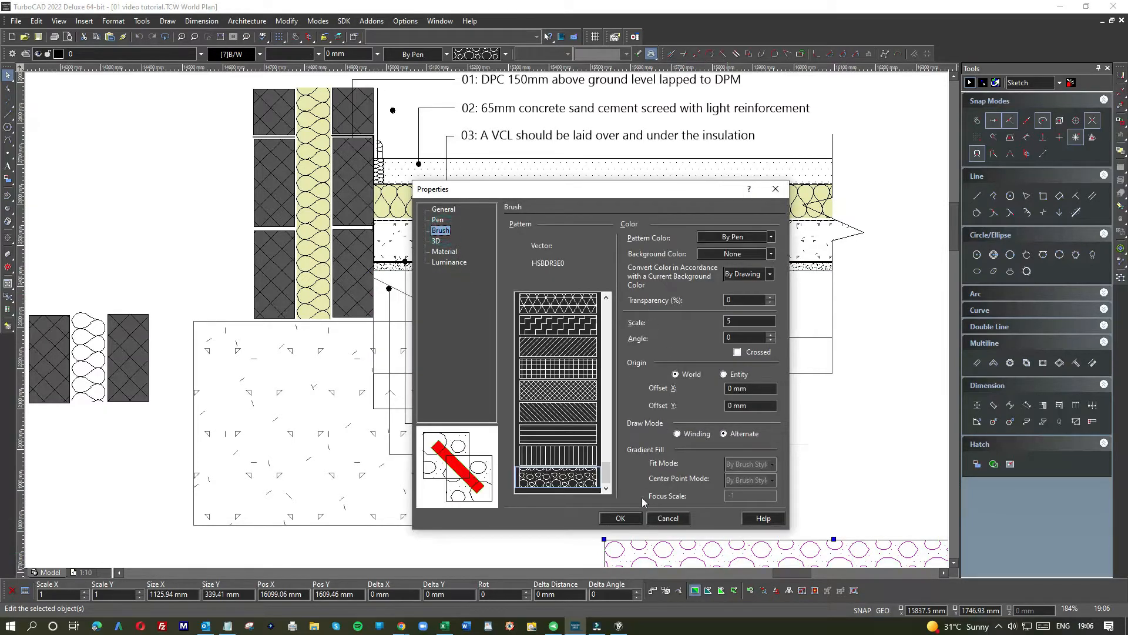
pyautogui.click(665, 518)
pyautogui.click(658, 334)
pyautogui.click(692, 346)
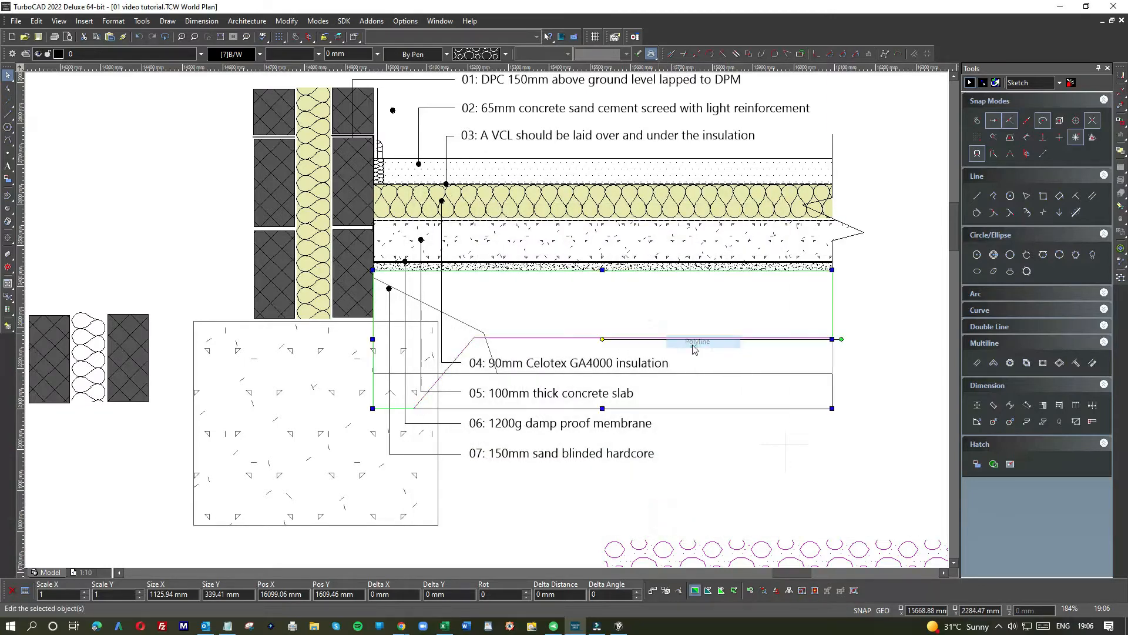
pyautogui.click(689, 312)
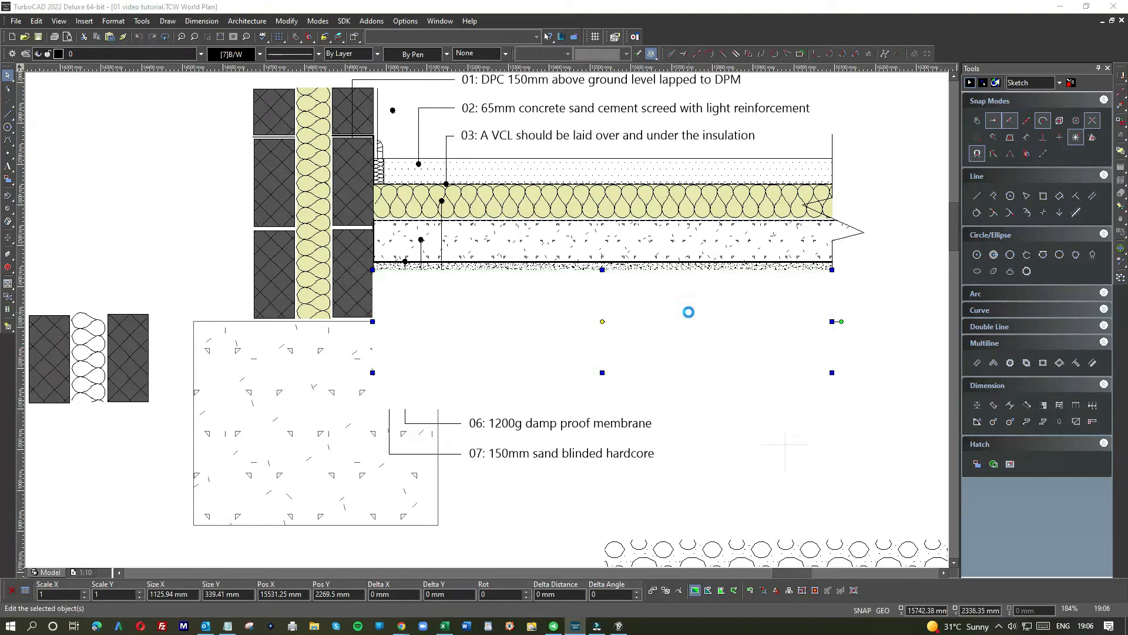
pyautogui.doubleClick(689, 312)
pyautogui.click(441, 230)
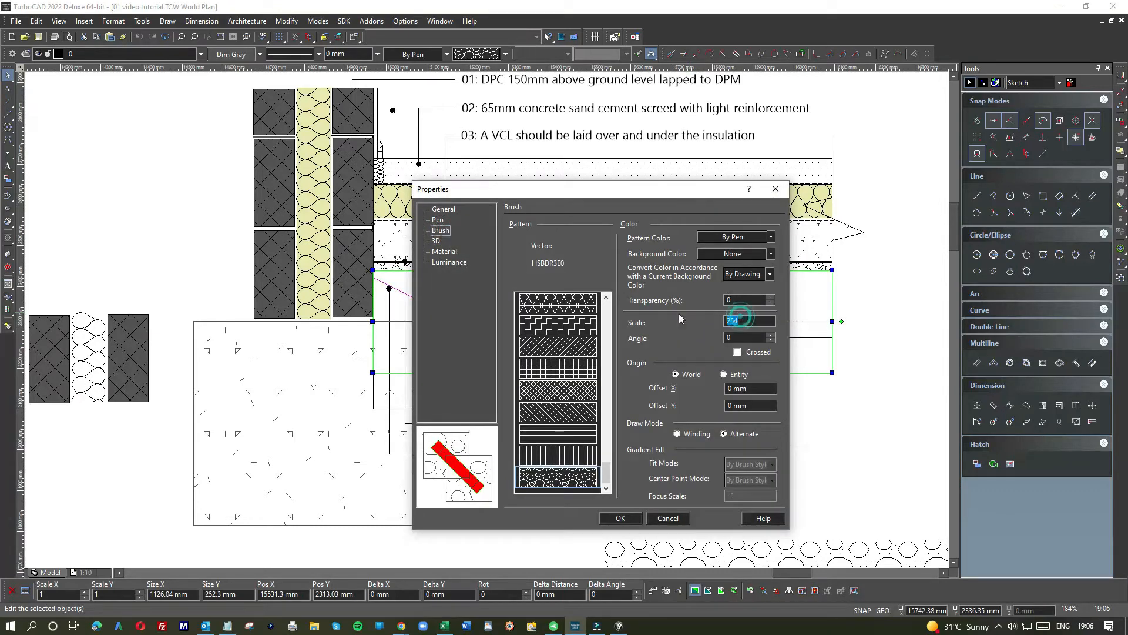
pyautogui.press('Return')
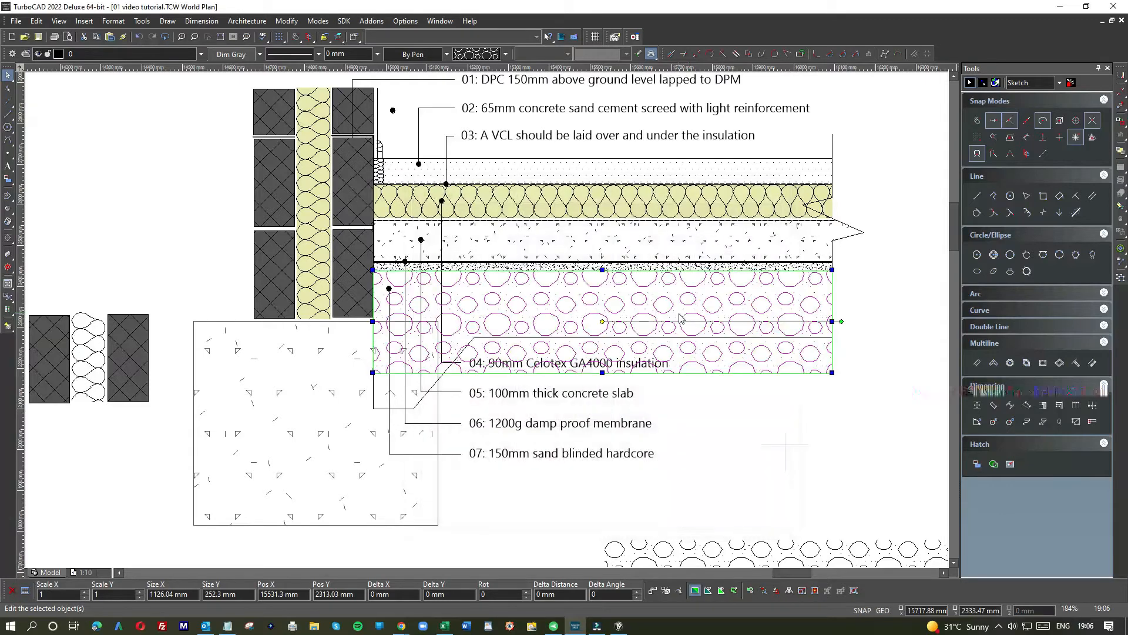
pyautogui.click(732, 453)
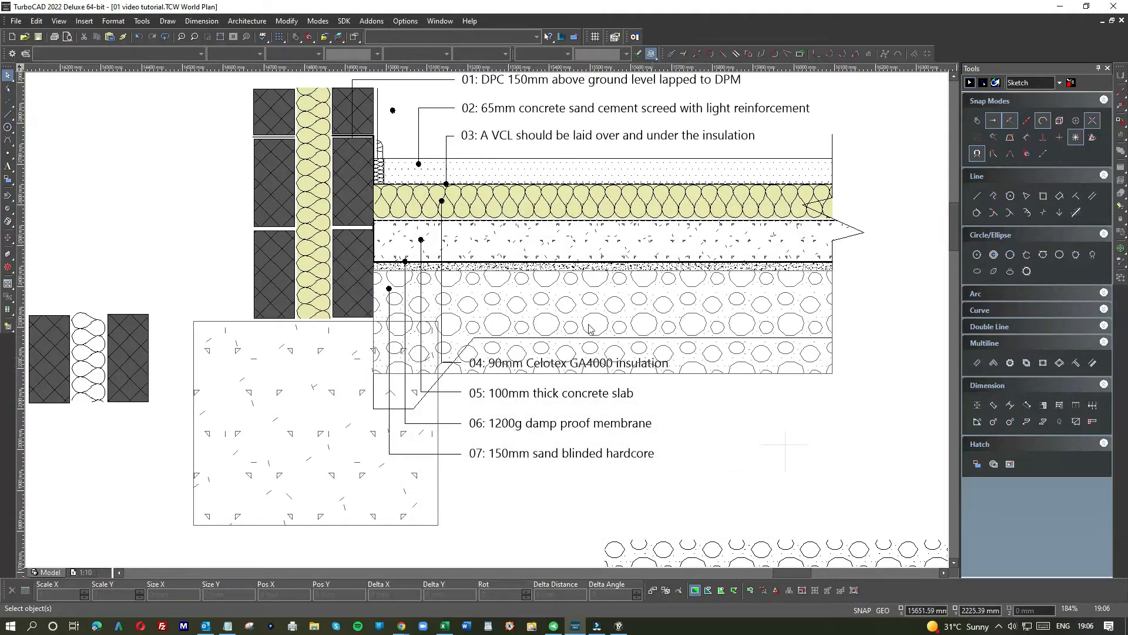
# - Change the line pattern of the new hardcore rectangle's outline to the blank-looking style used by the old stone fill
pyautogui.click(775, 363)
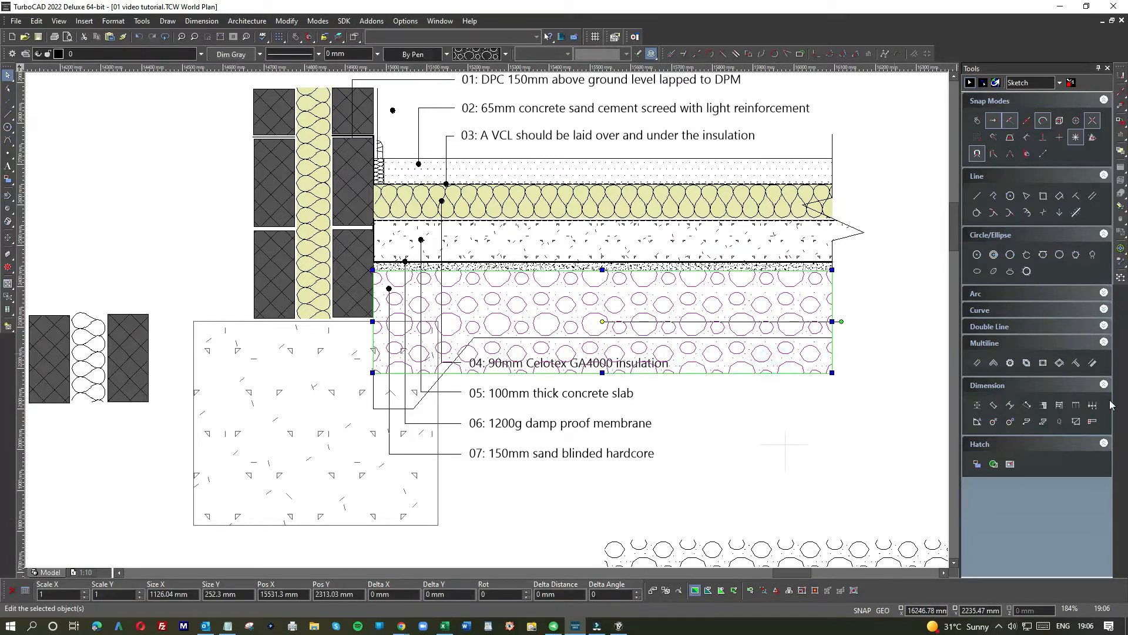
pyautogui.click(1120, 275)
pyautogui.click(810, 390)
pyautogui.click(823, 375)
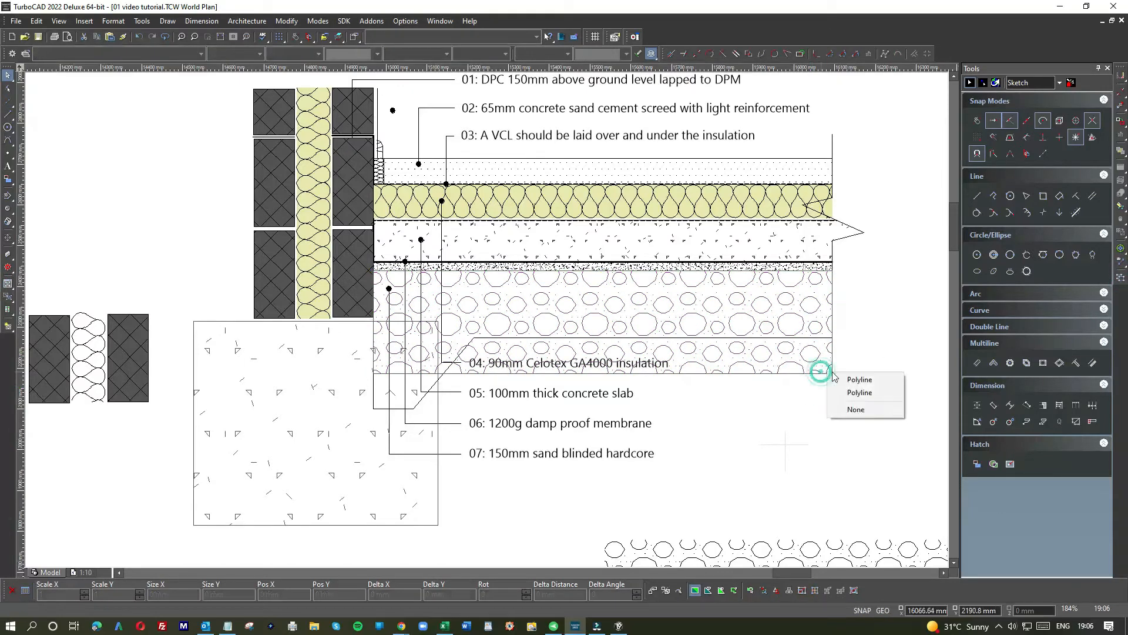
pyautogui.click(859, 372)
pyautogui.click(770, 393)
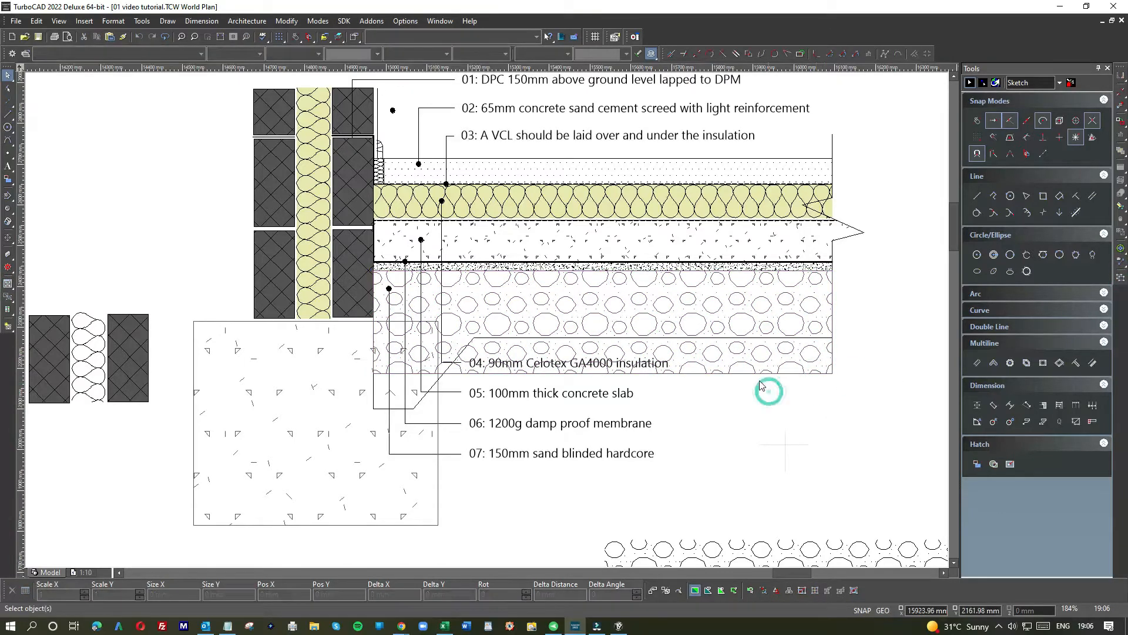
pyautogui.click(735, 380)
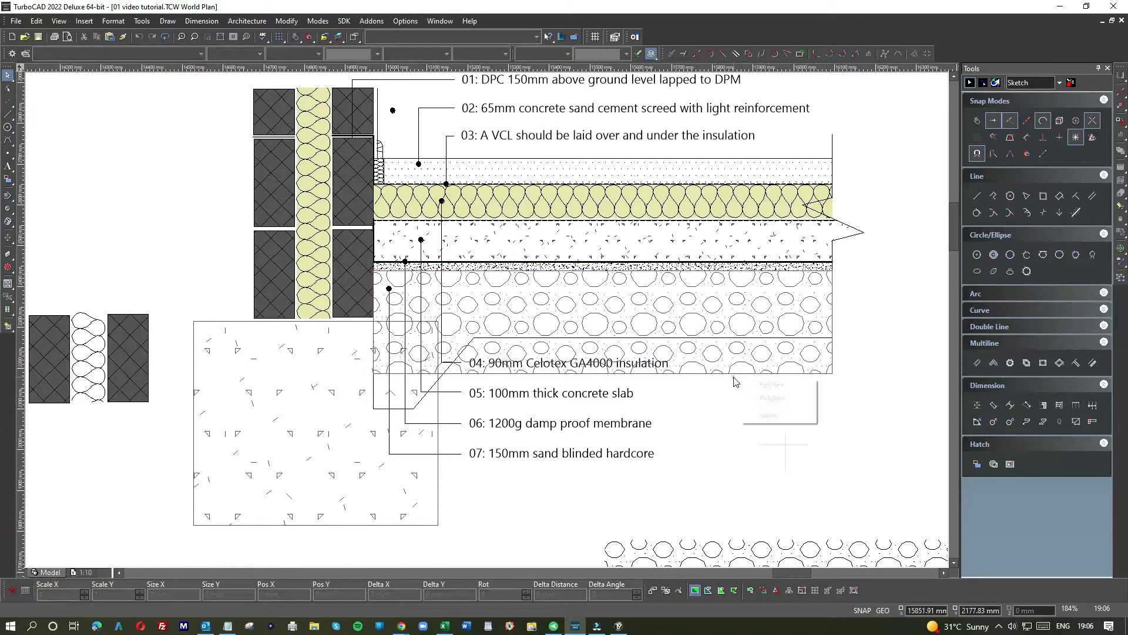
pyautogui.click(770, 398)
pyautogui.click(294, 54)
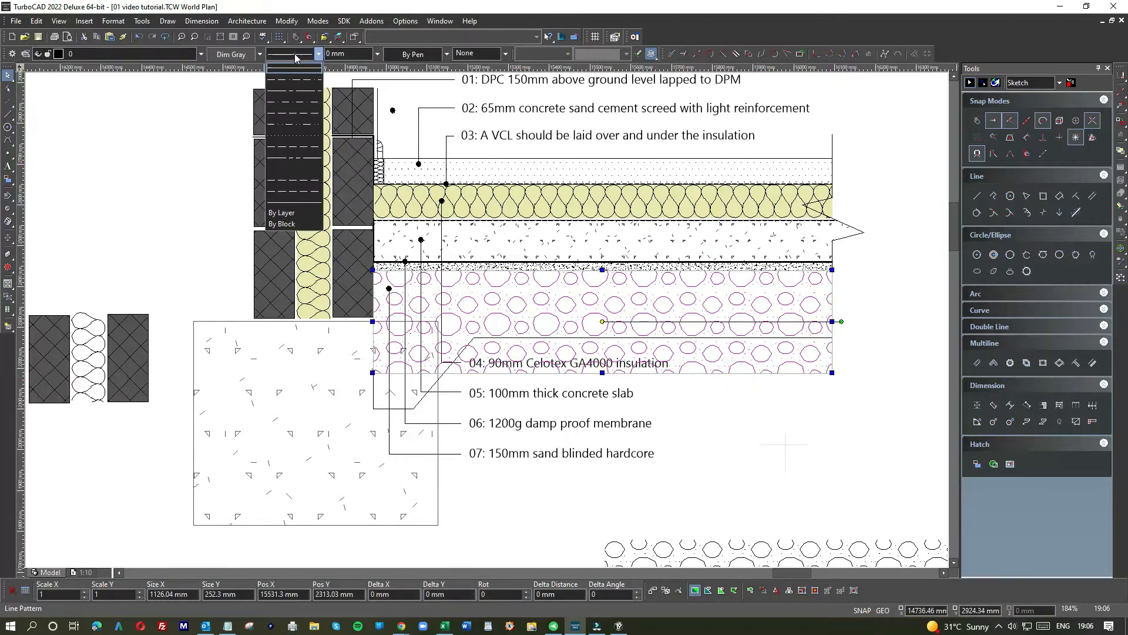
pyautogui.click(291, 167)
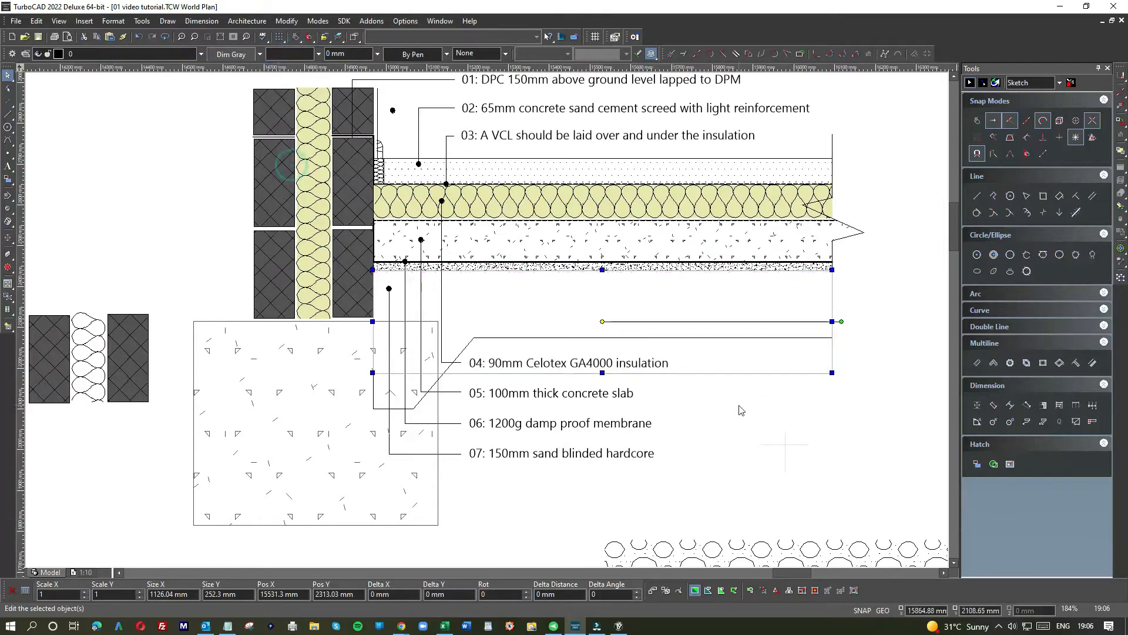
# - Undo the last line pattern change on the new hardcore rectangle
pyautogui.click(676, 379)
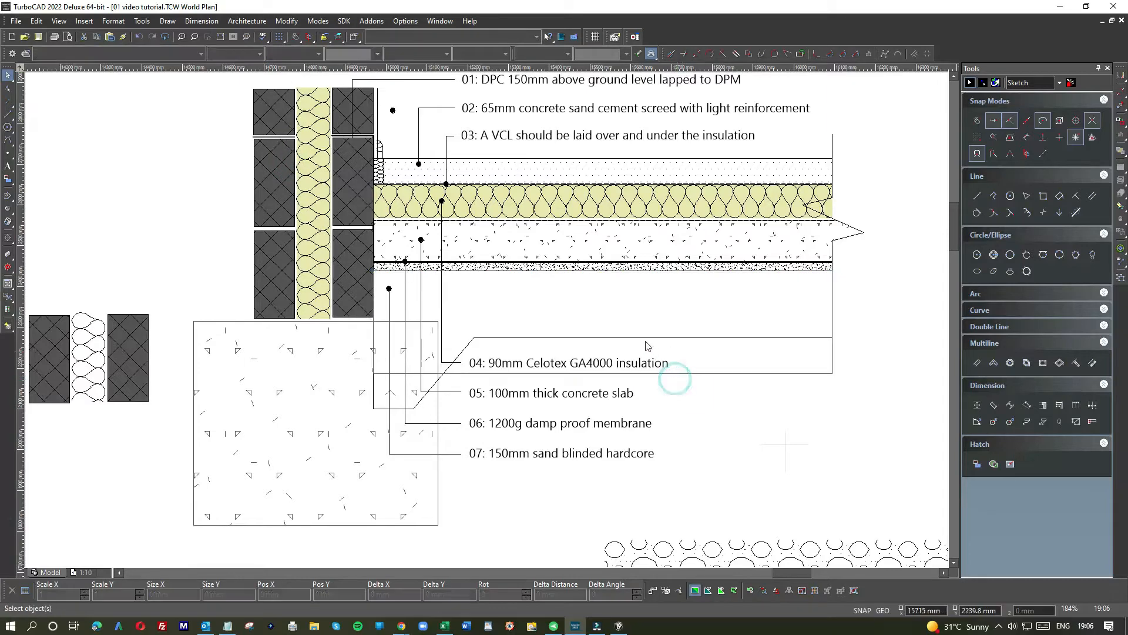
pyautogui.click(761, 375)
pyautogui.click(796, 390)
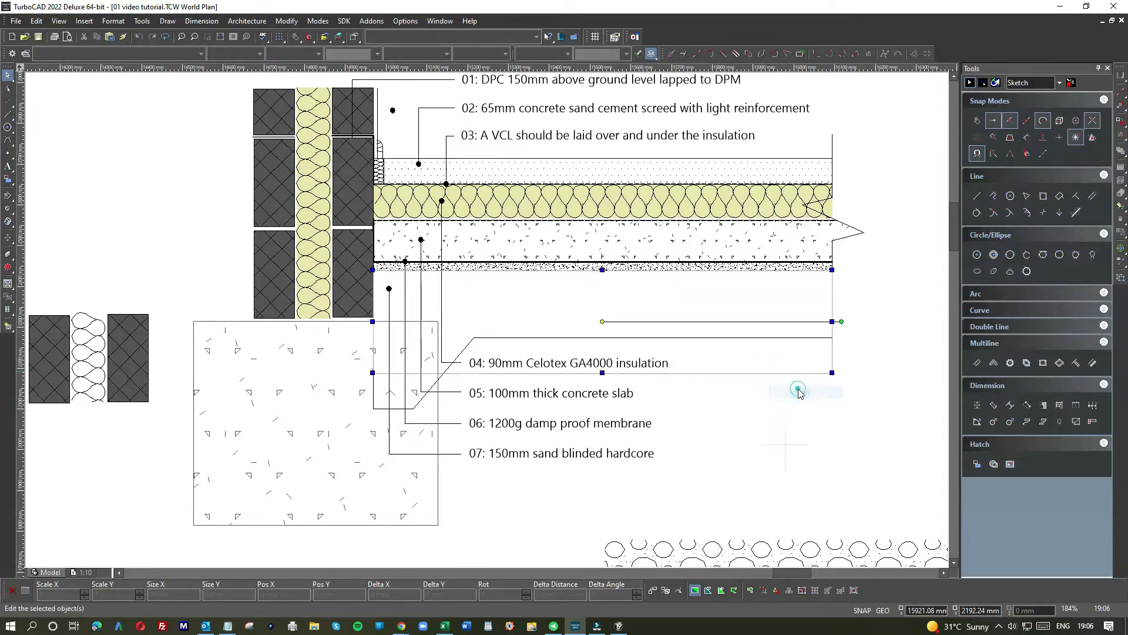
pyautogui.click(738, 389)
pyautogui.scroll(1, 704, 384)
pyautogui.scroll(-1, 487, 323)
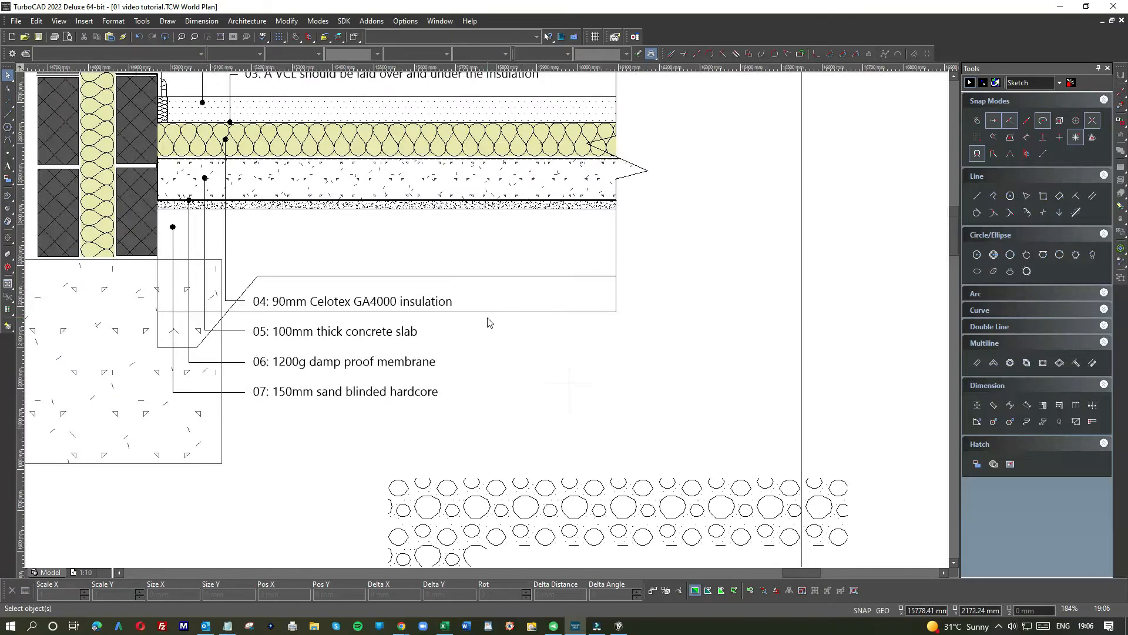
pyautogui.click(139, 37)
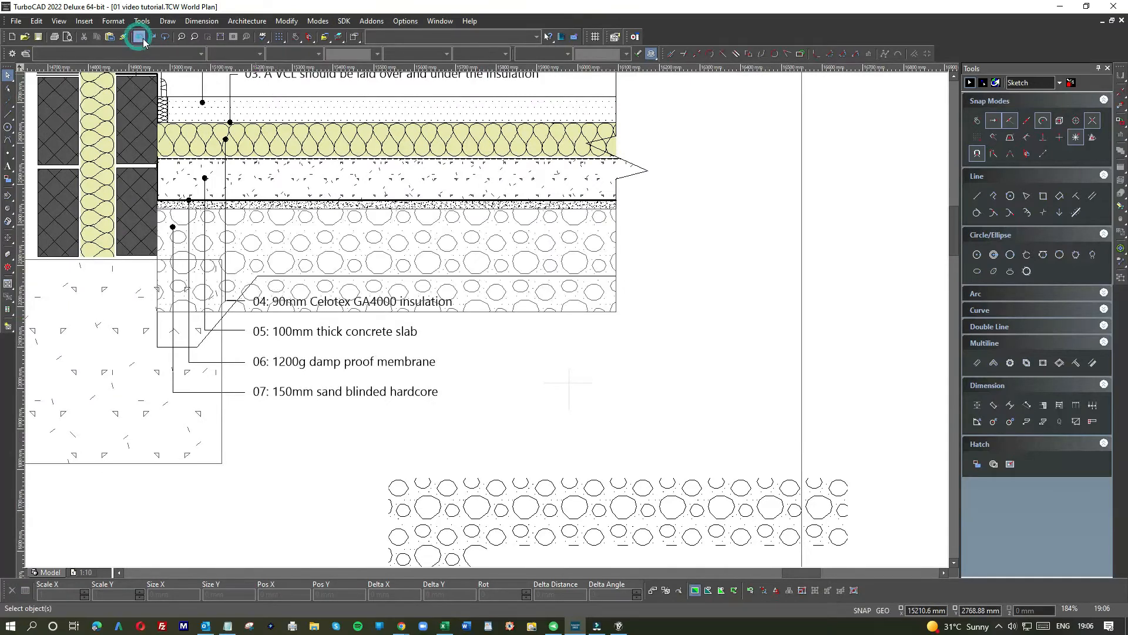
# - Change the new hardcore rectangle's outline to another blank-looking line pattern that hides the border but keeps the stone hatch
pyautogui.click(545, 308)
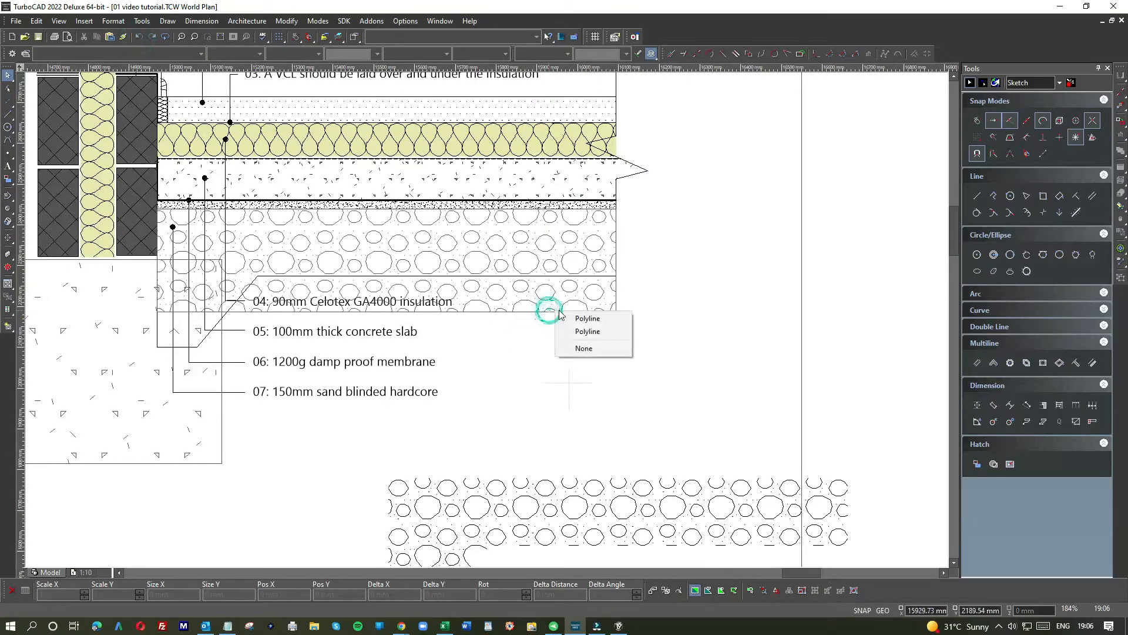
pyautogui.click(574, 318)
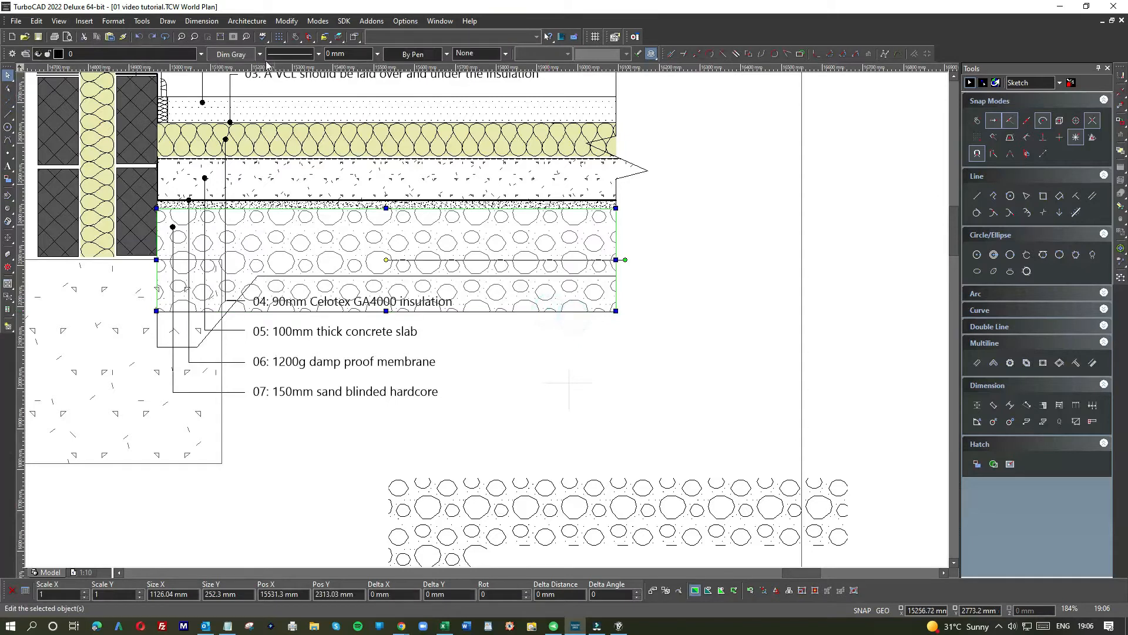
pyautogui.click(273, 56)
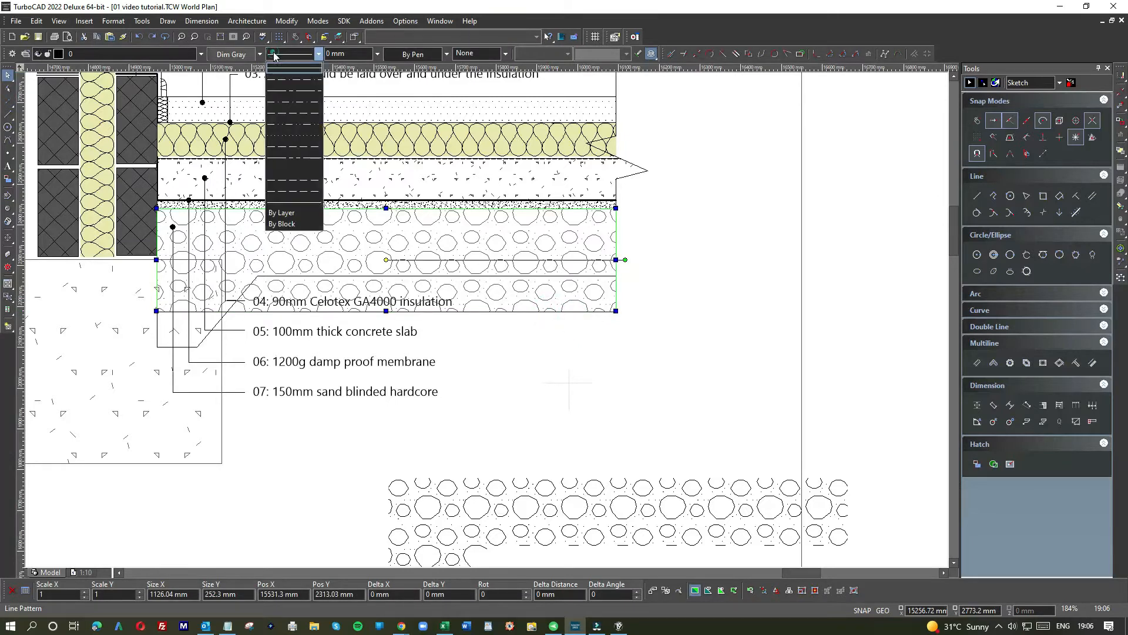
pyautogui.click(292, 169)
pyautogui.click(482, 351)
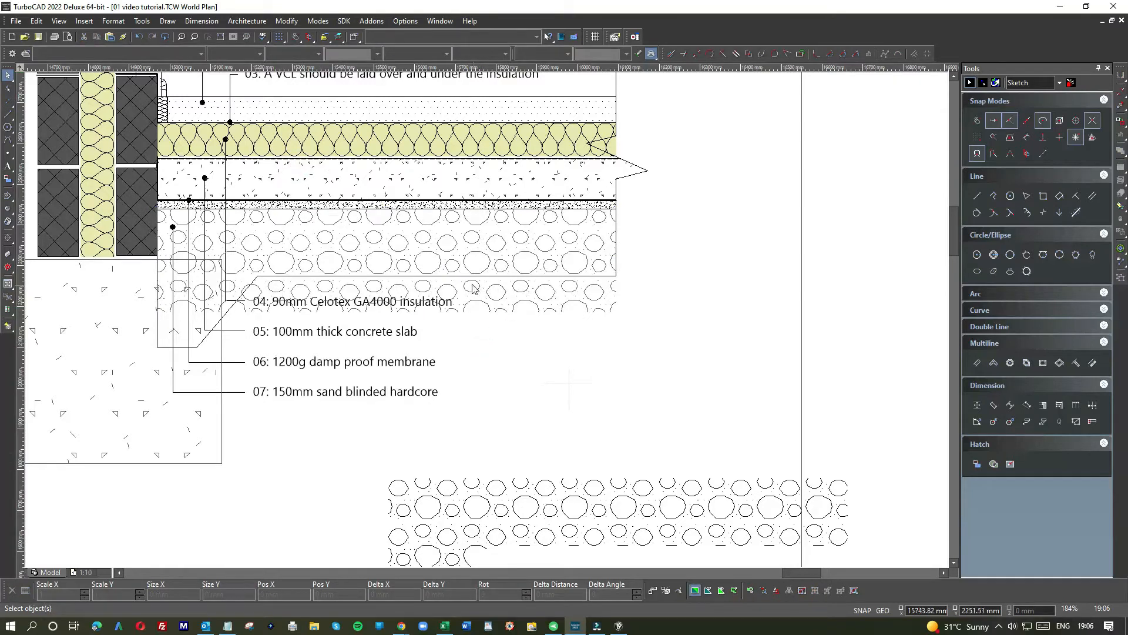
# - Explode the new hardcore rectangle so its stone hatch becomes separate editable lines
pyautogui.click(462, 276)
pyautogui.click(610, 291)
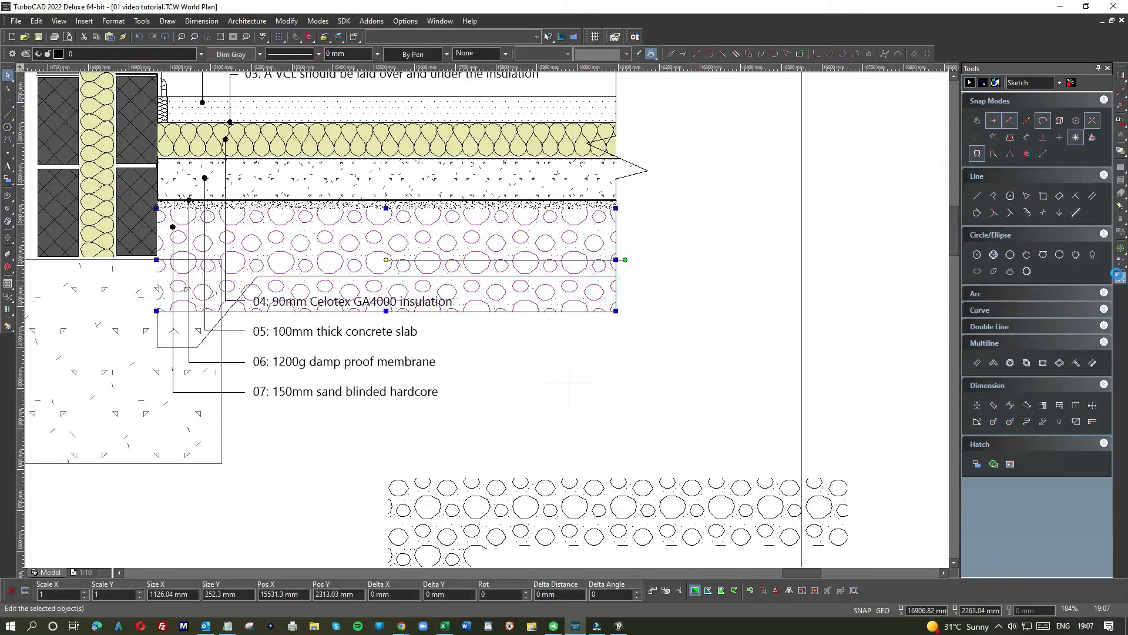
pyautogui.click(1117, 274)
pyautogui.click(696, 338)
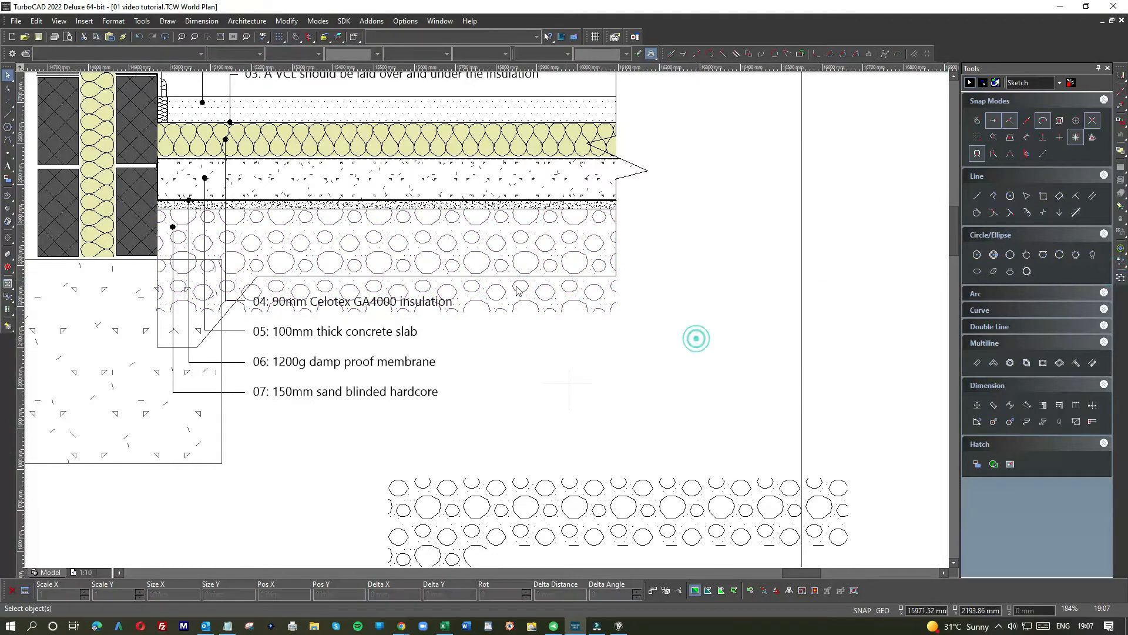
# - Delete the exploded stones lying below the horizontal underside line of the hardcore layer
pyautogui.moveTo(464, 276)
pyautogui.mouseDown()
pyautogui.moveTo(647, 327)
pyautogui.moveTo(636, 320)
pyautogui.mouseUp()
pyautogui.press('Delete')
pyautogui.moveTo(345, 280); pyautogui.dragTo(503, 325)
pyautogui.press('Delete')
pyautogui.moveTo(252, 267)
pyautogui.mouseDown()
pyautogui.moveTo(379, 281)
pyautogui.moveTo(383, 327)
pyautogui.mouseUp()
pyautogui.press('Delete')
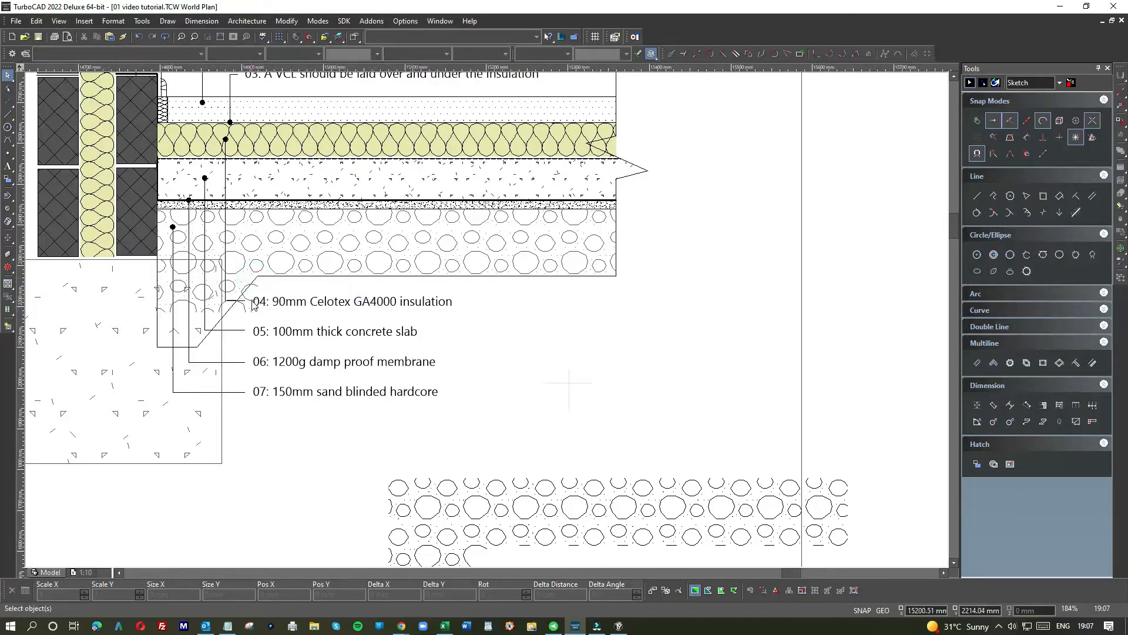
# - Delete the remaining stone lines outside the hardcore's sloped edge near the note 04 text
pyautogui.scroll(4, 253, 304)
pyautogui.moveTo(519, 264); pyautogui.dragTo(475, 234)
pyautogui.press('Delete')
pyautogui.moveTo(517, 326); pyautogui.dragTo(442, 293)
pyautogui.press('Delete')
# - Delete the small stone segment lying across the sloped hardcore edge beside the note 04 leader
pyautogui.click(453, 324)
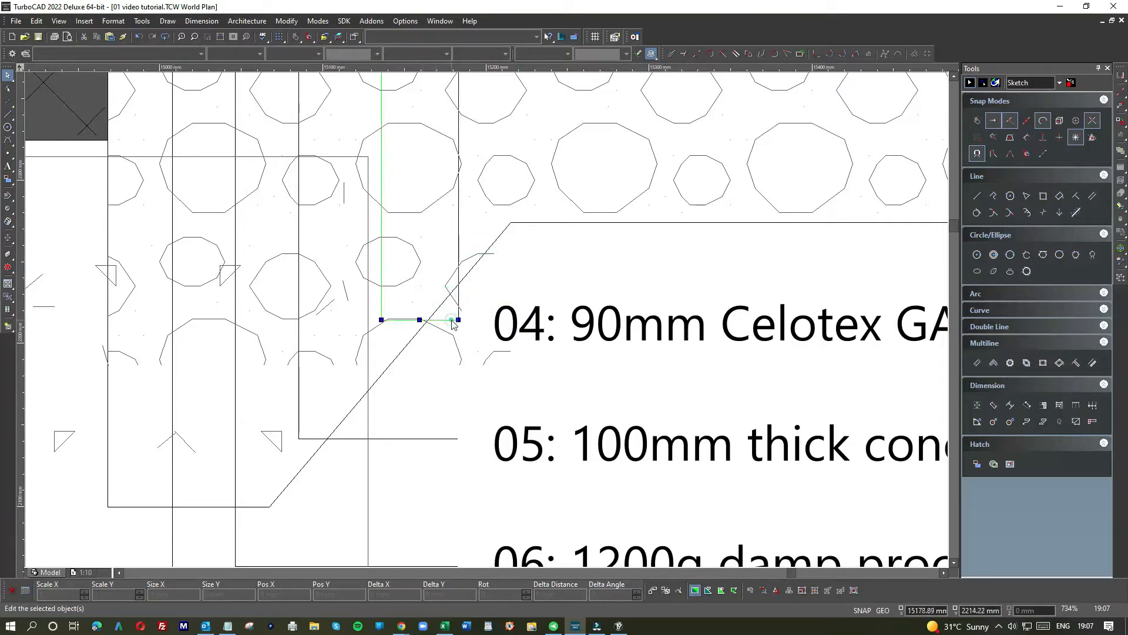
pyautogui.click(470, 330)
pyautogui.click(433, 336)
pyautogui.moveTo(432, 328); pyautogui.dragTo(523, 387)
pyautogui.click(457, 308)
pyautogui.click(452, 297)
pyautogui.click(453, 300)
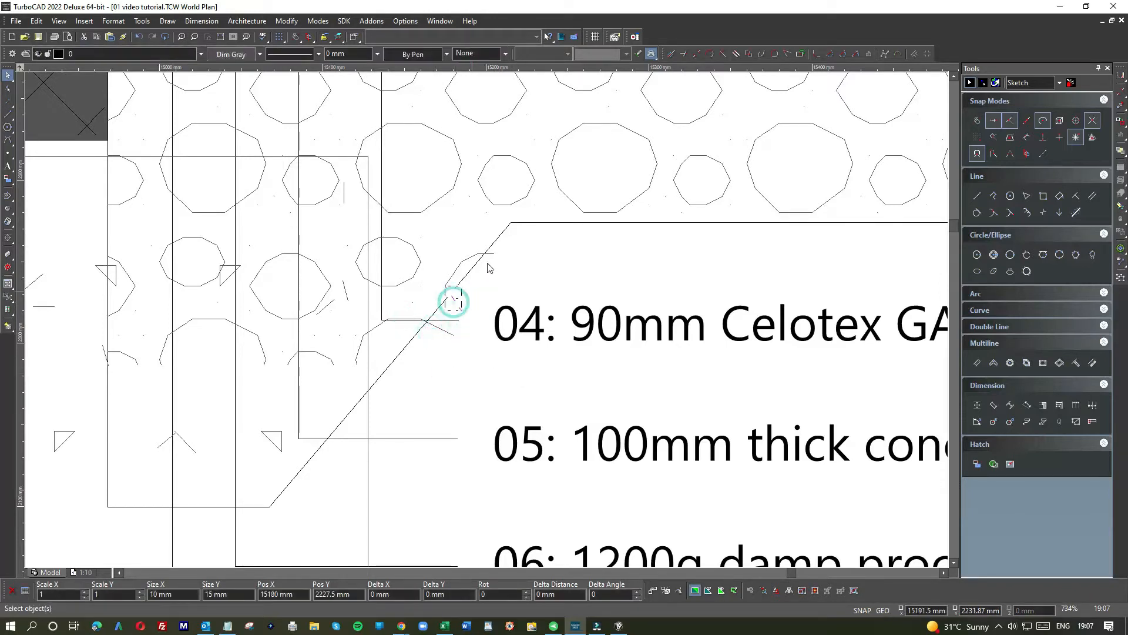
# - Delete the remaining stone segments that protrude past the hardcore's sloped edge
pyautogui.click(493, 254)
pyautogui.press('Escape')
pyautogui.scroll(-2, 488, 306)
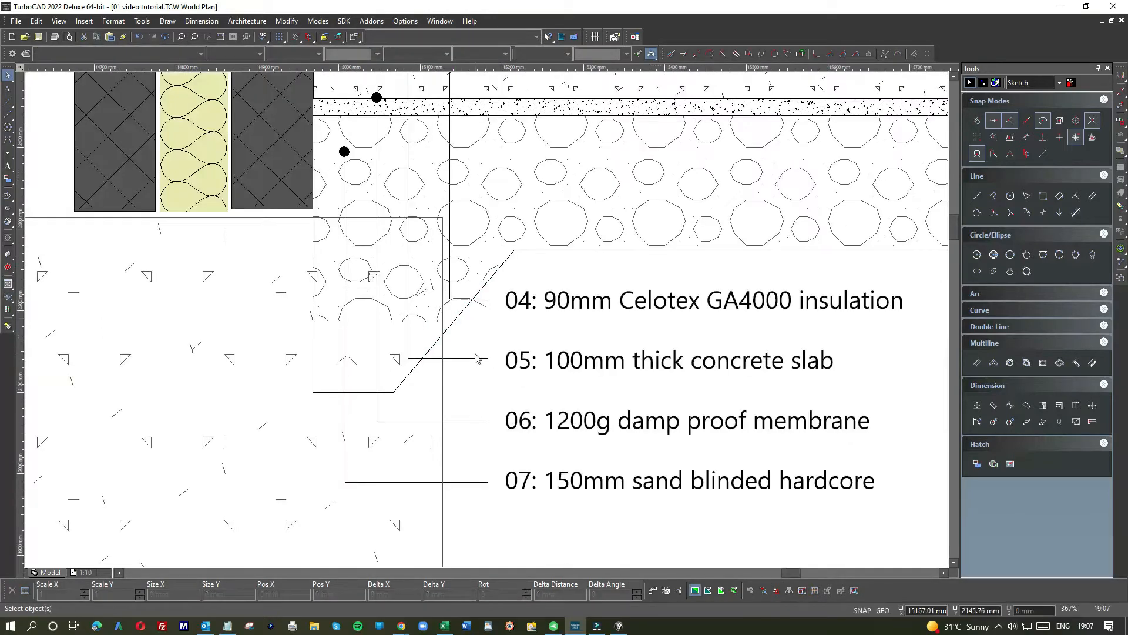
pyautogui.scroll(4, 475, 310)
pyautogui.click(515, 317)
pyautogui.press('Escape')
pyautogui.scroll(-4, 489, 323)
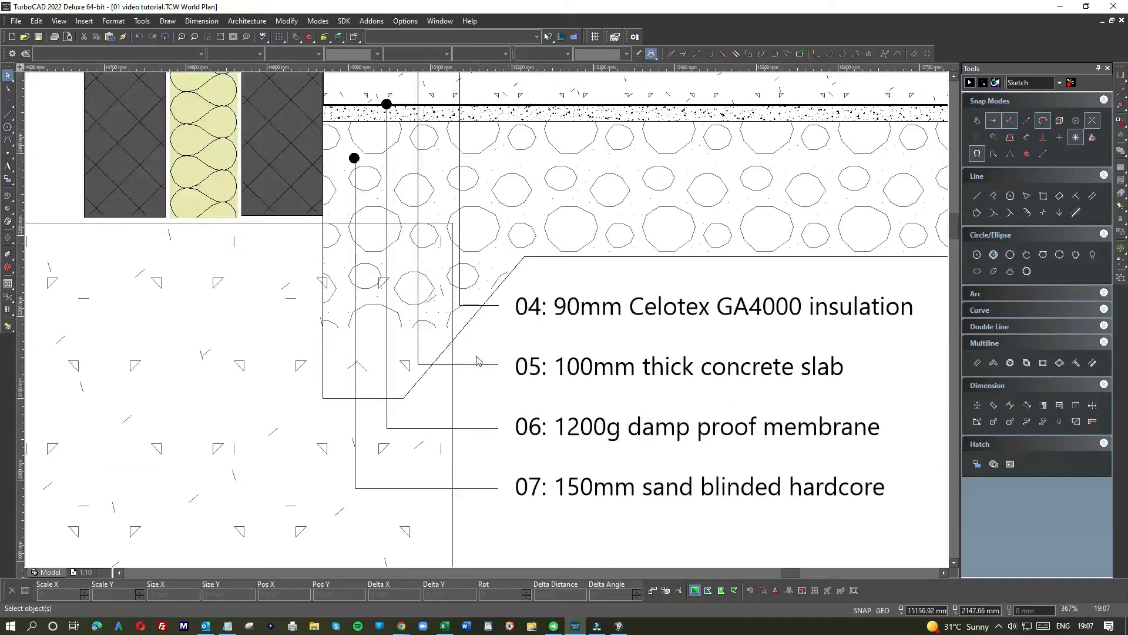
# - Delete the stone segments just below the trench foundation's top edge where the hardcore overlaps it
pyautogui.scroll(-2, 493, 334)
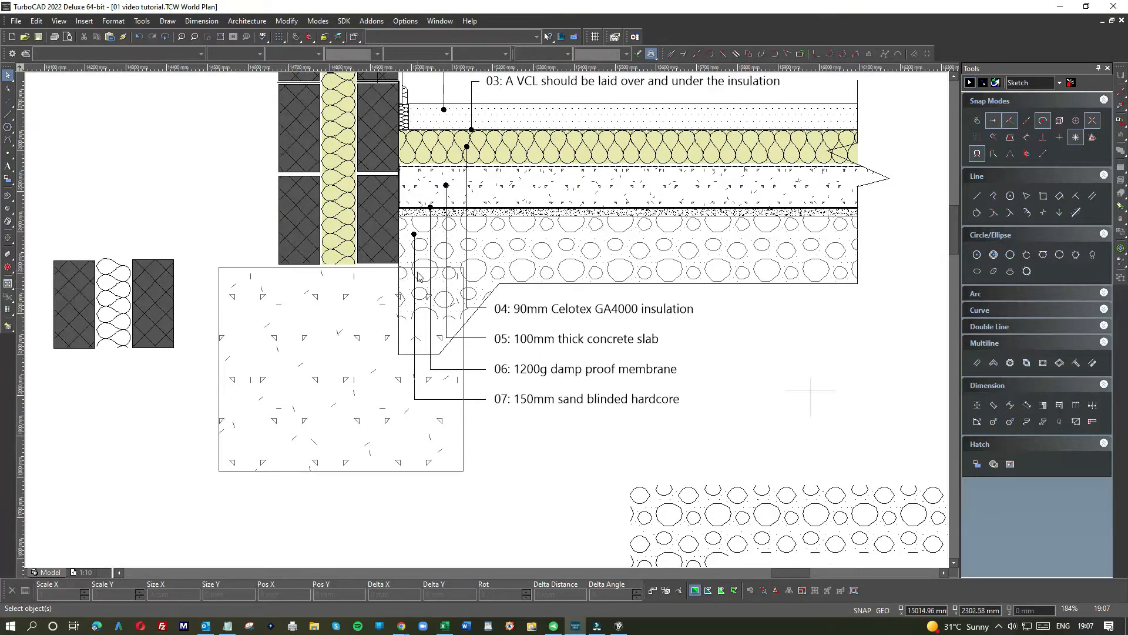
pyautogui.scroll(2, 418, 276)
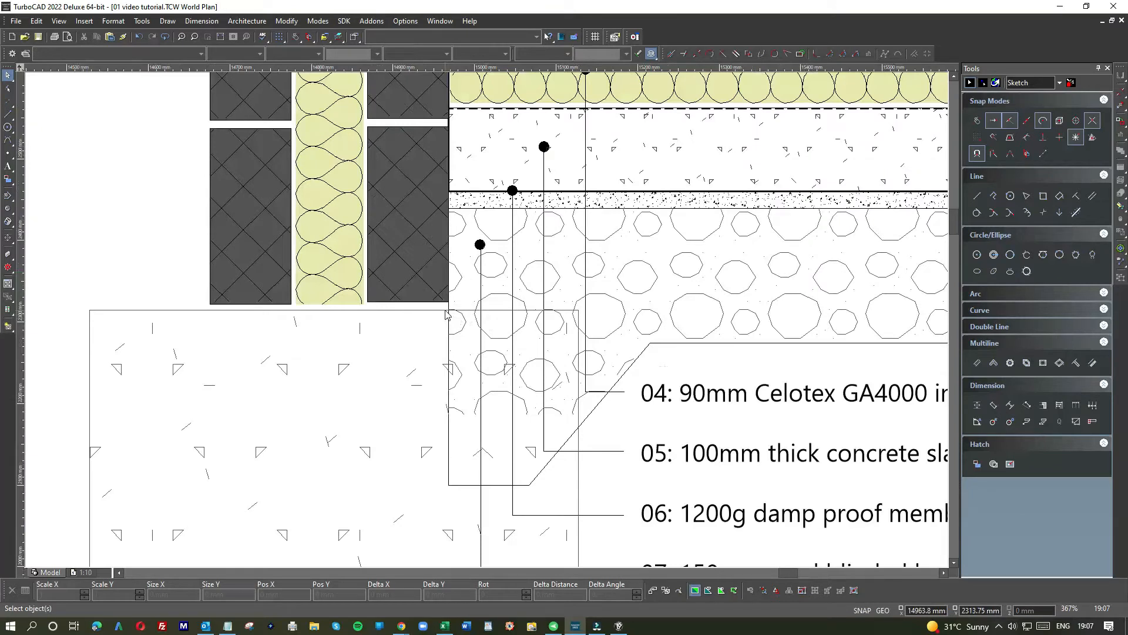
pyautogui.moveTo(445, 308); pyautogui.dragTo(468, 338)
pyautogui.press('Delete')
pyautogui.moveTo(473, 312); pyautogui.dragTo(534, 346)
pyautogui.press('Delete')
pyautogui.moveTo(519, 295); pyautogui.dragTo(575, 347)
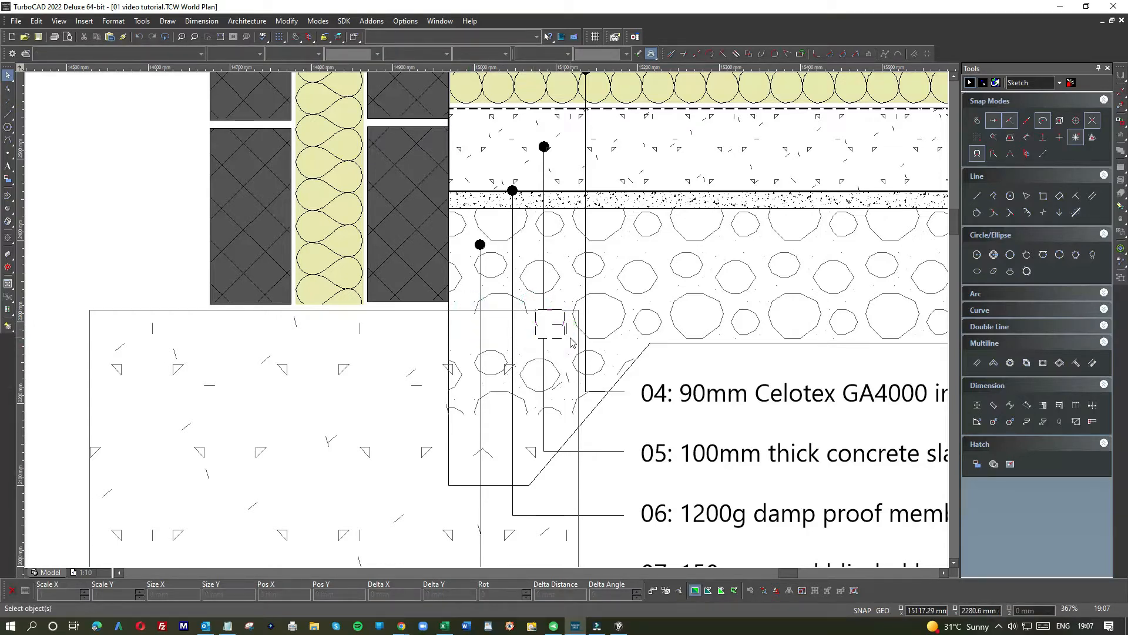
# - Shorten both open ends of the cut stone outline so they finish on the foundation's top edge
pyautogui.scroll(5, 523, 328)
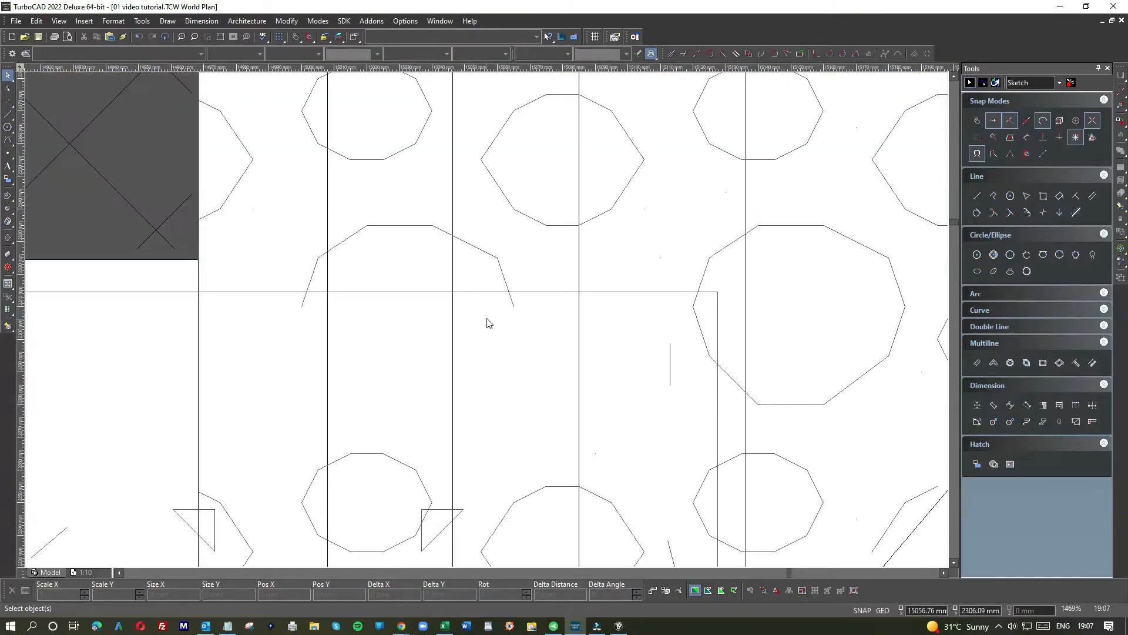
pyautogui.click(508, 283)
pyautogui.moveTo(511, 305); pyautogui.dragTo(508, 291)
pyautogui.click(311, 279)
pyautogui.moveTo(302, 306); pyautogui.dragTo(306, 291)
# - Delete the short slanted segment of the large stone that falls inside the foundation's upper inner corner
pyautogui.click(670, 354)
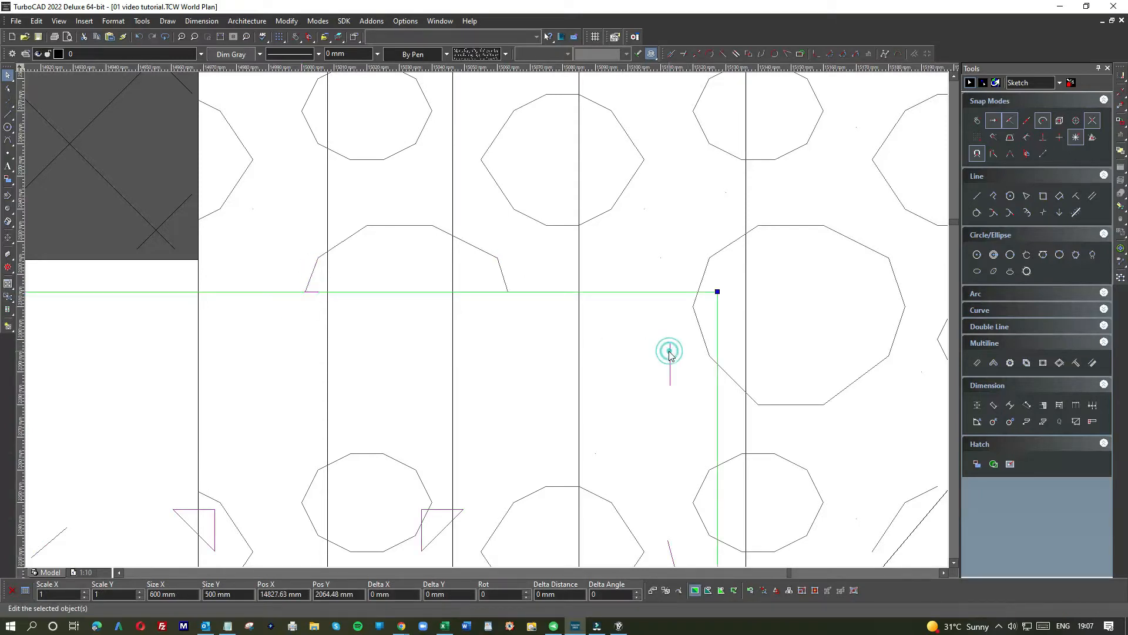
pyautogui.click(667, 366)
pyautogui.click(643, 248)
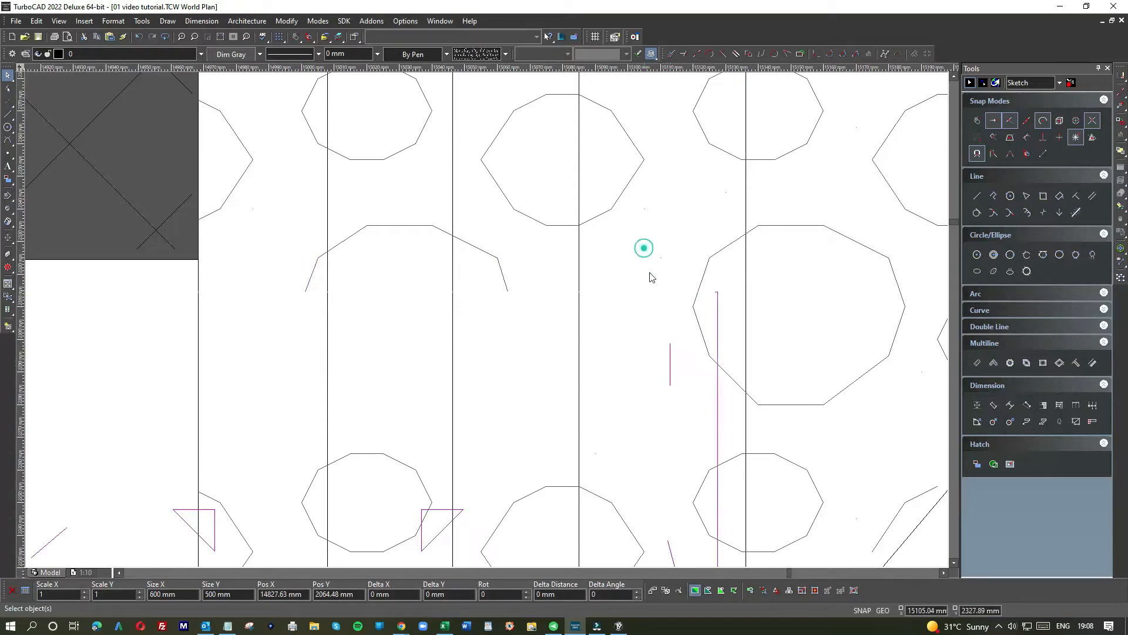
pyautogui.click(650, 329)
pyautogui.click(691, 328)
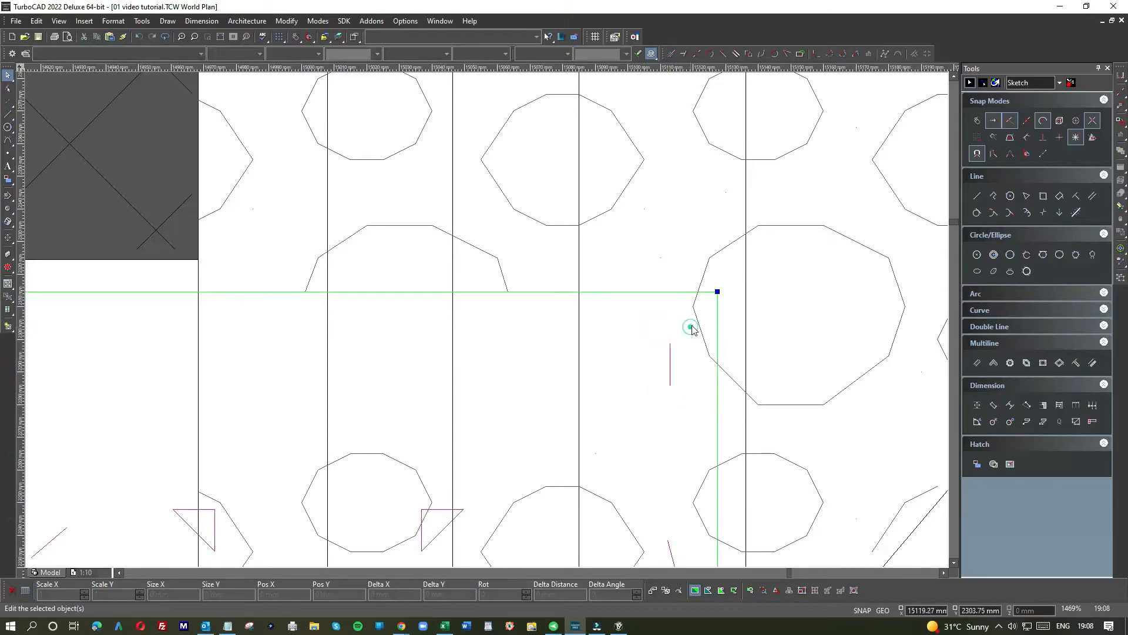
pyautogui.click(696, 323)
pyautogui.click(727, 347)
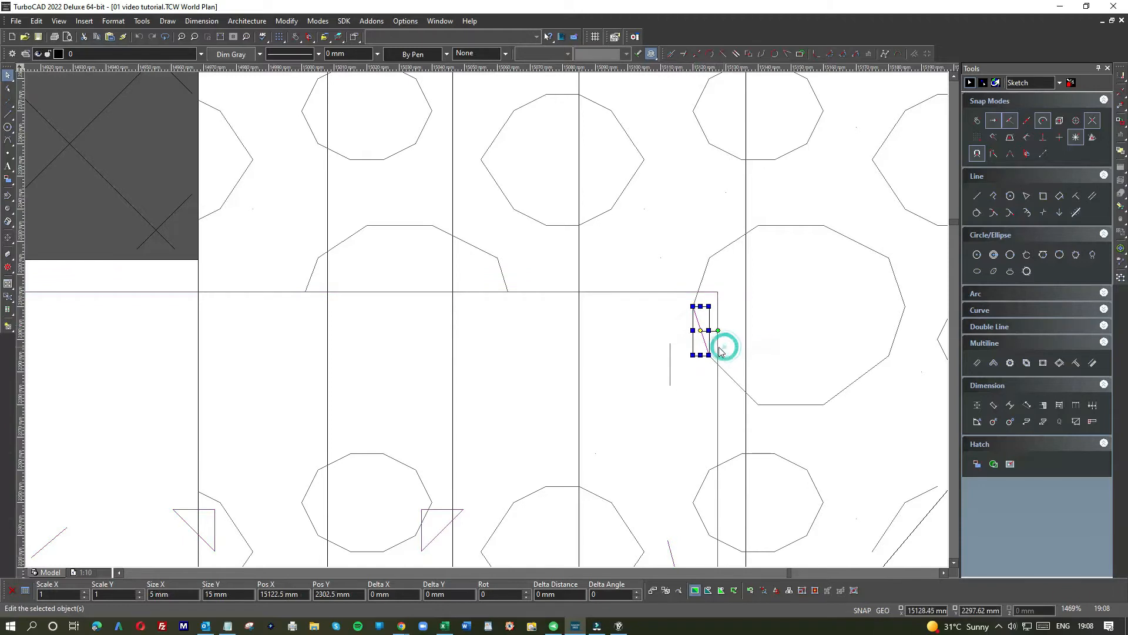
pyautogui.click(709, 338)
pyautogui.click(691, 305)
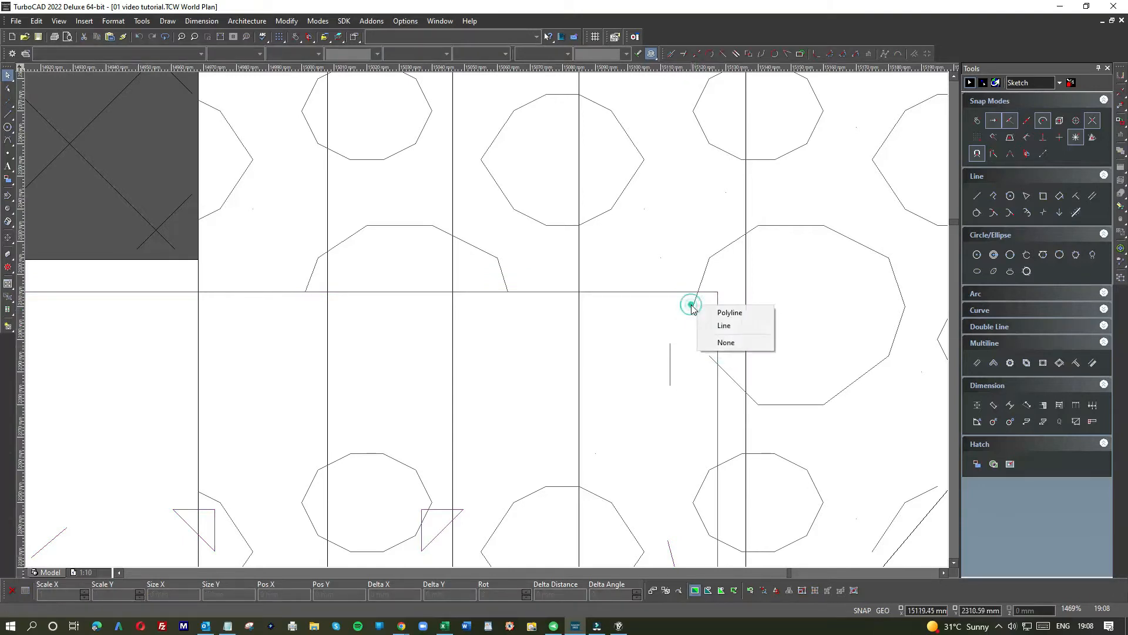
pyautogui.click(700, 268)
pyautogui.click(645, 321)
# - Use Object Trim with the foundation outline as cutting edge to trim the small stone crossing its vertical inner edge
pyautogui.scroll(-2, 646, 321)
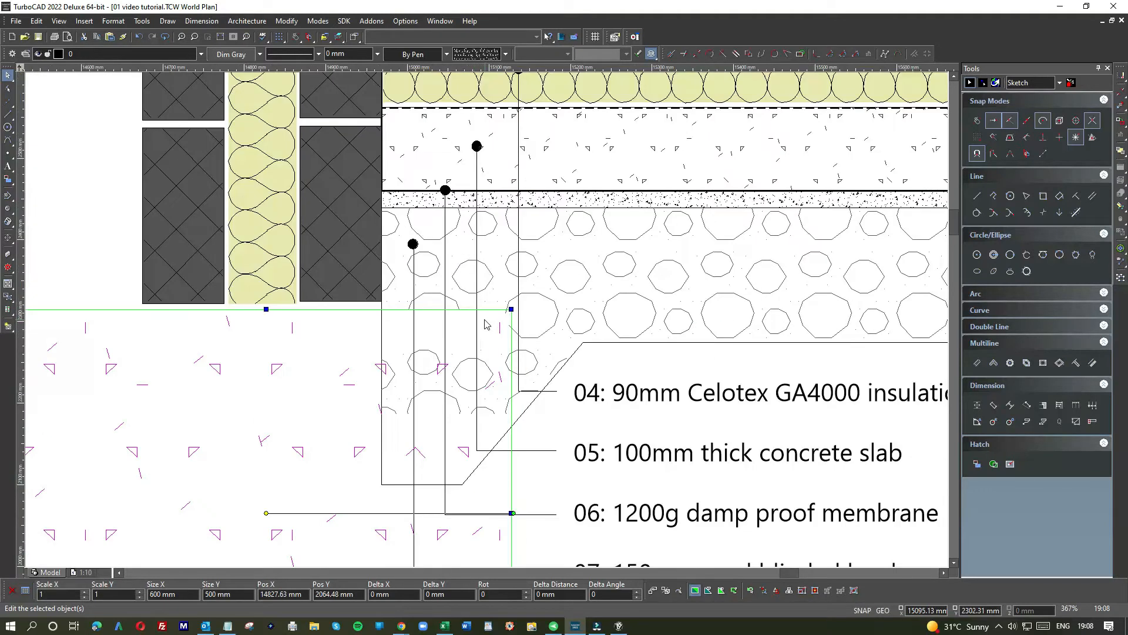
pyautogui.scroll(1, 482, 322)
pyautogui.click(516, 286)
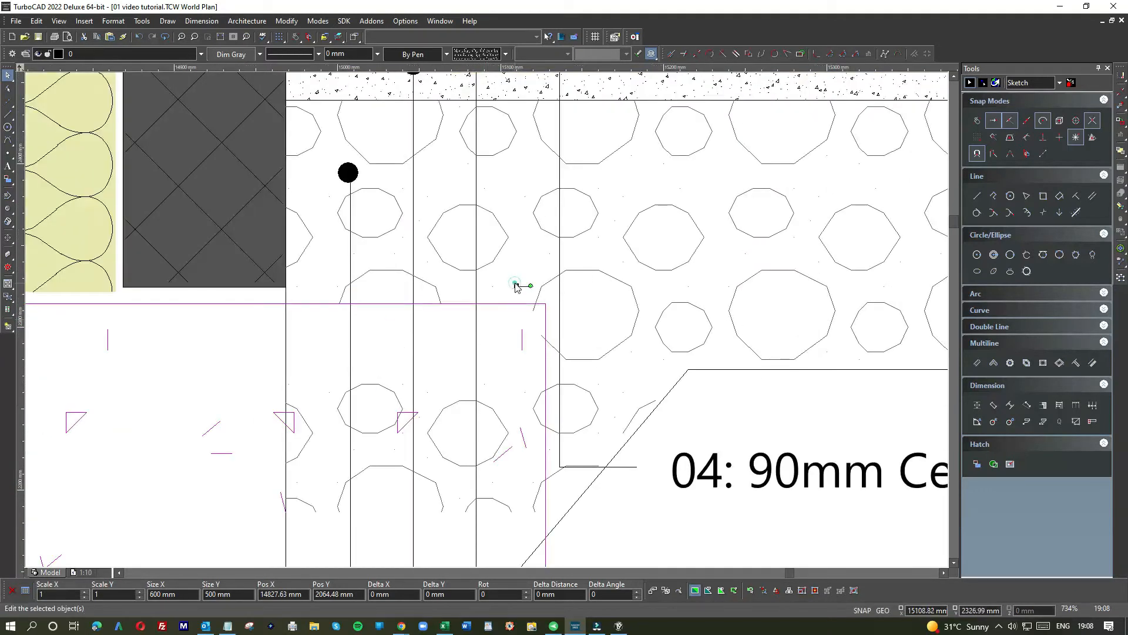
pyautogui.click(288, 21)
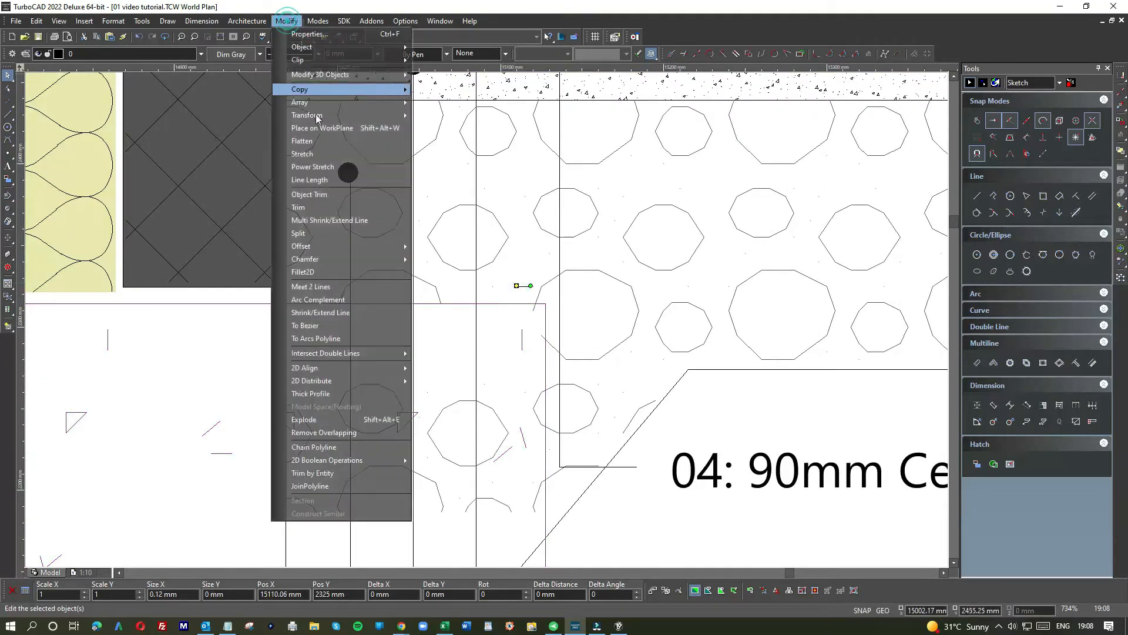
pyautogui.click(317, 193)
pyautogui.click(491, 305)
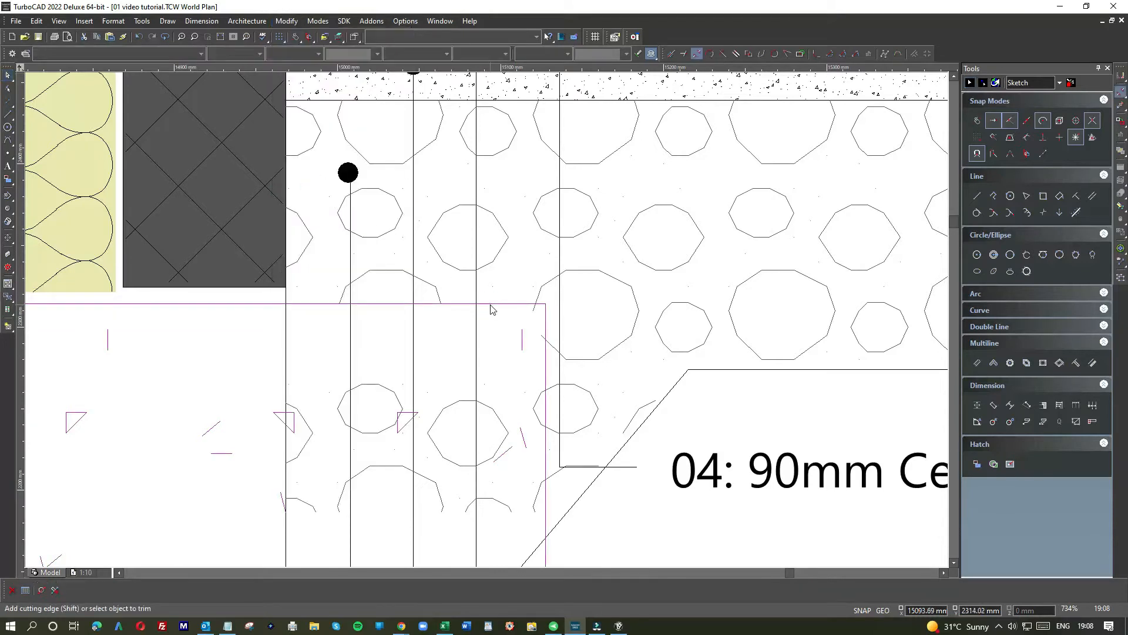
pyautogui.scroll(4, 544, 413)
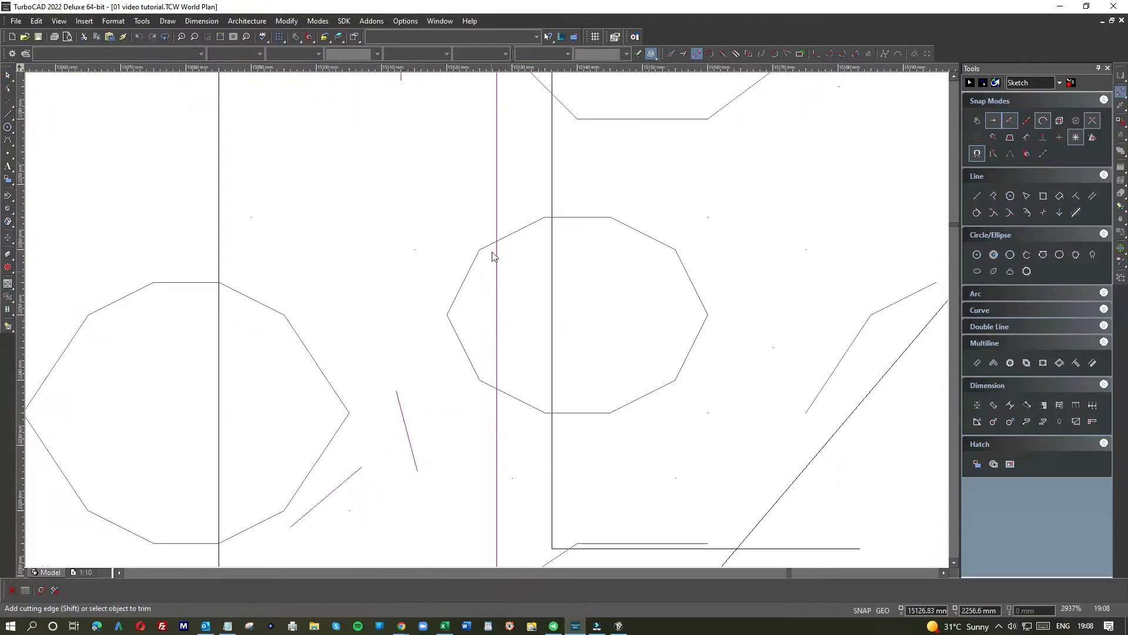
pyautogui.click(517, 234)
pyautogui.click(549, 219)
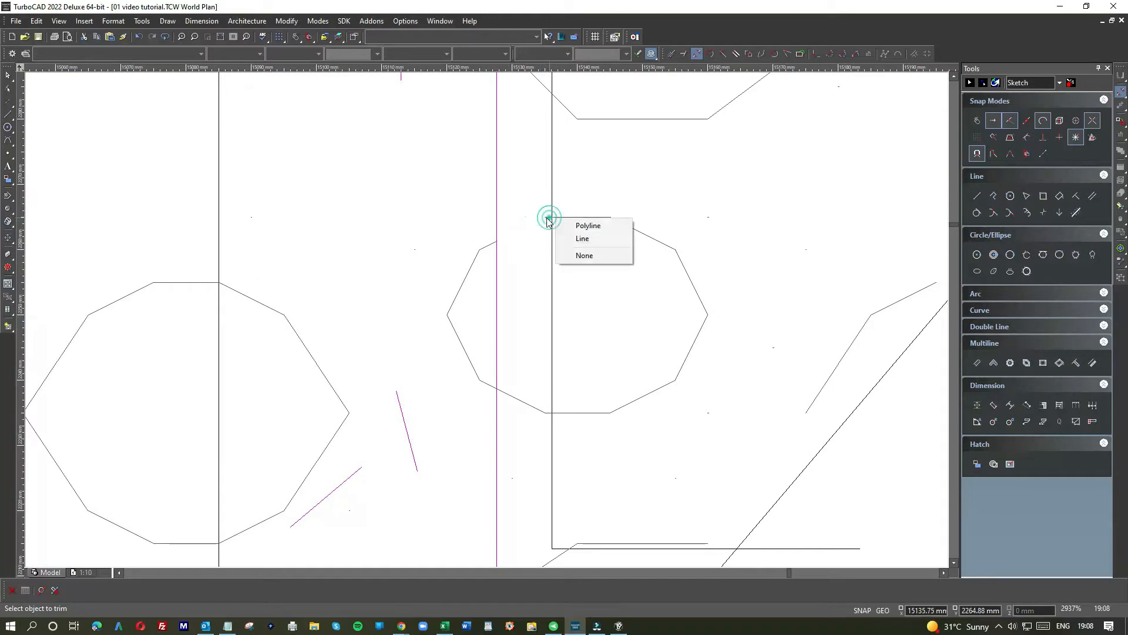
pyautogui.click(490, 388)
pyautogui.click(520, 407)
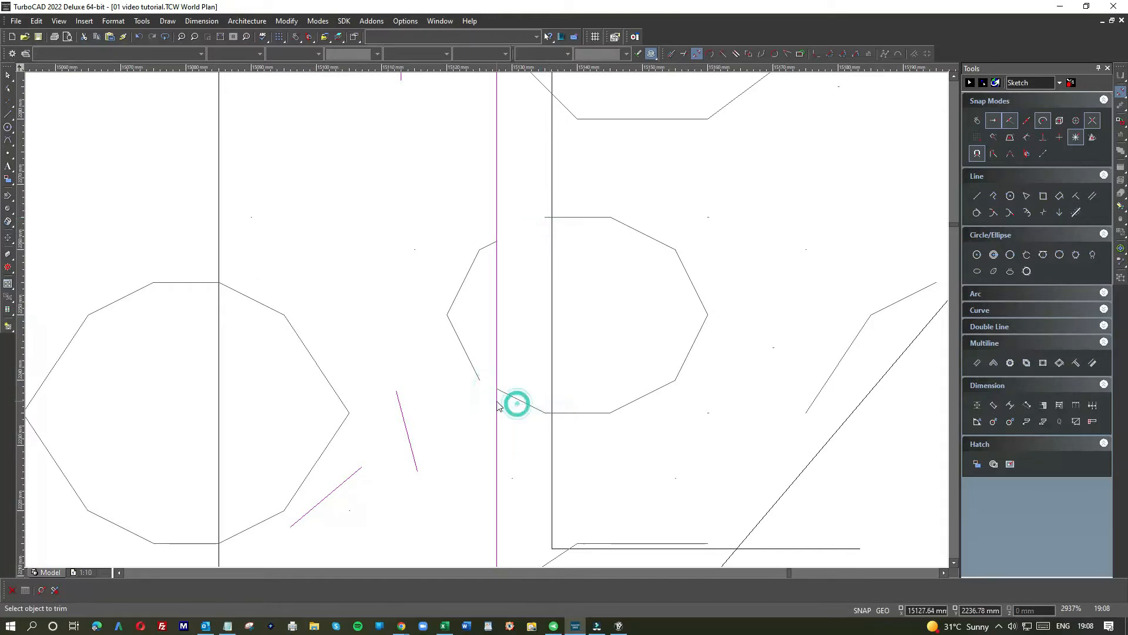
# - Trim the next lower partial stone's sloping line where it crosses the foundation's vertical inner edge
pyautogui.scroll(-4, 486, 323)
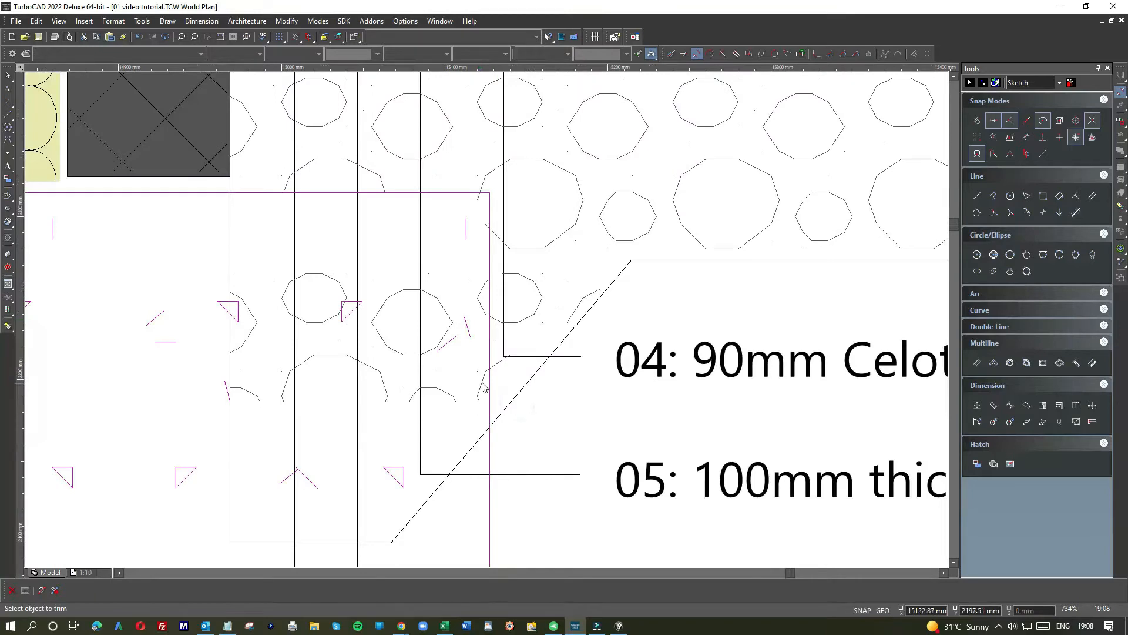
pyautogui.scroll(4, 483, 386)
pyautogui.click(505, 275)
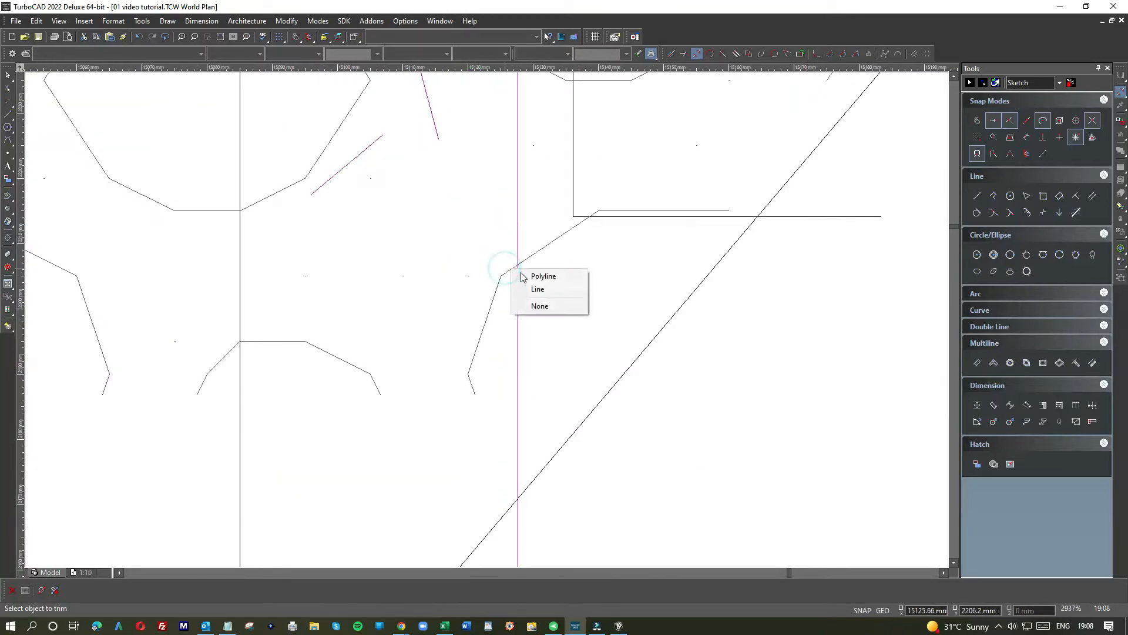
pyautogui.click(537, 290)
pyautogui.scroll(-6, 487, 324)
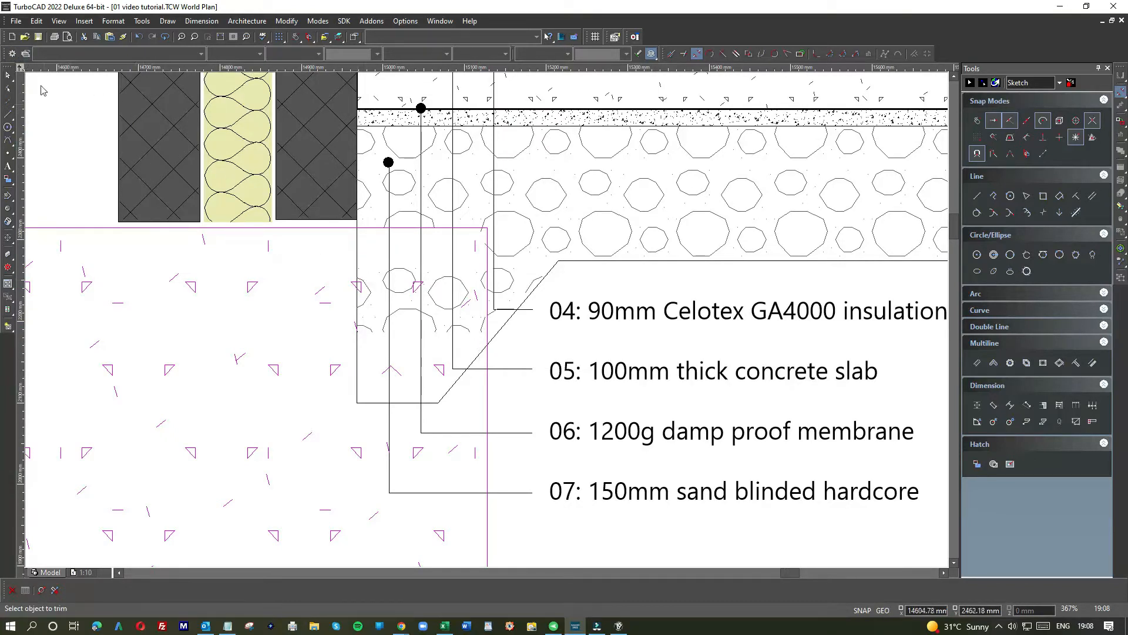
pyautogui.click(369, 247)
pyautogui.click(139, 36)
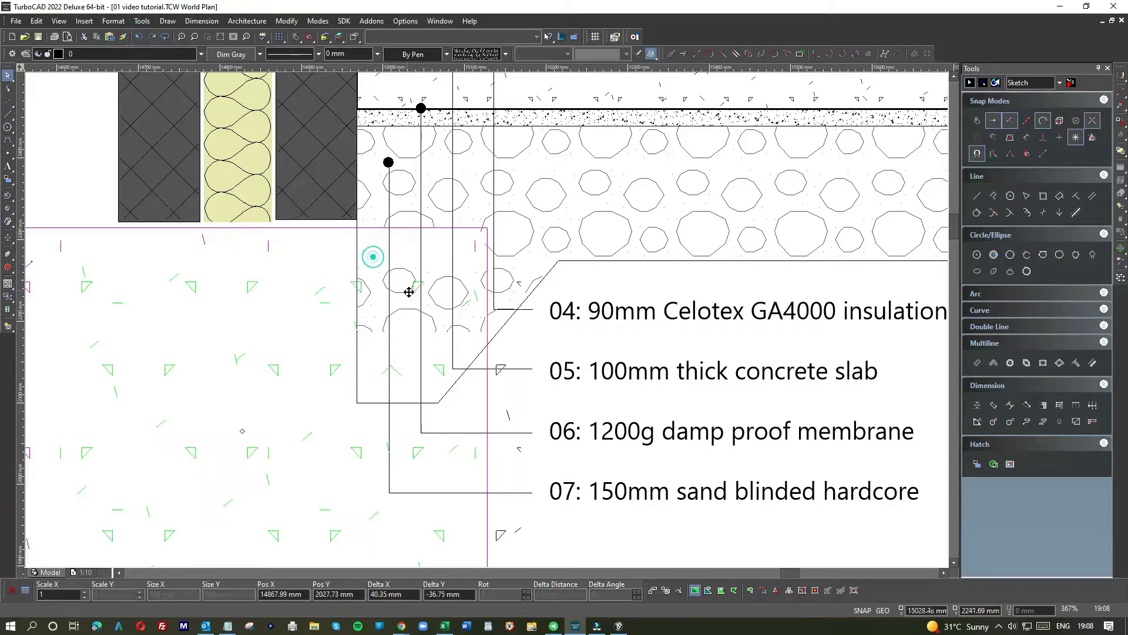
pyautogui.click(139, 37)
pyautogui.click(139, 36)
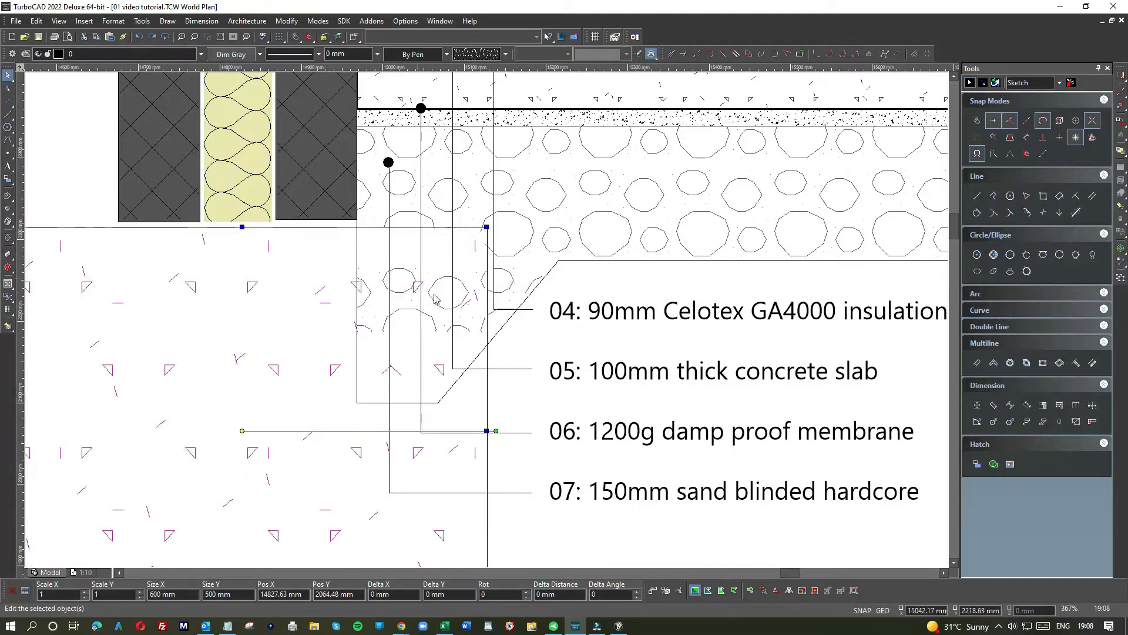
pyautogui.rightClick(431, 277)
pyautogui.click(554, 284)
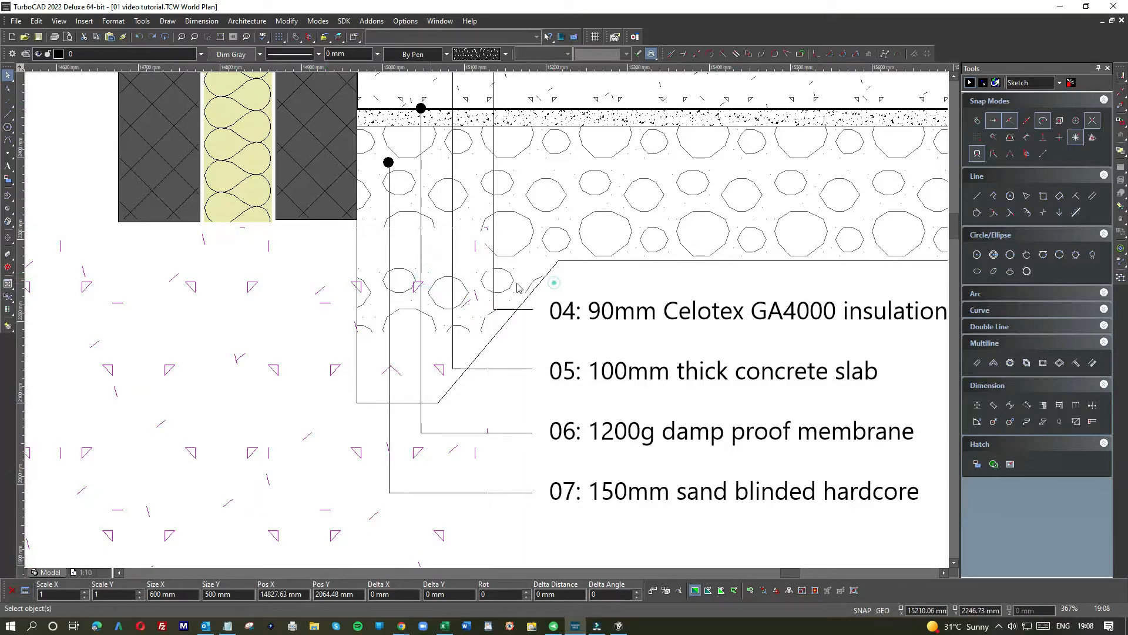
pyautogui.moveTo(463, 235); pyautogui.dragTo(481, 256)
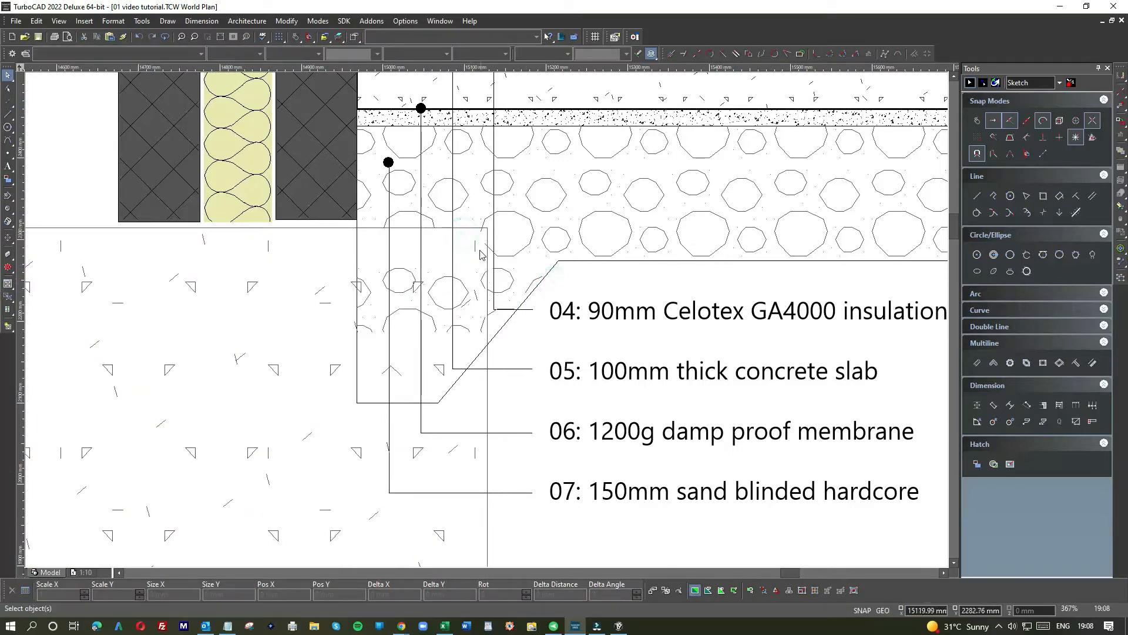
# - Shorten both open ends of the large stone at the foundation's upper inner corner so they finish on the foundation's edges
pyautogui.scroll(4, 479, 251)
pyautogui.click(498, 303)
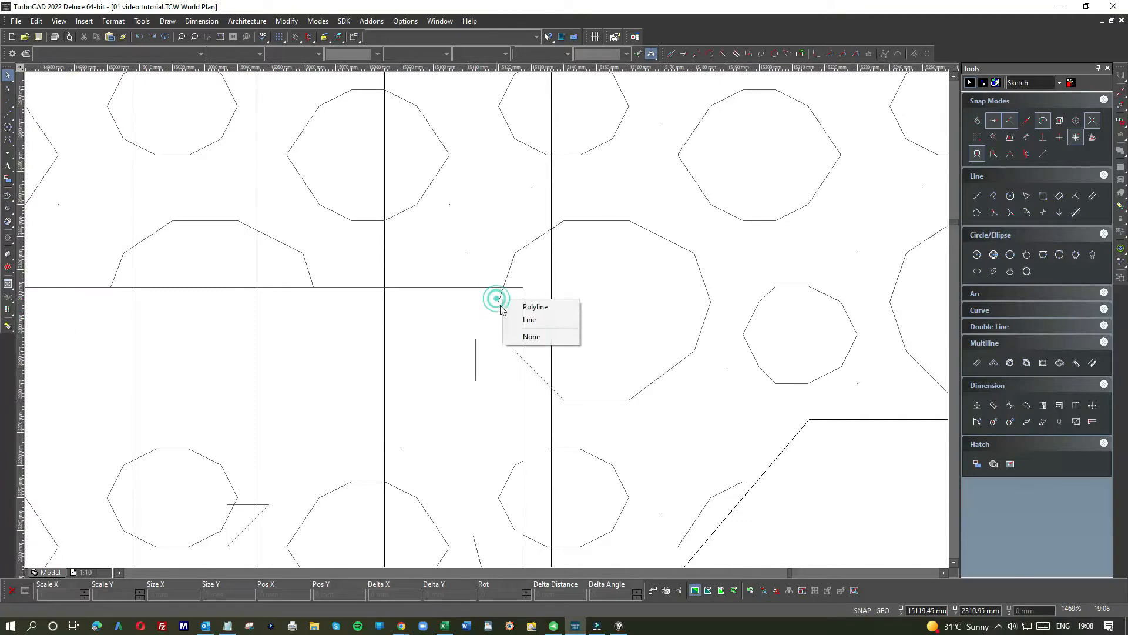
pyautogui.click(519, 319)
pyautogui.moveTo(501, 292); pyautogui.dragTo(501, 289)
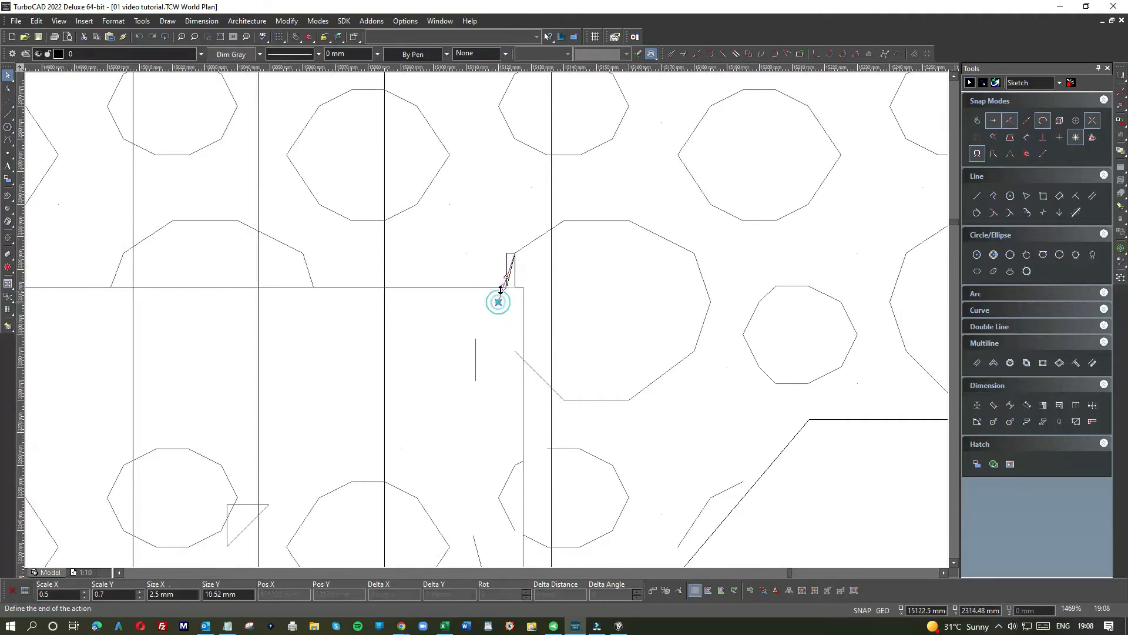
pyautogui.click(499, 368)
pyautogui.click(532, 367)
pyautogui.moveTo(512, 351); pyautogui.dragTo(523, 360)
# - Delete the line fragments of the next lower small stone that lie inside the foundation's vertical inner edge
pyautogui.click(475, 358)
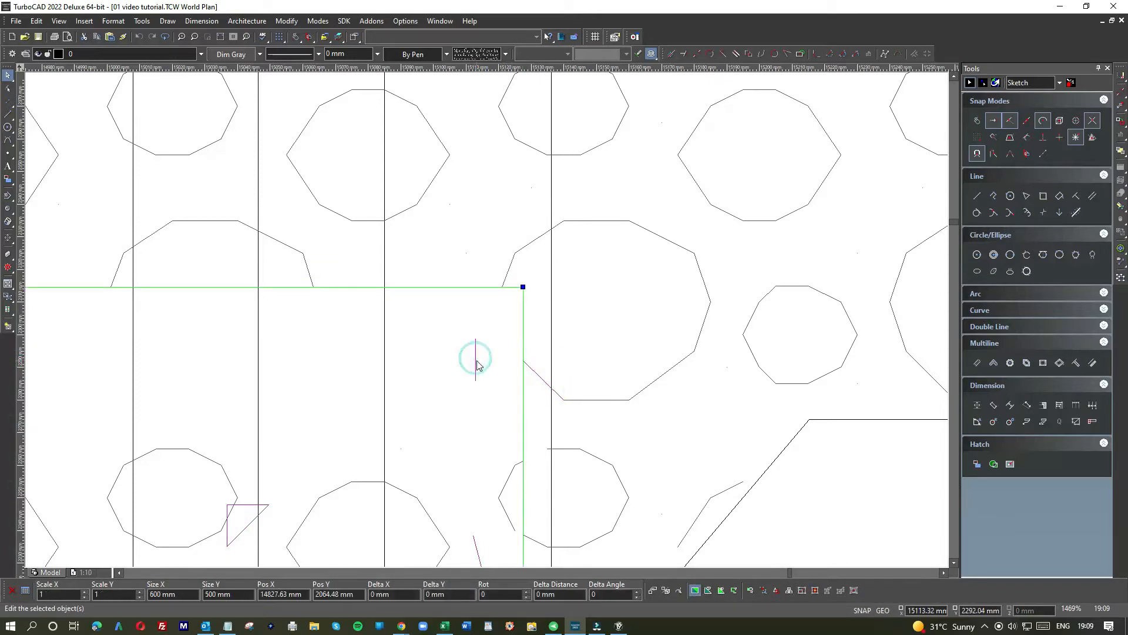
pyautogui.scroll(3, 475, 369)
pyautogui.scroll(-1, 488, 320)
pyautogui.scroll(-4, 489, 305)
pyautogui.click(519, 304)
pyautogui.click(488, 327)
pyautogui.scroll(2, 487, 325)
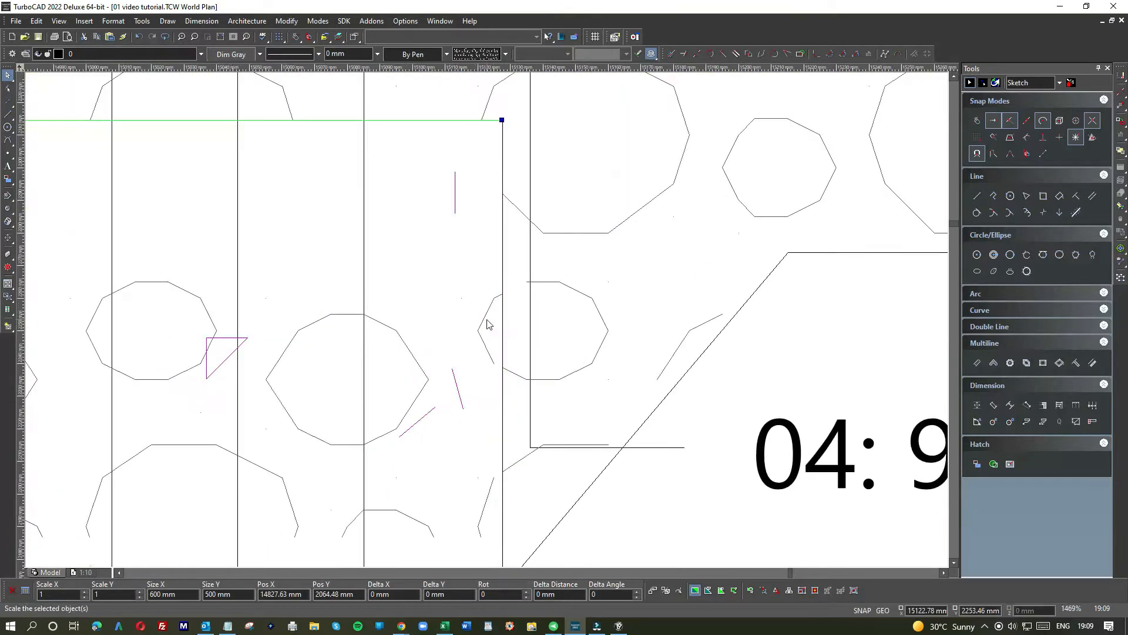
pyautogui.click(585, 390)
pyautogui.click(486, 318)
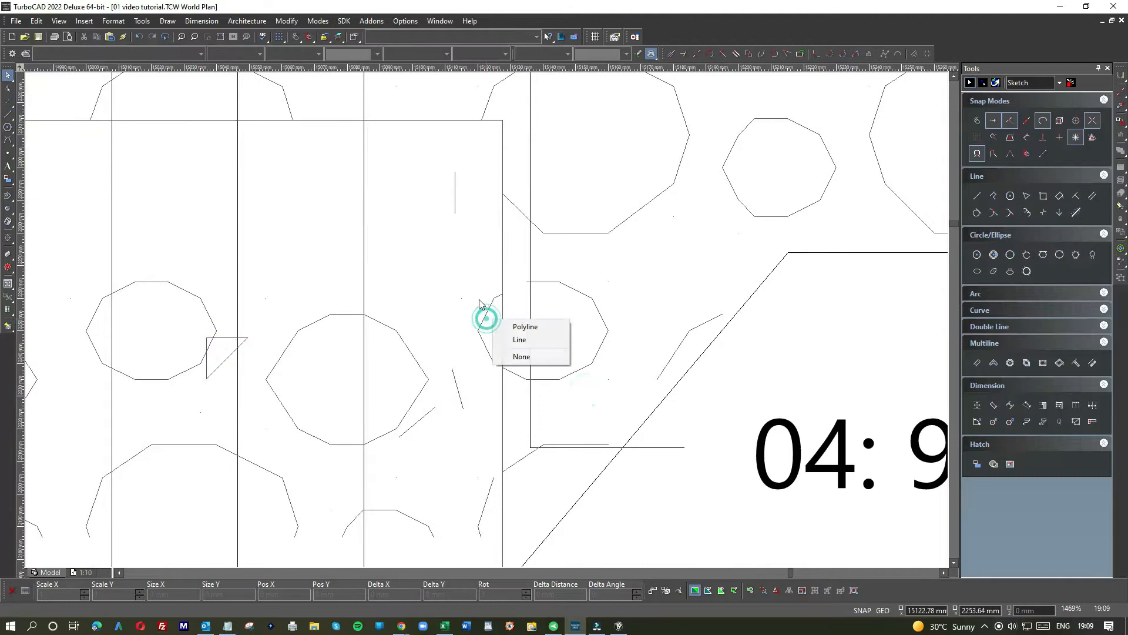
pyautogui.moveTo(470, 287); pyautogui.dragTo(501, 380)
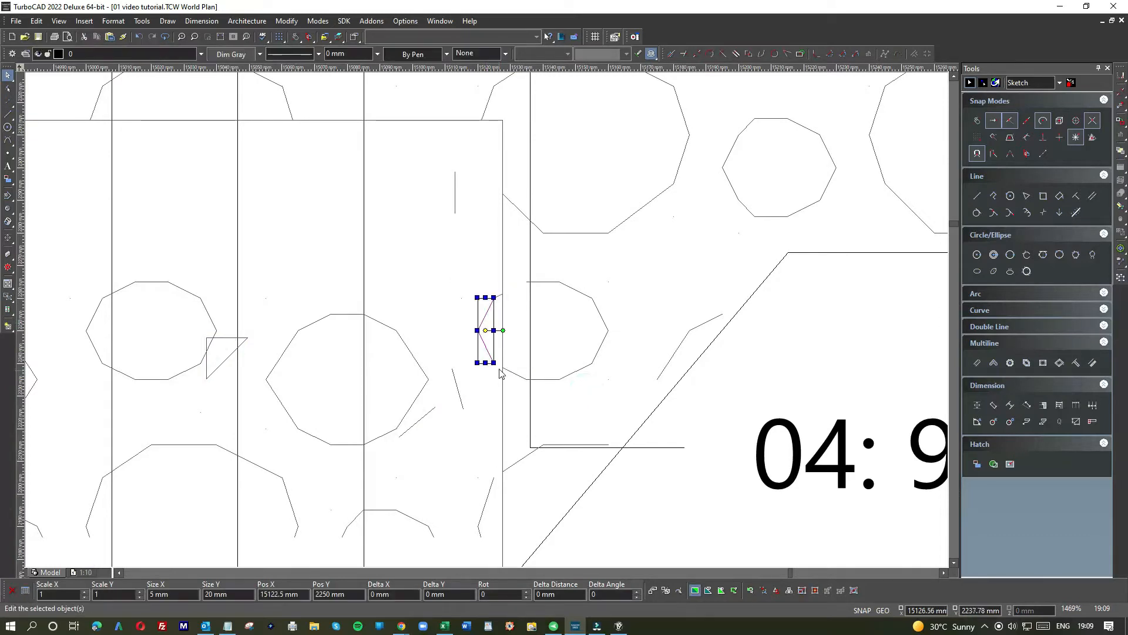
pyautogui.press('Delete')
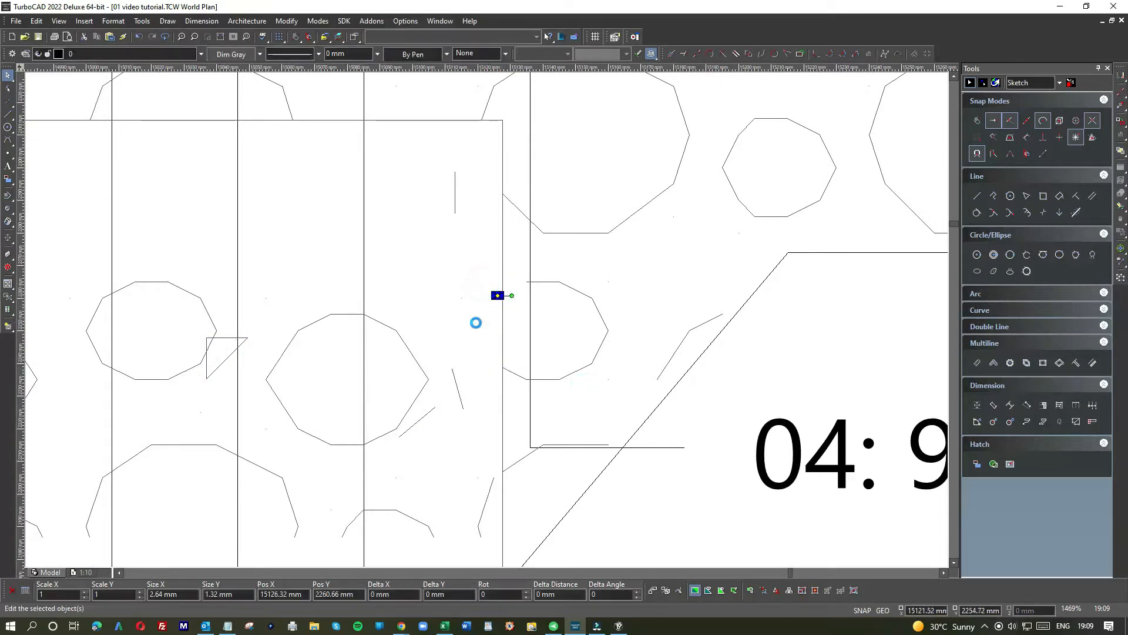
pyautogui.moveTo(446, 361); pyautogui.dragTo(430, 410)
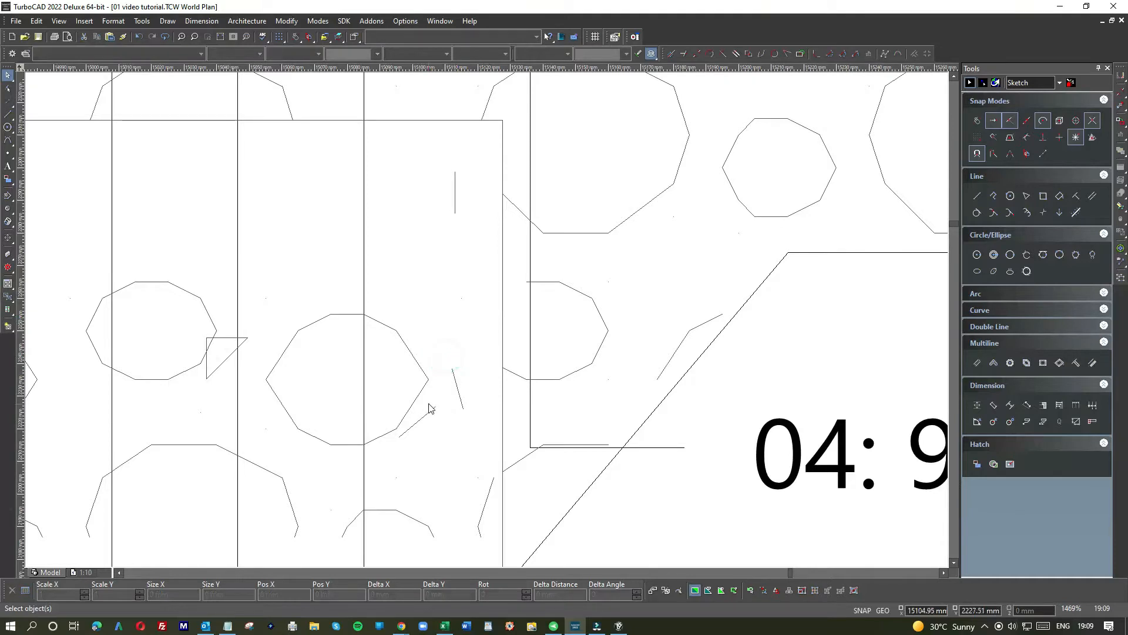
# - Delete the hardcore stones and partial stone outlines that lie inside the upper inner part of the concrete foundation
pyautogui.scroll(-4, 487, 322)
pyautogui.click(481, 319)
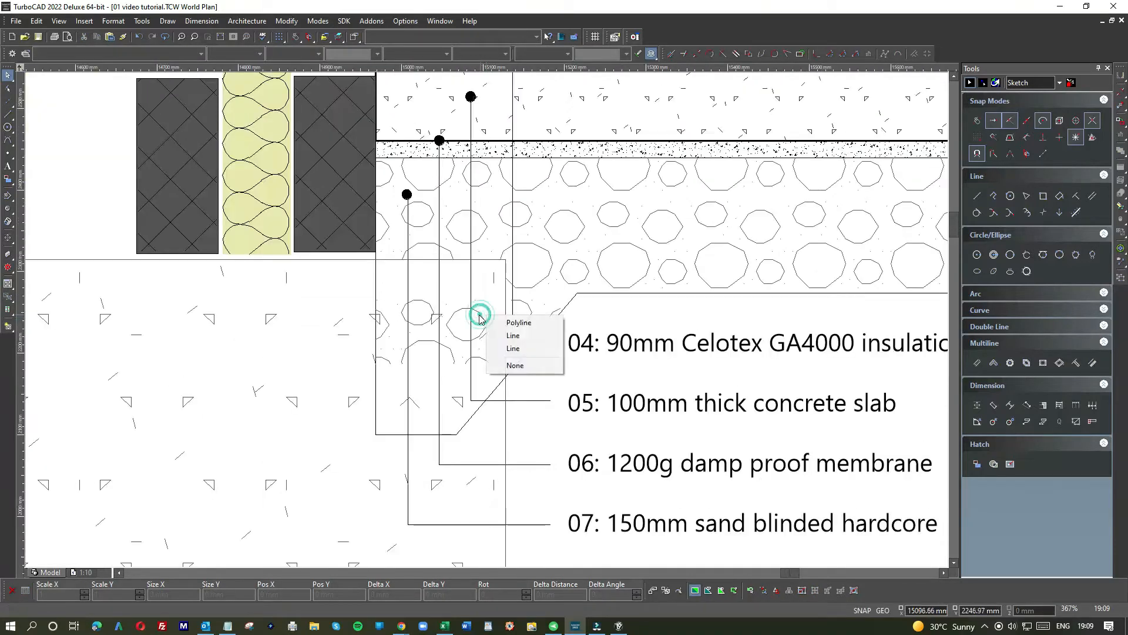
pyautogui.click(512, 323)
pyautogui.click(438, 297)
pyautogui.click(540, 355)
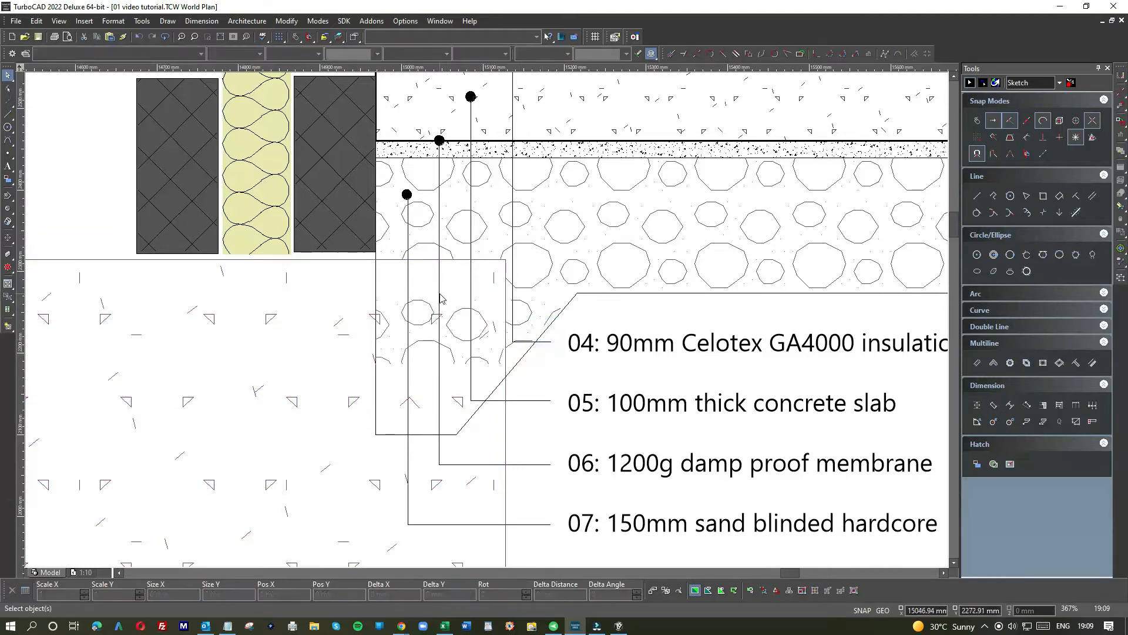
pyautogui.click(442, 299)
pyautogui.press('Delete')
pyautogui.moveTo(398, 287); pyautogui.dragTo(443, 335)
pyautogui.press('Delete')
pyautogui.moveTo(368, 300); pyautogui.dragTo(466, 397)
pyautogui.press('Delete')
pyautogui.press('Delete')
pyautogui.press('Delete')
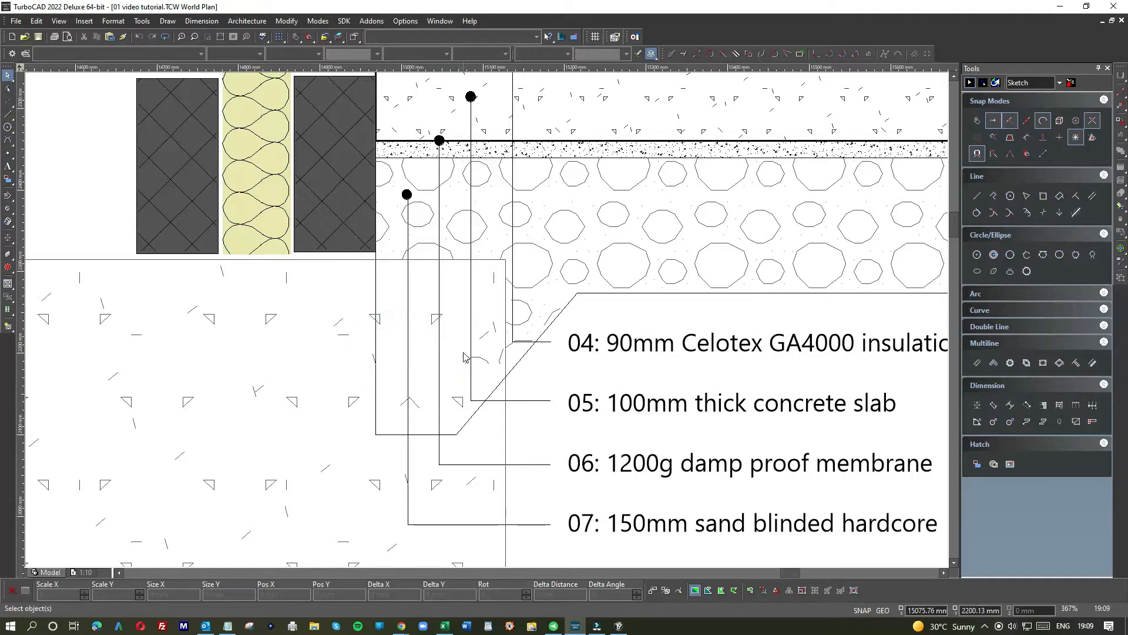
pyautogui.moveTo(445, 325); pyautogui.dragTo(503, 392)
pyautogui.press('Delete')
# - Delete the leftover stone fragments below the small cut stone, along the foundation's inner edge and the hardcore's sloping boundary
pyautogui.scroll(2, 506, 351)
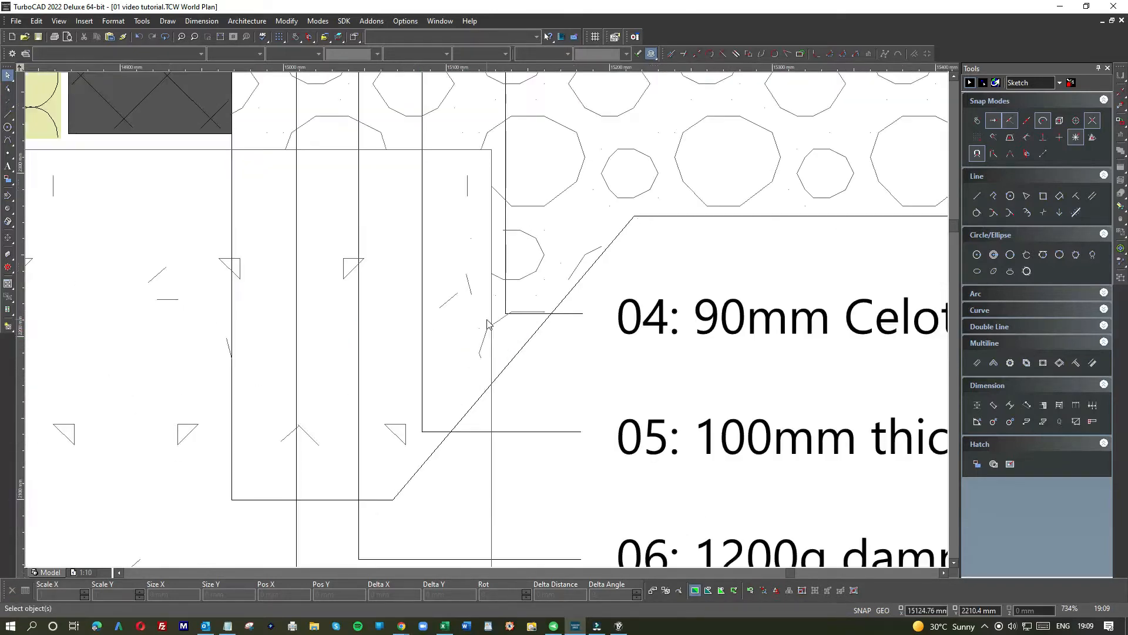
pyautogui.moveTo(480, 321); pyautogui.dragTo(492, 363)
pyautogui.click(481, 352)
pyautogui.moveTo(562, 228); pyautogui.dragTo(611, 293)
pyautogui.press('Delete')
pyautogui.moveTo(484, 294); pyautogui.dragTo(567, 358)
pyautogui.press('Delete')
pyautogui.moveTo(462, 322); pyautogui.dragTo(494, 366)
pyautogui.press('Delete')
pyautogui.moveTo(427, 255); pyautogui.dragTo(477, 329)
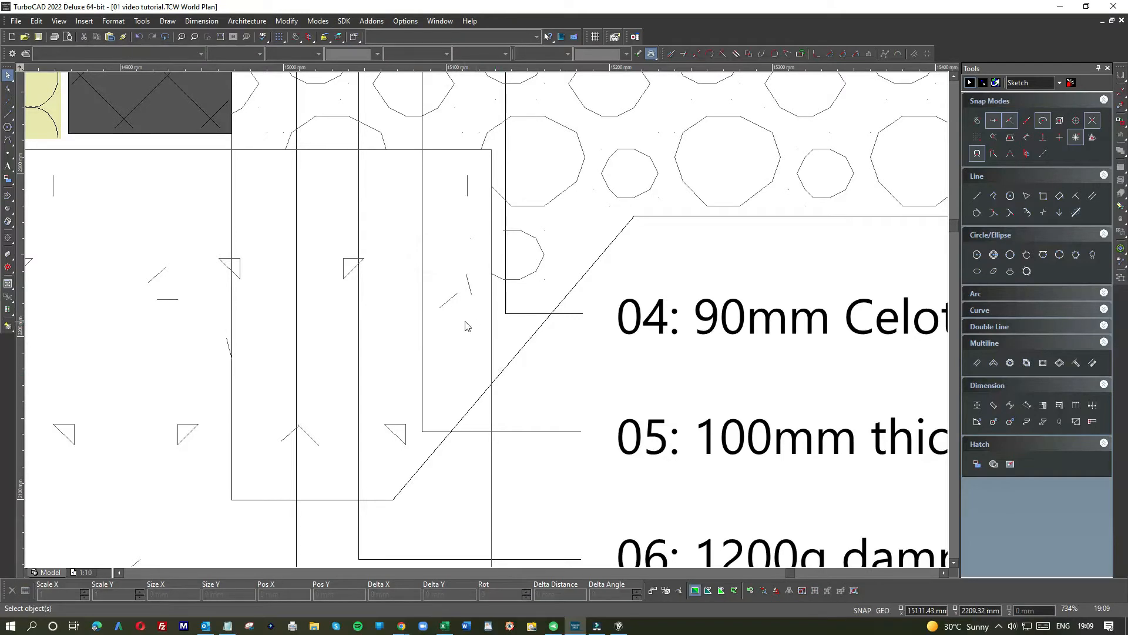
# - Delete the polyline outlining the hardcore layer, including its thickened part that overlaps the foundation
pyautogui.scroll(-6, 466, 326)
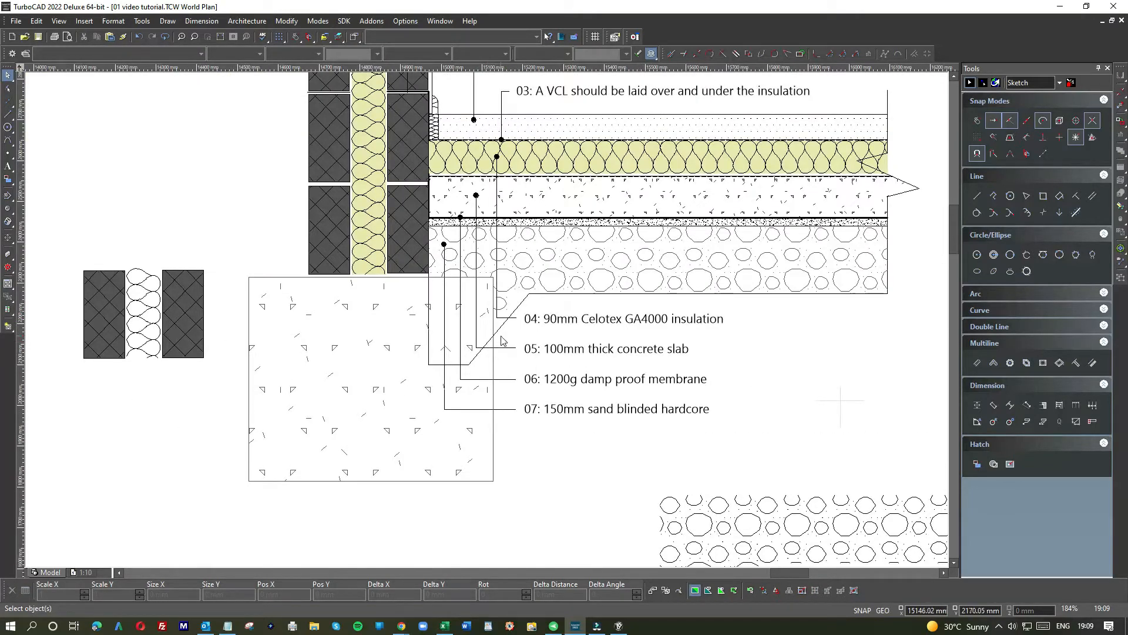
pyautogui.click(504, 326)
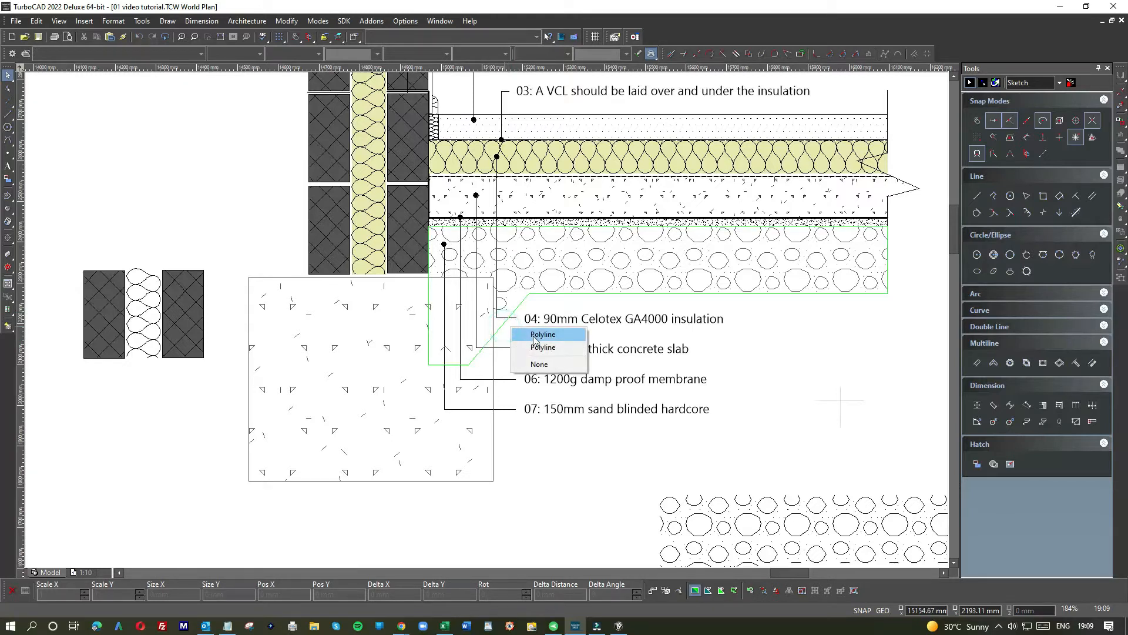
pyautogui.click(534, 338)
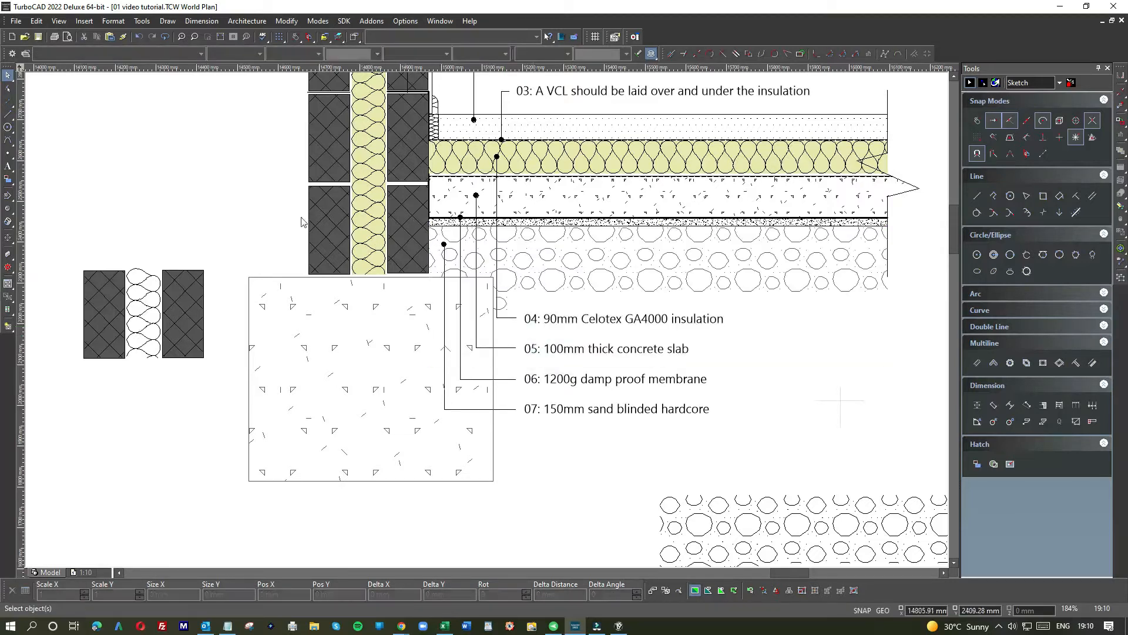
# - Draw a short vertical line downward from the bottom of the hardcore layer's outer end, in line with the section's break line
pyautogui.click(8, 113)
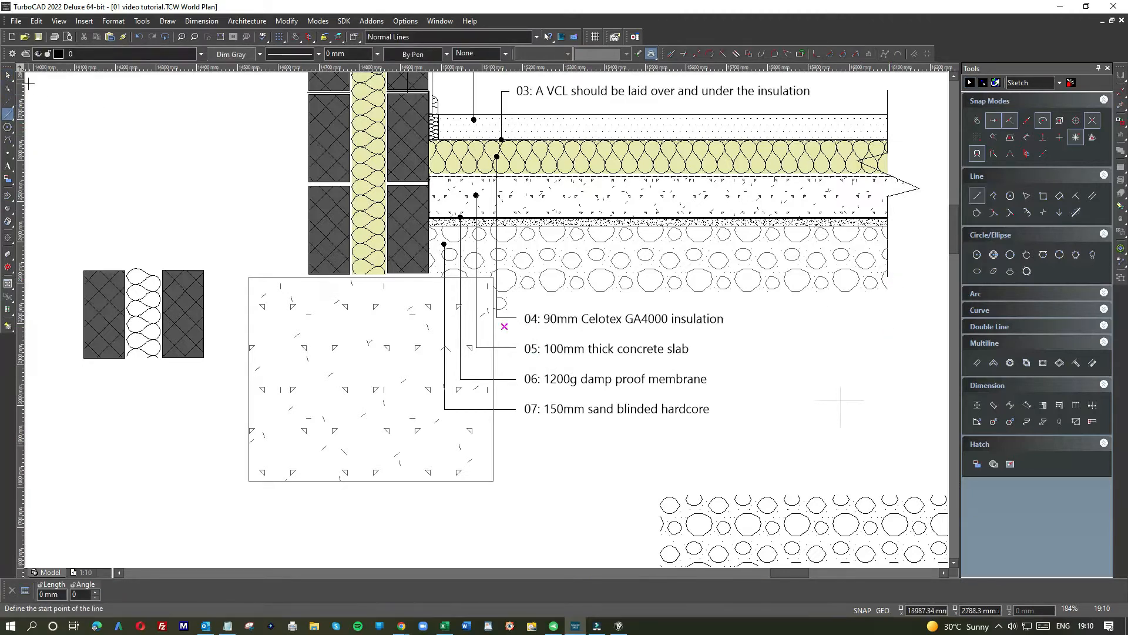
pyautogui.click(886, 288)
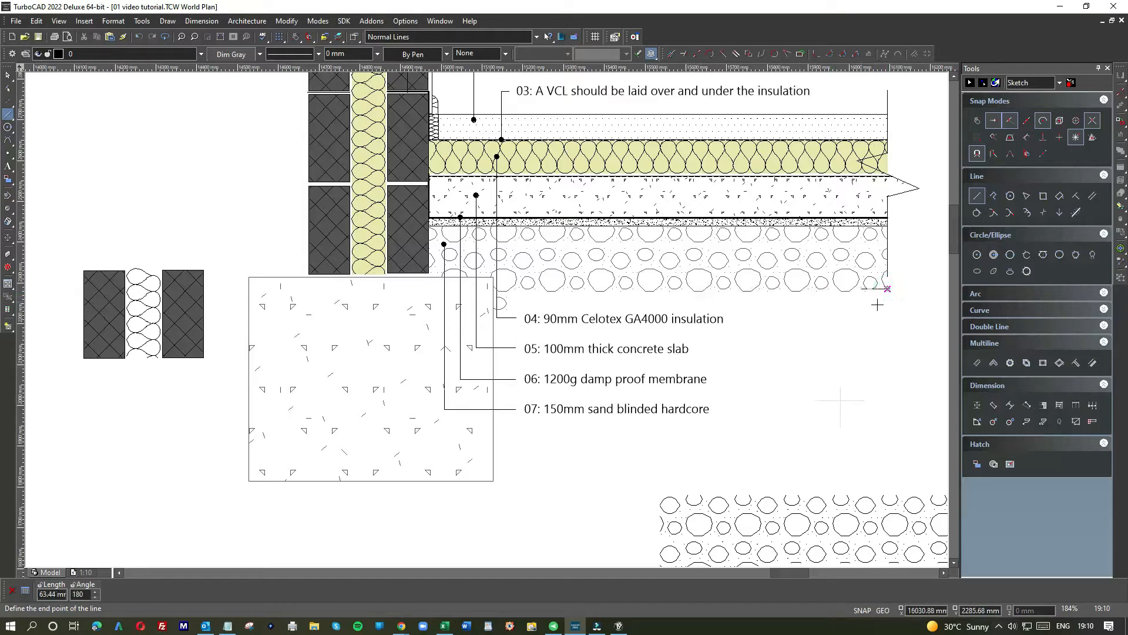
pyautogui.click(888, 326)
pyautogui.click(9, 76)
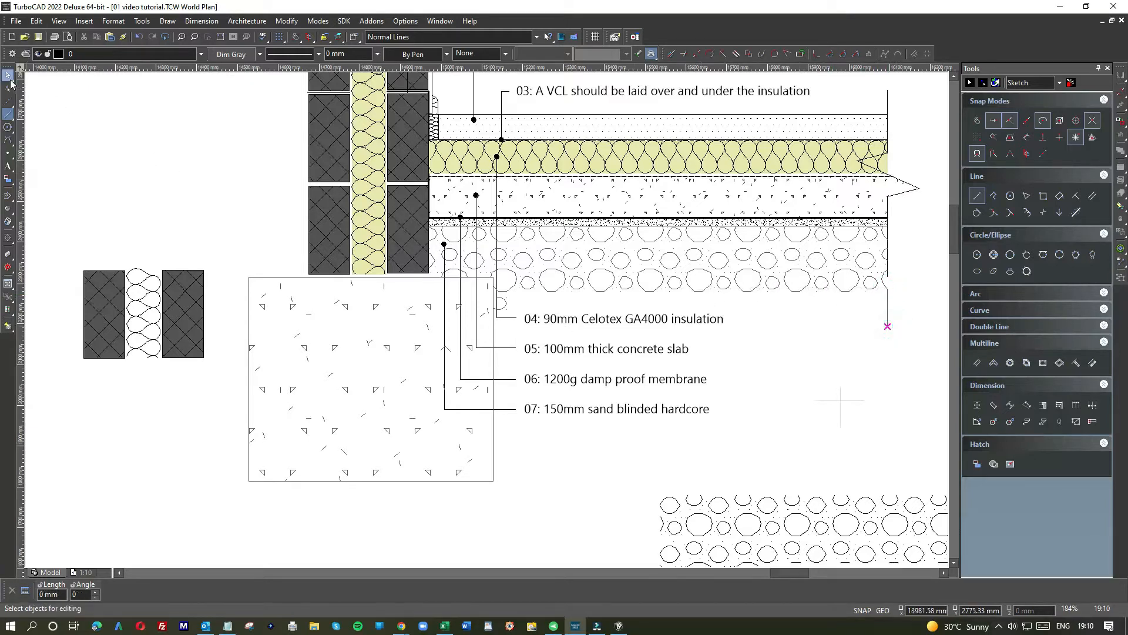
# - Extend the break line's lower vertical segment down to the start of the short line below the hardcore
pyautogui.scroll(4, 860, 288)
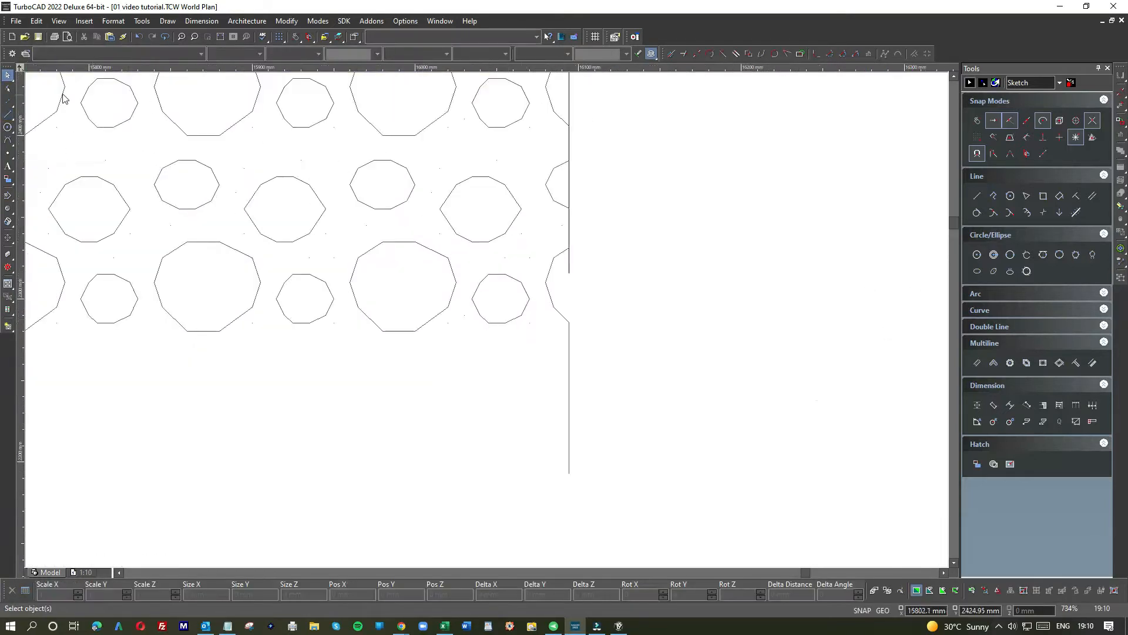
pyautogui.click(570, 276)
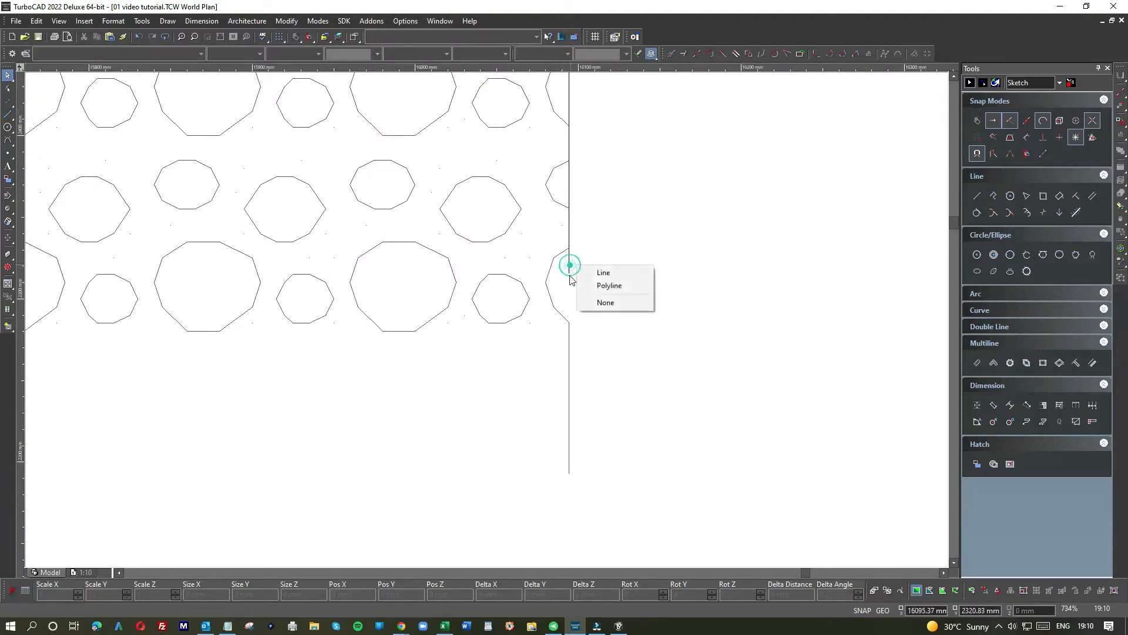
pyautogui.click(594, 272)
pyautogui.click(569, 272)
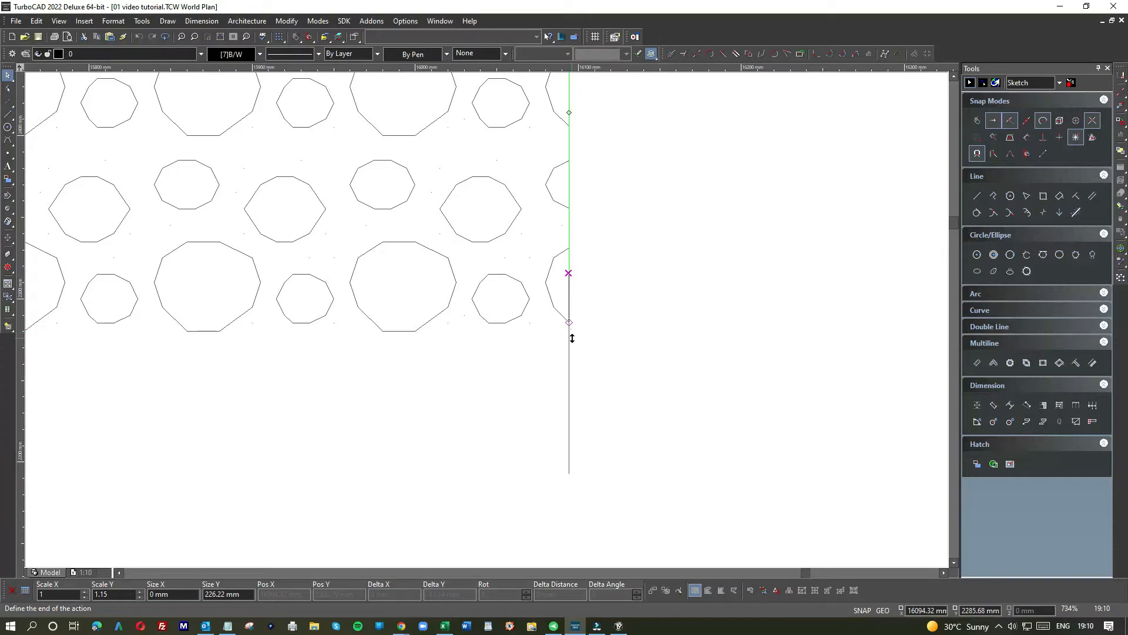
# - Shorten the vertical end line to just below the hardcore and draw a horizontal line beneath the hardcore across to the foundation
pyautogui.click(580, 363)
pyautogui.press('Escape')
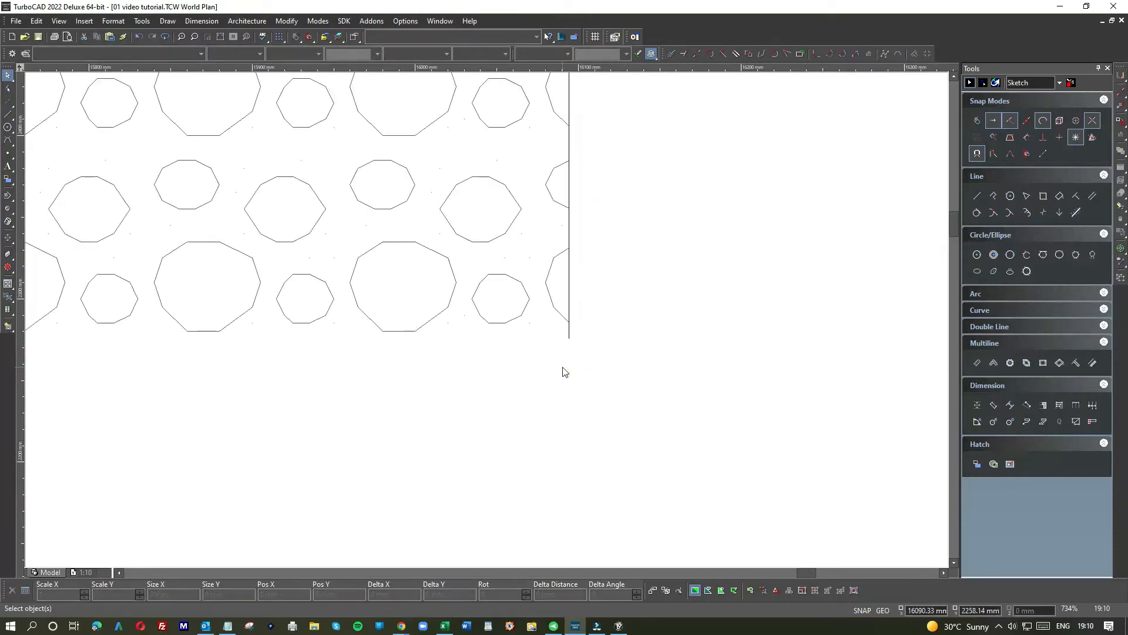
pyautogui.scroll(-5, 487, 323)
pyautogui.click(8, 113)
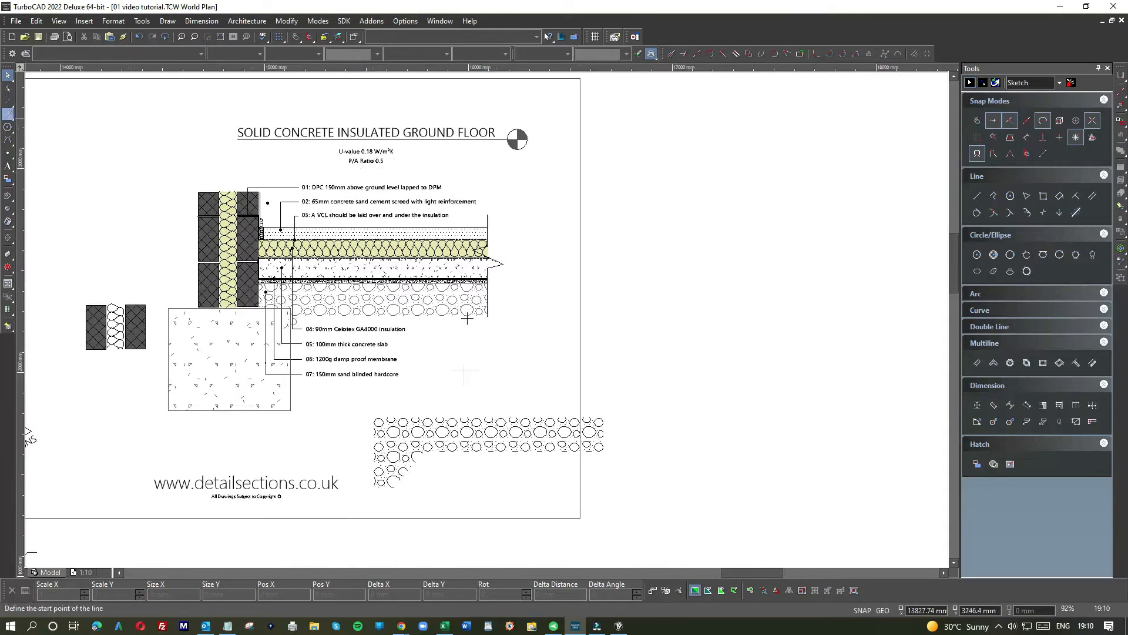
pyautogui.click(487, 317)
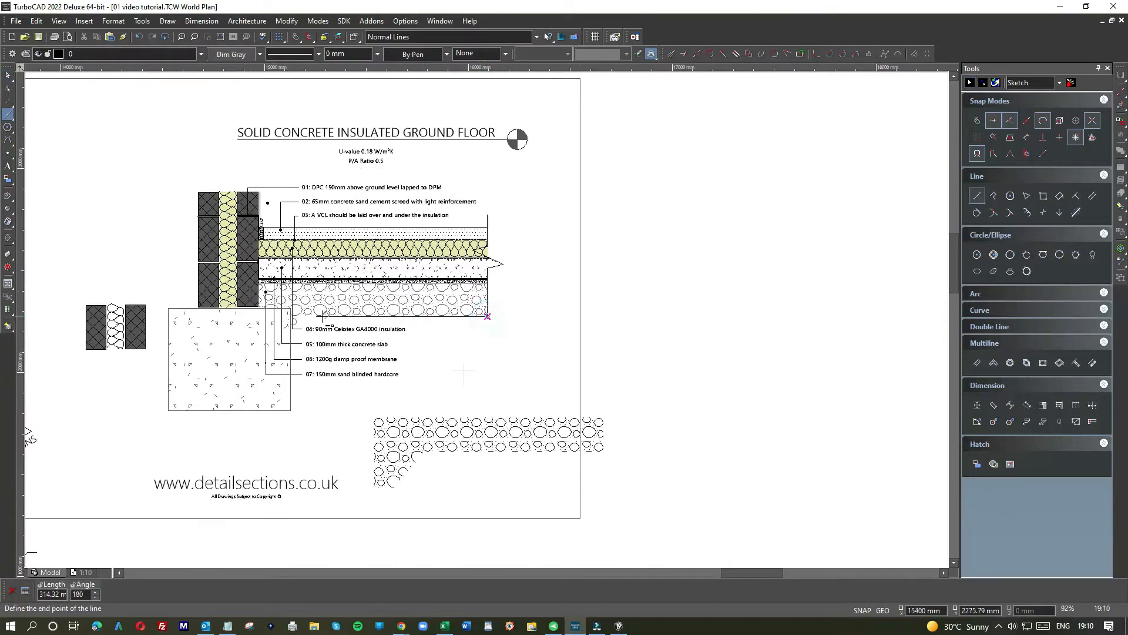
pyautogui.click(290, 319)
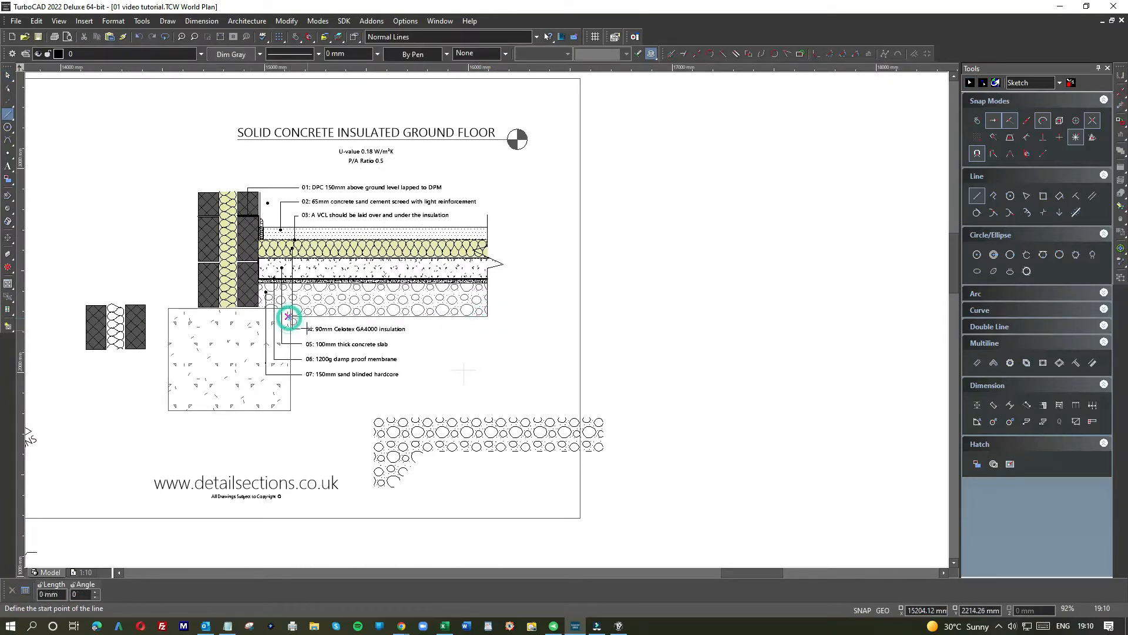
pyautogui.scroll(2, 123, 325)
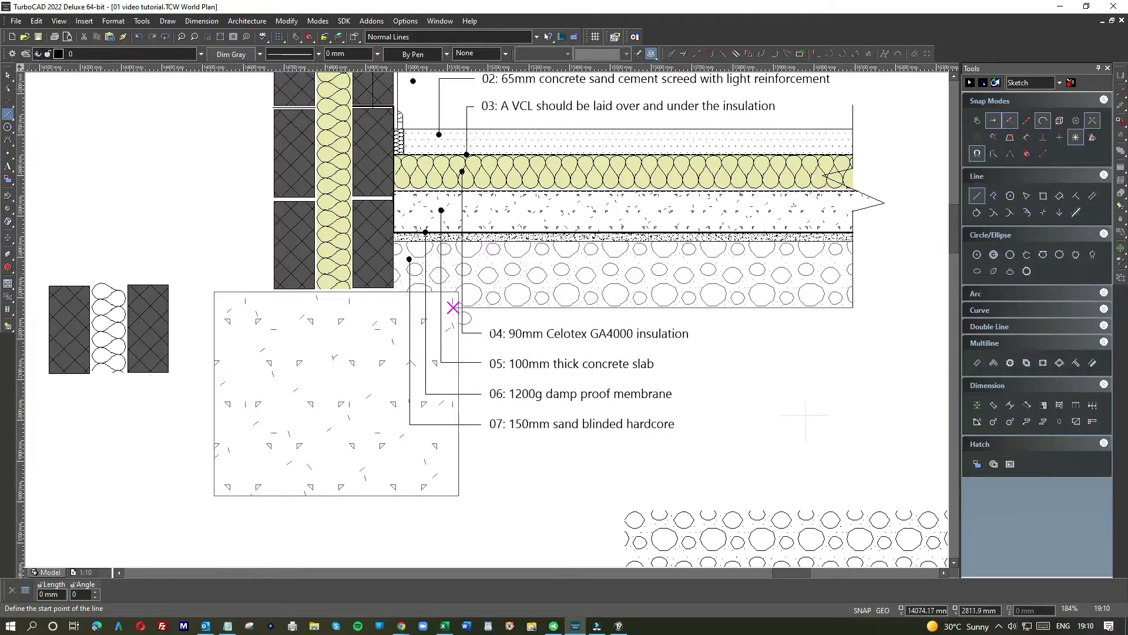
# - Pull the horizontal line's inner end back to the foundation edge and remove the stray partial stone below it
pyautogui.press('Escape')
pyautogui.scroll(4, 464, 329)
pyautogui.click(538, 328)
pyautogui.click(431, 327)
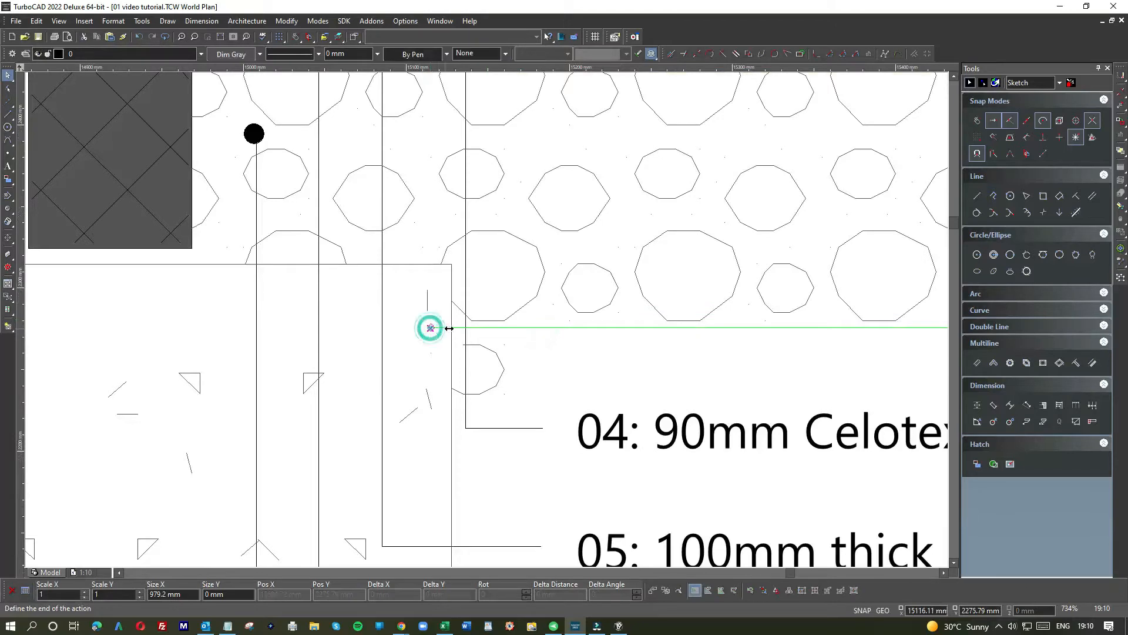
pyautogui.click(531, 345)
pyautogui.click(441, 336)
pyautogui.click(520, 432)
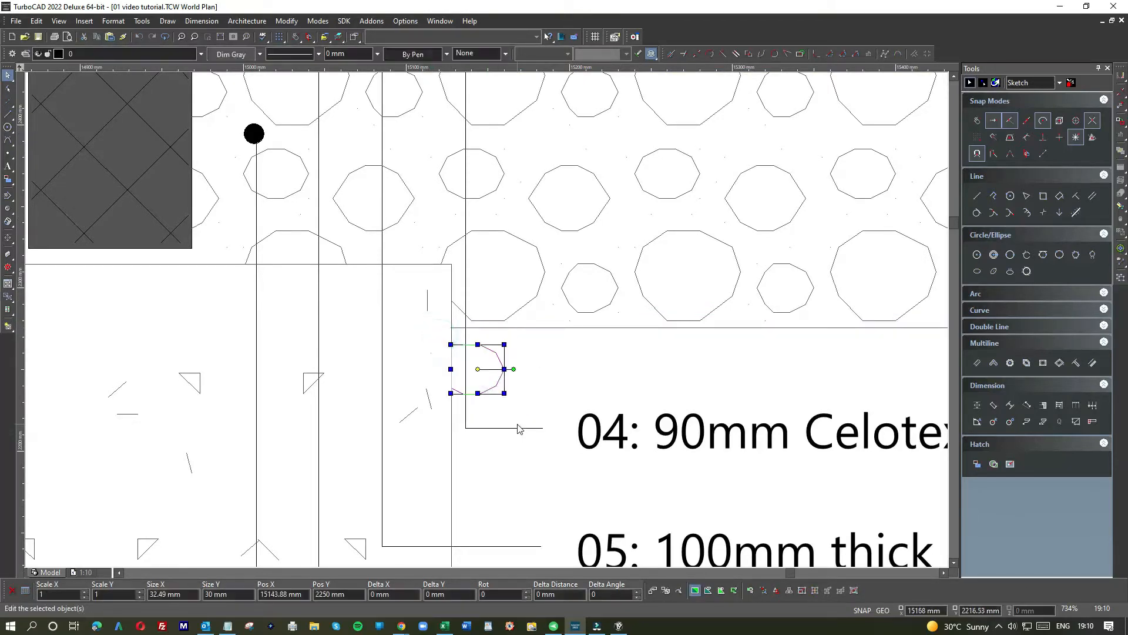
pyautogui.press('Escape')
# - Delete the spare wall sample beside the foundation and the leftover stone pattern below the floor detail
pyautogui.scroll(-6, 520, 428)
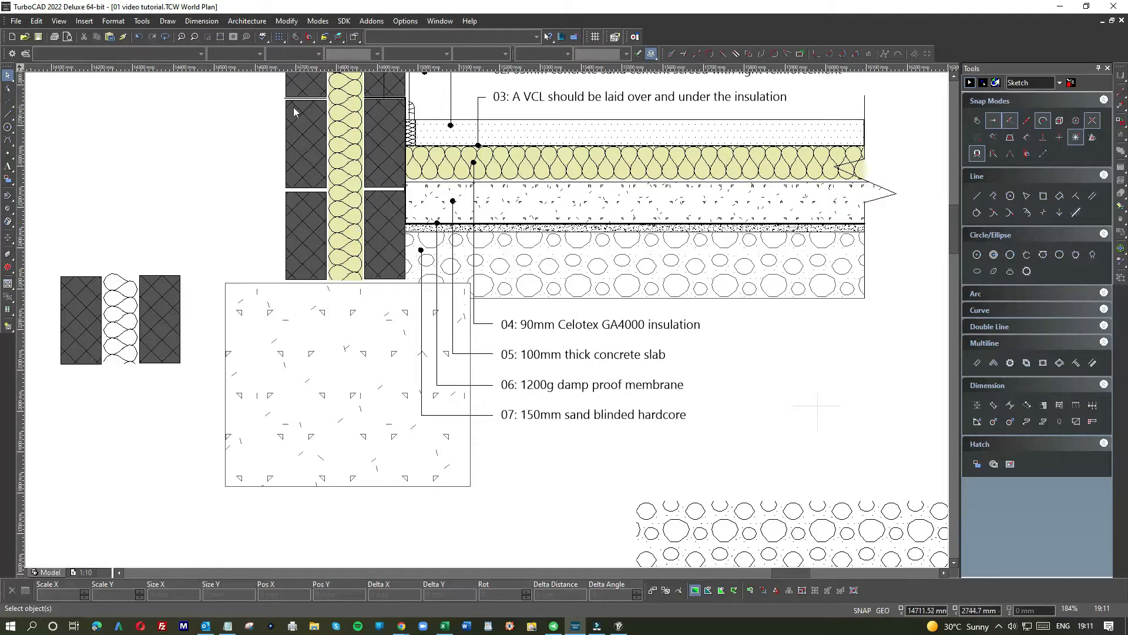
pyautogui.scroll(1, 324, 115)
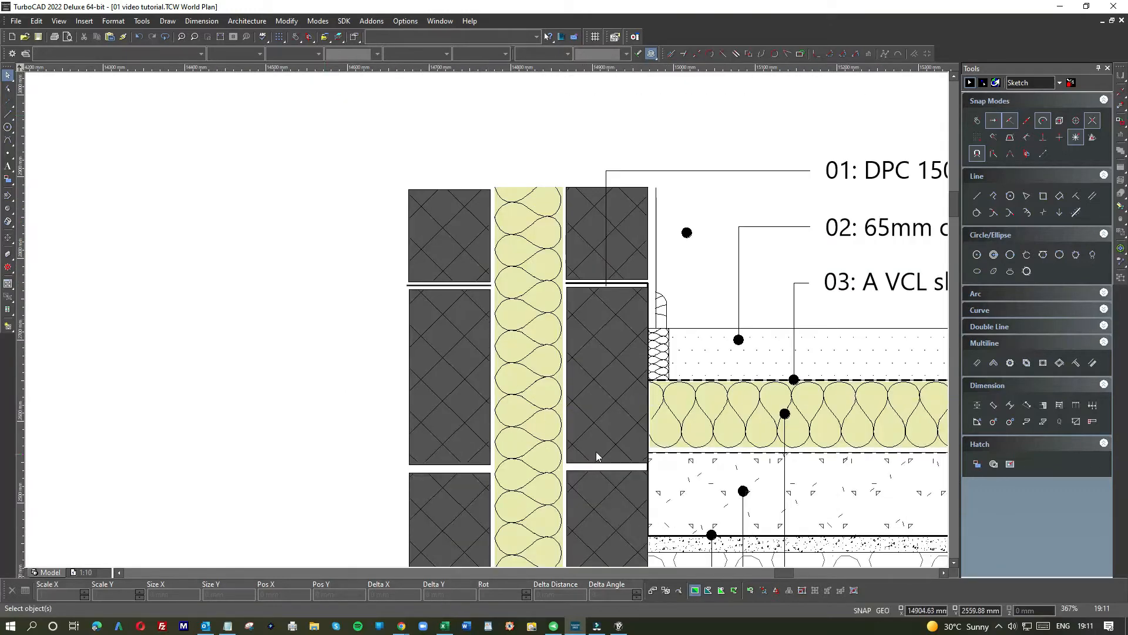
pyautogui.scroll(-1, 597, 450)
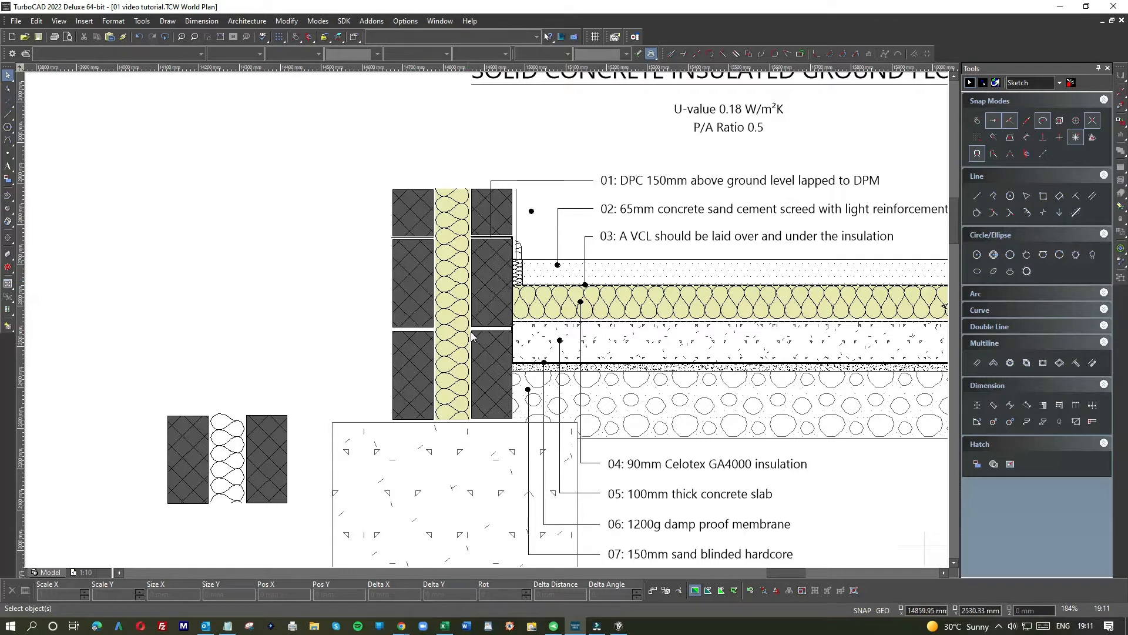
pyautogui.scroll(-1, 491, 374)
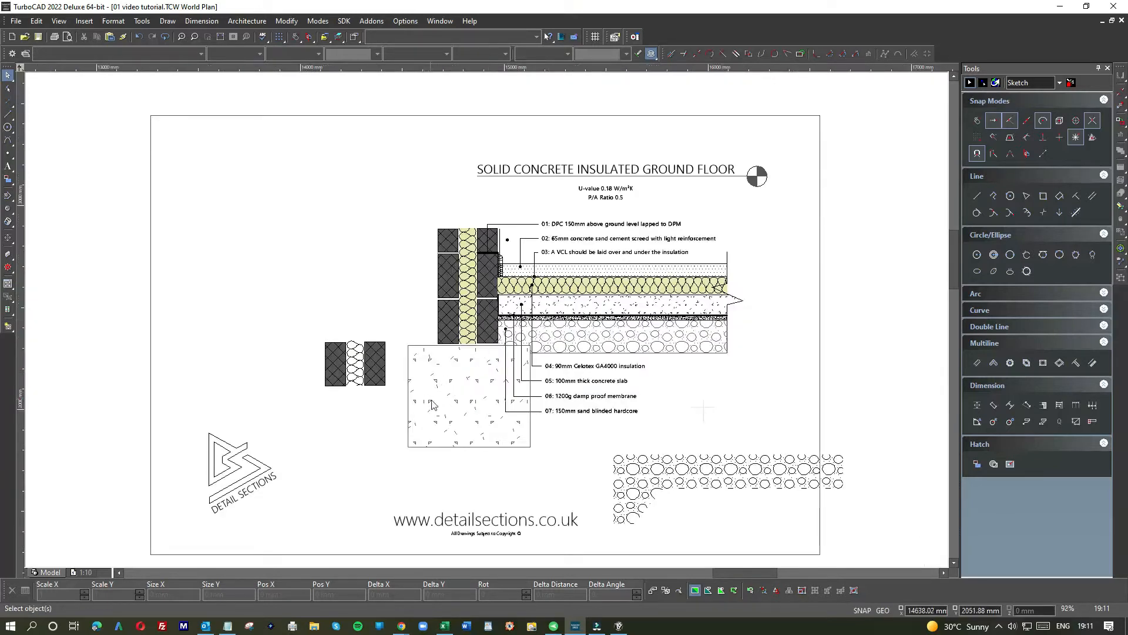
pyautogui.moveTo(299, 320); pyautogui.dragTo(403, 427)
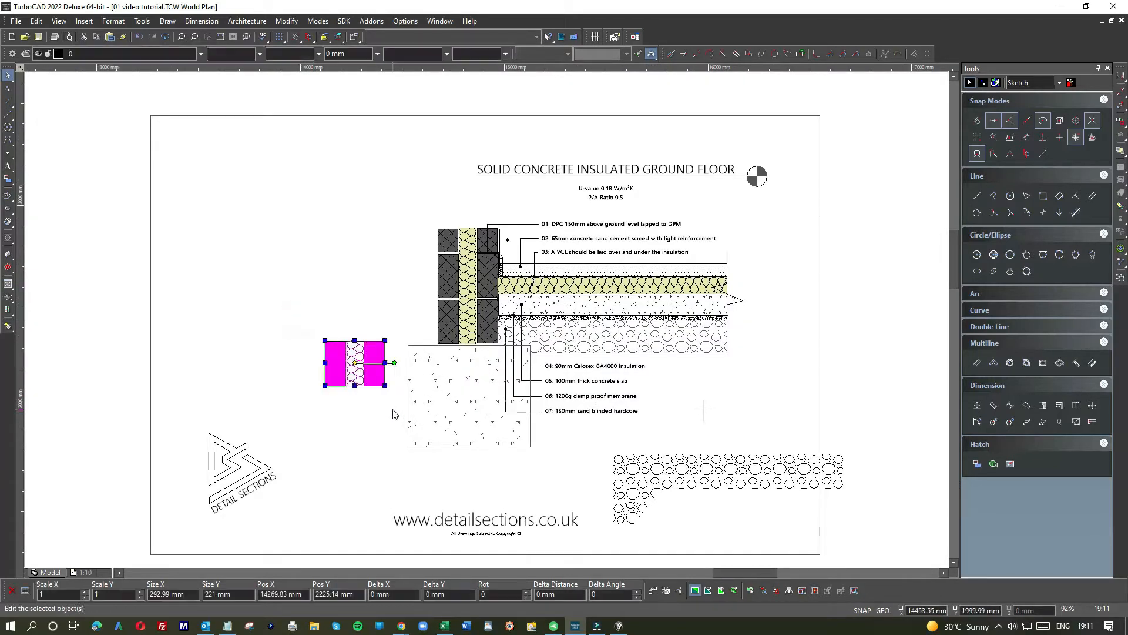
pyautogui.press('Delete')
pyautogui.click(728, 471)
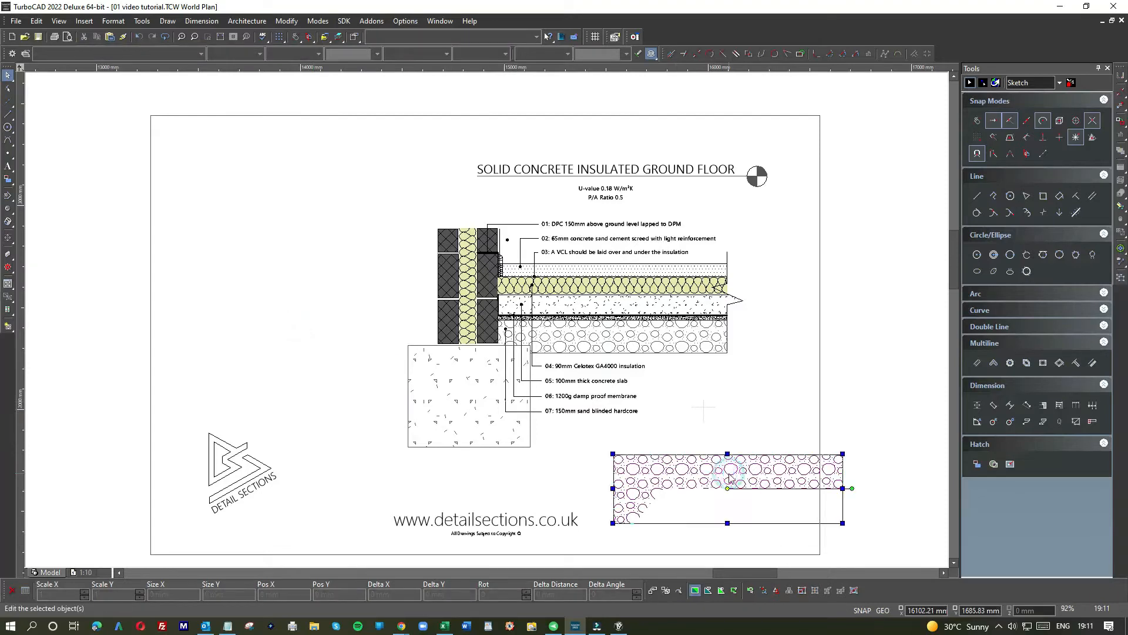
pyautogui.press('Delete')
# - Move the whole ground floor detail with its title and notes about 350 mm left and 145 mm down within its sheet
pyautogui.scroll(-1, 488, 322)
pyautogui.moveTo(341, 169)
pyautogui.mouseDown()
pyautogui.moveTo(546, 256)
pyautogui.moveTo(551, 336)
pyautogui.mouseUp()
pyautogui.moveTo(497, 291); pyautogui.dragTo(459, 304)
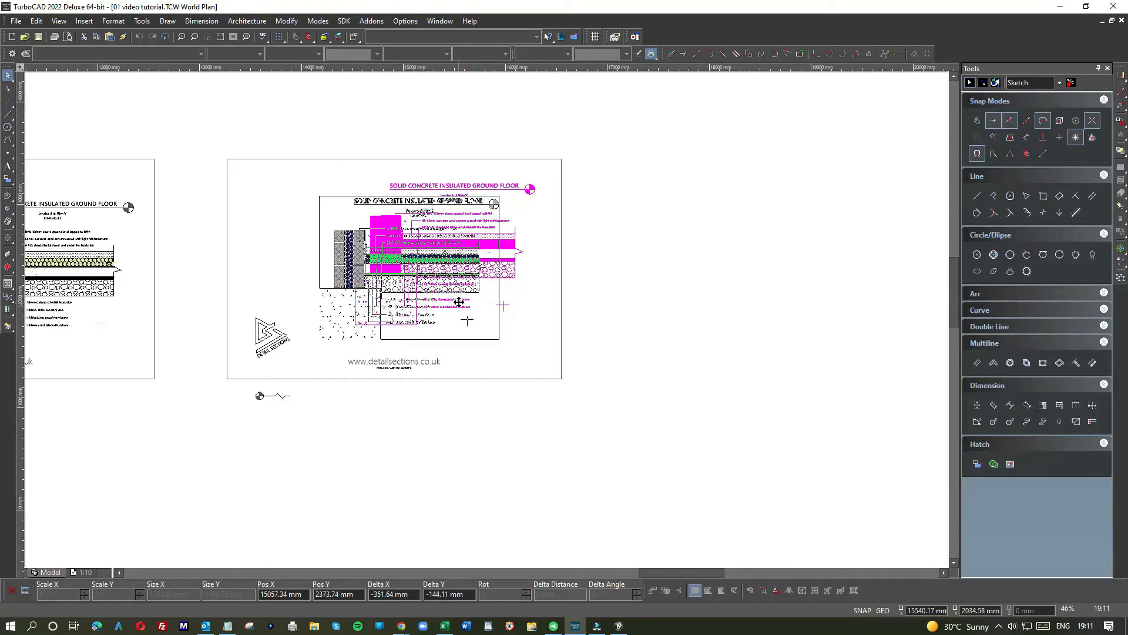
pyautogui.click(523, 325)
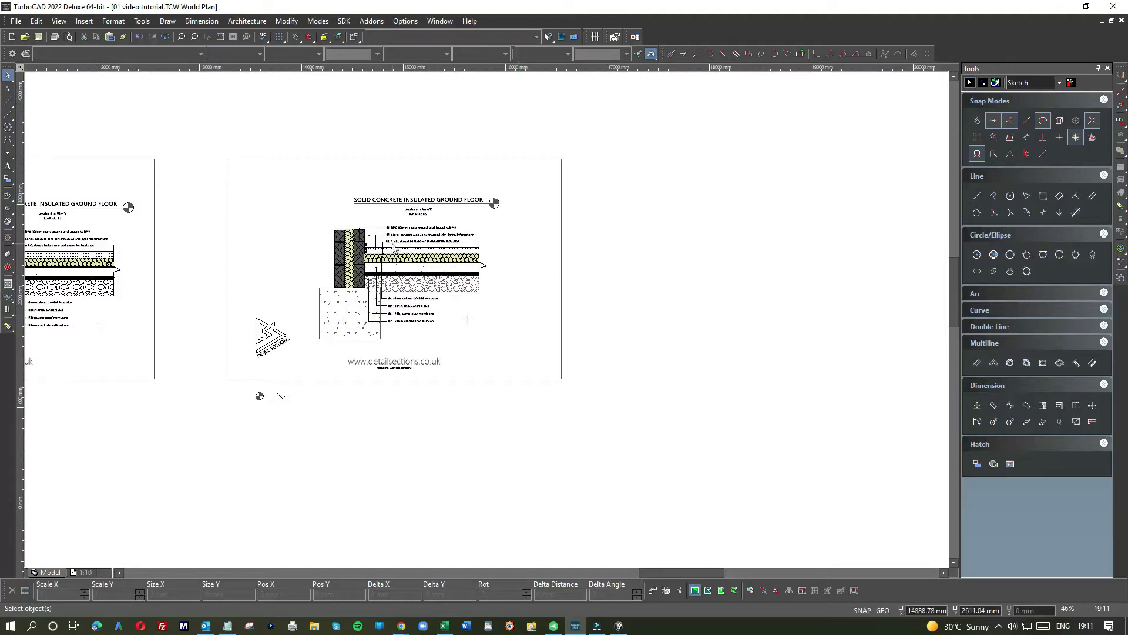
# - Move the spare floor specification text to just above the second sheet and switch to the source notes in the other application
pyautogui.scroll(-2, 653, 391)
pyautogui.click(432, 176)
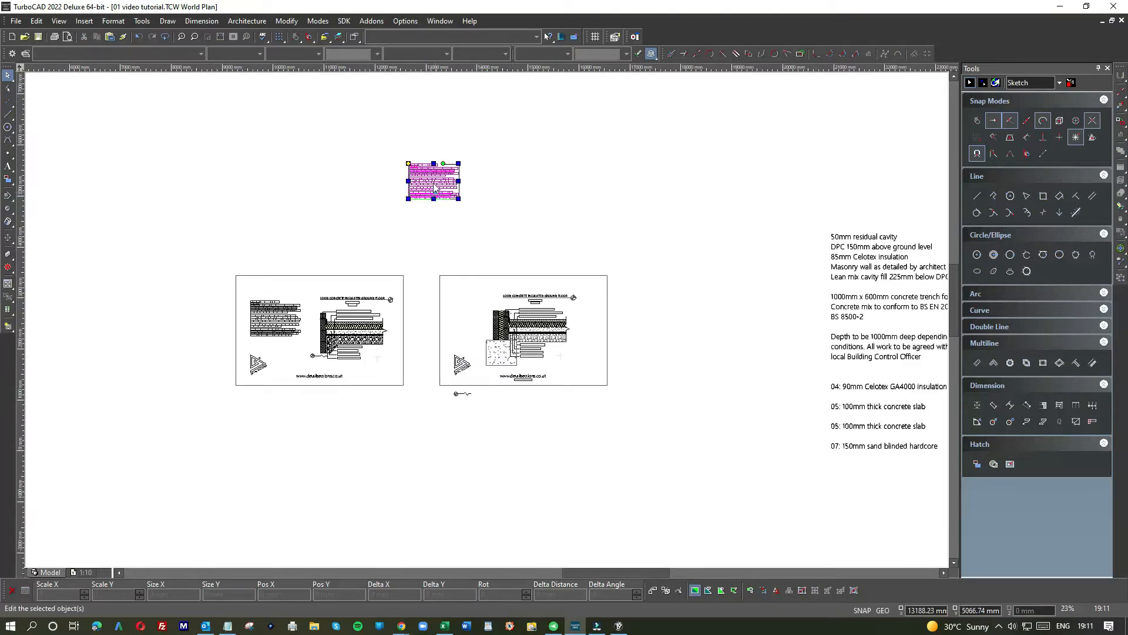
pyautogui.moveTo(431, 178); pyautogui.dragTo(470, 229)
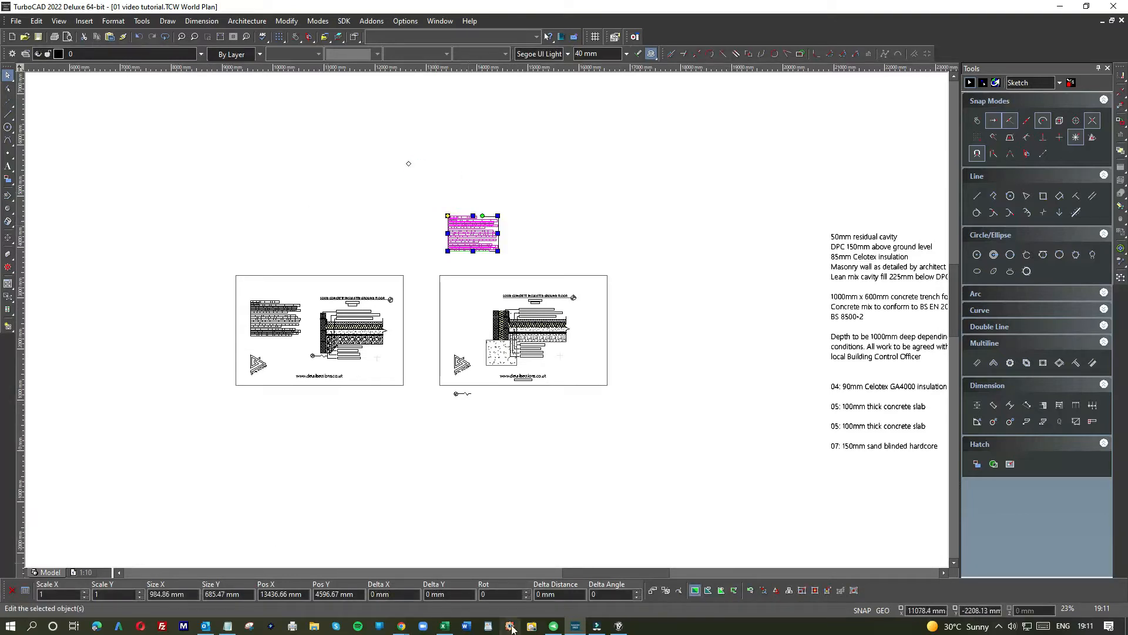
pyautogui.click(231, 627)
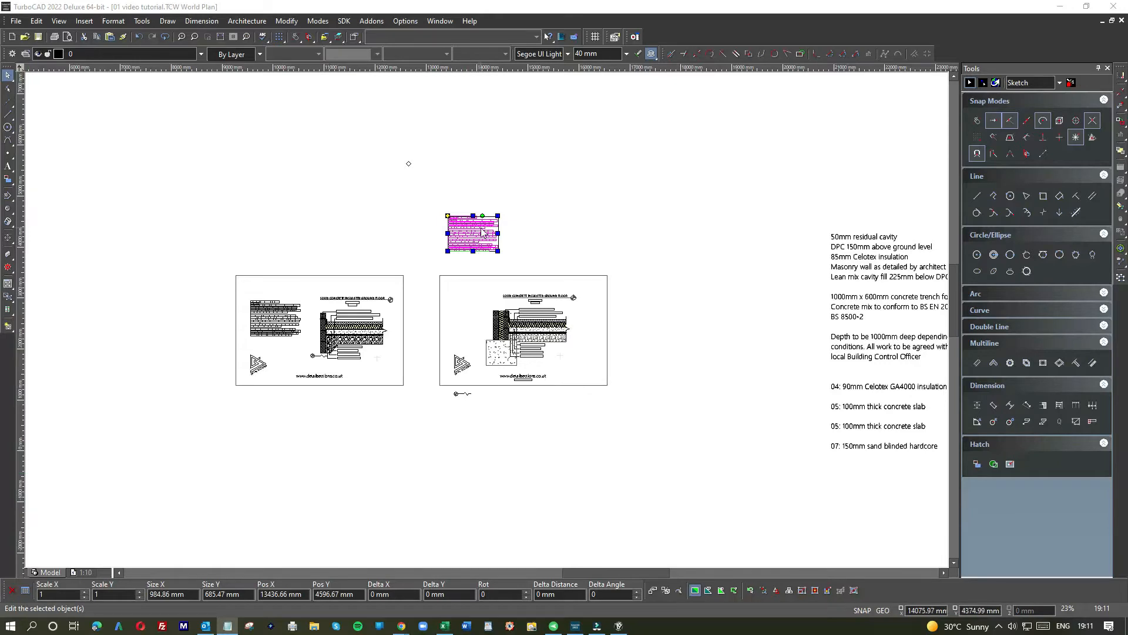
# - Inspect the multiline text properties of the spare specification text, such as its font, height and width
pyautogui.scroll(1, 481, 227)
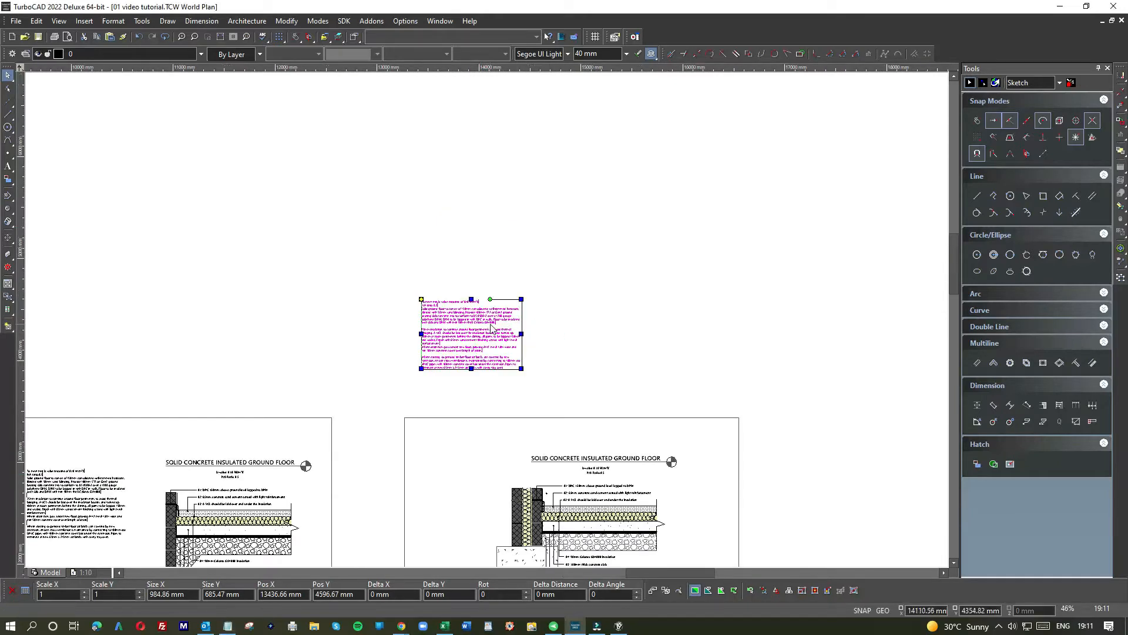
pyautogui.doubleClick(492, 326)
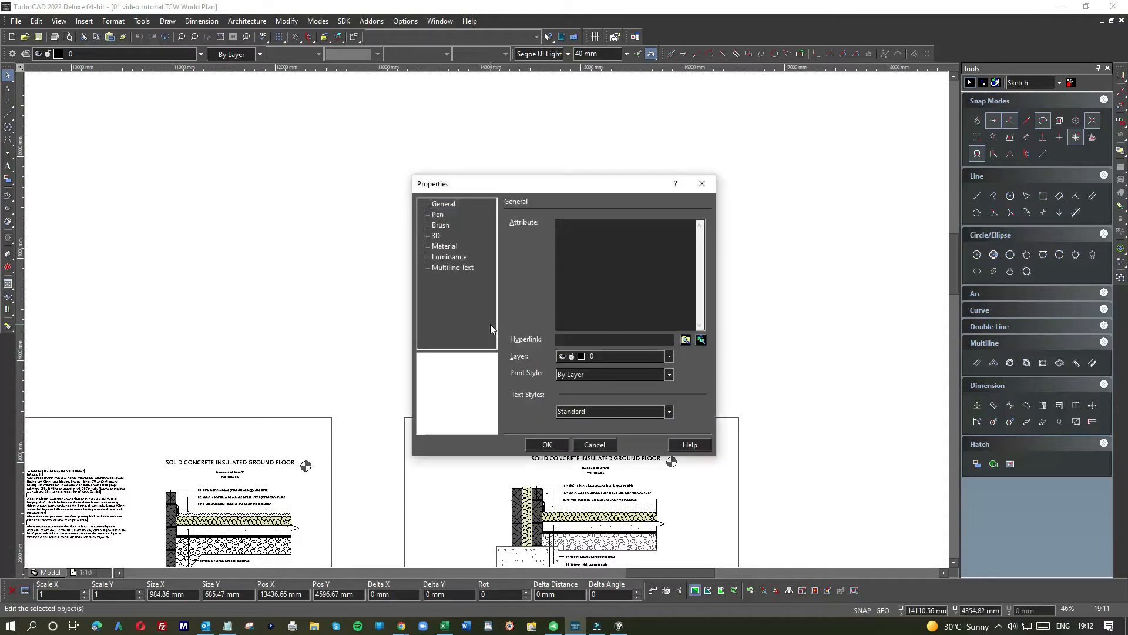
pyautogui.click(460, 269)
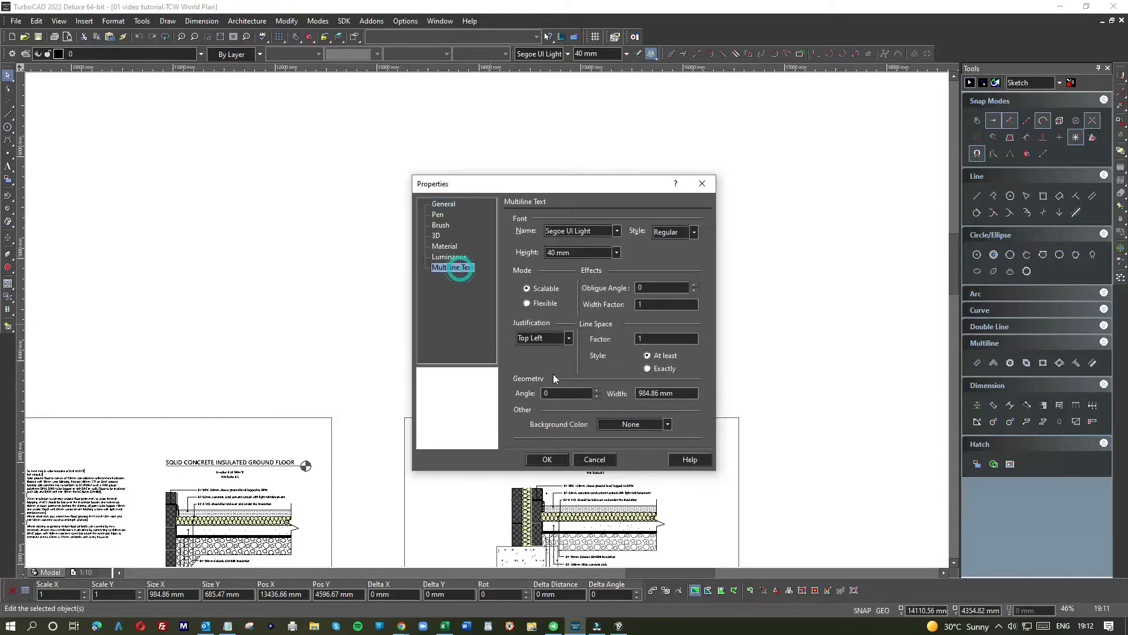
pyautogui.click(592, 460)
# - Open the spare specification text above the second sheet for editing and delete all of its wording
pyautogui.moveTo(14, 173); pyautogui.dragTo(48, 178)
pyautogui.click(469, 299)
pyautogui.click(470, 305)
pyautogui.scroll(2, 475, 312)
pyautogui.scroll(1, 492, 321)
pyautogui.scroll(-1, 492, 321)
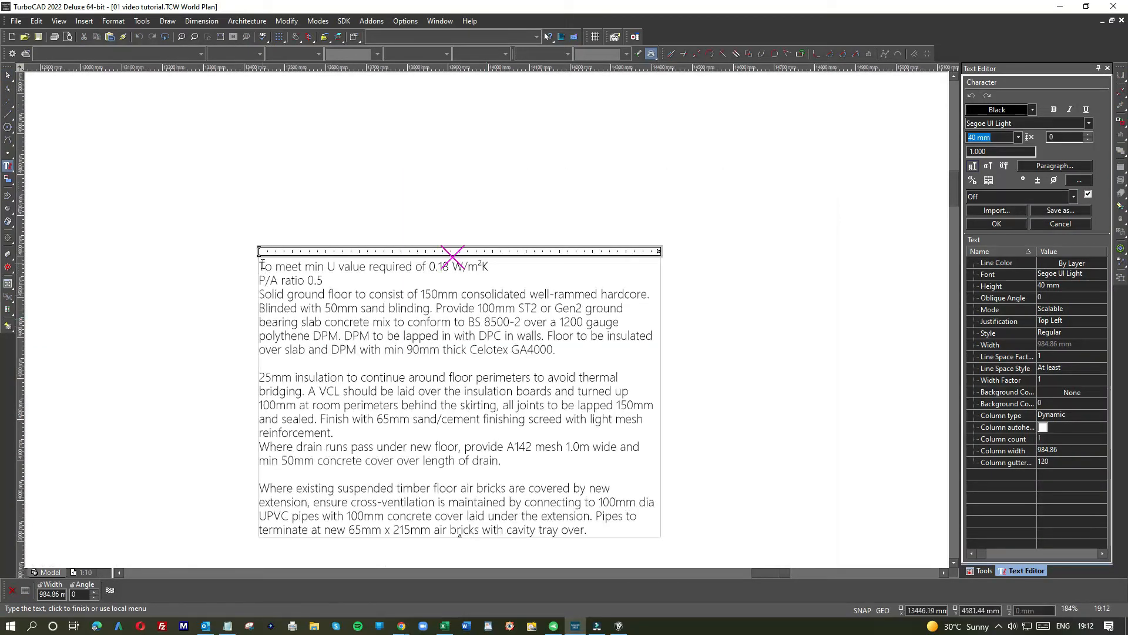
pyautogui.moveTo(261, 265)
pyautogui.mouseDown()
pyautogui.moveTo(400, 322)
pyautogui.moveTo(643, 566)
pyautogui.mouseUp()
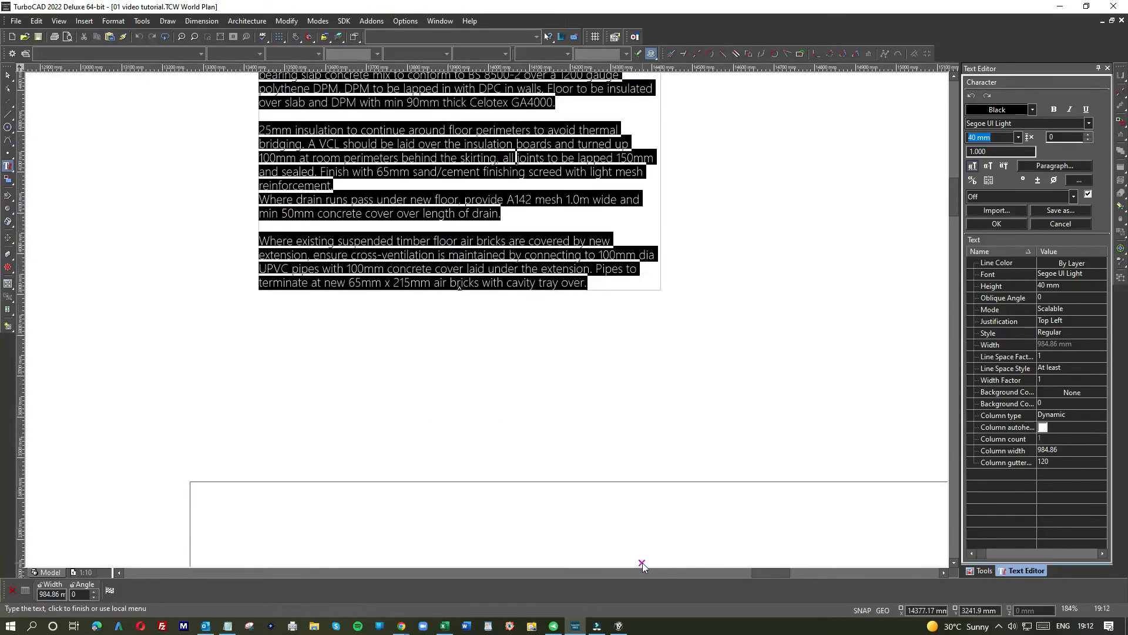
pyautogui.press('Delete')
# - Paste the foundation specification starting "Provide 750mm x 600mm trench fill foundations" into the emptied text block and finish editing
pyautogui.scroll(-2, 488, 322)
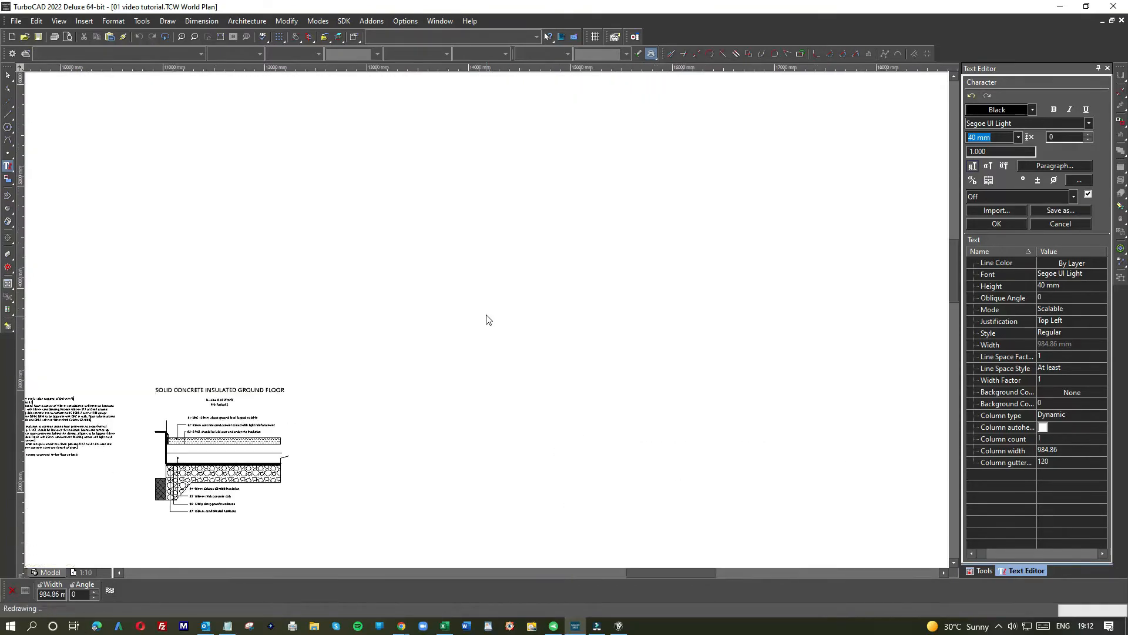
pyautogui.scroll(2, 425, 196)
pyautogui.click(455, 370)
pyautogui.hotkey('ctrl', 'v')
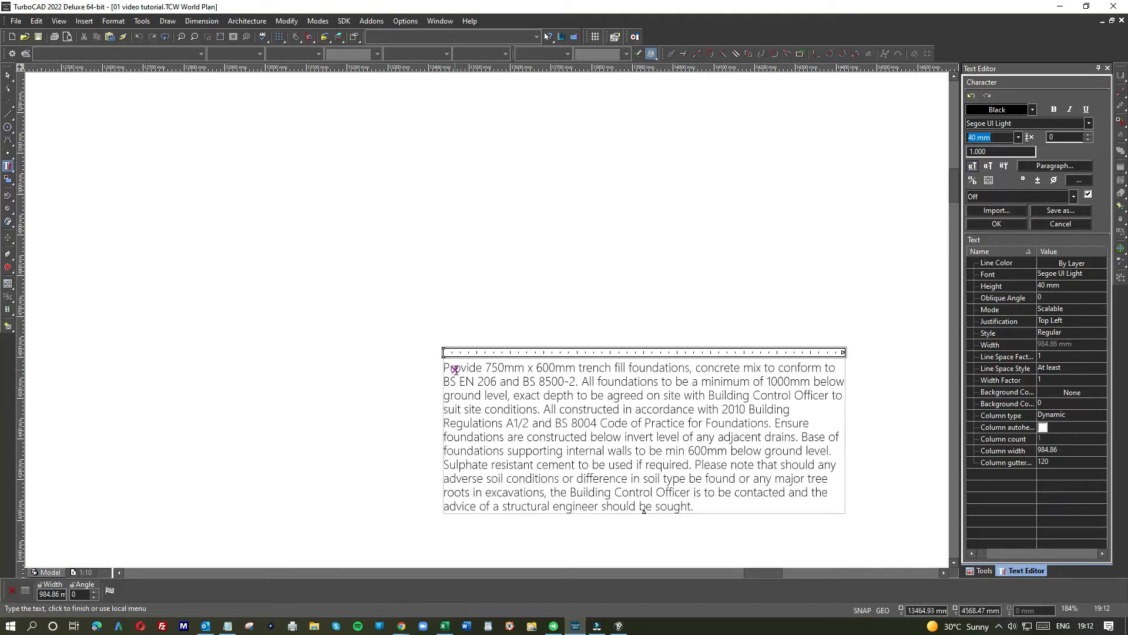
pyautogui.click(602, 313)
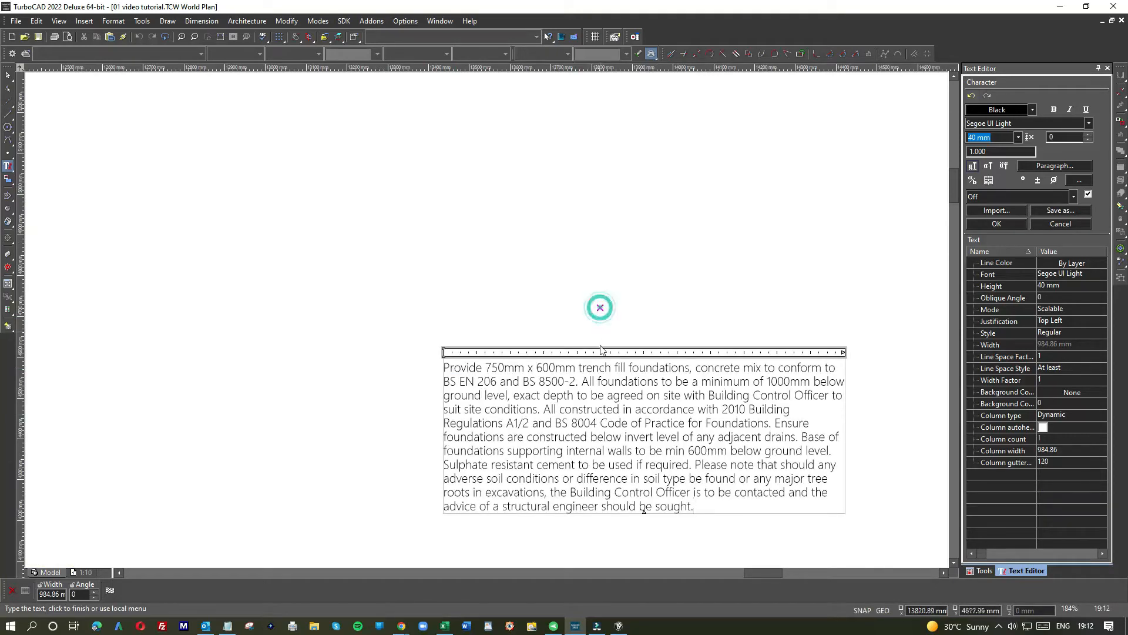
pyautogui.scroll(-2, 602, 313)
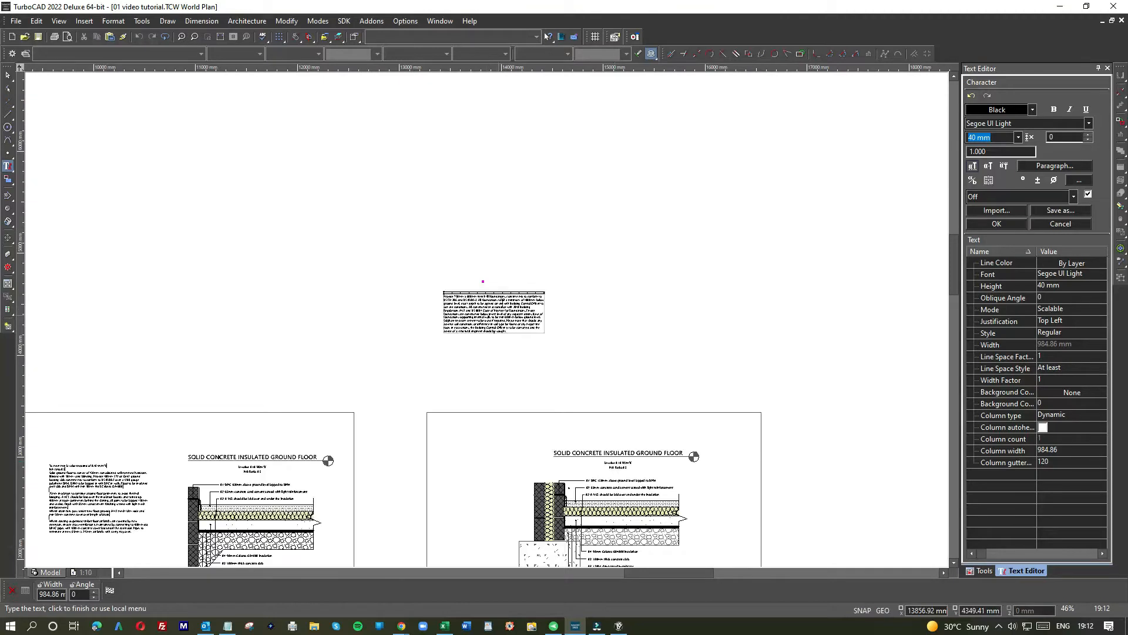
pyautogui.click(402, 221)
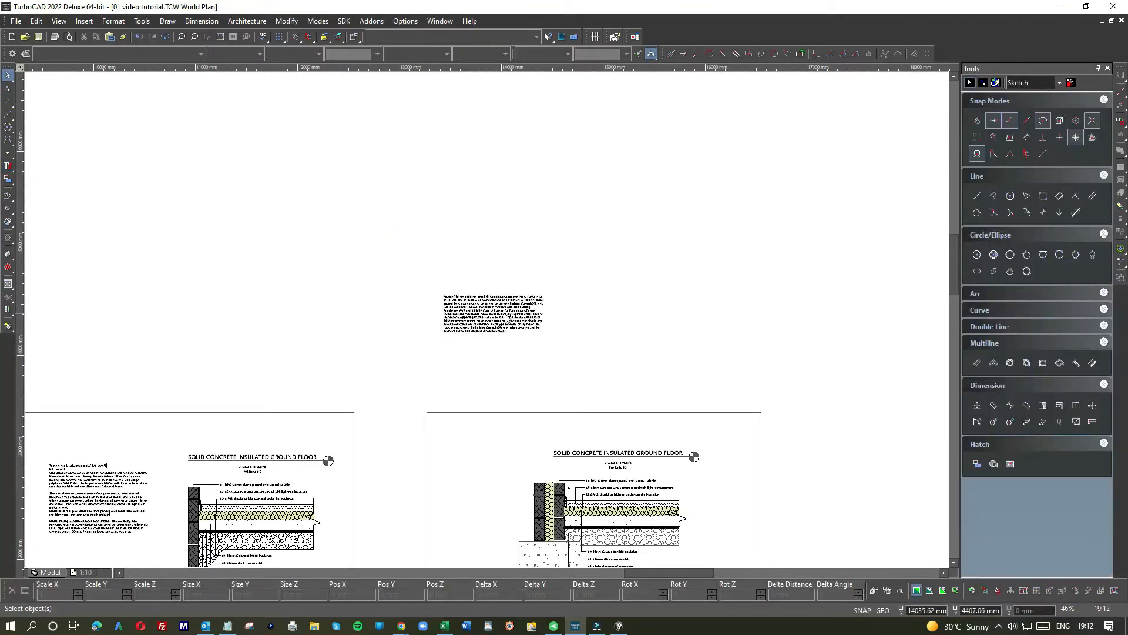
# - Try the foundation text beside the wall on the second sheet, and shift it clear over the sheet's upper-left corner
pyautogui.click(507, 316)
pyautogui.moveTo(505, 317); pyautogui.dragTo(516, 491)
pyautogui.scroll(-2, 443, 293)
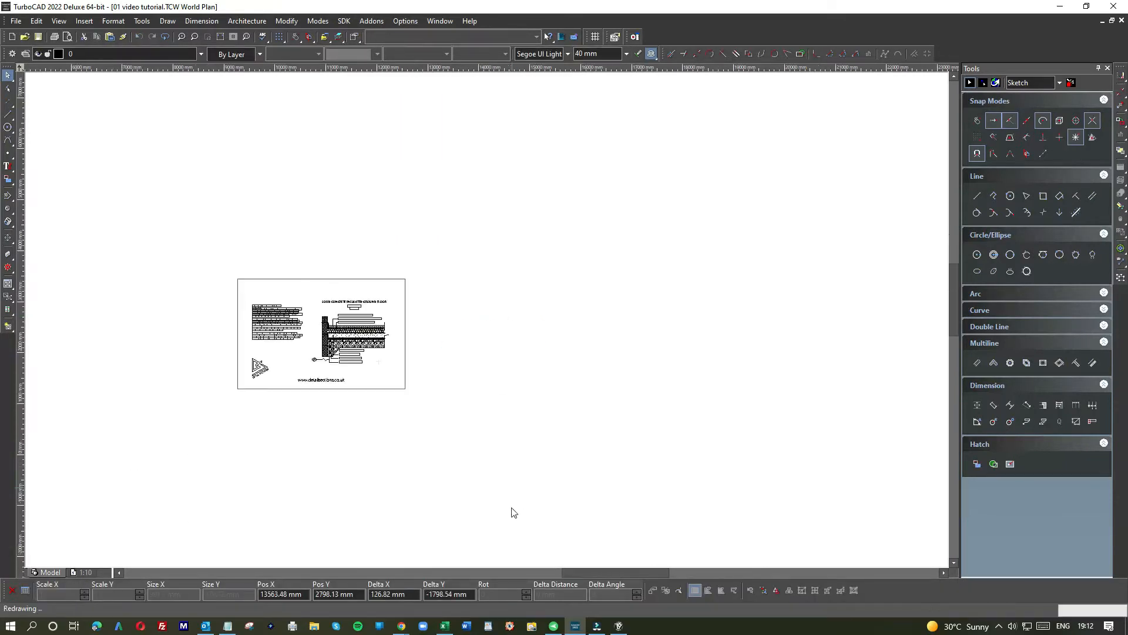
pyautogui.scroll(2, 488, 304)
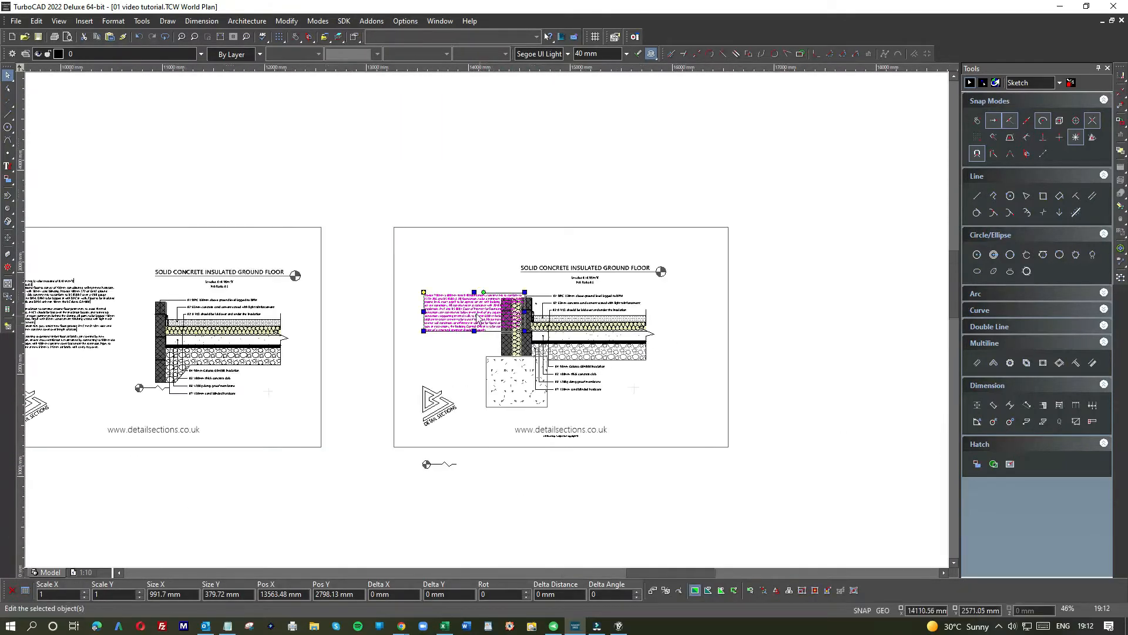
pyautogui.moveTo(473, 312); pyautogui.dragTo(405, 237)
# - Shift the ground floor detail to the right within the second sheet and place the foundation text in the space beside the wall
pyautogui.moveTo(481, 254)
pyautogui.mouseDown()
pyautogui.moveTo(625, 287)
pyautogui.moveTo(703, 433)
pyautogui.mouseUp()
pyautogui.moveTo(595, 364); pyautogui.dragTo(648, 364)
pyautogui.click(447, 308)
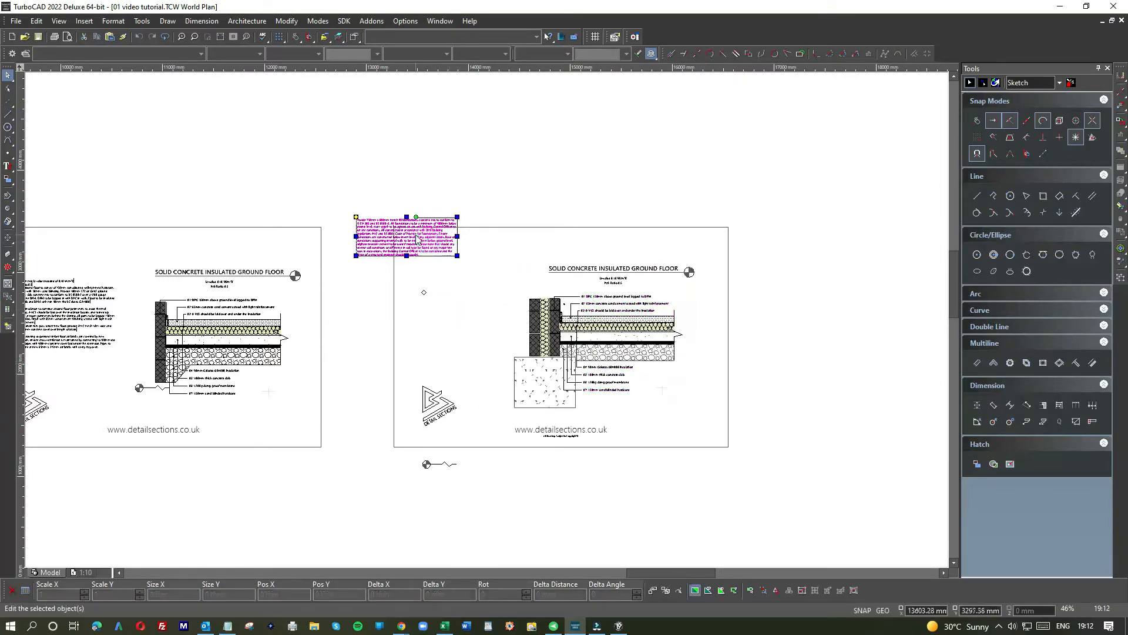
pyautogui.click(420, 238)
pyautogui.moveTo(420, 238); pyautogui.dragTo(483, 294)
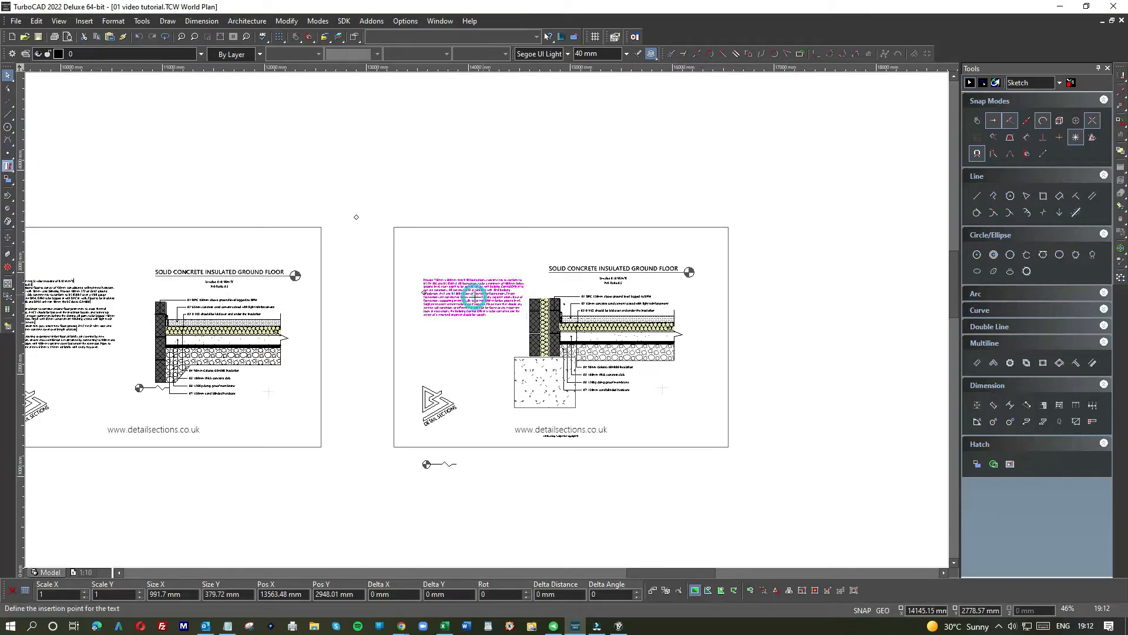
# - Open the foundation text for editing and narrow its text frame to about 785 mm wide
pyautogui.click(516, 297)
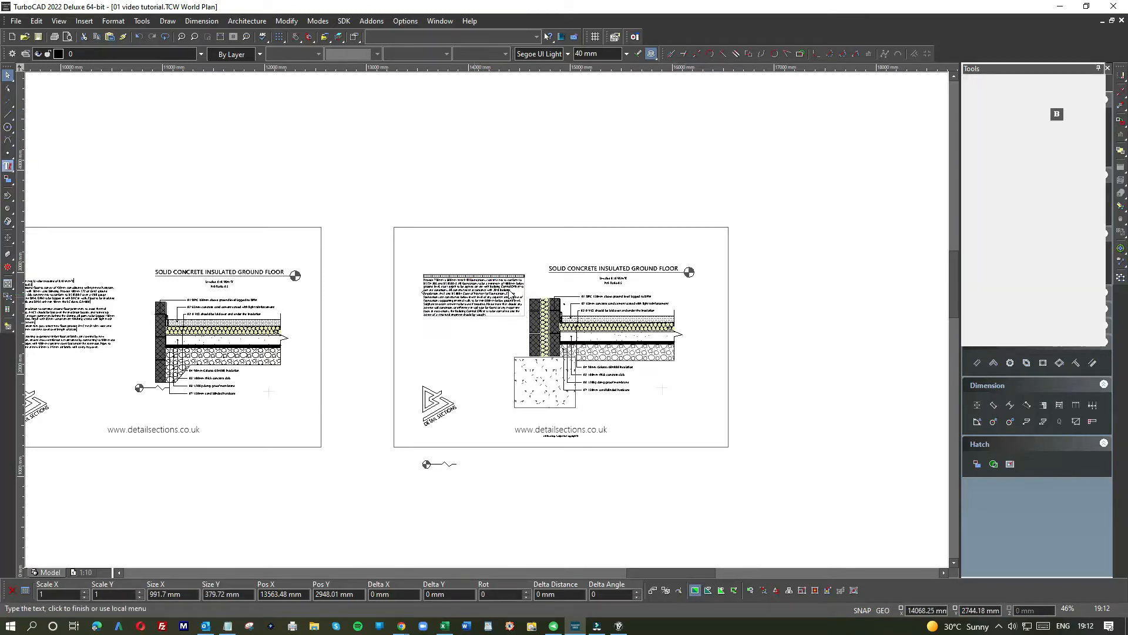
pyautogui.scroll(5, 476, 315)
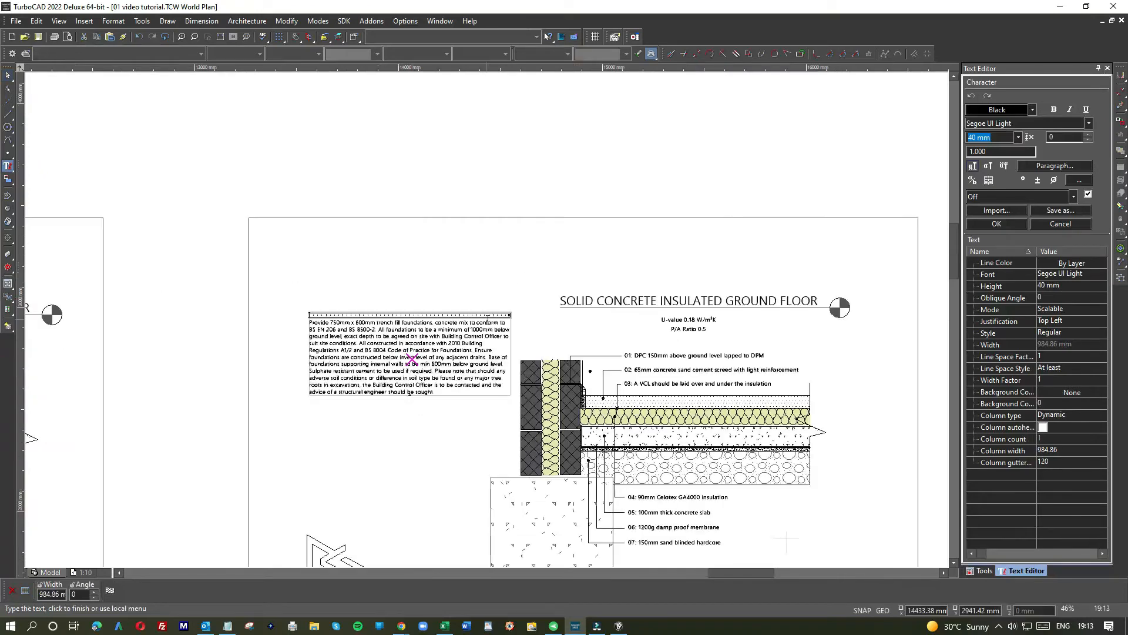
pyautogui.moveTo(577, 304); pyautogui.dragTo(418, 303)
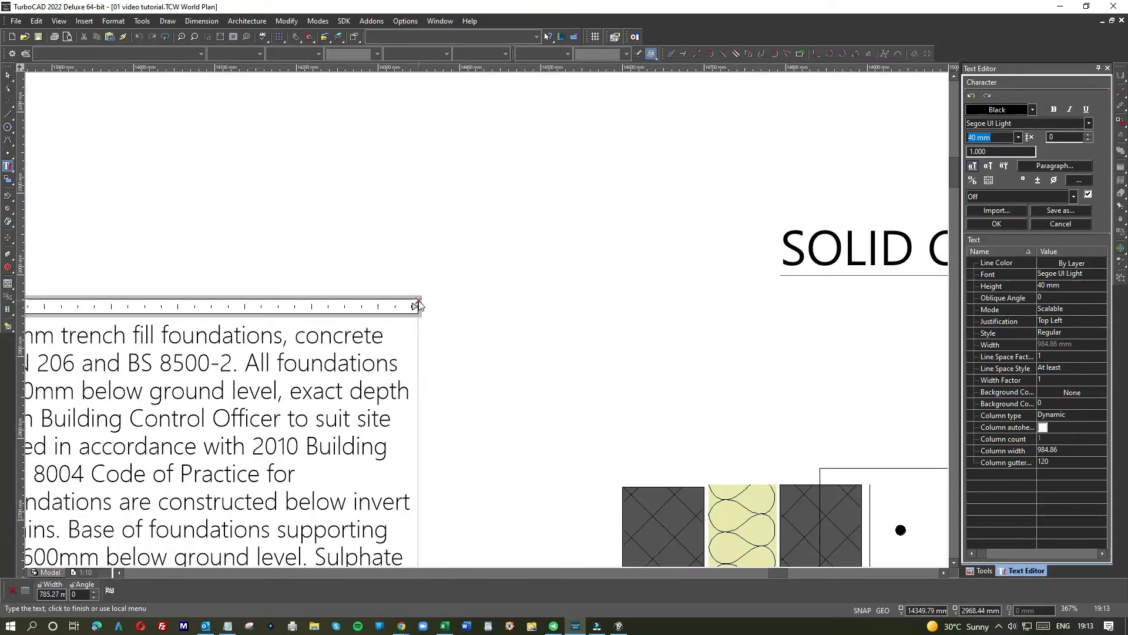
# - Finish editing the foundation text and move it about 190 mm down in the space beside the wall
pyautogui.scroll(-5, 414, 282)
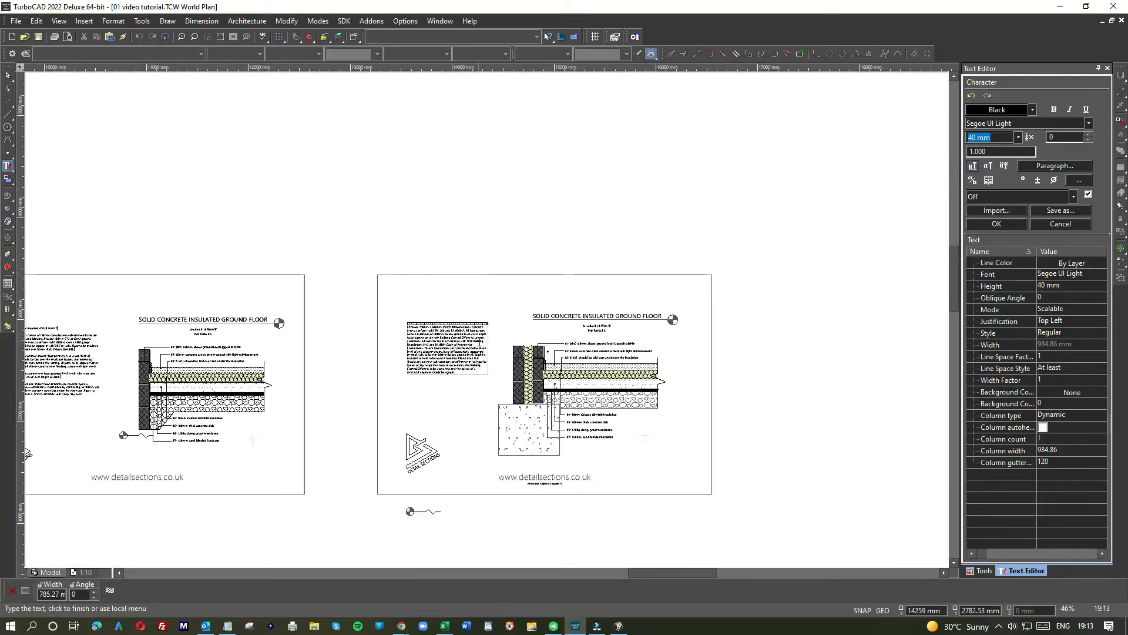
pyautogui.scroll(3, 481, 313)
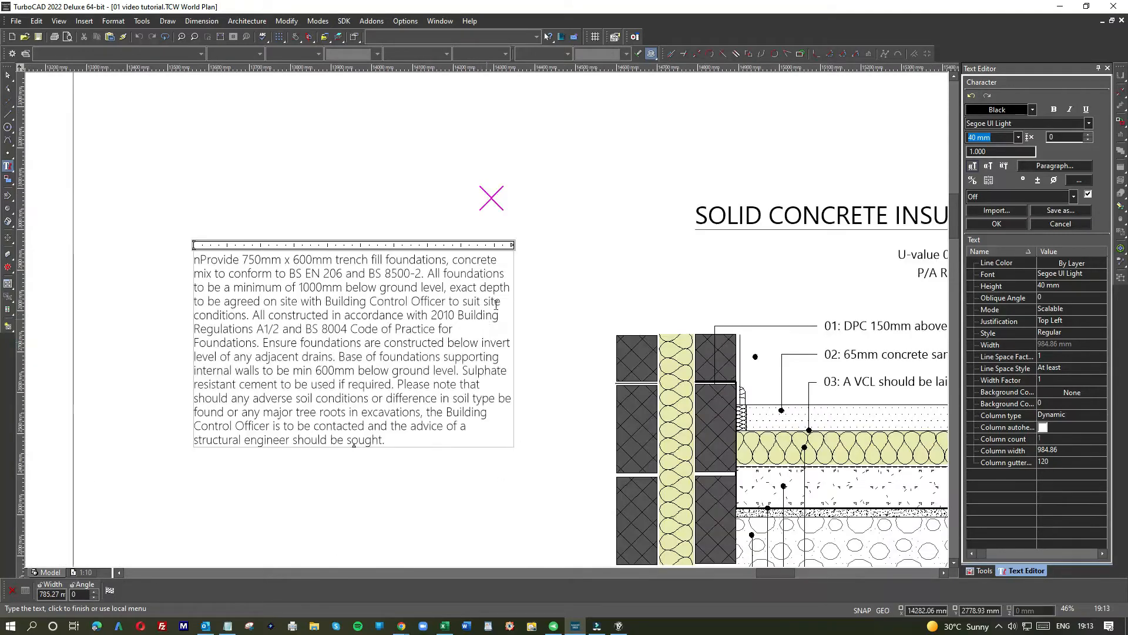
pyautogui.click(194, 158)
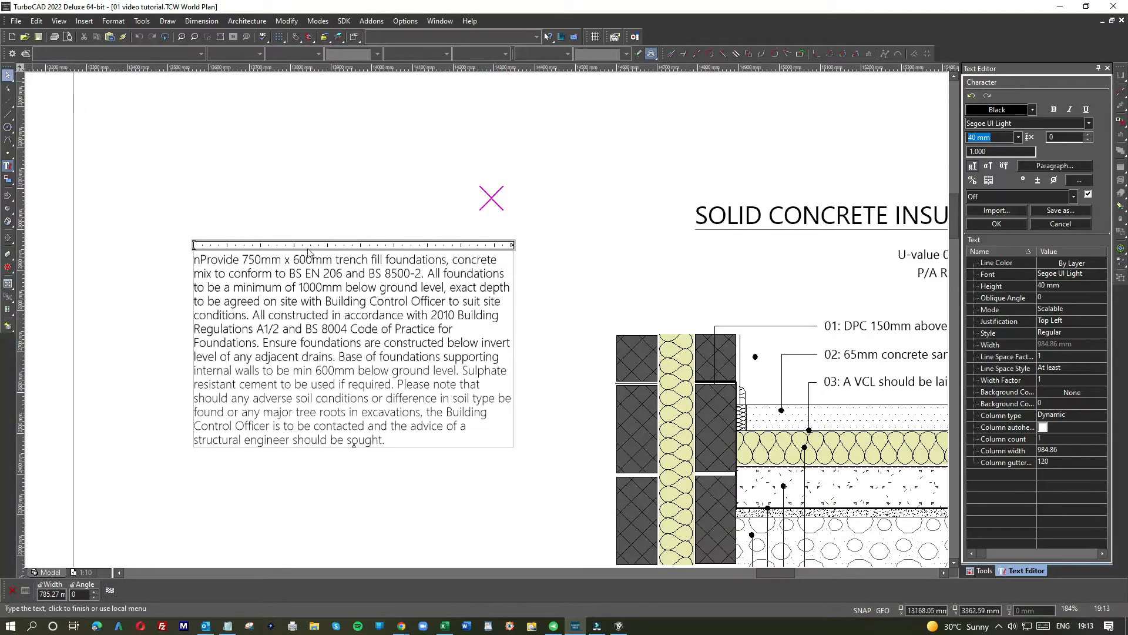
pyautogui.click(351, 266)
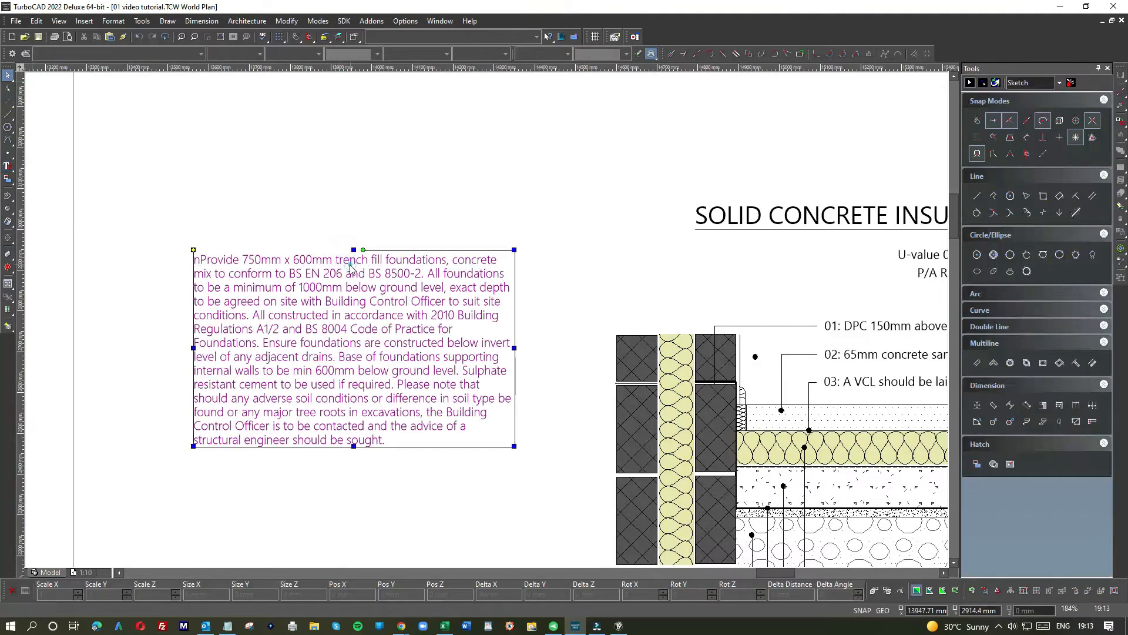
pyautogui.moveTo(353, 272); pyautogui.dragTo(347, 350)
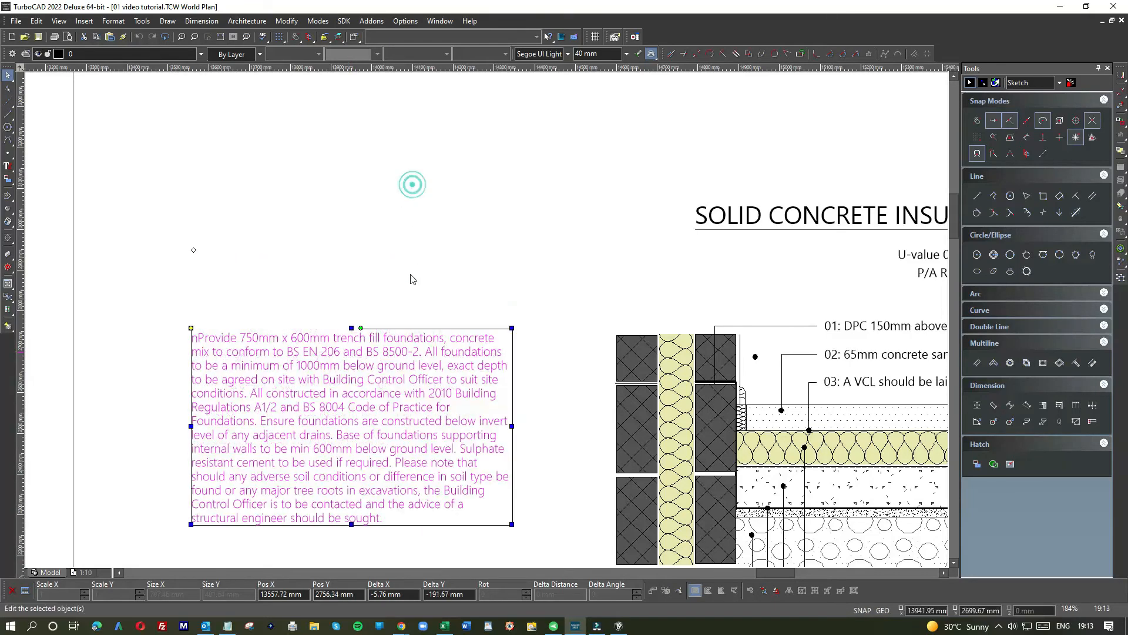
pyautogui.scroll(-5, 487, 320)
pyautogui.click(496, 305)
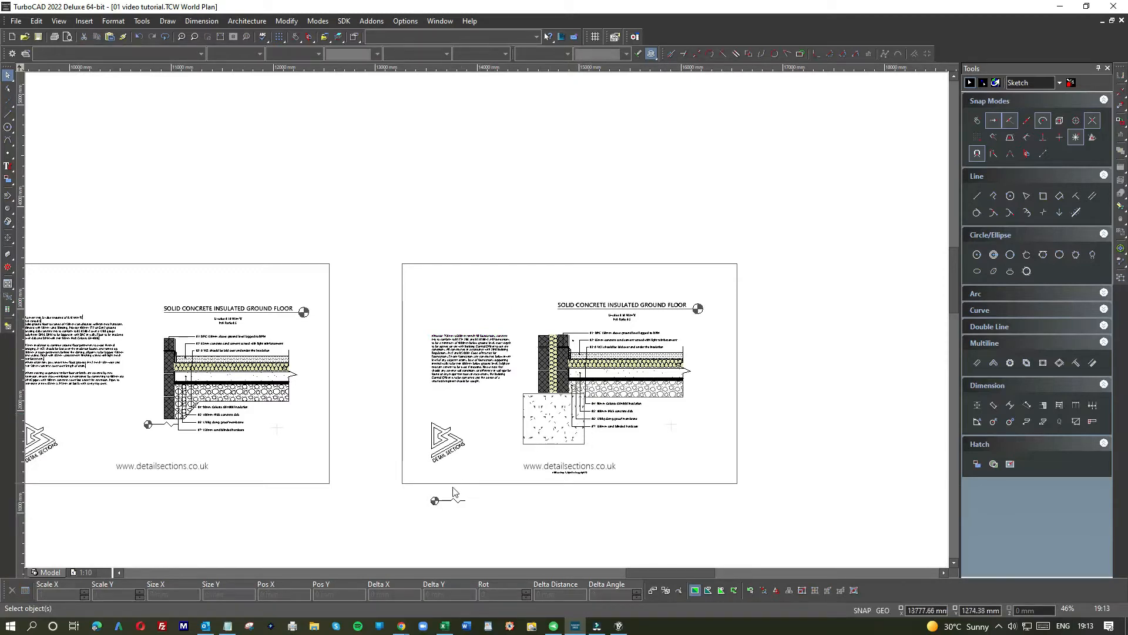
# - Delete the leftover marker symbol below the second sheet and move the foundation text block above that sheet
pyautogui.moveTo(418, 488); pyautogui.dragTo(481, 519)
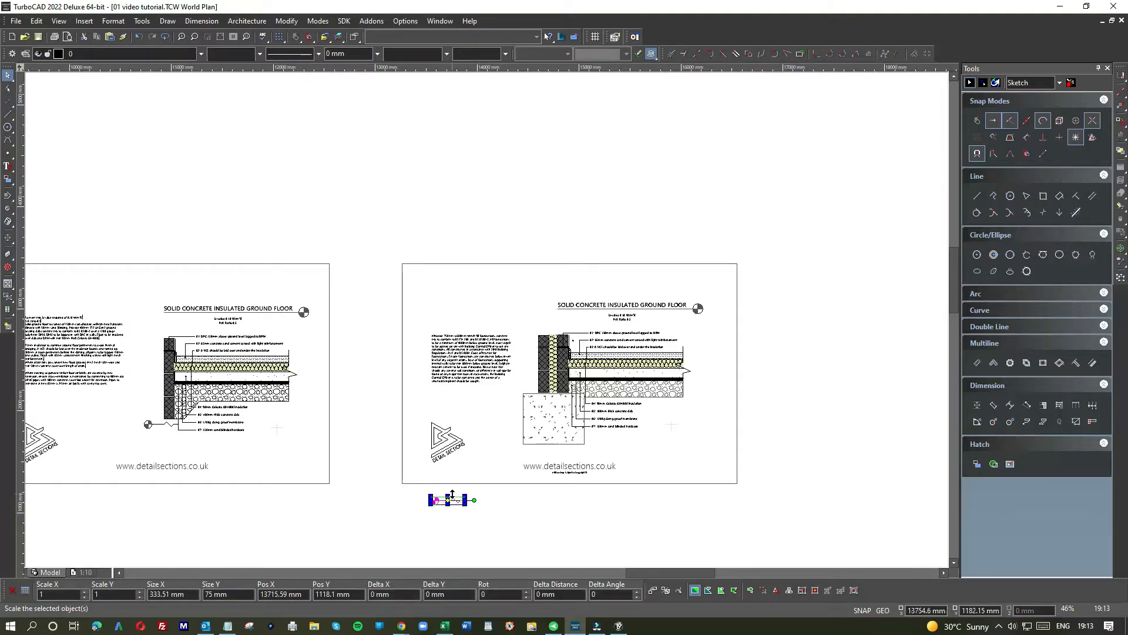
pyautogui.press('Delete')
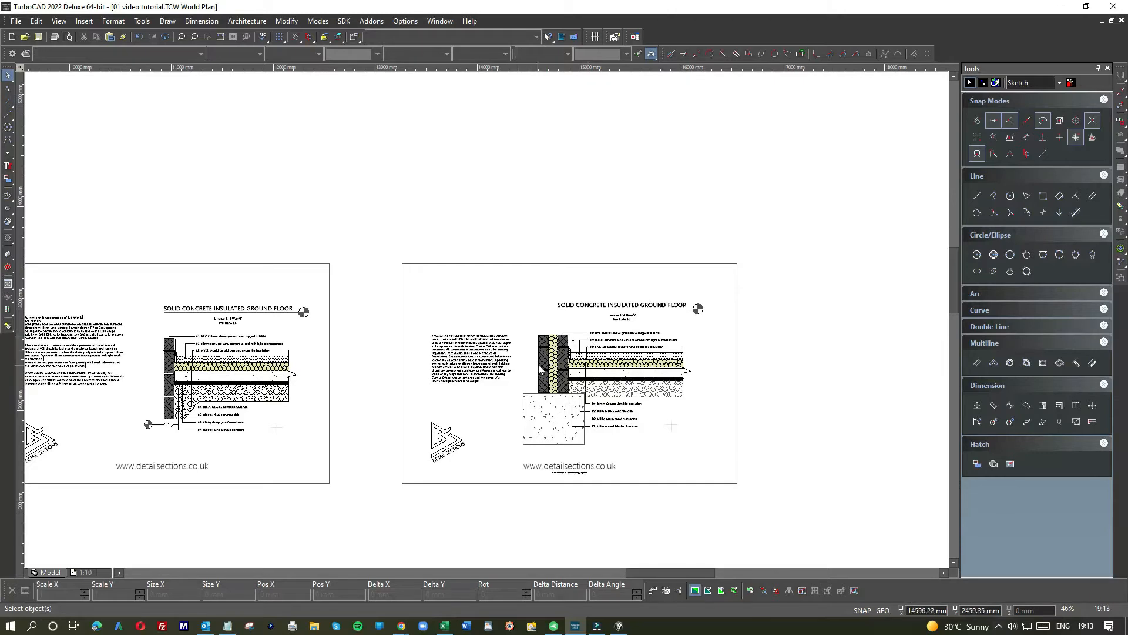
pyautogui.click(487, 365)
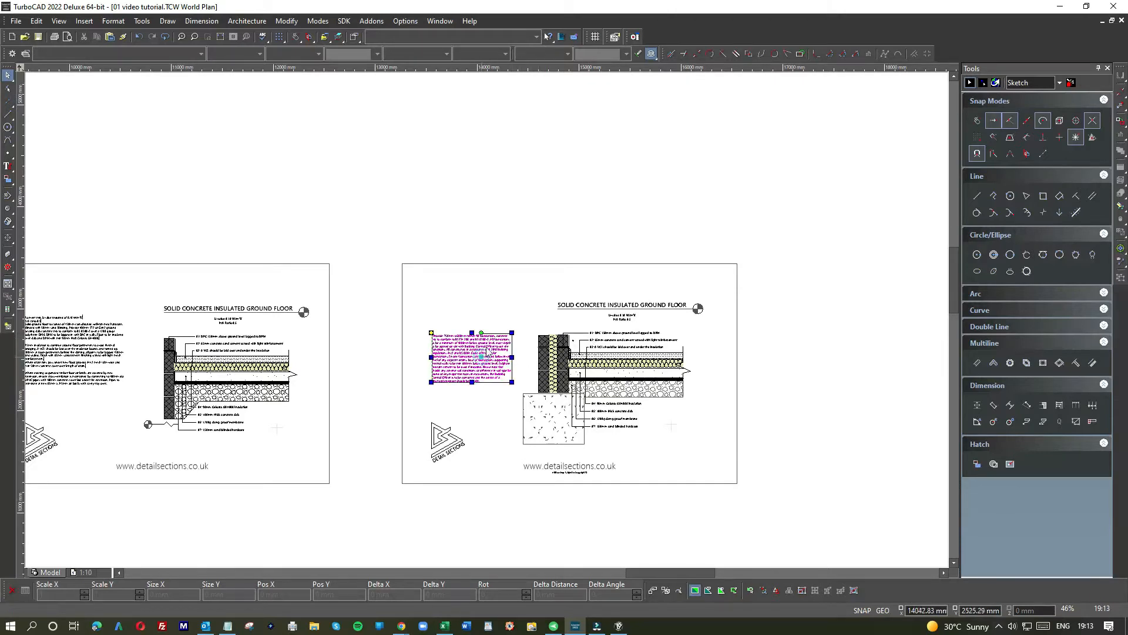
pyautogui.moveTo(473, 315); pyautogui.dragTo(457, 165)
pyautogui.scroll(-3, 491, 241)
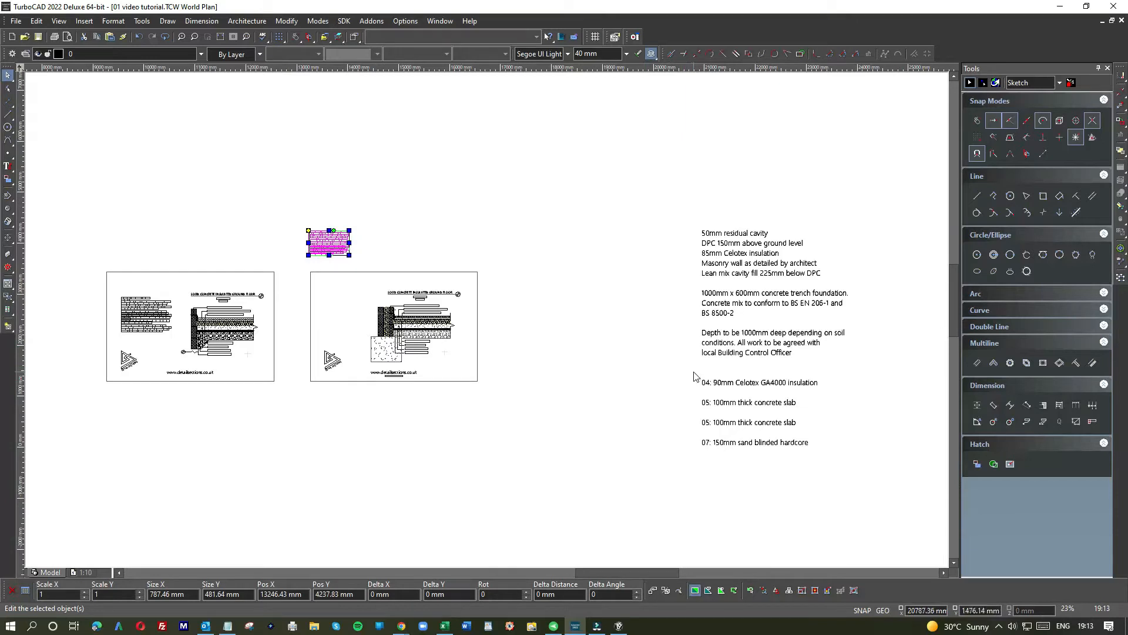
# - Compare the loose specification notes with the second sheet's detail and shift the notes block about 1900 mm left toward the sheet
pyautogui.scroll(6, 432, 348)
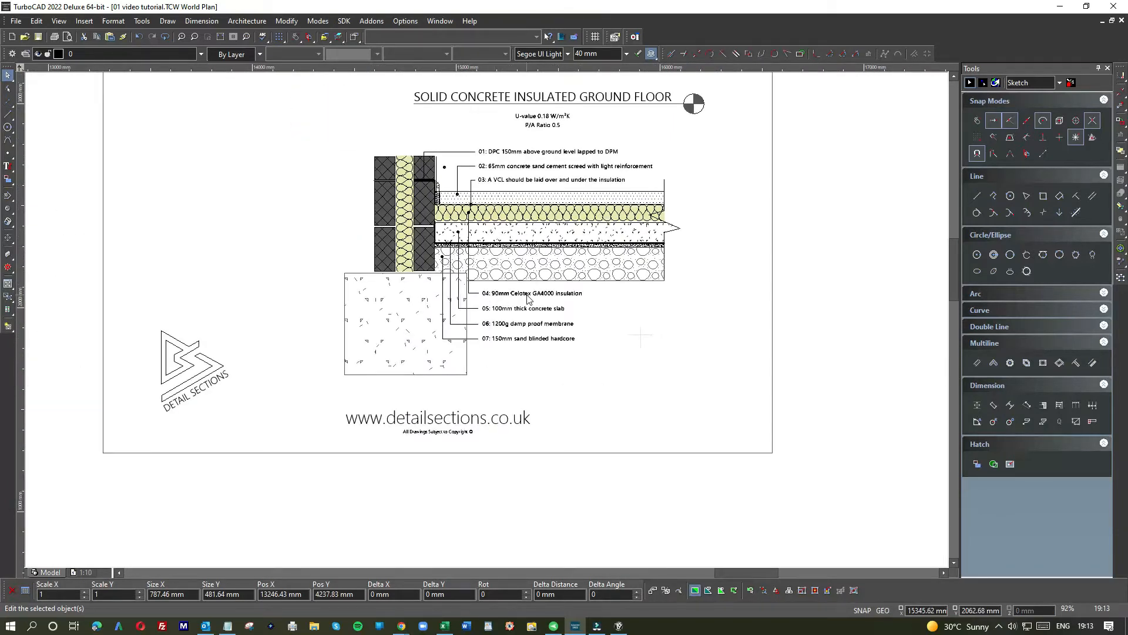
pyautogui.scroll(-4, 529, 299)
pyautogui.scroll(-2, 530, 333)
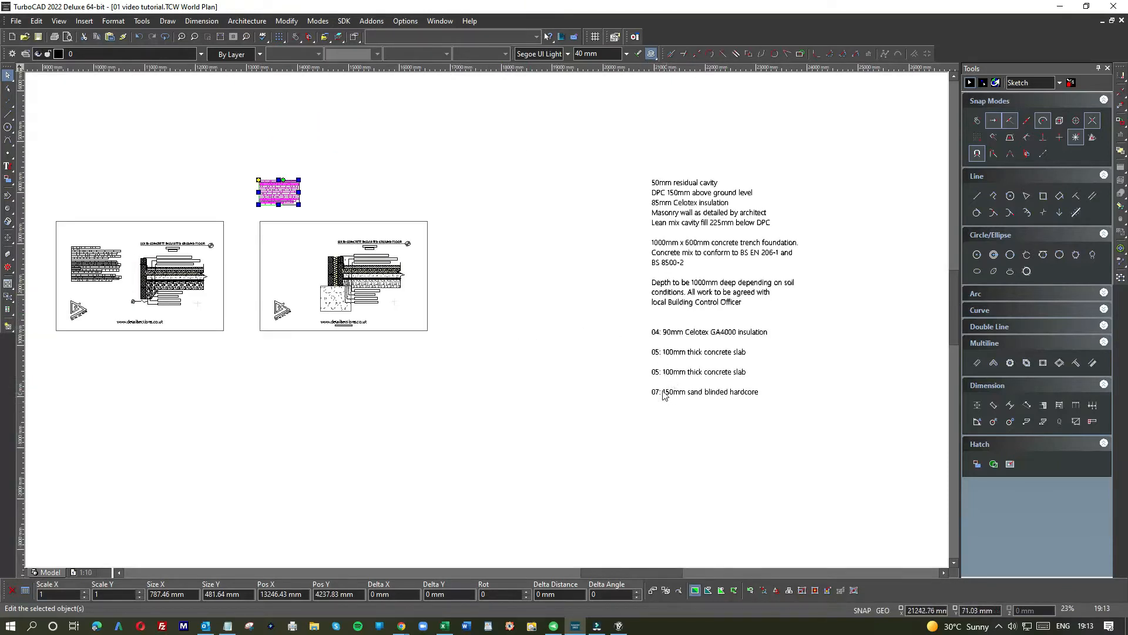
pyautogui.scroll(6, 361, 307)
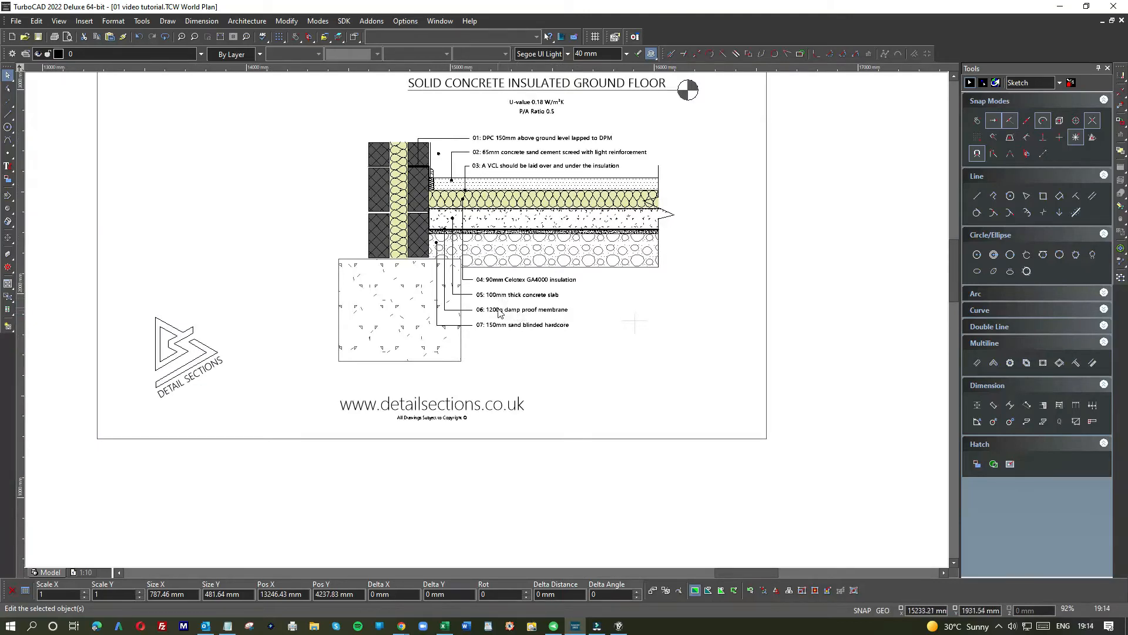
pyautogui.scroll(-6, 623, 317)
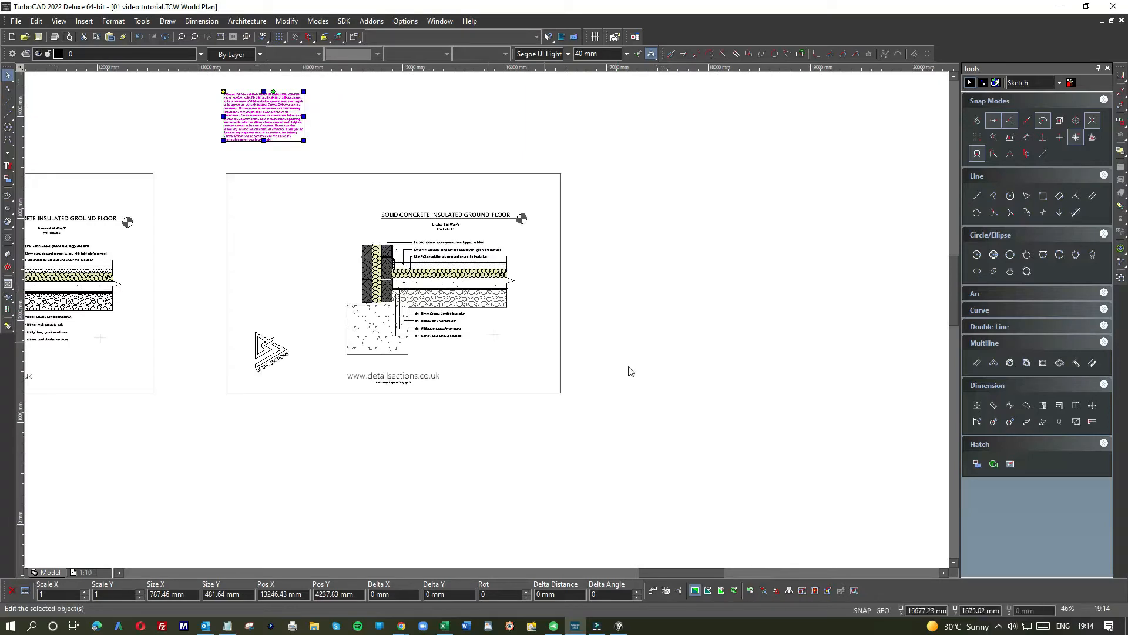
pyautogui.moveTo(630, 322)
pyautogui.mouseDown()
pyautogui.moveTo(783, 324)
pyautogui.moveTo(800, 430)
pyautogui.mouseUp()
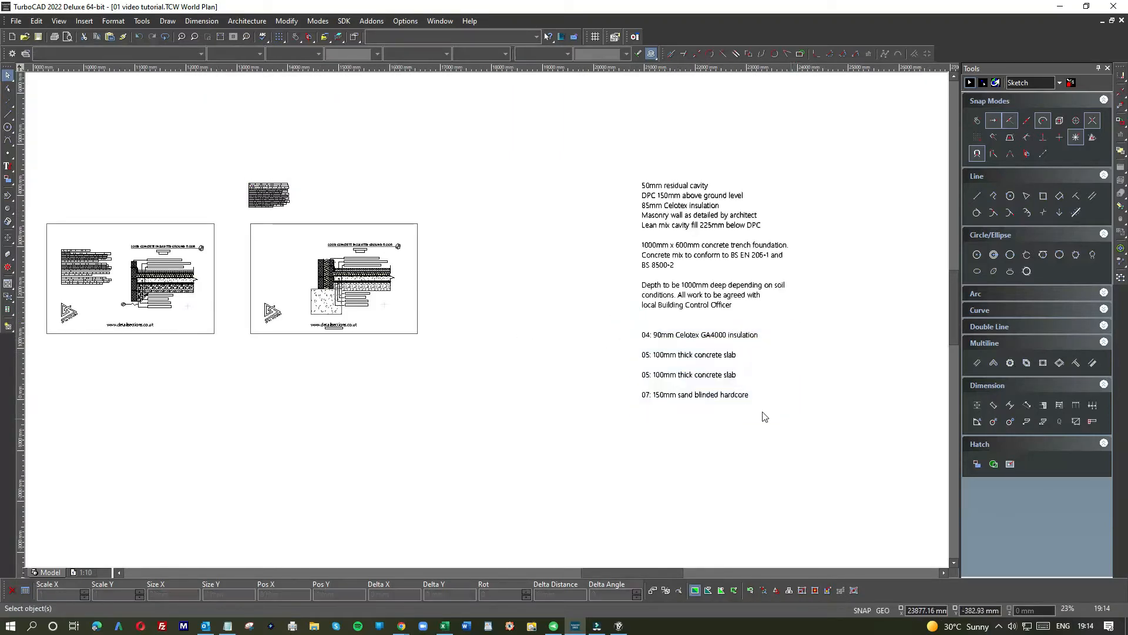
pyautogui.moveTo(626, 322); pyautogui.dragTo(802, 424)
pyautogui.click(641, 332)
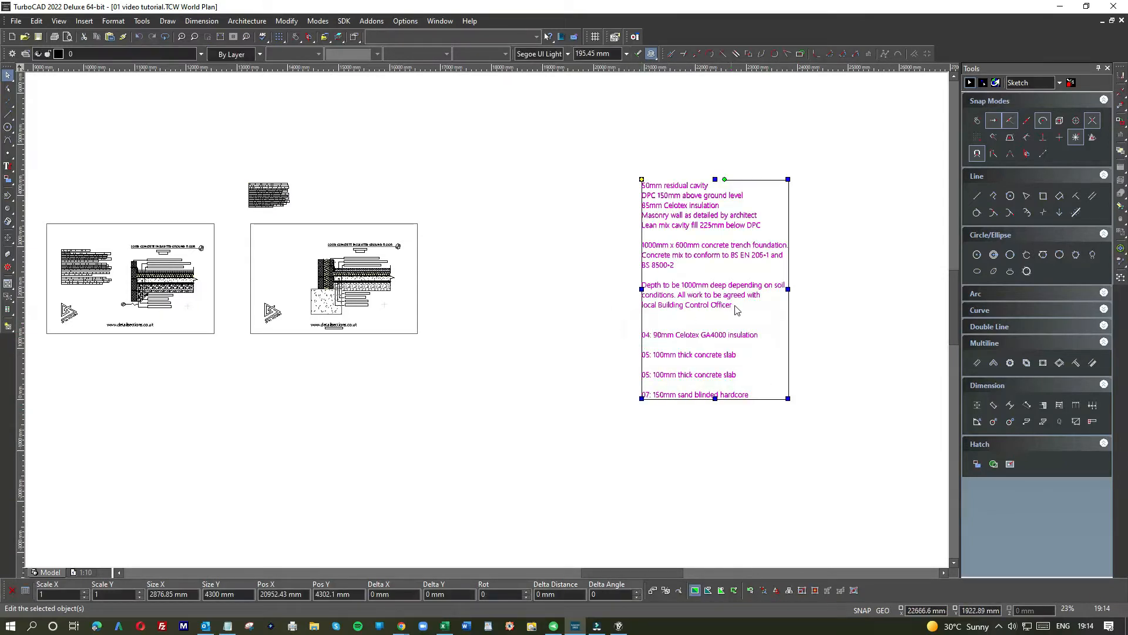
pyautogui.moveTo(735, 305); pyautogui.dragTo(639, 305)
pyautogui.click(742, 303)
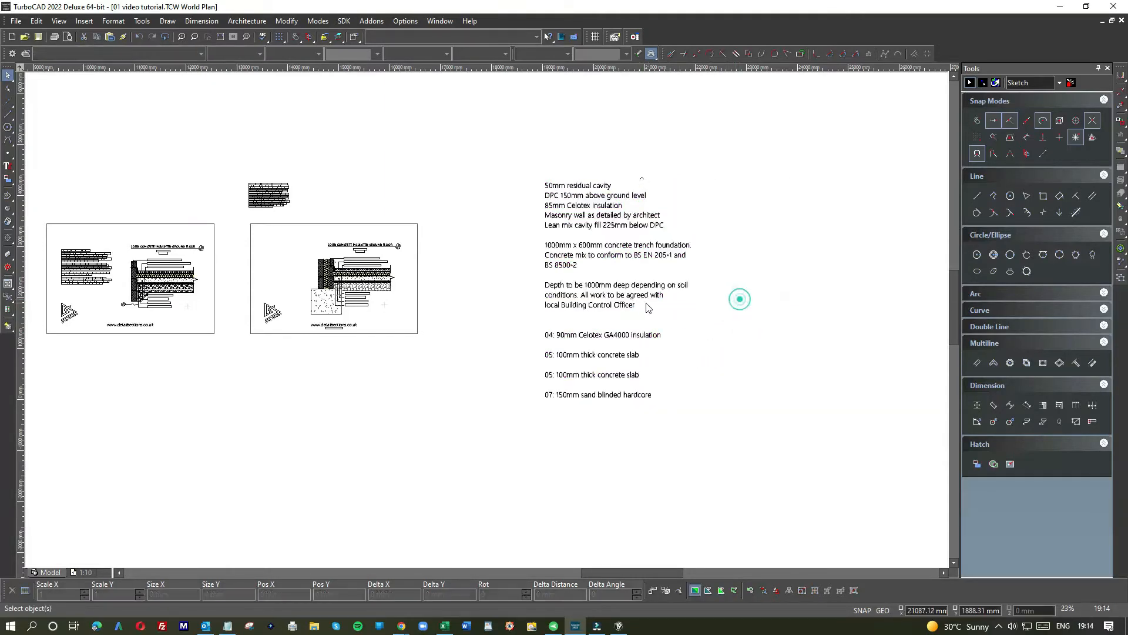
pyautogui.click(635, 298)
pyautogui.click(5, 137)
pyautogui.click(8, 167)
pyautogui.click(549, 183)
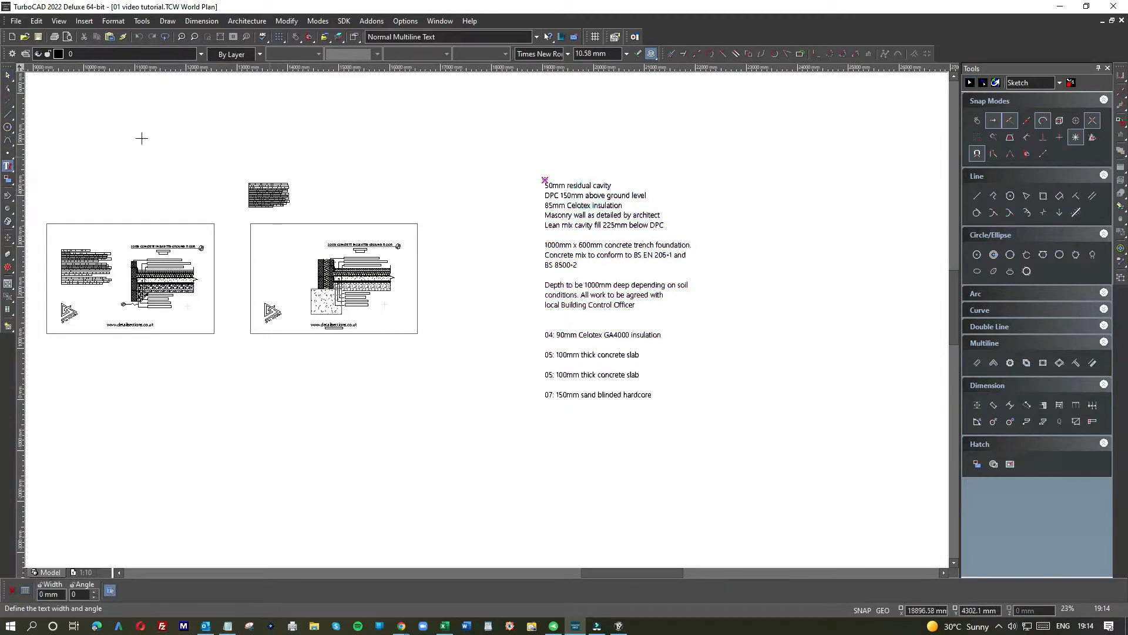
pyautogui.click(585, 188)
pyautogui.click(9, 167)
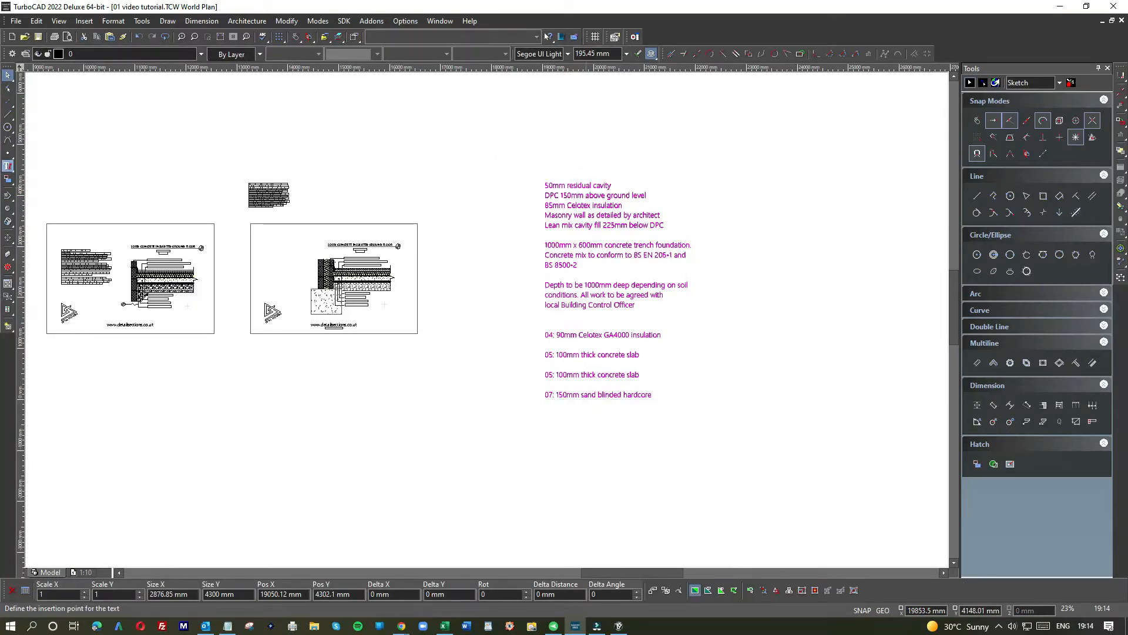
# - Remove everything after "Lean mix cavity fill 225mm below DPC" from the loose notes block
pyautogui.click(636, 237)
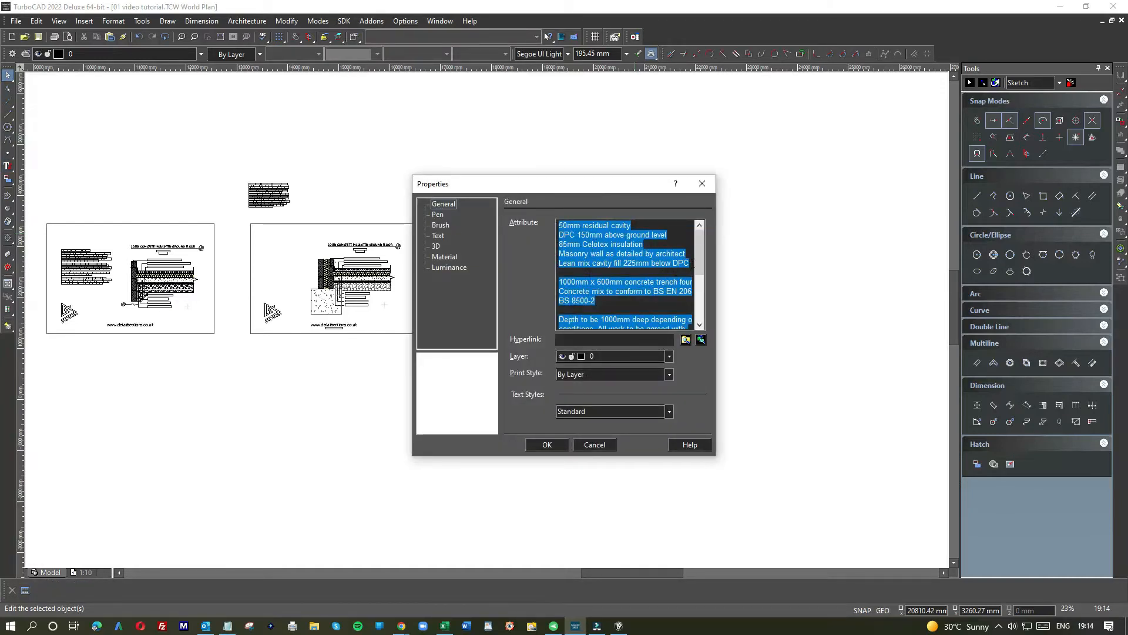
pyautogui.moveTo(688, 263); pyautogui.dragTo(694, 338)
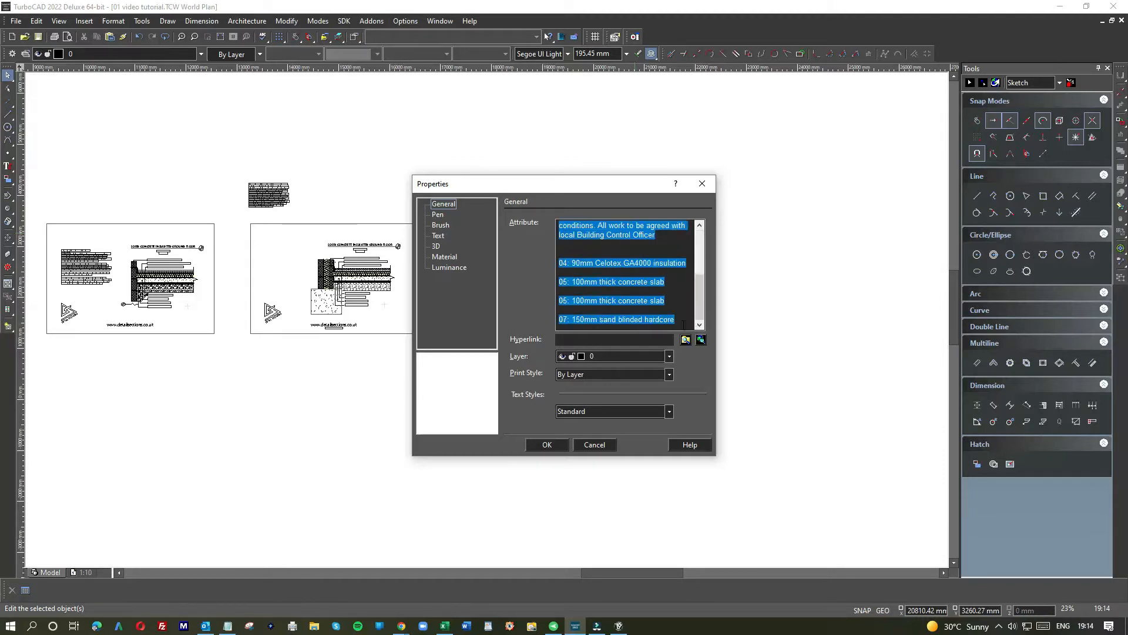
pyautogui.press('Delete')
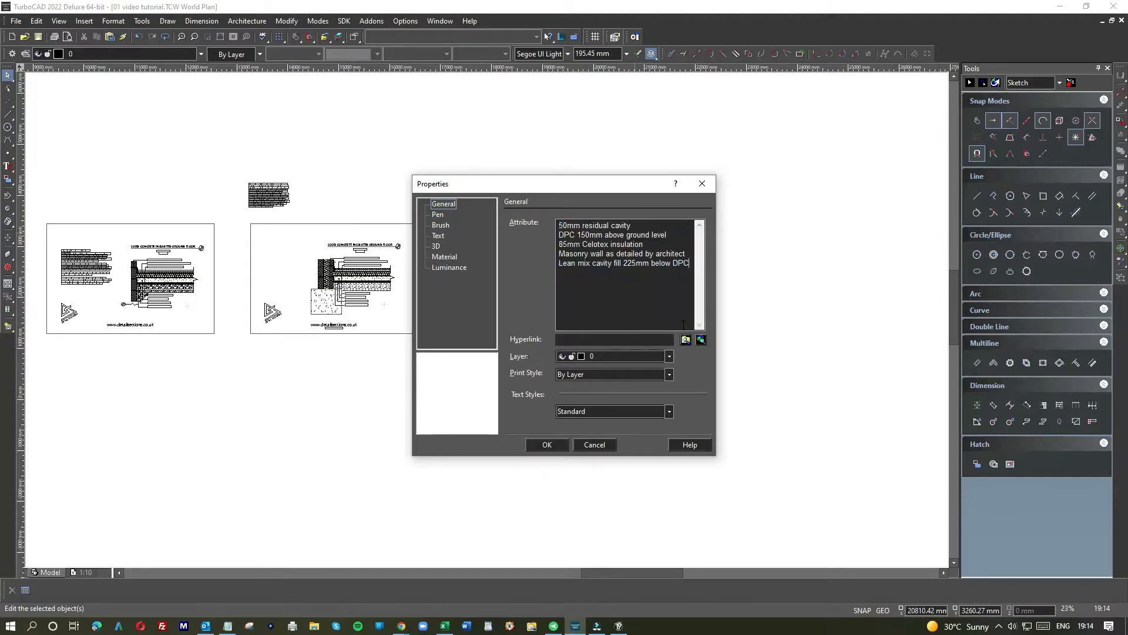
pyautogui.click(541, 446)
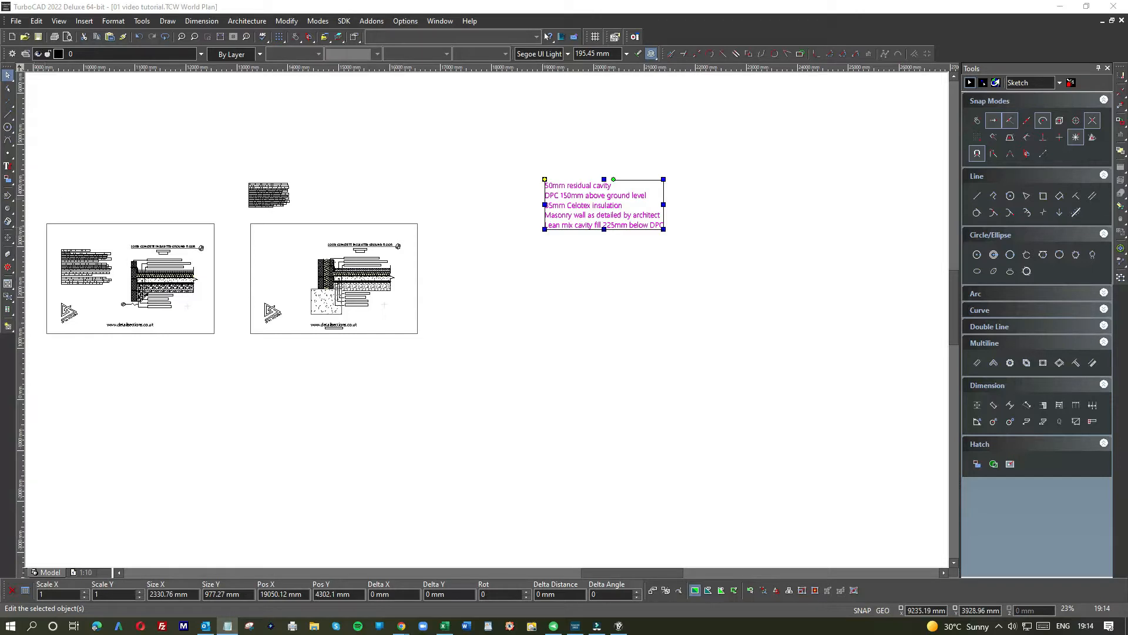
# - Switch to Notepad and replace its trench foundation text with the removed notes starting "1000mm x 600mm concrete trench foundation"
pyautogui.moveTo(0, 139); pyautogui.dragTo(504, 168)
pyautogui.moveTo(697, 272); pyautogui.dragTo(15, 188)
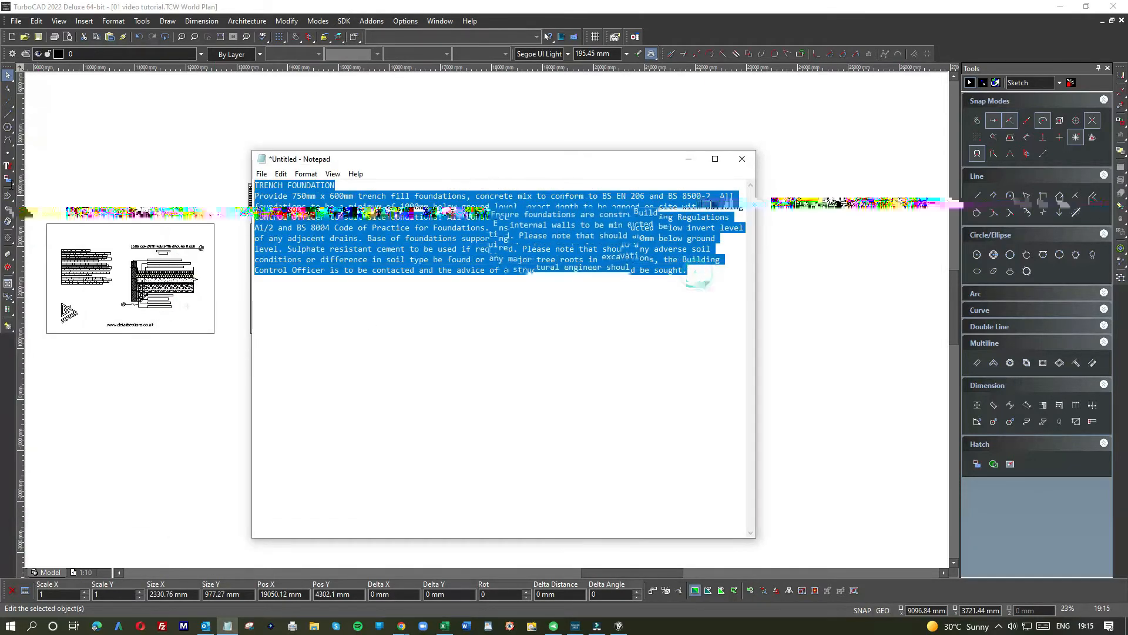
pyautogui.write('1000mm x 600mm concrete trench foundation. Concrete mix to conform to BS EN 206-1 and BS 8500-2  Depth to be 1000mm deep depending on soil conditions. All work to be agreed with local Building Control Officer   04: 90mm Celotex GA4000 insulation  05: 100mm thick concrete slab  05: 100mm thick concrete slab  07: 150mm sand blinded hardcore')
pyautogui.moveTo(421, 163); pyautogui.dragTo(0, 159)
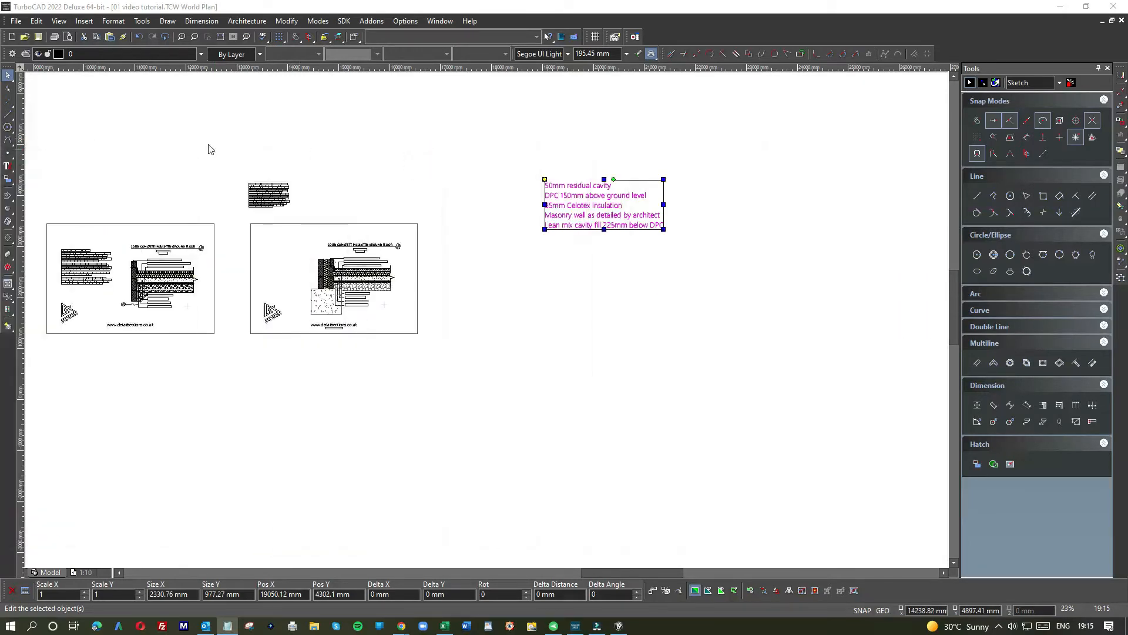
# - Paste two copies of the shortened notes block in TurboCAD and place them one below the other under the original
pyautogui.click(585, 238)
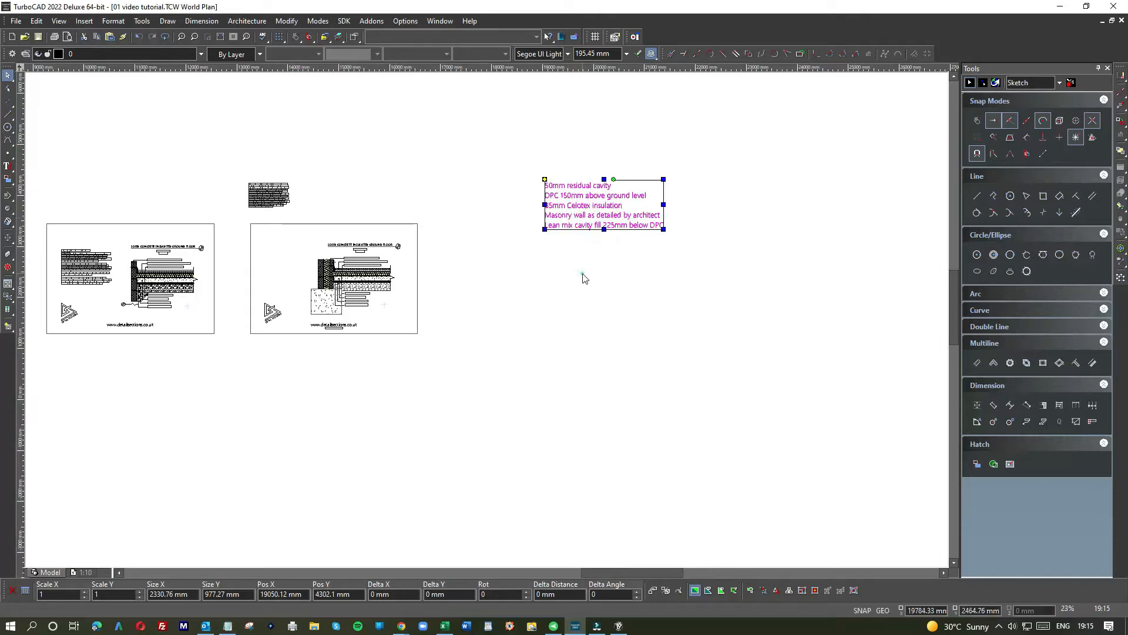
pyautogui.hotkey('ctrl', 'v')
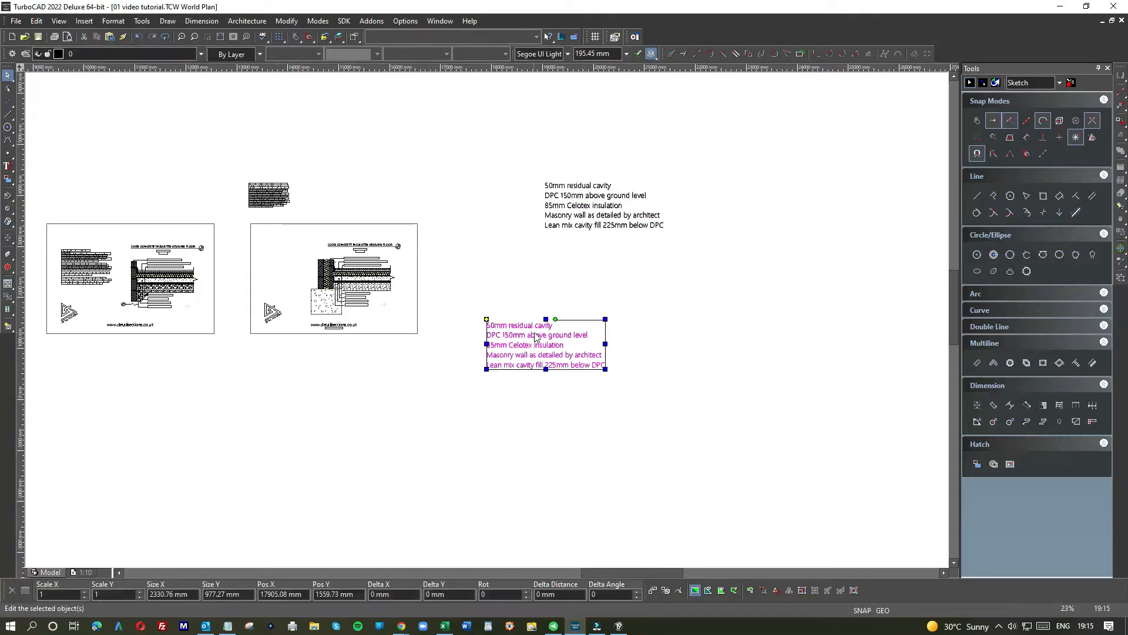
pyautogui.moveTo(538, 338); pyautogui.dragTo(590, 270)
pyautogui.hotkey('ctrl', 'v')
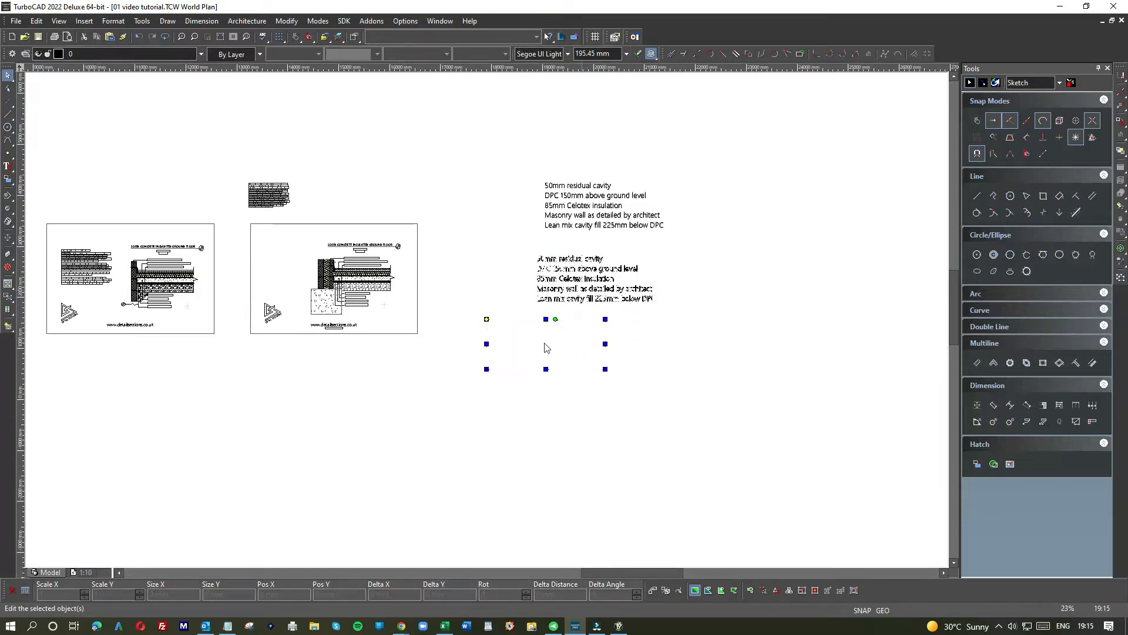
pyautogui.moveTo(544, 343); pyautogui.dragTo(596, 342)
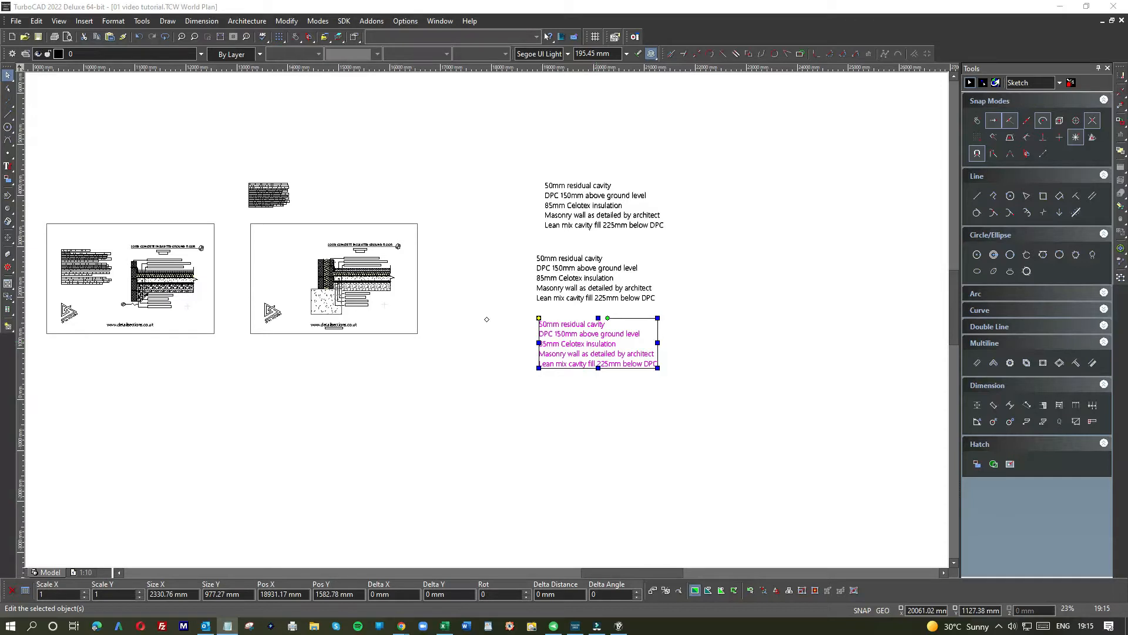
# - Replace the upper copy's text with "1000mm x 600mm concrete trench foundation. Concrete mix to conform to BS EN 206-1 and BS 8500-2"
pyautogui.click(584, 270)
pyautogui.doubleClick(584, 268)
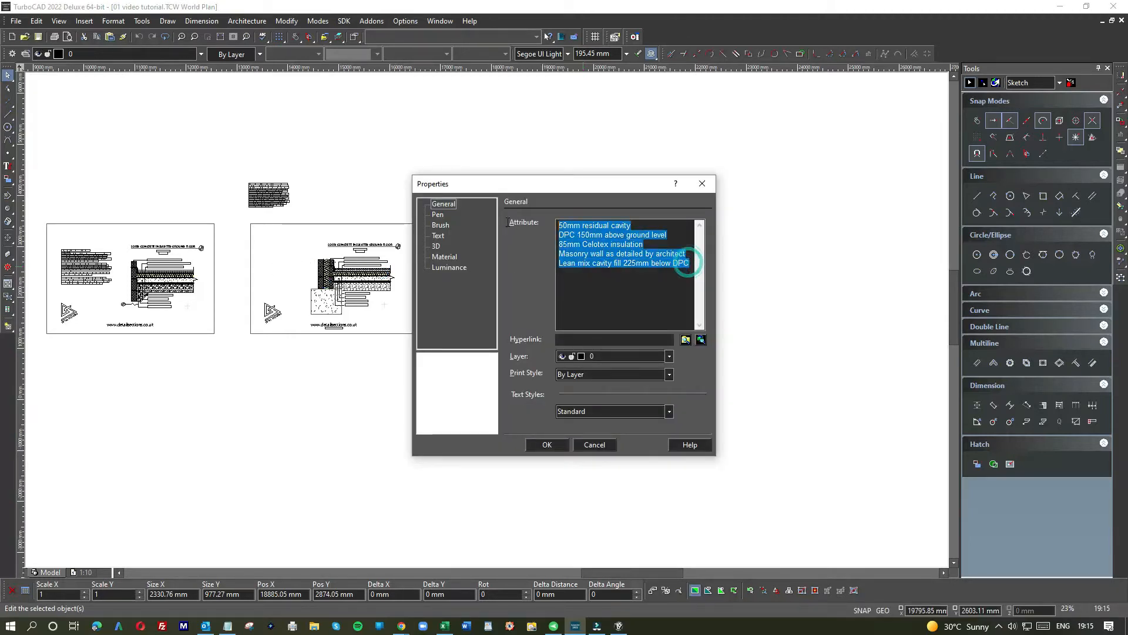
pyautogui.hotkey('ctrl', 'v')
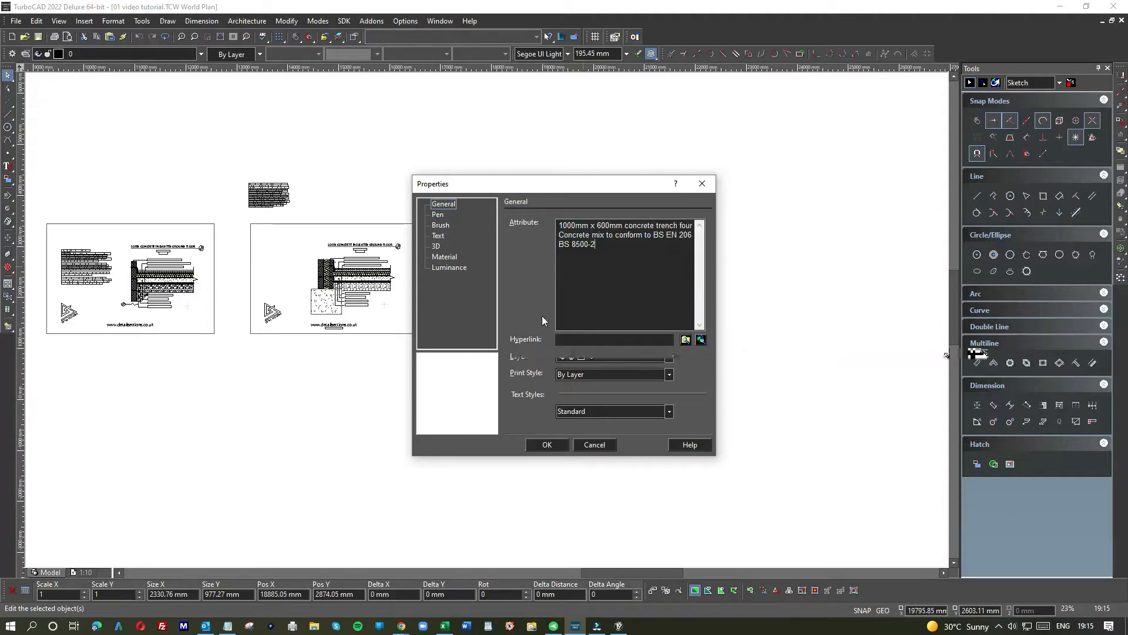
pyautogui.click(546, 443)
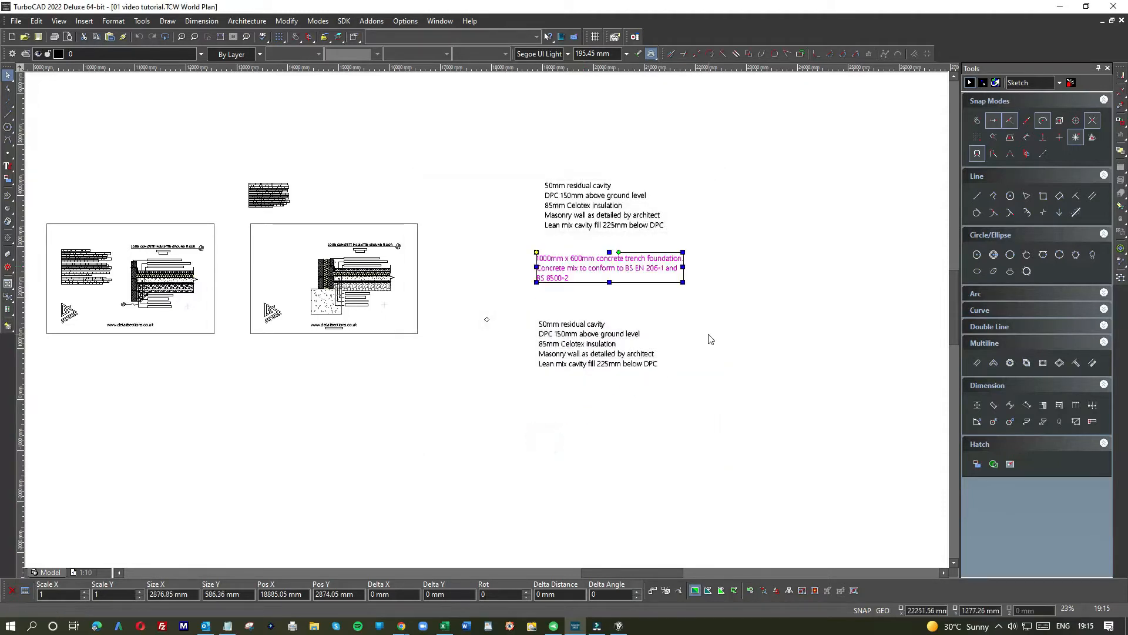
# - Replace the lower copy's text with "Depth to be 1000mm deep depending on soil conditions. All work to be agreed with local Building Control Officer"
pyautogui.hotkey('alt', 'Tab')
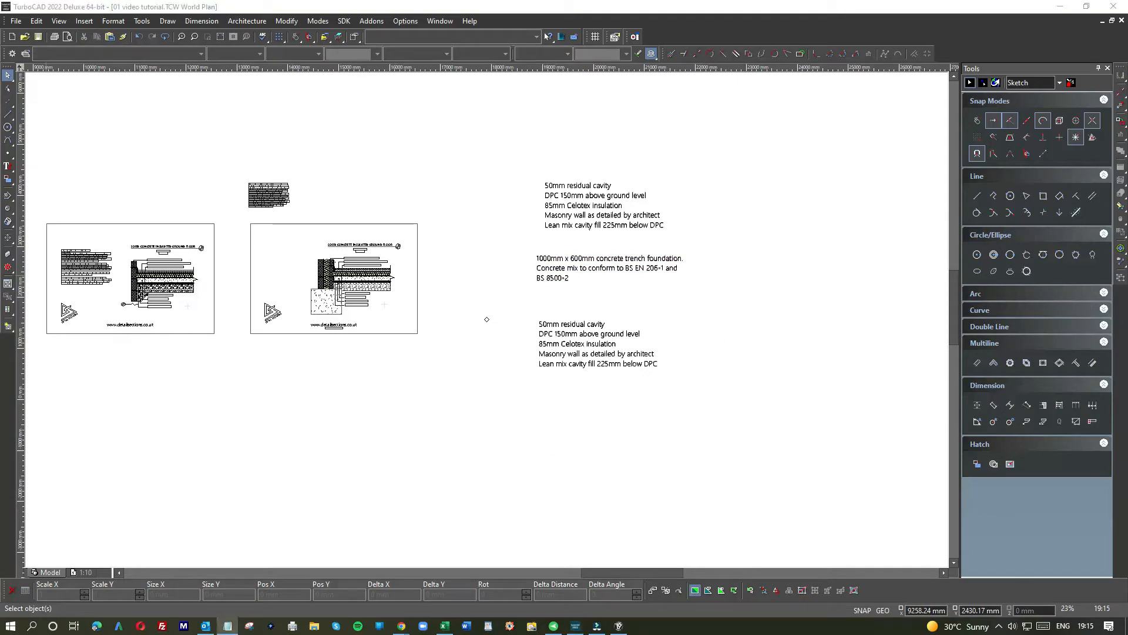
pyautogui.hotkey('alt', 'Tab')
pyautogui.click(582, 326)
pyautogui.doubleClick(590, 335)
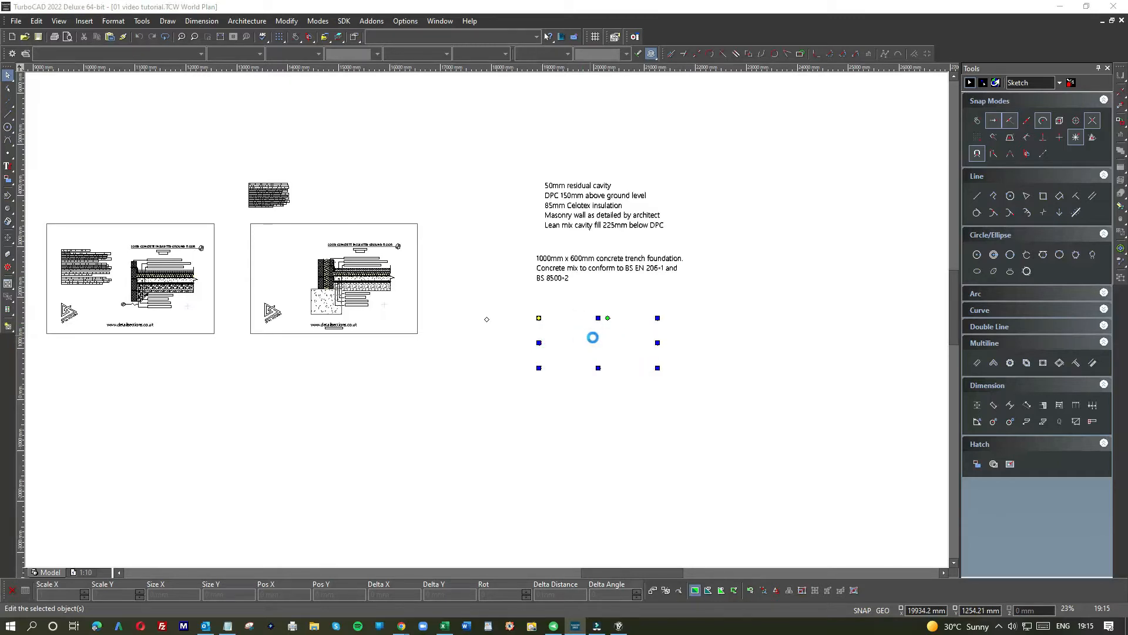
pyautogui.moveTo(690, 264); pyautogui.dragTo(494, 213)
pyautogui.write('Depth to be 1000mm deep depending o conditions. All work to be agreed with local Building Control Officer')
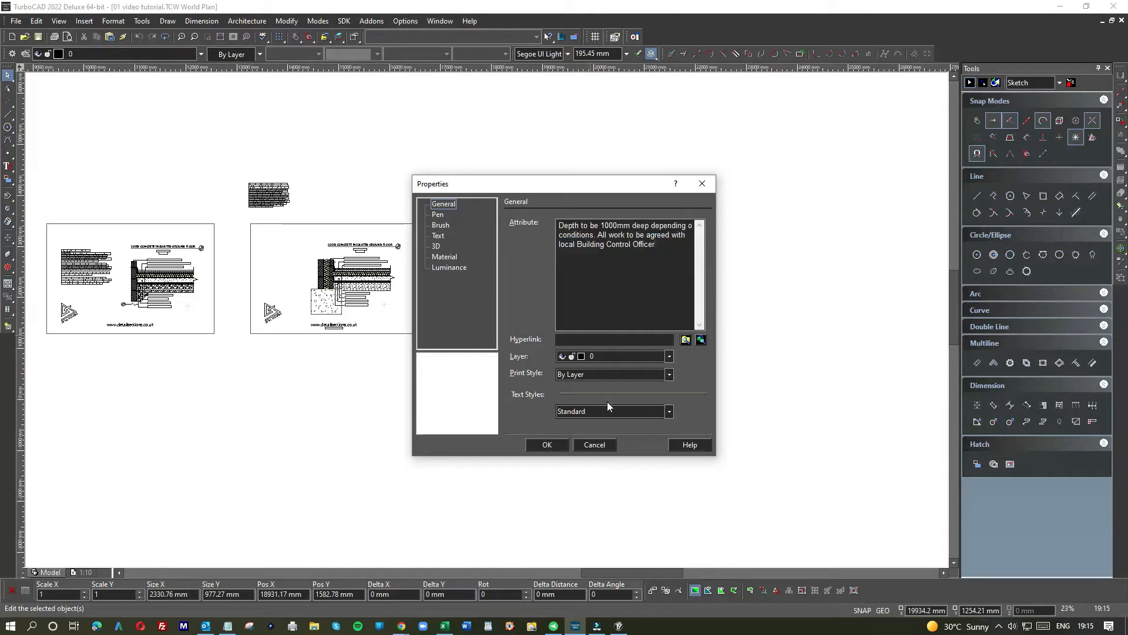
pyautogui.click(547, 445)
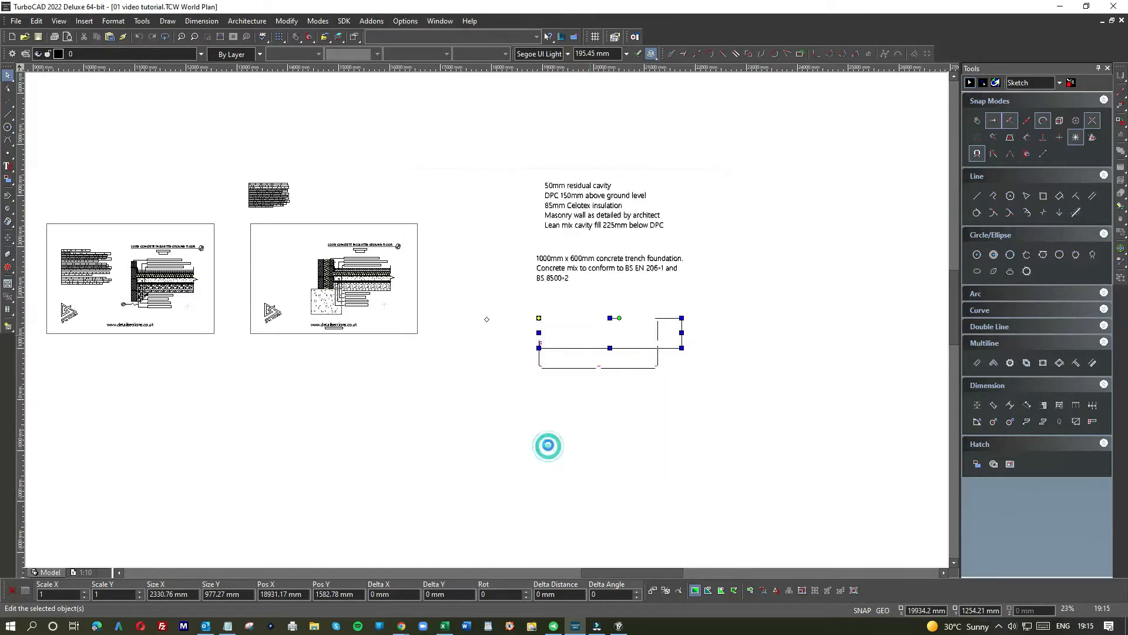
pyautogui.click(503, 371)
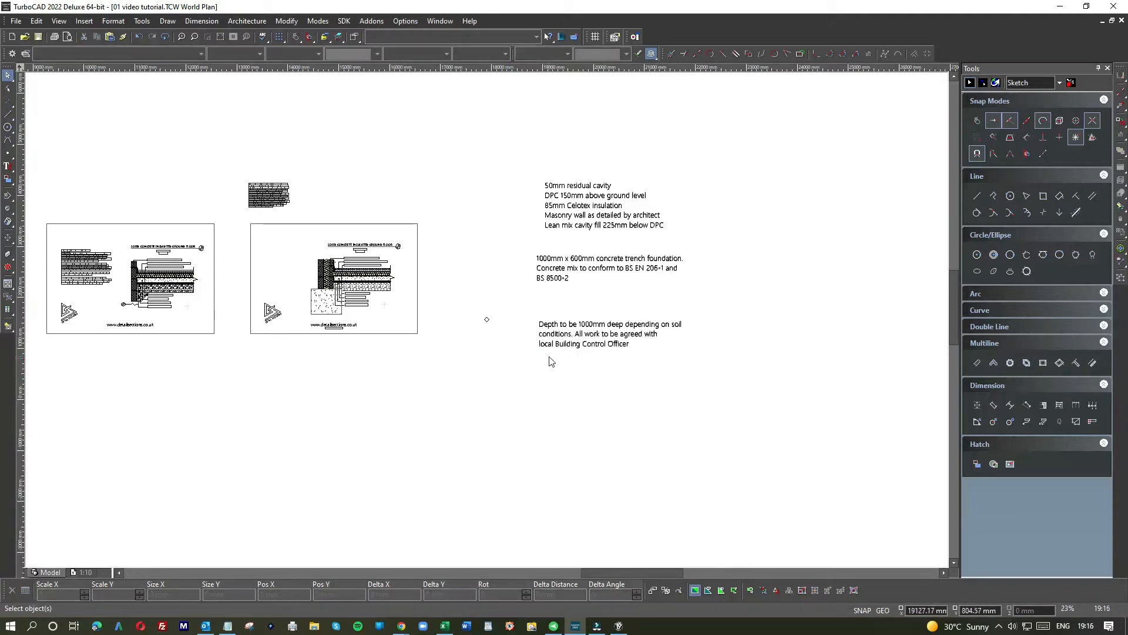
# - Shift the whole ground floor and trench foundation detail with its labels slightly right within the second sheet
pyautogui.click(588, 334)
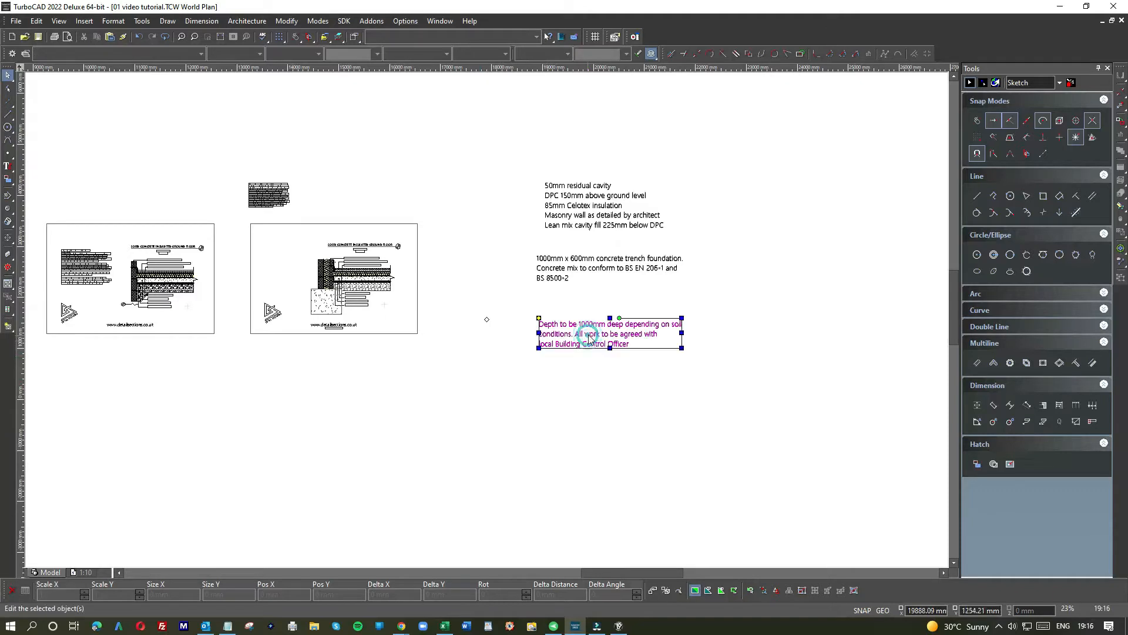
pyautogui.moveTo(303, 235); pyautogui.dragTo(410, 318)
pyautogui.moveTo(355, 265); pyautogui.dragTo(386, 274)
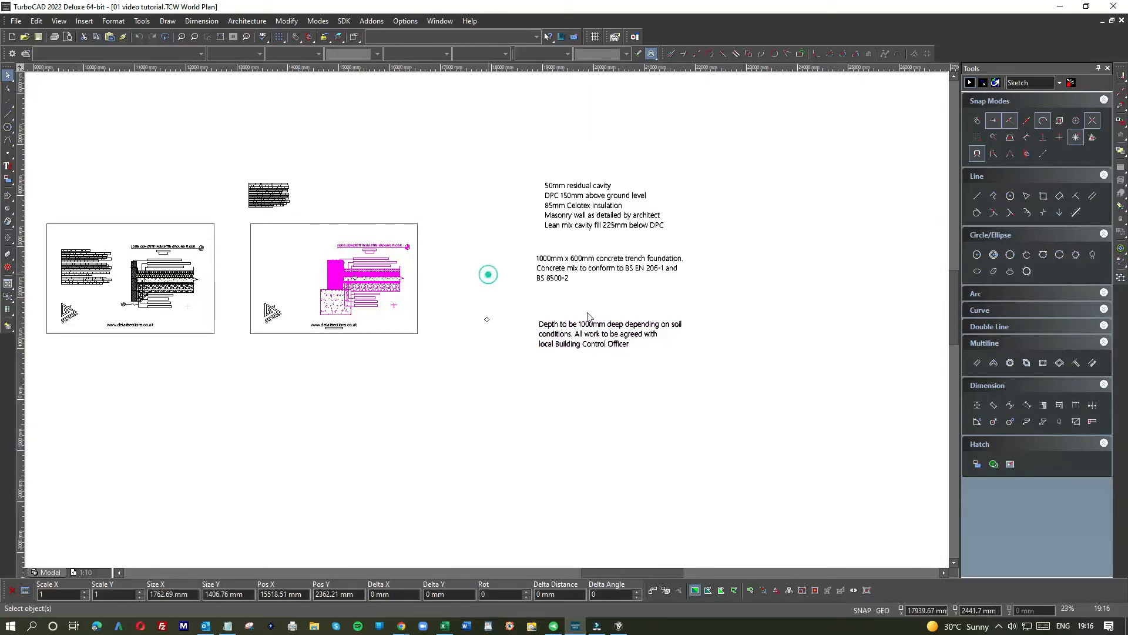
pyautogui.click(489, 274)
pyautogui.click(626, 338)
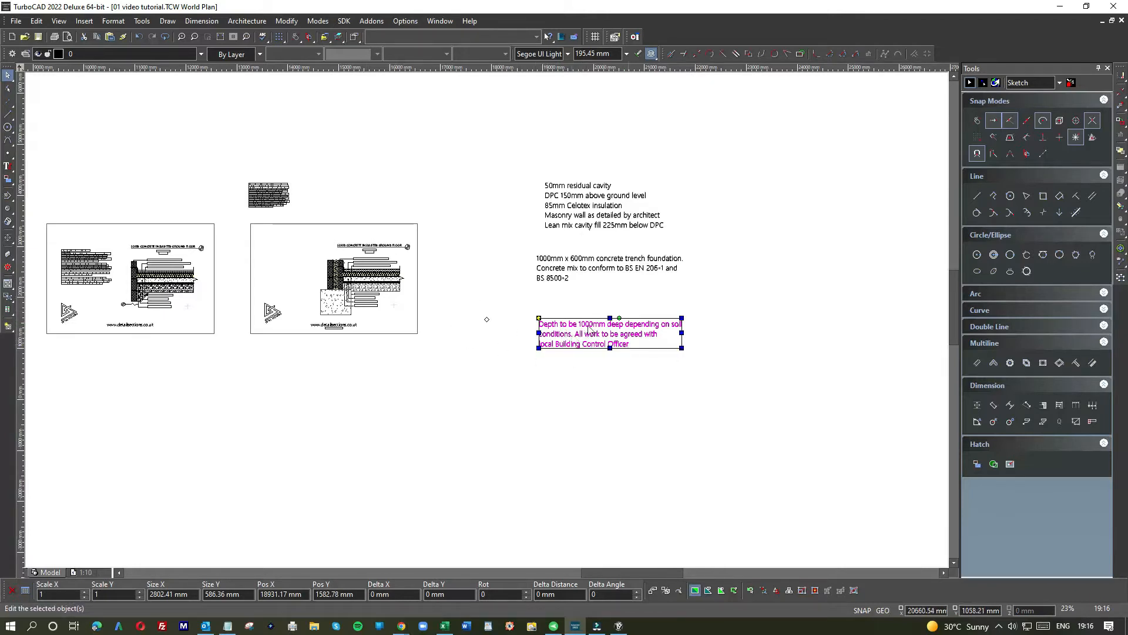
# - Copy the small foundation paragraph above the second sheet and place the copy inside that sheet, beside the detail and above the logo
pyautogui.click(279, 202)
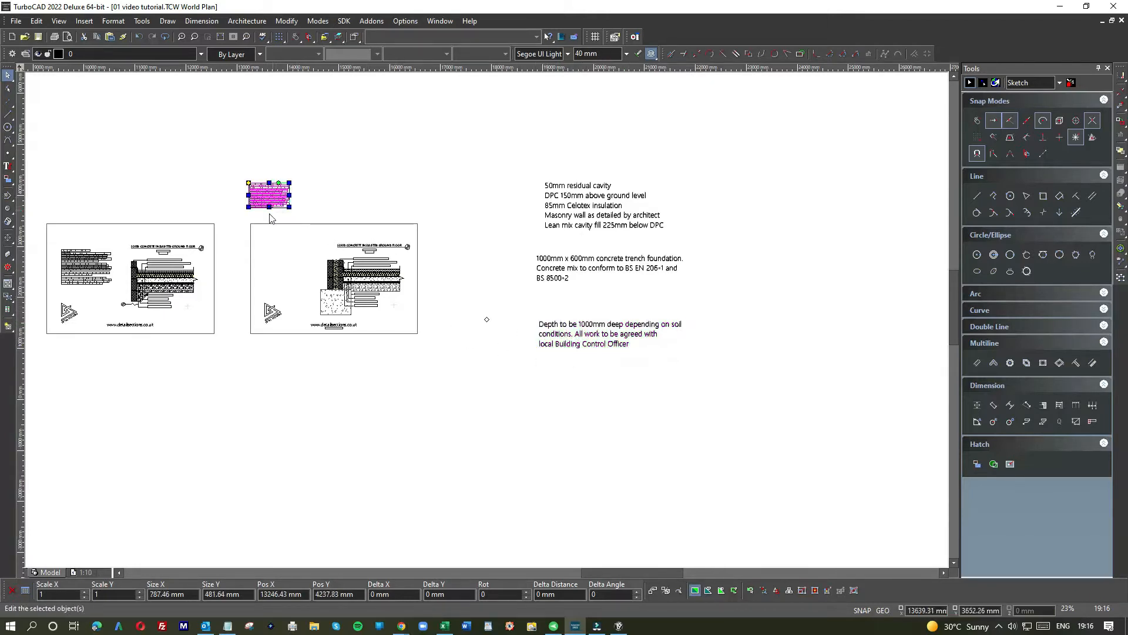
pyautogui.scroll(2, 277, 203)
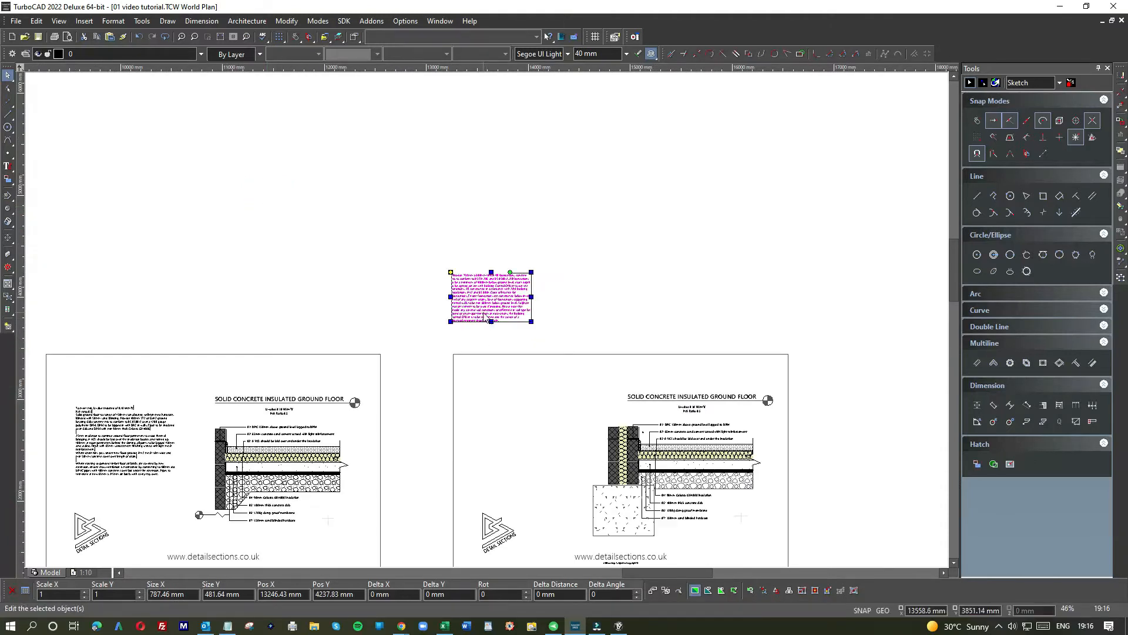
pyautogui.scroll(-2, 486, 317)
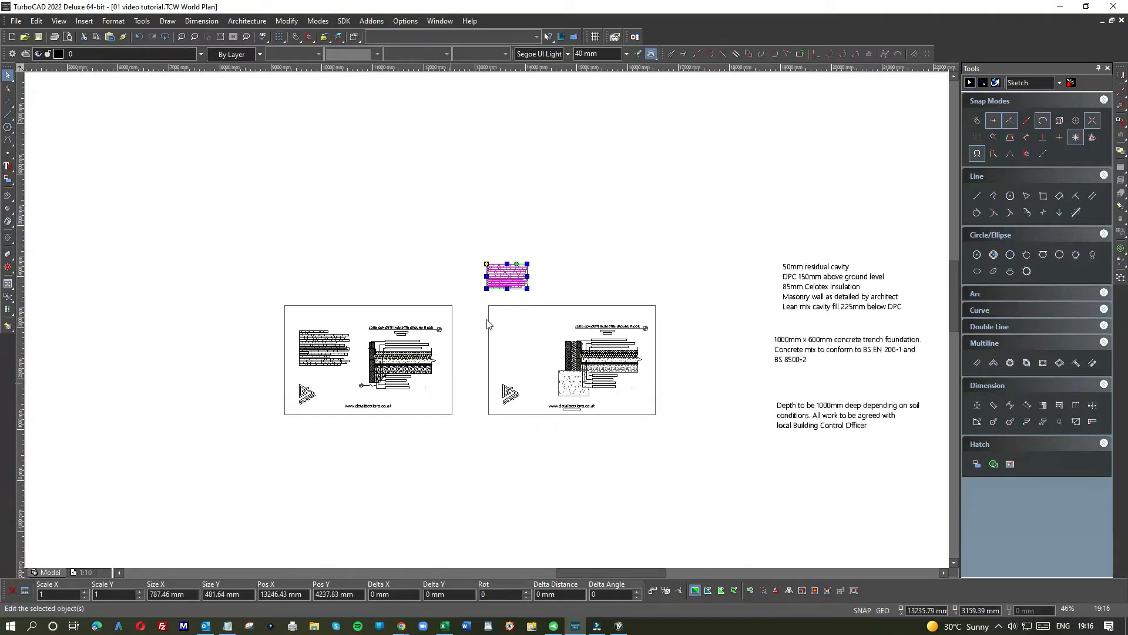
pyautogui.click(479, 355)
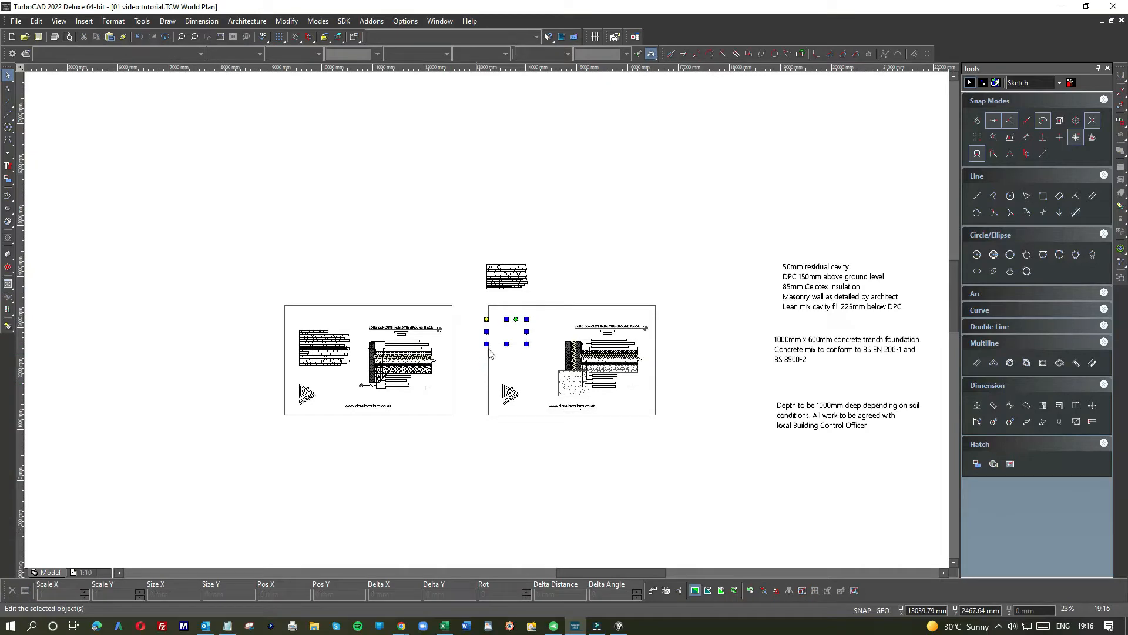
pyautogui.moveTo(500, 337); pyautogui.dragTo(516, 358)
pyautogui.click(515, 359)
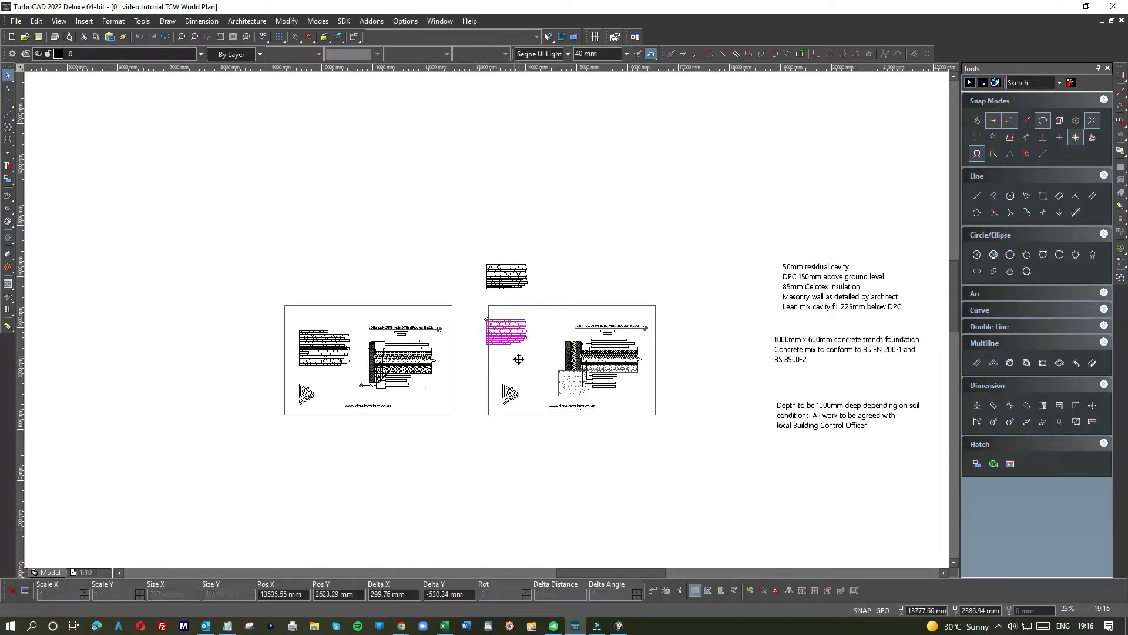
pyautogui.click(863, 427)
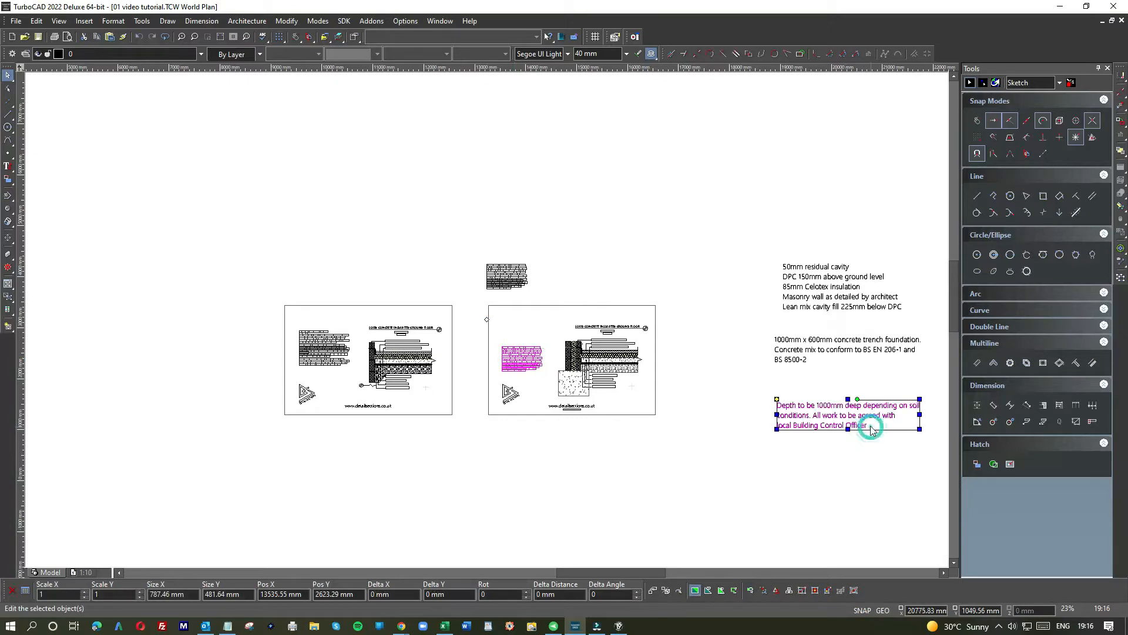
pyautogui.hotkey('alt', 'Tab')
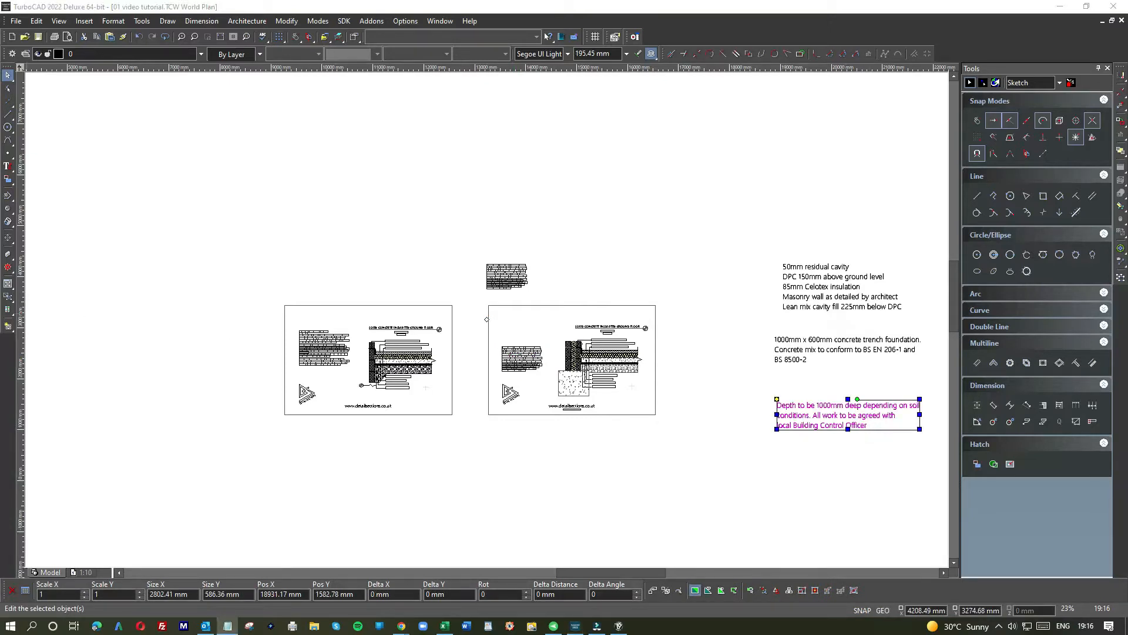
pyautogui.click(831, 273)
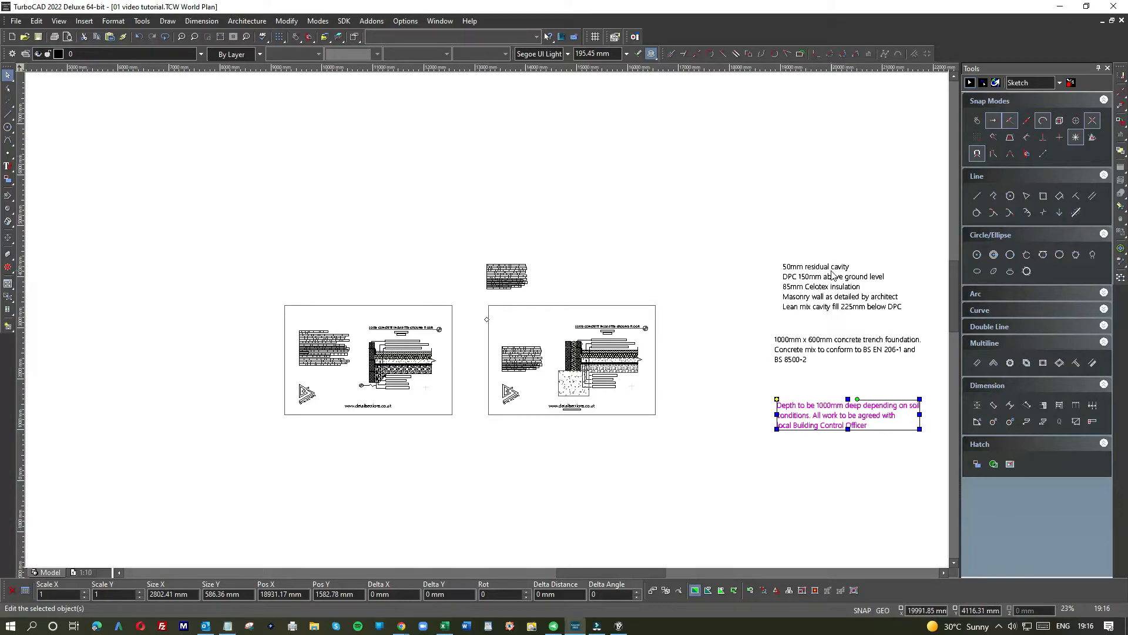
pyautogui.hotkey('alt', 'Tab')
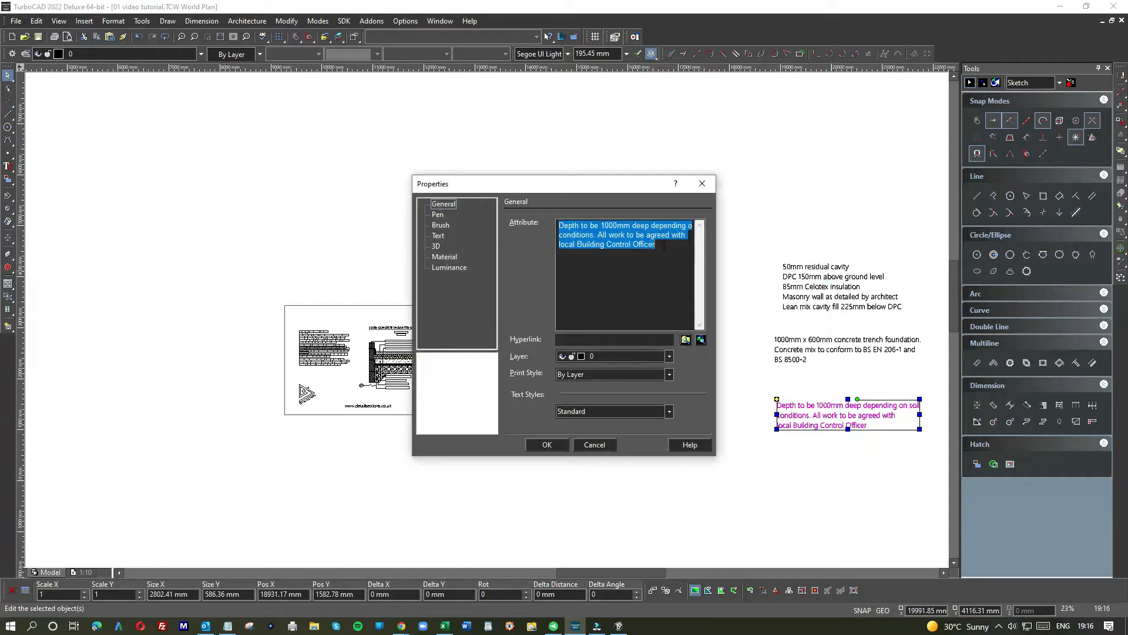
pyautogui.doubleClick(662, 244)
pyautogui.moveTo(663, 245); pyautogui.dragTo(502, 186)
pyautogui.click(764, 322)
pyautogui.click(594, 444)
# - Copy the full text of the large notes block, from "50mm residual cavity" to "Lean mix cavity fill 225mm below DPC"
pyautogui.click(806, 299)
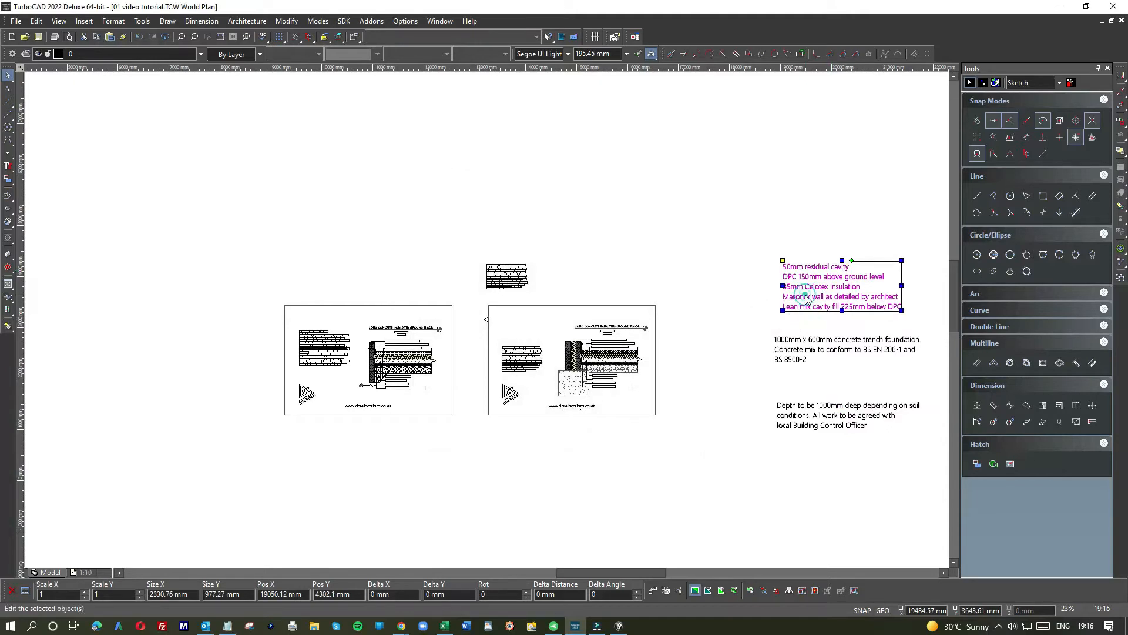
pyautogui.doubleClick(805, 299)
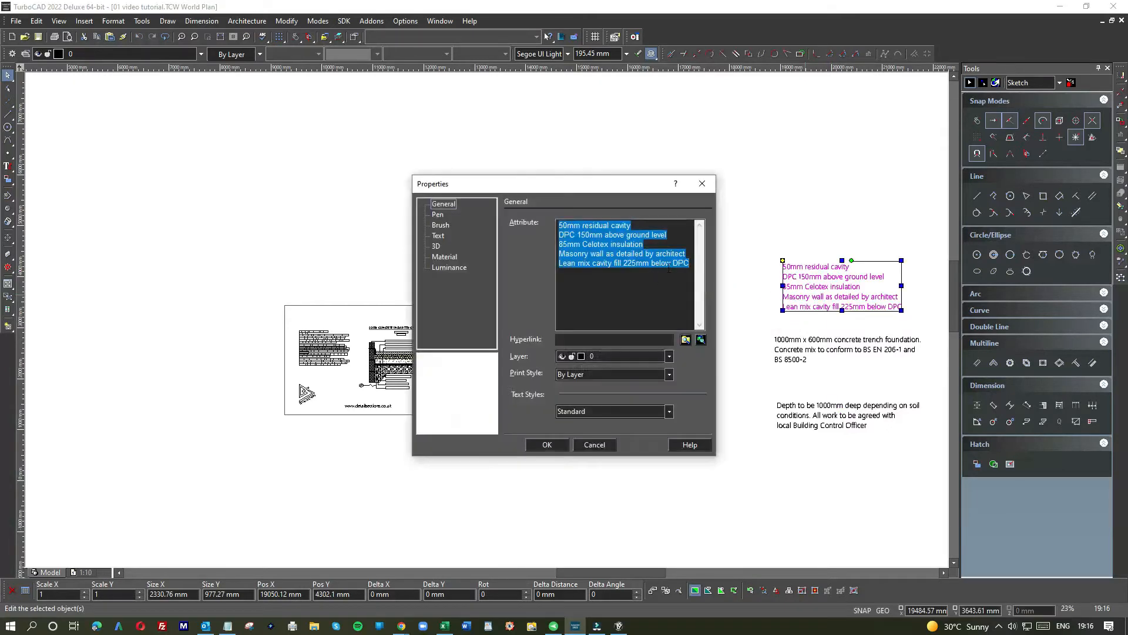
pyautogui.click(689, 262)
pyautogui.moveTo(690, 262); pyautogui.dragTo(485, 223)
pyautogui.hotkey('ctrl', 'c')
pyautogui.click(595, 445)
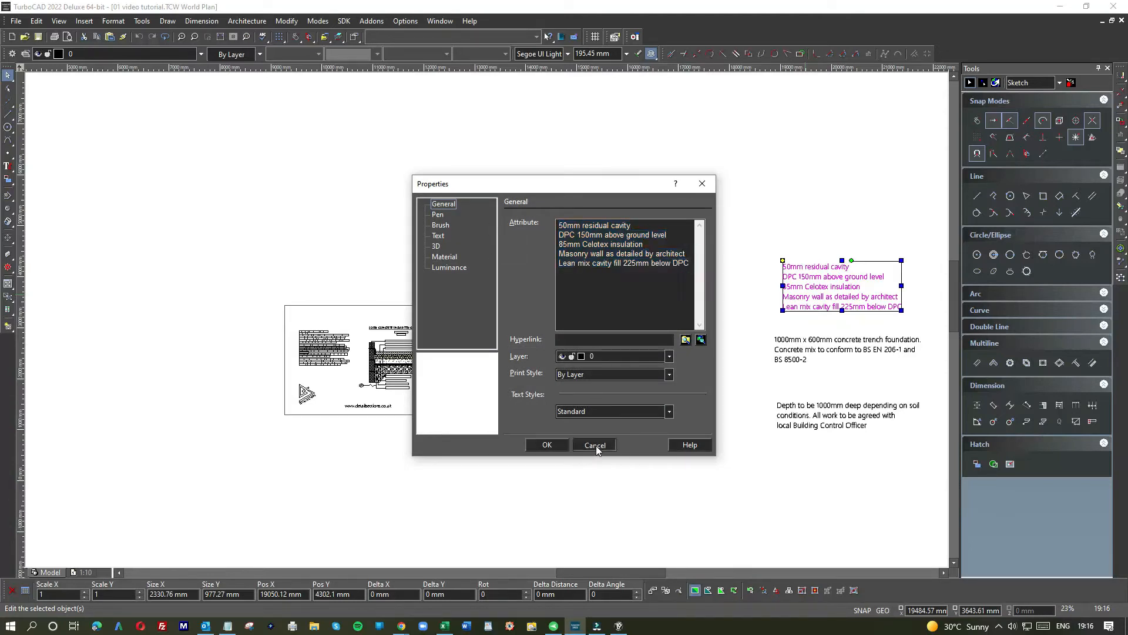
pyautogui.click(513, 284)
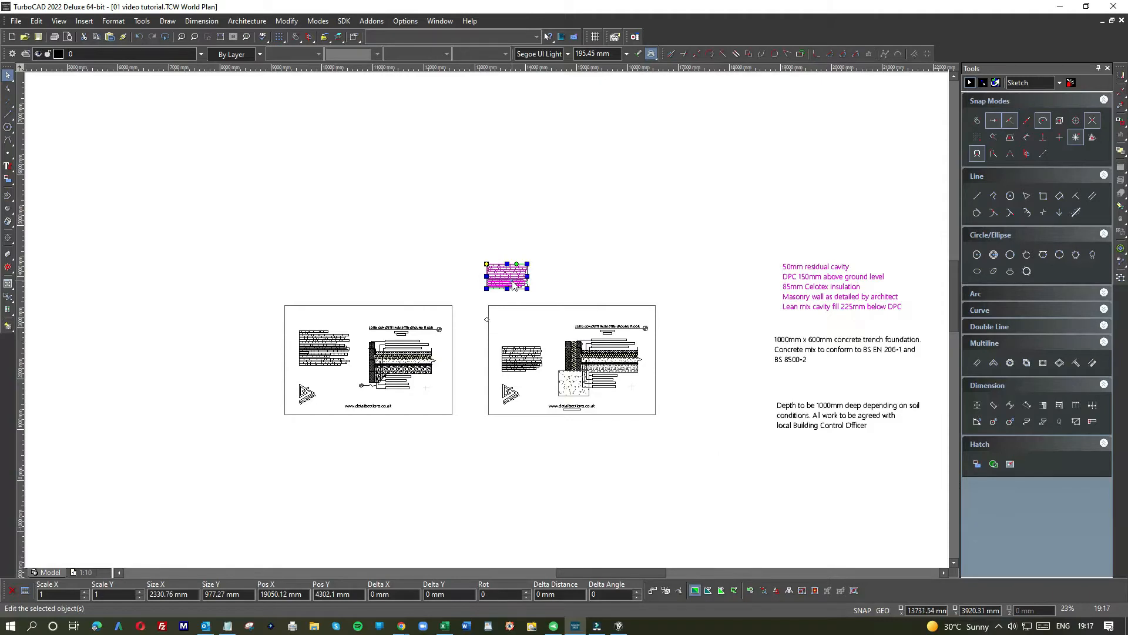
pyautogui.doubleClick(513, 283)
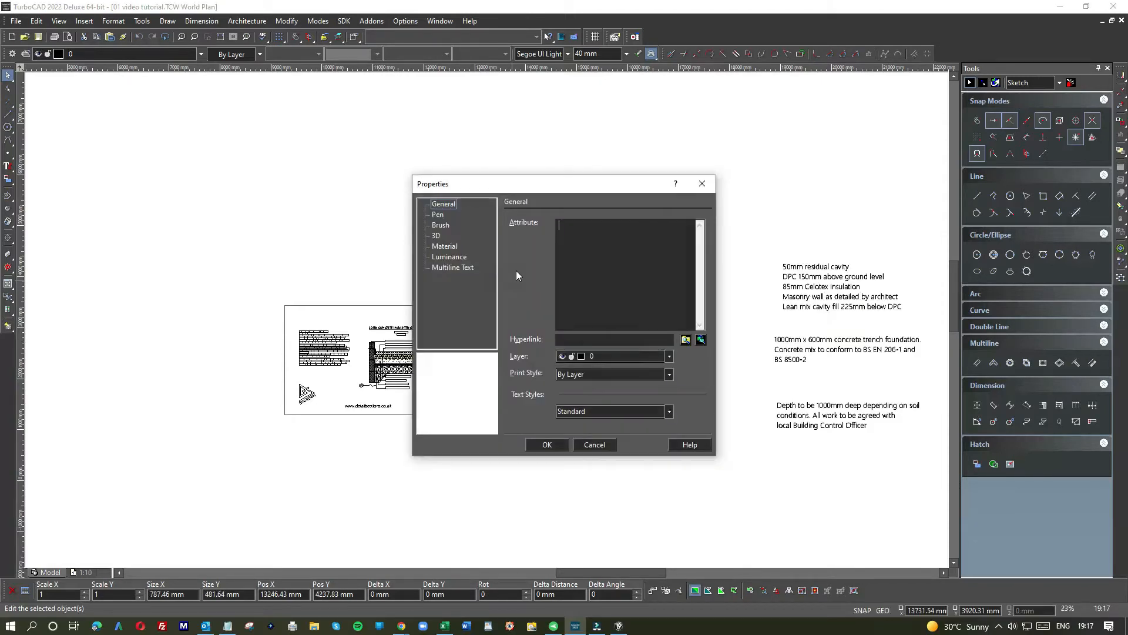
pyautogui.click(449, 266)
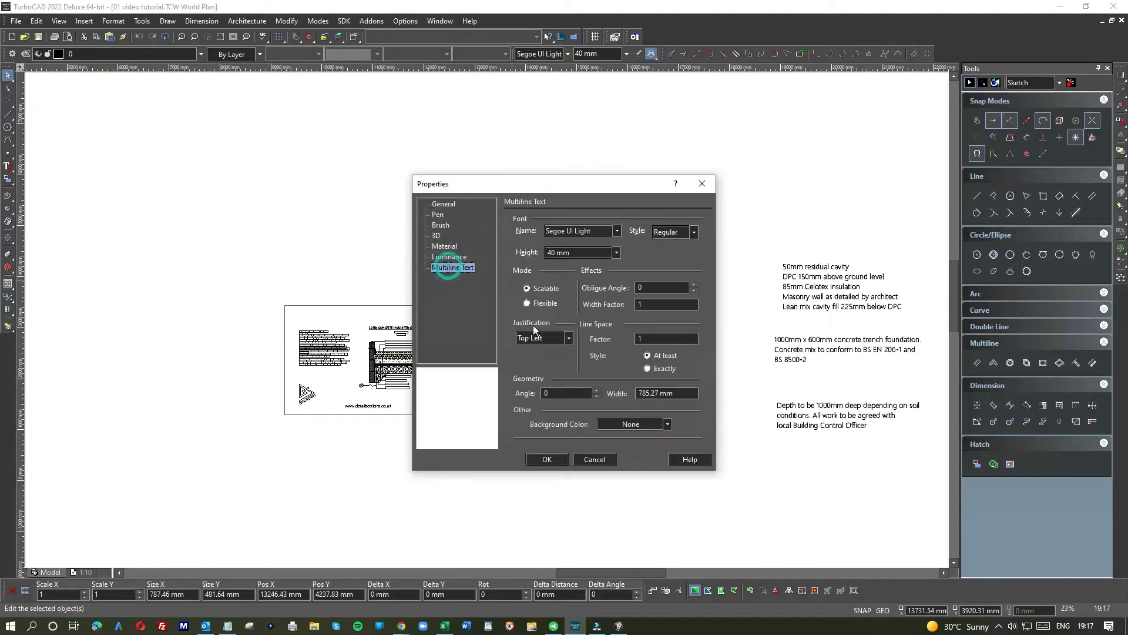
pyautogui.click(591, 446)
# - Replace all text of the small multiline paragraph above the second sheet with the copied cavity, DPC and insulation notes
pyautogui.scroll(2, 499, 277)
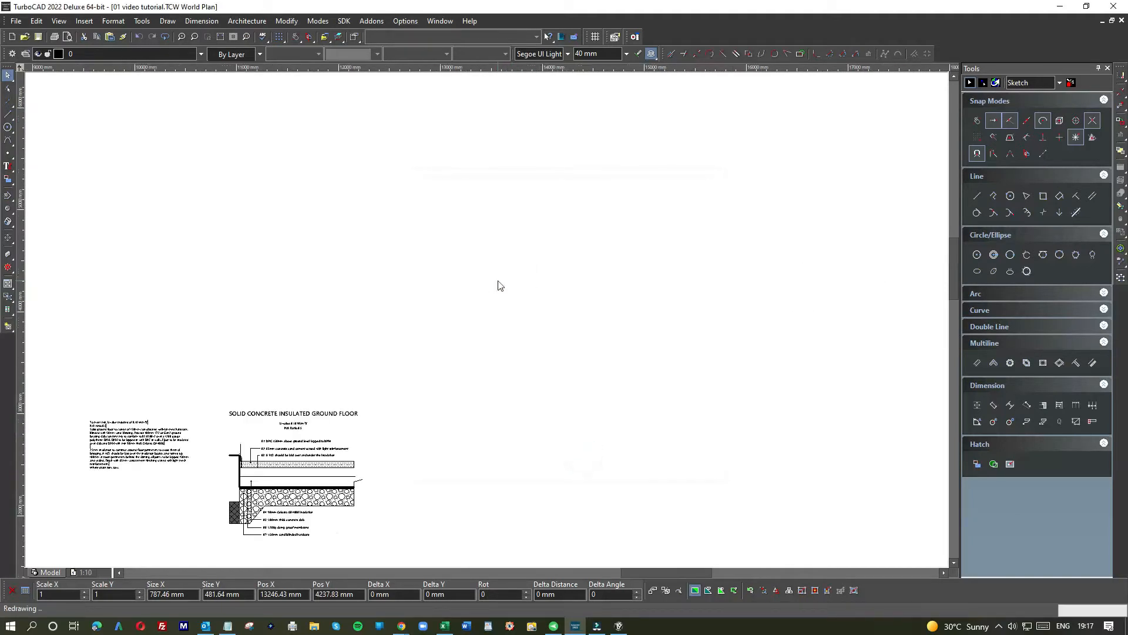
pyautogui.click(8, 166)
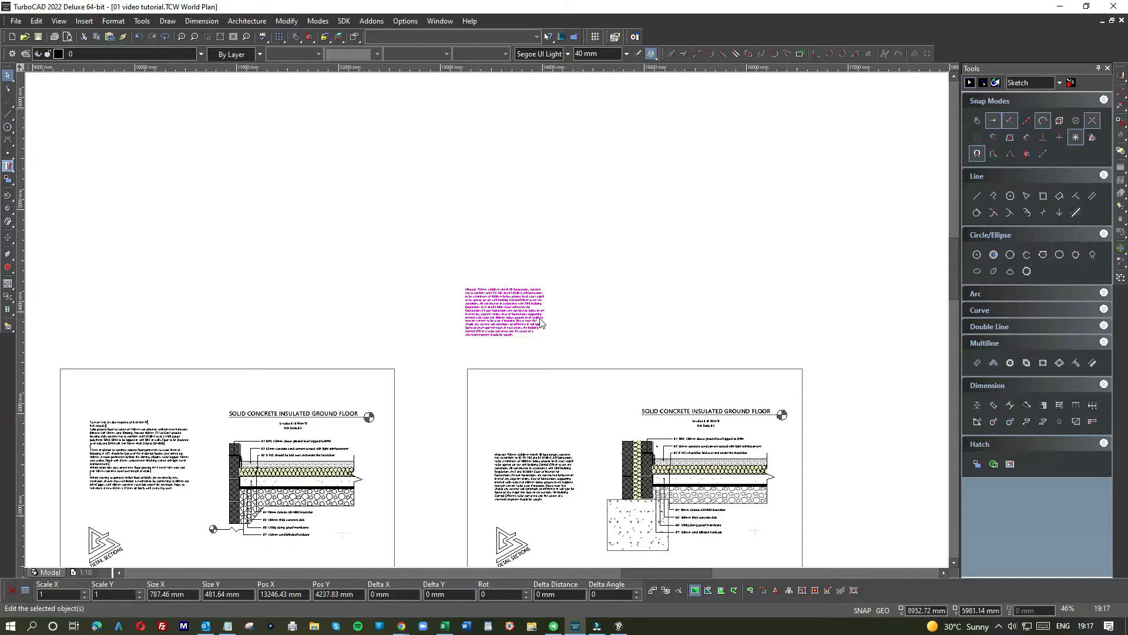
pyautogui.click(508, 281)
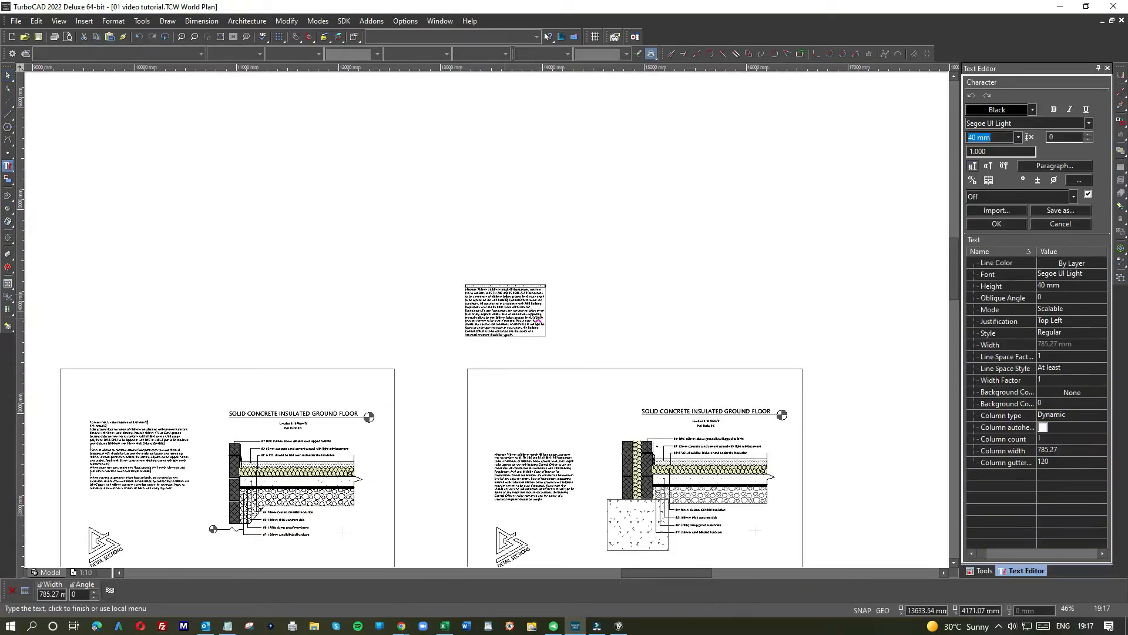
pyautogui.scroll(1, 522, 268)
pyautogui.moveTo(503, 402); pyautogui.dragTo(408, 359)
pyautogui.moveTo(394, 316); pyautogui.dragTo(404, 311)
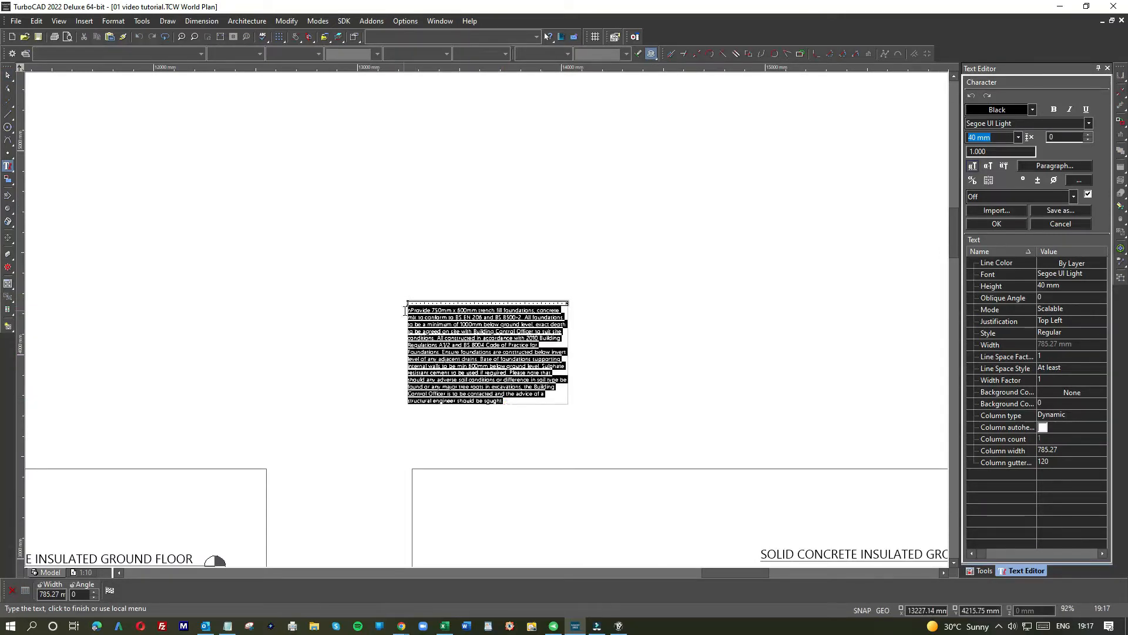
pyautogui.press('Delete')
pyautogui.hotkey('ctrl', 'v')
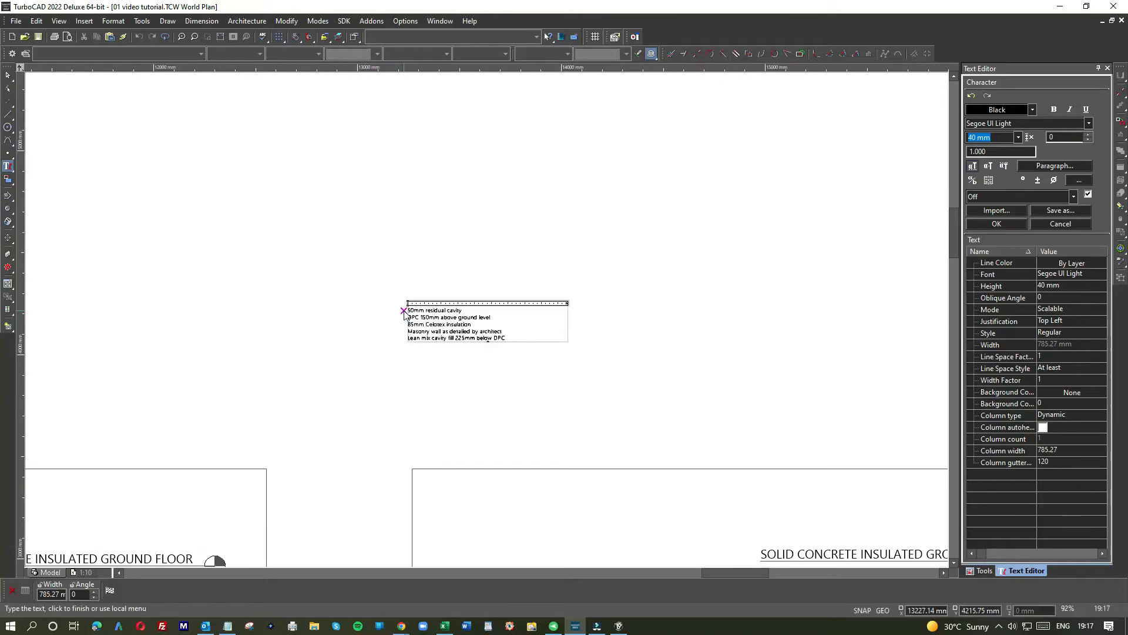
# - Finish editing the small pasted notes block and return to object selection
pyautogui.click(444, 366)
pyautogui.click(481, 283)
pyautogui.click(473, 312)
pyautogui.moveTo(514, 339); pyautogui.dragTo(409, 306)
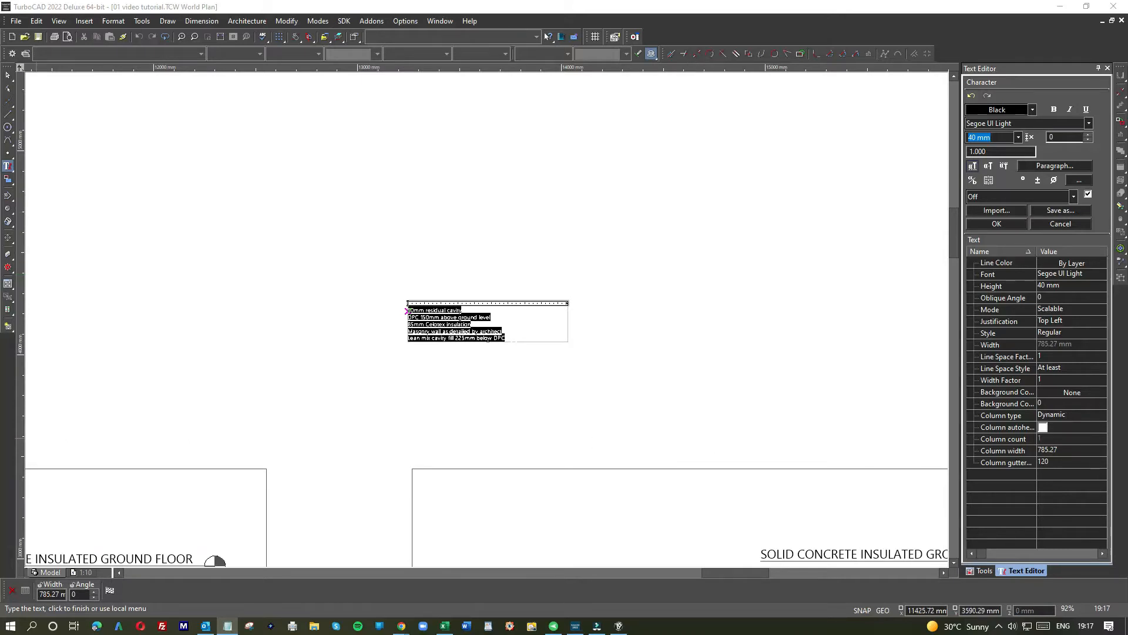
pyautogui.click(647, 337)
pyautogui.scroll(-2, 635, 359)
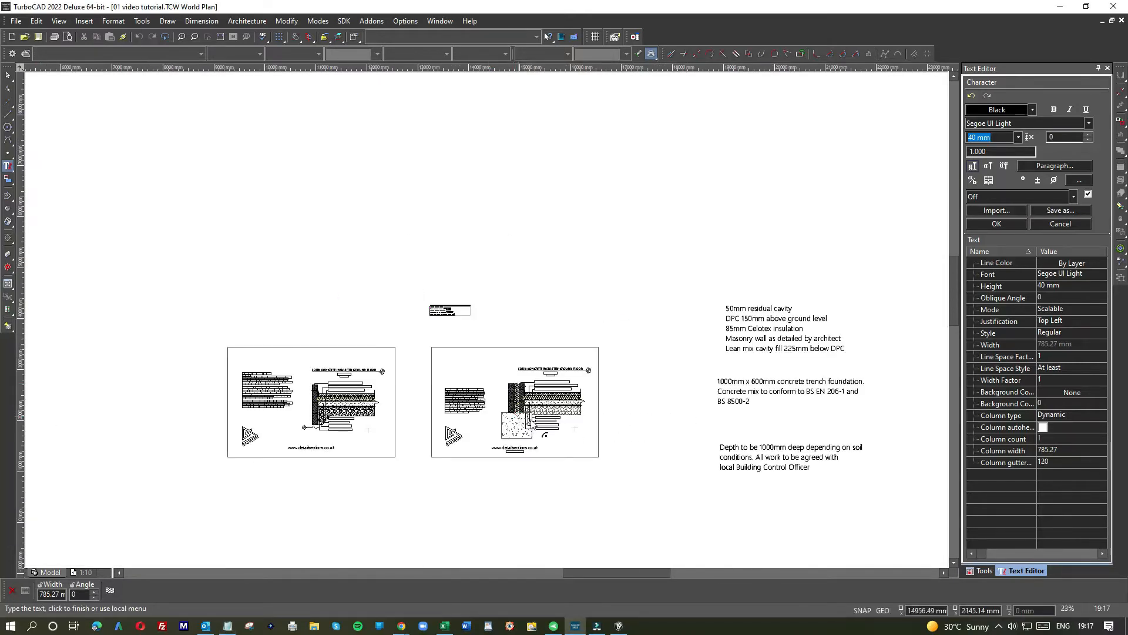
pyautogui.click(765, 322)
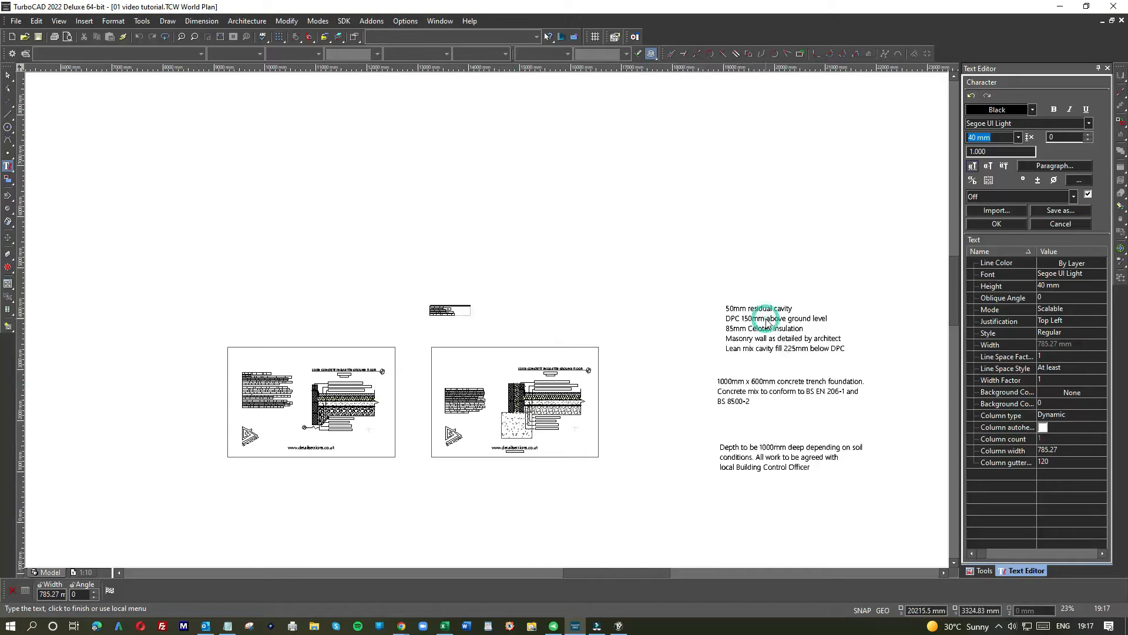
pyautogui.click(766, 321)
pyautogui.click(842, 351)
pyautogui.click(305, 156)
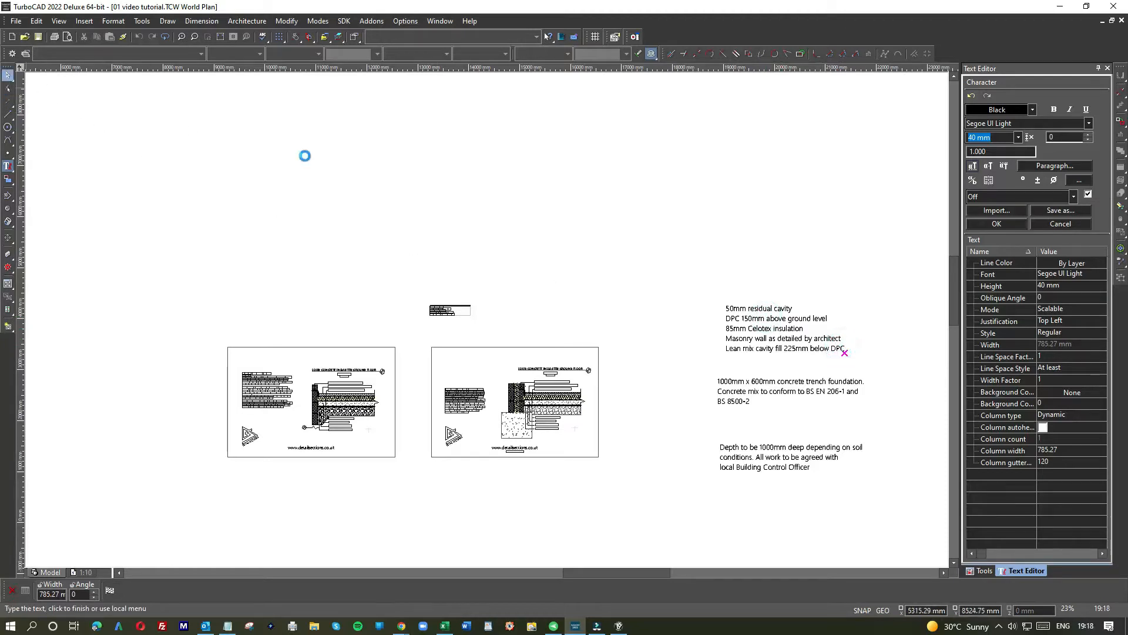
pyautogui.click(770, 319)
pyautogui.doubleClick(770, 314)
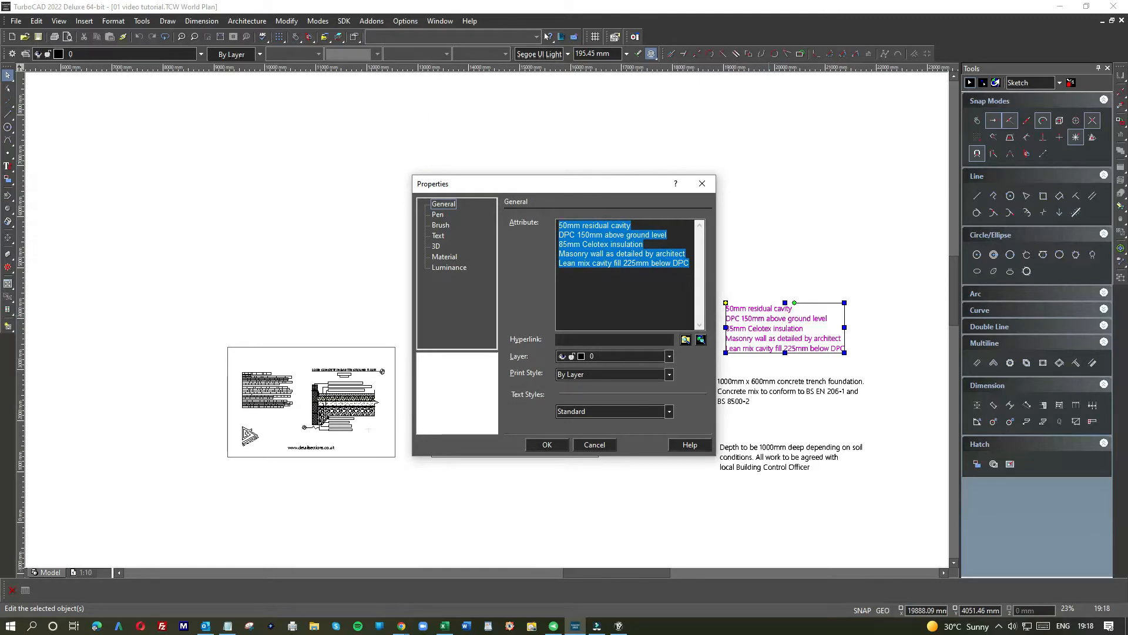
pyautogui.hotkey('alt', 'Tab')
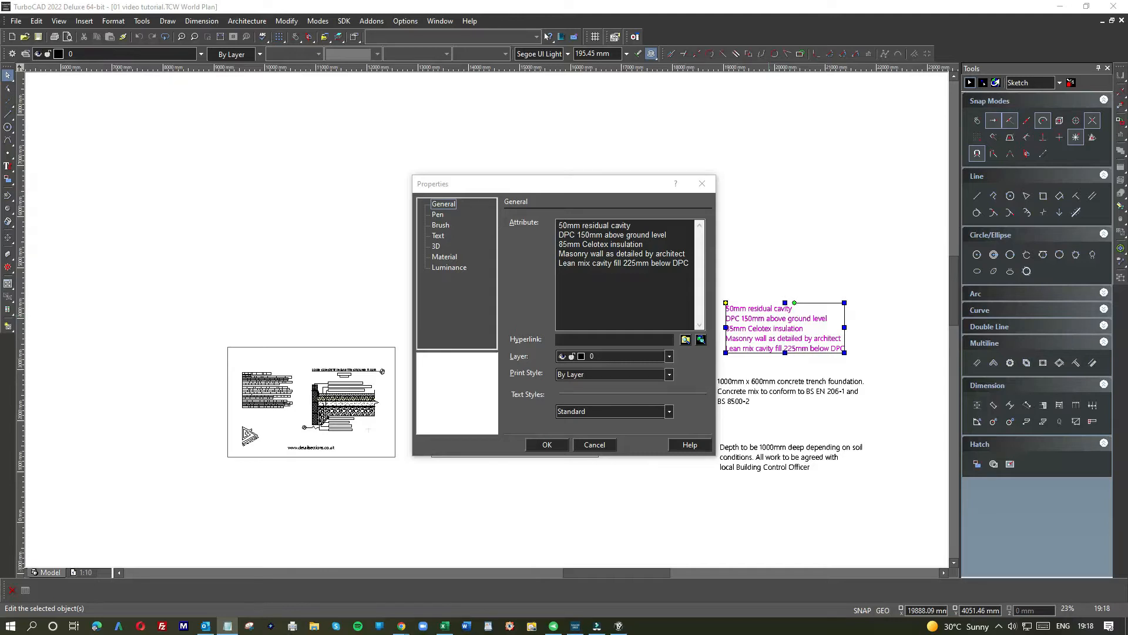
pyautogui.click(601, 448)
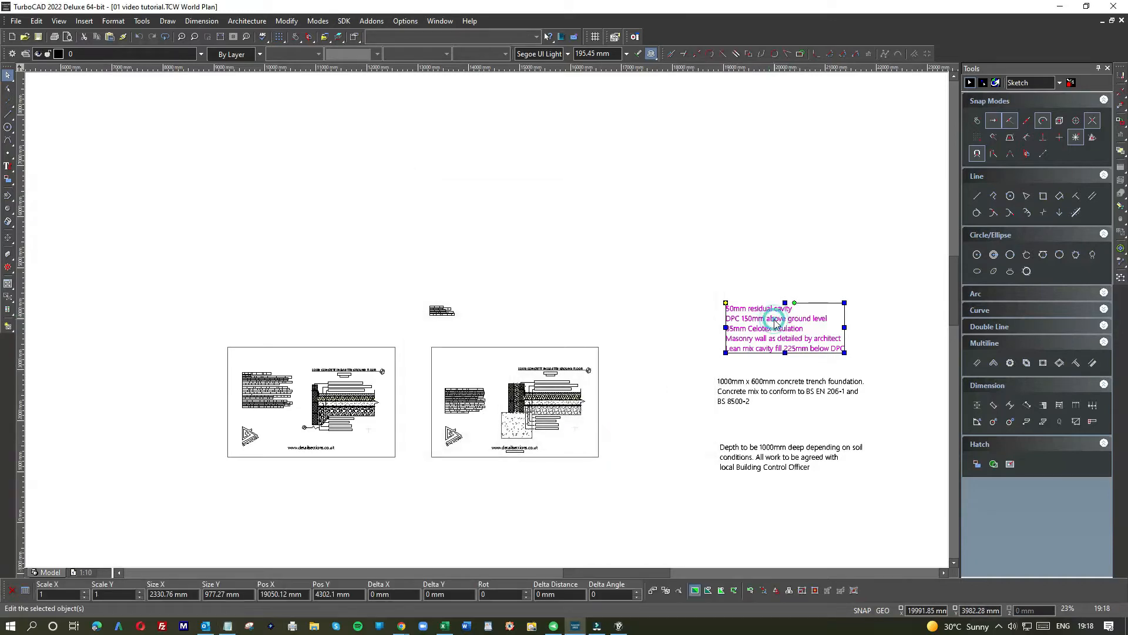
# - Delete the large cavity, DPC and insulation notes block and copy all text of its small version above the second sheet
pyautogui.press('Delete')
pyautogui.click(441, 309)
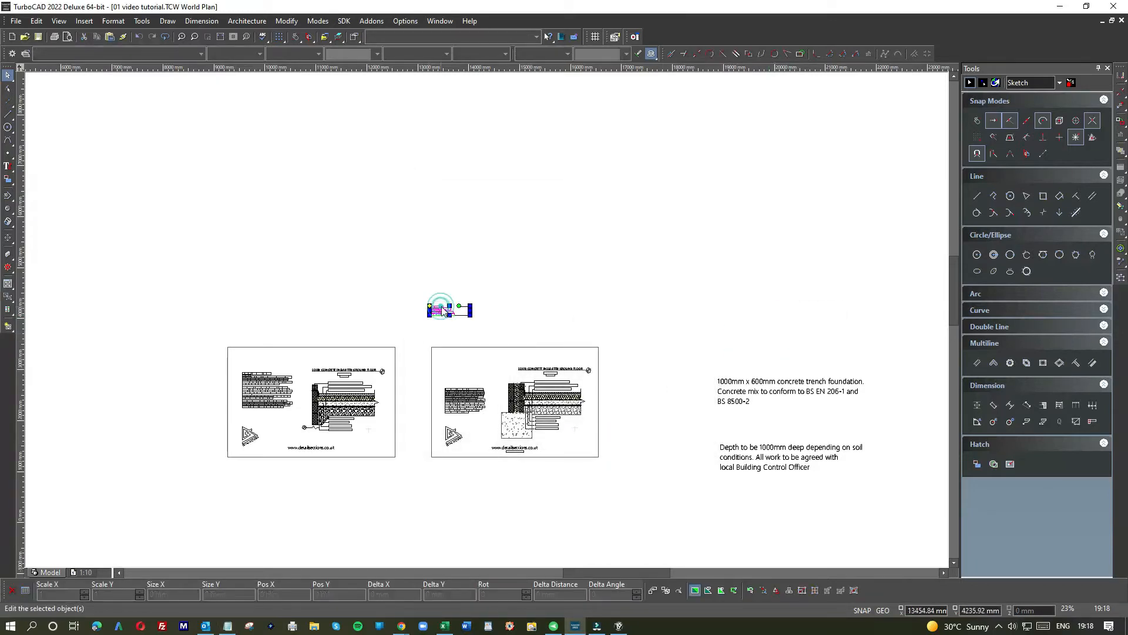
pyautogui.click(9, 167)
pyautogui.click(442, 312)
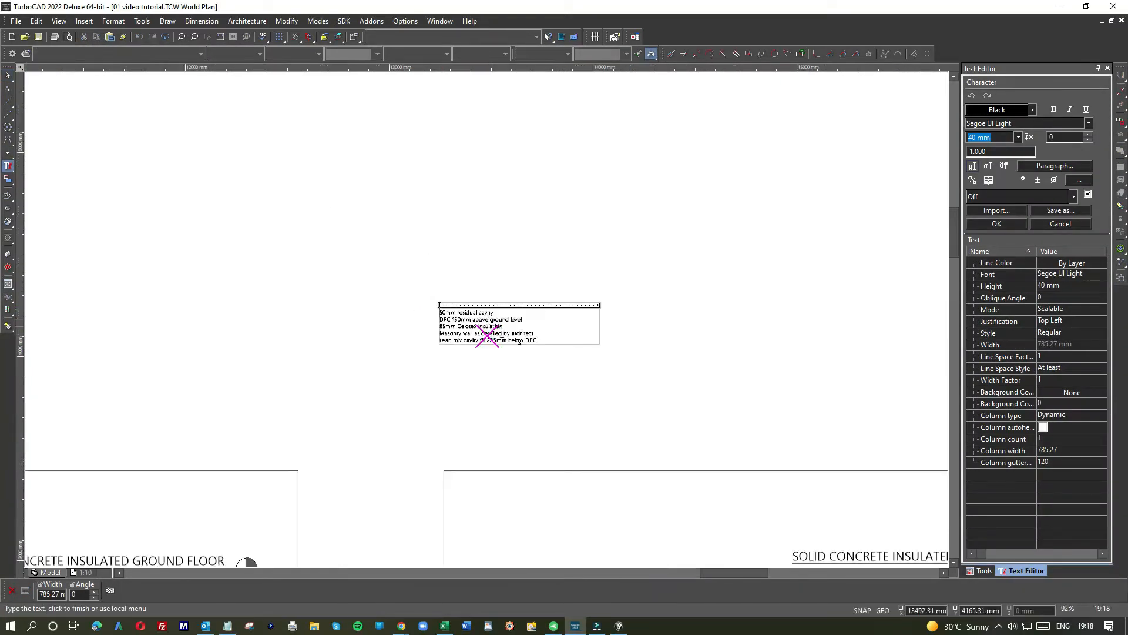
pyautogui.moveTo(538, 340); pyautogui.dragTo(433, 310)
pyautogui.hotkey('ctrl', 'c')
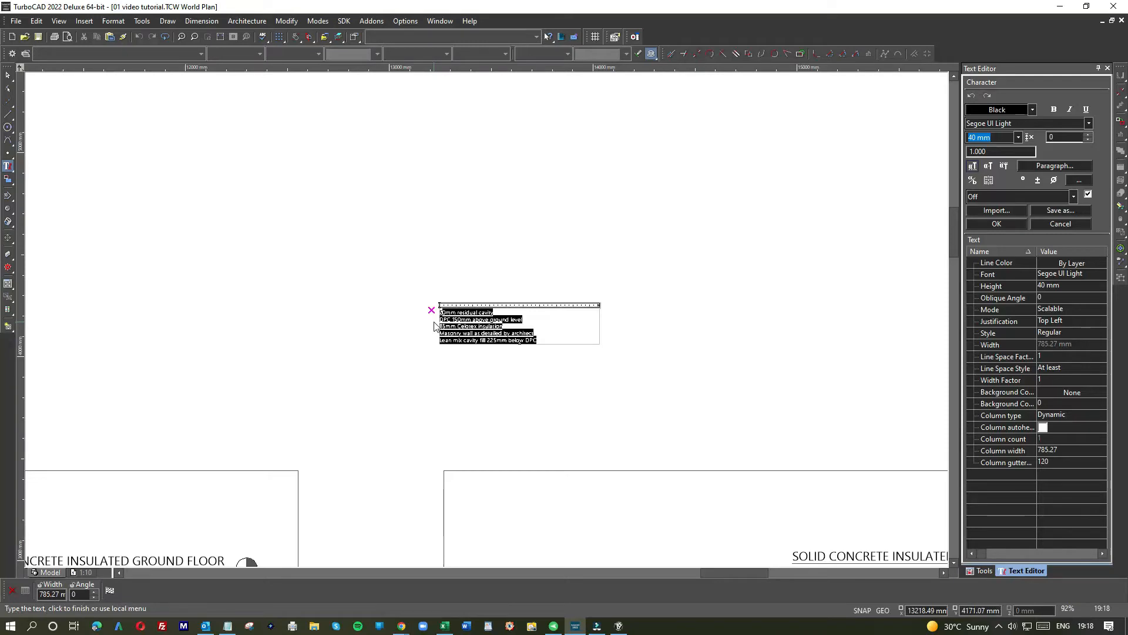
# - Clear the small notes block and paste the copied cavity, DPC and insulation text back as one continuous paragraph
pyautogui.moveTo(538, 336); pyautogui.dragTo(406, 307)
pyautogui.press('Delete')
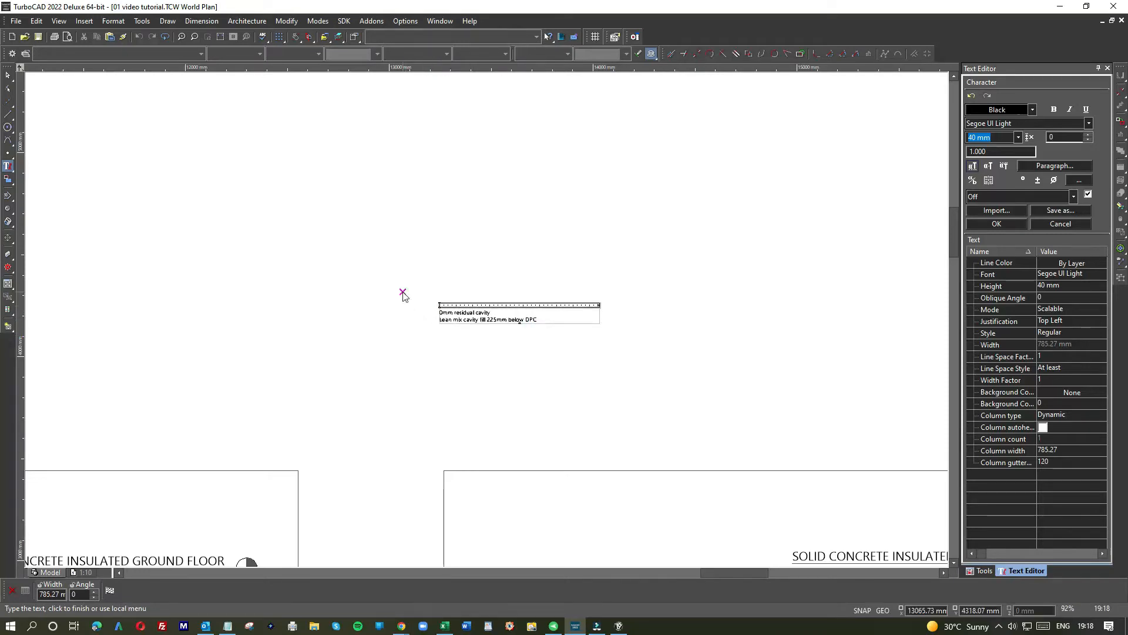
pyautogui.moveTo(539, 319); pyautogui.dragTo(421, 306)
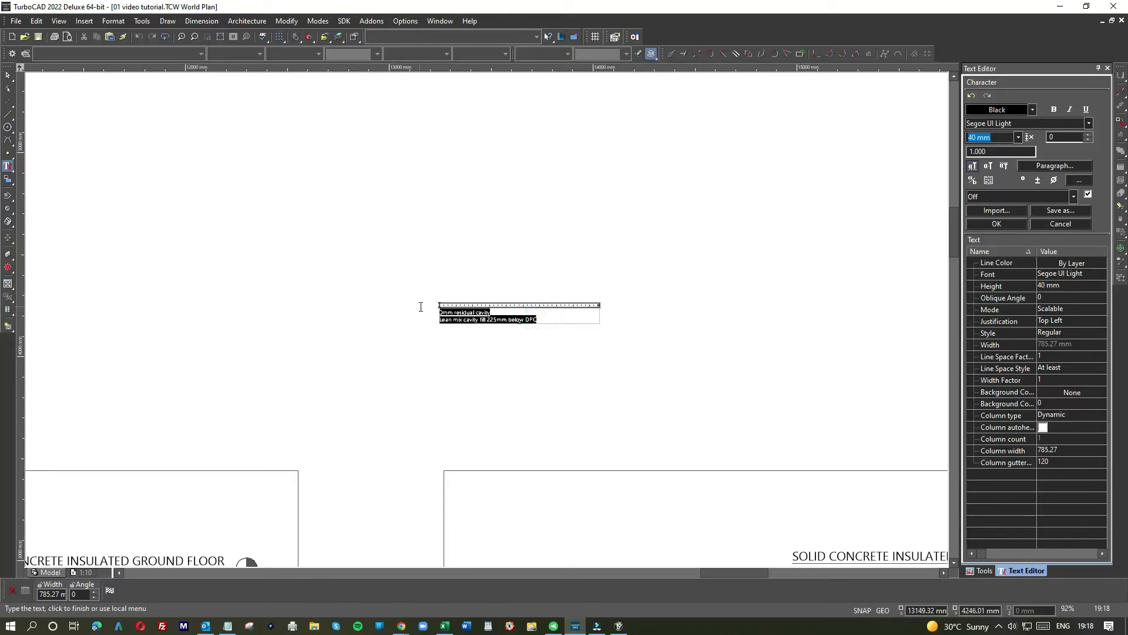
pyautogui.press('Delete')
pyautogui.hotkey('ctrl', 'v')
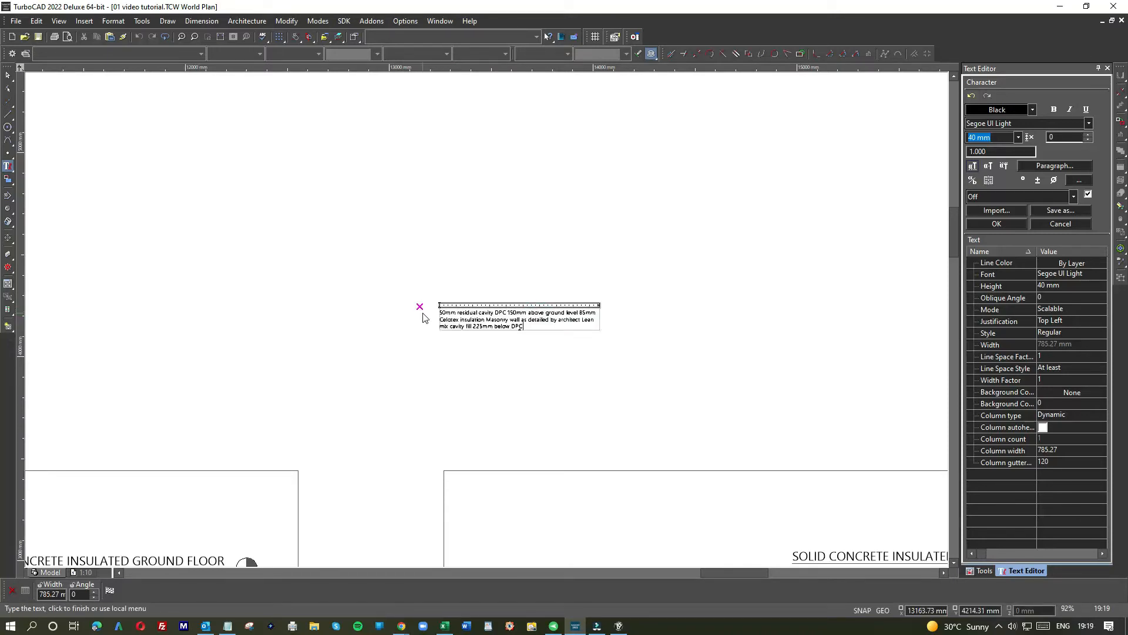
pyautogui.scroll(-3, 529, 337)
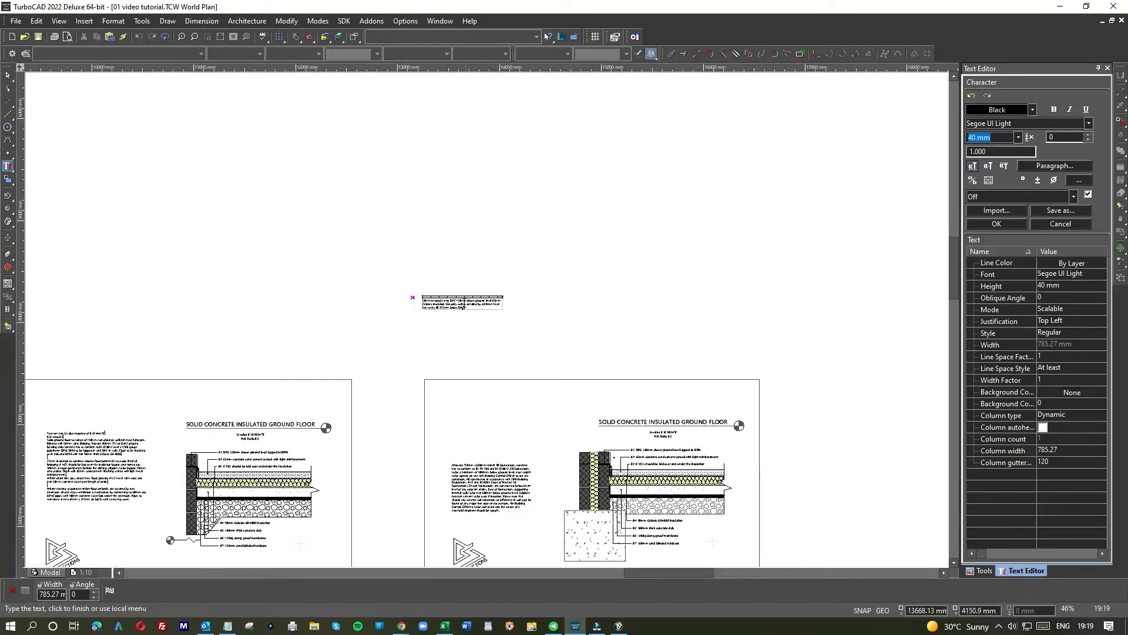
pyautogui.click(39, 140)
# - Move the small cavity note into the second sheet and move the long trench fill paragraph out above that sheet
pyautogui.click(469, 303)
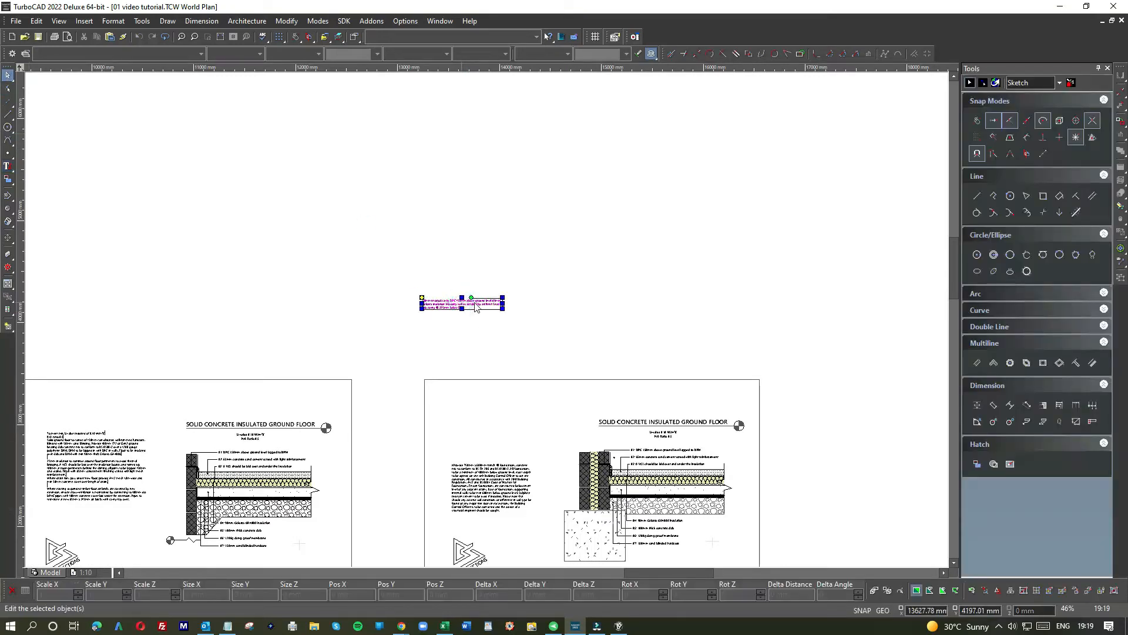
pyautogui.hotkey('ctrl', 'v')
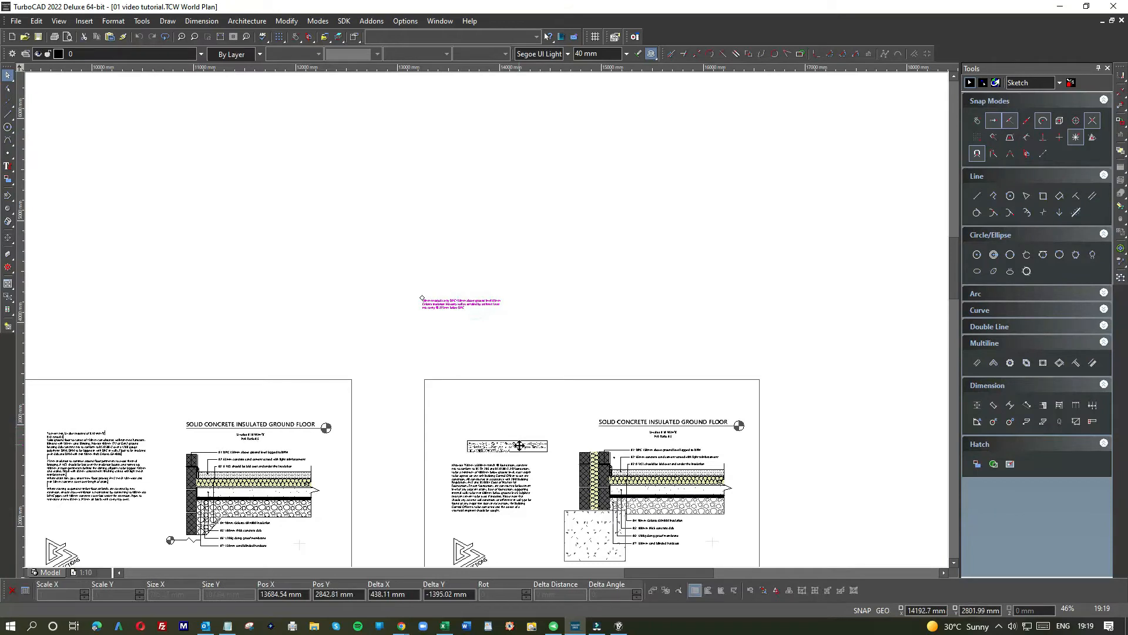
pyautogui.moveTo(525, 516); pyautogui.dragTo(525, 517)
pyautogui.click(483, 478)
pyautogui.moveTo(483, 479)
pyautogui.mouseDown()
pyautogui.moveTo(556, 349)
pyautogui.moveTo(565, 304)
pyautogui.mouseUp()
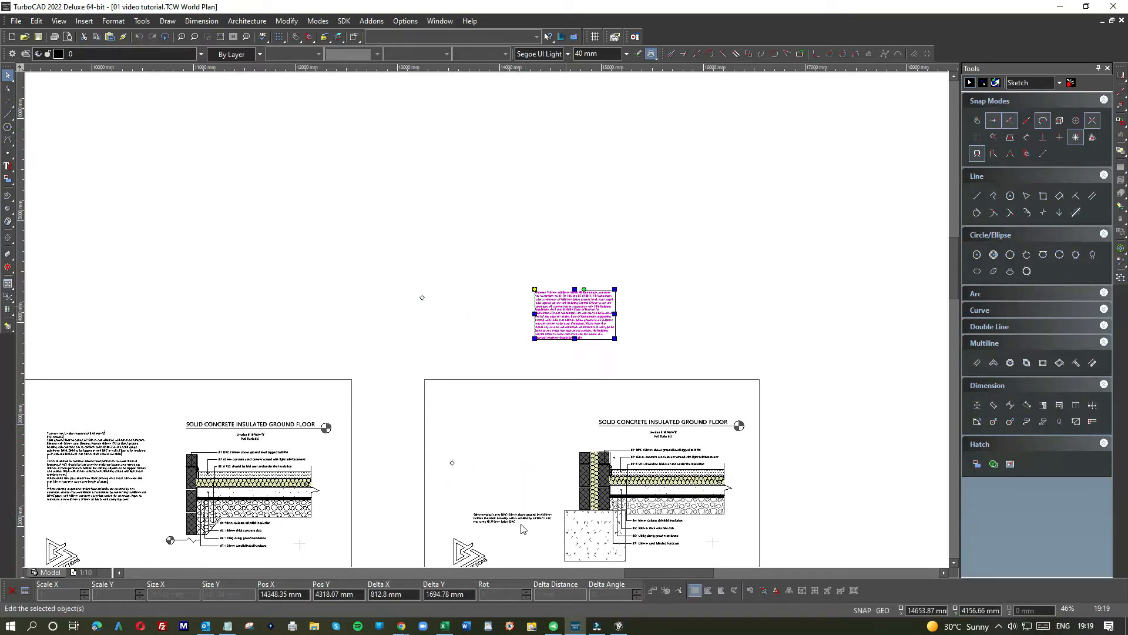
# - Reposition the cavity note in the second sheet just above the logo, beside the trench foundation
pyautogui.scroll(-2, 487, 327)
pyautogui.scroll(-2, 486, 358)
pyautogui.scroll(4, 485, 323)
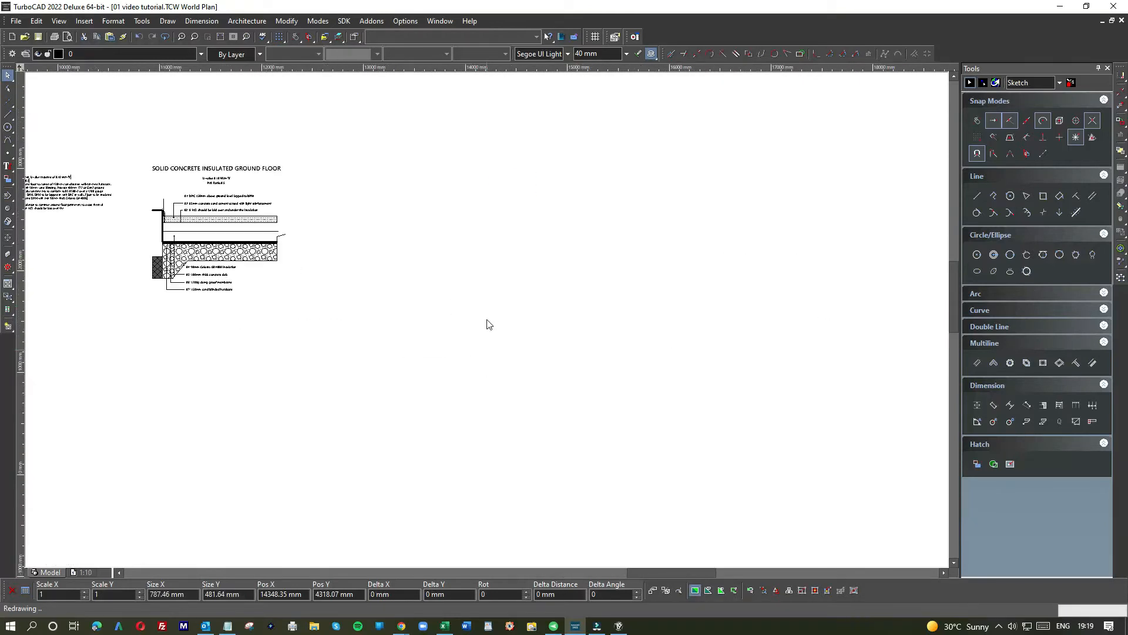
pyautogui.scroll(2, 493, 277)
pyautogui.click(492, 302)
pyautogui.moveTo(493, 302); pyautogui.dragTo(487, 325)
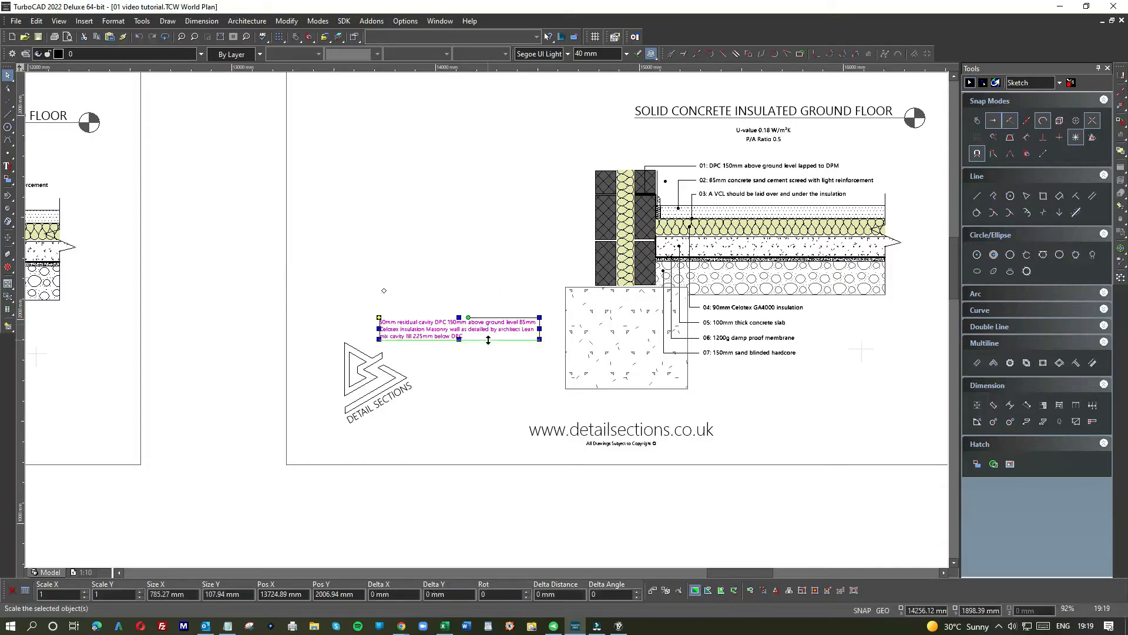
# - Place two copies of the cavity note above the gap between the two sheets
pyautogui.scroll(-2, 487, 324)
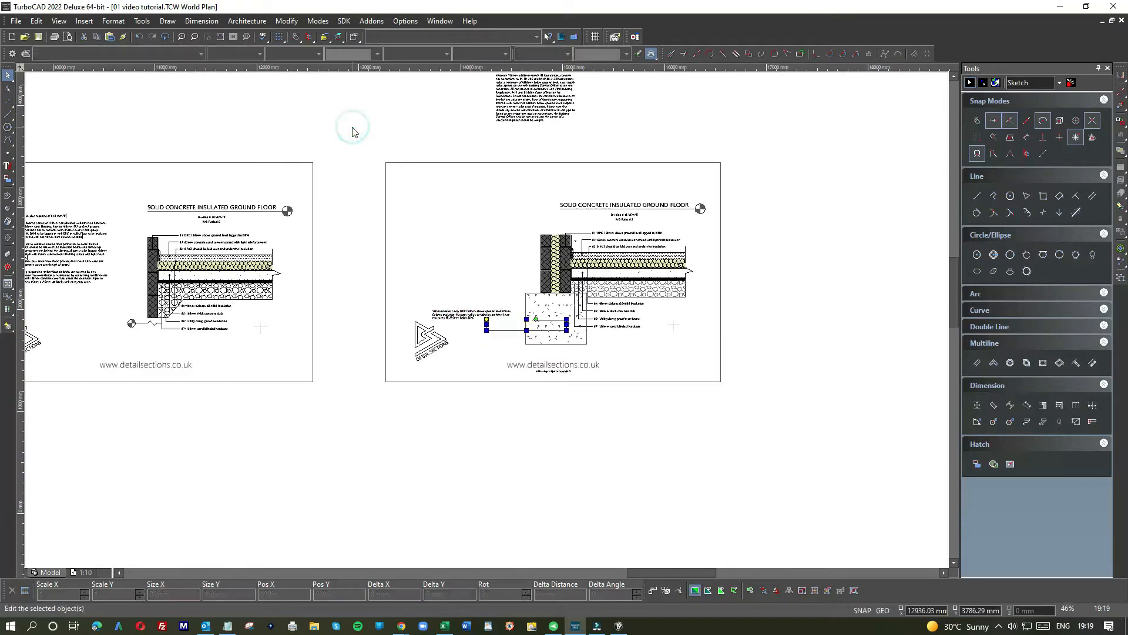
pyautogui.click(501, 325)
pyautogui.moveTo(501, 325); pyautogui.dragTo(330, 120)
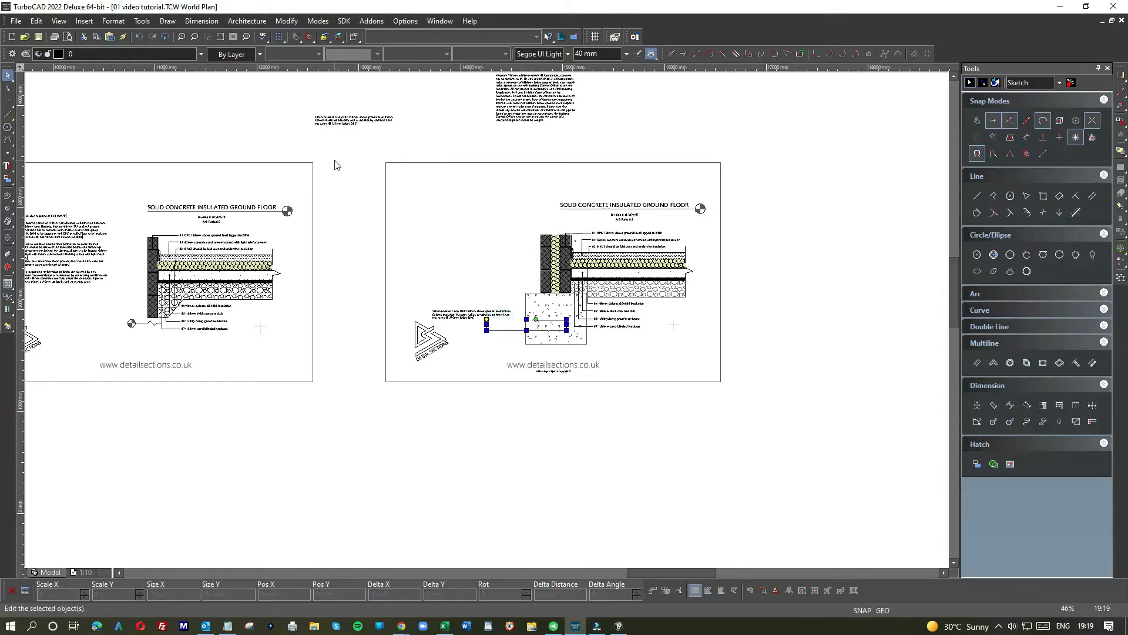
pyautogui.click(487, 305)
pyautogui.moveTo(487, 305); pyautogui.dragTo(375, 87)
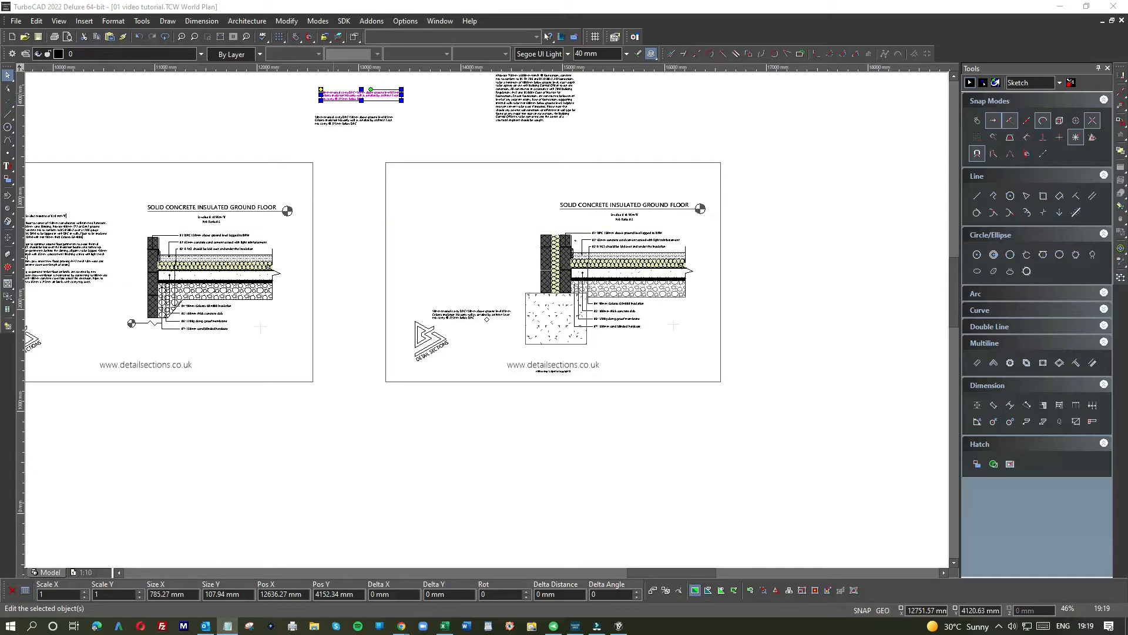
# - Replace the upper copy's text with "1000mm x 600mm concrete trench foundation. Concrete mix to conform to BS EN 206-1 and BS 8500-2"
pyautogui.click(385, 136)
pyautogui.scroll(2, 353, 134)
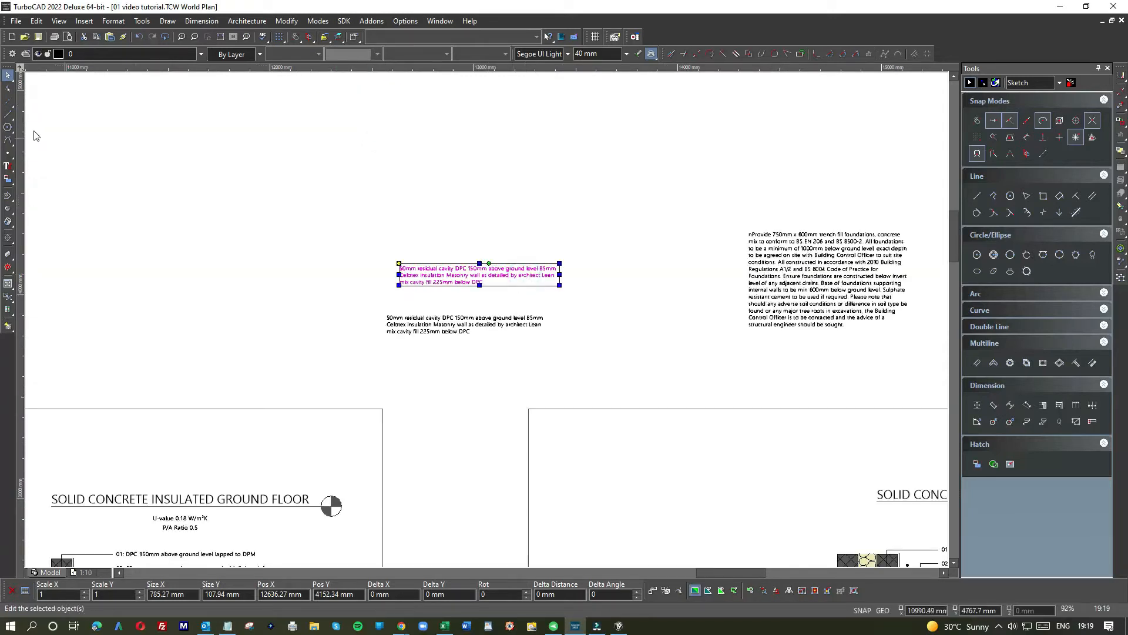
pyautogui.click(8, 167)
pyautogui.click(422, 266)
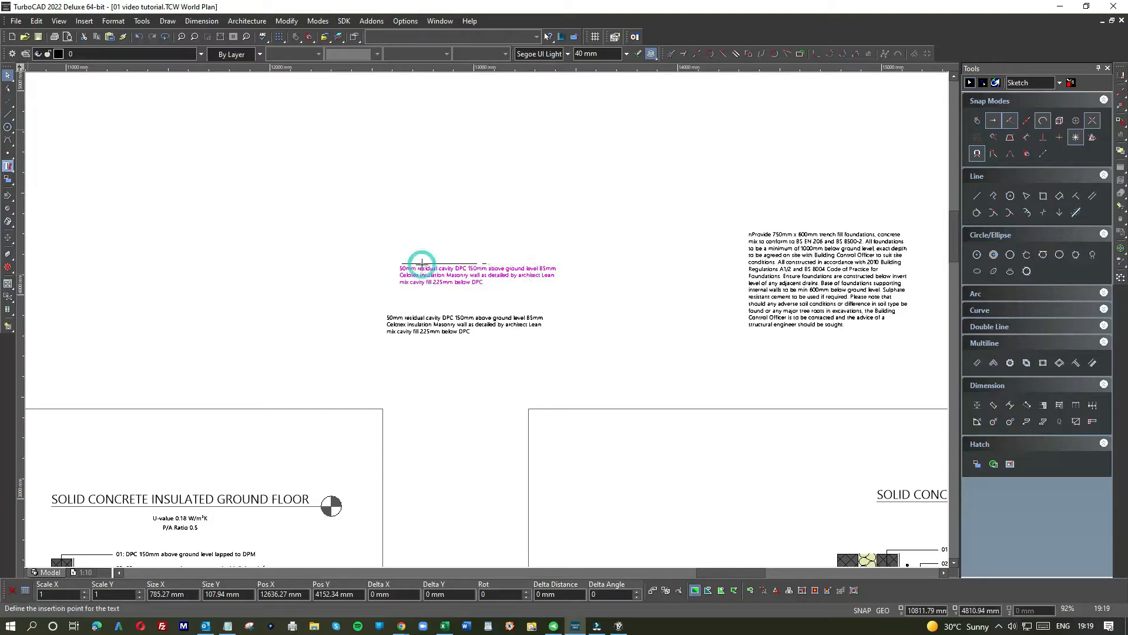
pyautogui.click(490, 282)
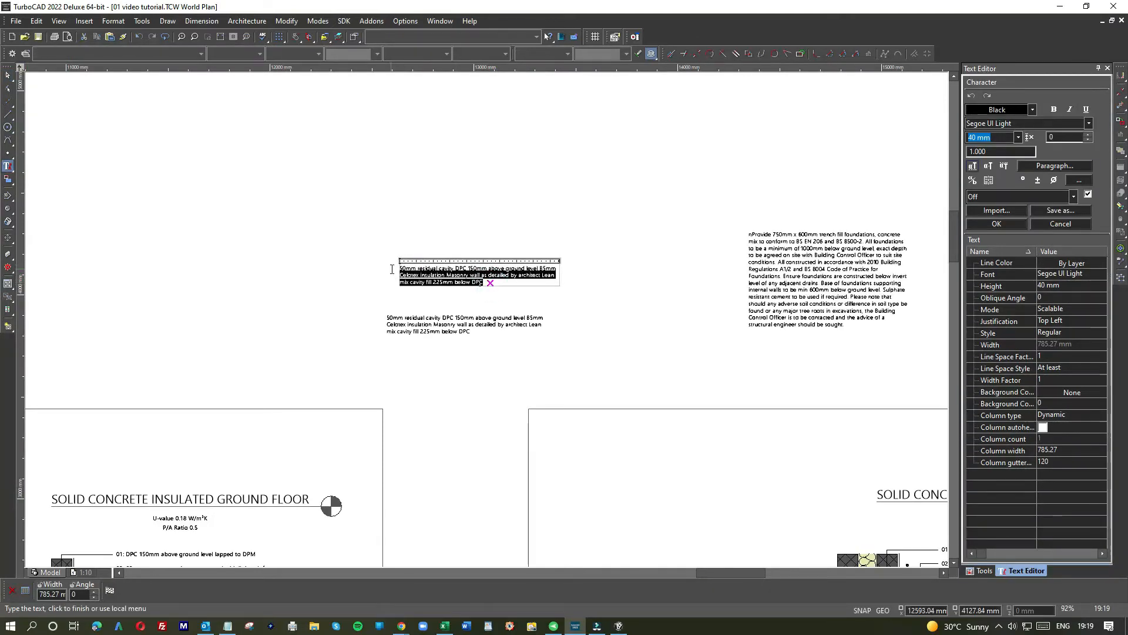
pyautogui.click(400, 270)
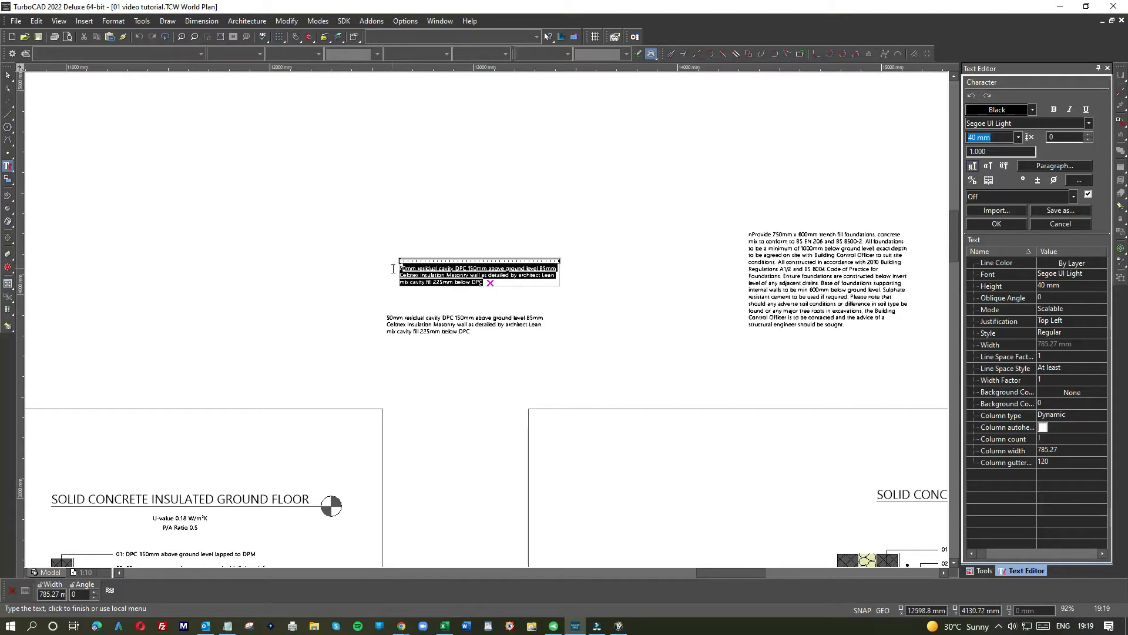
pyautogui.write('5')
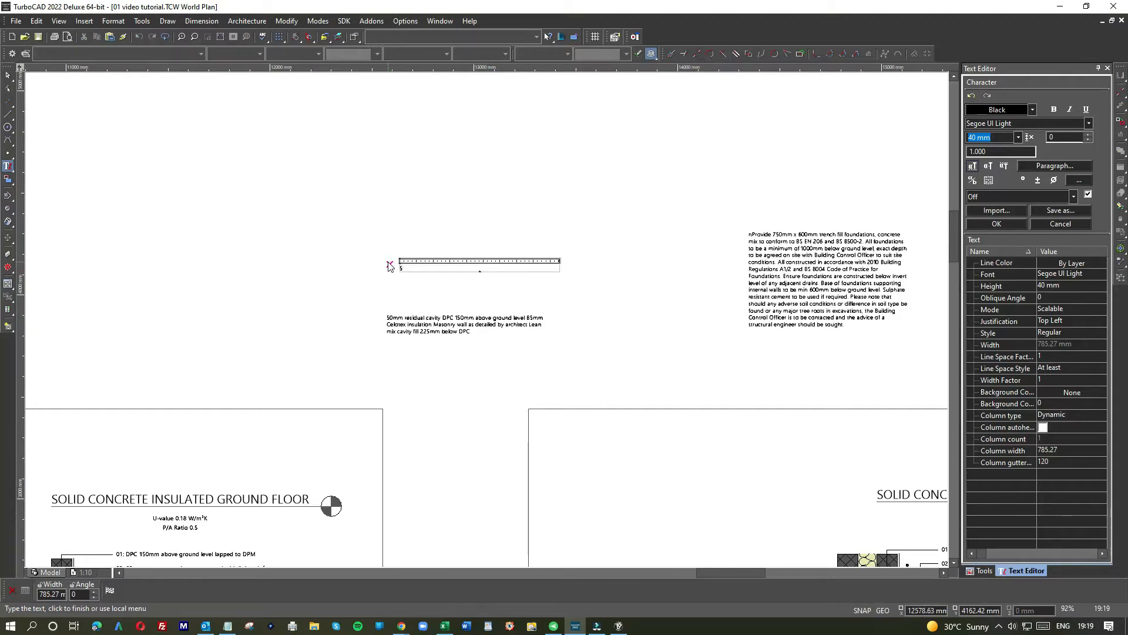
pyautogui.write('1000mm x 600mm concrete trench foundation. Concrete mix to conform to BS EN 206-1 and BS 8500-2')
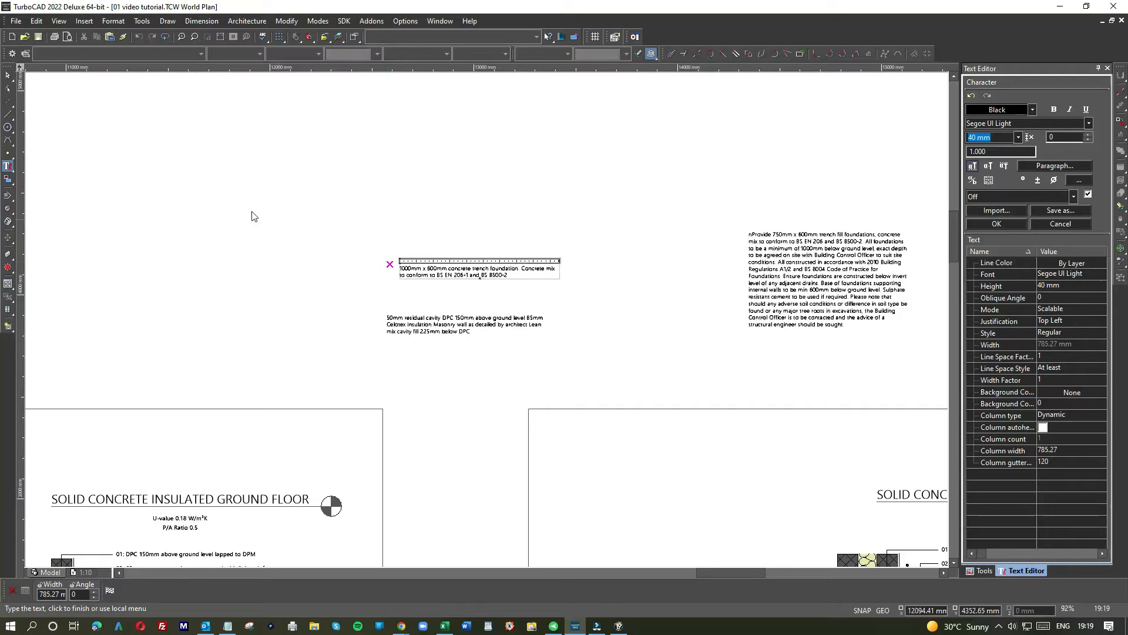
# - Move the concrete trench foundation note into the second sheet, directly above the cavity note
pyautogui.click(533, 287)
pyautogui.click(520, 277)
pyautogui.click(497, 273)
pyautogui.scroll(-1, 598, 410)
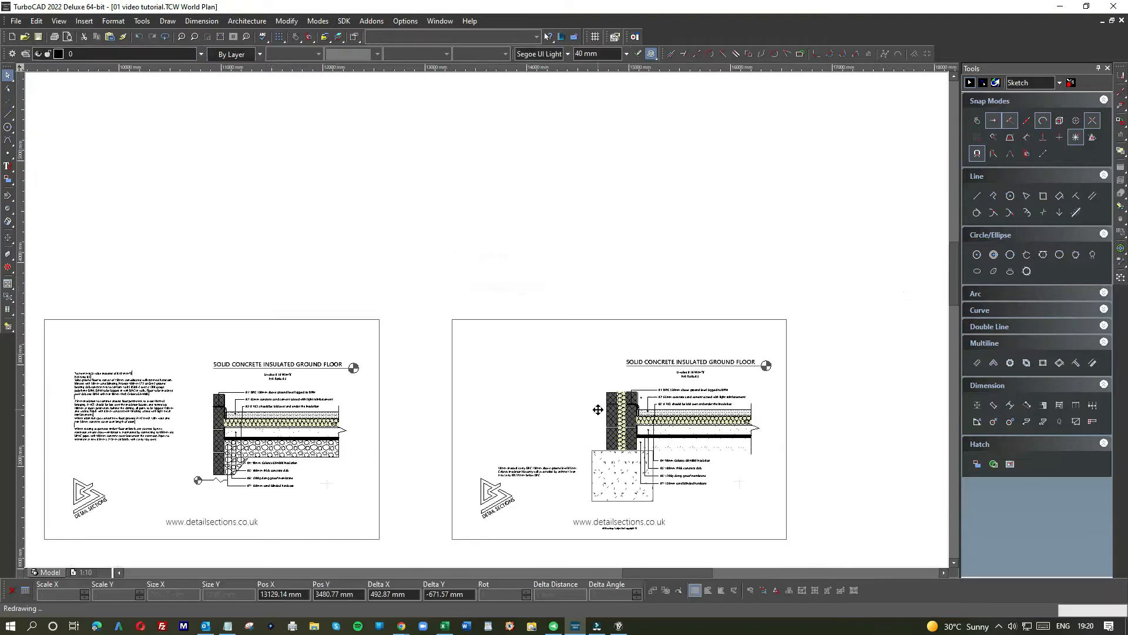
pyautogui.click(544, 453)
pyautogui.scroll(2, 517, 453)
pyautogui.moveTo(489, 313); pyautogui.dragTo(494, 335)
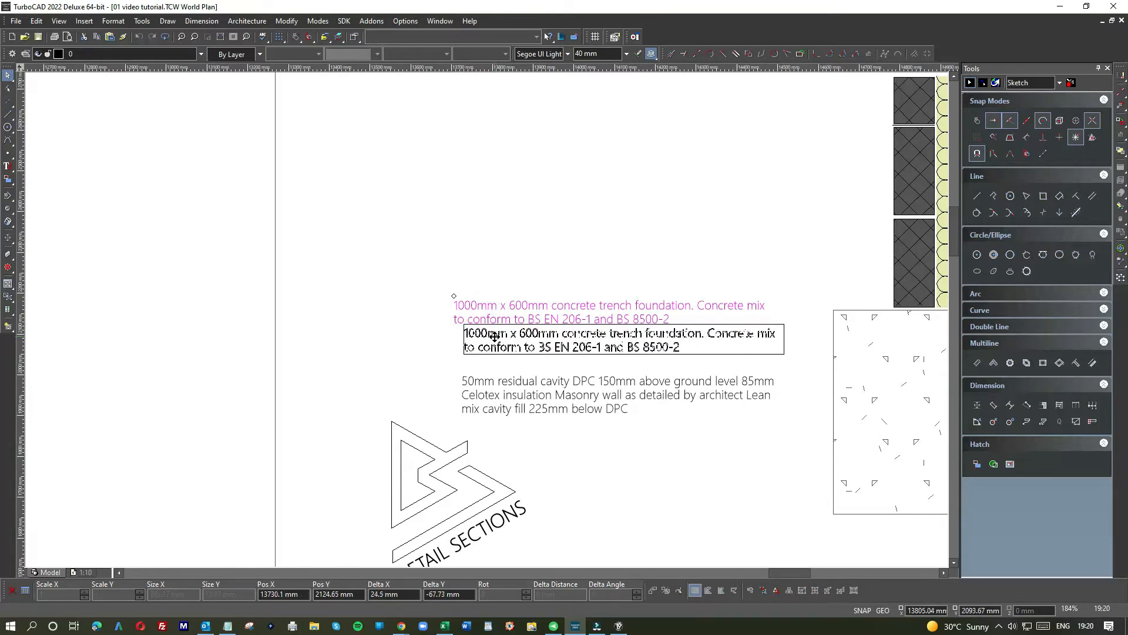
pyautogui.moveTo(494, 335); pyautogui.dragTo(494, 335)
pyautogui.scroll(-1, 490, 317)
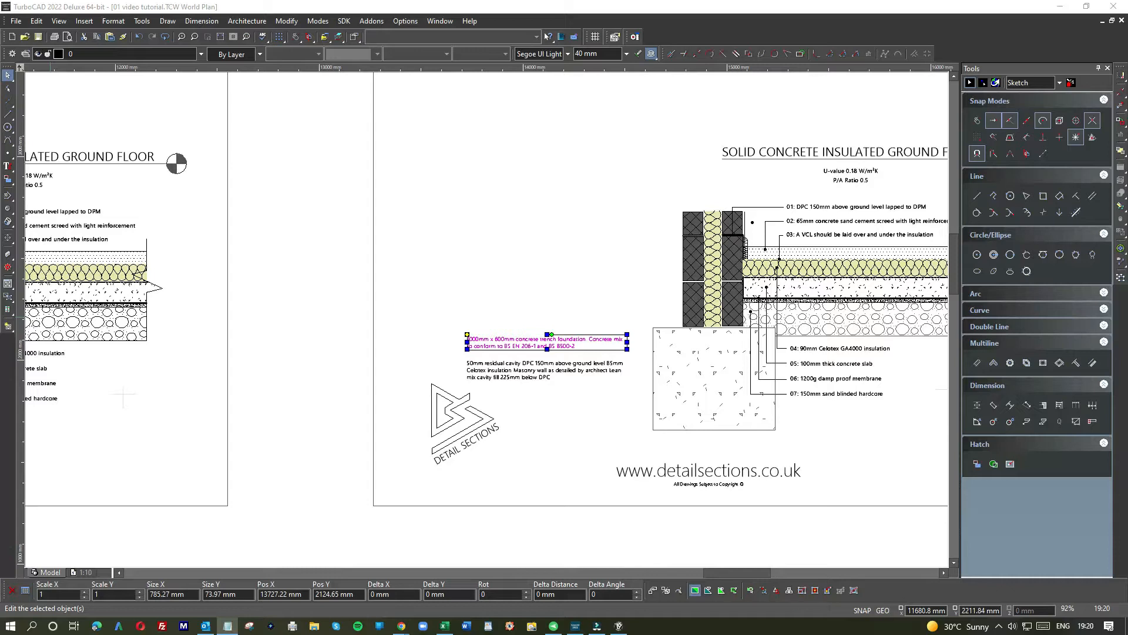
# - Replace the remaining copy's text with "Depth to be 1000mm deep depending on soil conditions. All work to be agreed with local Building Control Officer"
pyautogui.scroll(-5, 252, 141)
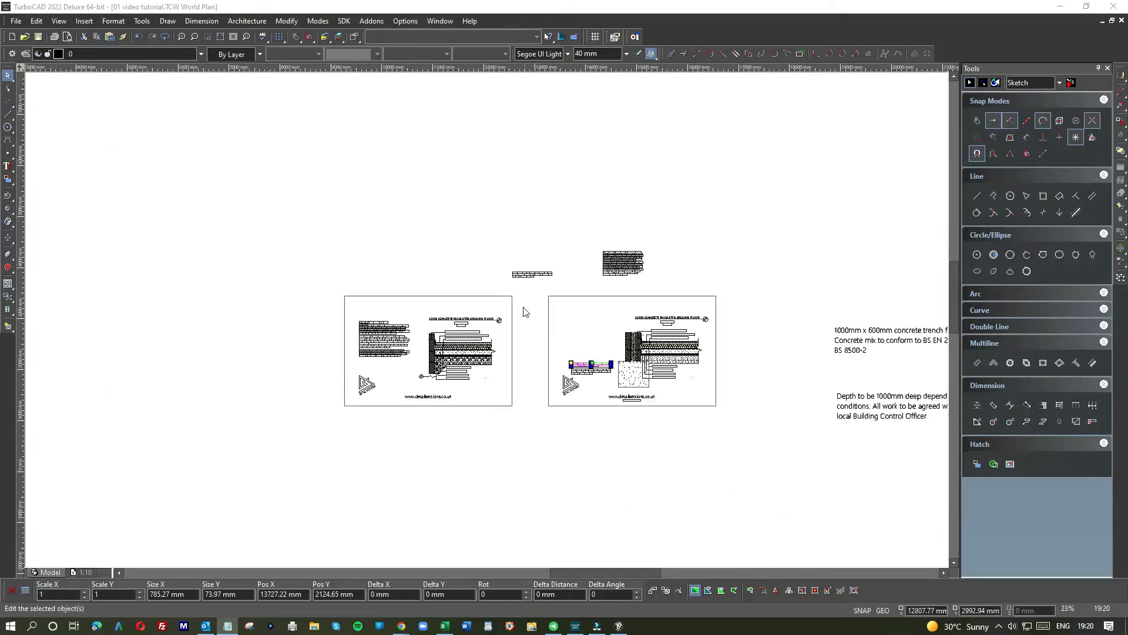
pyautogui.scroll(2, 529, 294)
pyautogui.click(493, 290)
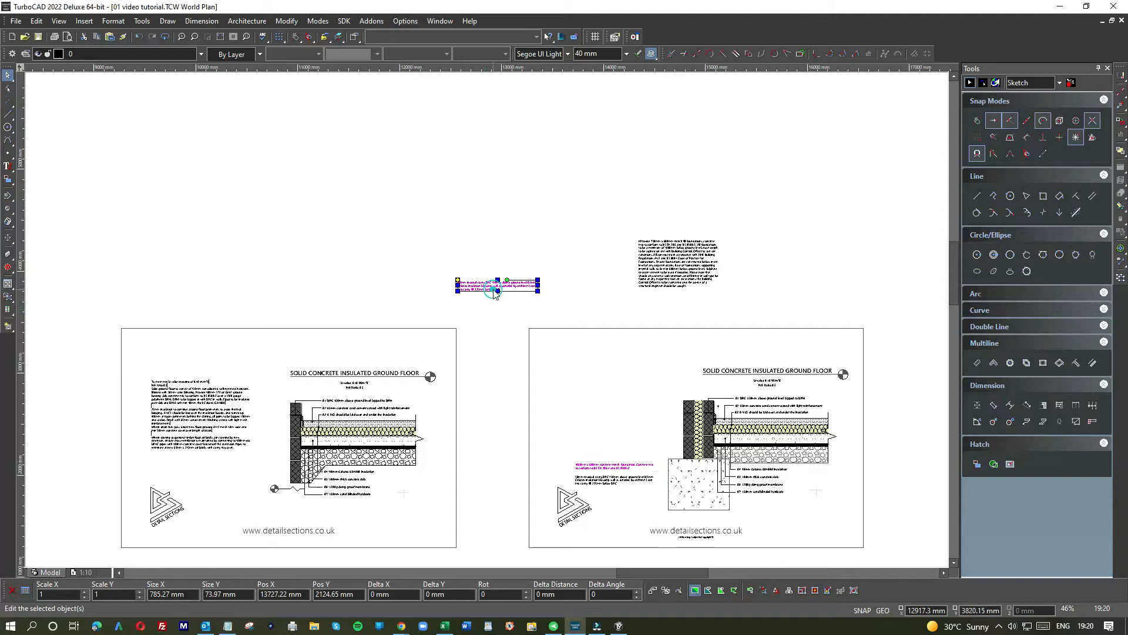
pyautogui.click(239, 192)
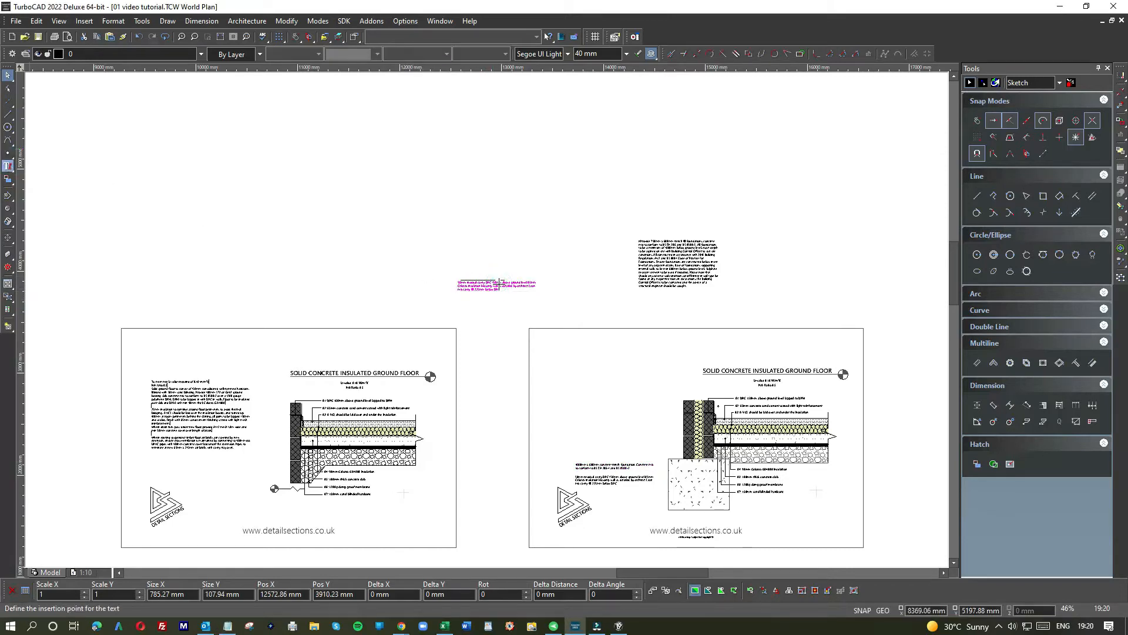
pyautogui.click(508, 287)
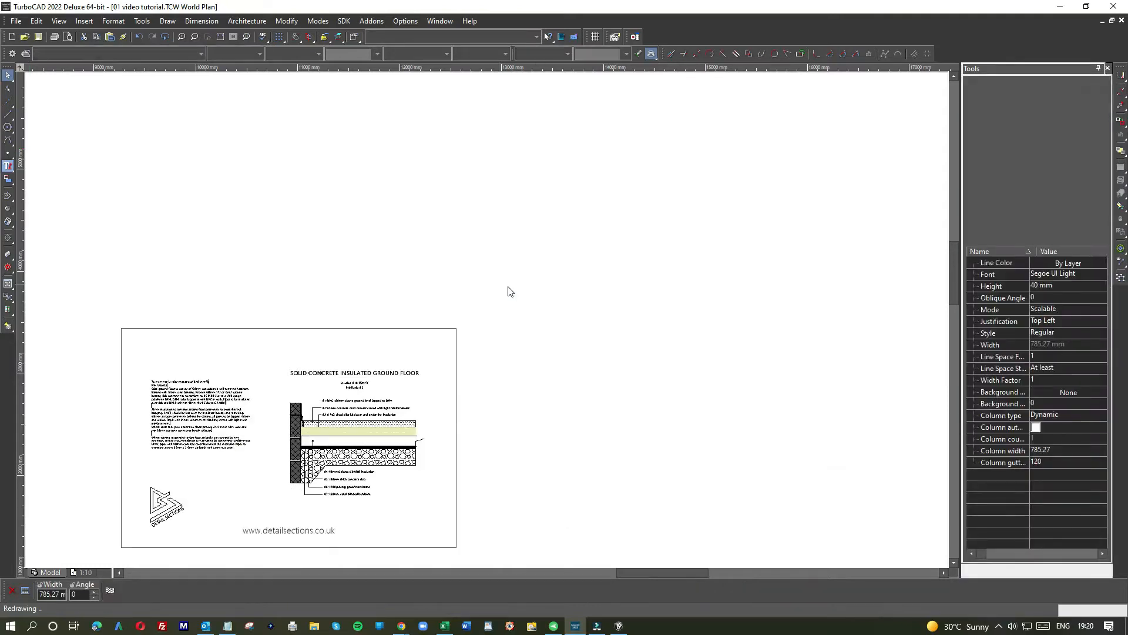
pyautogui.scroll(2, 503, 290)
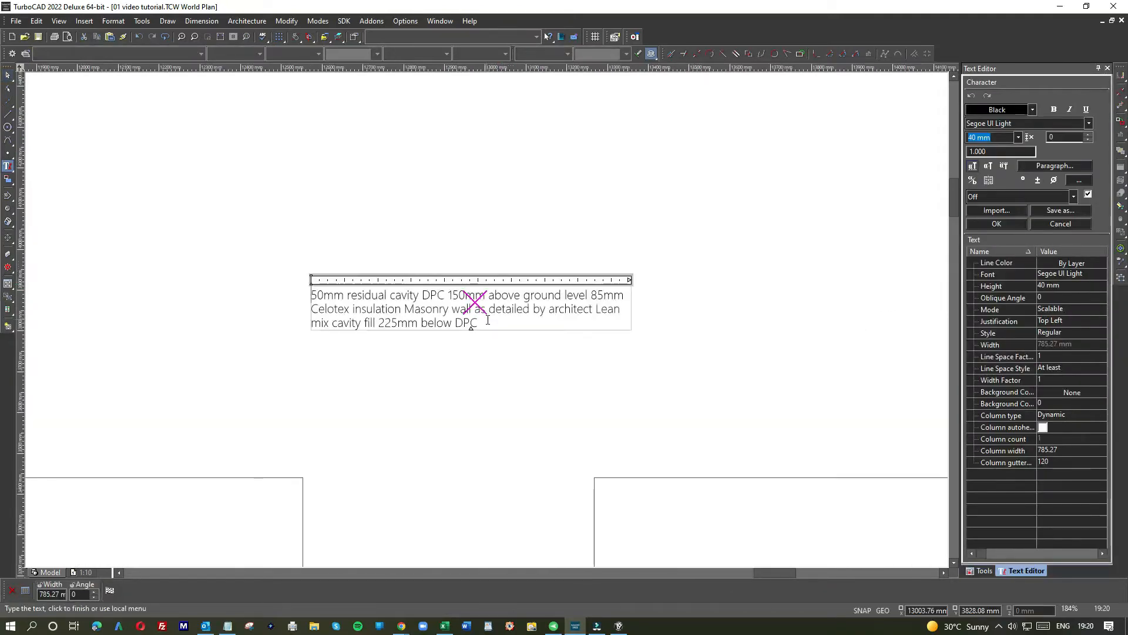
pyautogui.moveTo(478, 323); pyautogui.dragTo(314, 295)
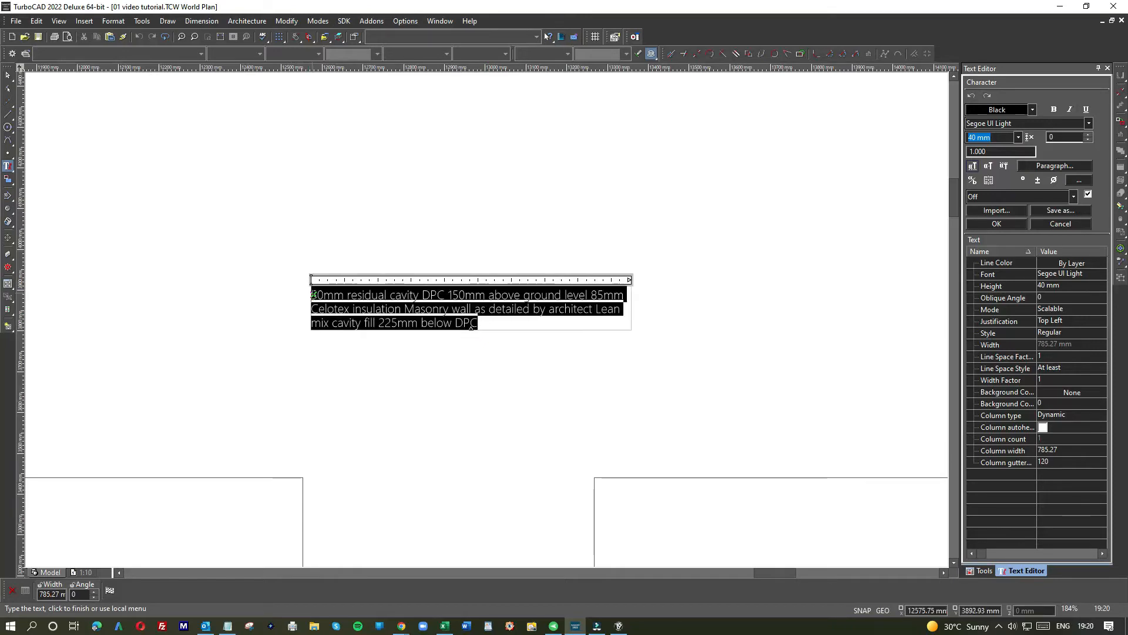
pyautogui.press('Delete')
pyautogui.write('Depth to be 1000mm deep depending on soil conditions. All work to be agreed with local Building Control Officer')
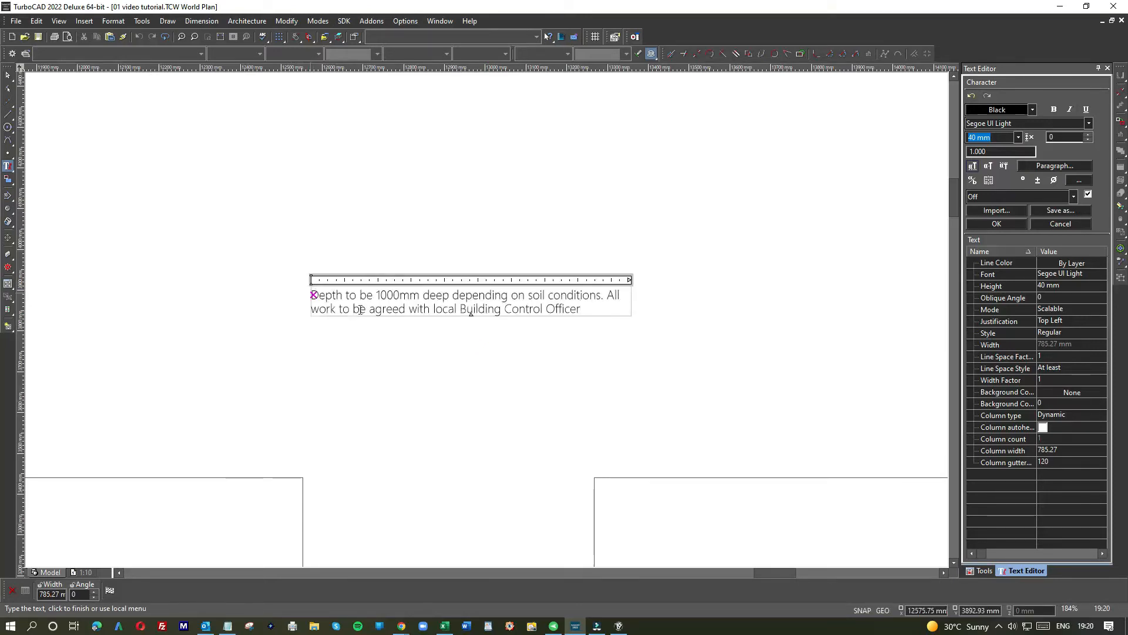
pyautogui.click(444, 403)
pyautogui.scroll(-1, 444, 403)
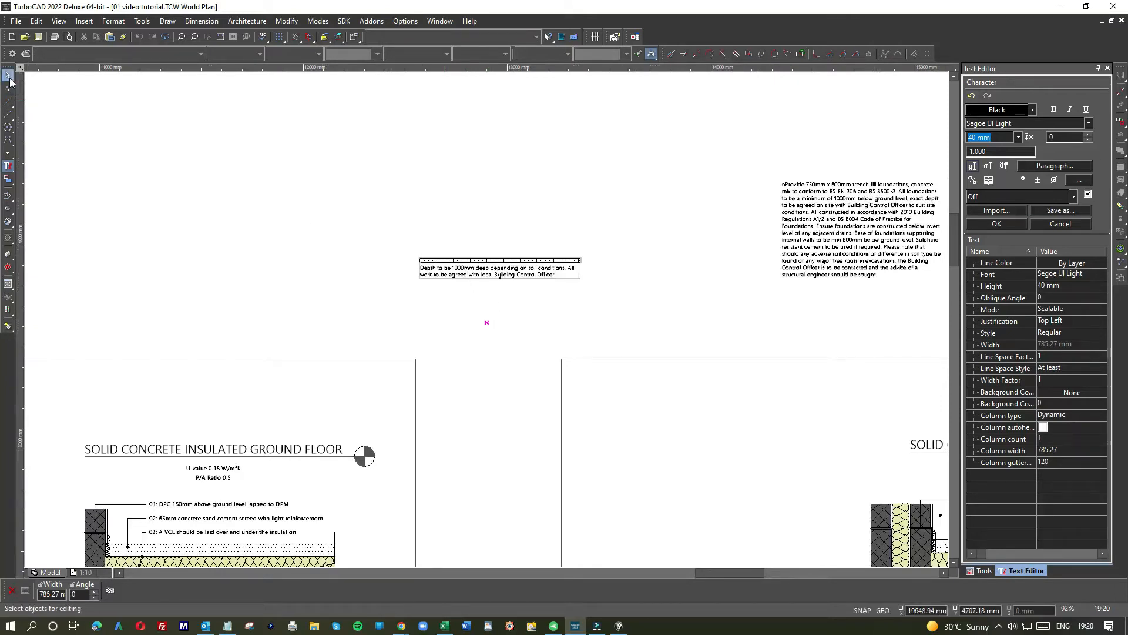
# - Move the building control depth note into the second sheet, just below the cavity note
pyautogui.click(548, 278)
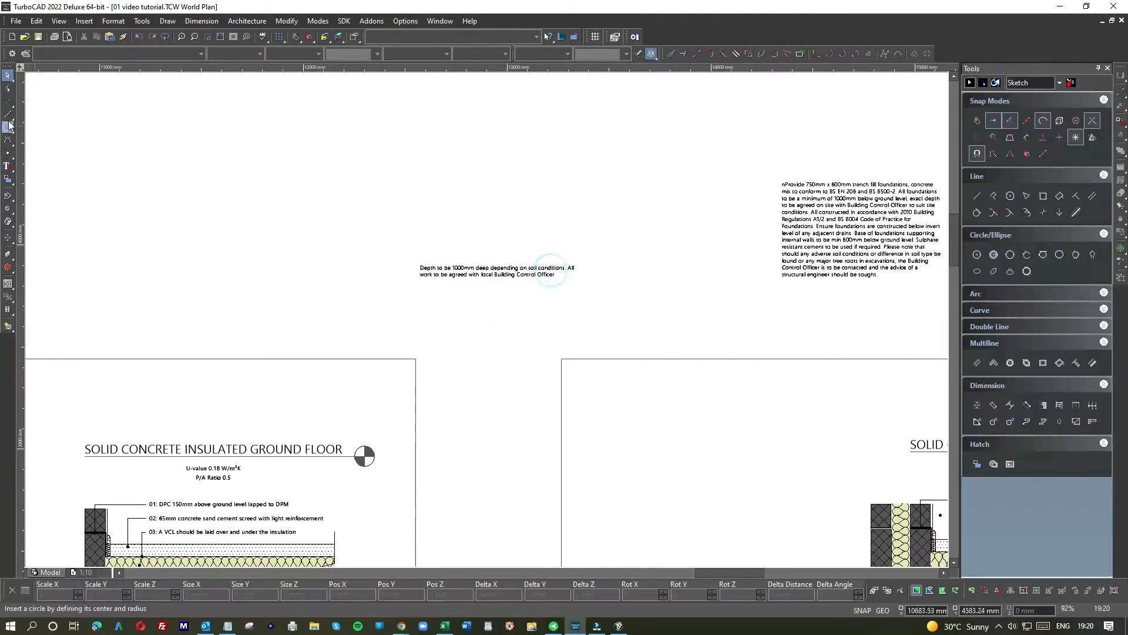
pyautogui.click(509, 280)
pyautogui.click(527, 273)
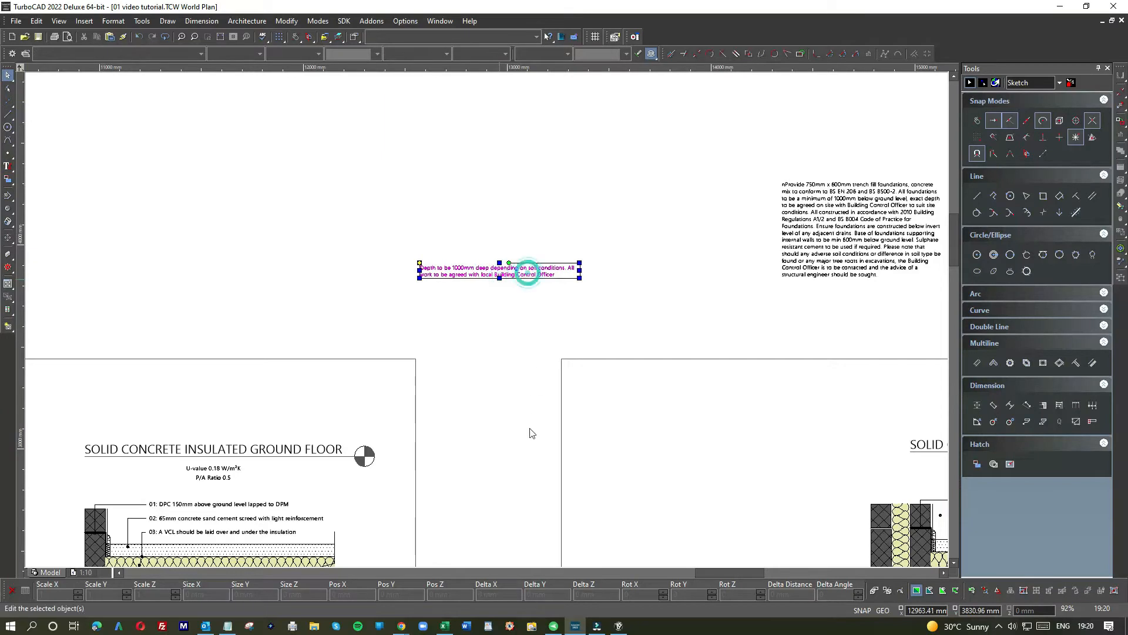
pyautogui.scroll(-1, 554, 468)
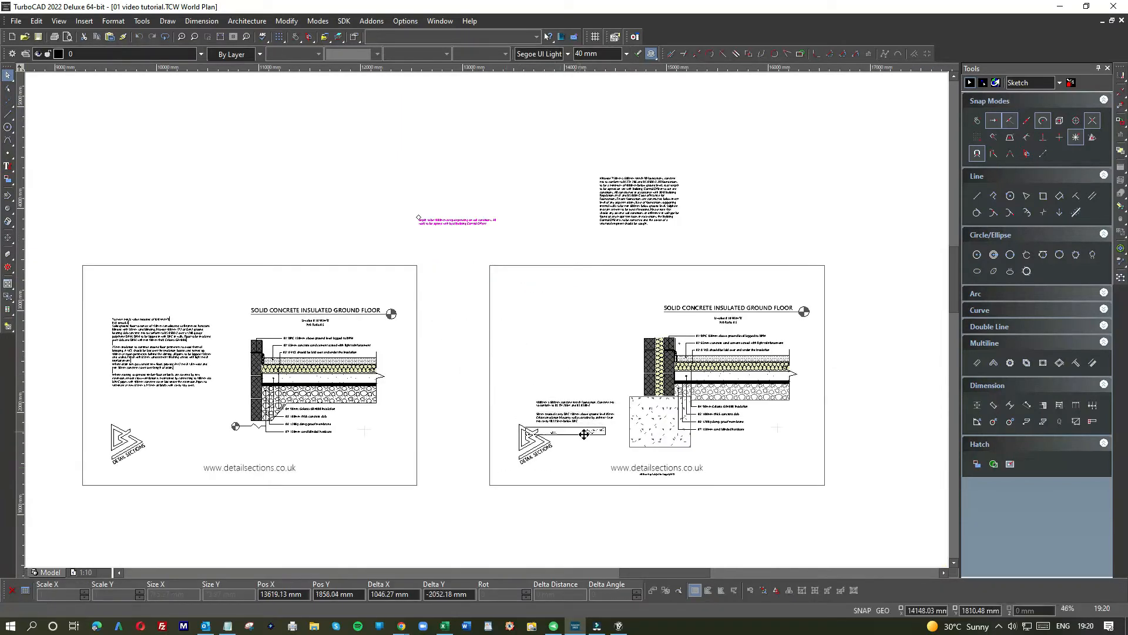
pyautogui.click(591, 440)
pyautogui.scroll(2, 591, 447)
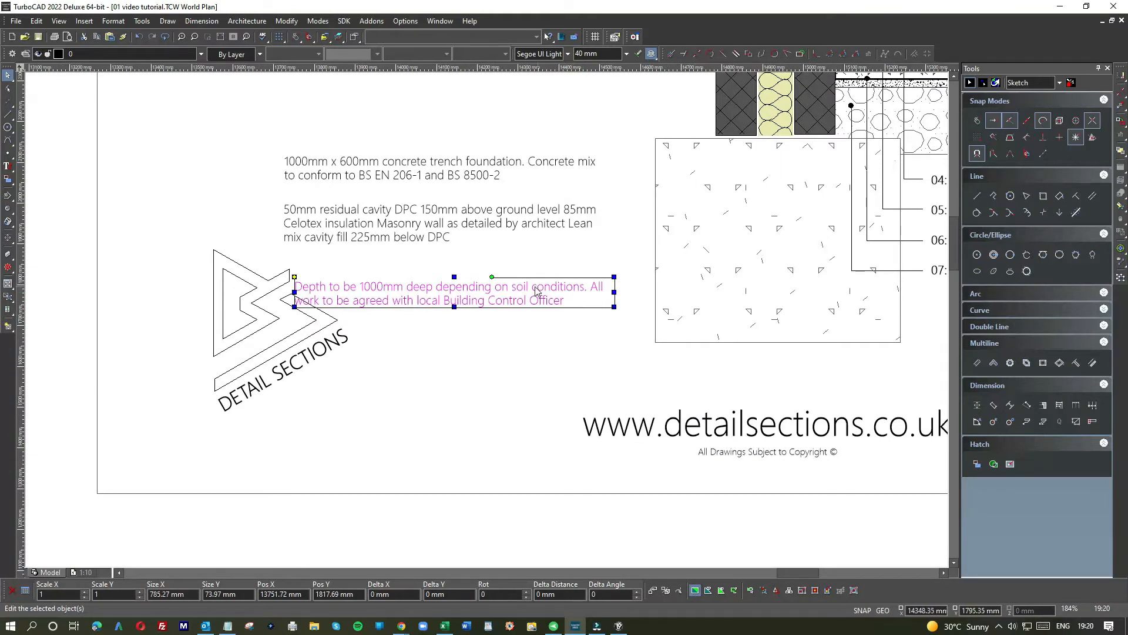
# - Move the concrete trench foundation note and the cavity note together higher up in the second sheet
pyautogui.click(494, 236)
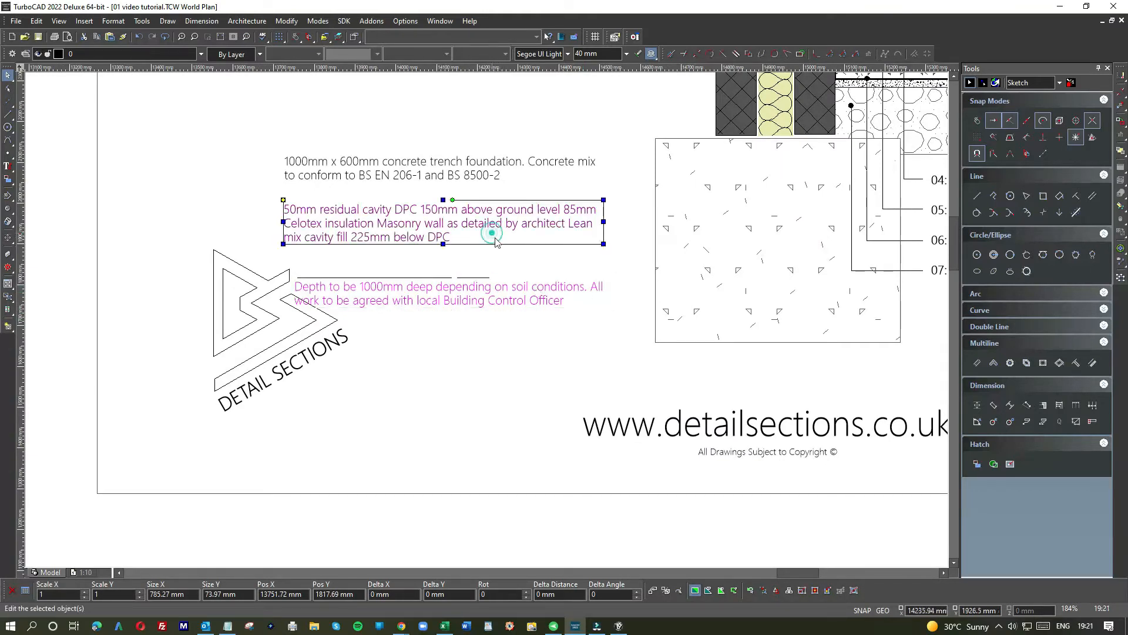
pyautogui.click(479, 170)
pyautogui.click(479, 239)
pyautogui.moveTo(447, 255); pyautogui.dragTo(425, 91)
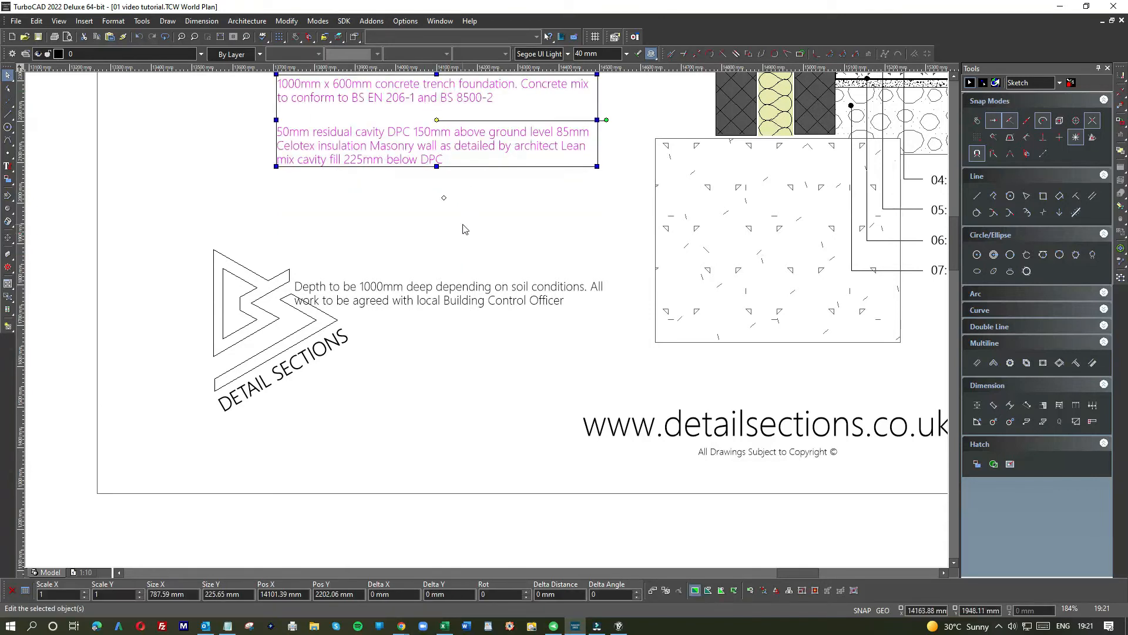
pyautogui.scroll(-1, 463, 221)
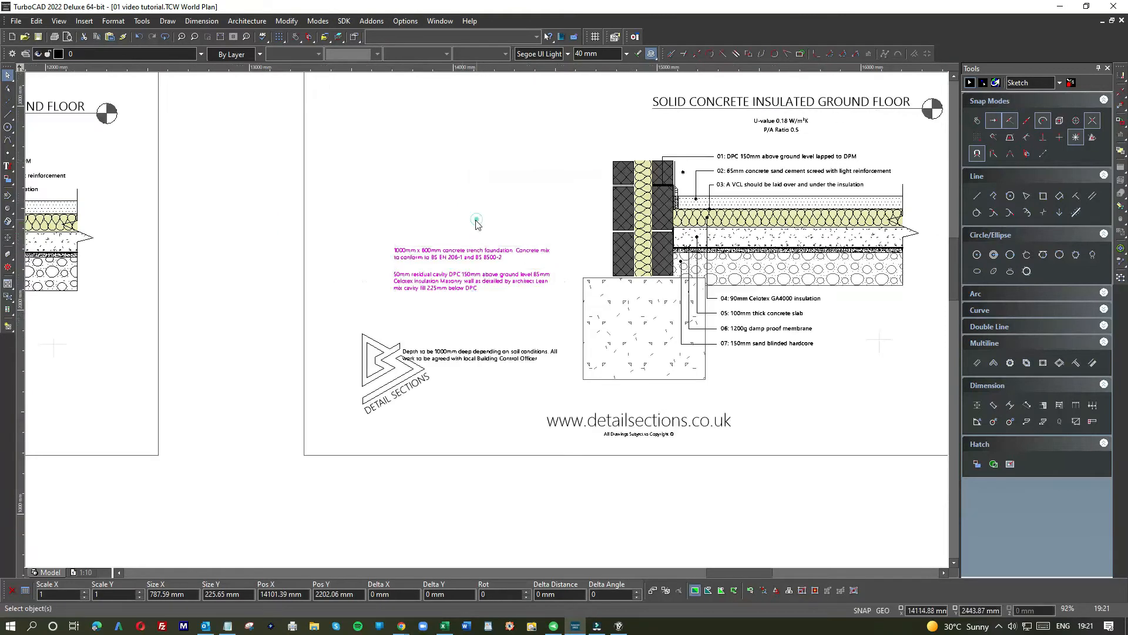
# - Move the concrete trench foundation note below the cavity note, and place the depth note directly beneath it with their starts roughly aligned
pyautogui.click(476, 220)
pyautogui.click(479, 253)
pyautogui.moveTo(493, 257); pyautogui.dragTo(491, 309)
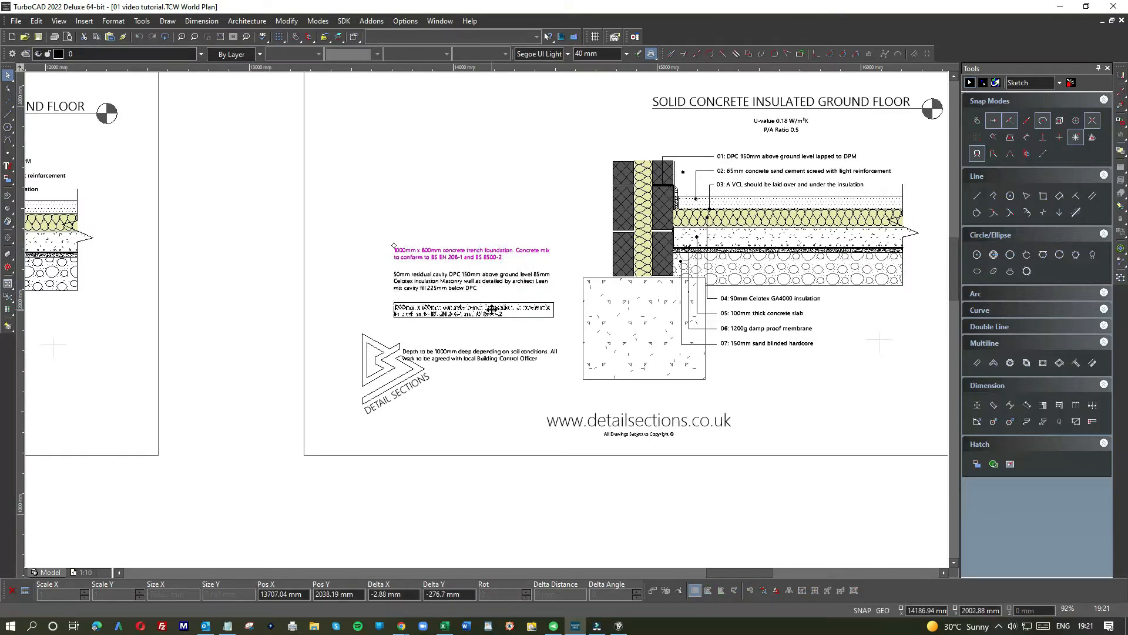
pyautogui.click(486, 353)
pyautogui.moveTo(510, 361); pyautogui.dragTo(499, 332)
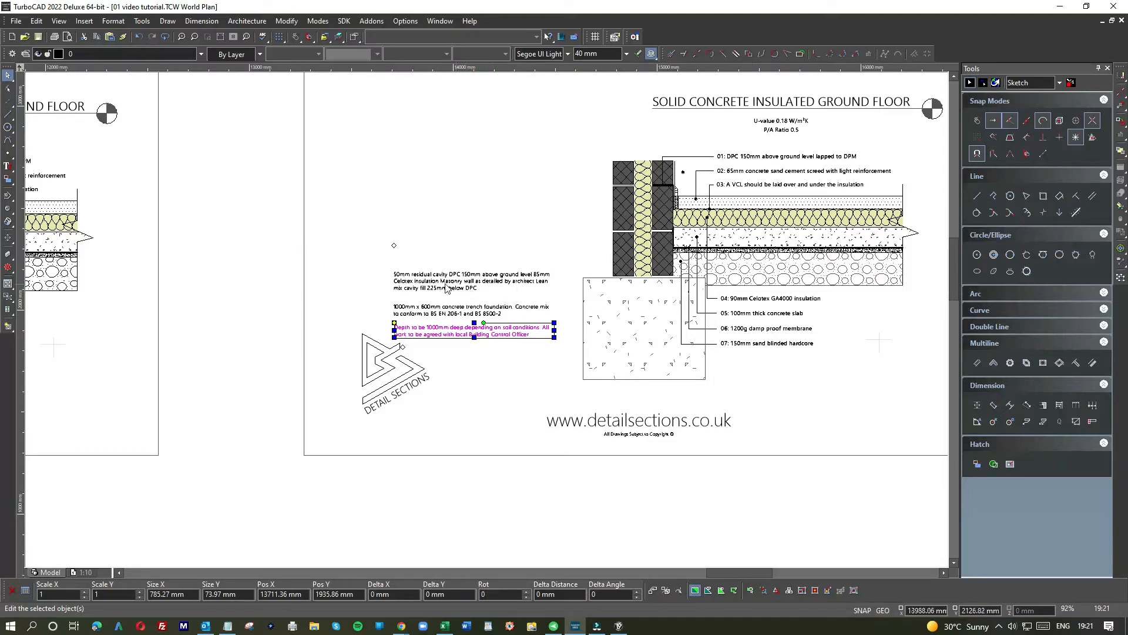
pyautogui.scroll(2, 484, 283)
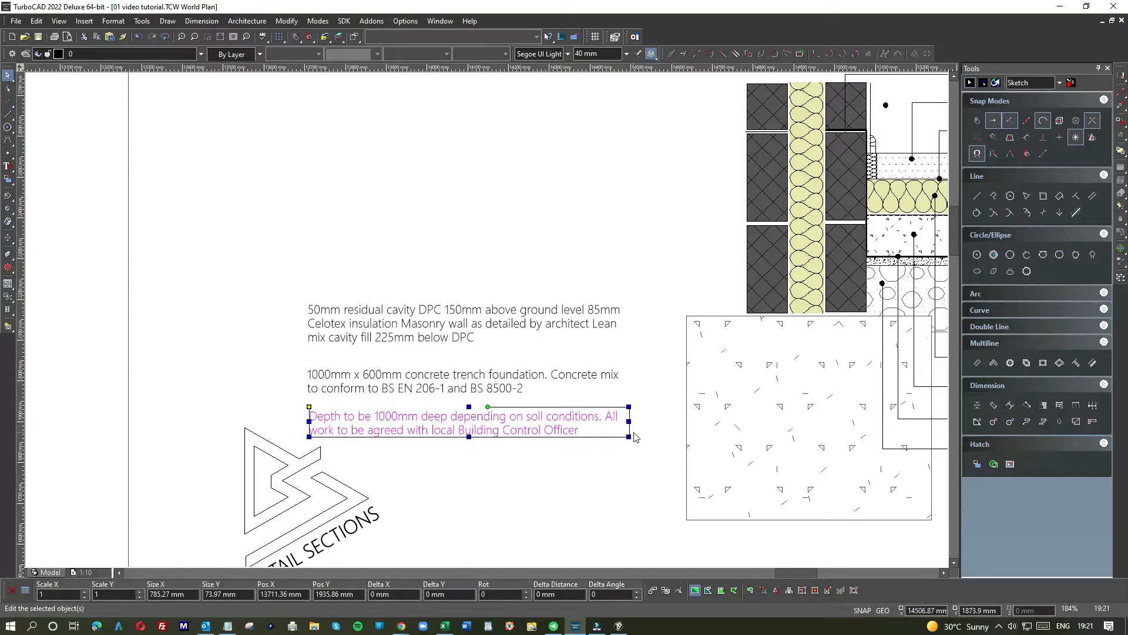
pyautogui.click(613, 455)
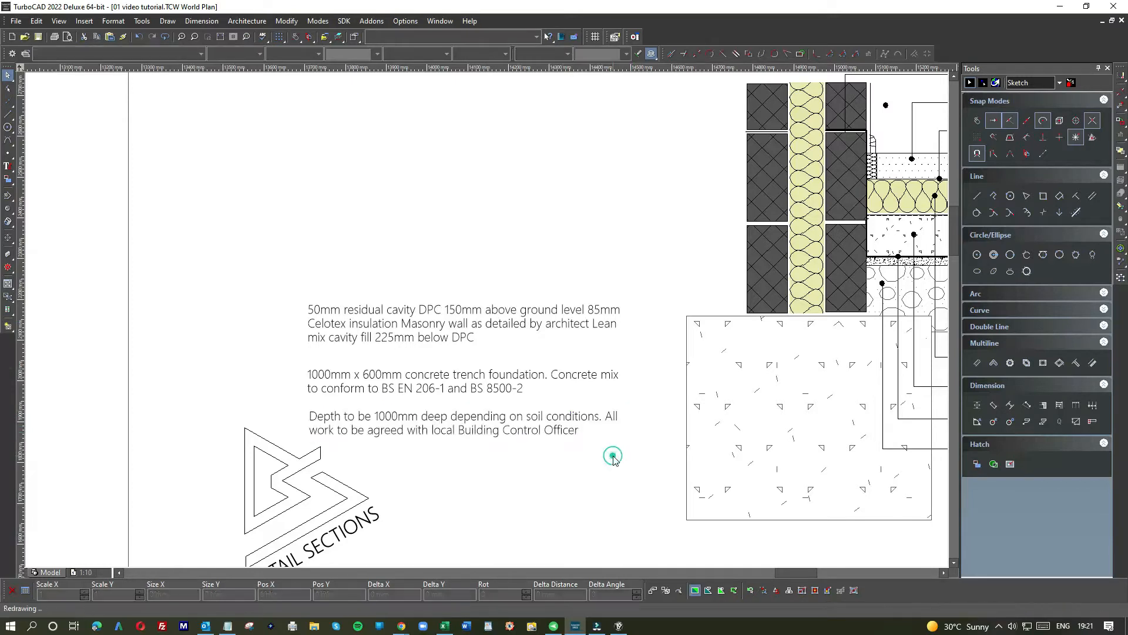
# - Copy the loose leader dot beside the wall onto the midpoint of the trench foundation's bottom edge
pyautogui.click(887, 107)
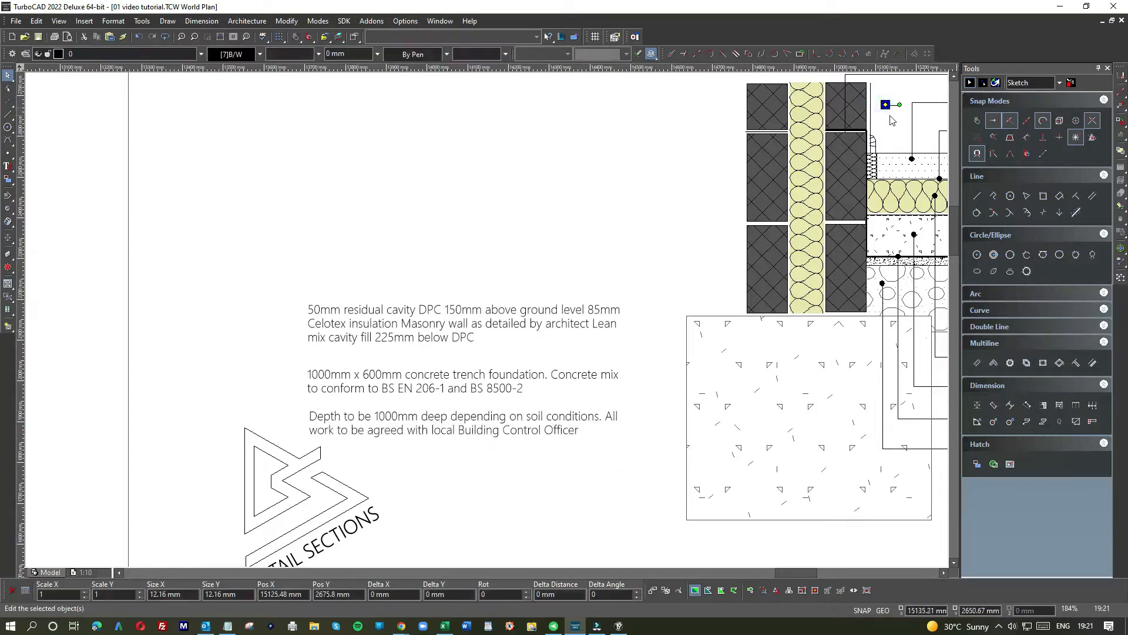
pyautogui.click(618, 474)
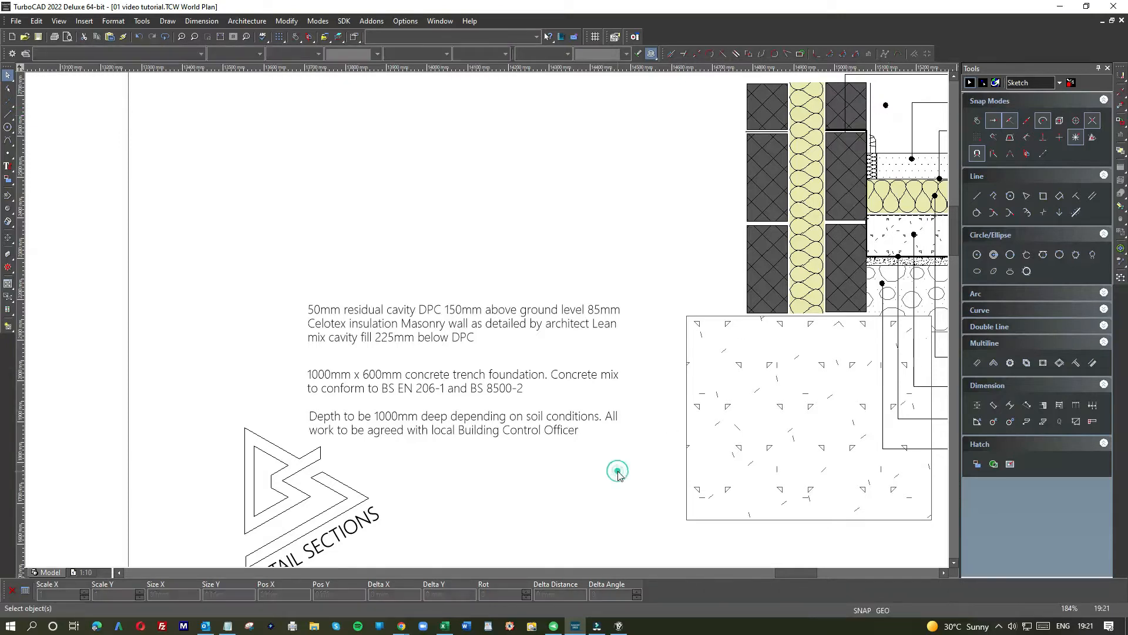
pyautogui.click(486, 319)
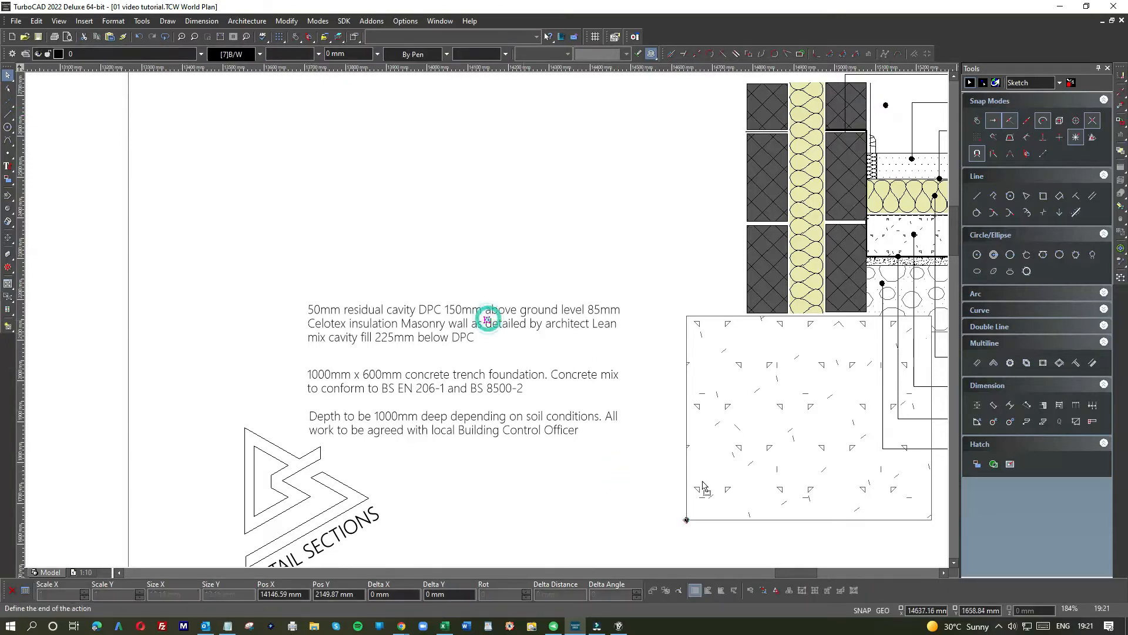
pyautogui.click(749, 536)
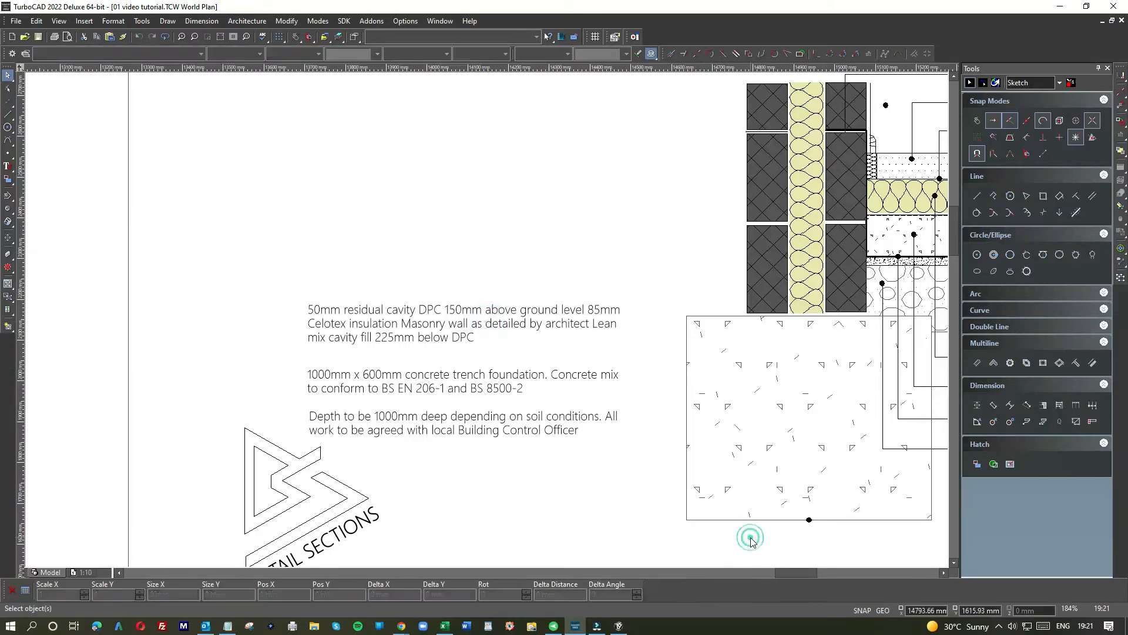
# - Draw a leader from the end of the depth note: a short horizontal line, then an angled line to the dot on the foundation's bottom edge
pyautogui.click(977, 196)
pyautogui.click(599, 429)
pyautogui.click(642, 429)
pyautogui.click(1076, 139)
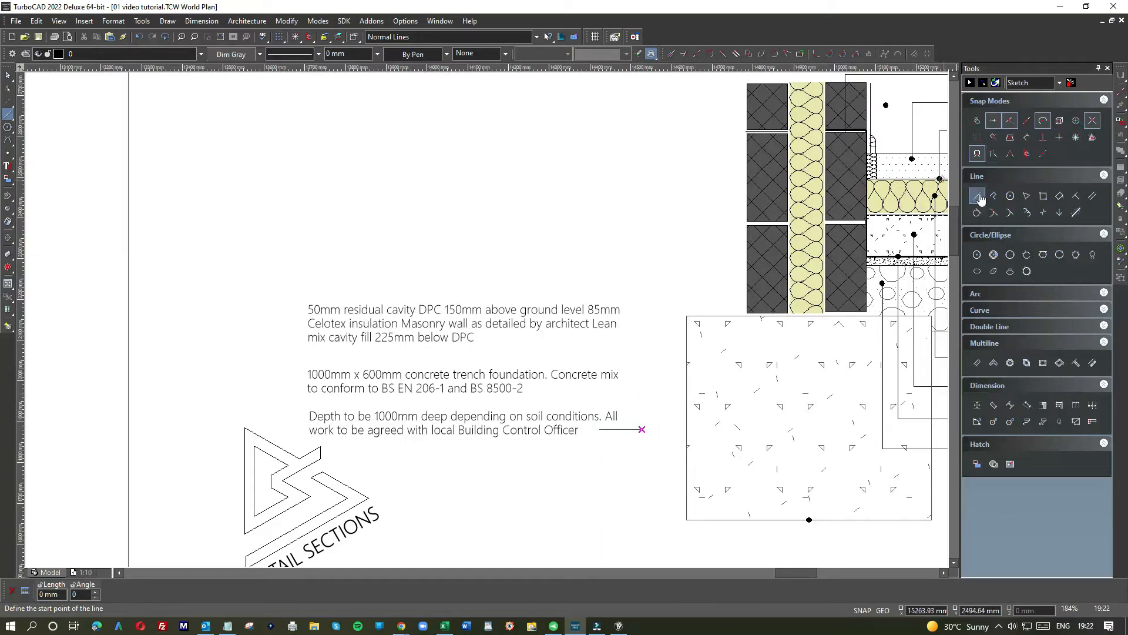
pyautogui.click(642, 429)
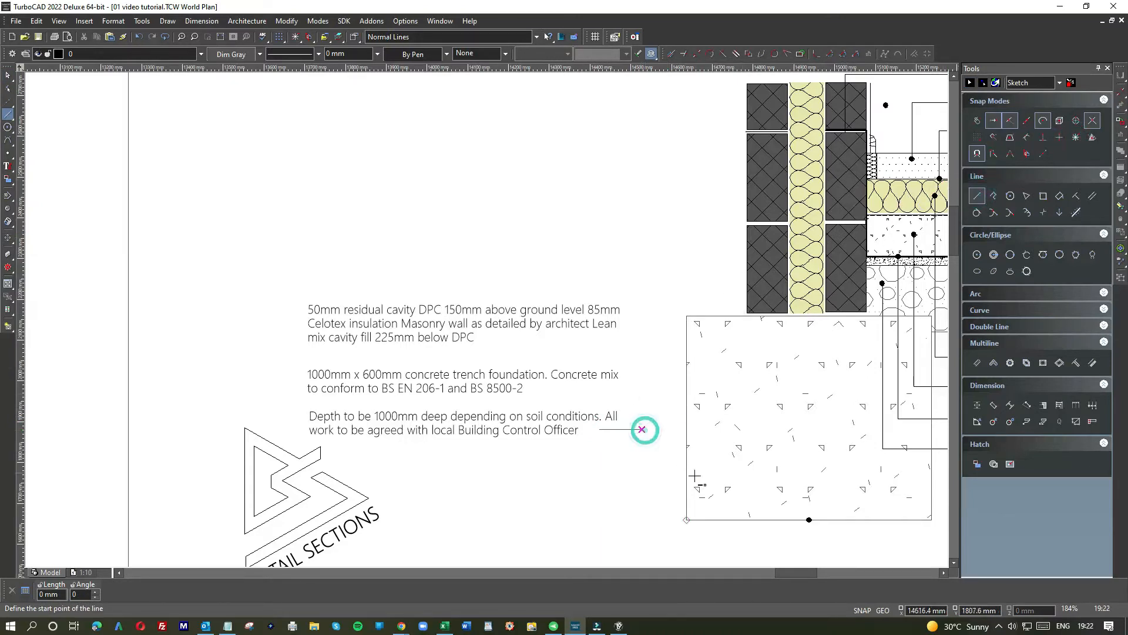
pyautogui.click(642, 429)
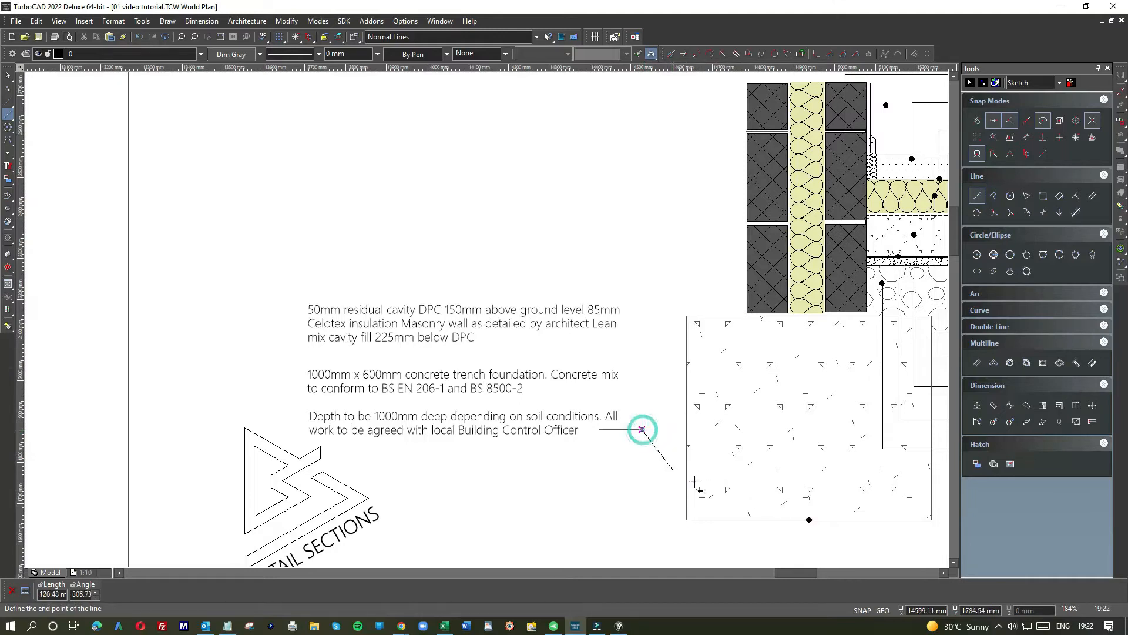
pyautogui.click(796, 515)
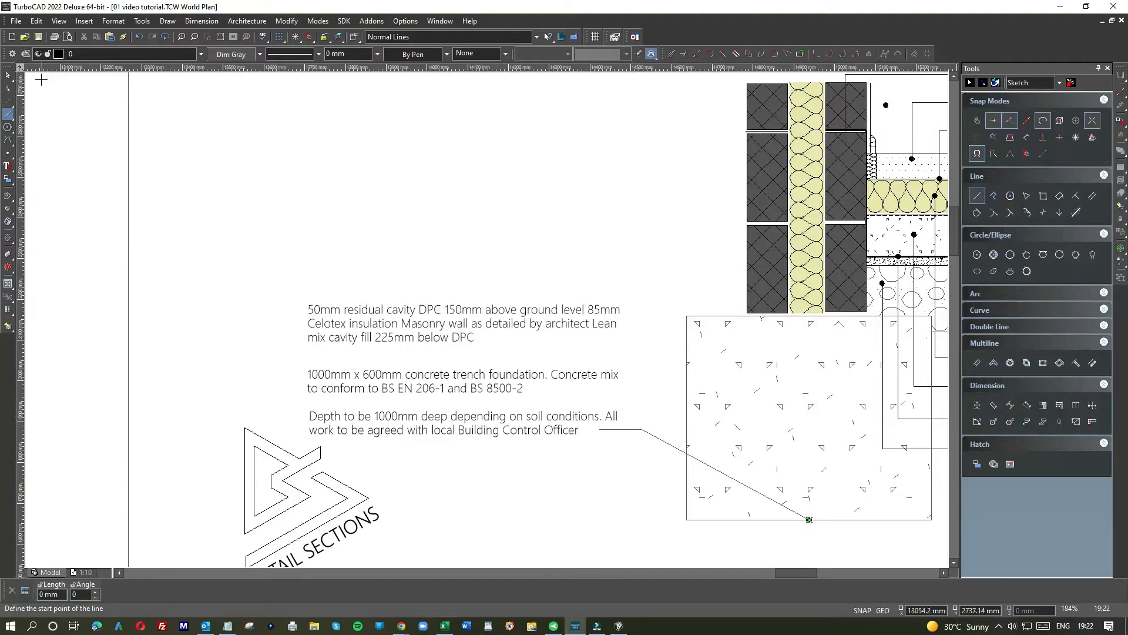
# - Move the loose leader dot beside the wall onto the midpoint of the trench foundation's top edge
pyautogui.moveTo(874, 93); pyautogui.dragTo(893, 120)
pyautogui.click(885, 105)
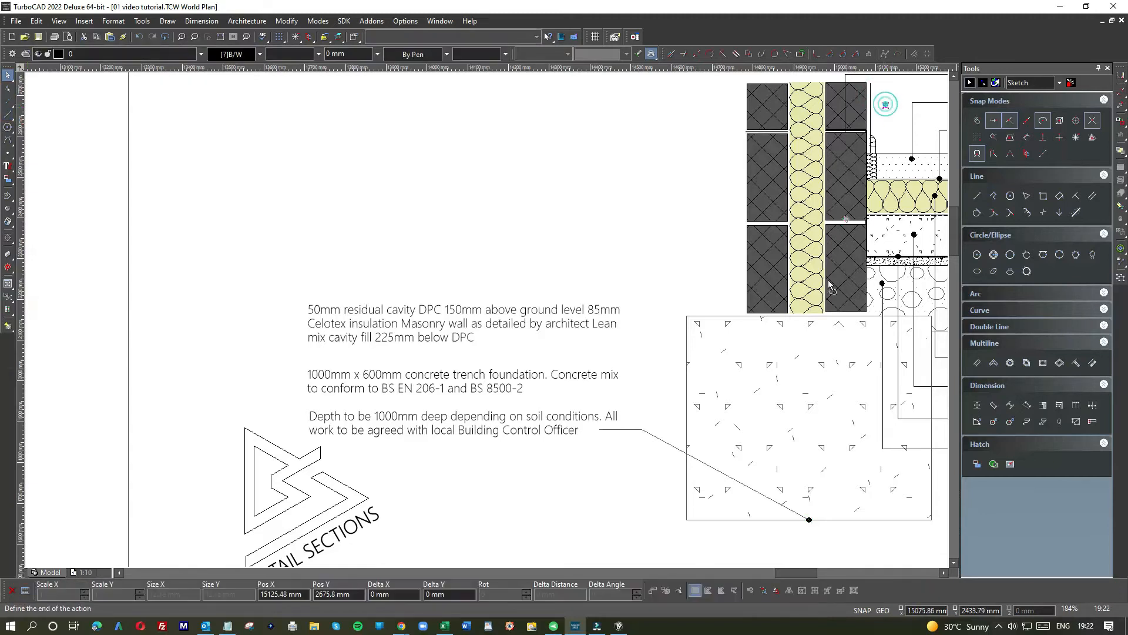
pyautogui.click(809, 316)
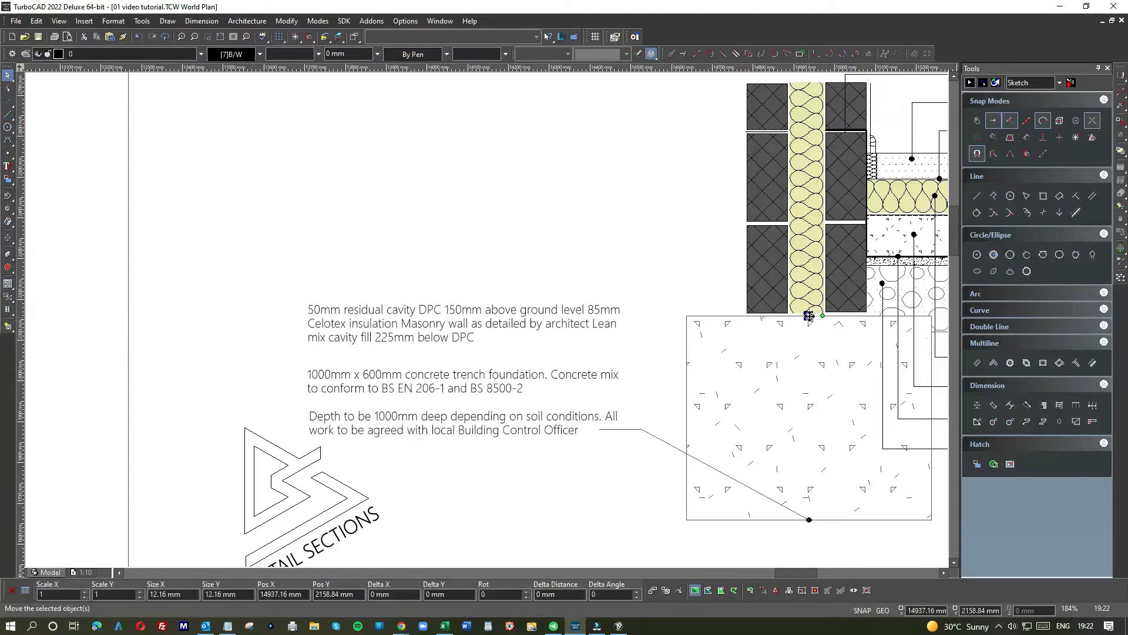
pyautogui.click(670, 188)
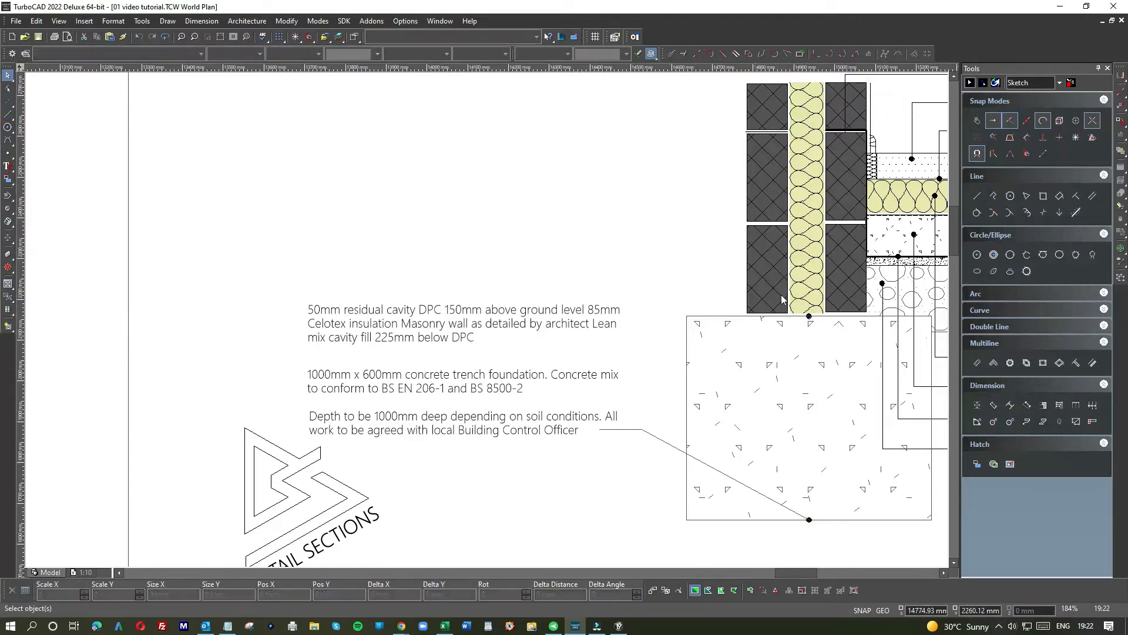
# - Move the dot on the foundation's top edge to the blank area beside the wall, and return it to the edge's midpoint
pyautogui.click(809, 316)
pyautogui.click(809, 315)
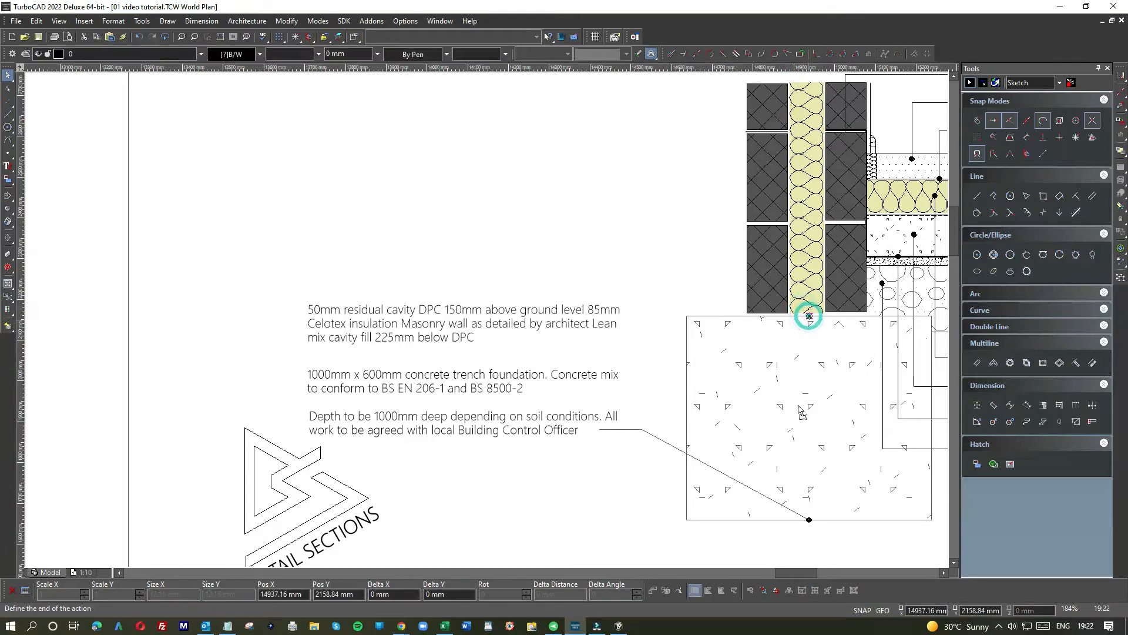
pyautogui.click(646, 294)
pyautogui.scroll(5, 649, 285)
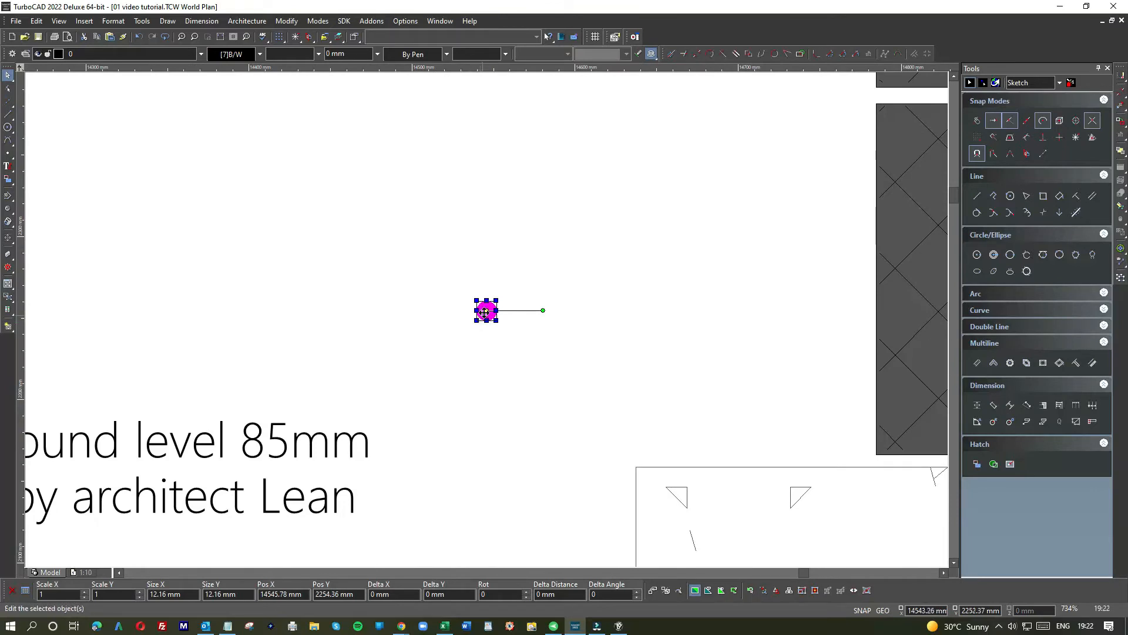
pyautogui.click(485, 311)
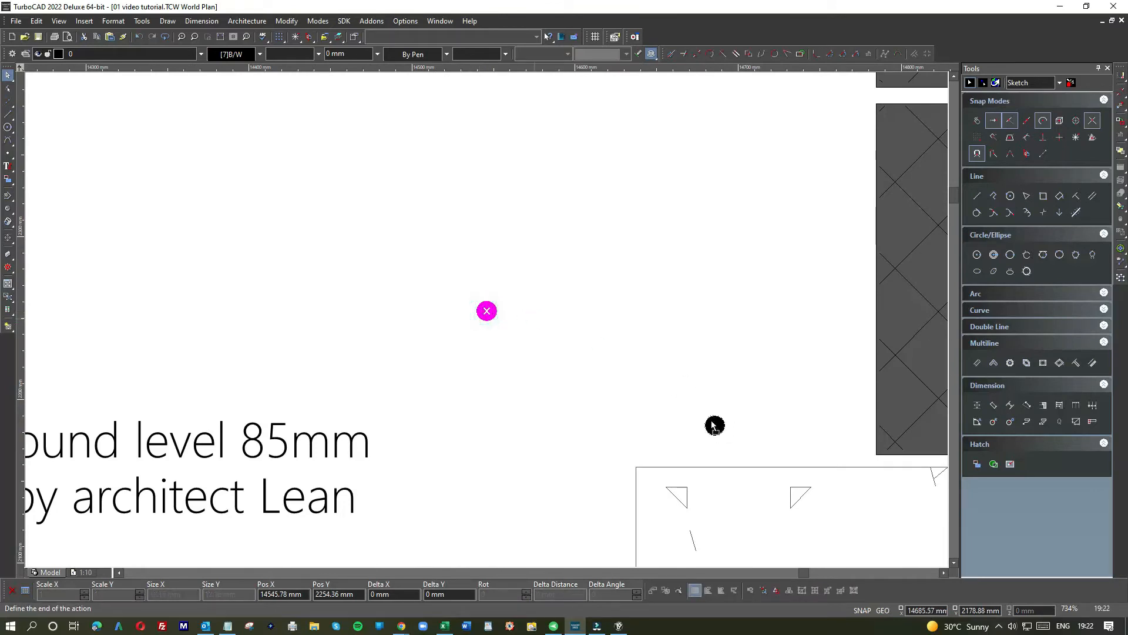
pyautogui.scroll(-3, 711, 418)
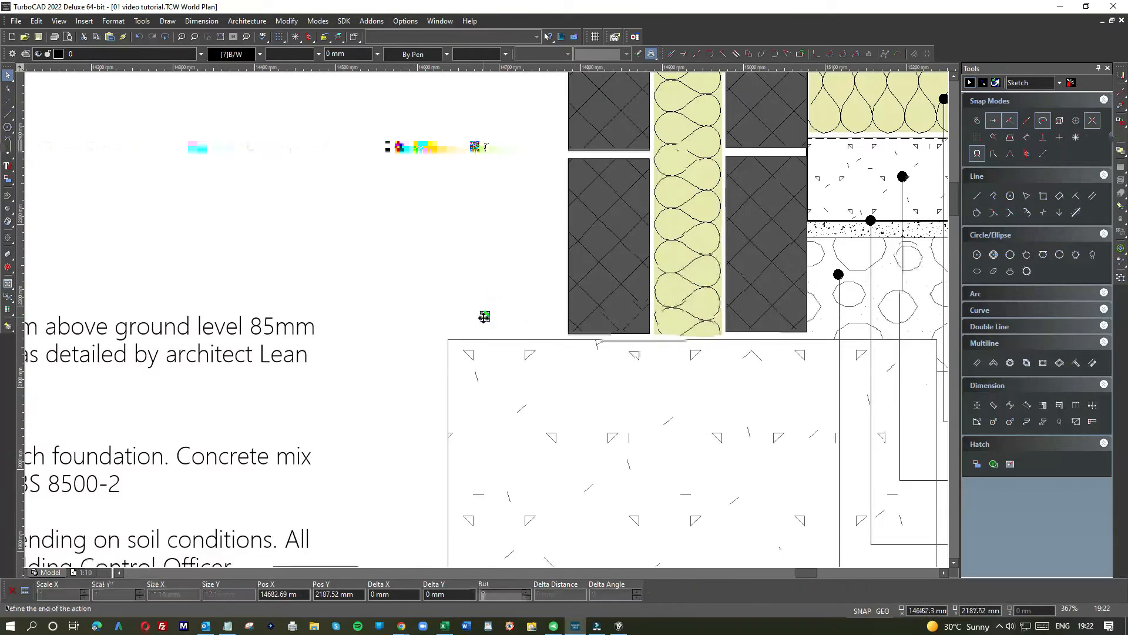
pyautogui.click(690, 335)
# - Try to reposition the dot from the foundation's top edge into the middle of the concrete hatch
pyautogui.scroll(3, 690, 335)
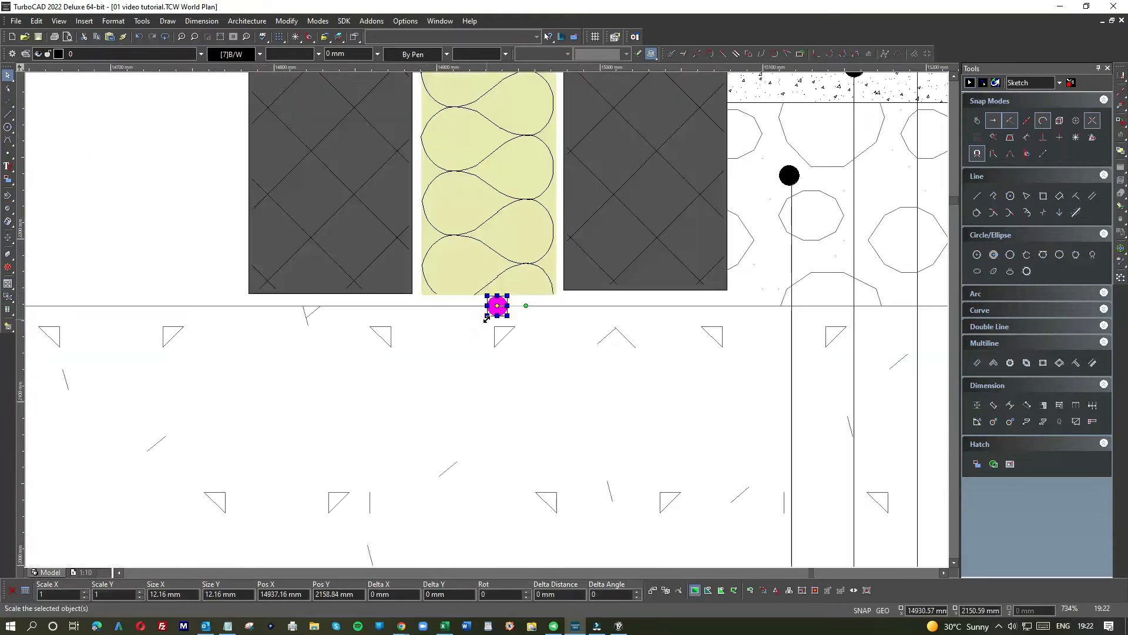
pyautogui.scroll(1, 486, 319)
pyautogui.click(500, 302)
pyautogui.scroll(-1, 521, 490)
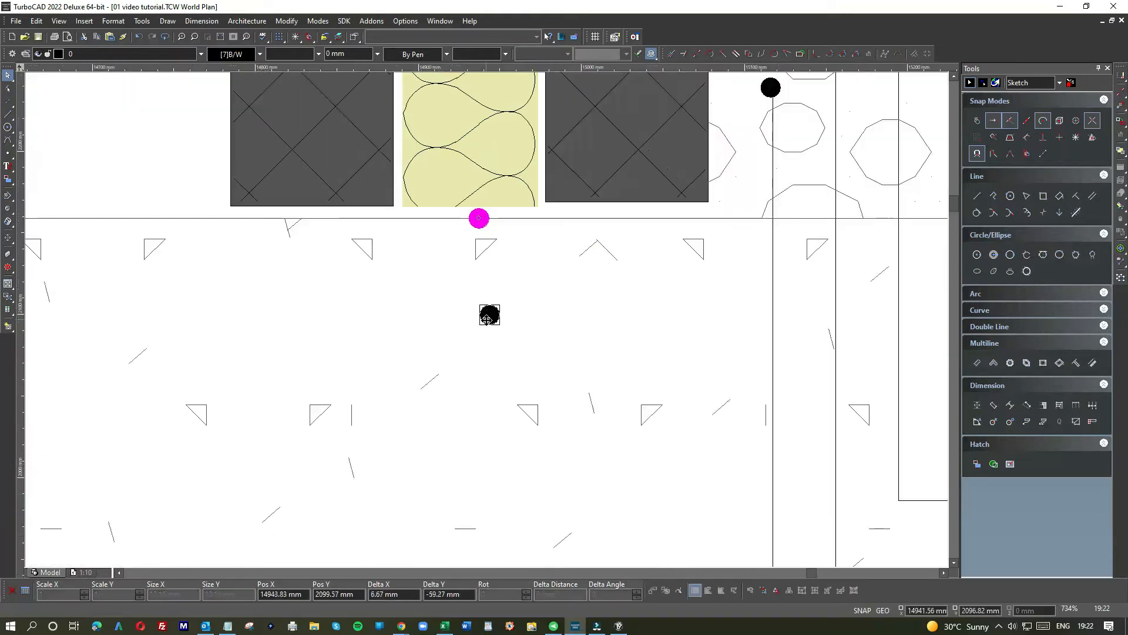
pyautogui.scroll(-1, 487, 319)
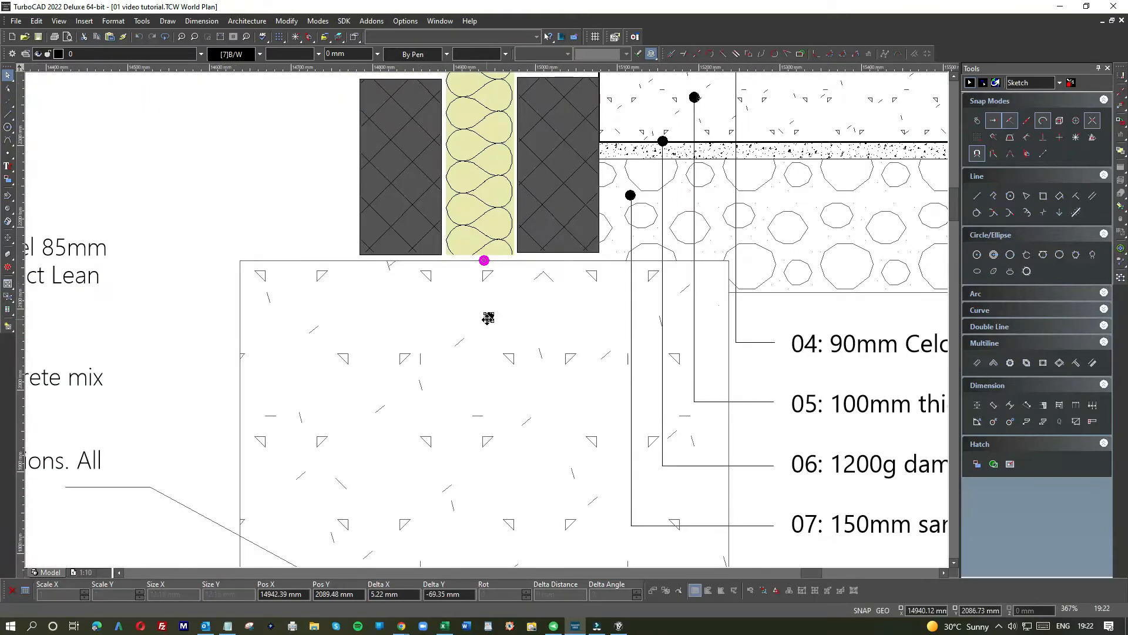
pyautogui.click(464, 399)
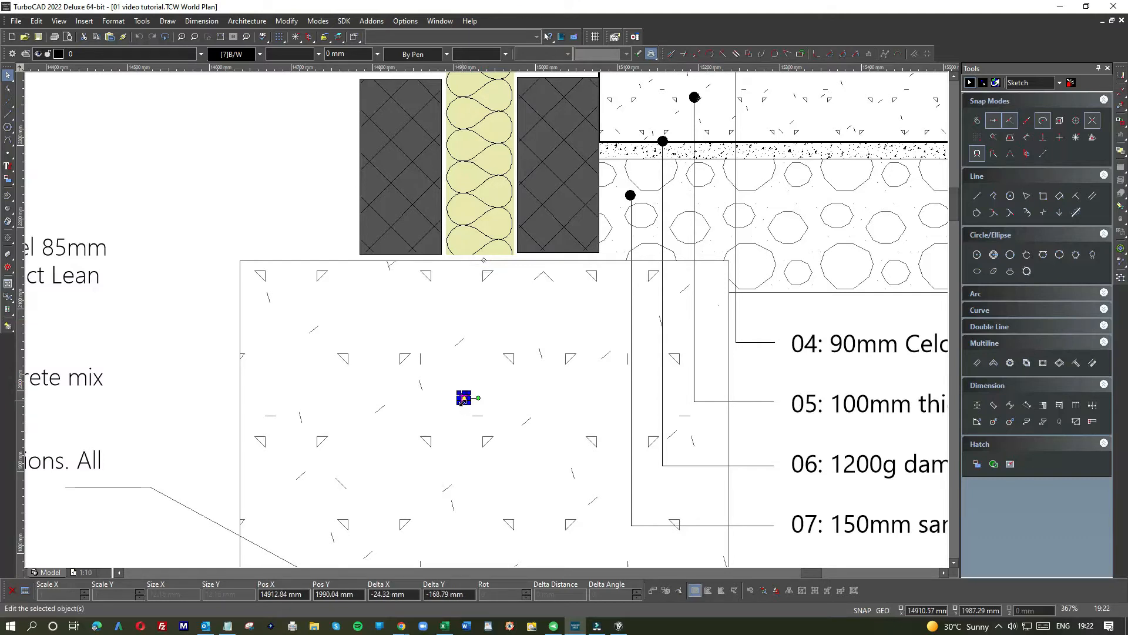
pyautogui.scroll(-1, 496, 315)
pyautogui.scroll(2, 496, 305)
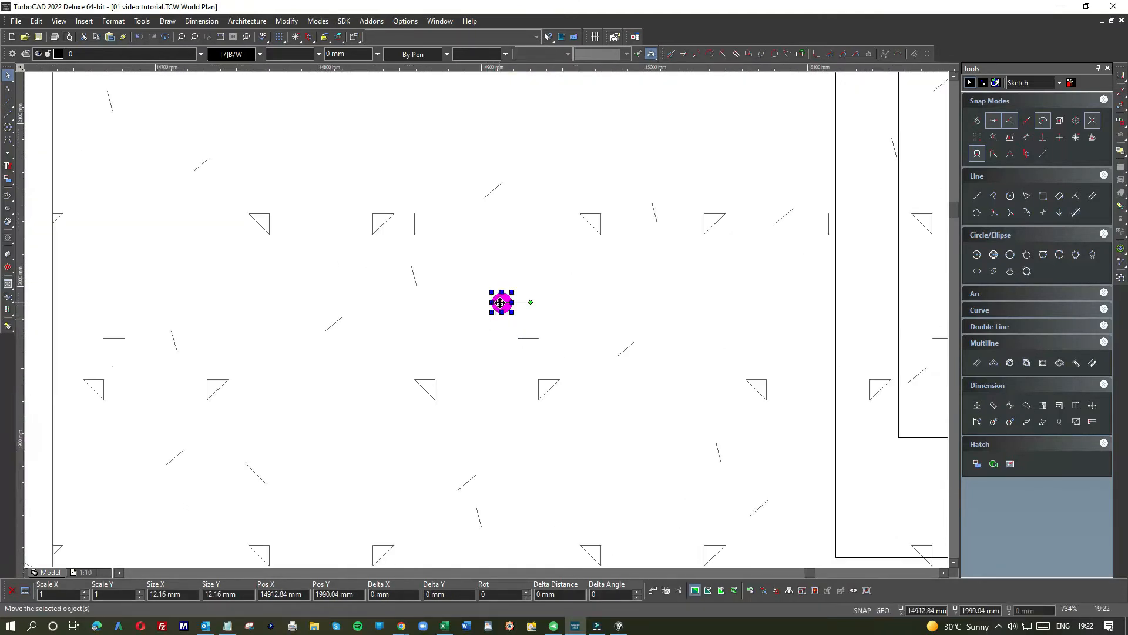
pyautogui.scroll(-1, 486, 323)
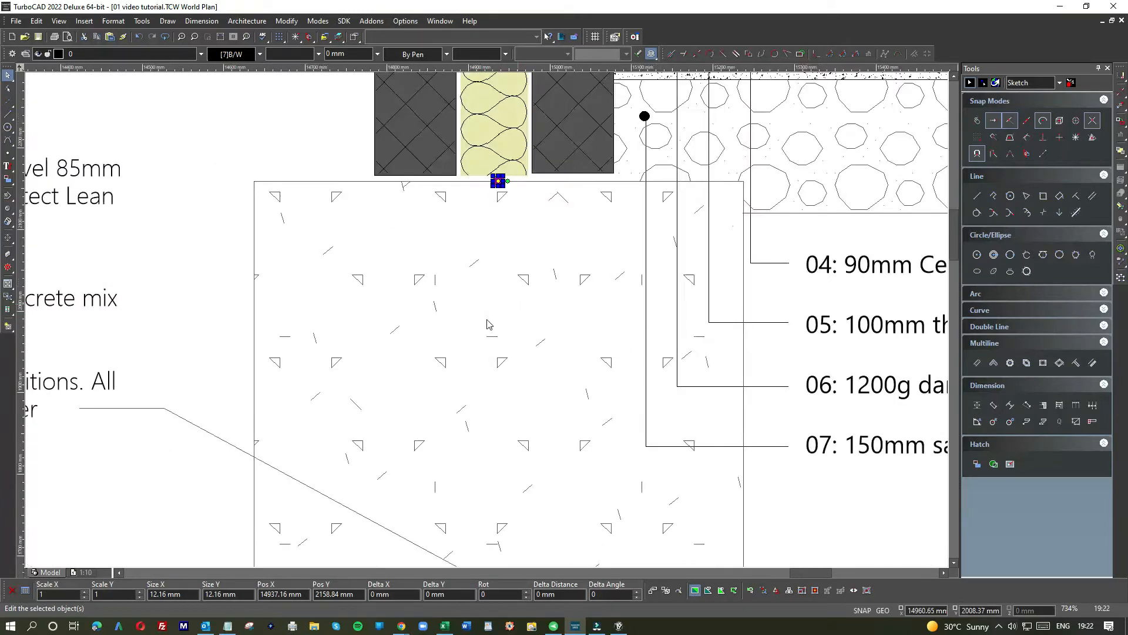
pyautogui.scroll(-1, 487, 324)
pyautogui.scroll(2, 492, 270)
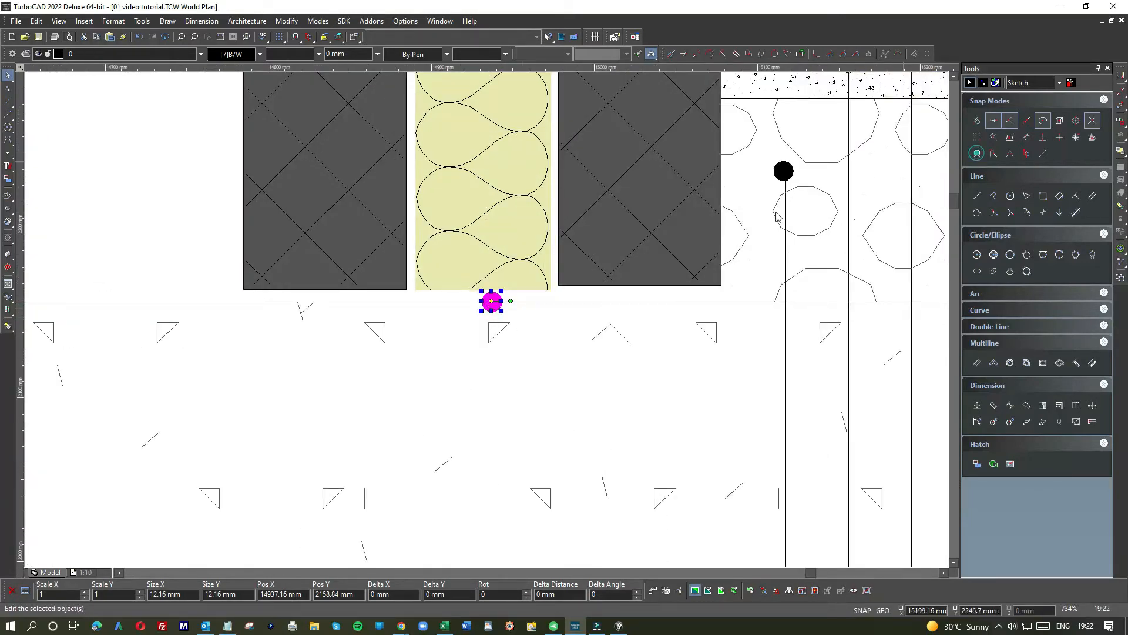
pyautogui.moveTo(486, 303)
pyautogui.mouseDown()
pyautogui.moveTo(472, 489)
pyautogui.moveTo(486, 558)
pyautogui.moveTo(477, 277)
pyautogui.moveTo(486, 315)
pyautogui.mouseUp()
pyautogui.scroll(-10, 486, 317)
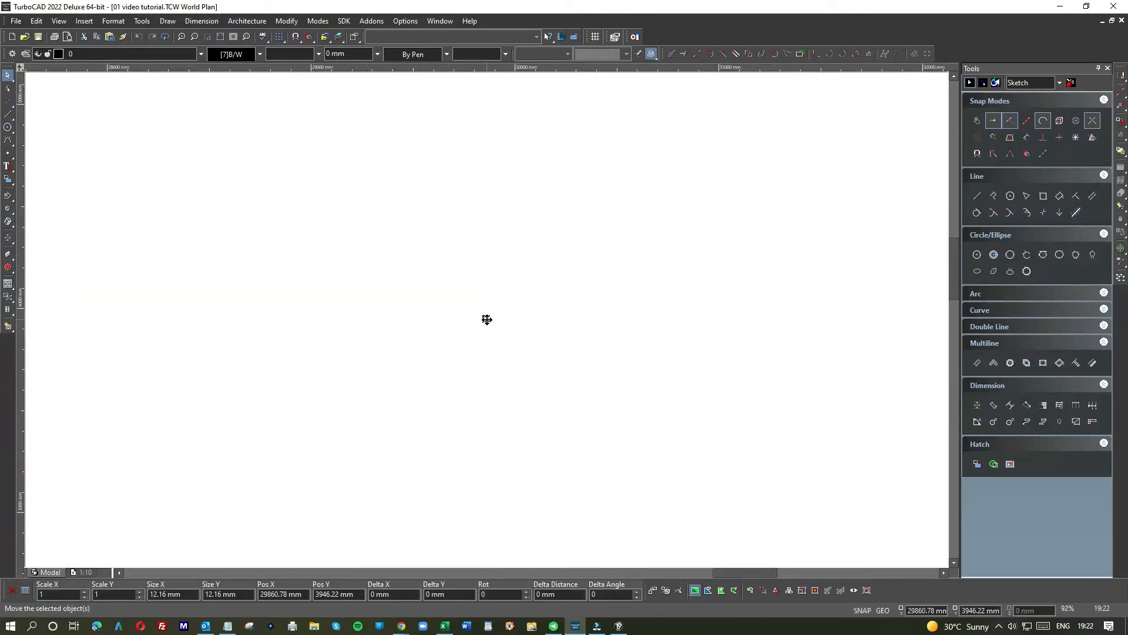
pyautogui.scroll(-5, 487, 319)
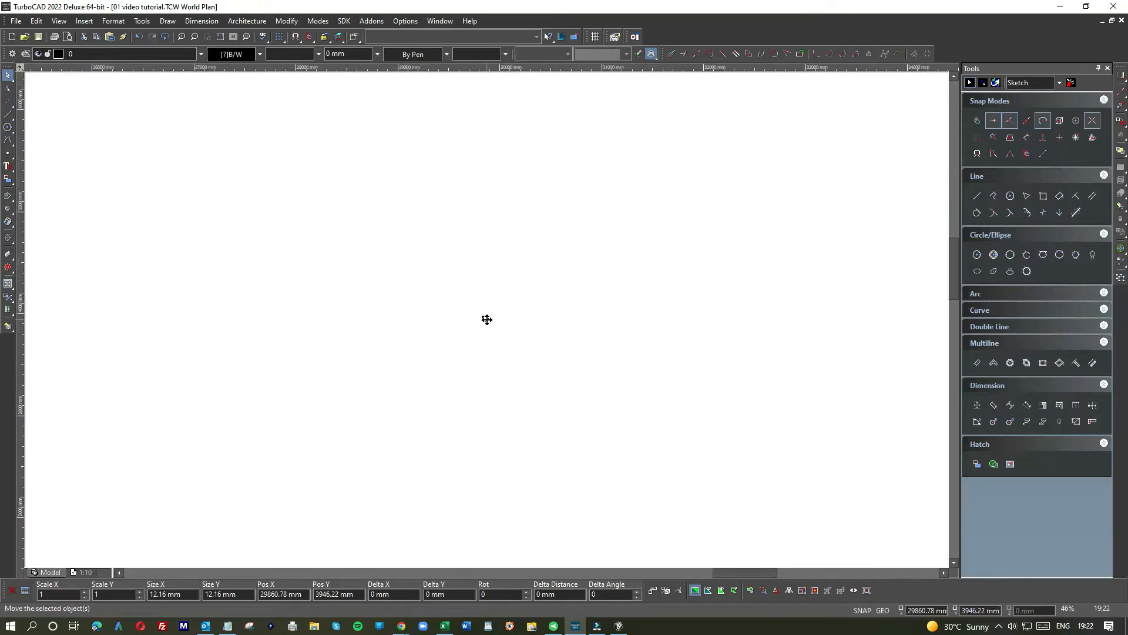
pyautogui.scroll(8, 486, 320)
pyautogui.click(493, 282)
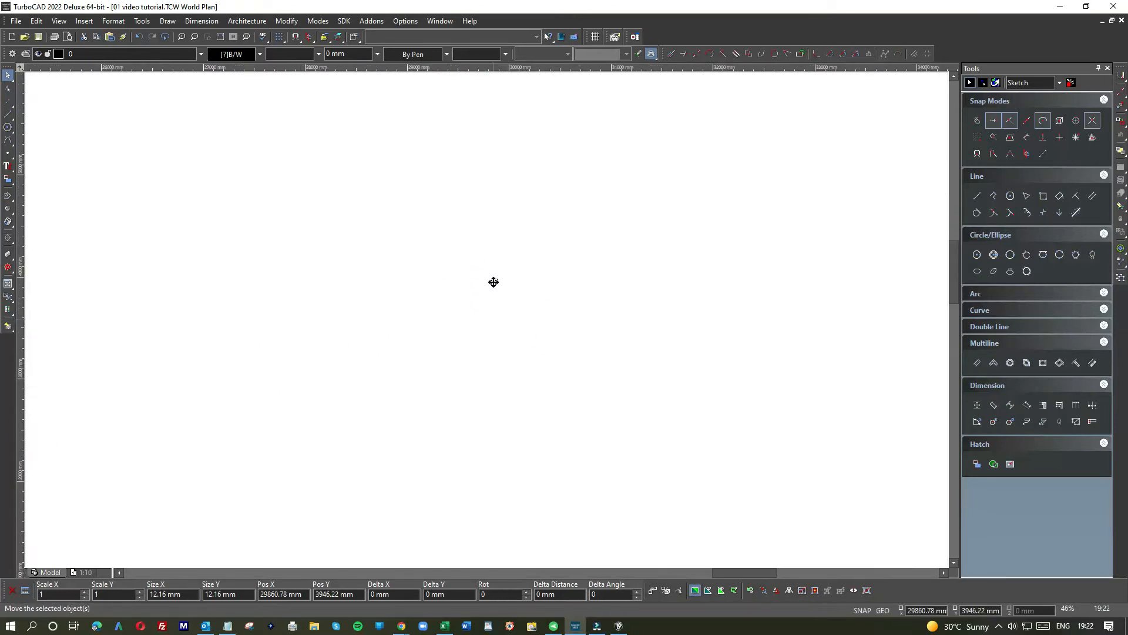
pyautogui.click(94, 348)
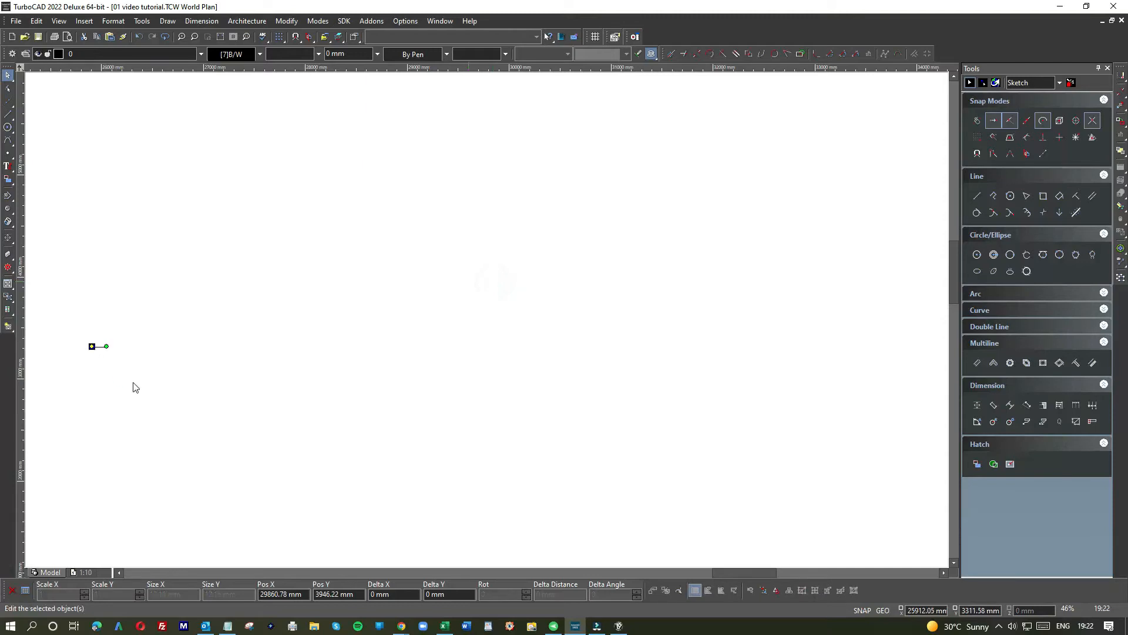
pyautogui.scroll(-5, 488, 324)
pyautogui.click(477, 311)
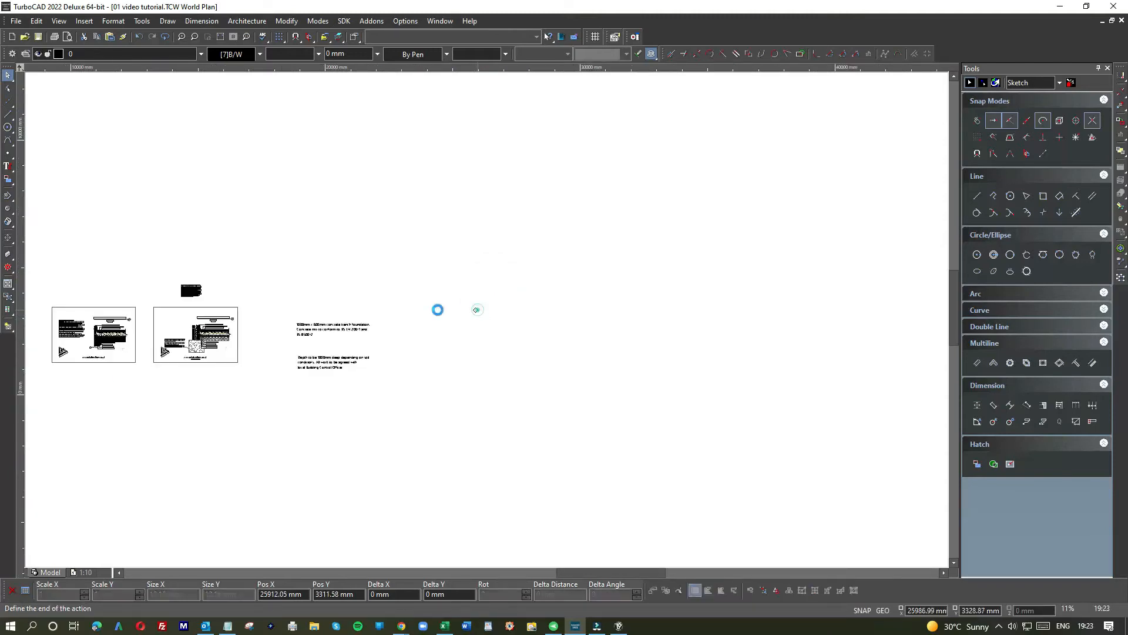
pyautogui.scroll(5, 522, 324)
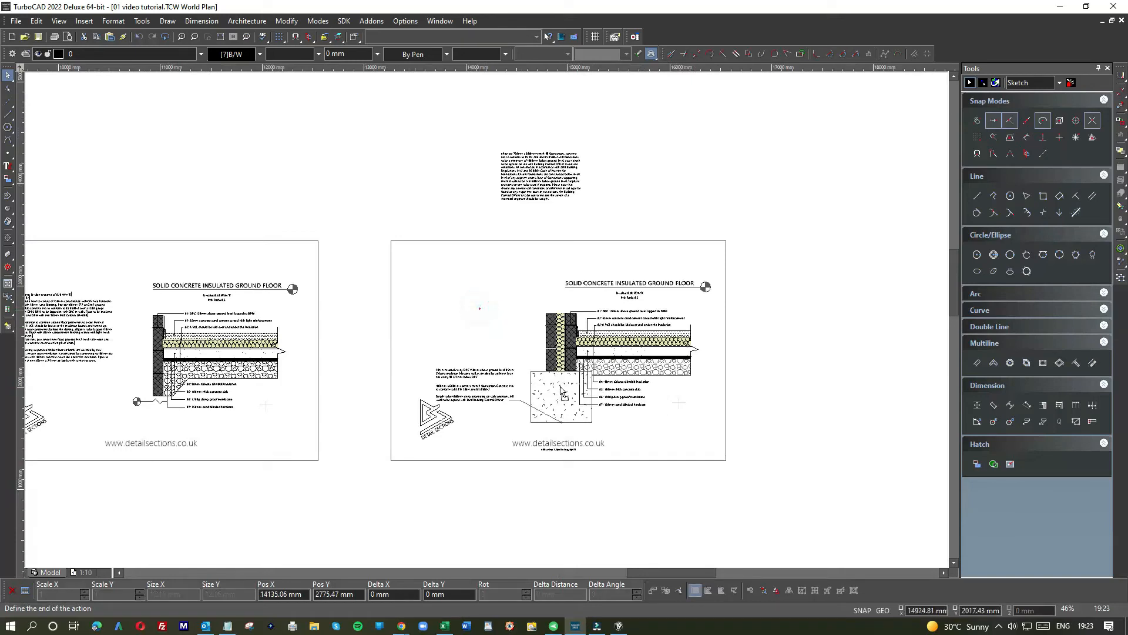
pyautogui.scroll(5, 587, 401)
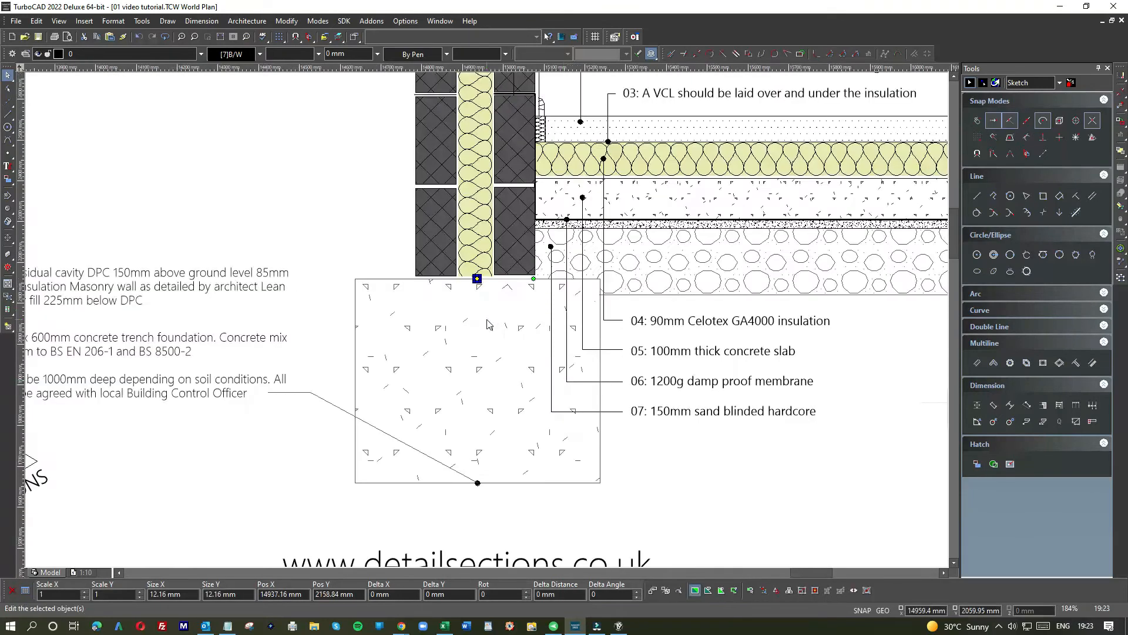
pyautogui.click(477, 279)
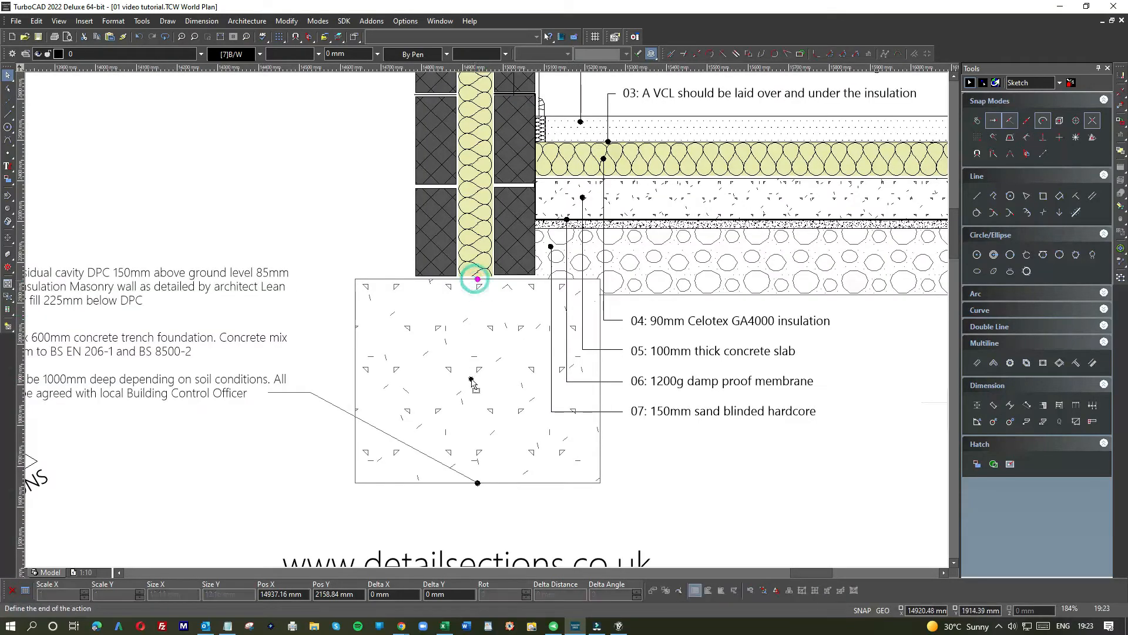
pyautogui.press('Escape')
# - Suppress snapping and move the dot from the foundation's top edge into the middle of the concrete hatch
pyautogui.click(976, 122)
pyautogui.click(976, 121)
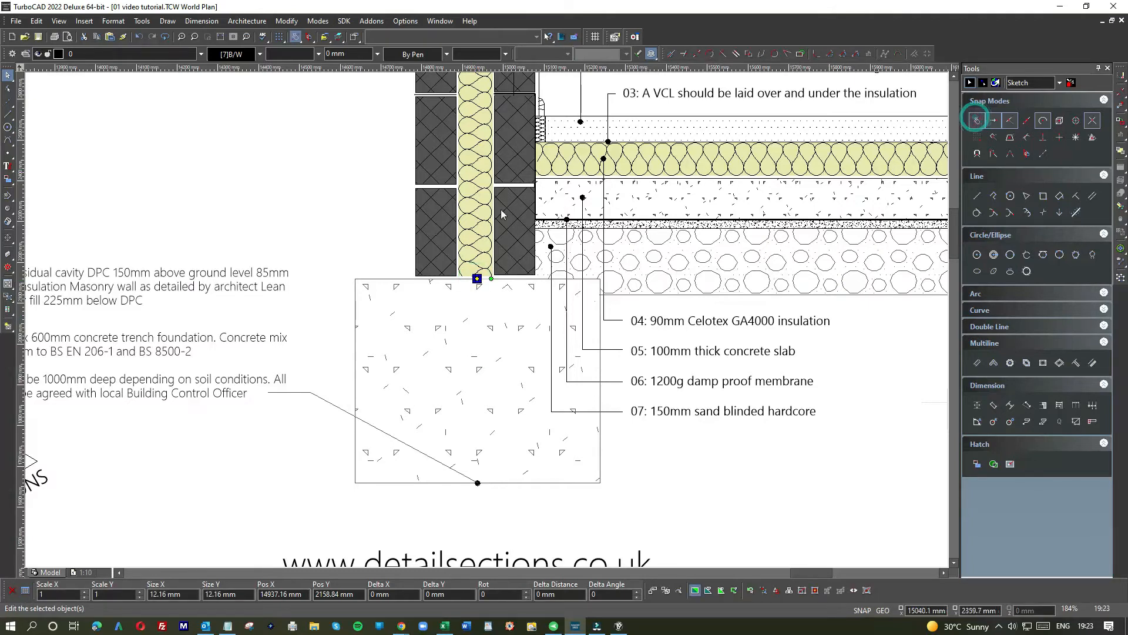
pyautogui.click(479, 279)
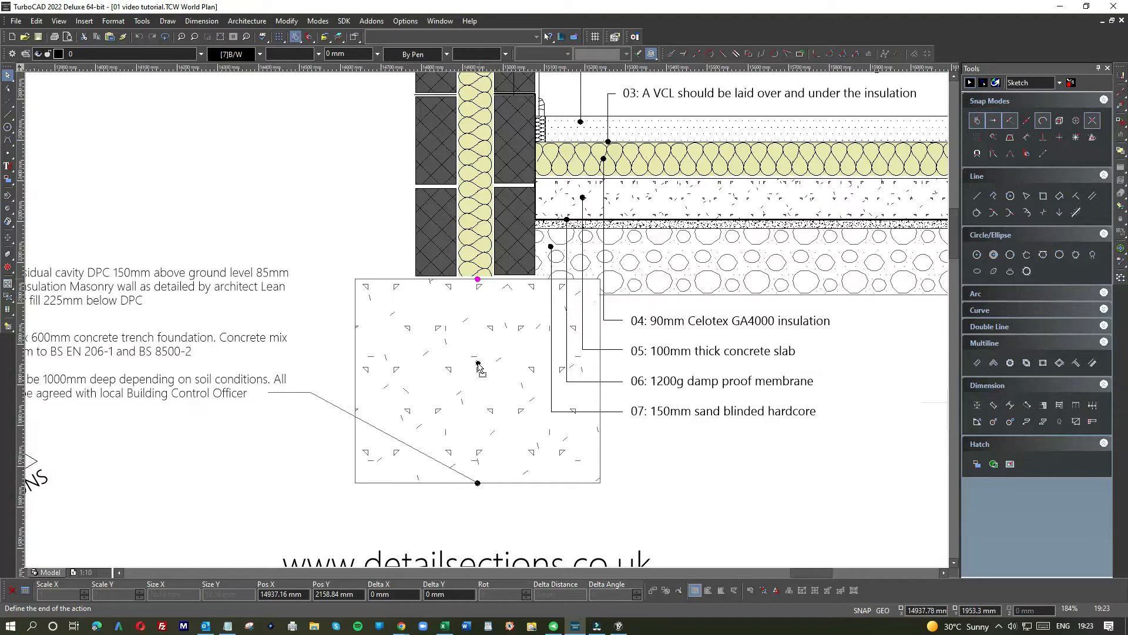
pyautogui.click(477, 355)
pyautogui.click(295, 227)
# - Draw a horizontal orthogonal leader line from the dot in the concrete hatch to the end of the trench foundation note
pyautogui.click(10, 116)
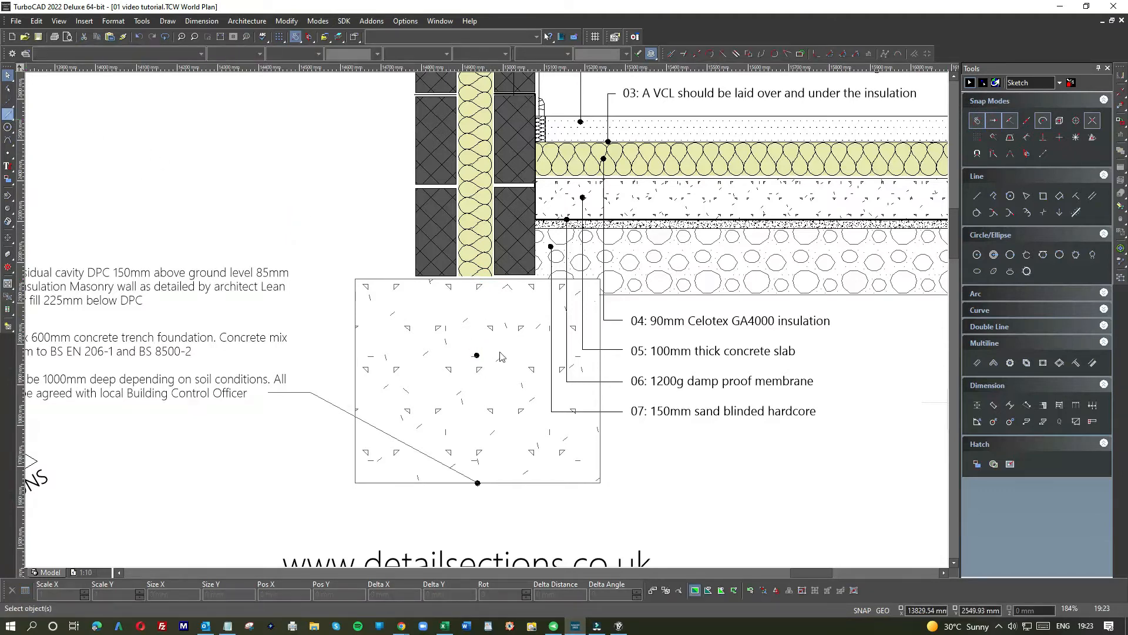
pyautogui.click(476, 355)
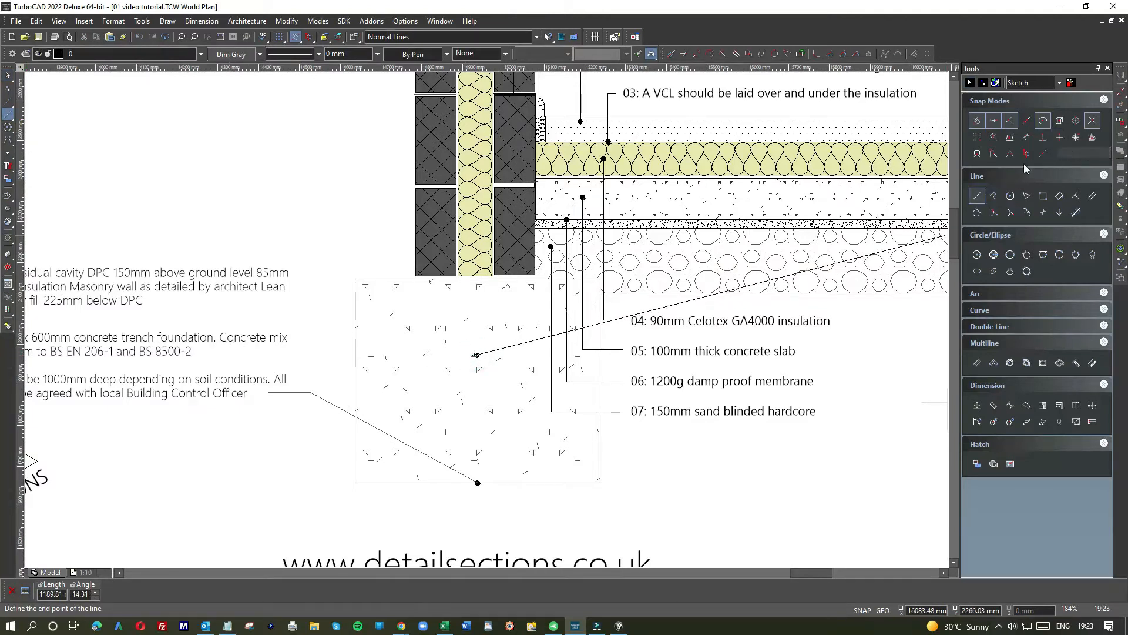
pyautogui.click(1076, 136)
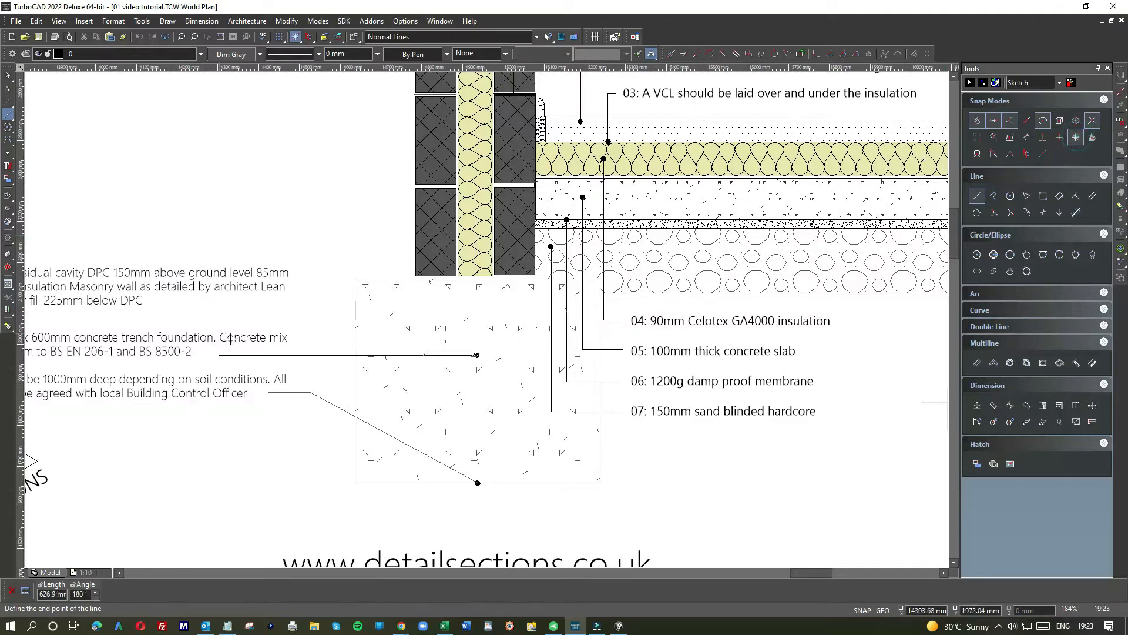
pyautogui.click(215, 349)
pyautogui.scroll(-2, 215, 353)
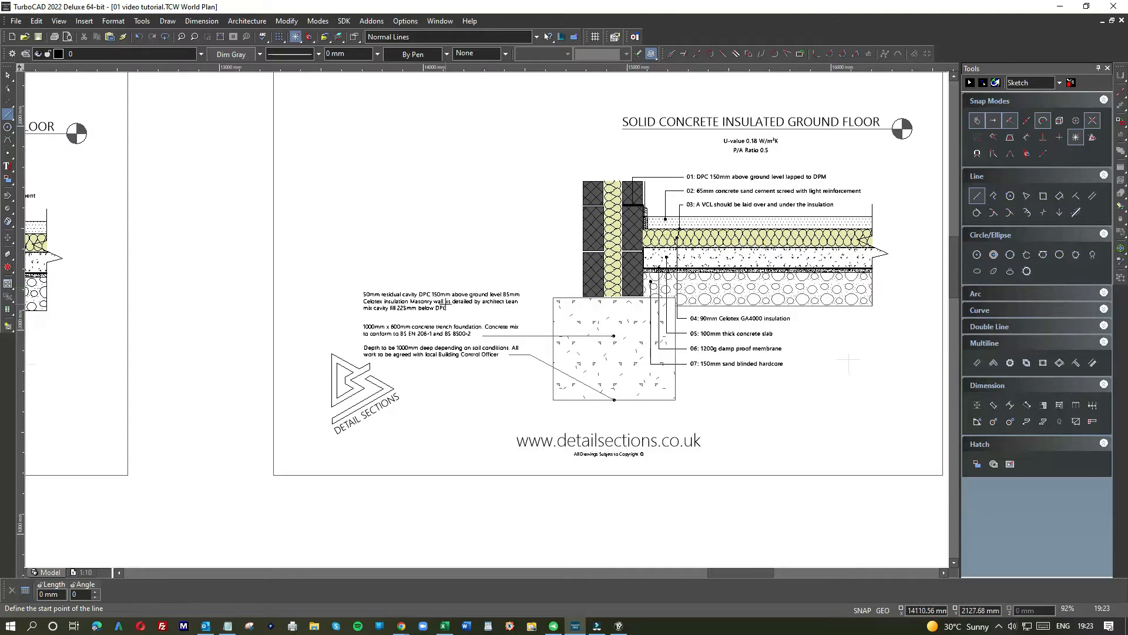
pyautogui.scroll(1, 445, 303)
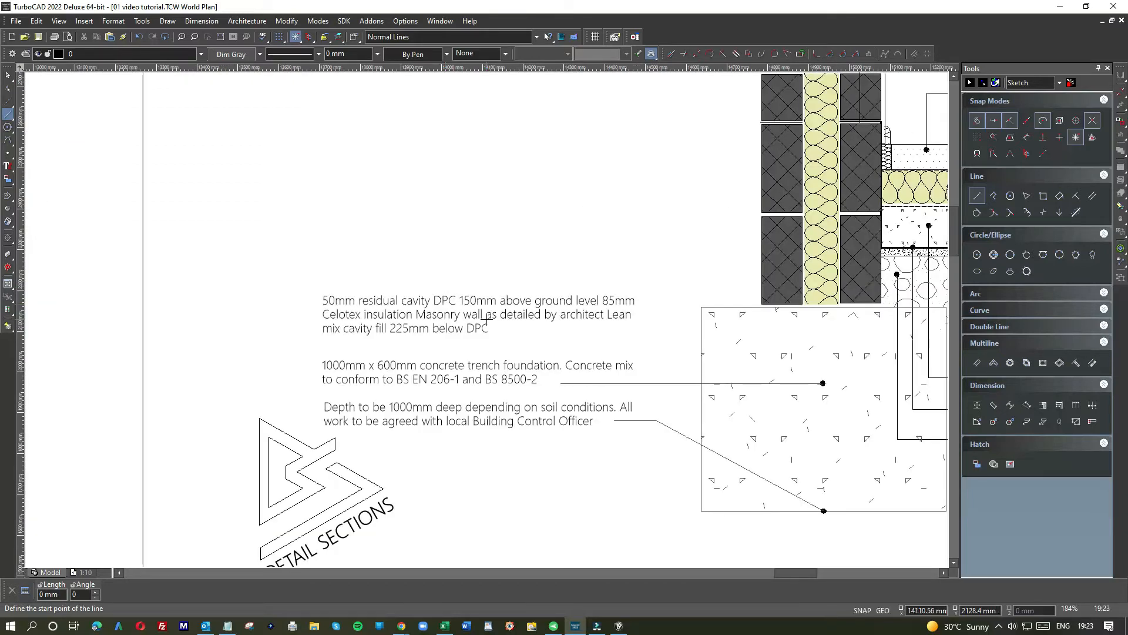
pyautogui.scroll(-1, 513, 318)
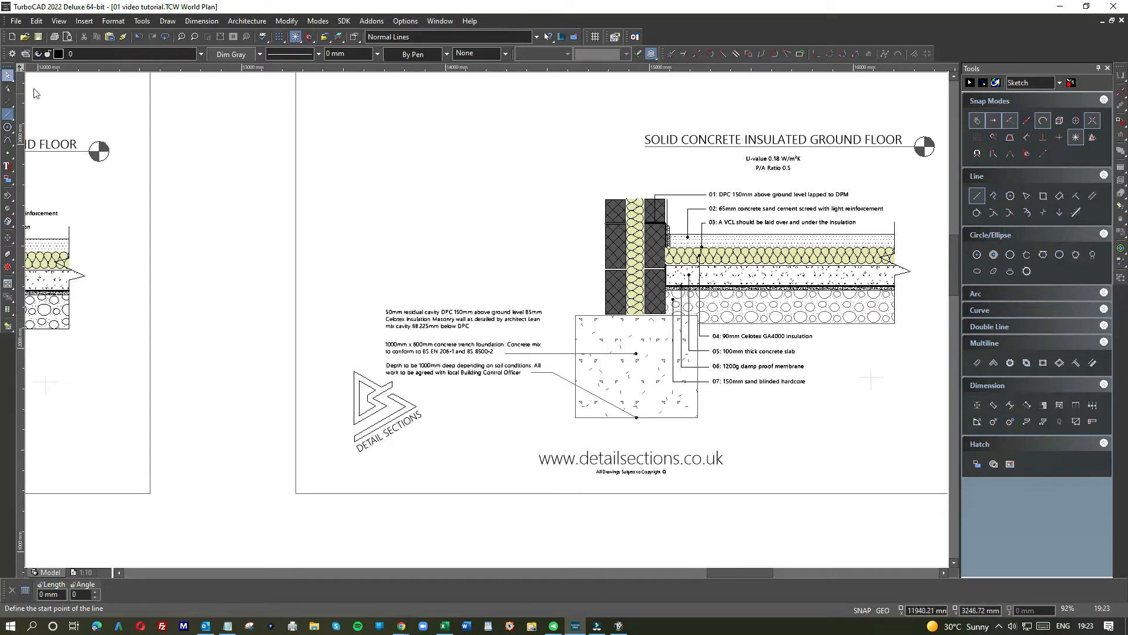
pyautogui.press('Escape')
# - Move the residual cavity note out of the second sheet to the blank area below the first sheet
pyautogui.click(487, 318)
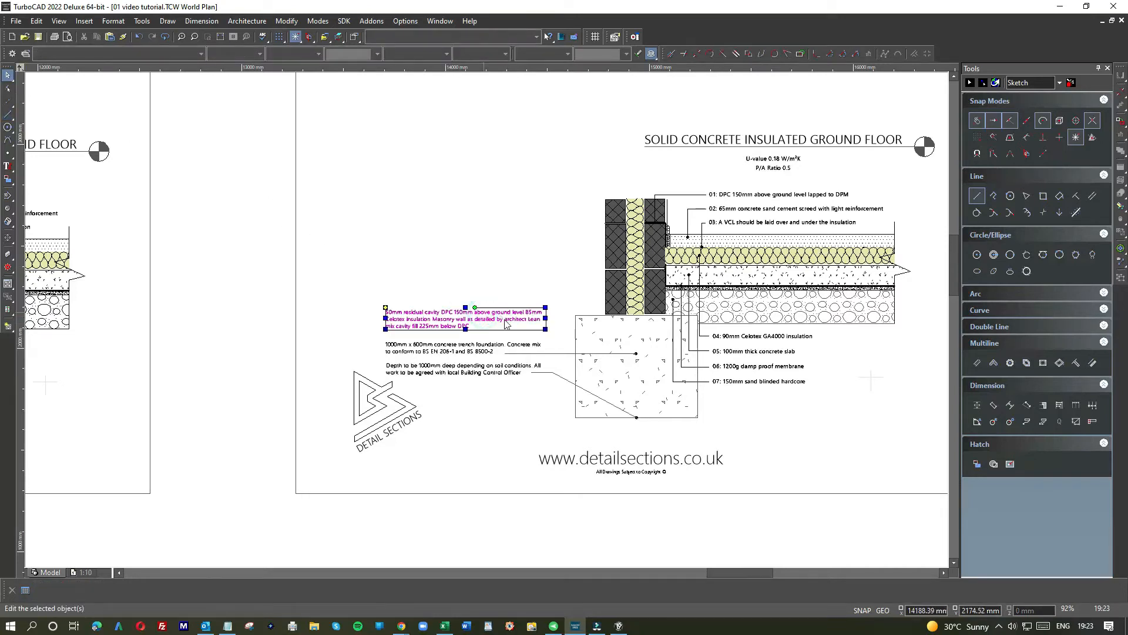
pyautogui.scroll(-1, 509, 322)
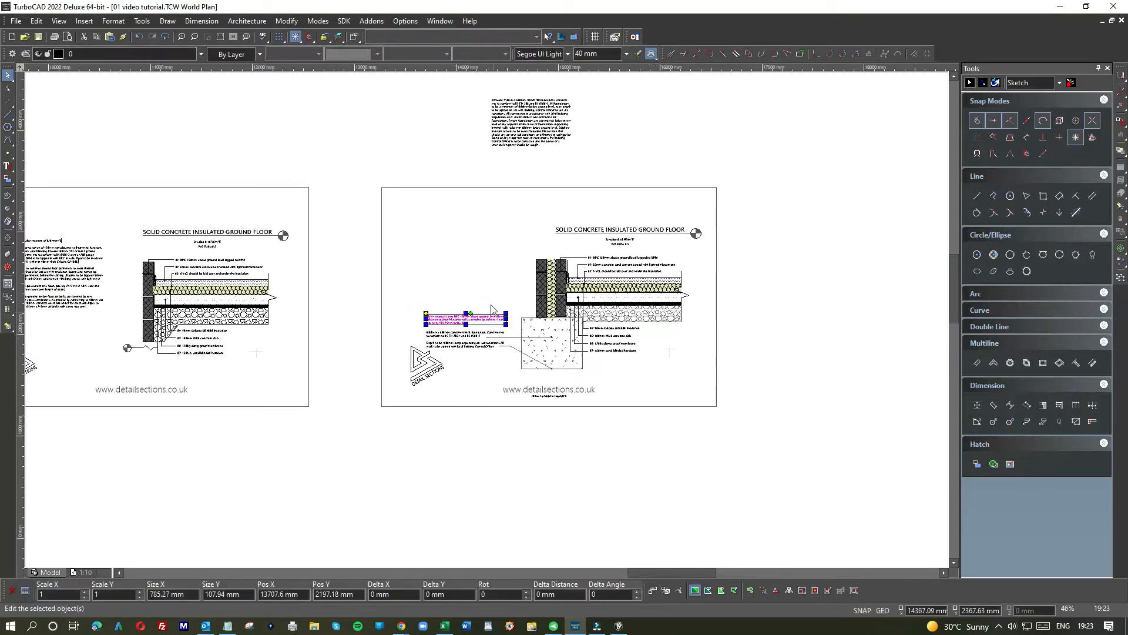
pyautogui.moveTo(486, 320); pyautogui.dragTo(116, 492)
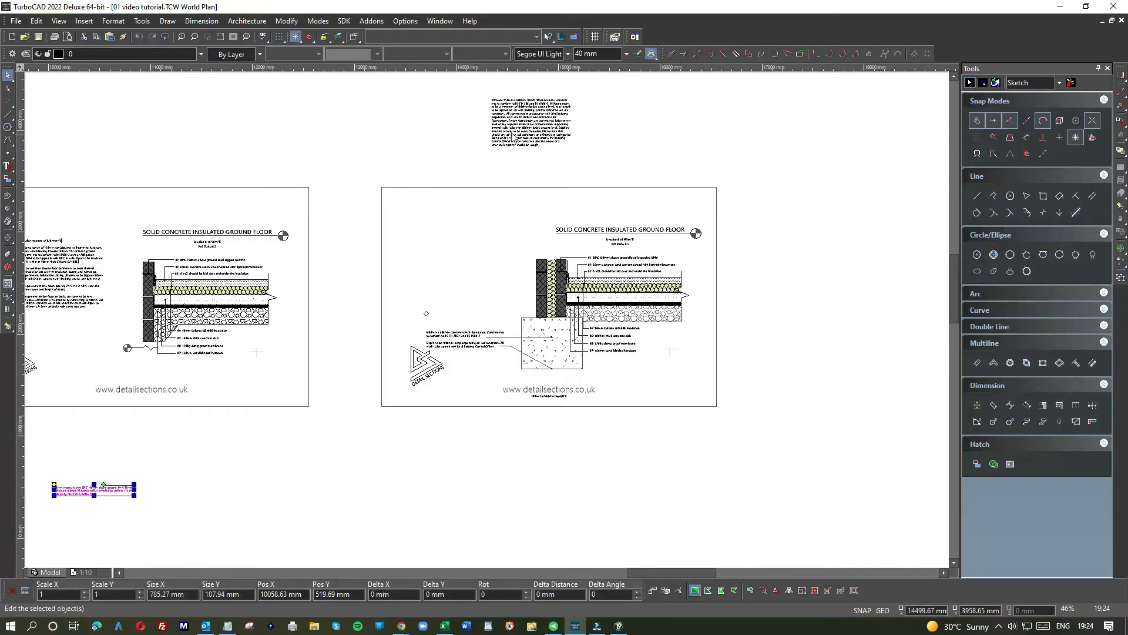
# - Move the long trench fill foundations paragraph into the second sheet, above the 1000mm x 600mm note and aligned with its left edge
pyautogui.scroll(2, 514, 134)
pyautogui.click(522, 323)
pyautogui.scroll(-2, 517, 320)
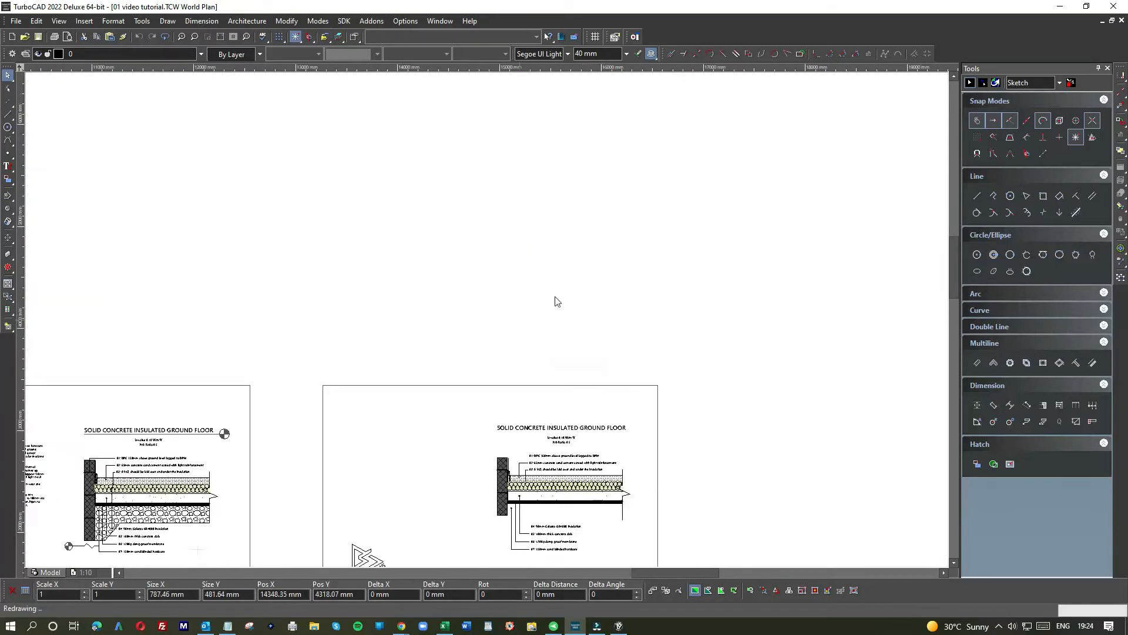
pyautogui.moveTo(481, 329); pyautogui.dragTo(415, 493)
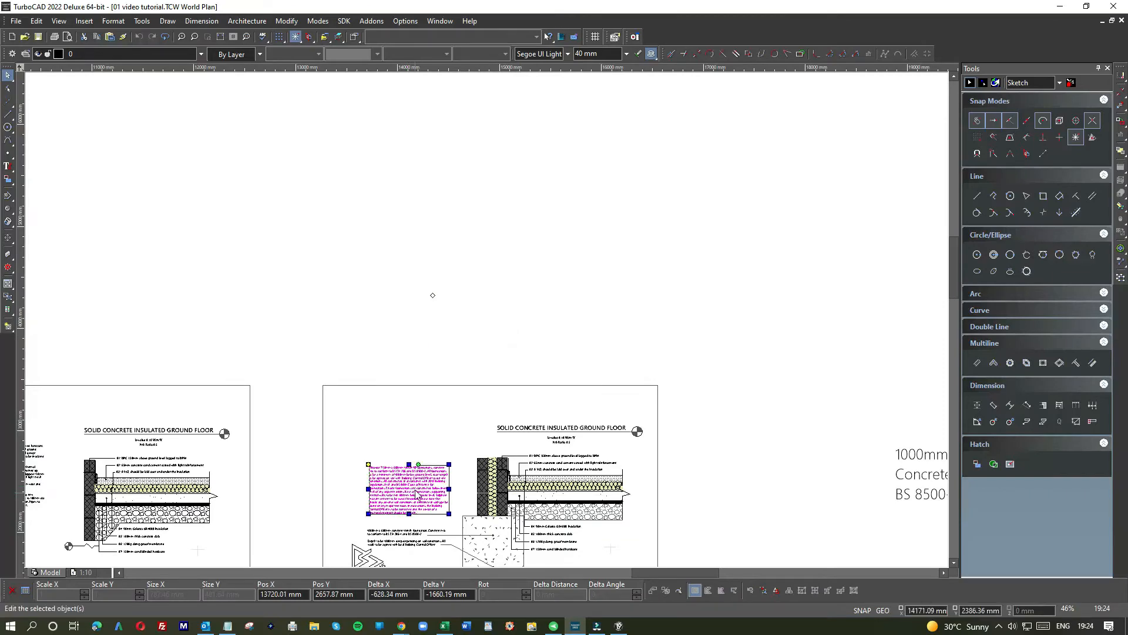
pyautogui.scroll(2, 415, 490)
pyautogui.scroll(2, 493, 315)
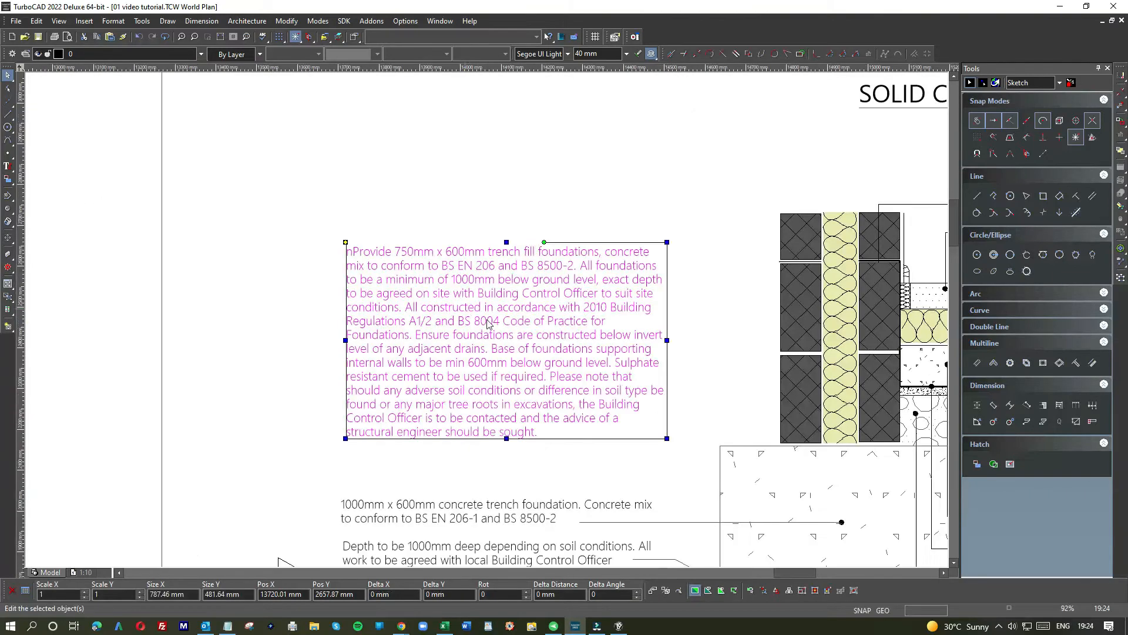
pyautogui.moveTo(487, 320); pyautogui.dragTo(483, 311)
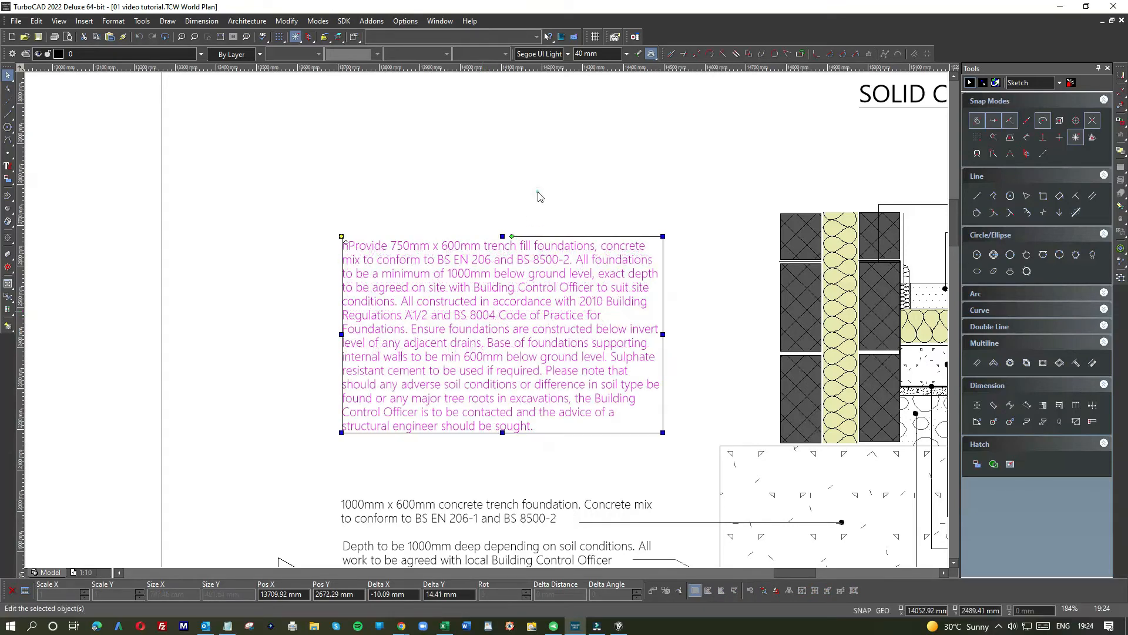
# - Change the second sheet's title text to TRENCH FOUNDATIONS
pyautogui.scroll(-2, 493, 420)
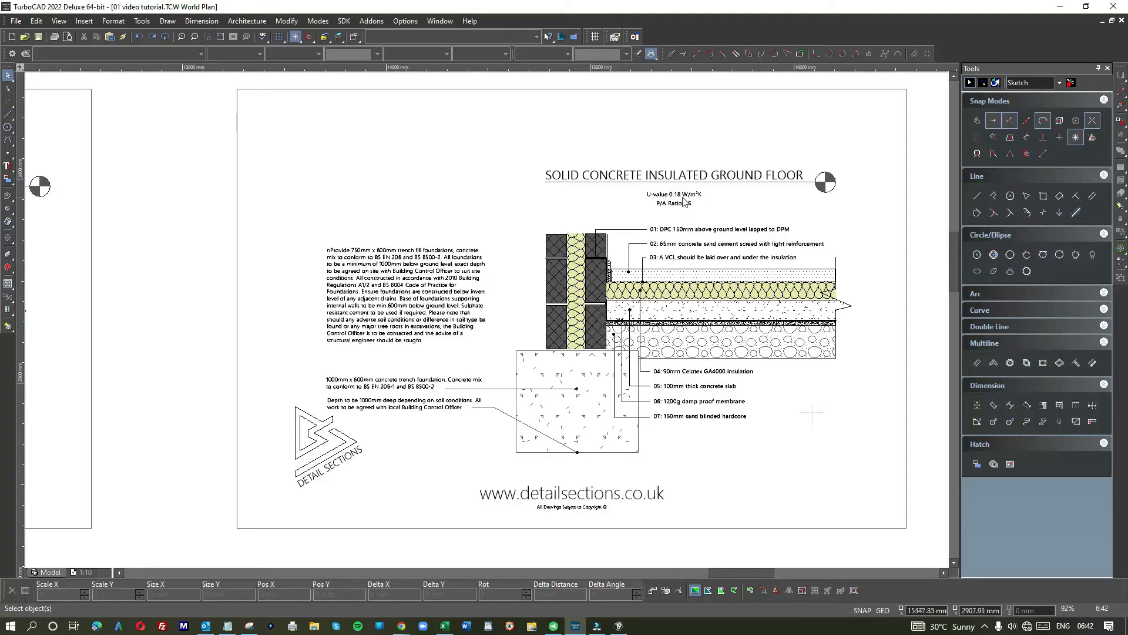
pyautogui.click(651, 179)
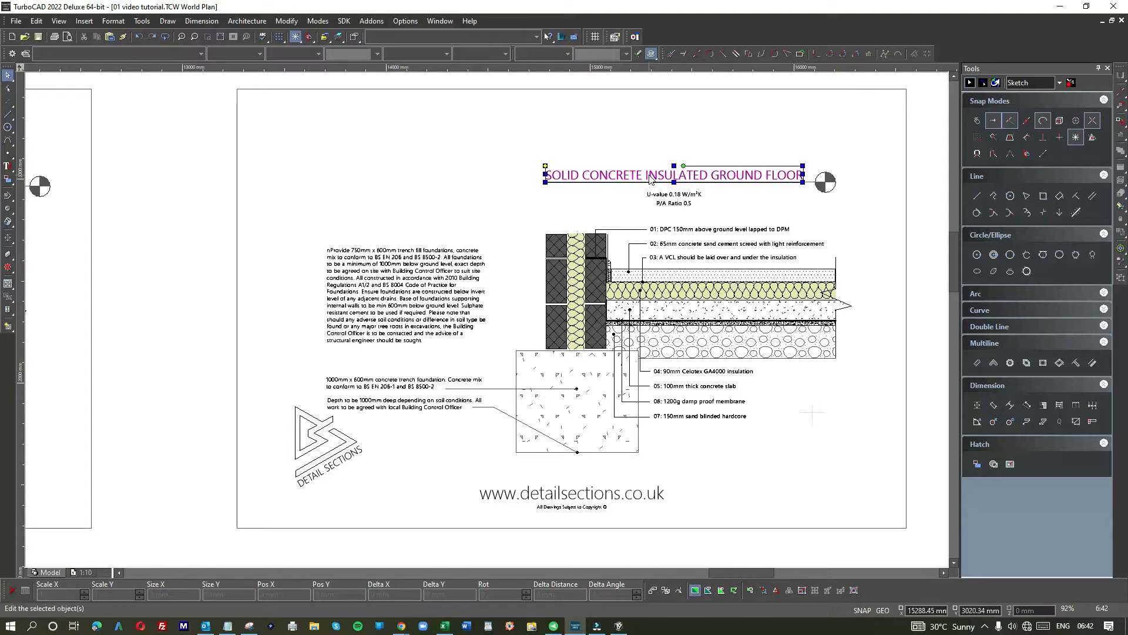
pyautogui.doubleClick(649, 175)
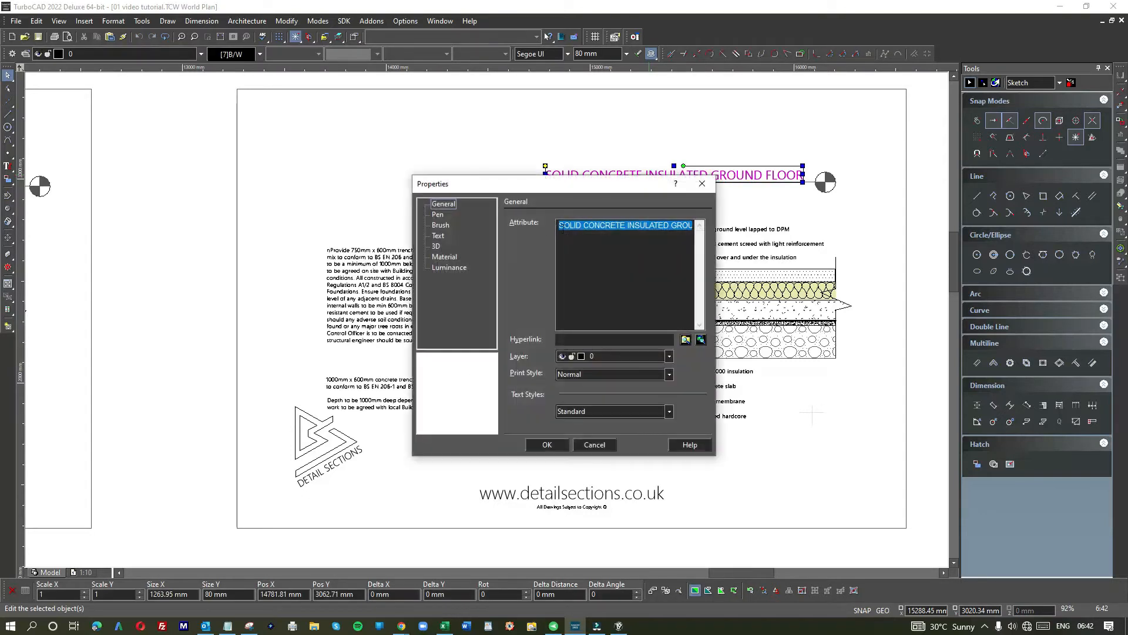
pyautogui.moveTo(558, 226); pyautogui.dragTo(746, 227)
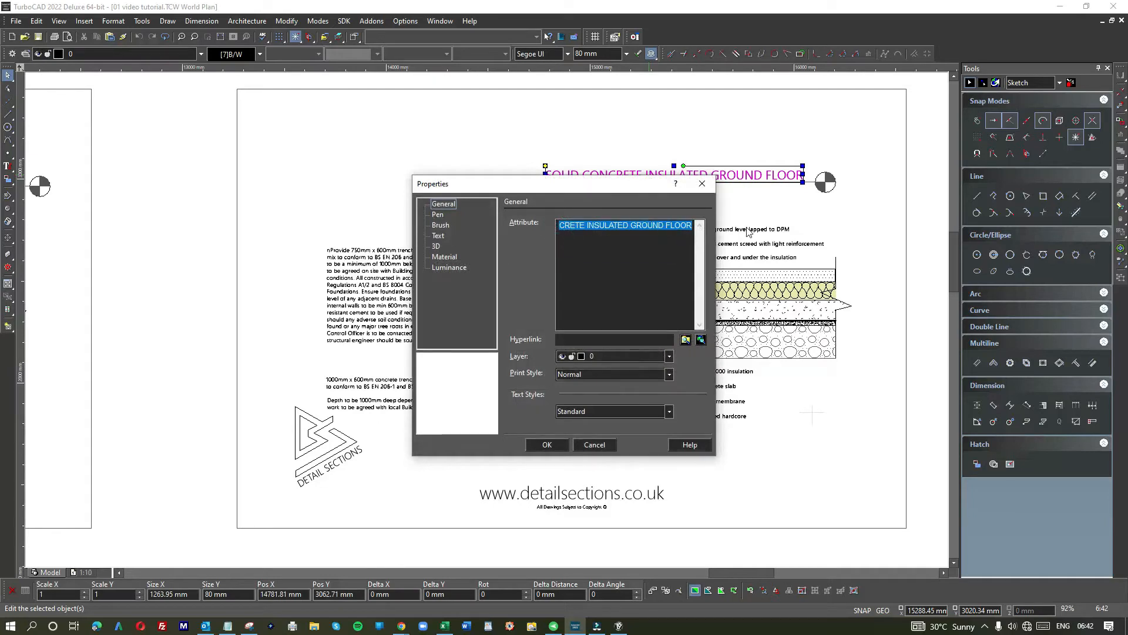
pyautogui.write('TRENCH')
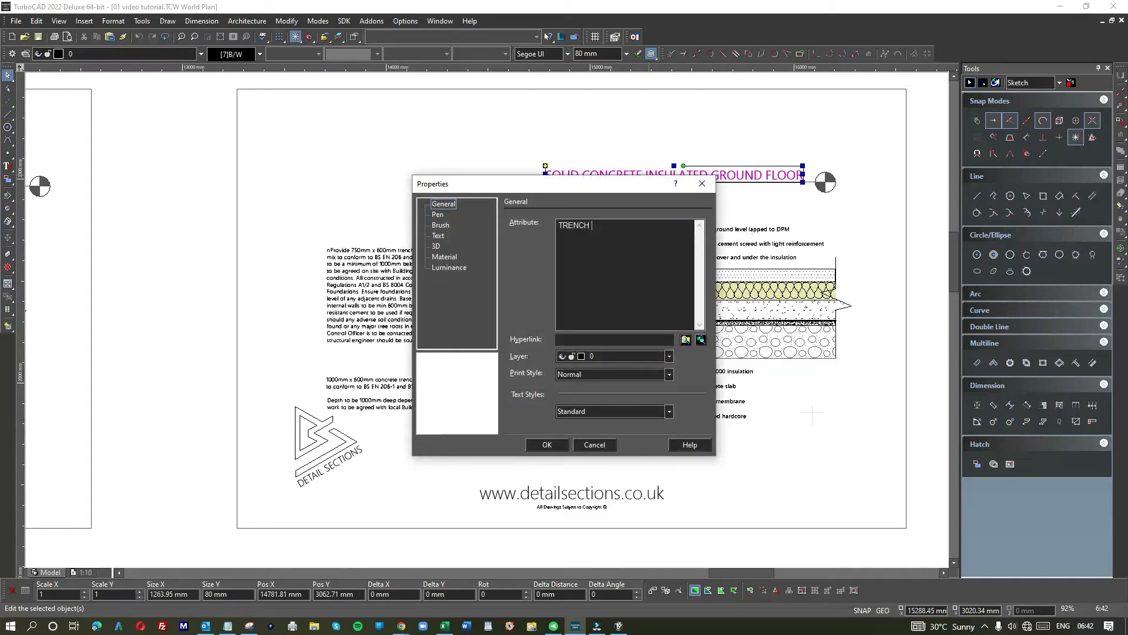
pyautogui.write(' FOUNDATIONS')
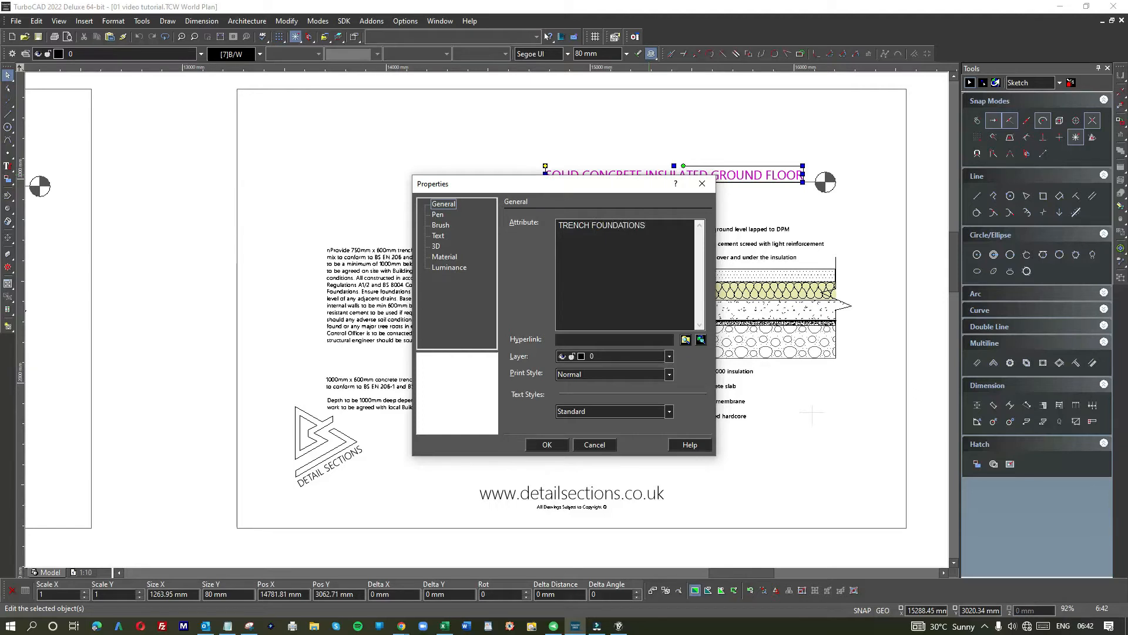
pyautogui.click(539, 443)
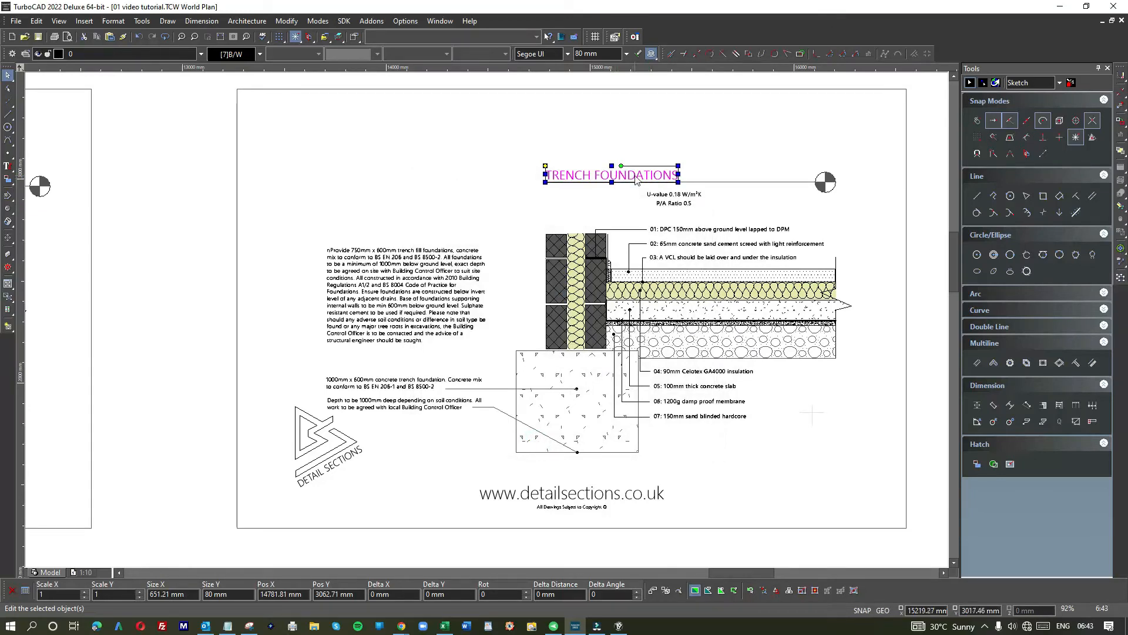
# - Move the title right to sit above the U-value text, and shift its underline and circular symbol about 308 mm left
pyautogui.moveTo(635, 176); pyautogui.dragTo(693, 170)
pyautogui.moveTo(799, 155); pyautogui.dragTo(841, 199)
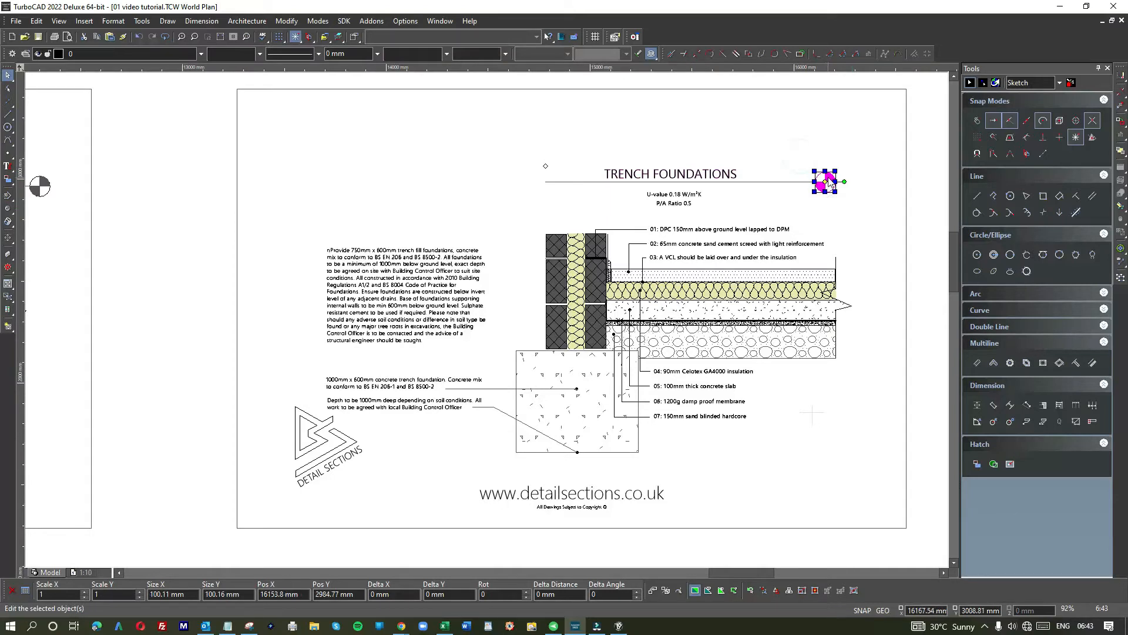
pyautogui.moveTo(843, 200)
pyautogui.mouseDown()
pyautogui.moveTo(784, 184)
pyautogui.moveTo(789, 167)
pyautogui.moveTo(830, 183)
pyautogui.moveTo(766, 178)
pyautogui.mouseUp()
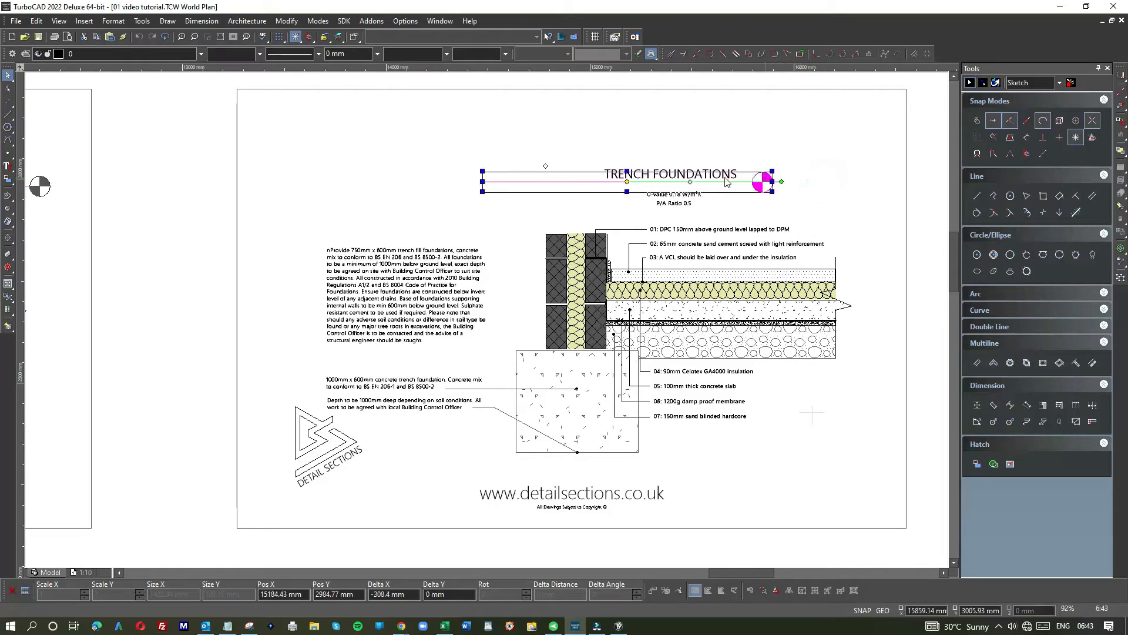
# - Shorten the title underline from its left end so that it starts at the beginning of the title text
pyautogui.click(562, 146)
pyautogui.click(543, 183)
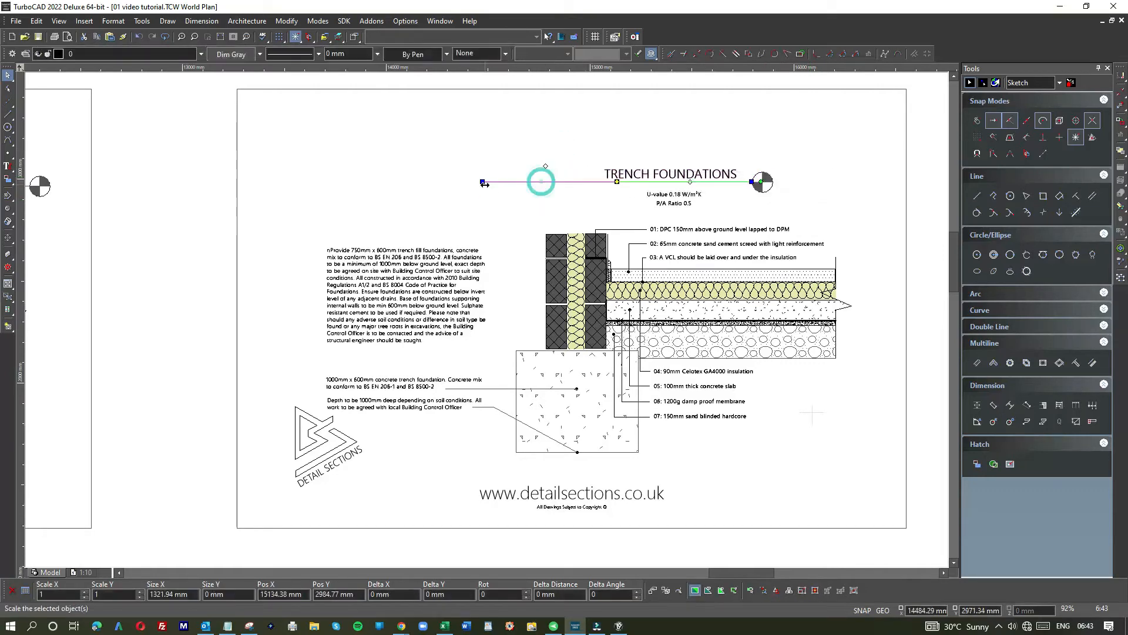
pyautogui.click(485, 183)
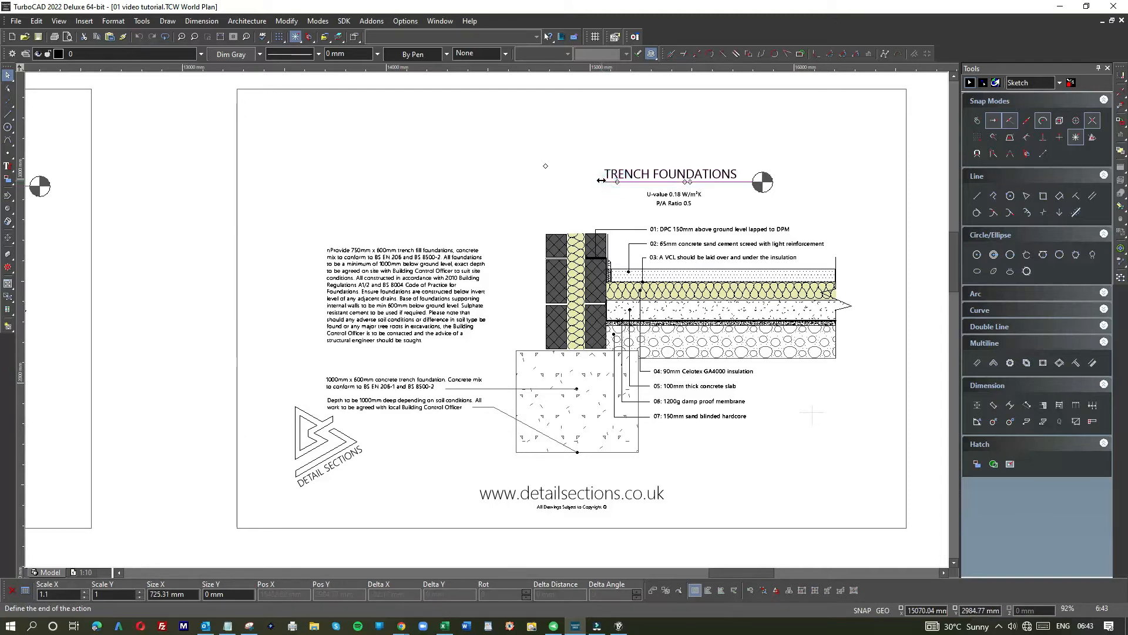
pyautogui.click(604, 192)
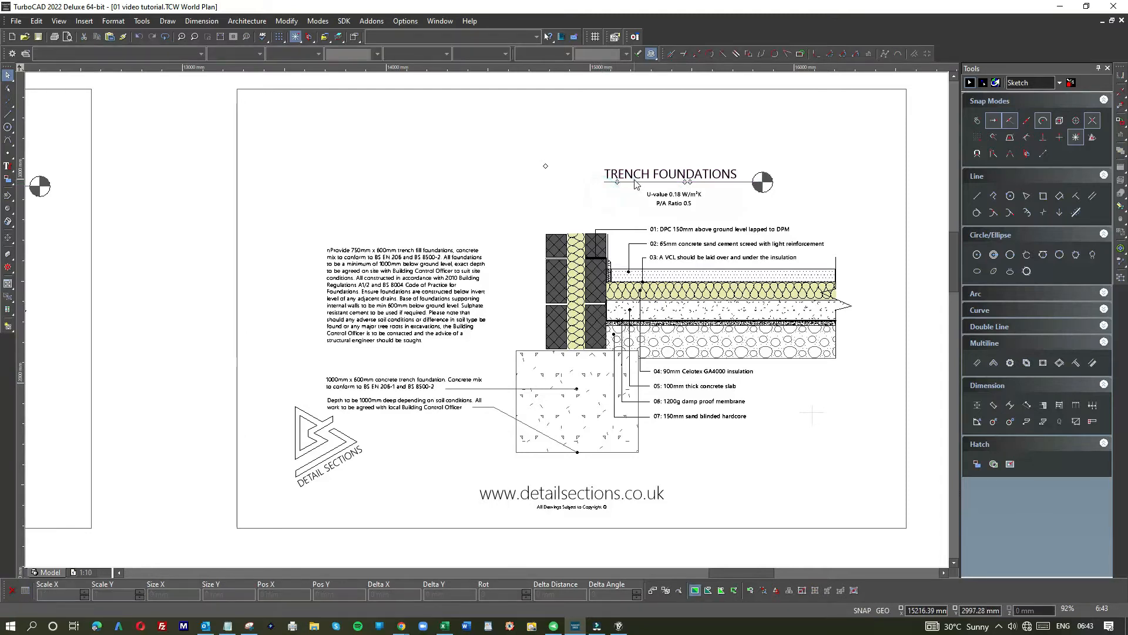
# - Extend the left end of the TRENCH FOUNDATIONS underline slightly beyond the start of the title text
pyautogui.click(630, 185)
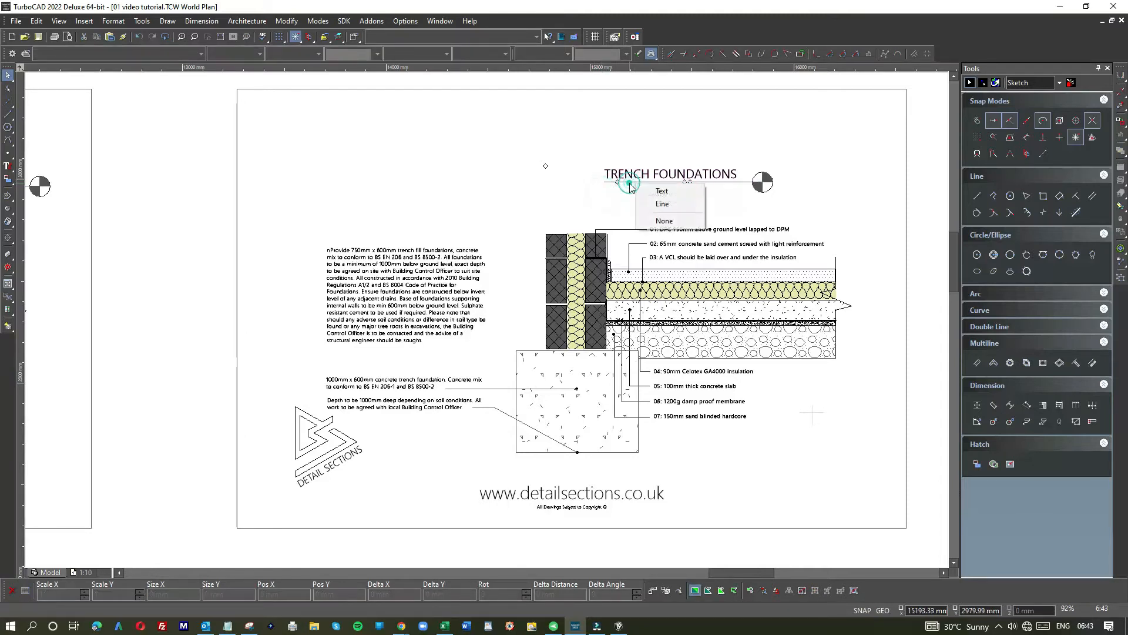
pyautogui.click(662, 204)
pyautogui.click(604, 195)
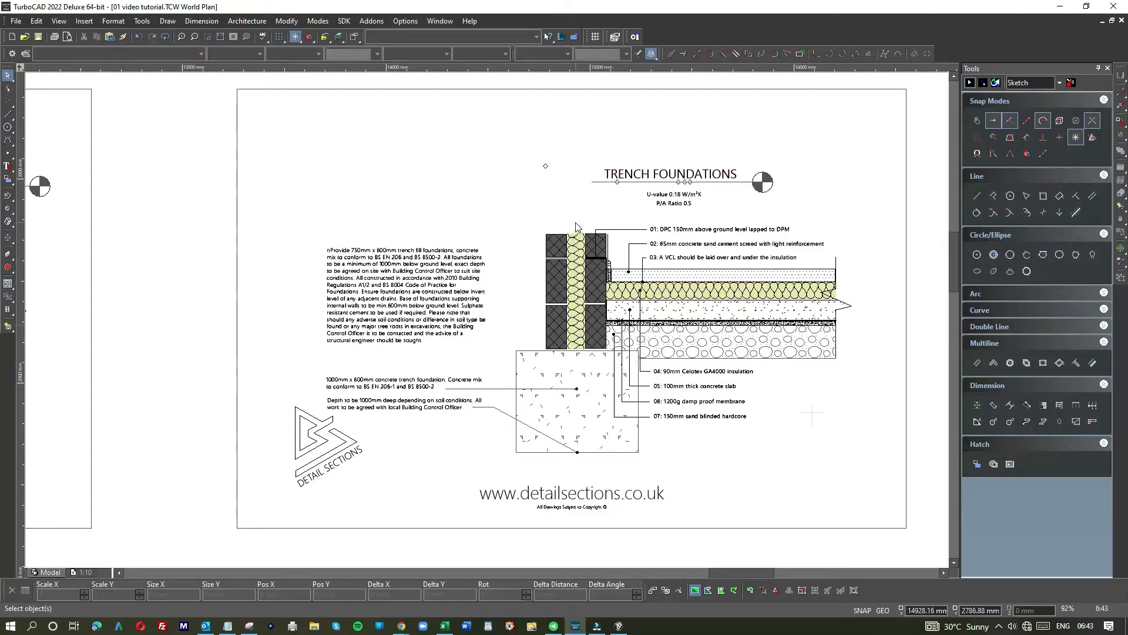
# - Move the wall cavity insulation straight up so its lower end sits level with the damp proof course under the top blocks
pyautogui.moveTo(565, 228); pyautogui.dragTo(588, 357)
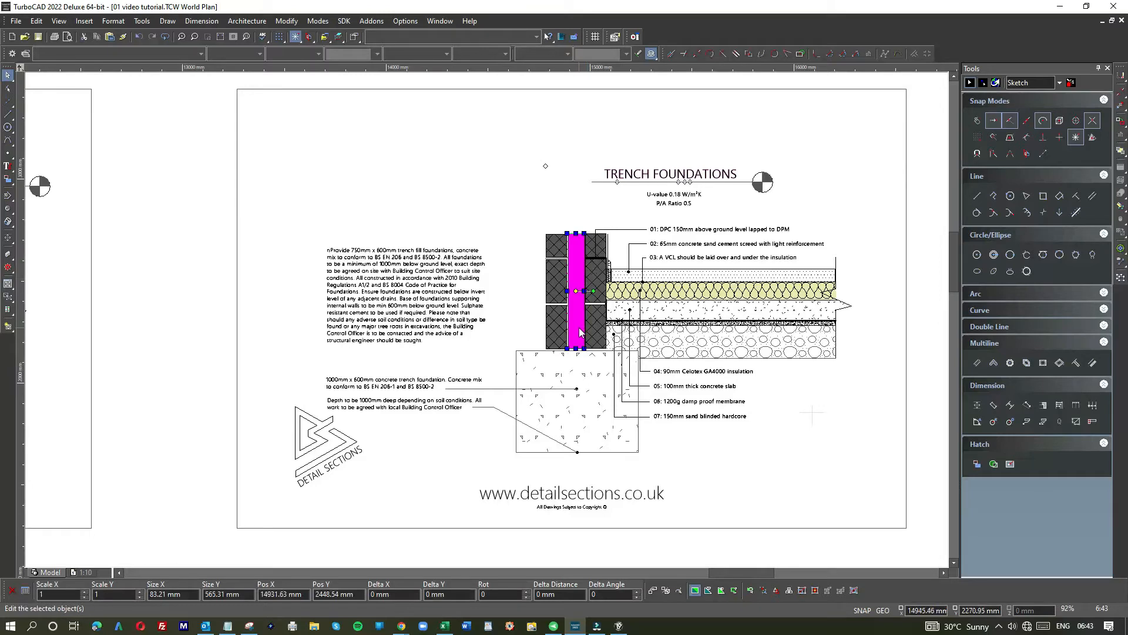
pyautogui.moveTo(578, 333); pyautogui.dragTo(577, 235)
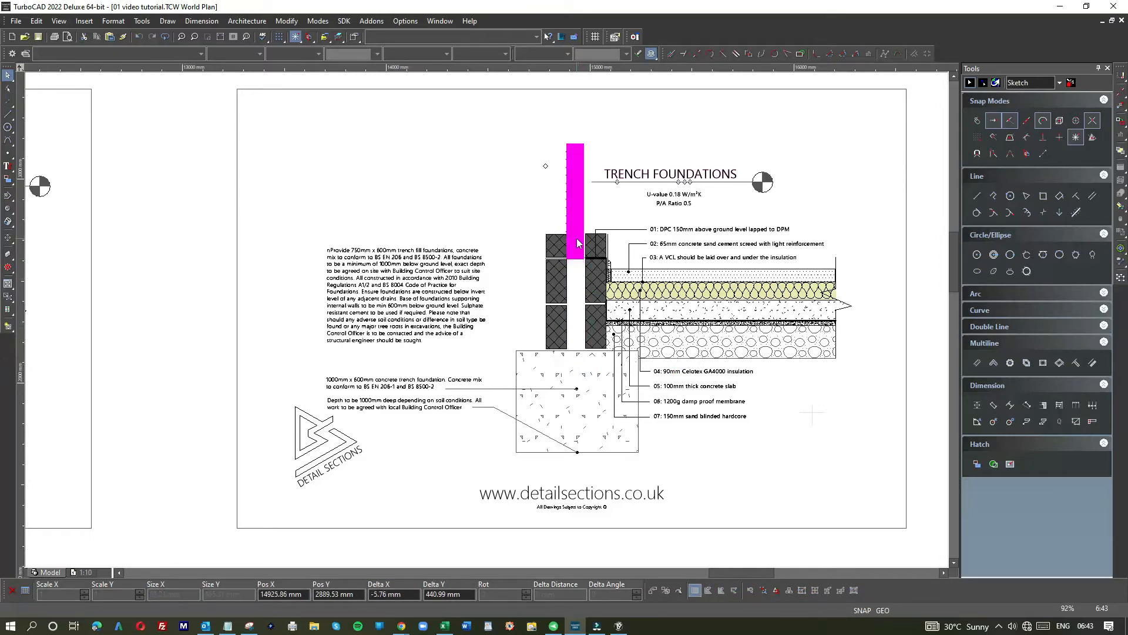
pyautogui.scroll(2, 574, 257)
pyautogui.moveTo(489, 302); pyautogui.dragTo(494, 297)
pyautogui.click(497, 370)
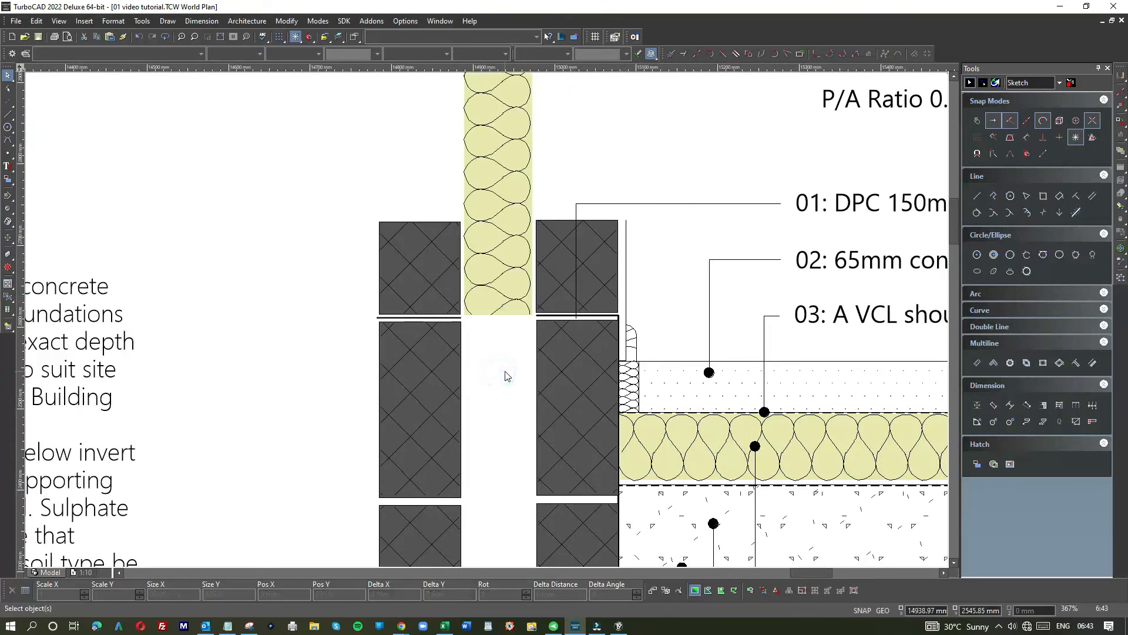
# - Shorten the yellow fill of the cavity insulation from above so it ends level with the tops of the upper blocks
pyautogui.scroll(-1, 503, 375)
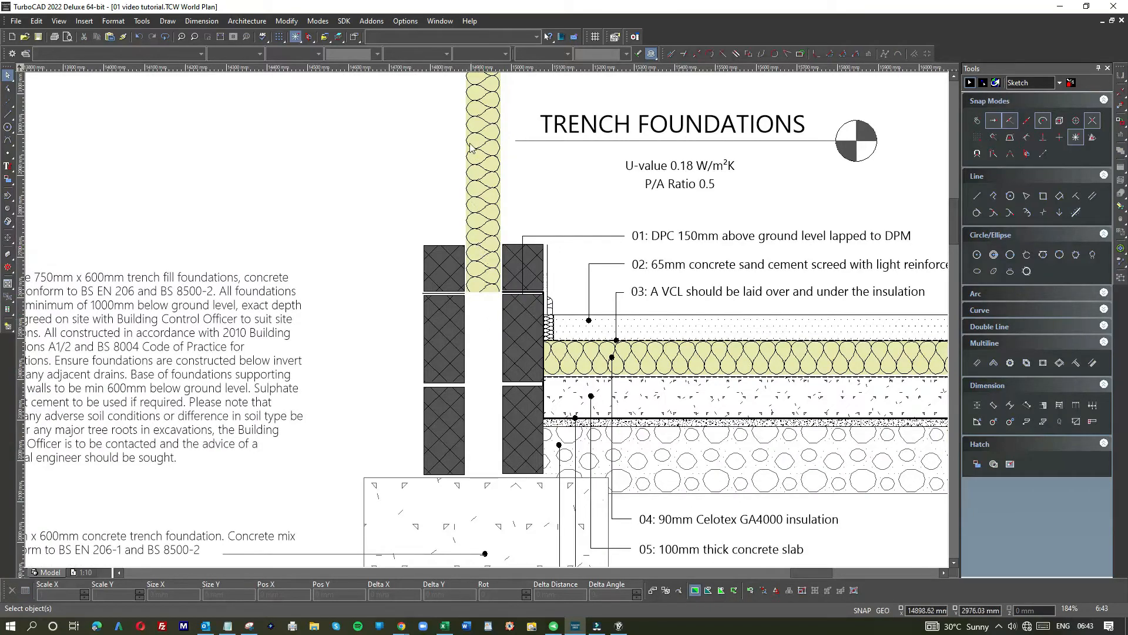
pyautogui.scroll(1, 477, 131)
pyautogui.rightClick(542, 223)
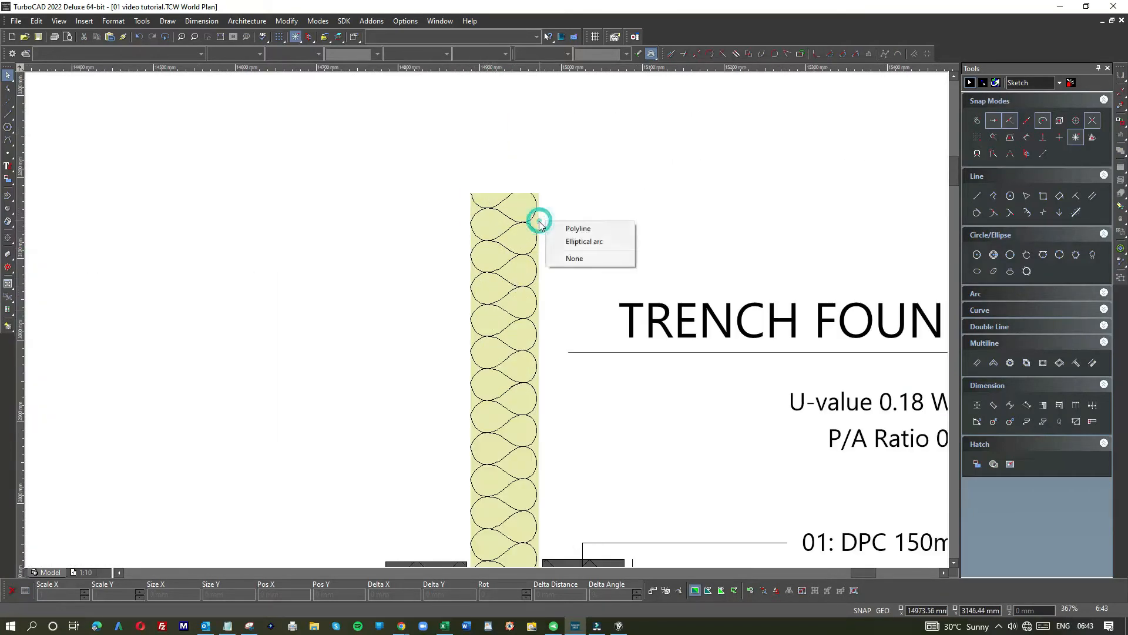
pyautogui.click(573, 229)
pyautogui.click(503, 190)
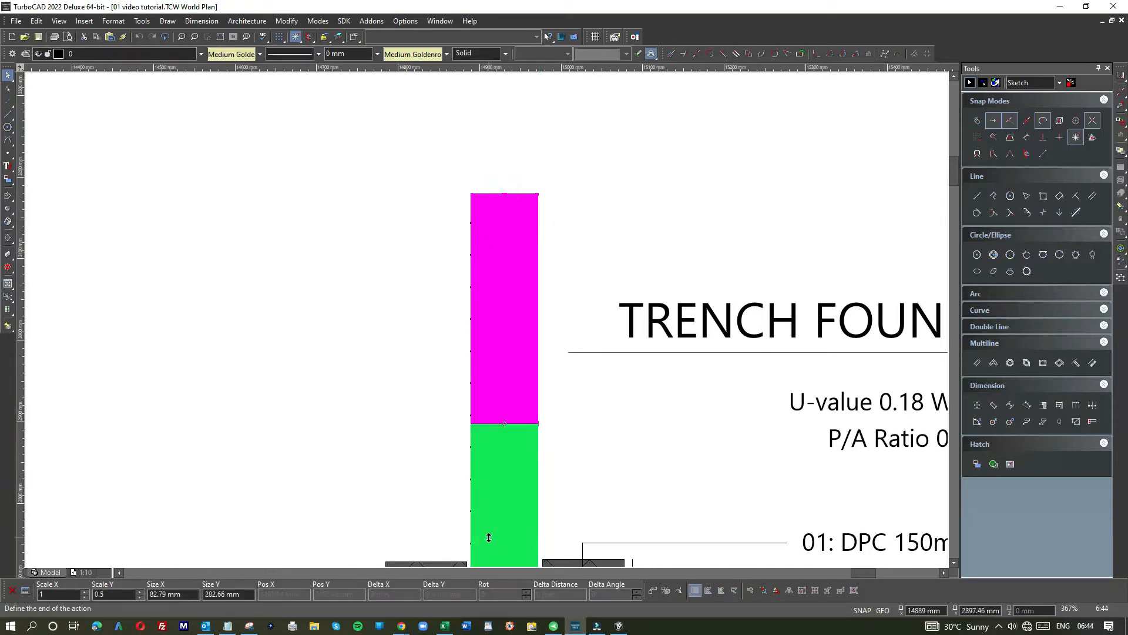
pyautogui.scroll(-1, 482, 101)
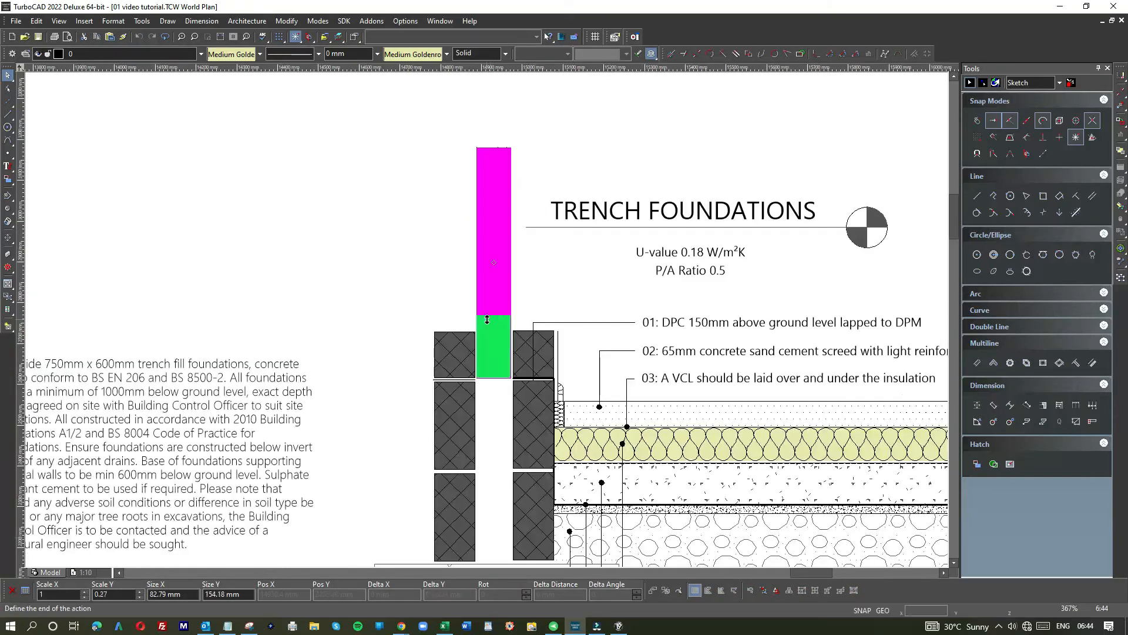
pyautogui.click(520, 331)
# - Delete the insulation loops that stick out above the shortened yellow fill
pyautogui.click(441, 275)
pyautogui.click(459, 122)
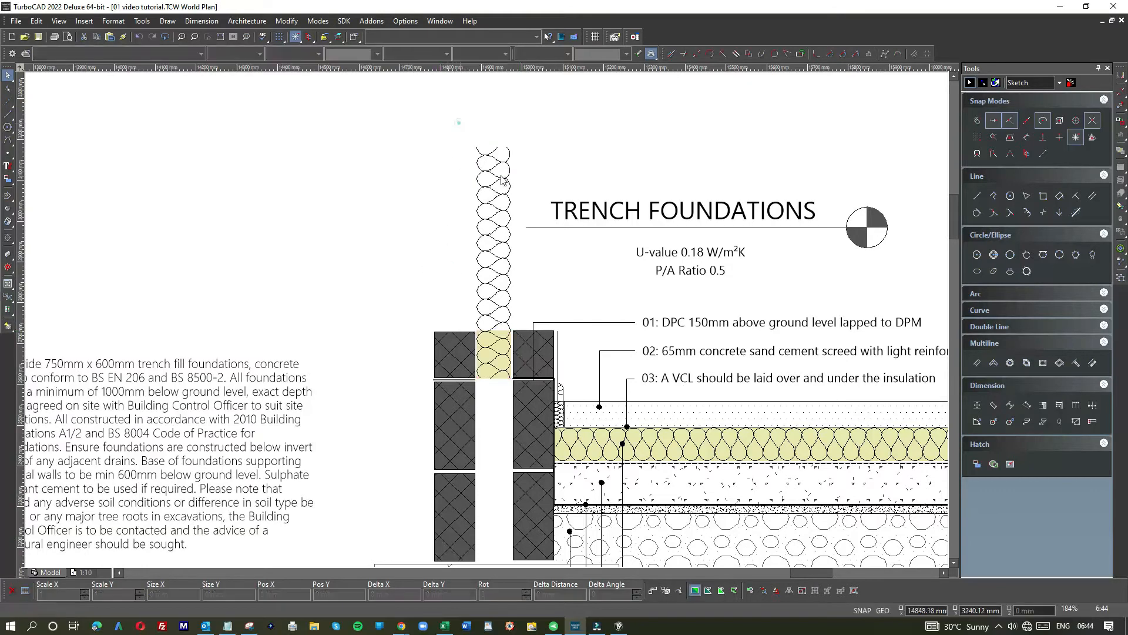
pyautogui.click(538, 327)
pyautogui.press('Delete')
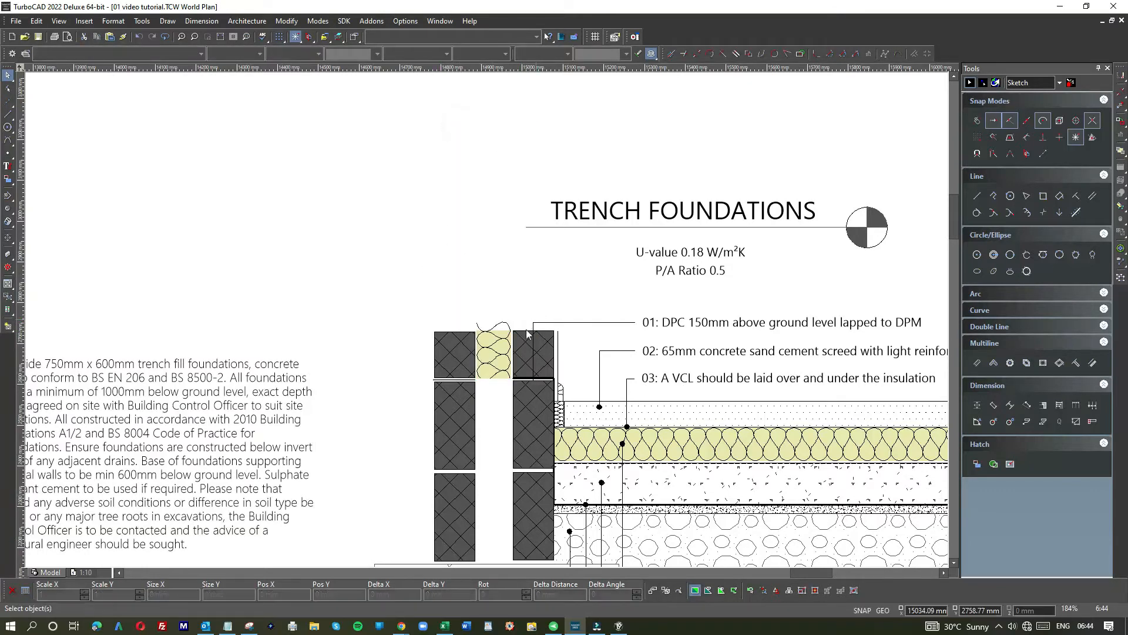
# - Trim the uppermost insulation loop with Object Trim, using the yellow fill's upper edge as the cutting edge
pyautogui.scroll(5, 481, 330)
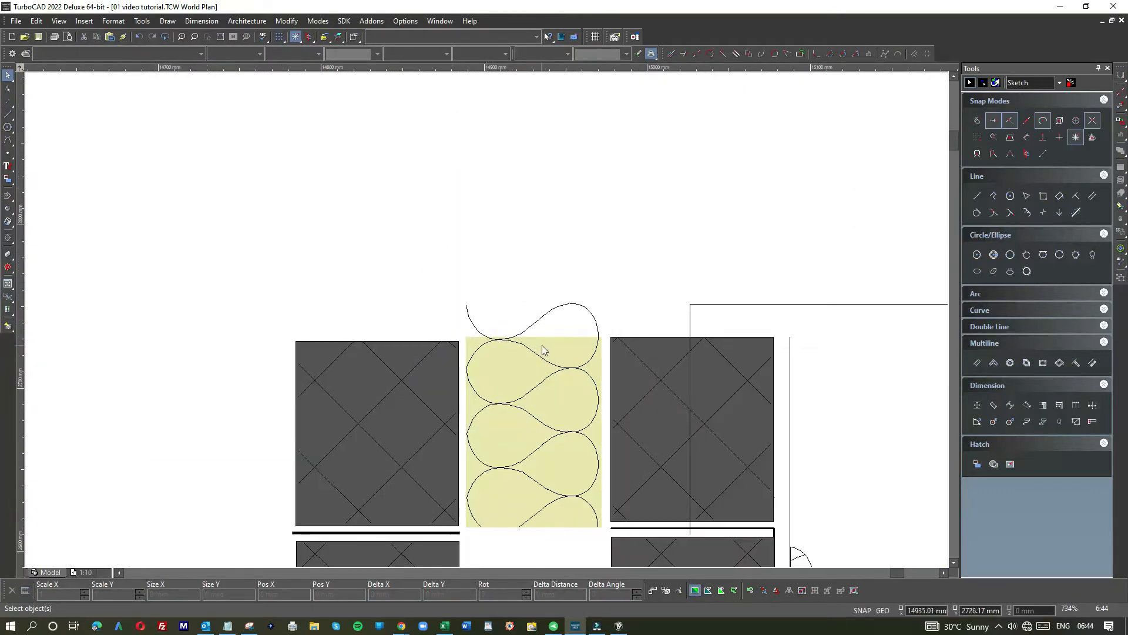
pyautogui.click(462, 314)
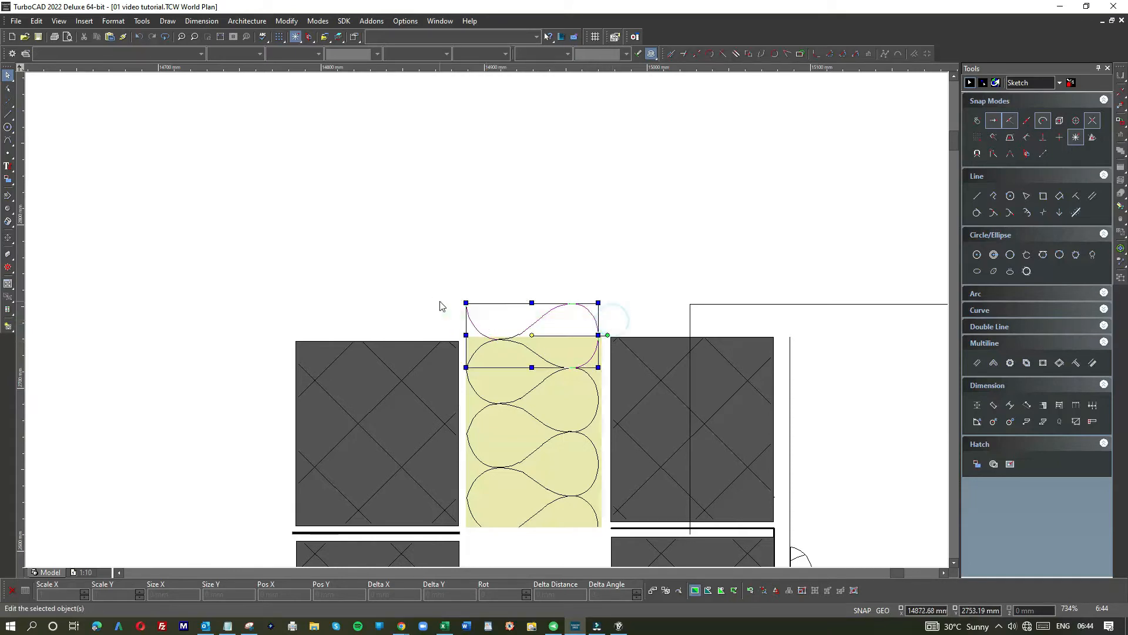
pyautogui.click(526, 259)
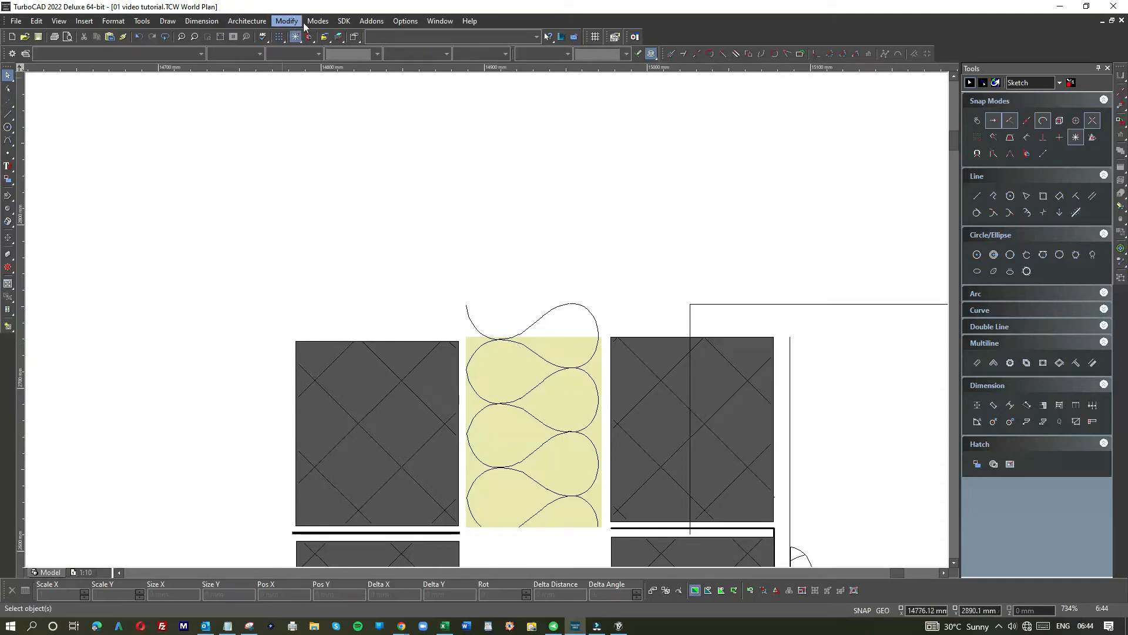
pyautogui.click(288, 21)
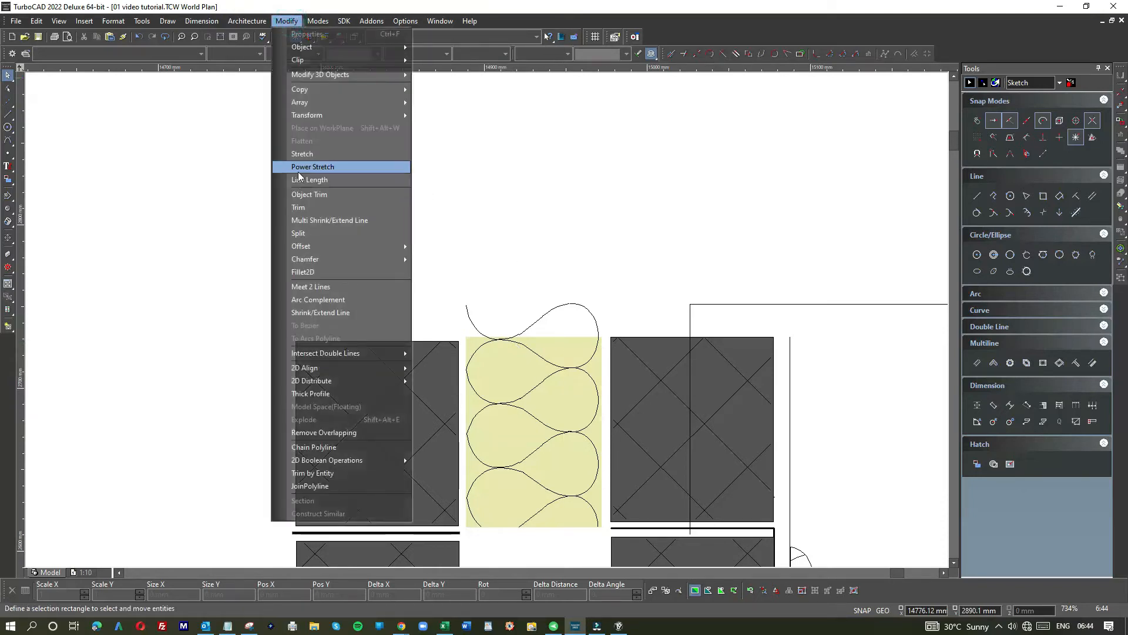
pyautogui.click(298, 194)
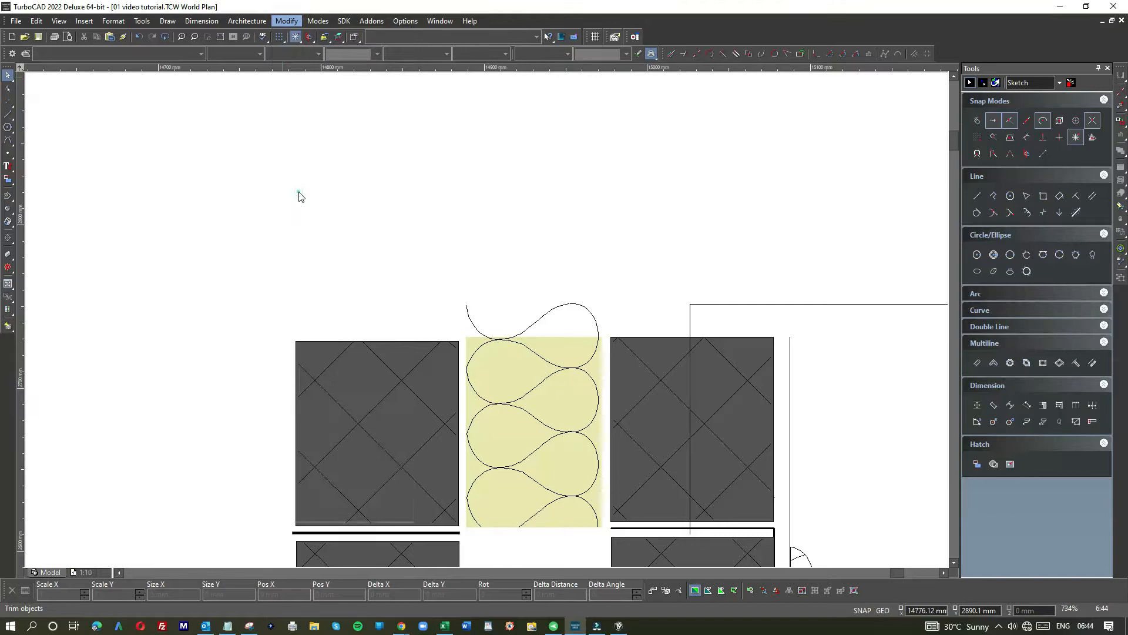
pyautogui.click(553, 338)
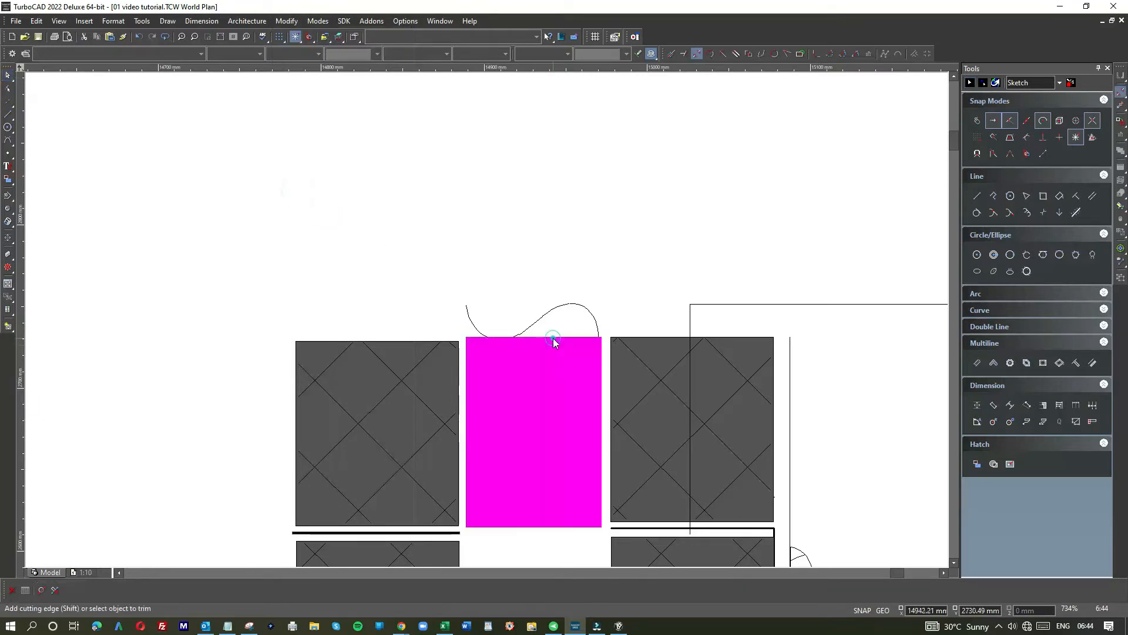
pyautogui.click(593, 318)
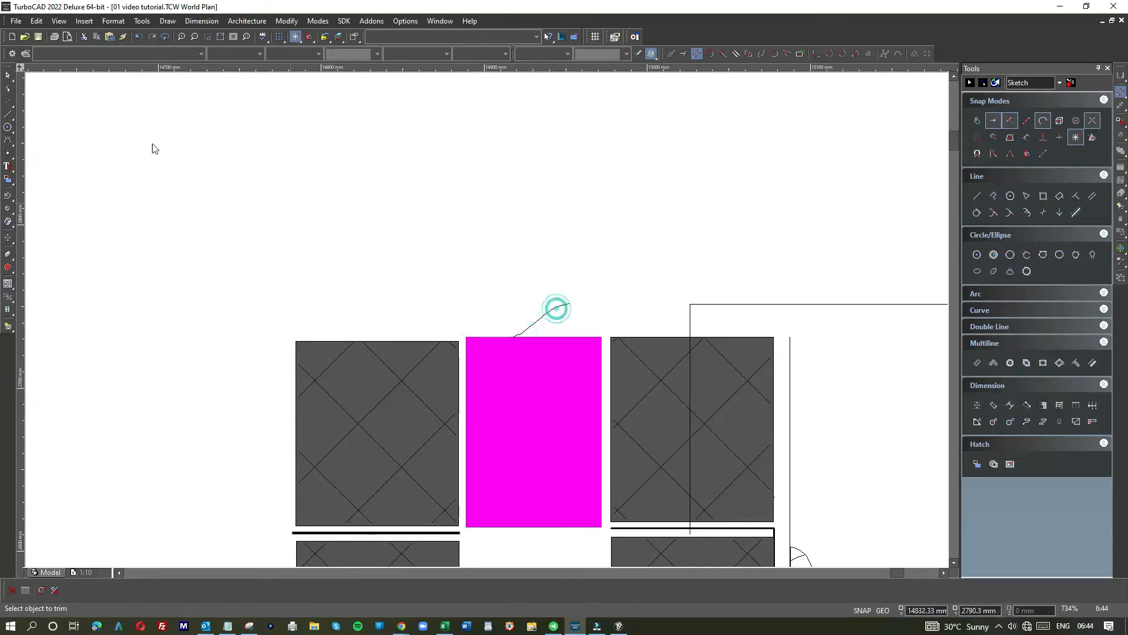
pyautogui.click(9, 75)
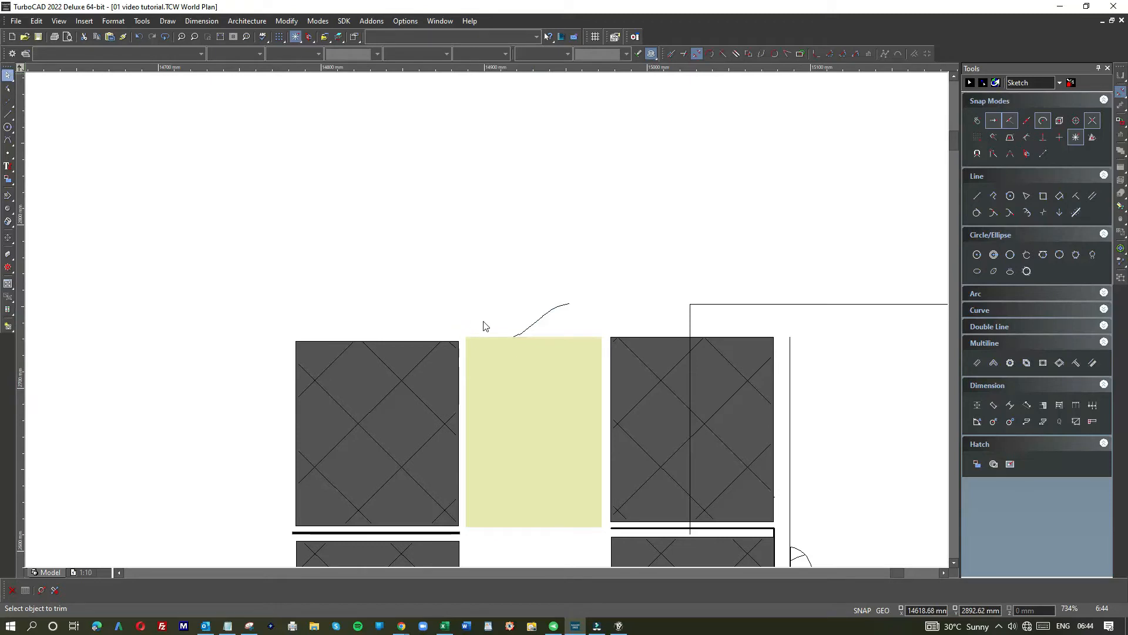
# - Delete the leftover curve pieces above and along the upper edge of the yellow insulation fill
pyautogui.click(563, 319)
pyautogui.press('Delete')
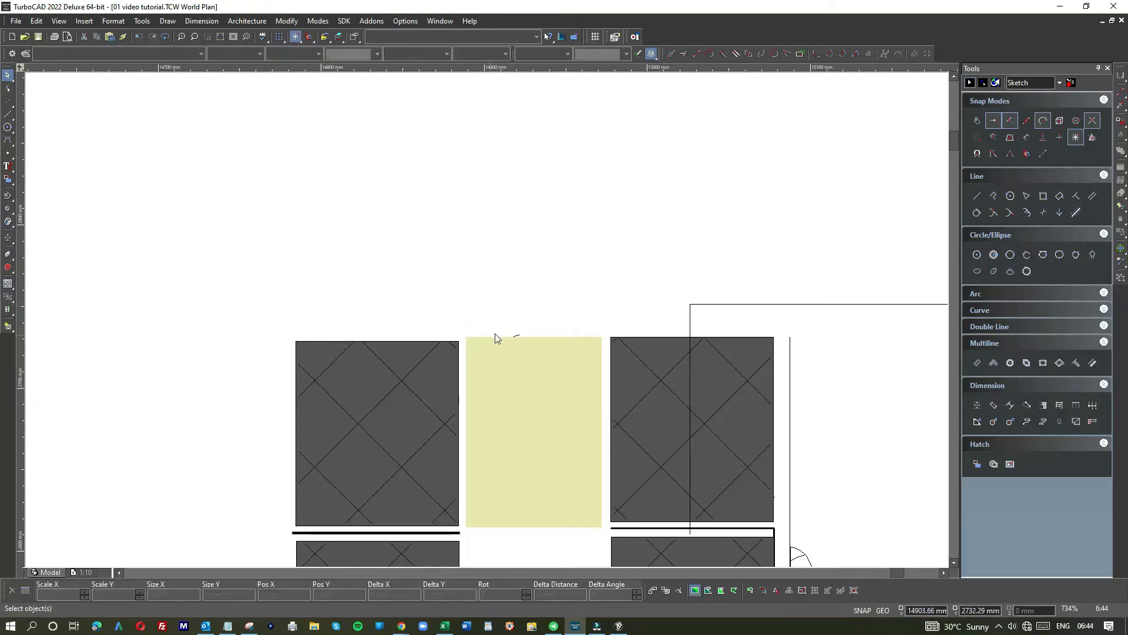
pyautogui.scroll(5, 519, 333)
pyautogui.click(482, 315)
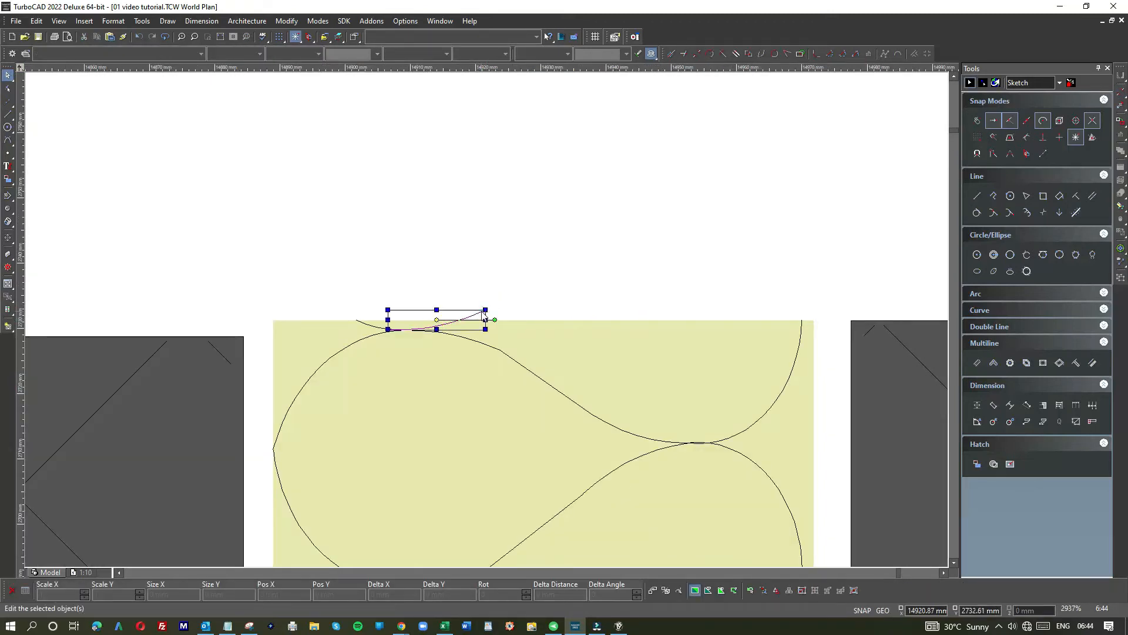
pyautogui.press('Delete')
pyautogui.click(361, 329)
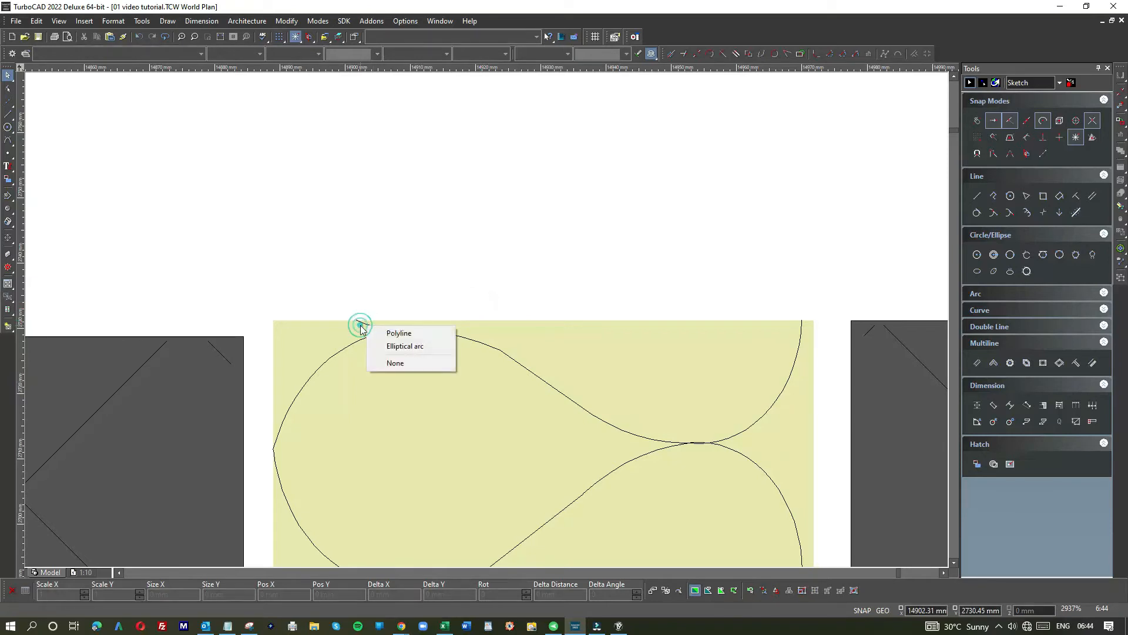
pyautogui.click(390, 347)
pyautogui.press('Delete')
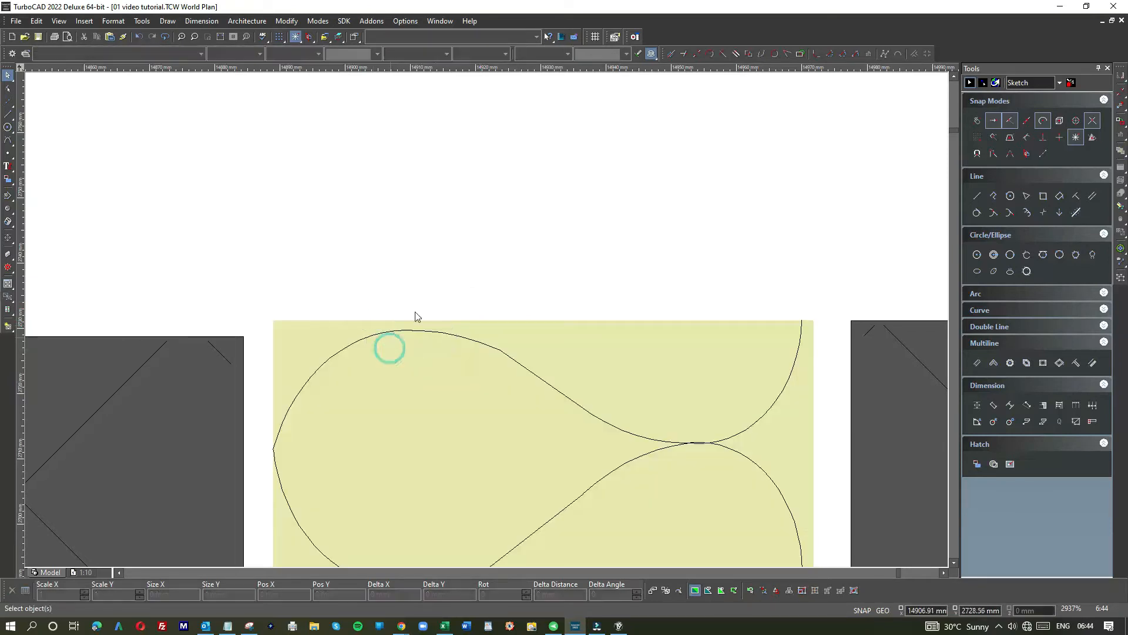
# - Stretch the upper outer-leaf block upward so its top edge lines up with the top of the cavity insulation
pyautogui.scroll(-5, 487, 325)
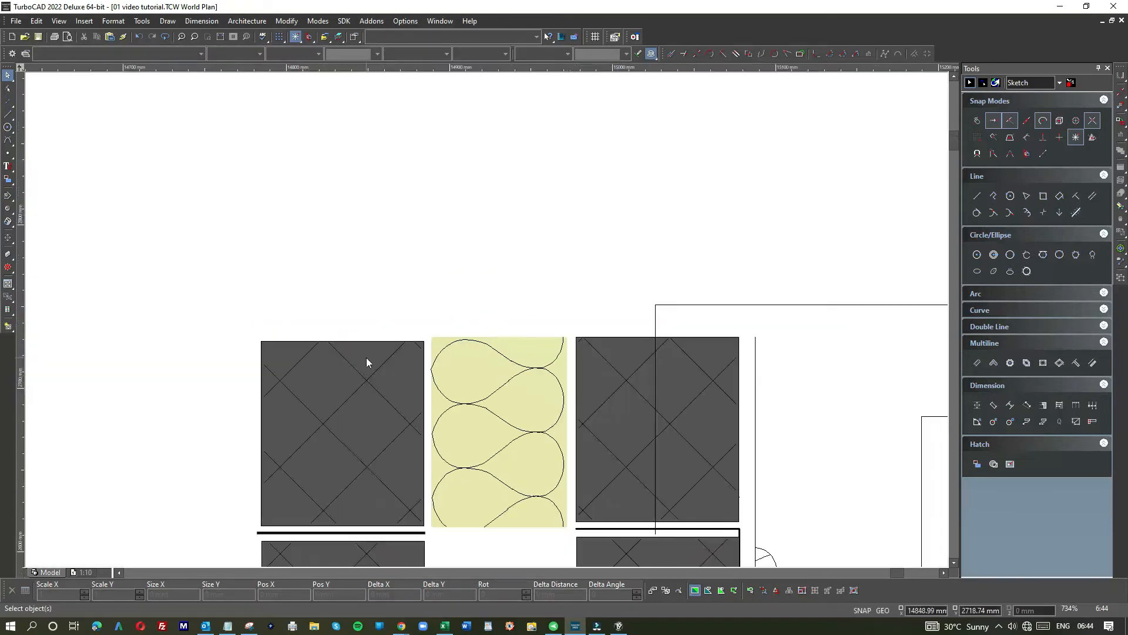
pyautogui.moveTo(253, 333)
pyautogui.mouseDown()
pyautogui.moveTo(403, 528)
pyautogui.moveTo(428, 533)
pyautogui.mouseUp()
pyautogui.scroll(5, 487, 325)
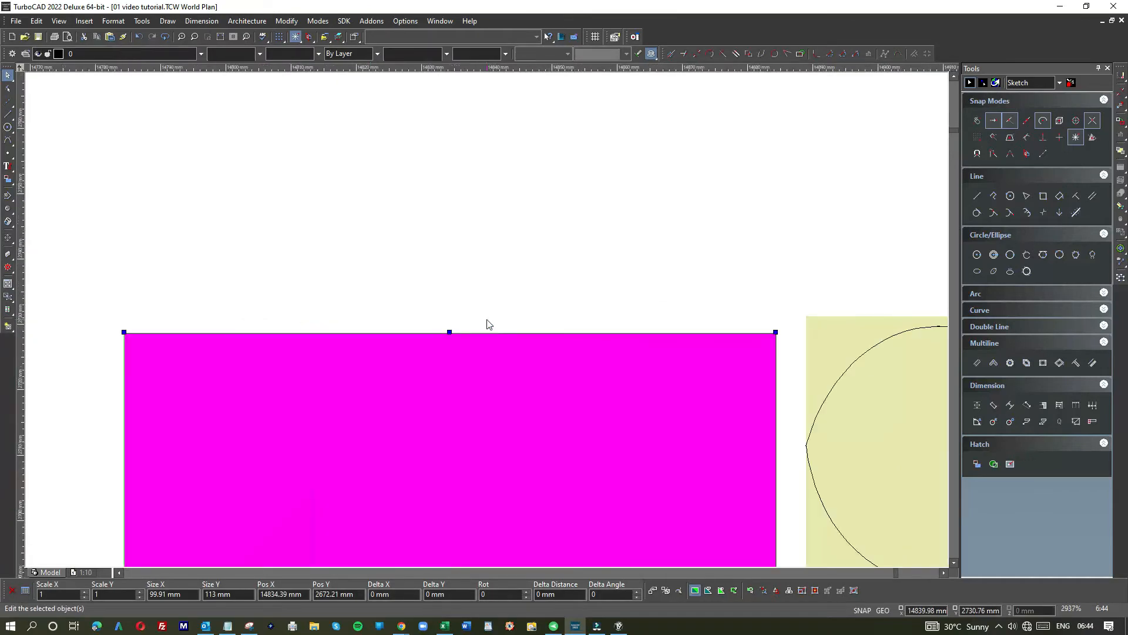
pyautogui.moveTo(450, 332); pyautogui.dragTo(453, 316)
pyautogui.scroll(-5, 491, 282)
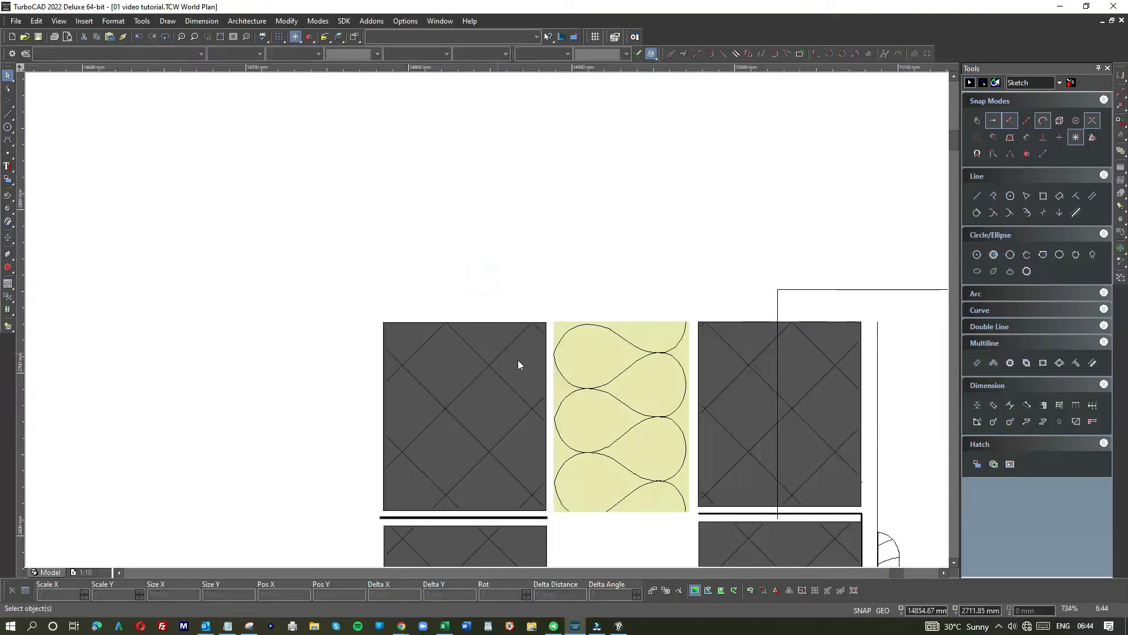
# - Try a horizontal line across the tops of the two upper blocks and the cavity insulation
pyautogui.scroll(-2, 632, 499)
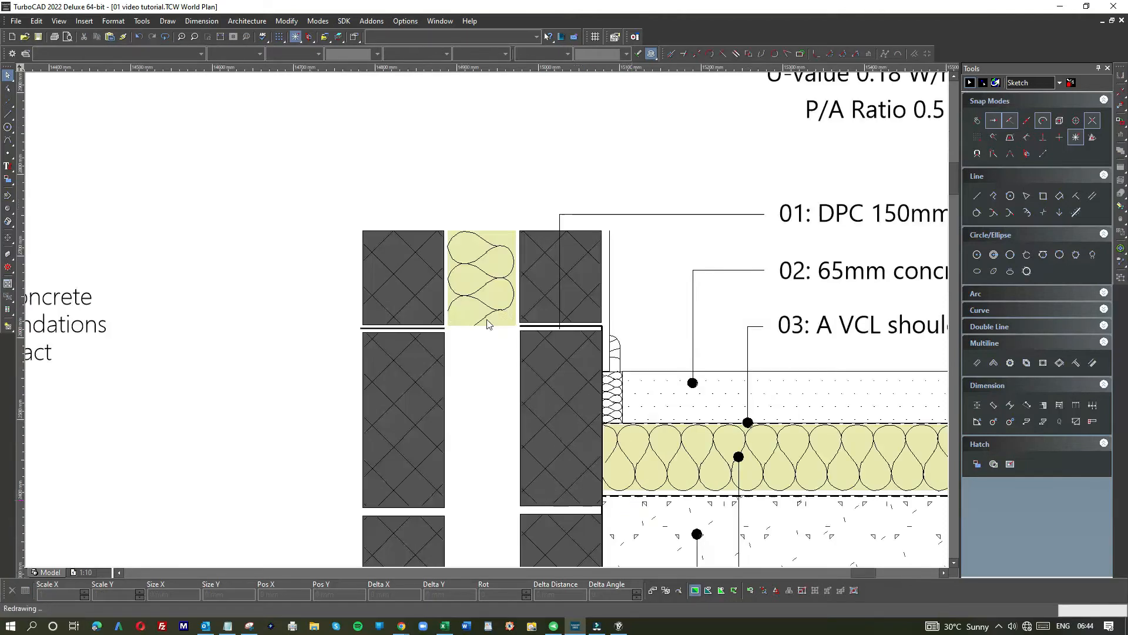
pyautogui.scroll(2, 475, 254)
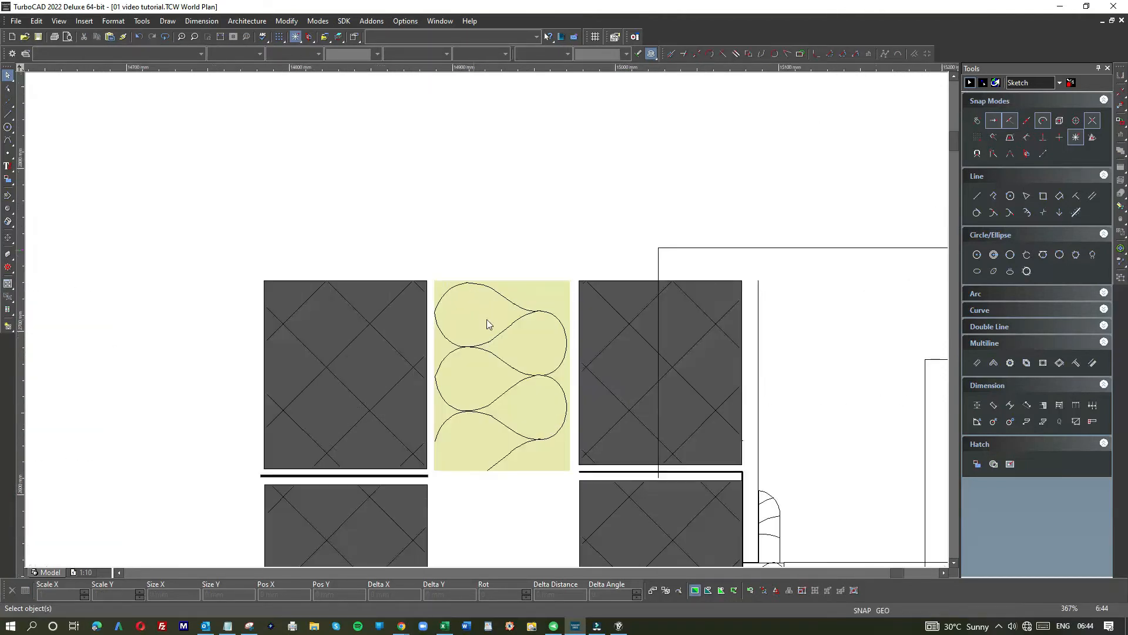
pyautogui.click(8, 114)
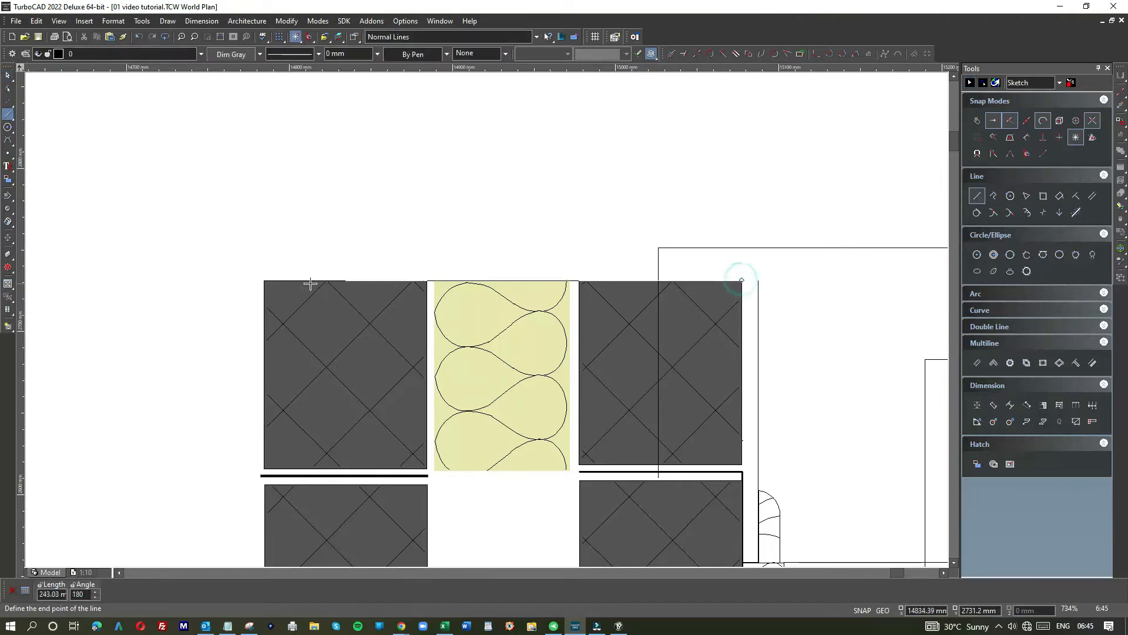
pyautogui.click(222, 281)
pyautogui.click(137, 36)
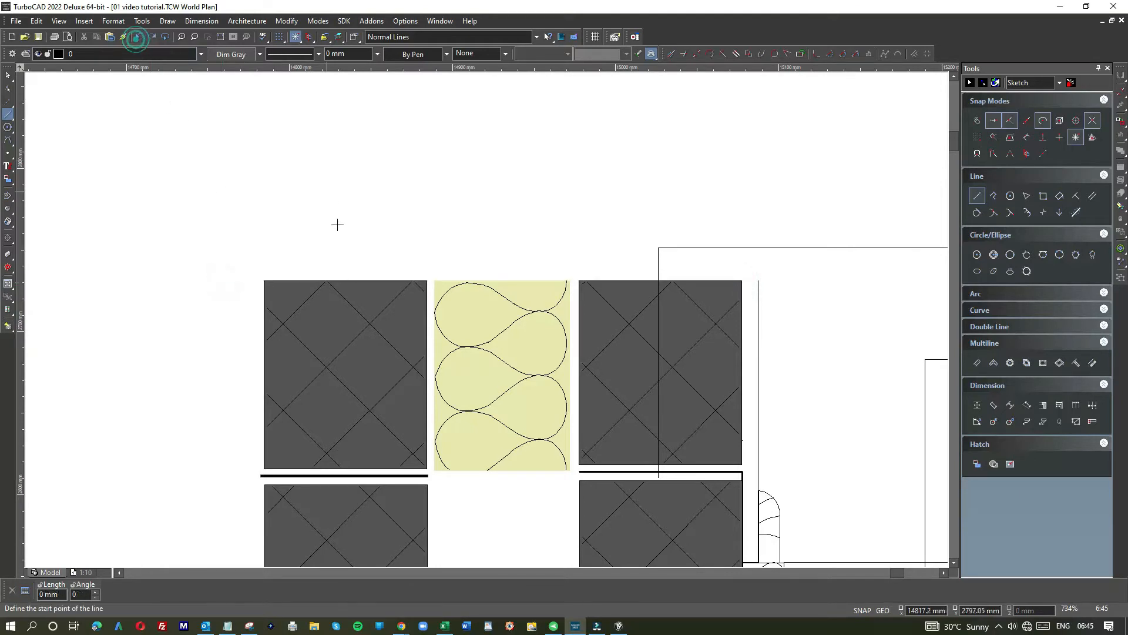
# - Draw a rectangle filling the cavity width between the lower blocks, down to the trench foundation, and select it
pyautogui.scroll(-2, 487, 321)
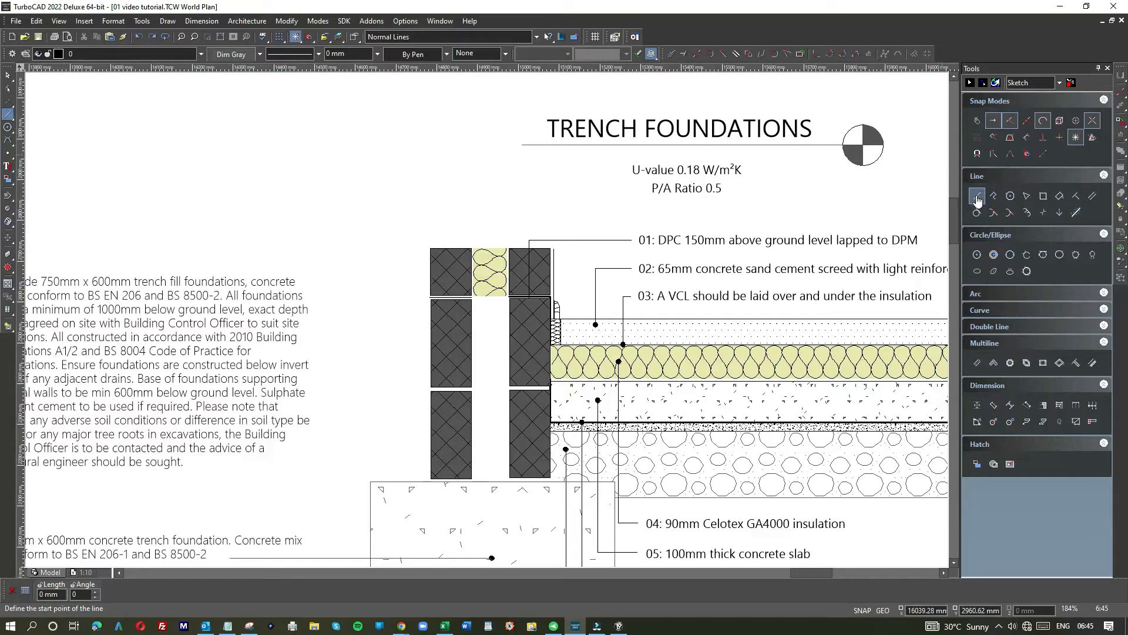
pyautogui.click(1043, 195)
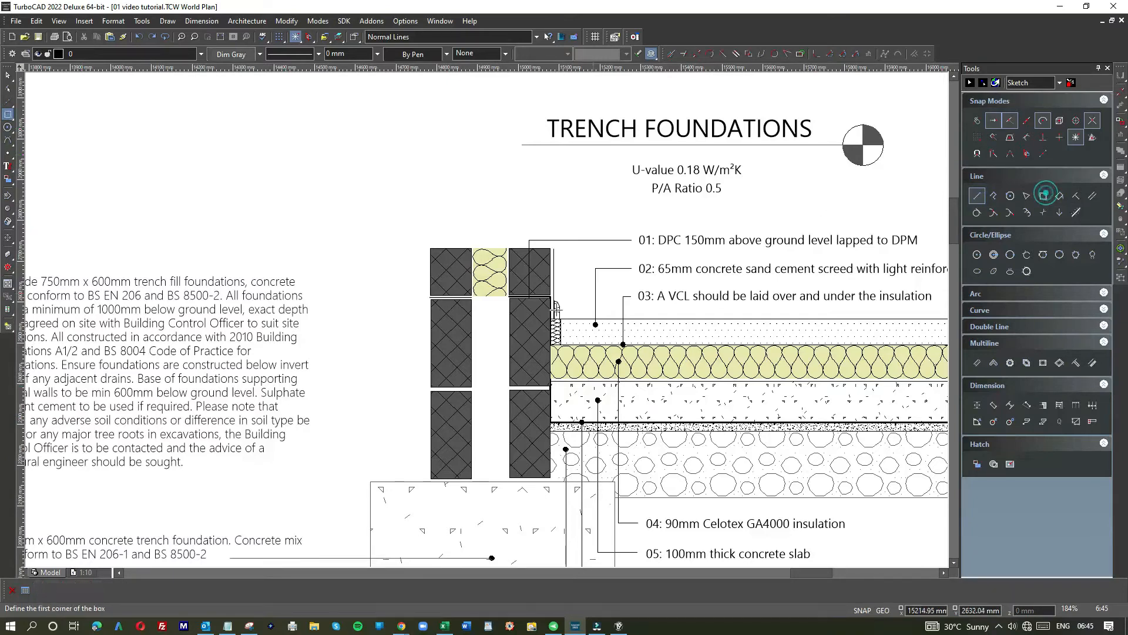
pyautogui.click(472, 352)
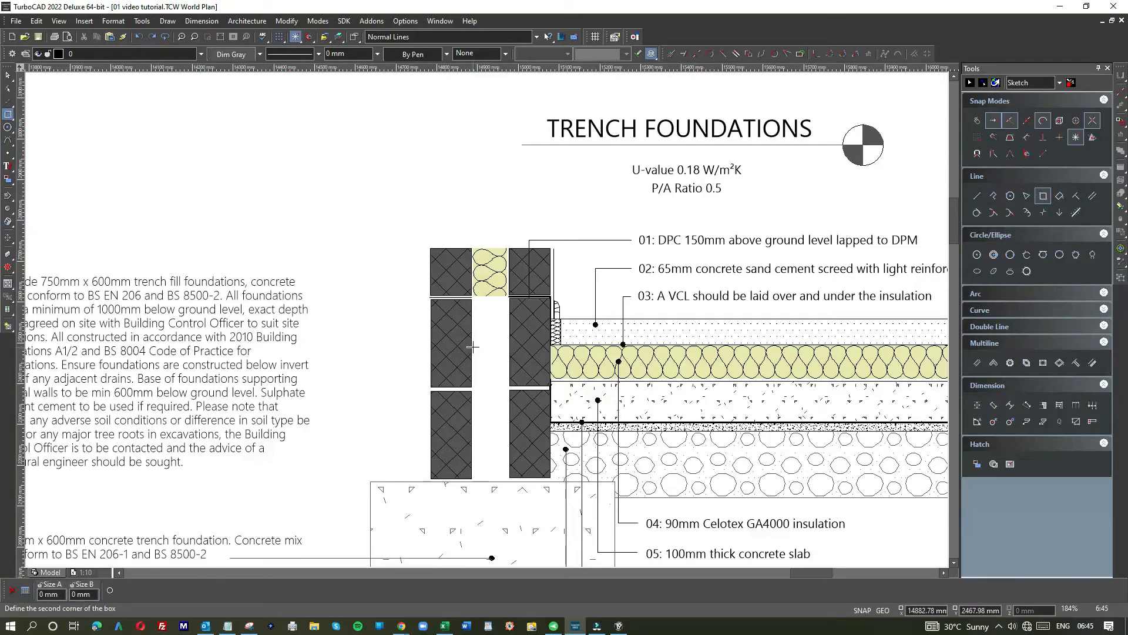
pyautogui.click(507, 464)
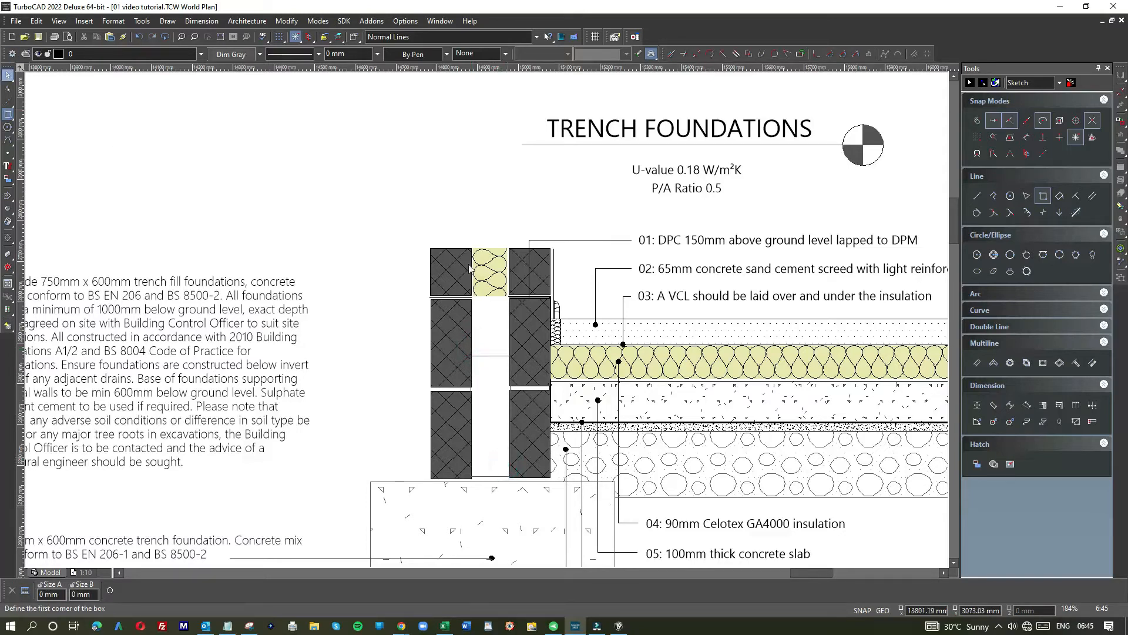
pyautogui.press('Escape')
pyautogui.click(490, 356)
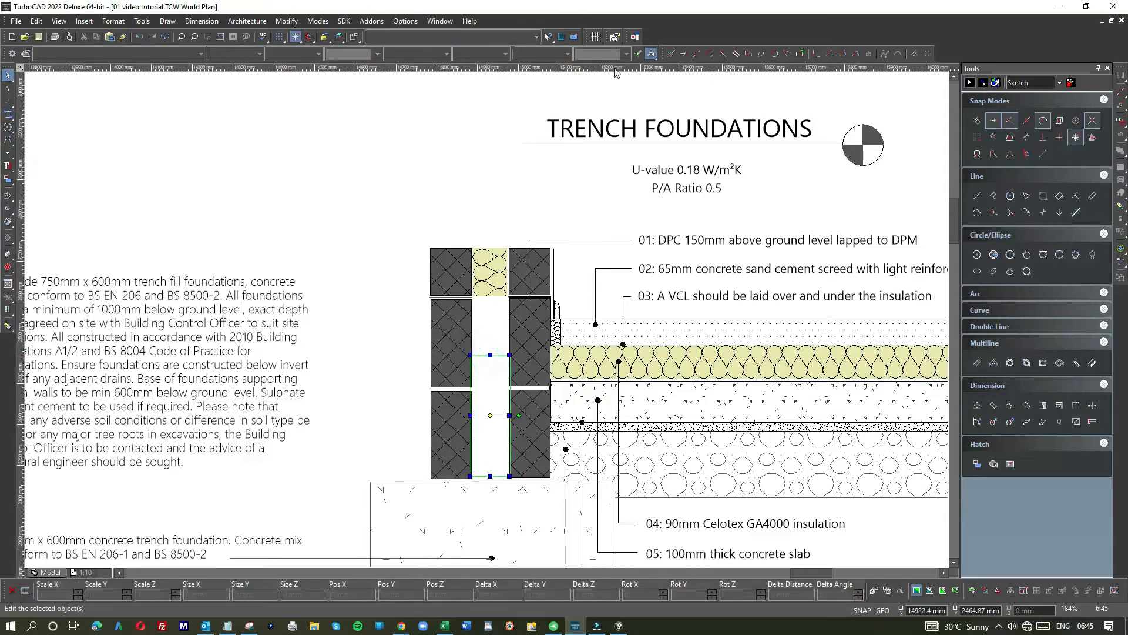
# - Give the selected cavity rectangle a Solid fill
pyautogui.click(651, 54)
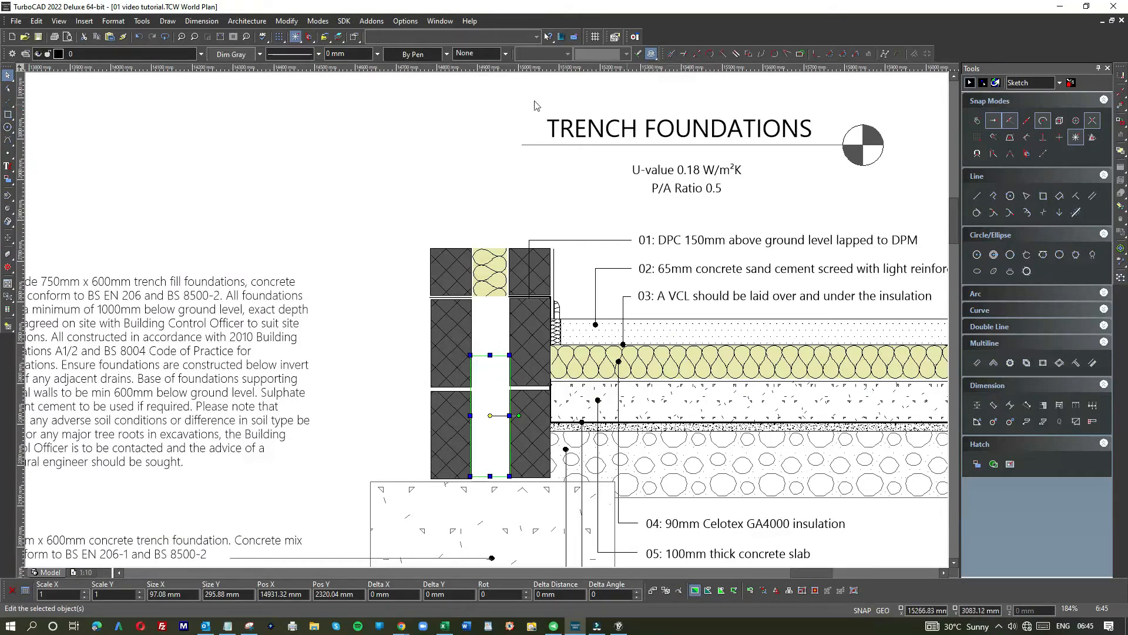
pyautogui.click(488, 53)
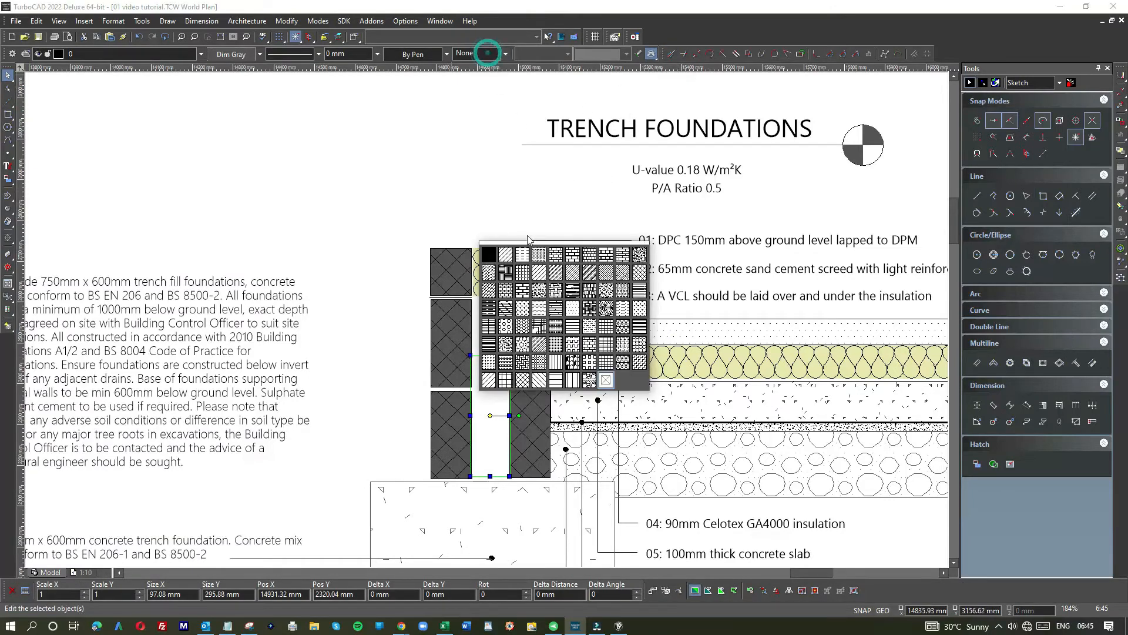
pyautogui.click(489, 254)
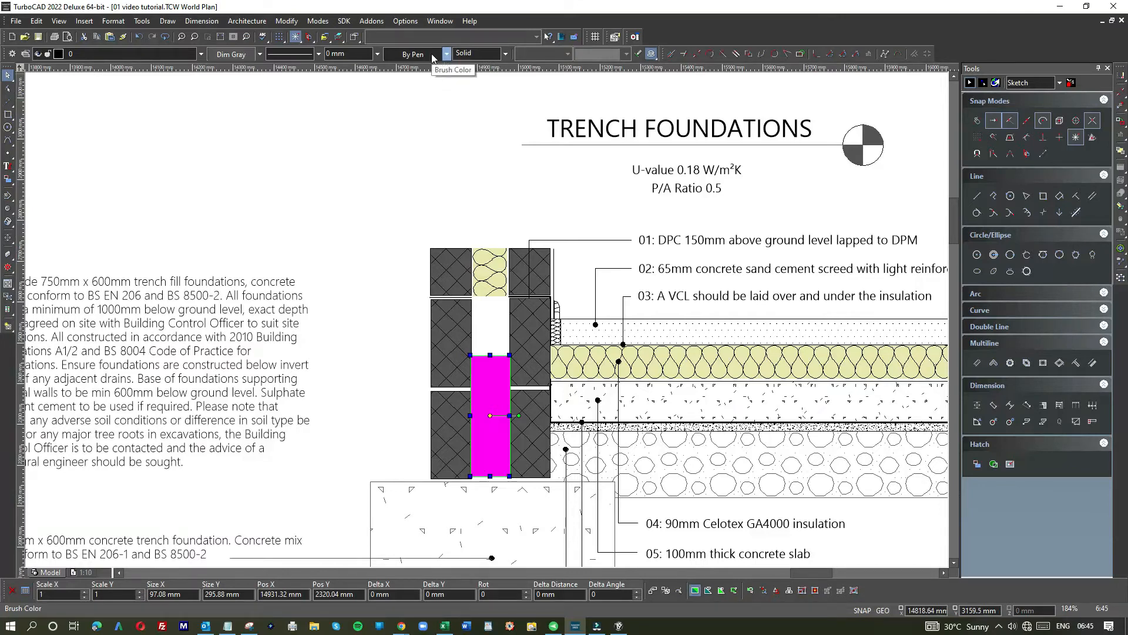
pyautogui.click(479, 143)
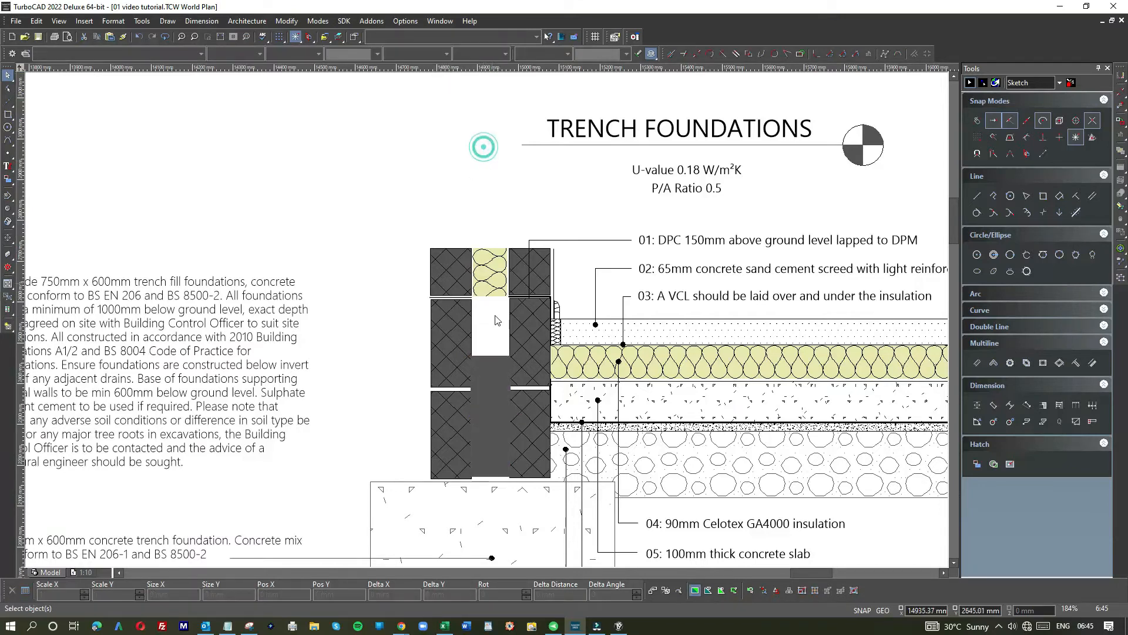
# - Change the cavity rectangle's fill to the CONCRETE_2 pattern with a scale of 20
pyautogui.click(494, 364)
pyautogui.click(464, 54)
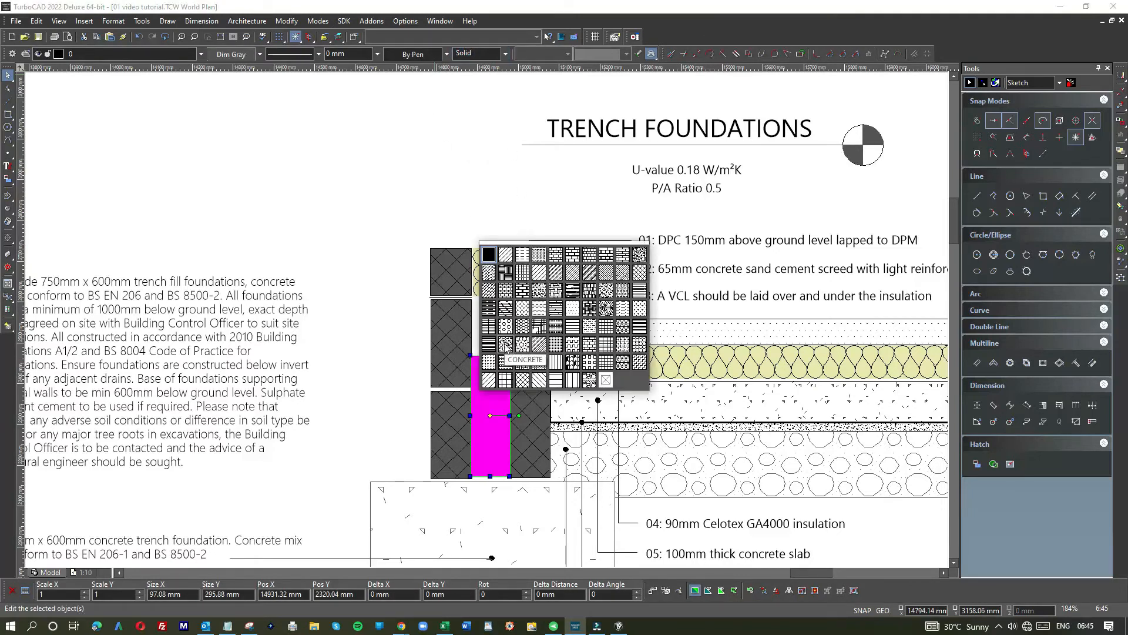
pyautogui.click(541, 291)
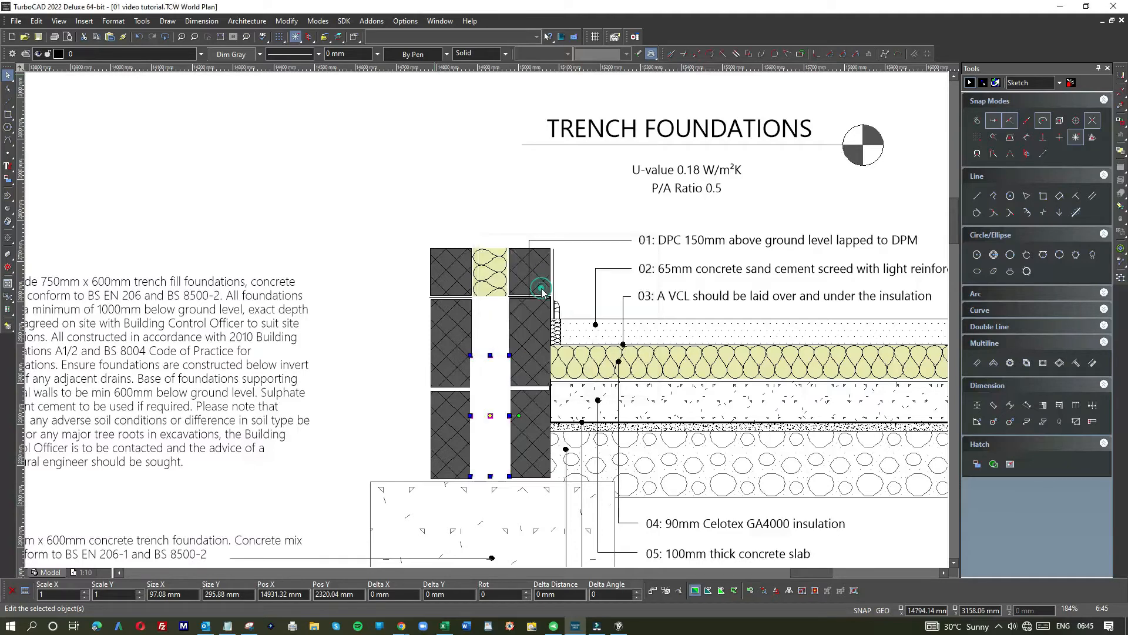
pyautogui.doubleClick(500, 380)
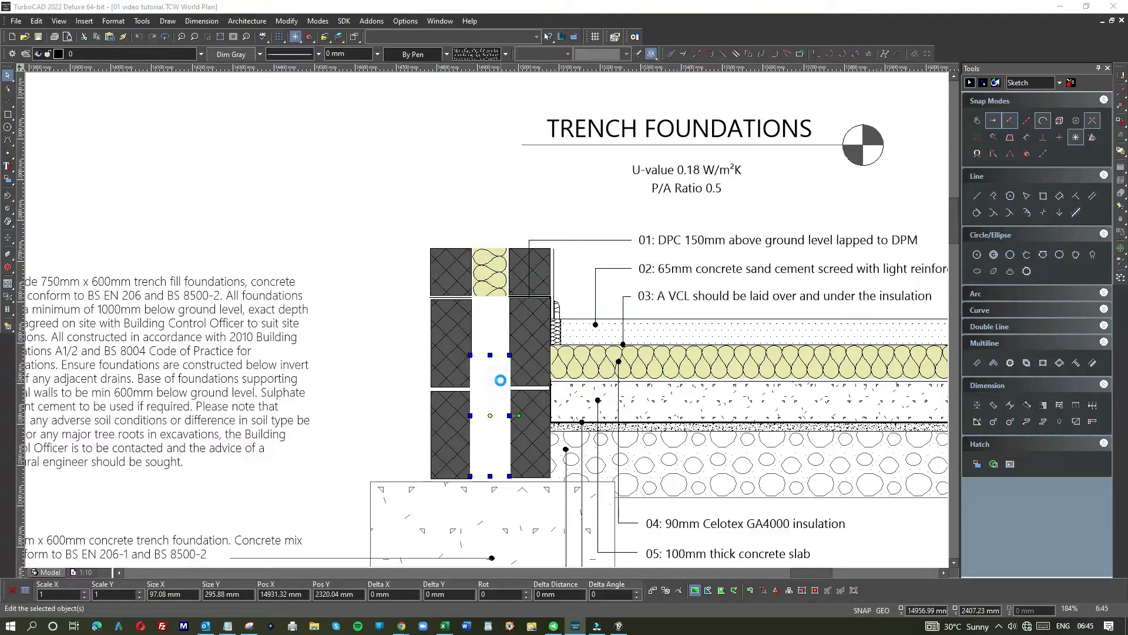
pyautogui.click(438, 230)
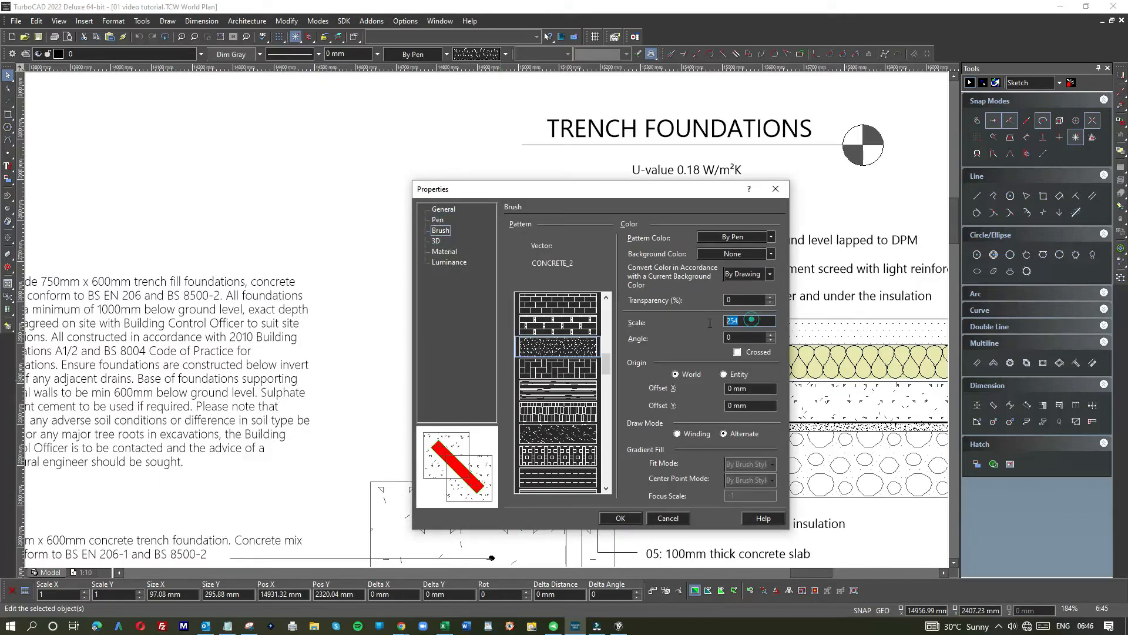
pyautogui.write('20')
pyautogui.click(621, 518)
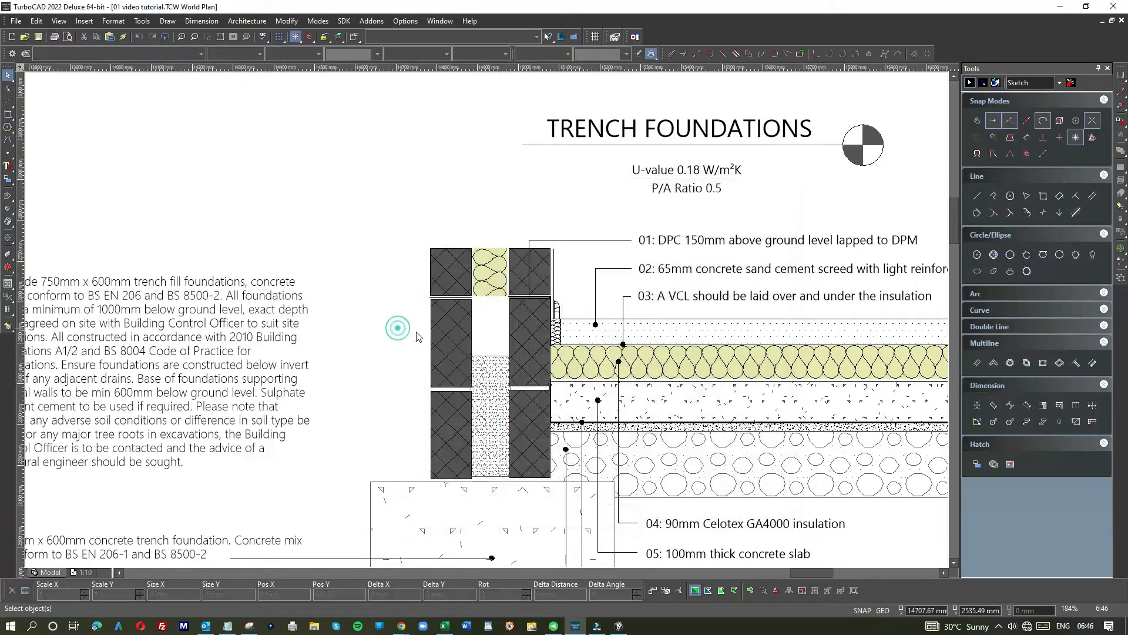
# - Blank the cavity fill's outline line pattern and stretch its upper edge upward to a total height of about 336 mm
pyautogui.click(485, 359)
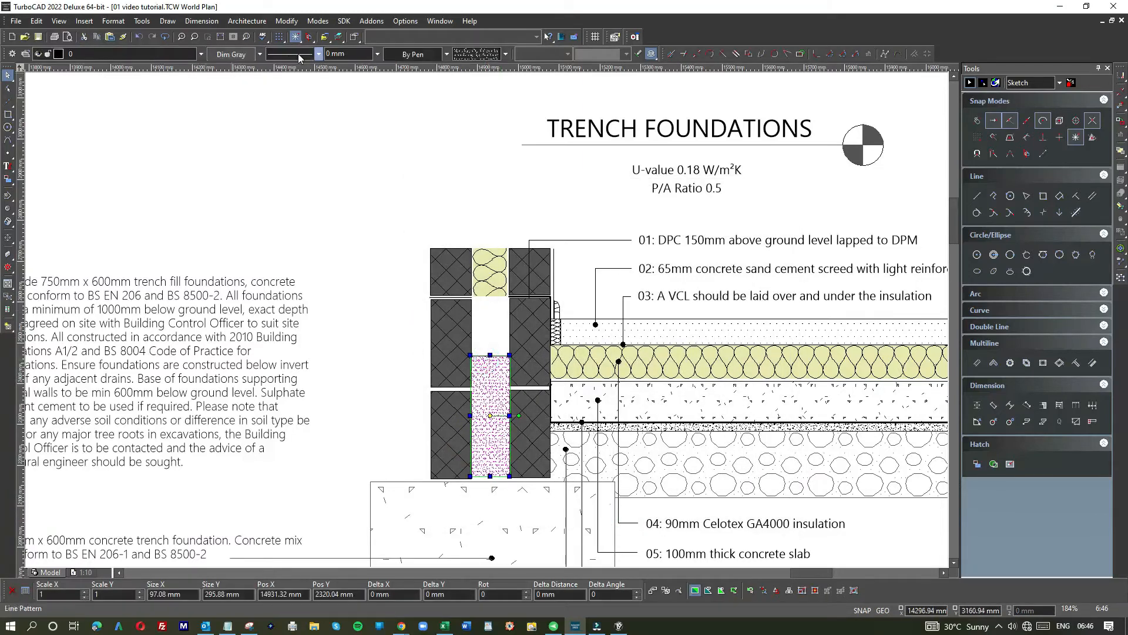
pyautogui.click(298, 54)
pyautogui.click(299, 172)
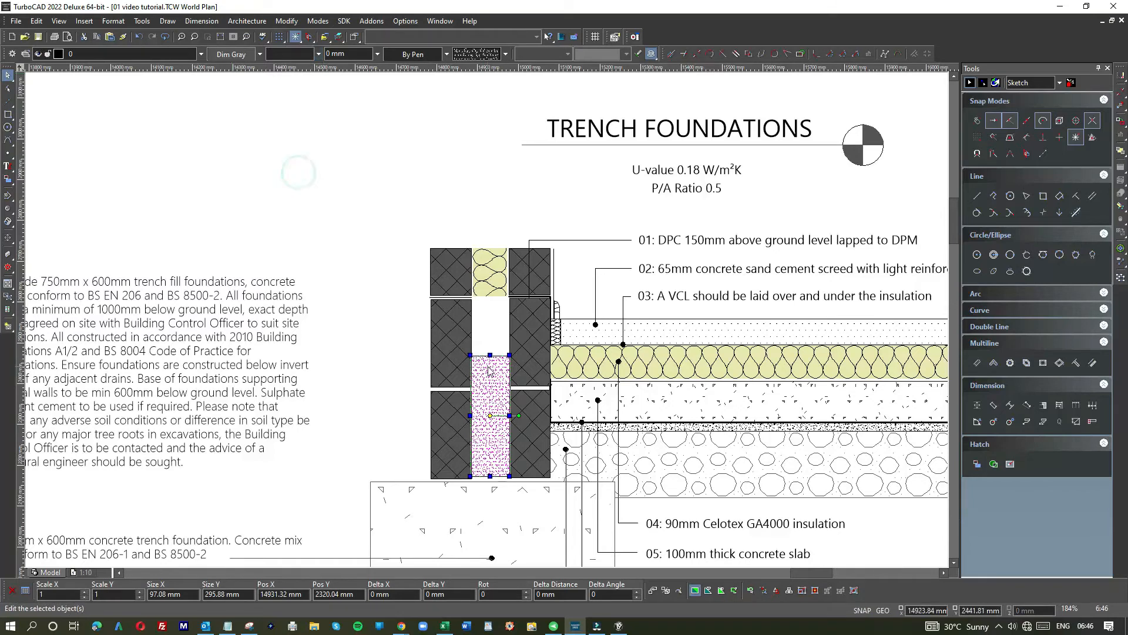
pyautogui.moveTo(490, 355); pyautogui.dragTo(494, 340)
pyautogui.click(389, 235)
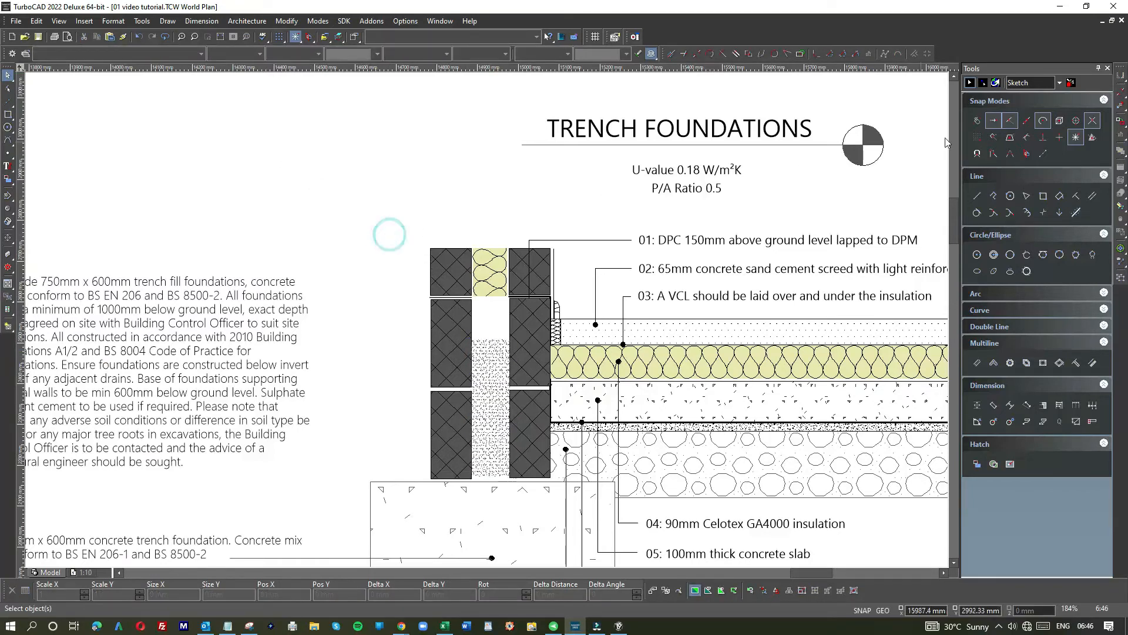
# - Draw a sloping line about 112 mm long at about 35° across the upper part of the cavity fill, between the two block faces
pyautogui.click(977, 195)
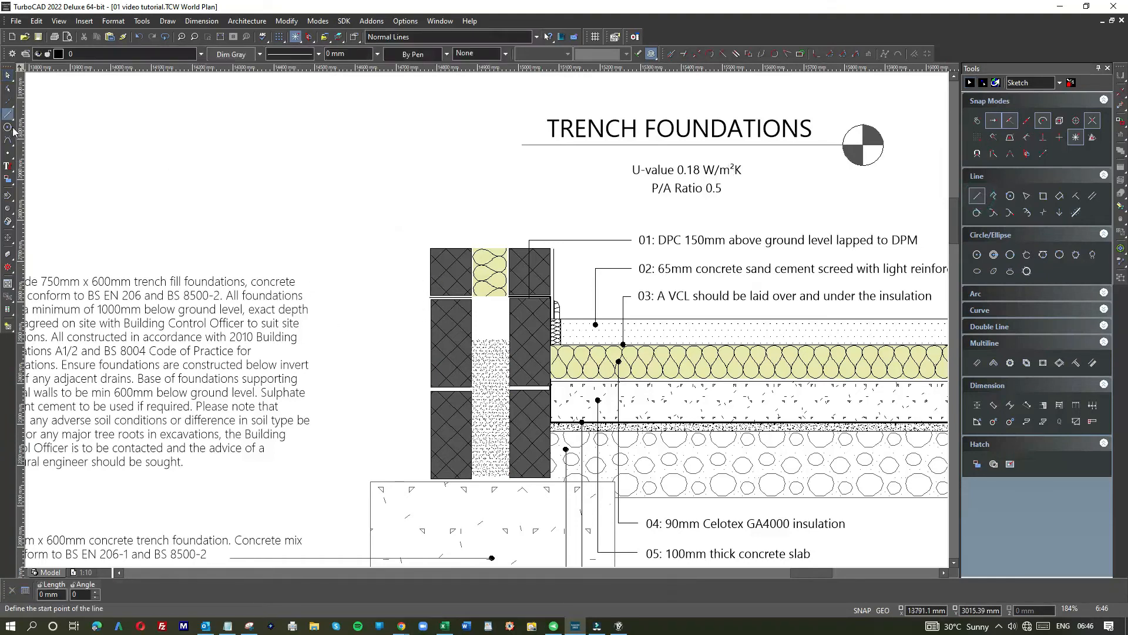
pyautogui.click(1076, 137)
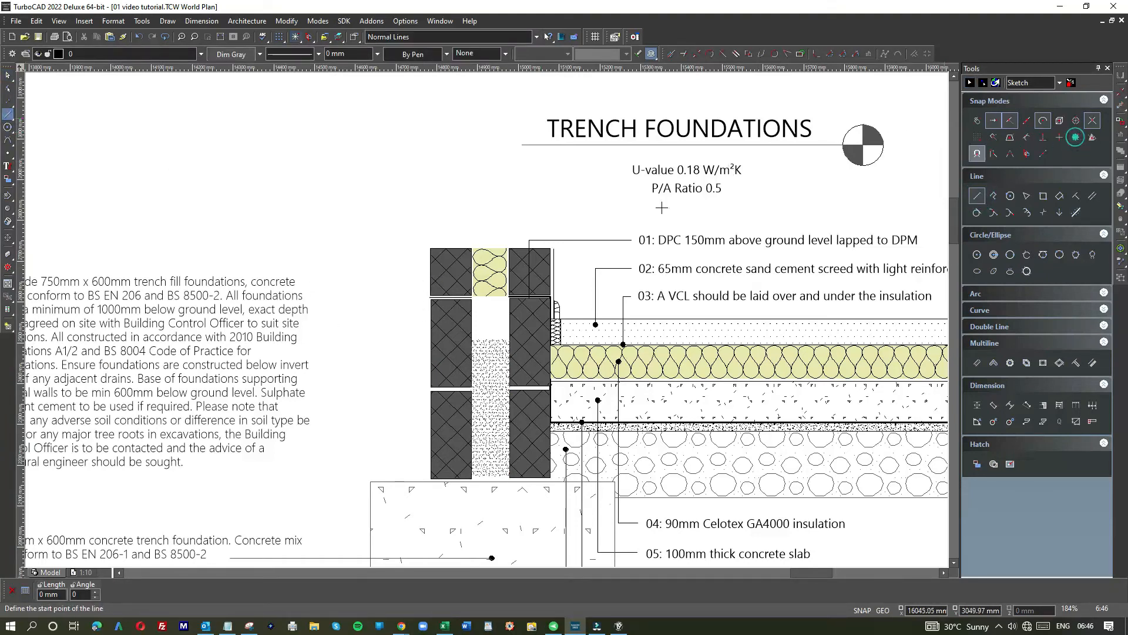
pyautogui.click(472, 364)
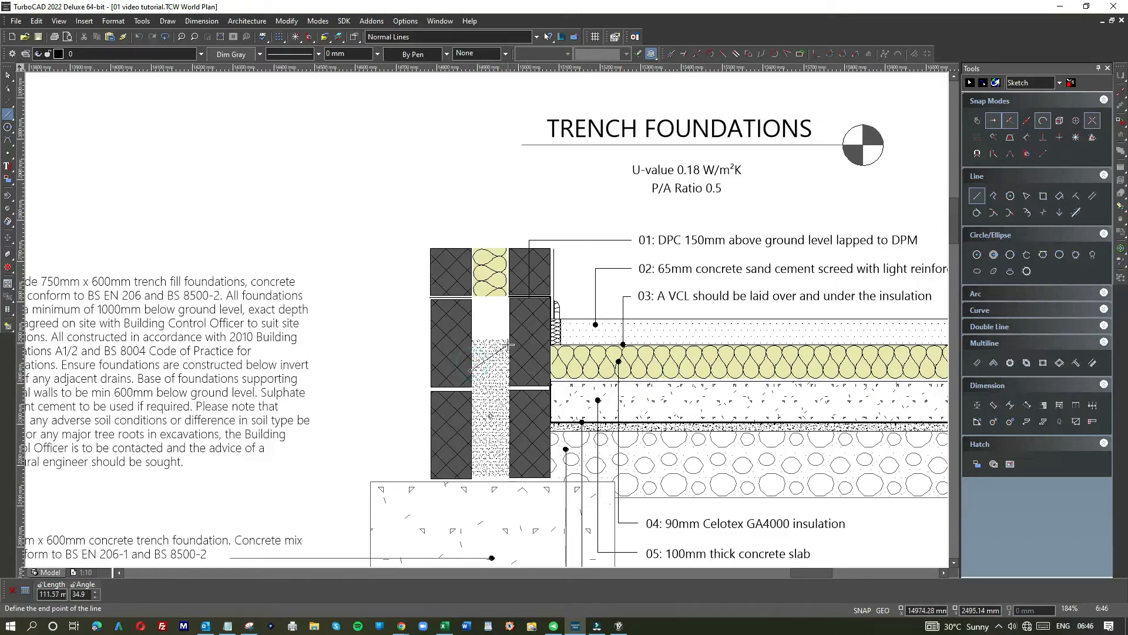
pyautogui.press('Escape')
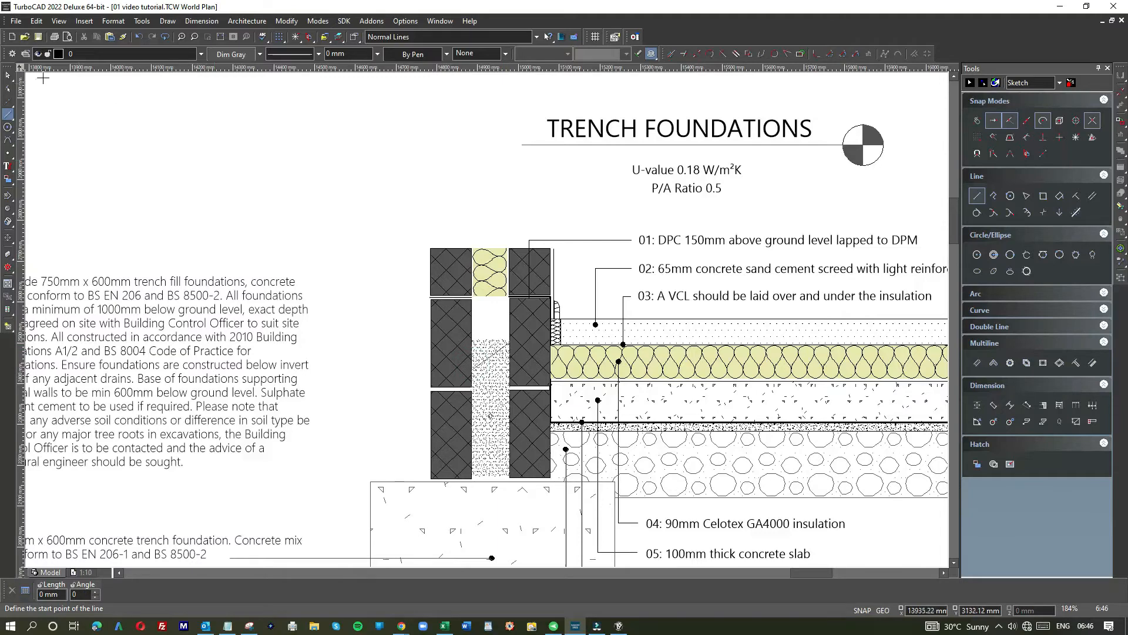
pyautogui.press('Escape')
pyautogui.scroll(6, 480, 365)
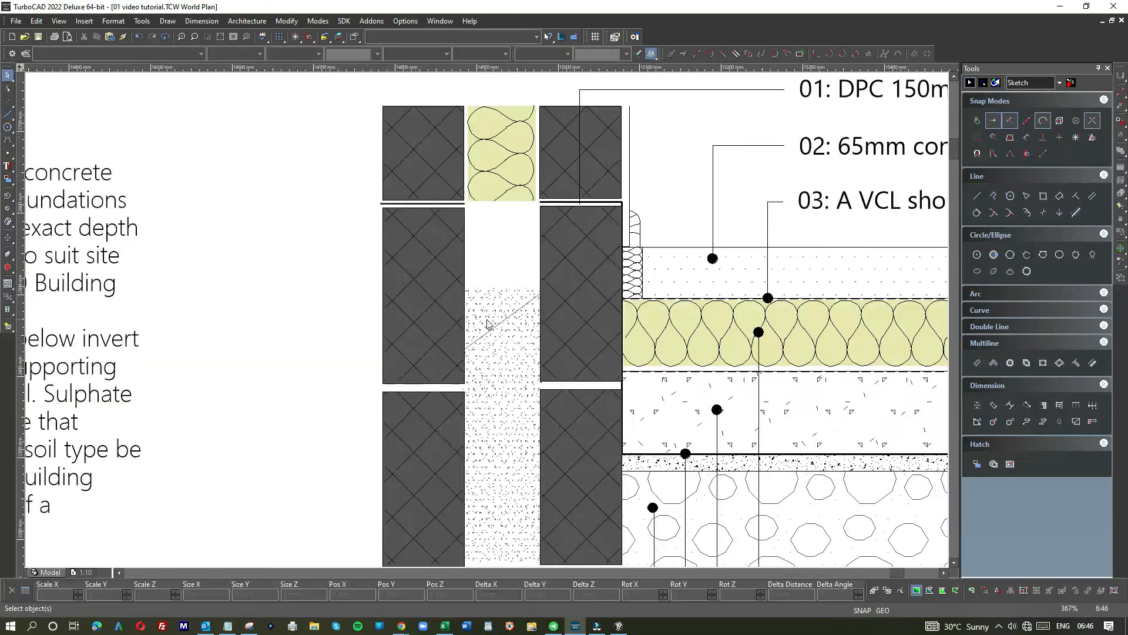
pyautogui.click(523, 325)
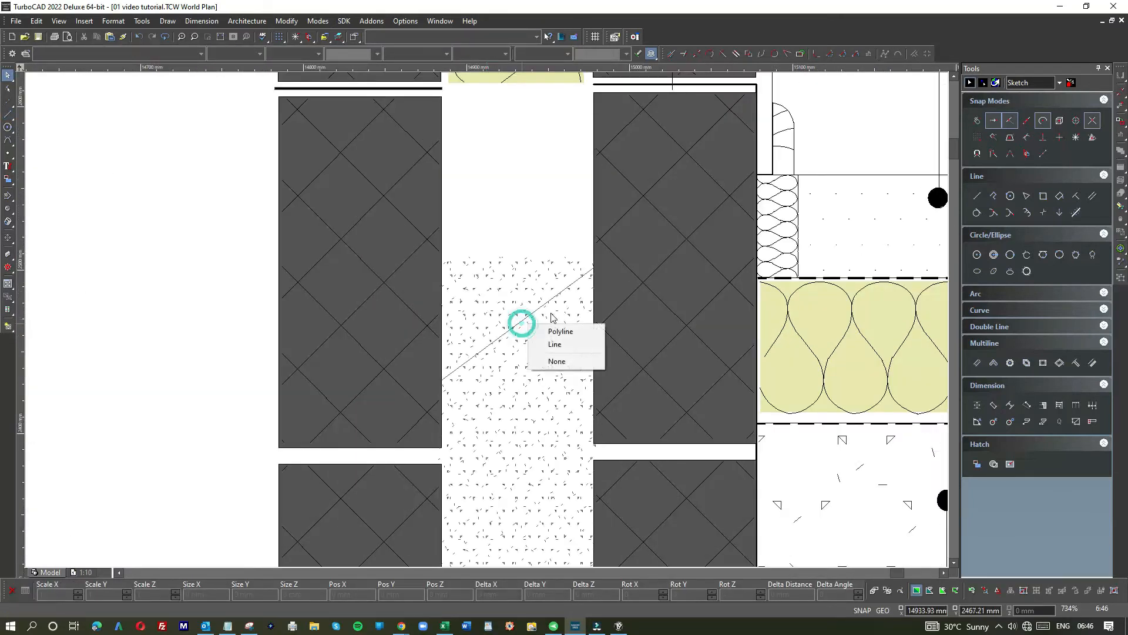
pyautogui.click(461, 230)
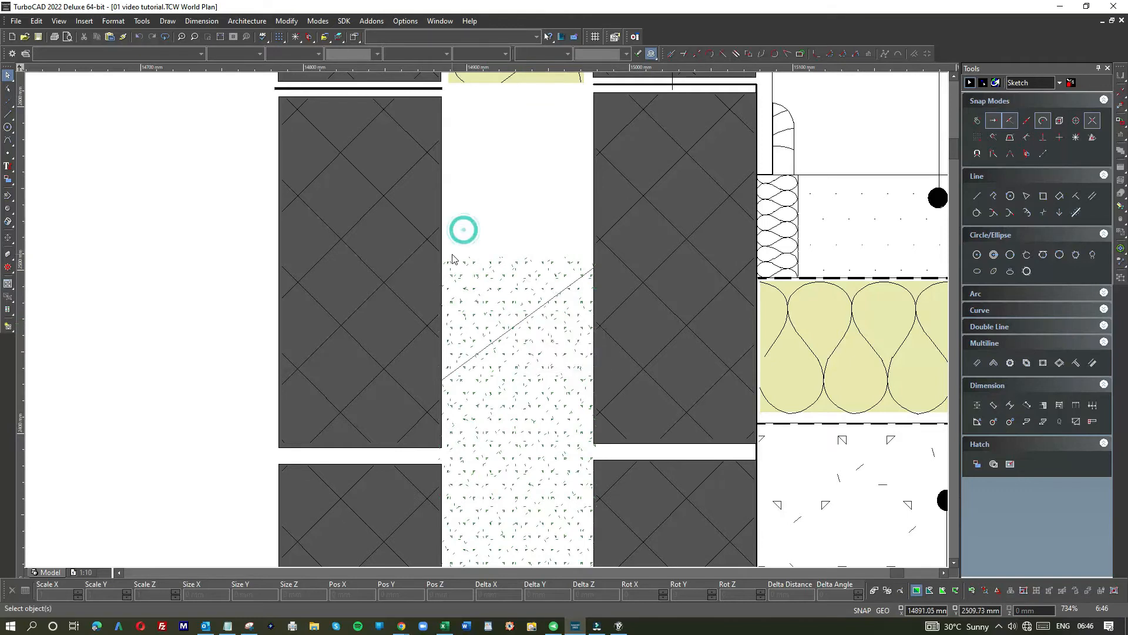
pyautogui.click(452, 255)
pyautogui.click(594, 271)
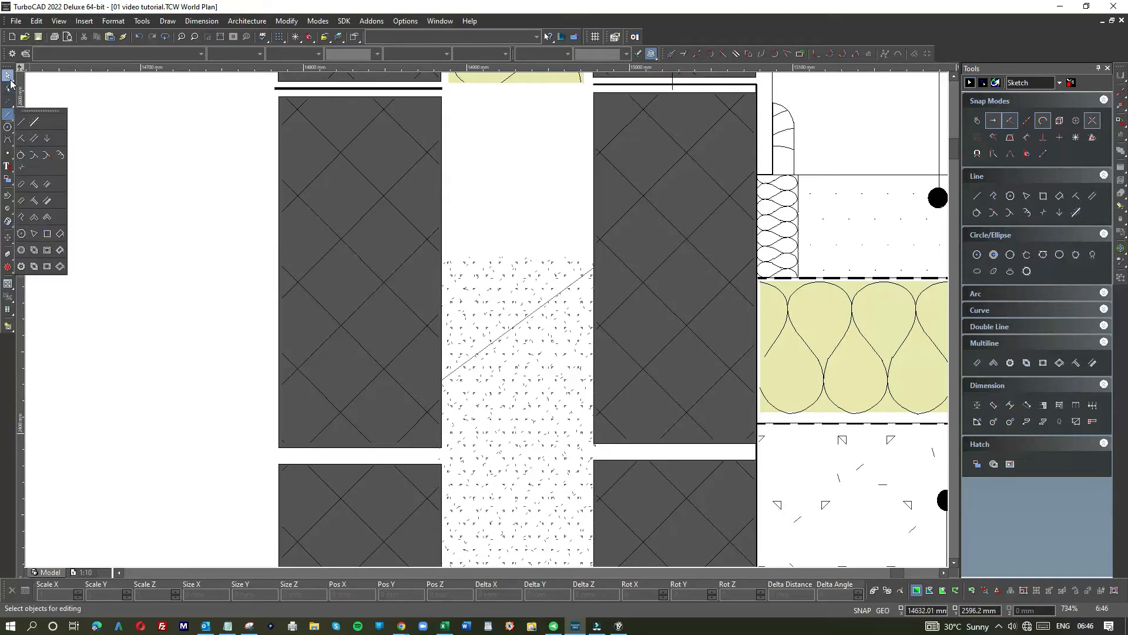
# - Pull both side edges of the concrete cavity fill in to the block faces, narrowing it to about 93 mm
pyautogui.click(494, 269)
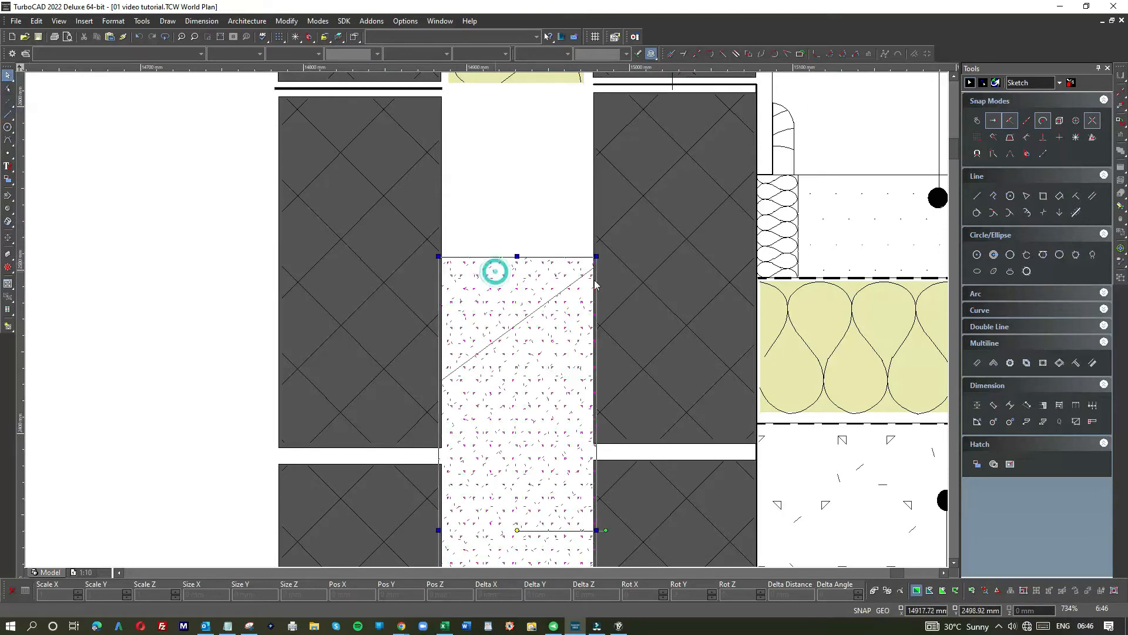
pyautogui.click(438, 530)
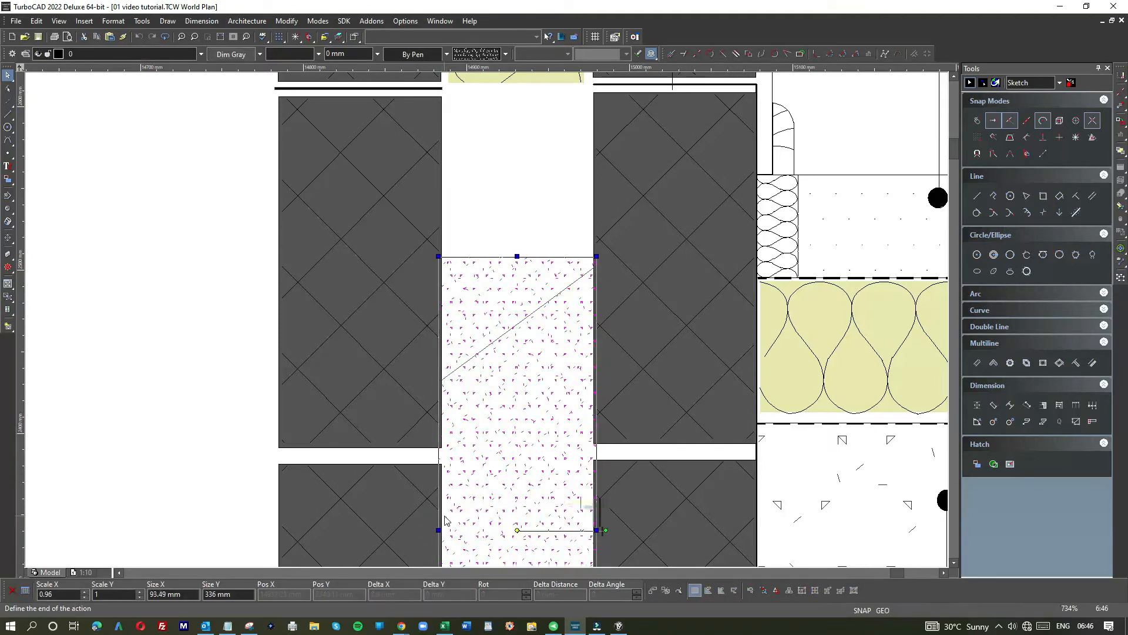
pyautogui.press('Escape')
pyautogui.click(440, 530)
pyautogui.press('Escape')
pyautogui.press('Escape')
pyautogui.click(438, 531)
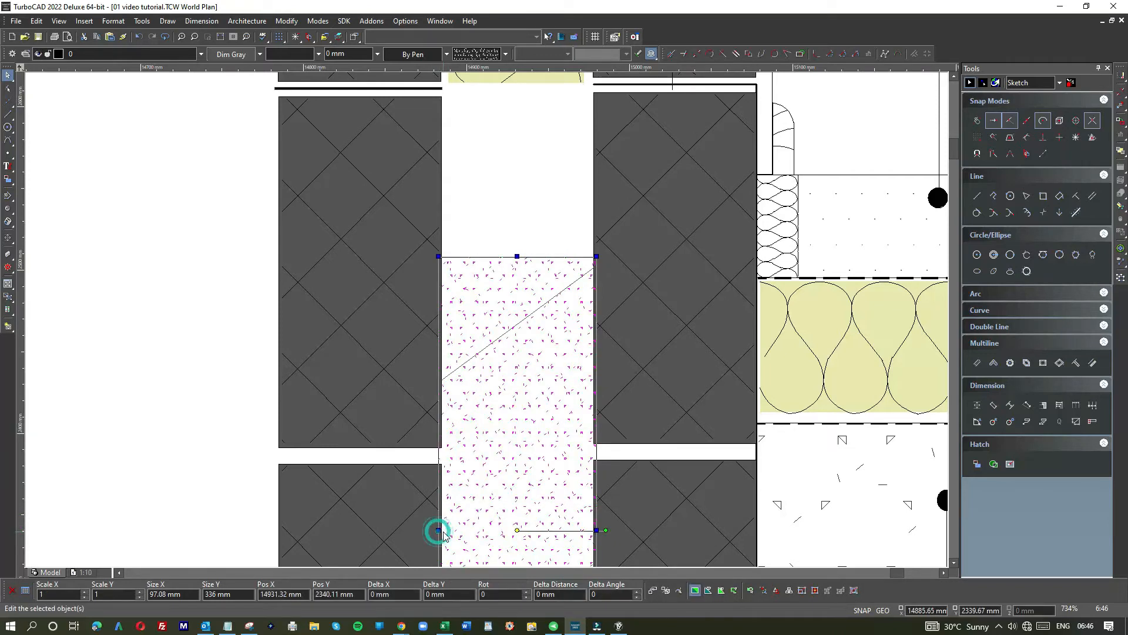
pyautogui.click(442, 532)
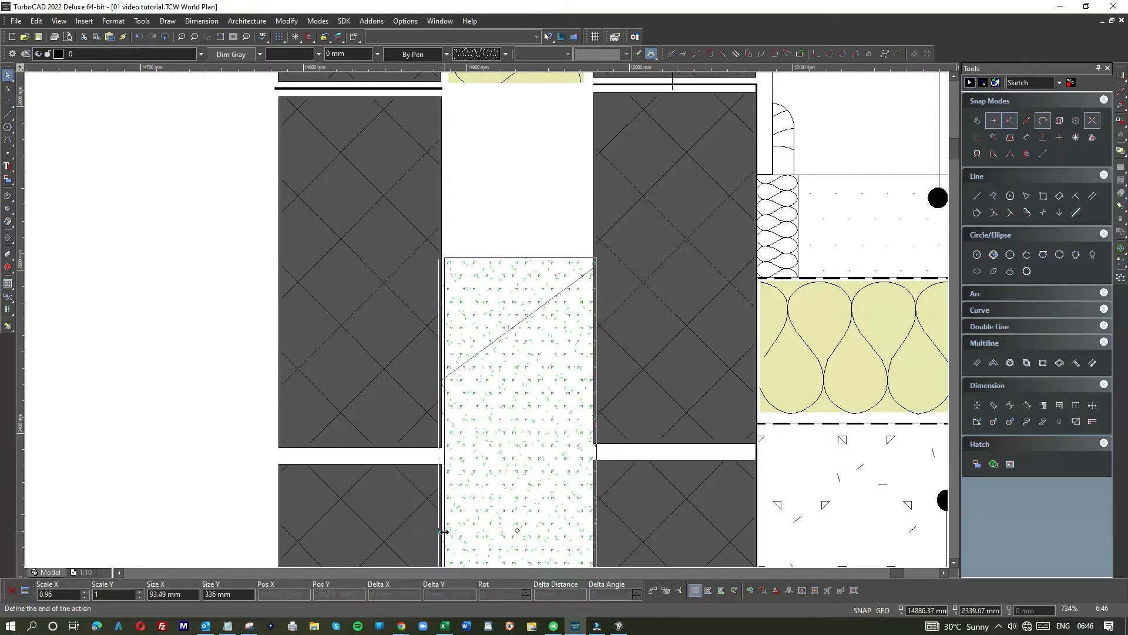
pyautogui.click(444, 531)
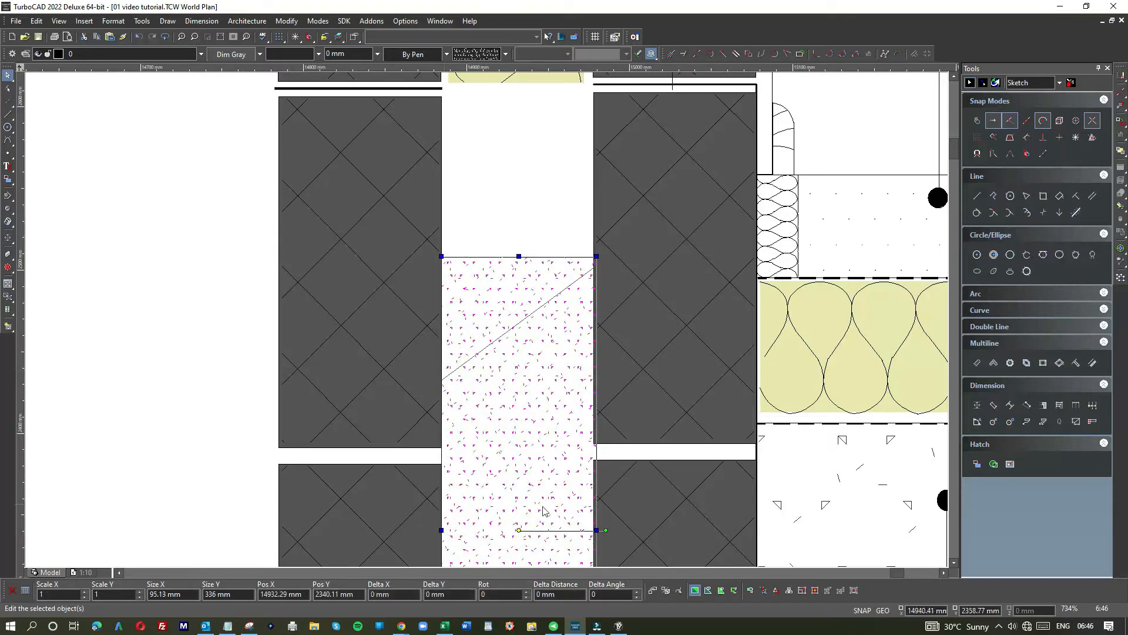
pyautogui.click(596, 530)
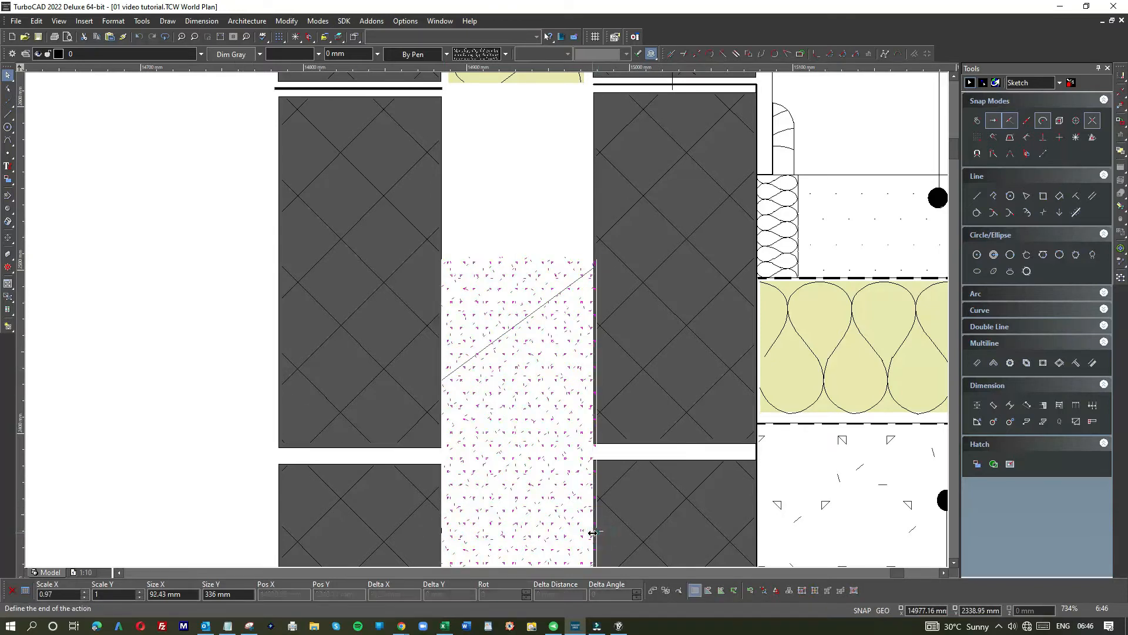
pyautogui.click(593, 531)
pyautogui.click(197, 320)
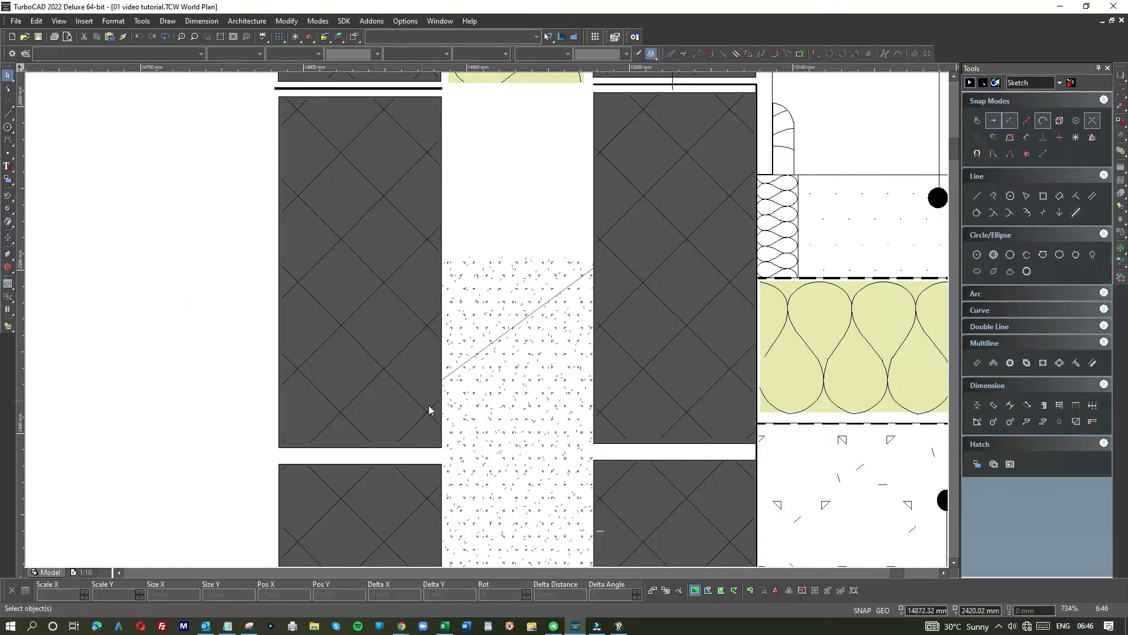
# - Explode the concrete cavity fill into separate hatch marks
pyautogui.click(511, 399)
pyautogui.click(1121, 279)
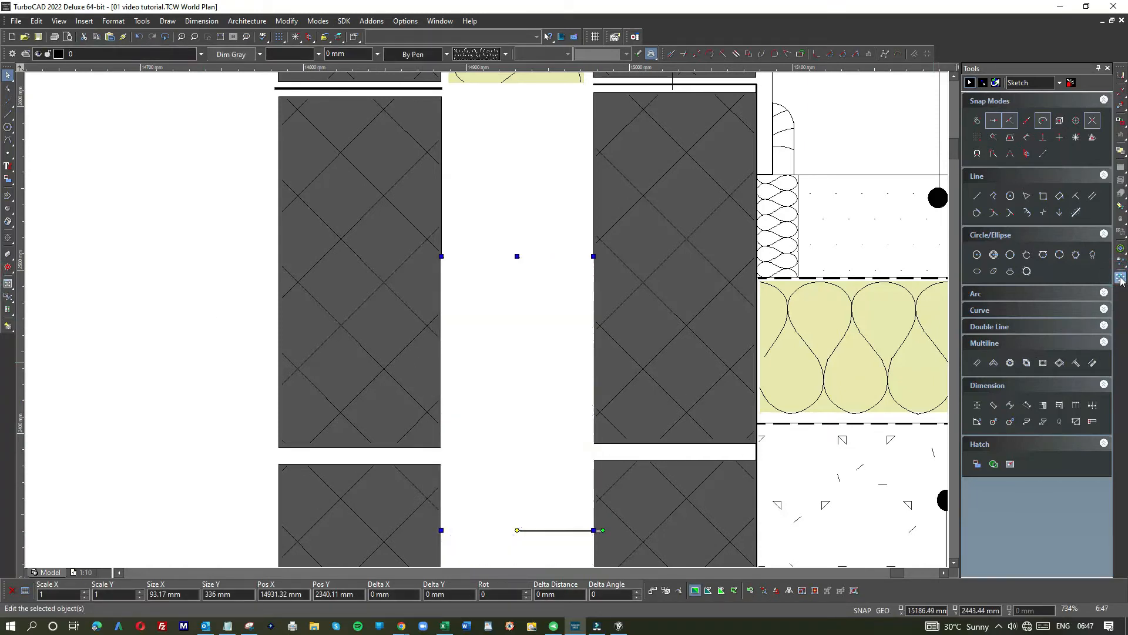
pyautogui.click(1121, 278)
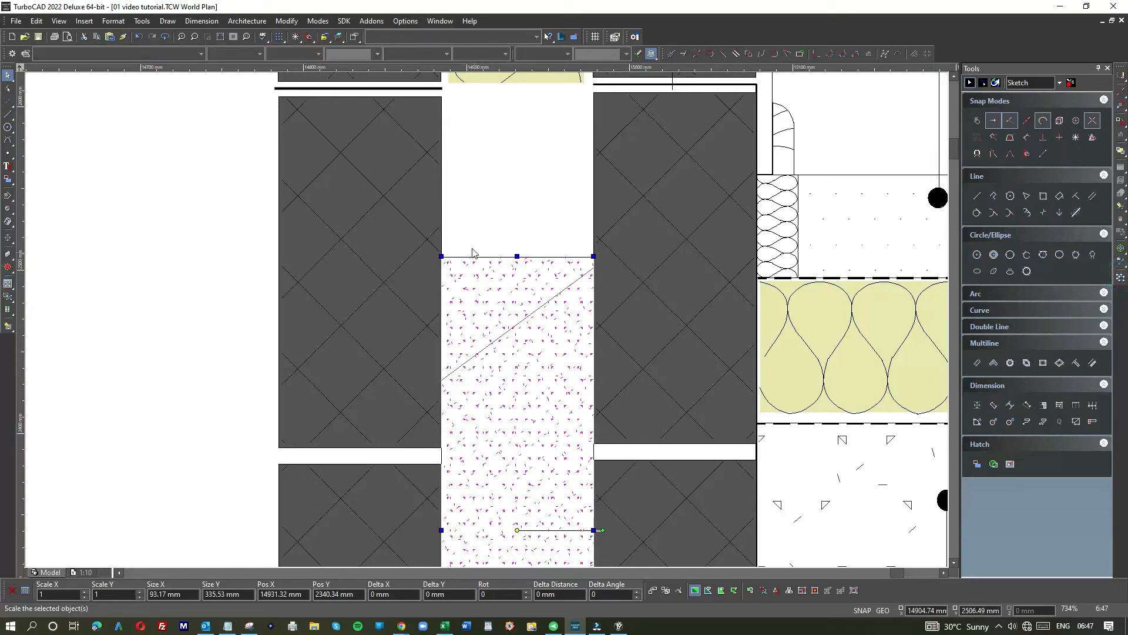
# - Delete the hatch marks along the upper edge of the cavity fill, above the sloping line
pyautogui.click(469, 247)
pyautogui.moveTo(440, 256); pyautogui.dragTo(596, 268)
pyautogui.press('Delete')
pyautogui.moveTo(435, 262); pyautogui.dragTo(582, 278)
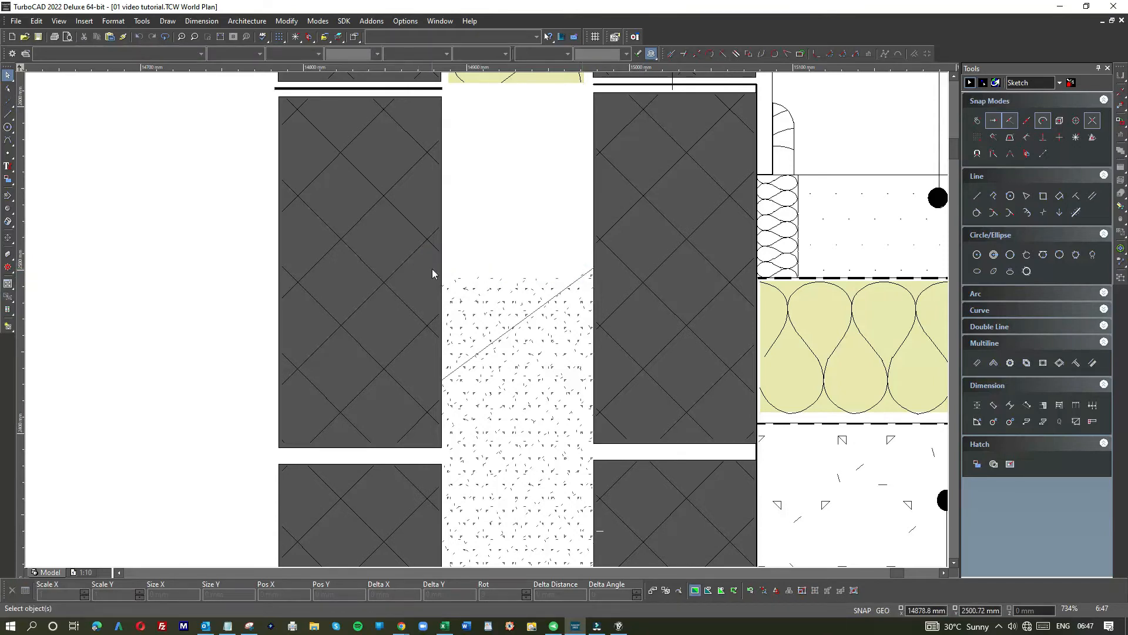
# - Delete the hatch marks above the sloping line in the wall cavity, leaving the lean-mix fill below it
pyautogui.moveTo(432, 269); pyautogui.dragTo(583, 284)
pyautogui.press('Delete')
pyautogui.moveTo(433, 277); pyautogui.dragTo(565, 300)
pyautogui.press('Delete')
pyautogui.moveTo(435, 287)
pyautogui.mouseDown()
pyautogui.moveTo(516, 299)
pyautogui.moveTo(556, 321)
pyautogui.mouseUp()
pyautogui.press('Delete')
pyautogui.moveTo(441, 300)
pyautogui.mouseDown()
pyautogui.moveTo(529, 323)
pyautogui.moveTo(440, 330)
pyautogui.moveTo(494, 334)
pyautogui.moveTo(475, 357)
pyautogui.moveTo(441, 351)
pyautogui.moveTo(471, 365)
pyautogui.moveTo(436, 355)
pyautogui.moveTo(446, 365)
pyautogui.moveTo(466, 350)
pyautogui.mouseUp()
pyautogui.press('Delete')
pyautogui.press('Delete')
pyautogui.press('Delete')
pyautogui.press('Delete')
pyautogui.press('Delete')
pyautogui.press('Delete')
pyautogui.scroll(-2, 497, 302)
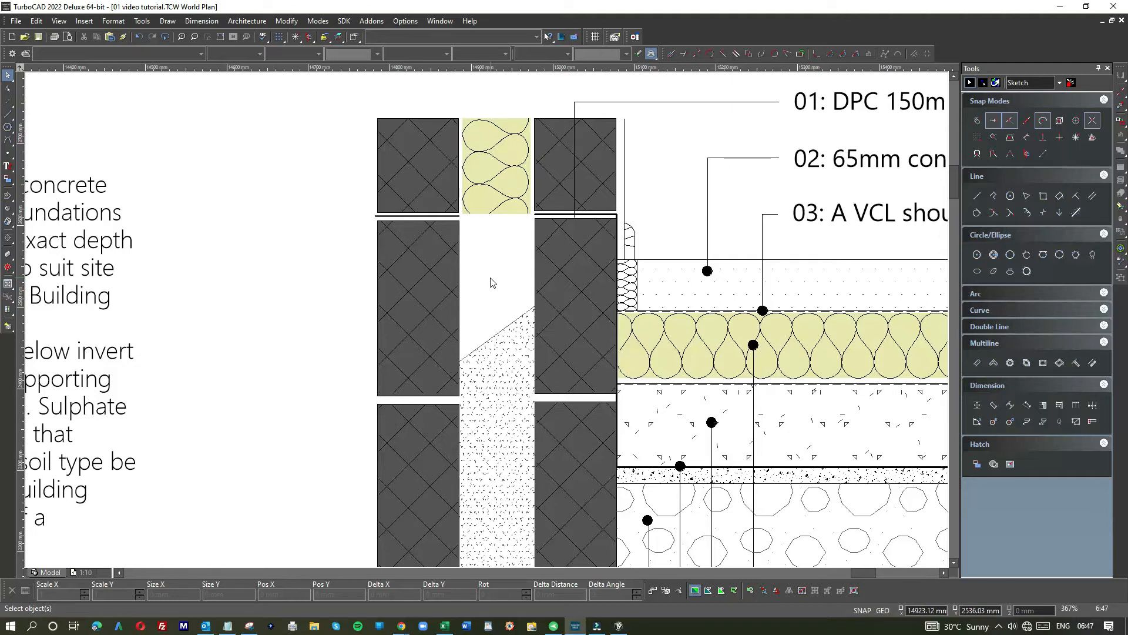
pyautogui.scroll(-2, 492, 283)
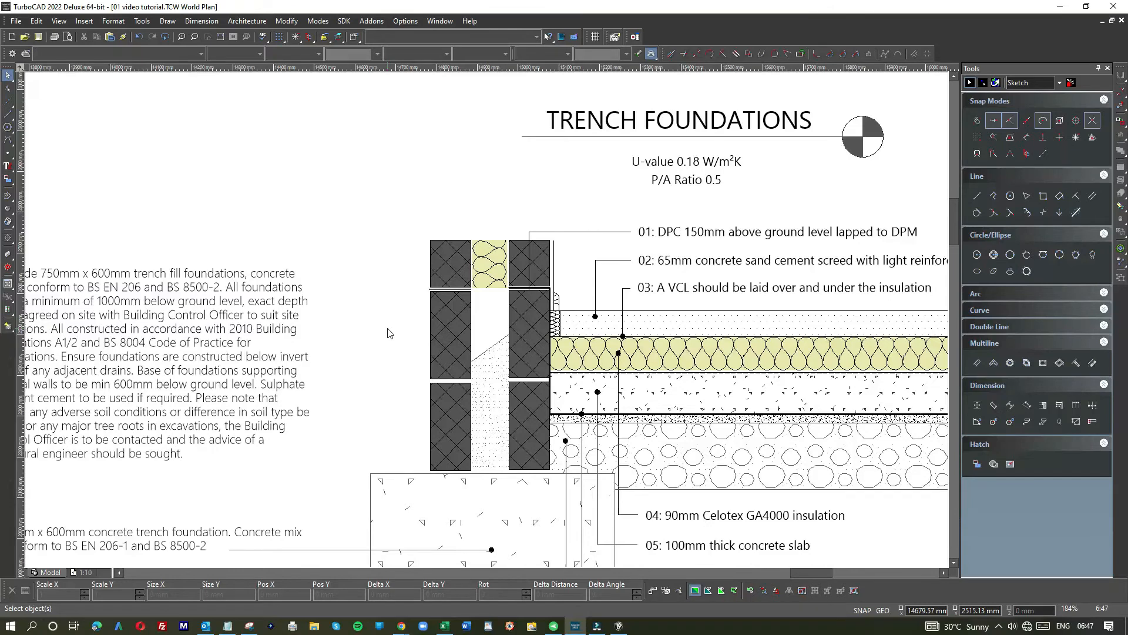
# - Move the trench fill foundation specification paragraph up into the sheet's upper-left corner
pyautogui.scroll(-1, 374, 335)
pyautogui.click(359, 328)
pyautogui.moveTo(399, 323); pyautogui.dragTo(389, 175)
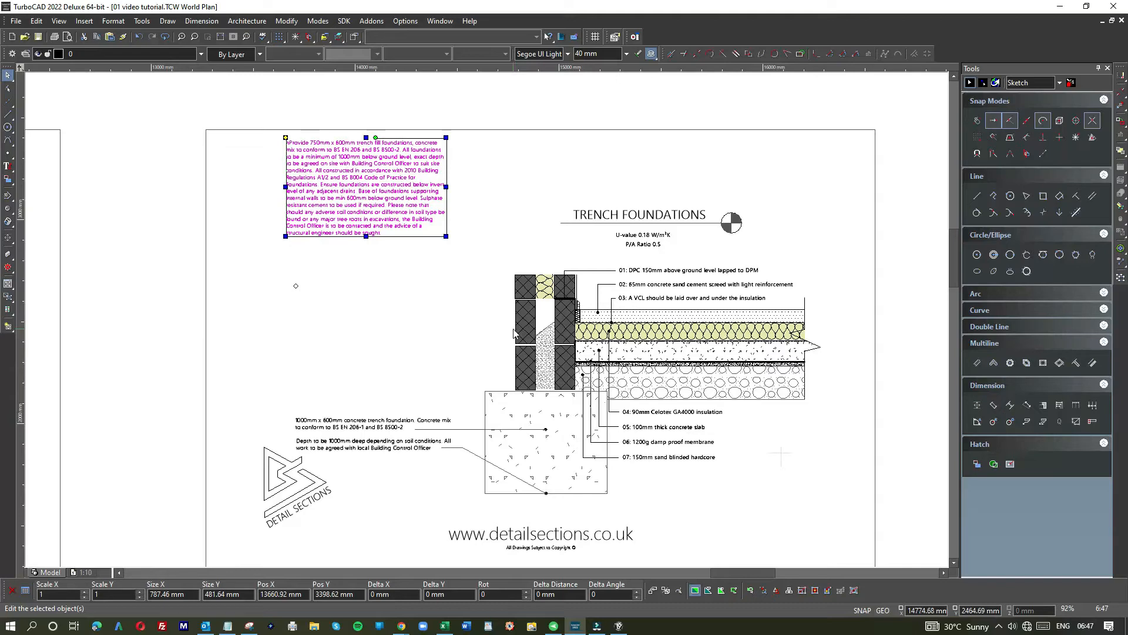
pyautogui.scroll(10, 513, 303)
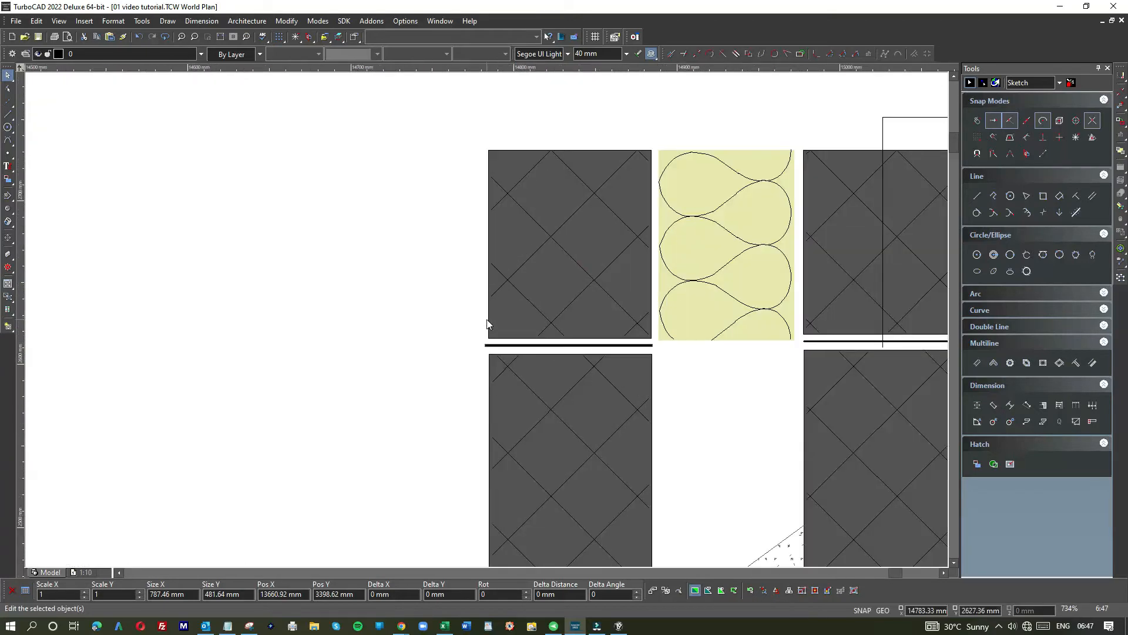
pyautogui.scroll(-10, 487, 323)
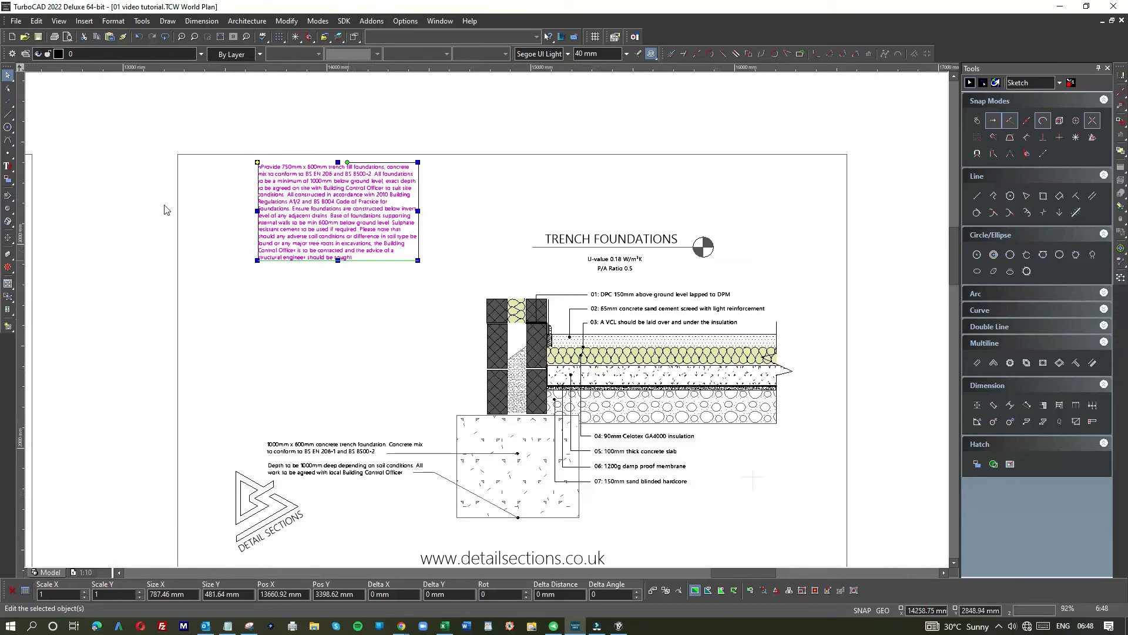
pyautogui.click(8, 166)
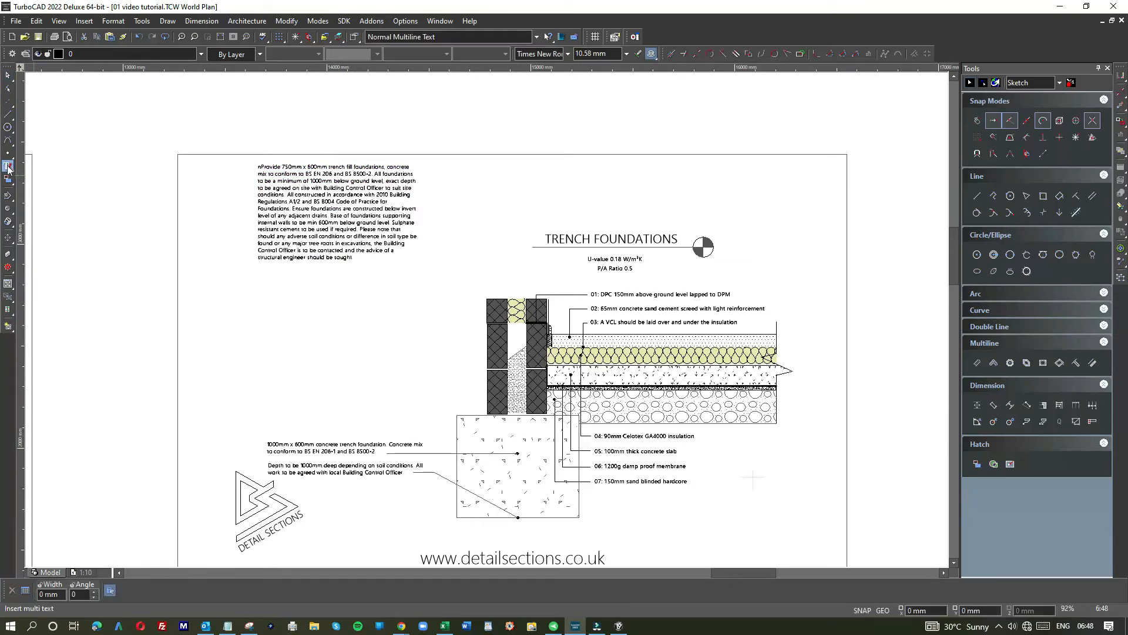
pyautogui.moveTo(8, 167); pyautogui.dragTo(23, 176)
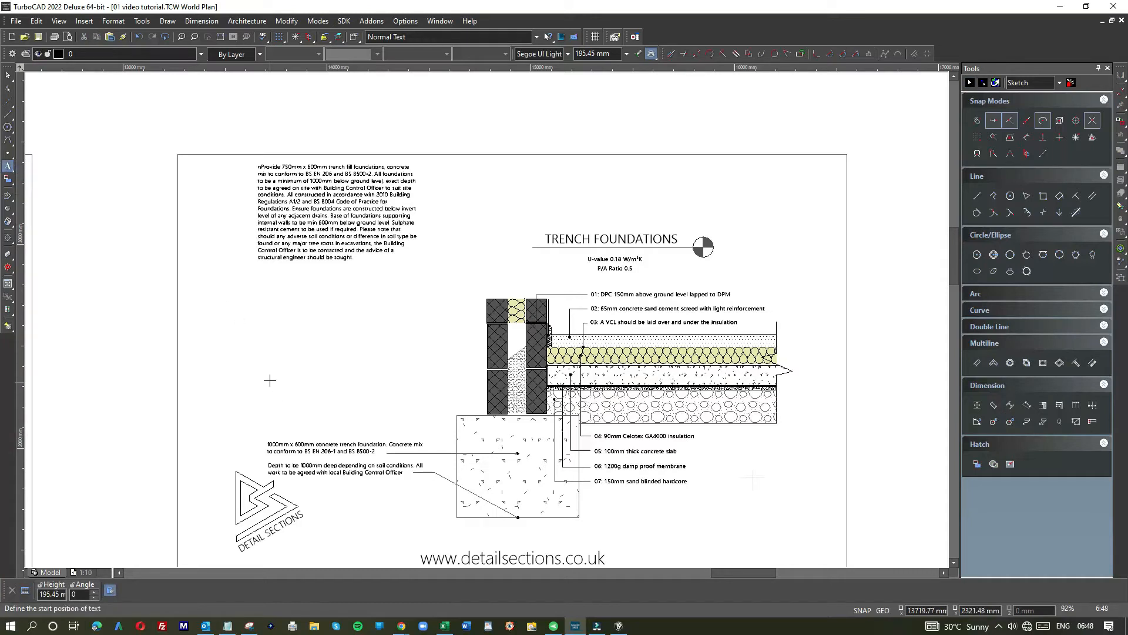
pyautogui.click(279, 306)
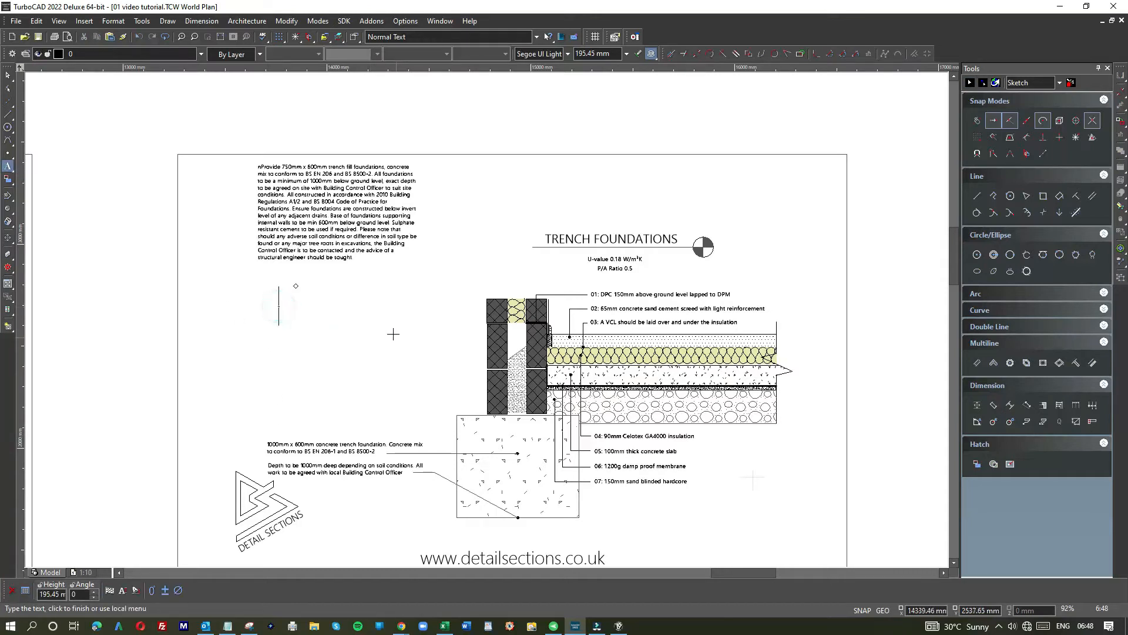
pyautogui.write('DFDFDDFDF')
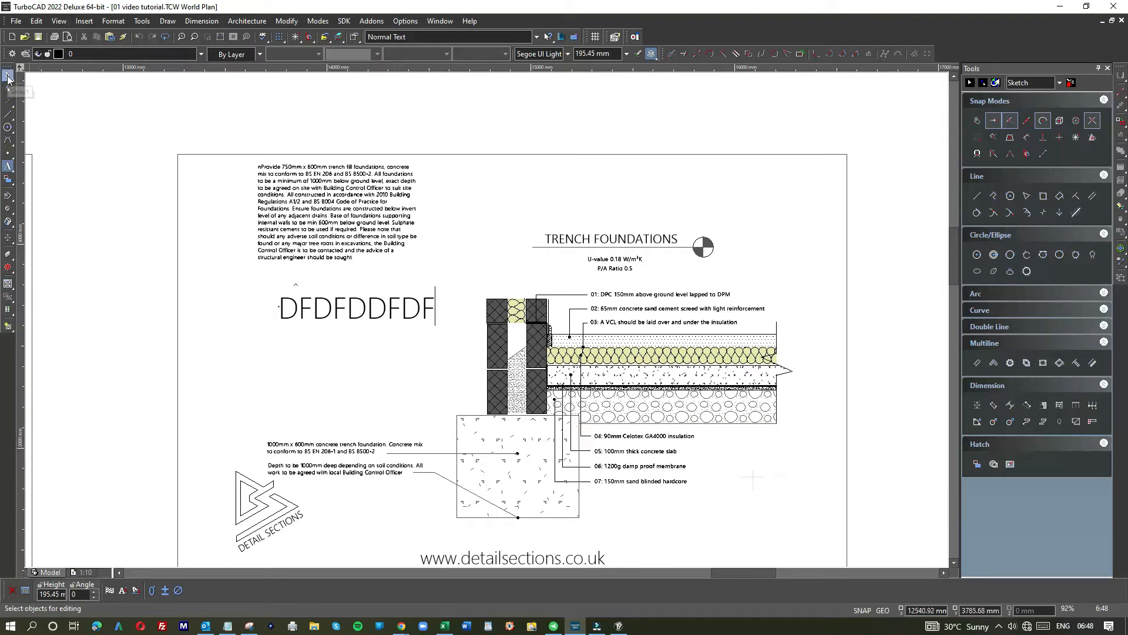
pyautogui.click(360, 318)
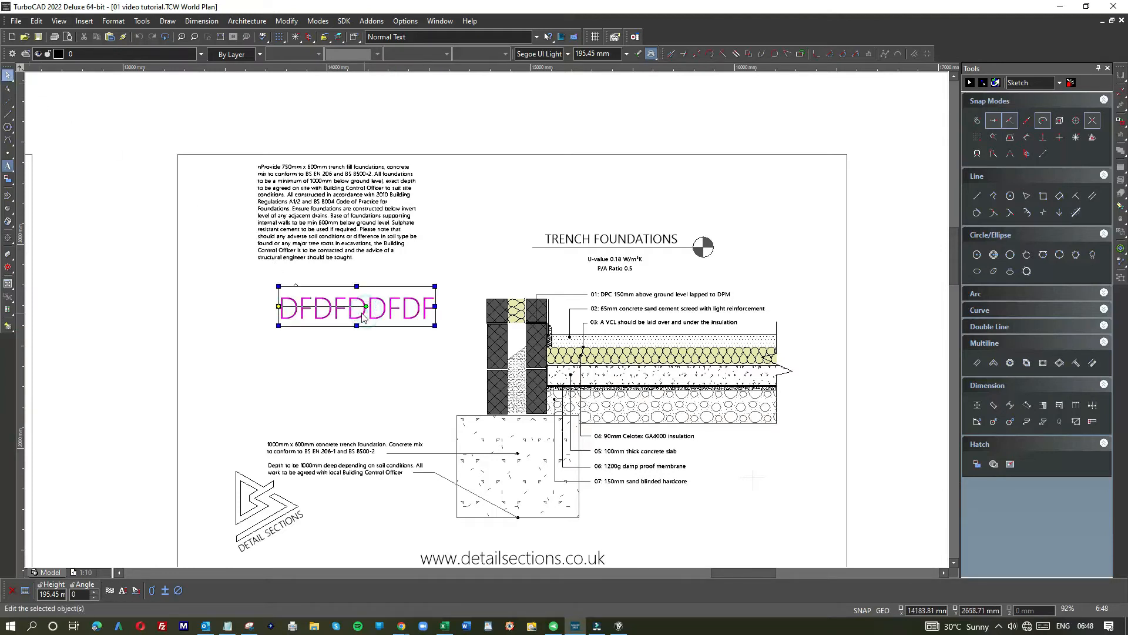
pyautogui.press('Delete')
# - Copy the "07: 150mm sand blinded hardcore" label and place the copy in the blank area left of the wall
pyautogui.click(643, 483)
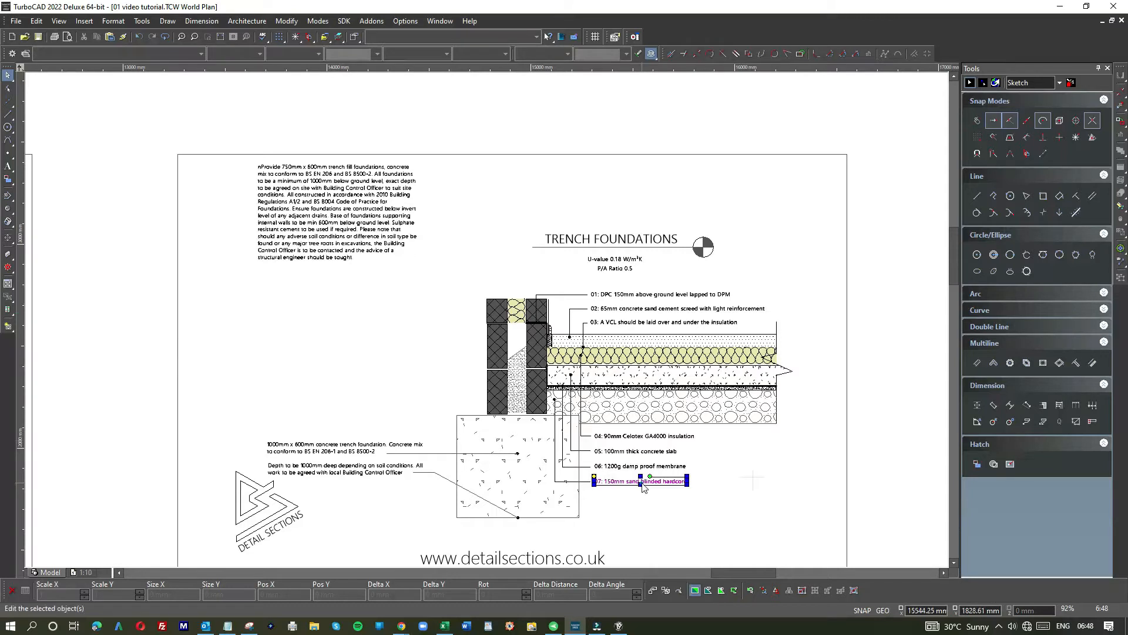
pyautogui.click(268, 312)
pyautogui.click(503, 326)
pyautogui.moveTo(503, 327); pyautogui.dragTo(287, 312)
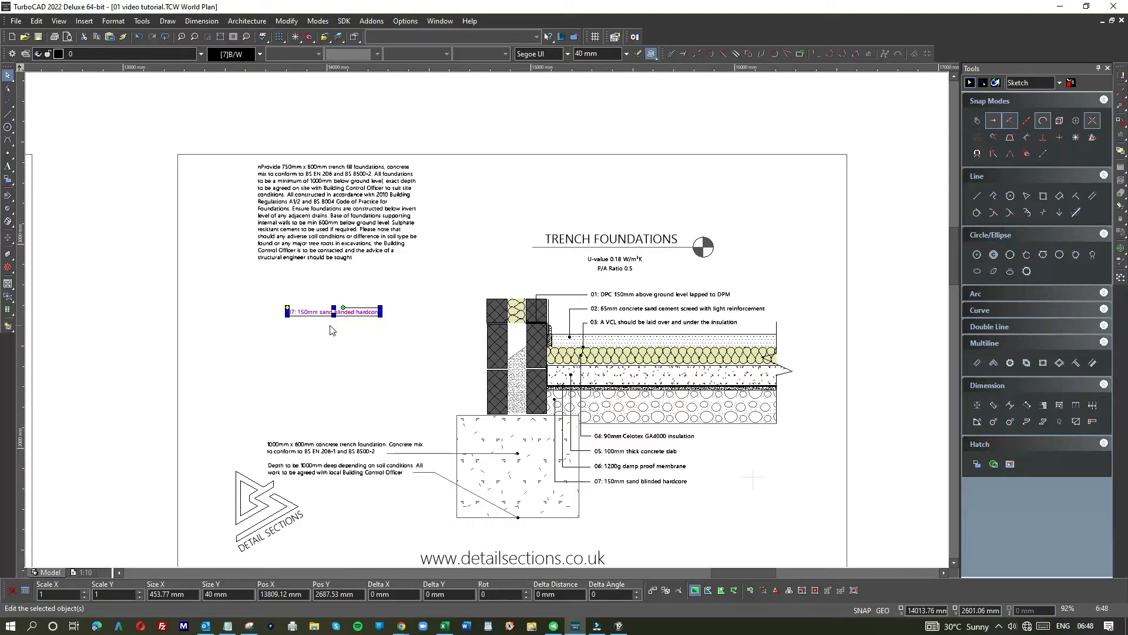
pyautogui.click(332, 330)
pyautogui.moveTo(332, 312); pyautogui.dragTo(334, 317)
pyautogui.click(318, 331)
# - Place a second copy of the hardcore label just below the first copy left of the wall
pyautogui.click(475, 328)
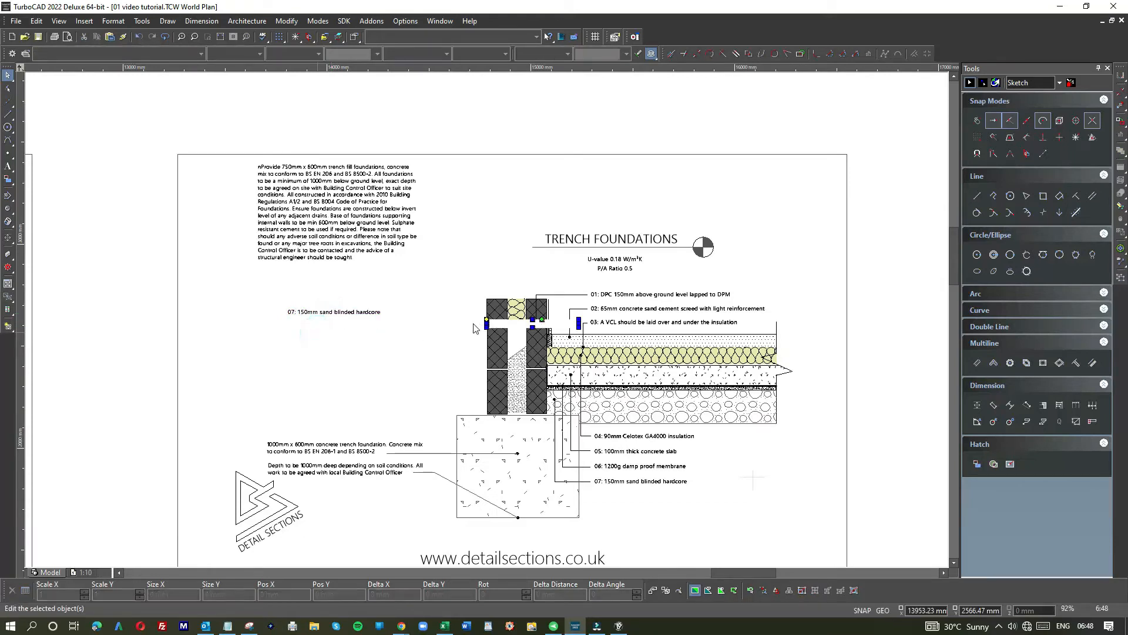
pyautogui.moveTo(486, 323); pyautogui.dragTo(295, 348)
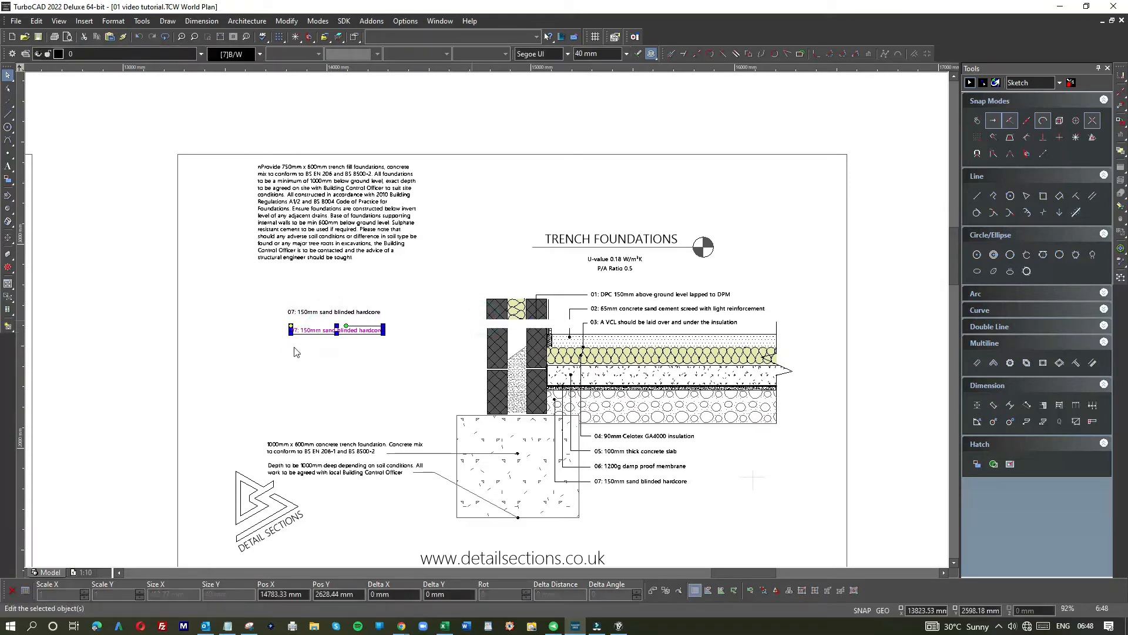
pyautogui.click(296, 346)
# - Place a third copy of the hardcore label beneath the other two left of the wall
pyautogui.click(489, 323)
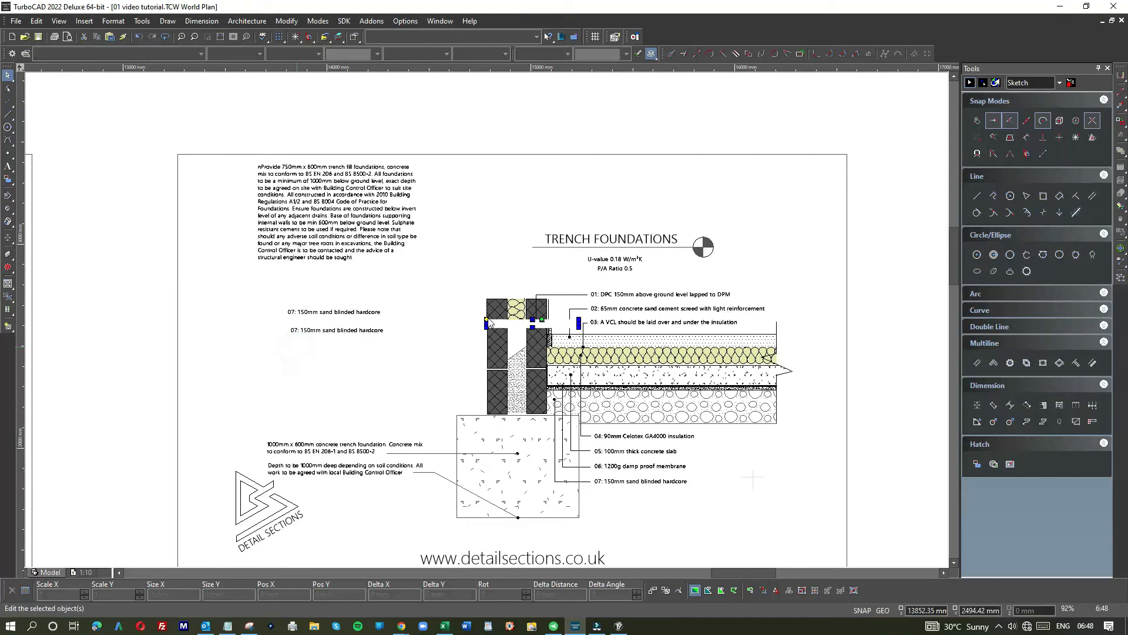
pyautogui.click(479, 320)
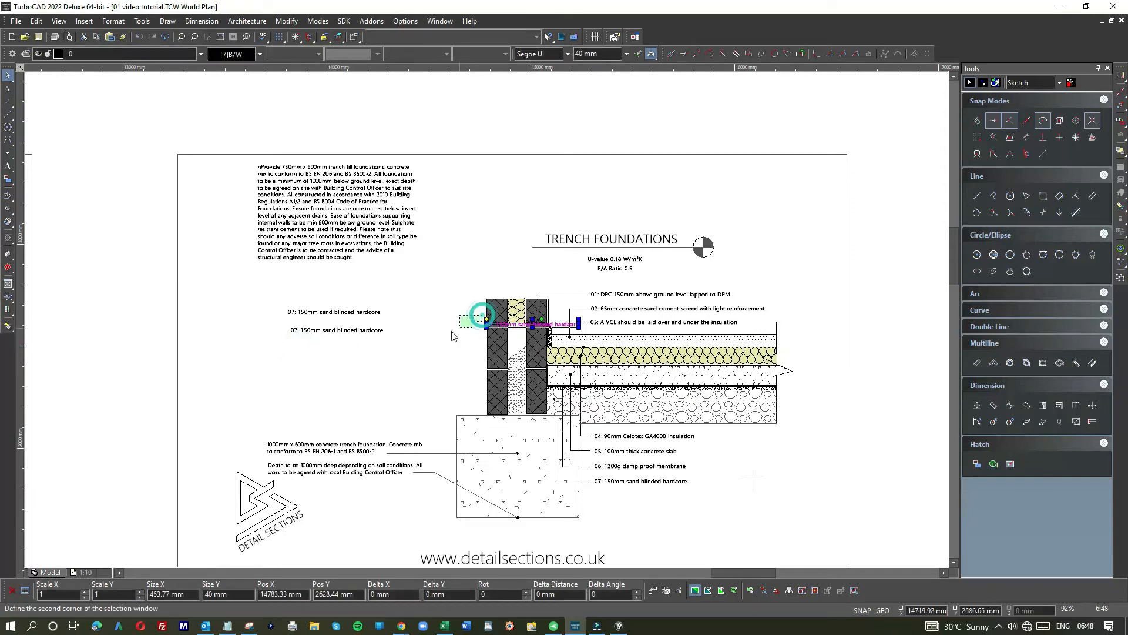
pyautogui.click(494, 326)
pyautogui.click(526, 398)
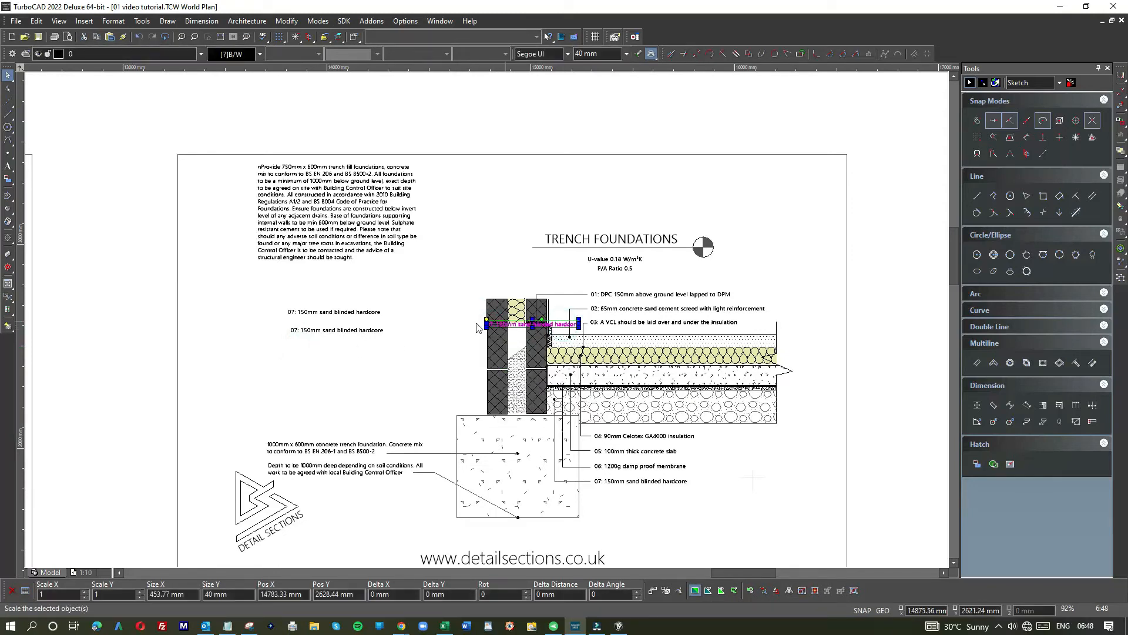
pyautogui.moveTo(485, 320); pyautogui.dragTo(291, 340)
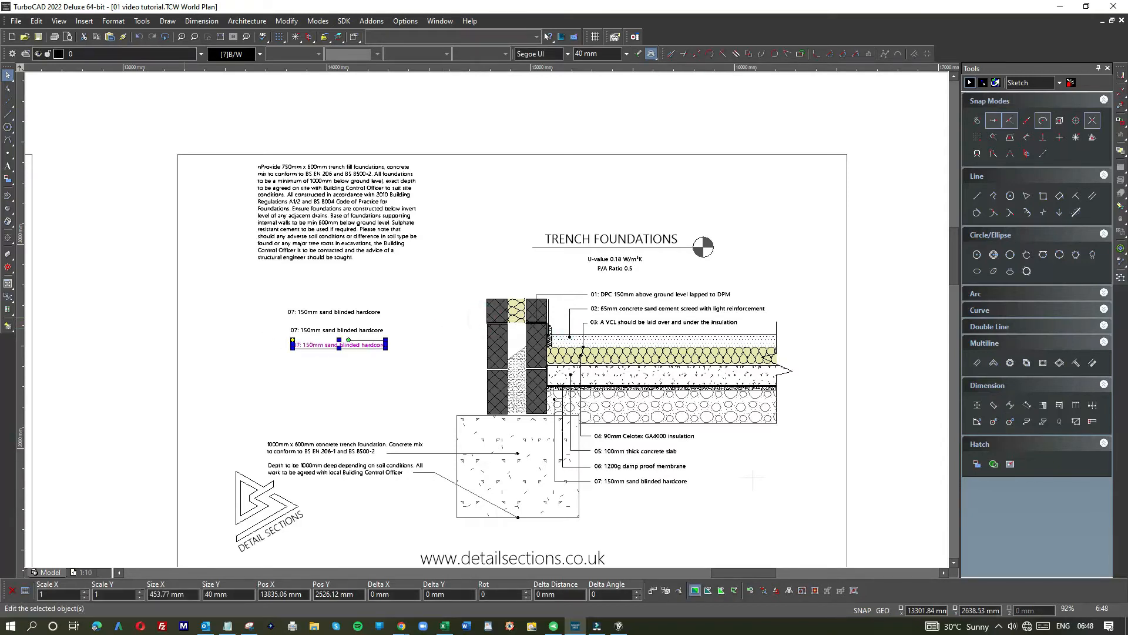
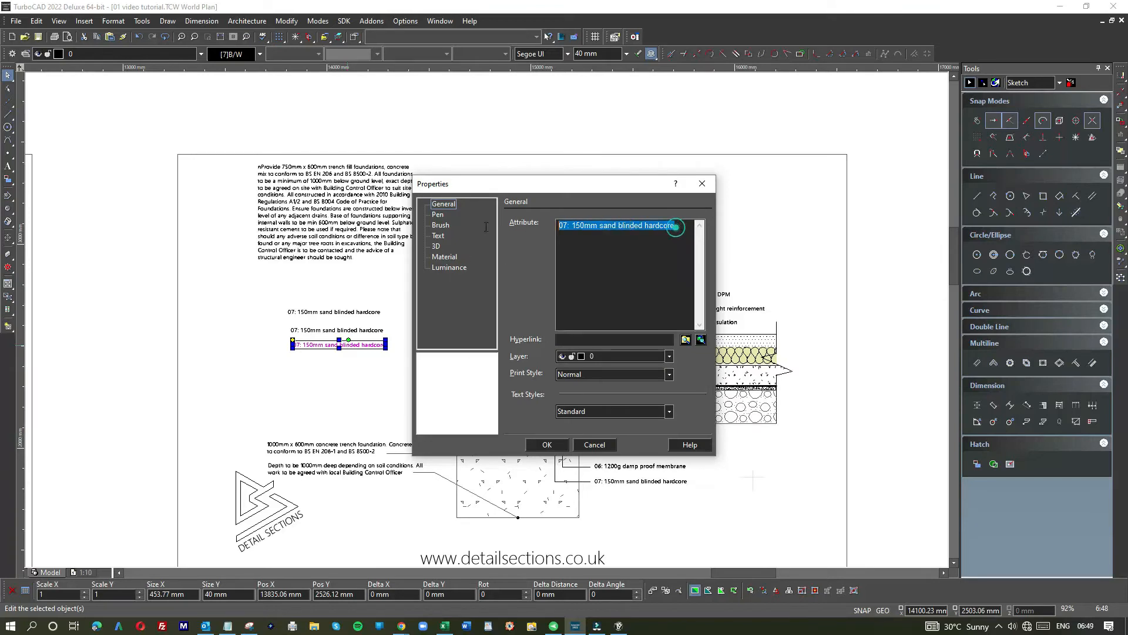
# - Change the lowest copied label's text to "85mm Celotex insulation"
pyautogui.write('85mm Celotex insulation')
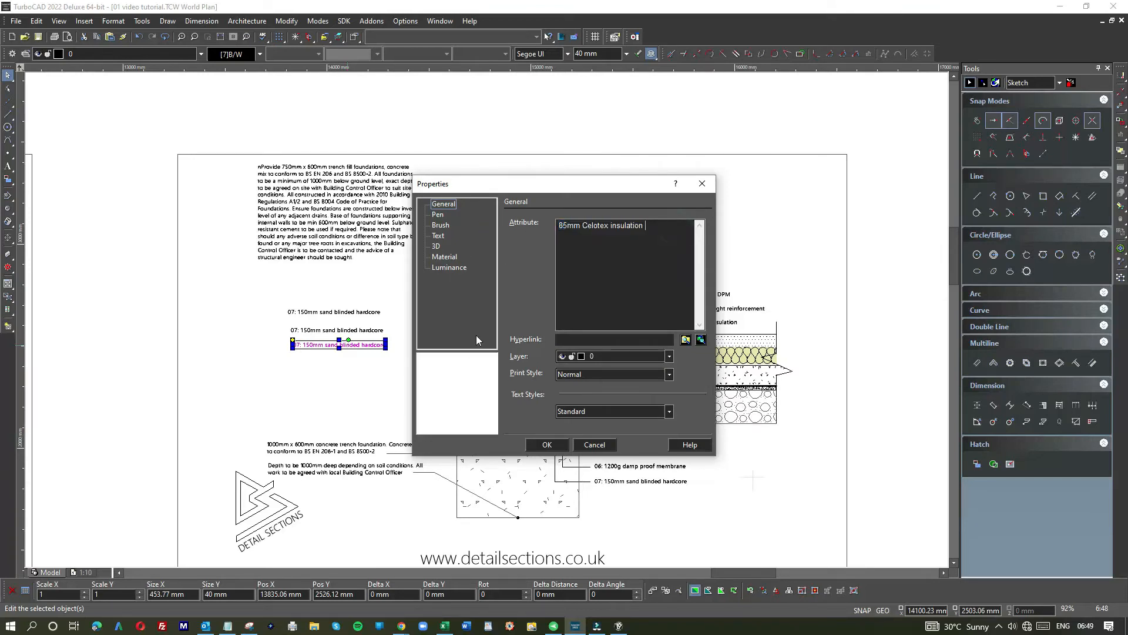
pyautogui.click(546, 445)
pyautogui.click(346, 383)
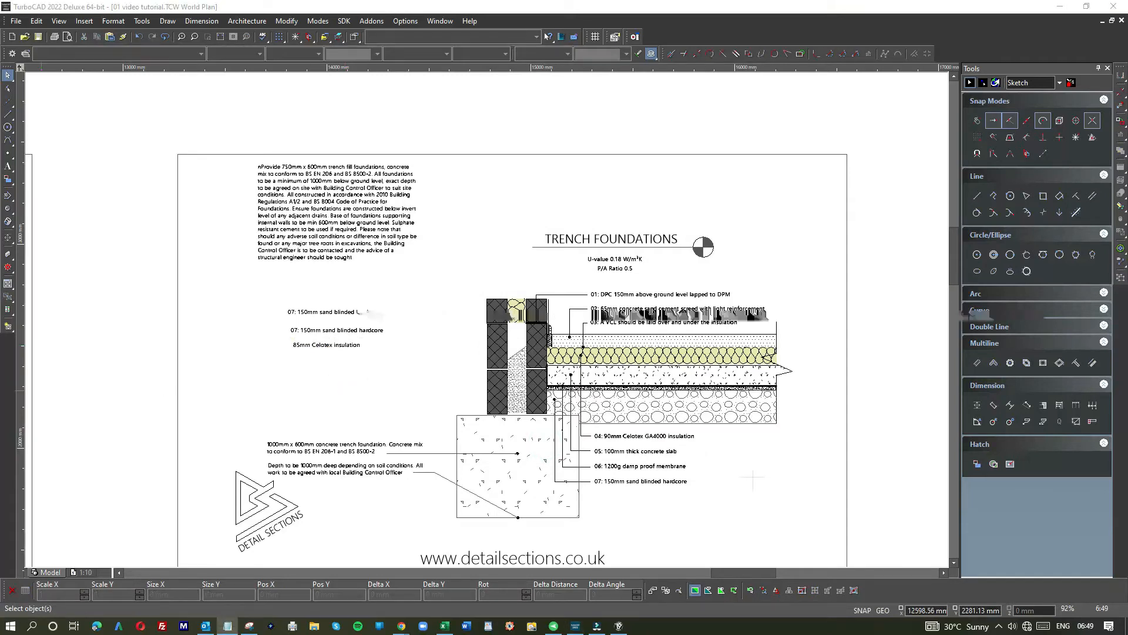
# - Change the middle copied label's text to "Masonry wall as detailed by architect"
pyautogui.click(374, 334)
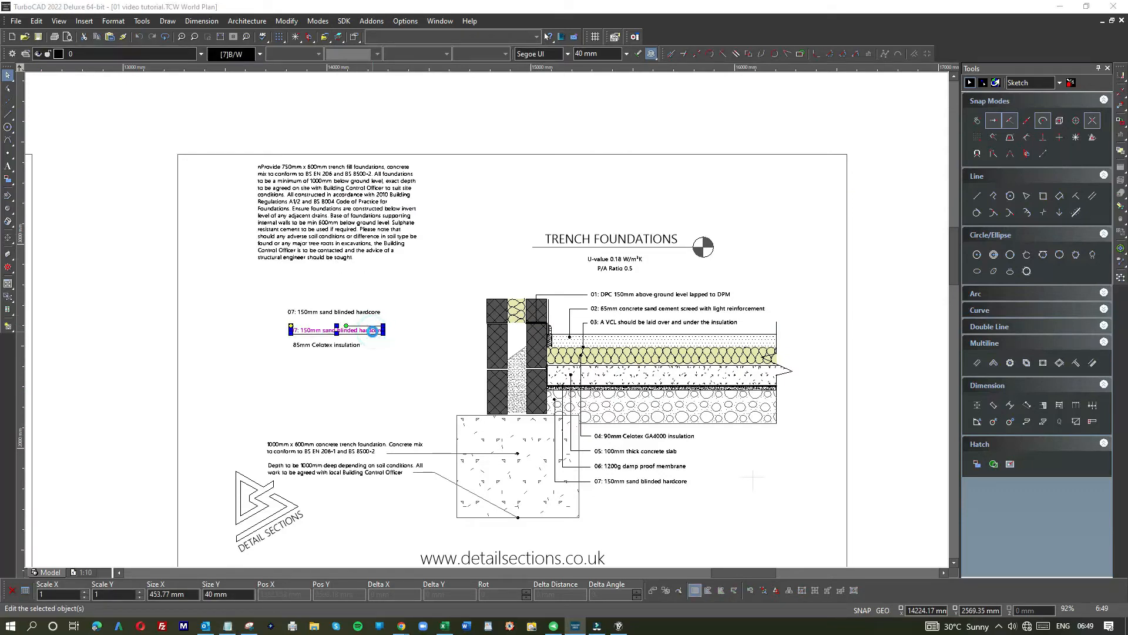
pyautogui.doubleClick(373, 331)
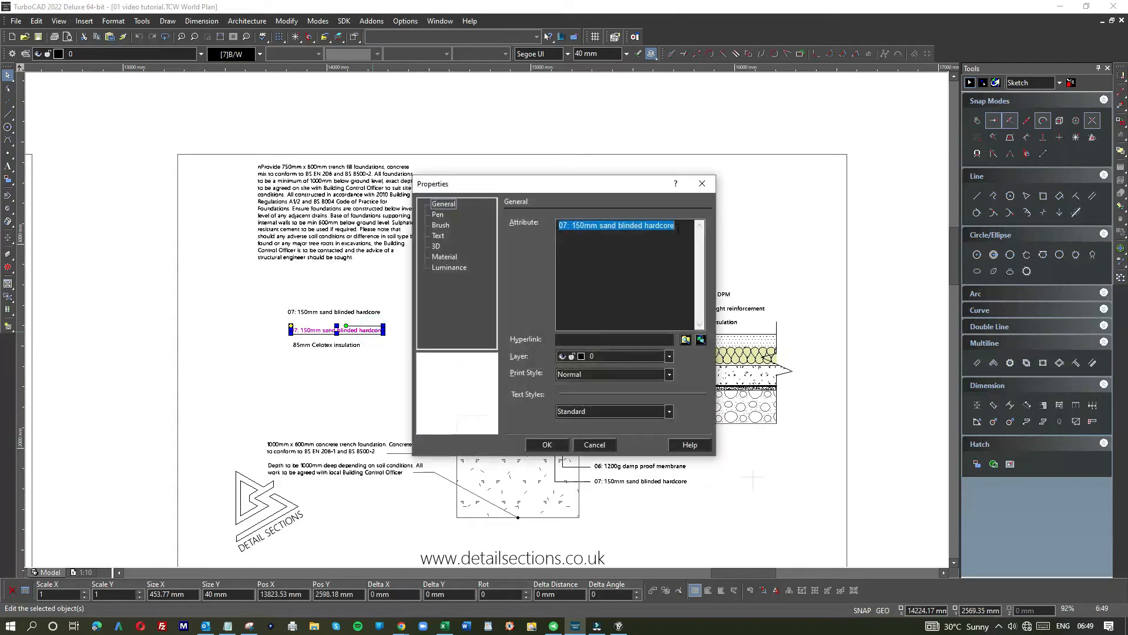
pyautogui.write('Masonry wall as detailed by architect')
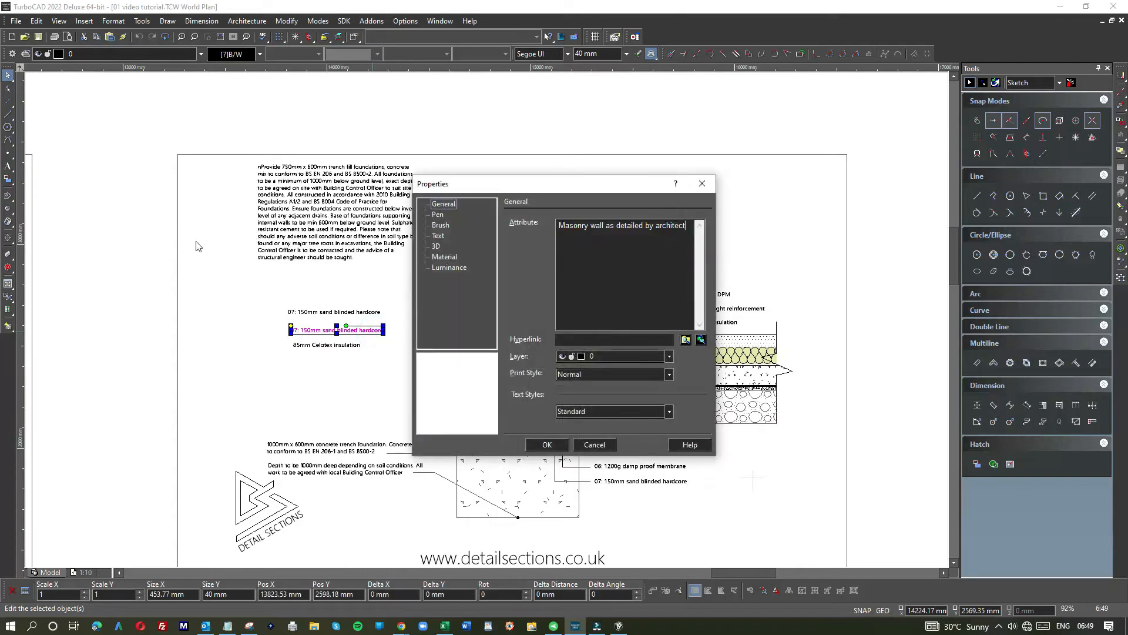
pyautogui.click(546, 444)
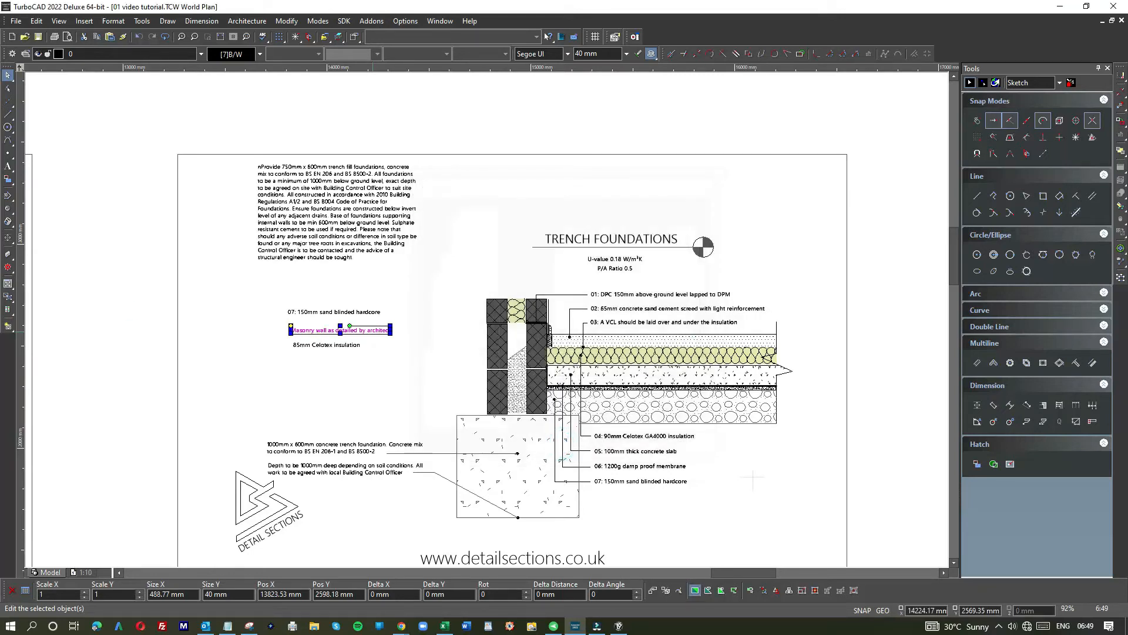
# - Change the uppermost copied label's text to "Lean mix cavity fill 225mm below DPC"
pyautogui.hotkey('alt', 'Tab')
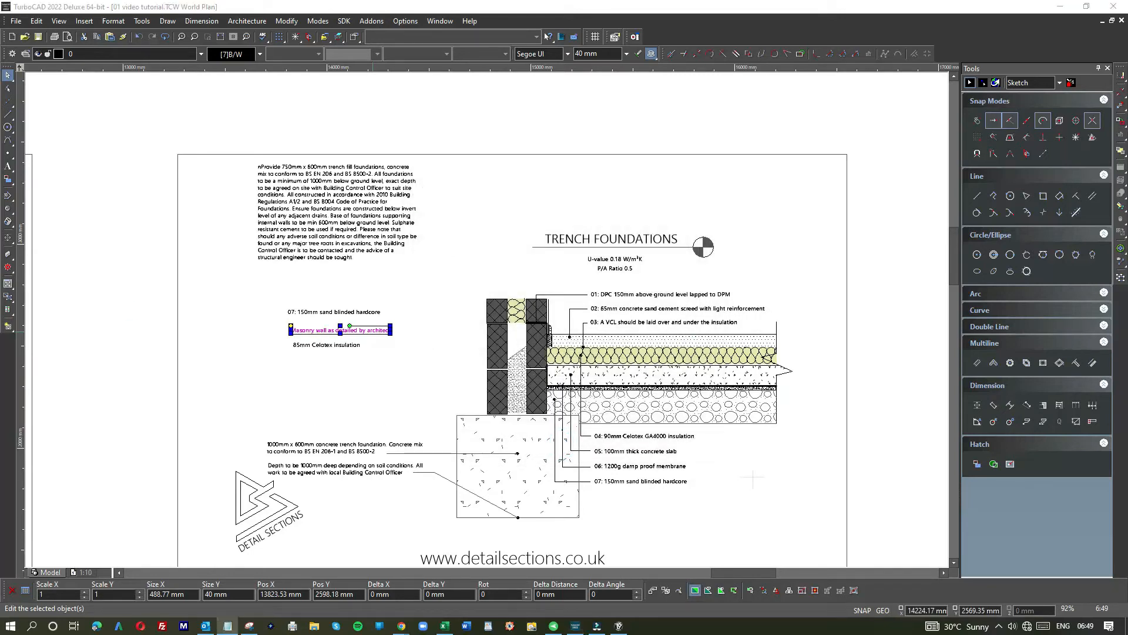
pyautogui.click(370, 315)
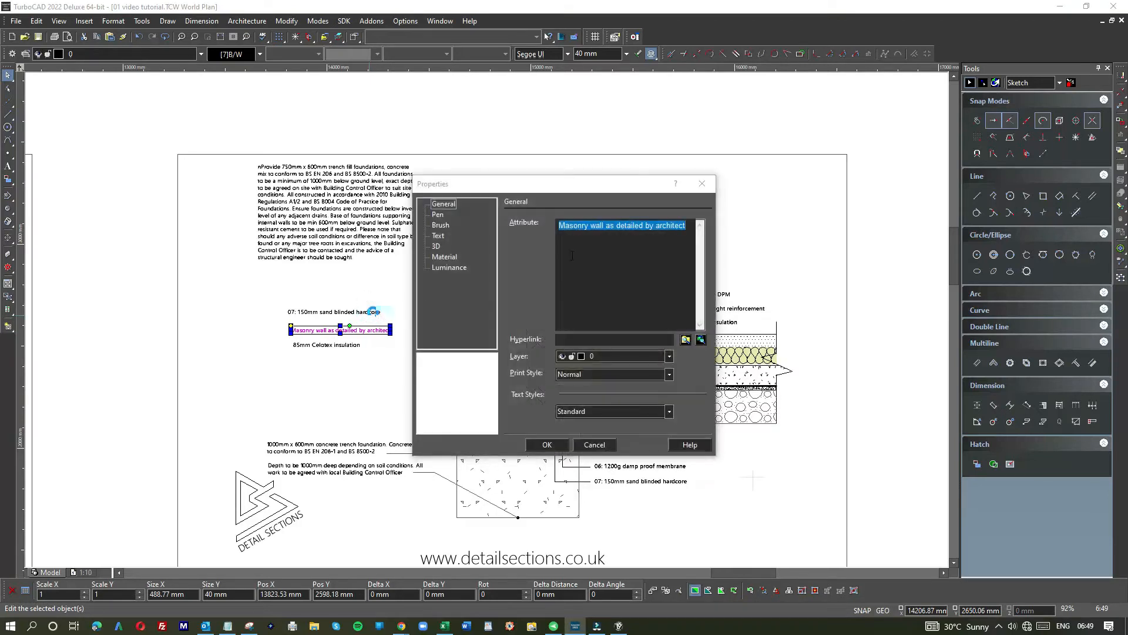
pyautogui.click(602, 449)
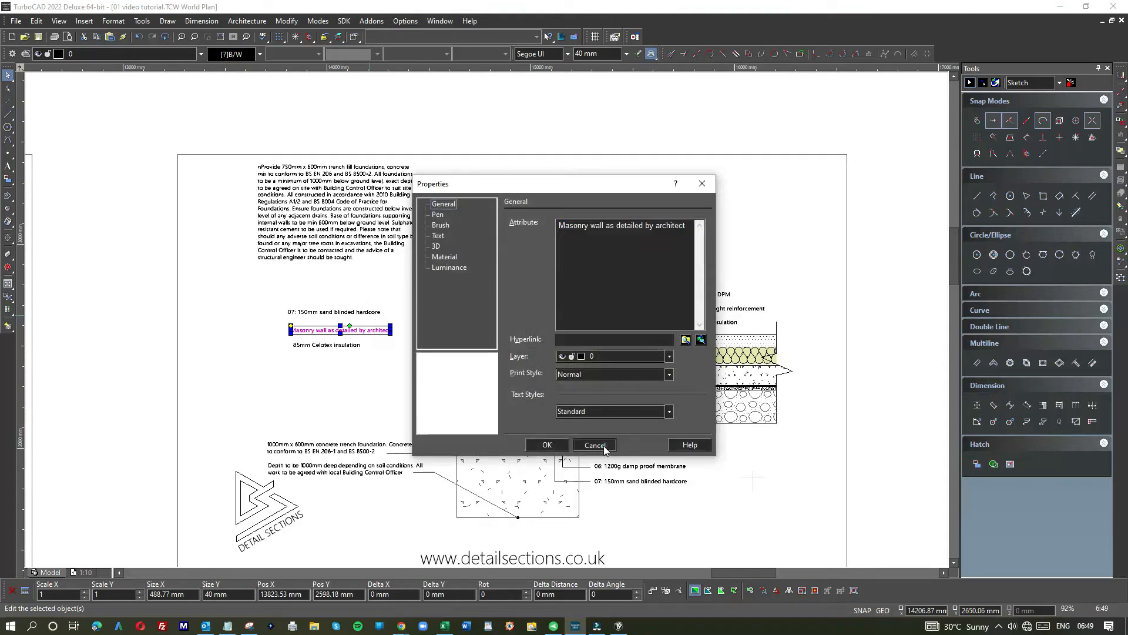
pyautogui.click(363, 316)
pyautogui.doubleClick(363, 312)
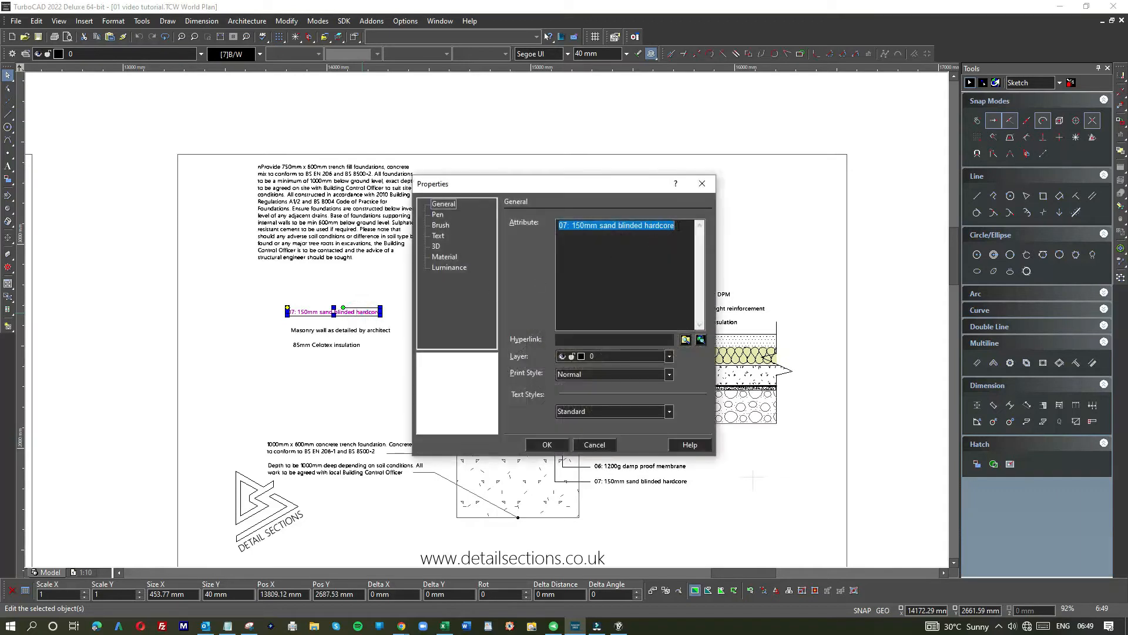
pyautogui.write('Lean mix cavity fill 225mm below DPC')
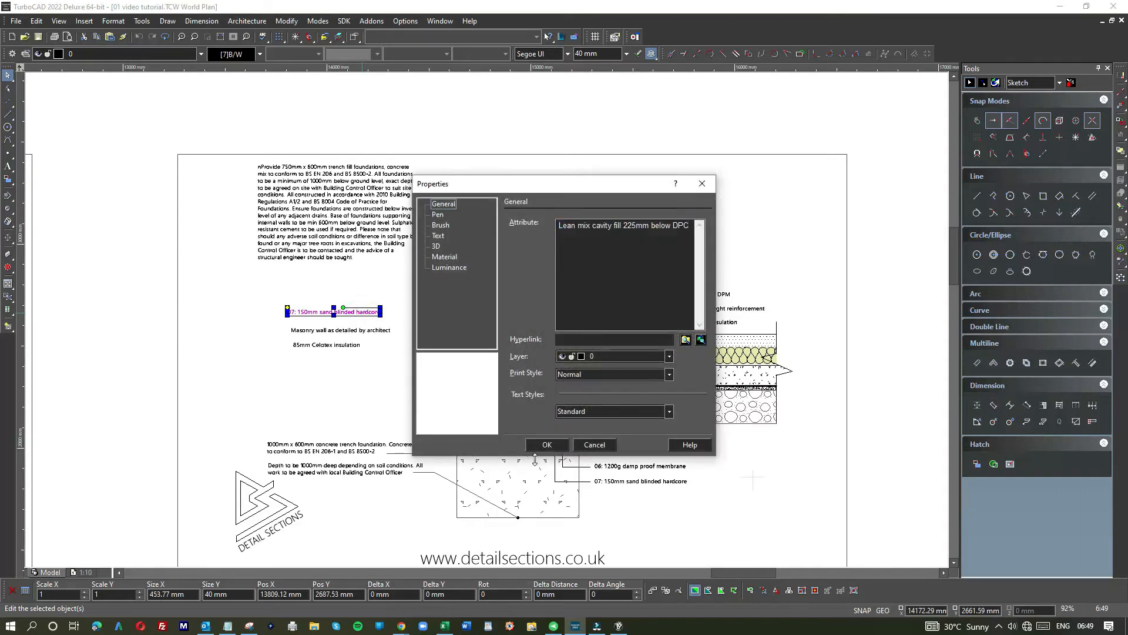
pyautogui.click(546, 446)
pyautogui.click(358, 390)
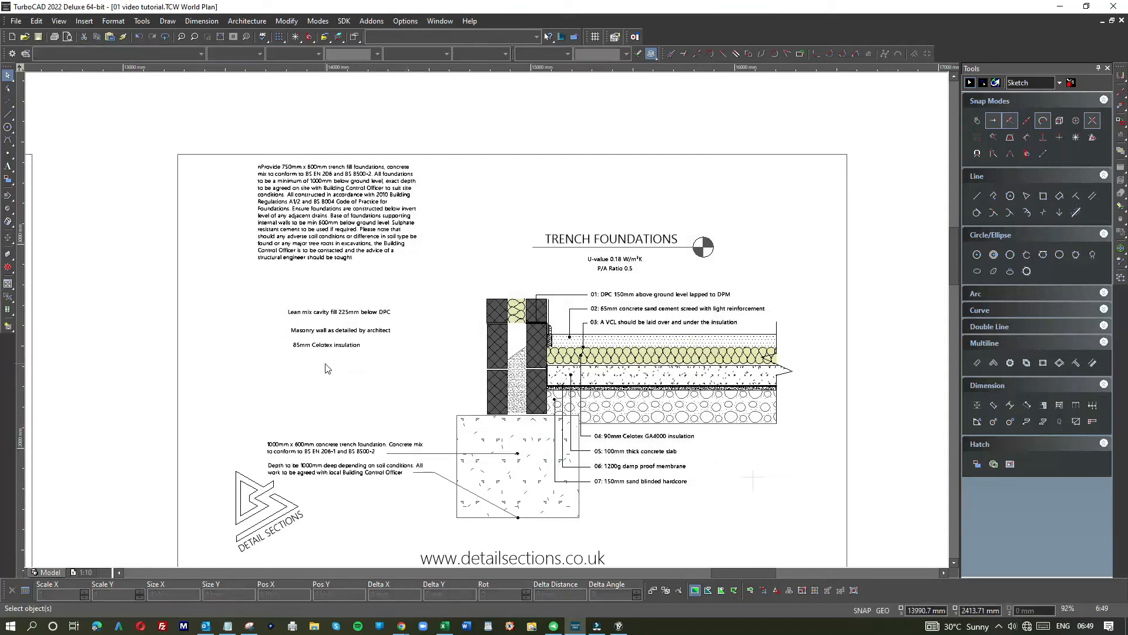
# - Draw a vertical guide line through the new wall labels, using orthogonal snap to keep it straight
pyautogui.click(7, 113)
pyautogui.click(377, 261)
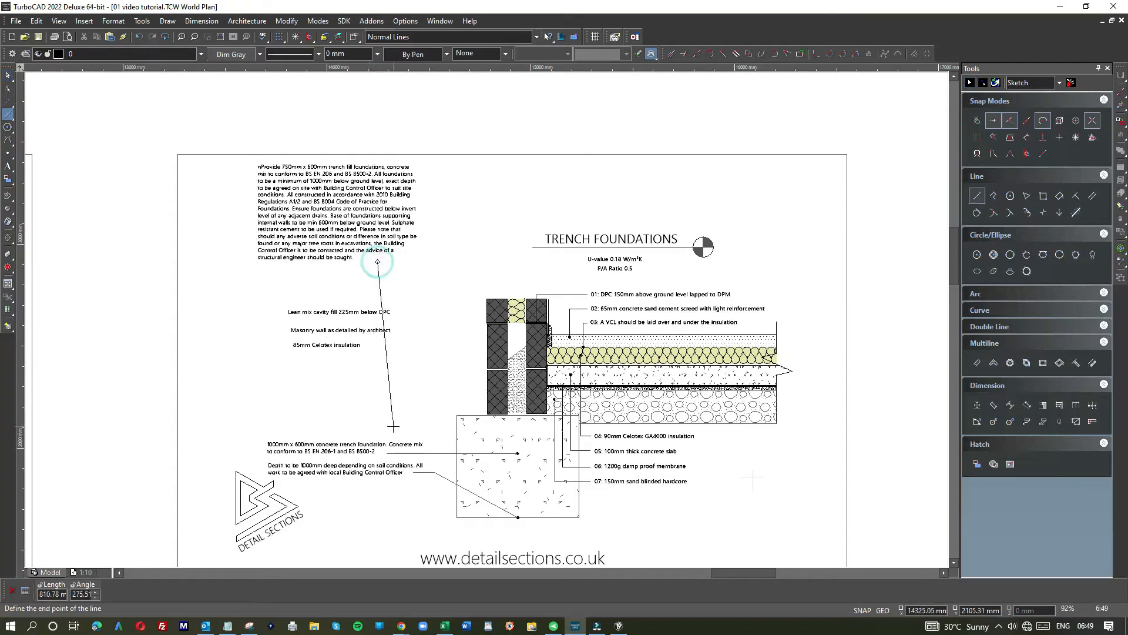
pyautogui.click(1075, 137)
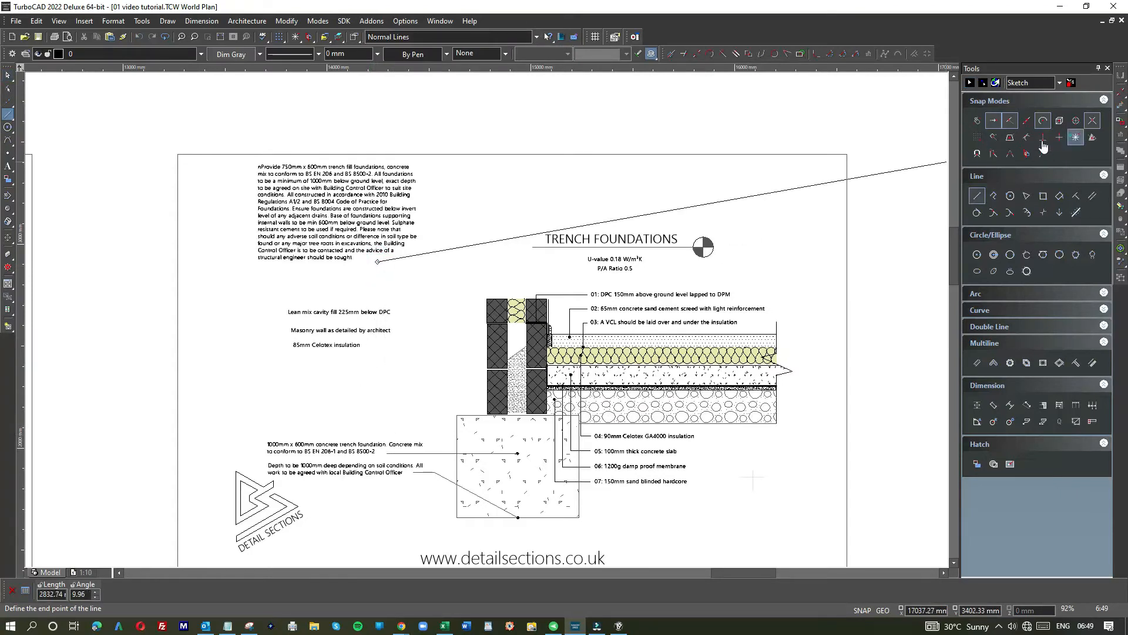
pyautogui.click(362, 415)
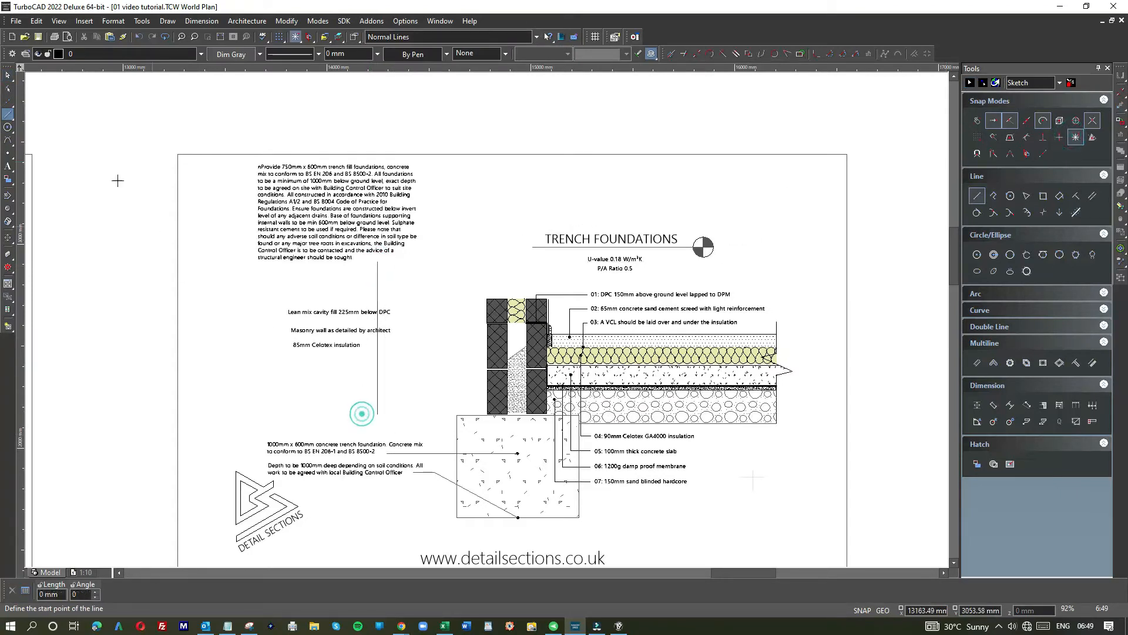
# - Move the "Lean mix cavity fill 225mm below DPC" label below the other two wall labels and closer to the wall
pyautogui.click(8, 116)
pyautogui.click(346, 312)
pyautogui.click(287, 308)
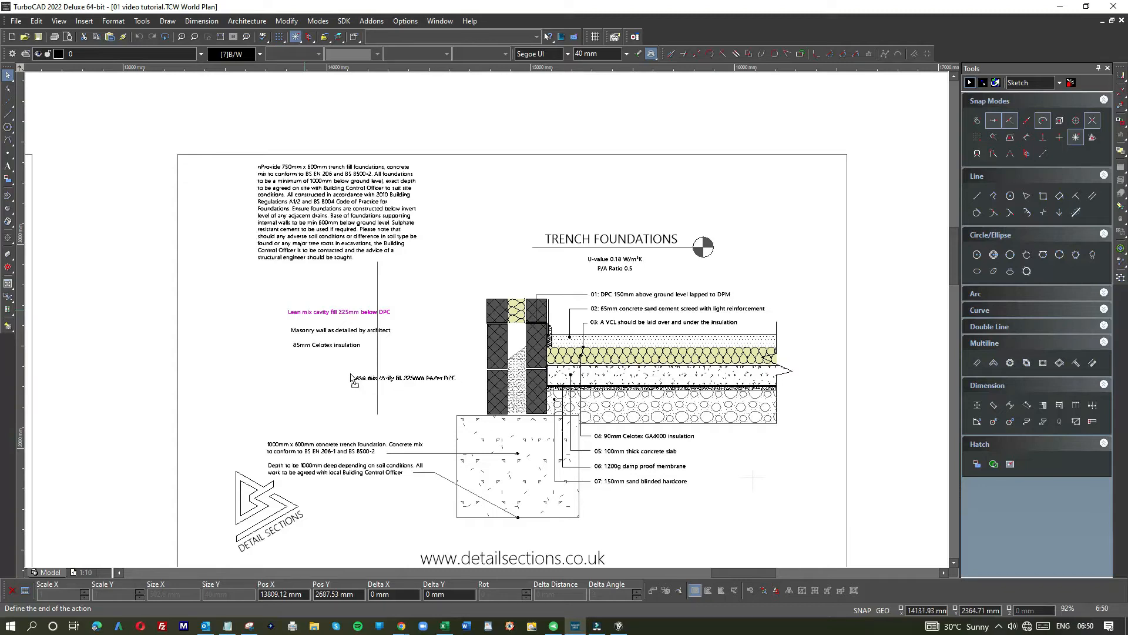
pyautogui.click(350, 380)
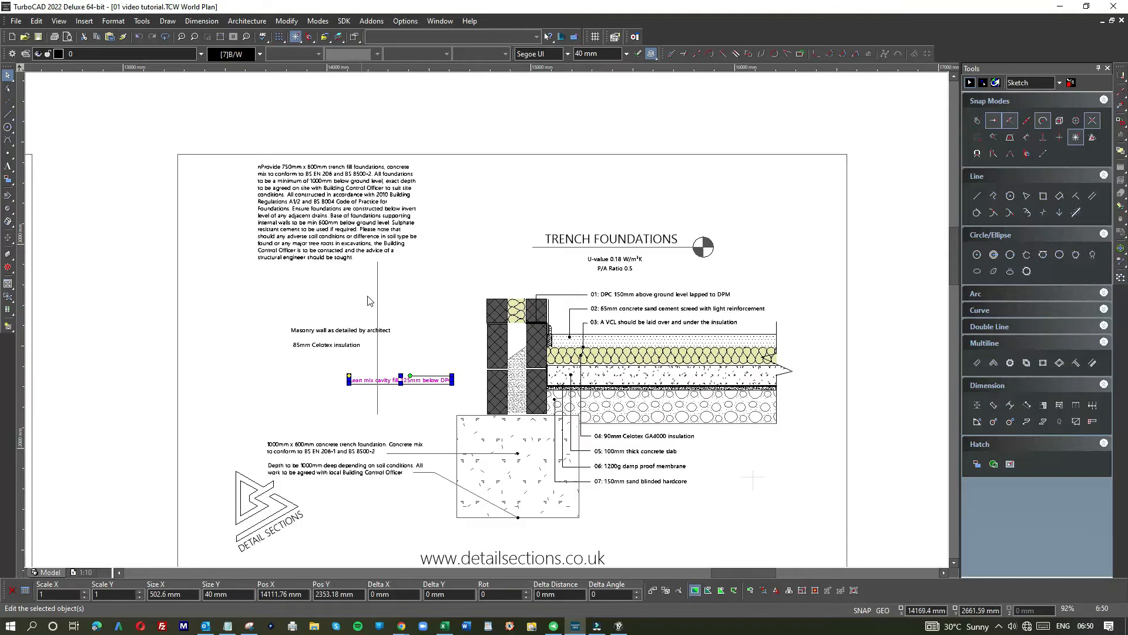
# - Delete the existing guide line and draw a new vertical one, about 600 mm long, at the start of the lean mix label
pyautogui.click(381, 289)
pyautogui.press('Delete')
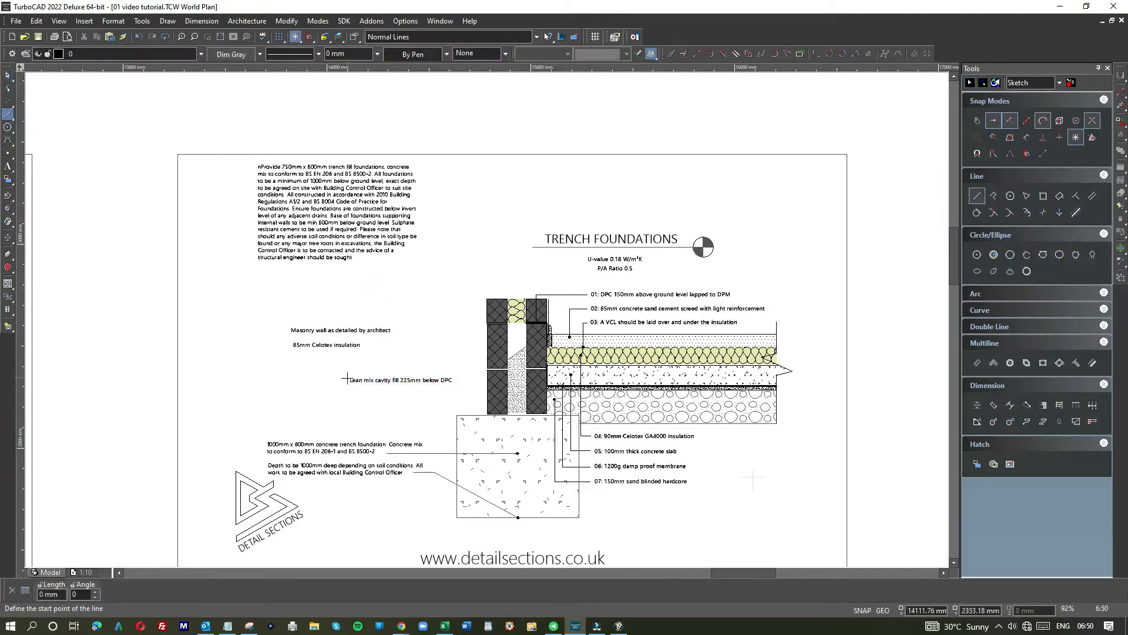
pyautogui.click(349, 292)
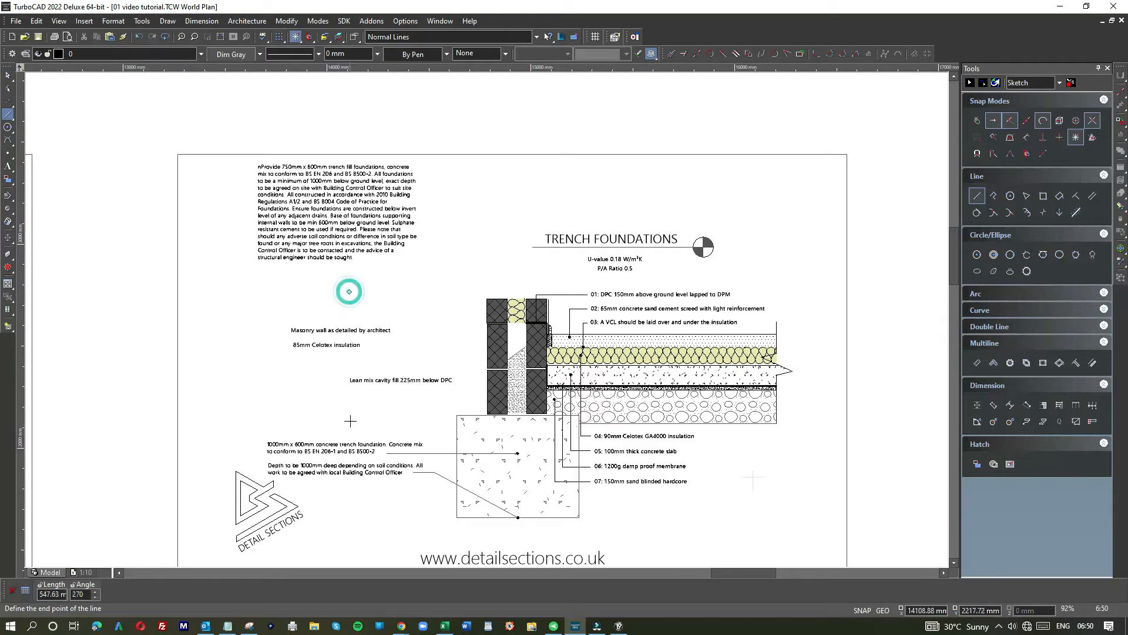
pyautogui.click(350, 415)
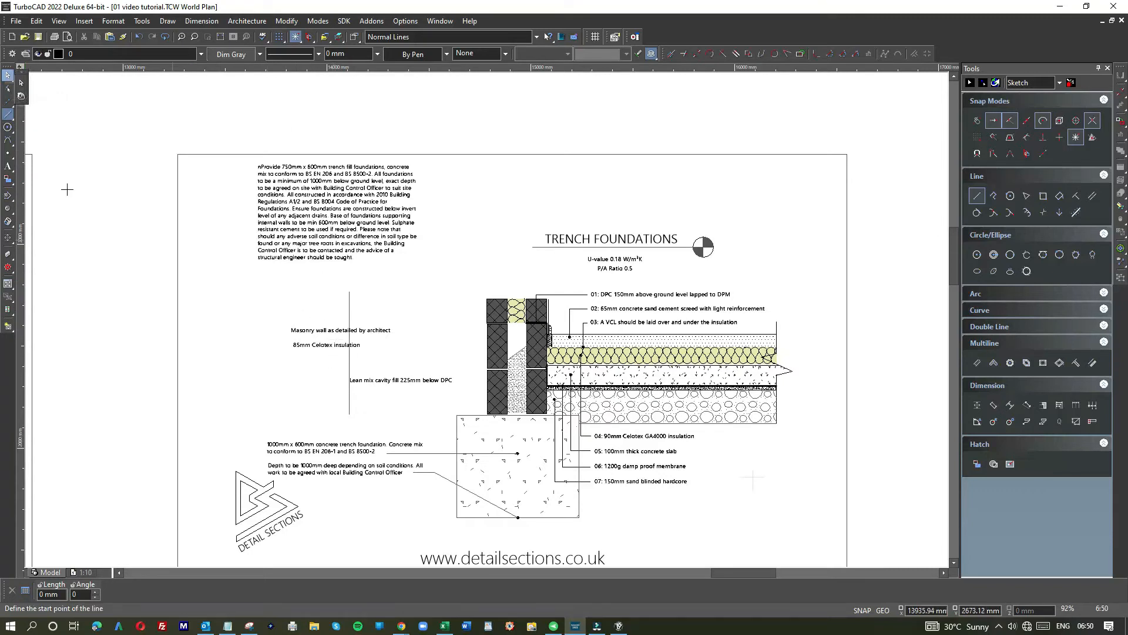
# - Move the "Masonry wall as detailed by architect" label so its start meets the guide line above the lean mix label
pyautogui.click(6, 76)
pyautogui.click(376, 330)
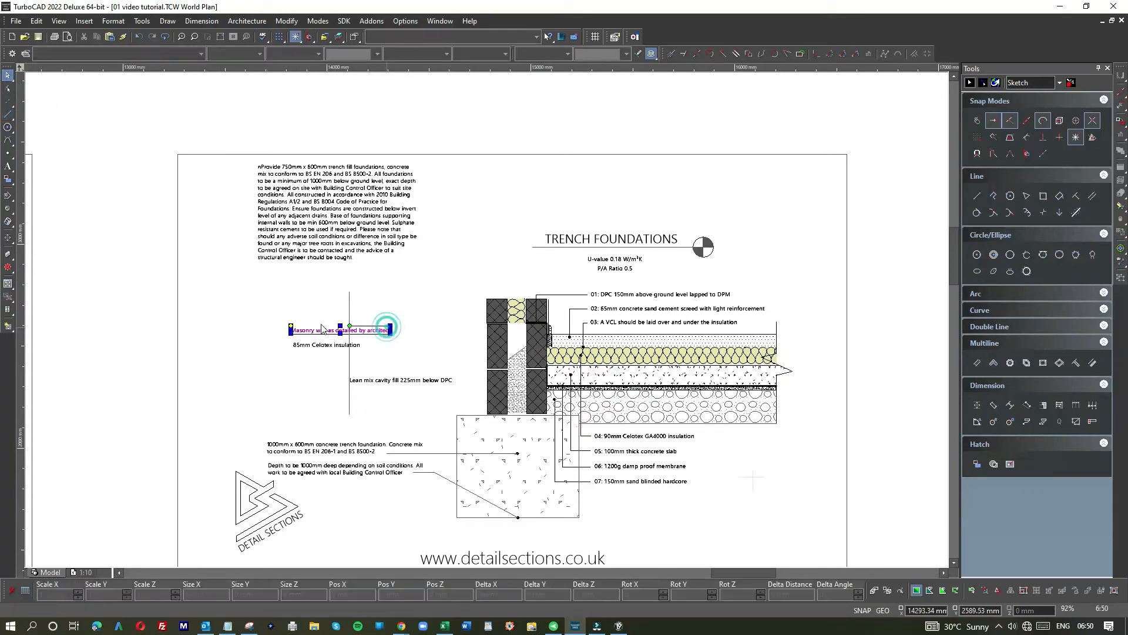
pyautogui.click(291, 325)
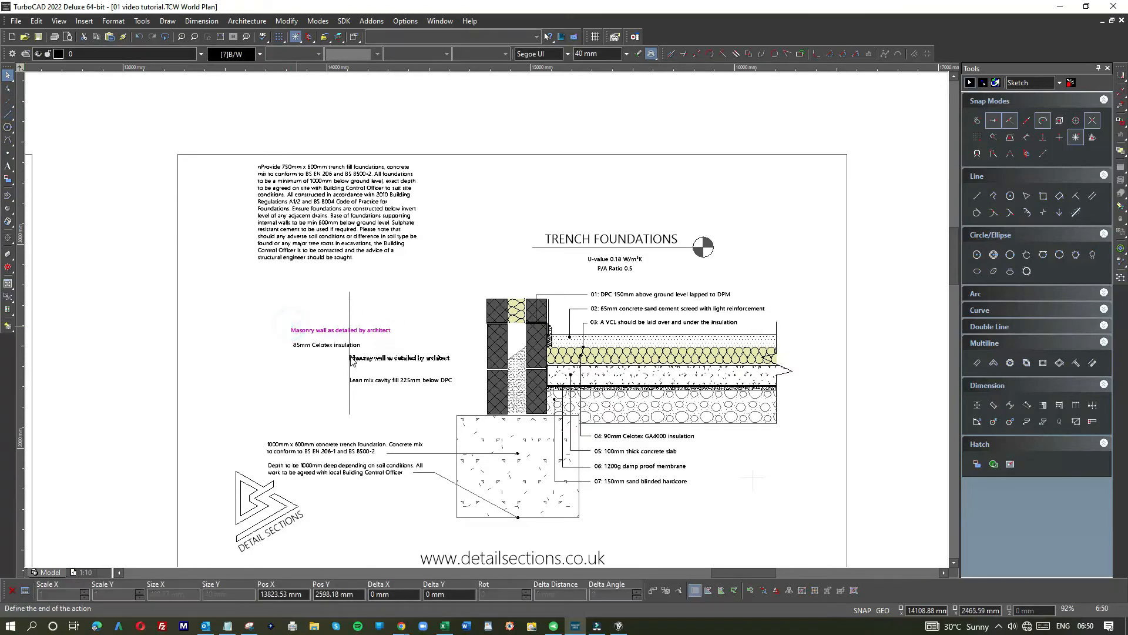
pyautogui.click(352, 315)
# - Nudge the masonry label slightly down along the guide line and shift the lean mix label's start onto the line
pyautogui.scroll(5, 490, 325)
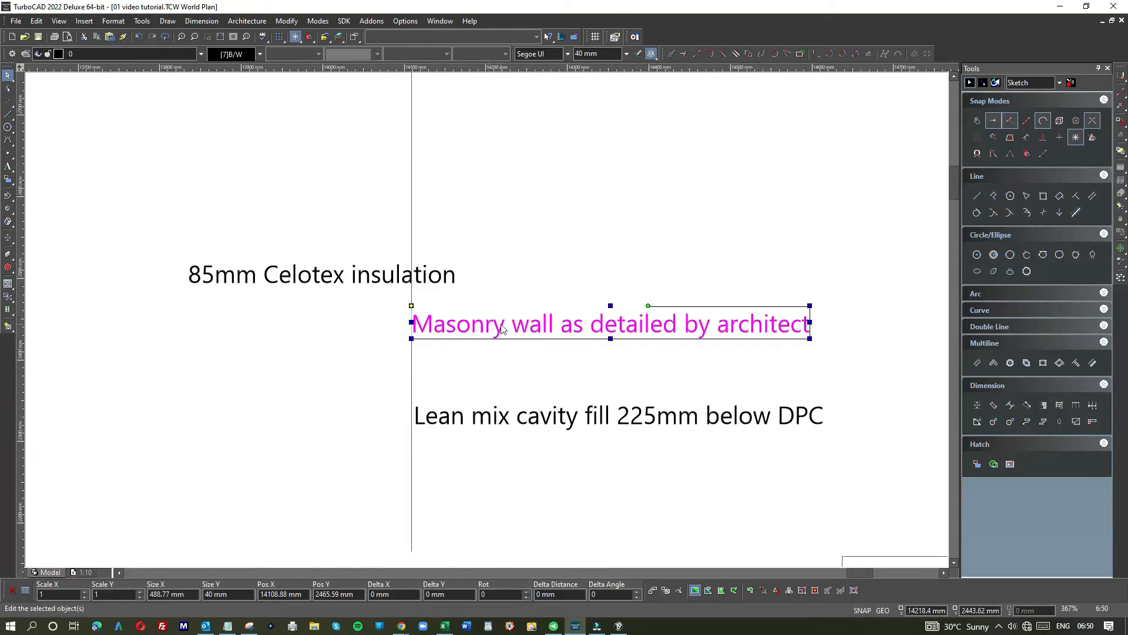
pyautogui.click(502, 329)
pyautogui.moveTo(503, 329); pyautogui.dragTo(501, 338)
pyautogui.click(522, 416)
pyautogui.moveTo(527, 416); pyautogui.dragTo(525, 415)
pyautogui.click(624, 358)
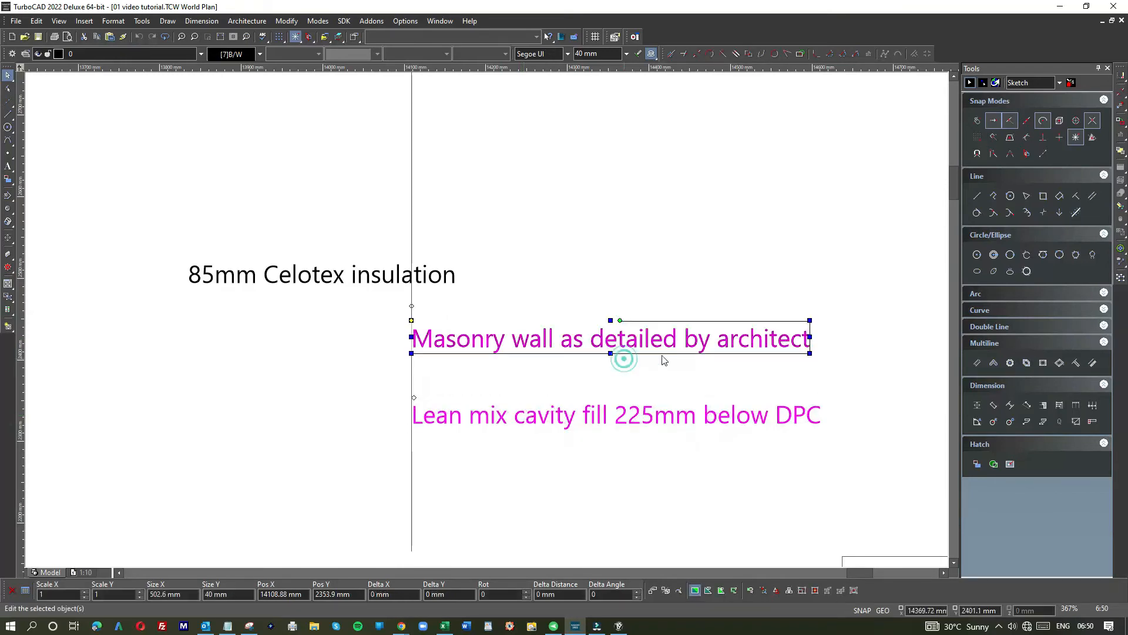
# - Change the masonry label's text to "Masonry wall as detailed by designer"
pyautogui.doubleClick(745, 347)
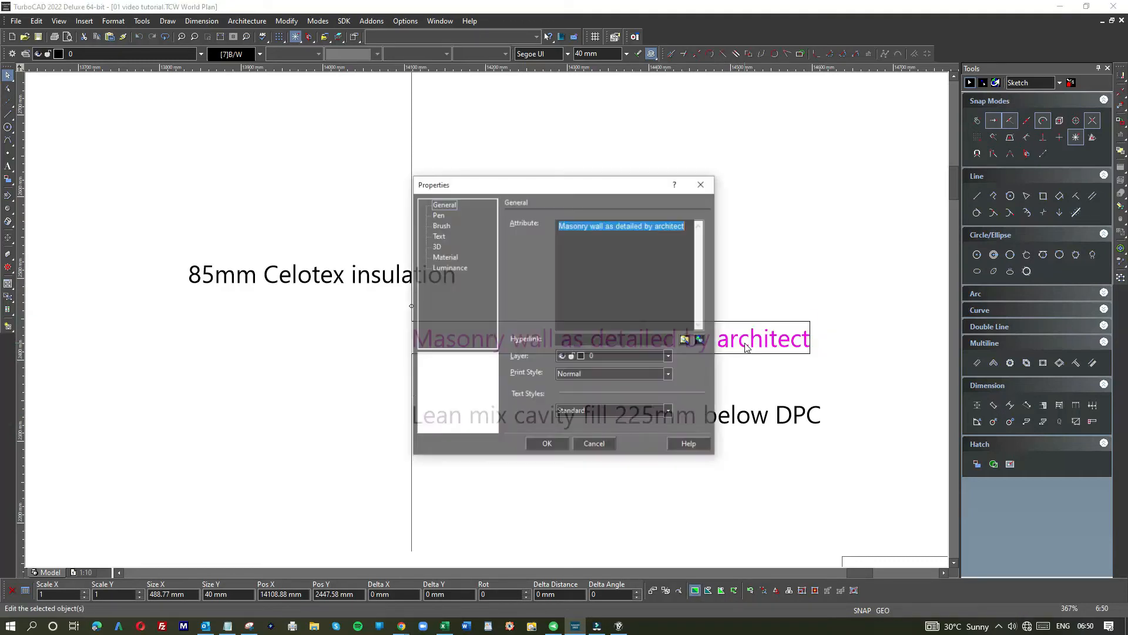
pyautogui.doubleClick(657, 226)
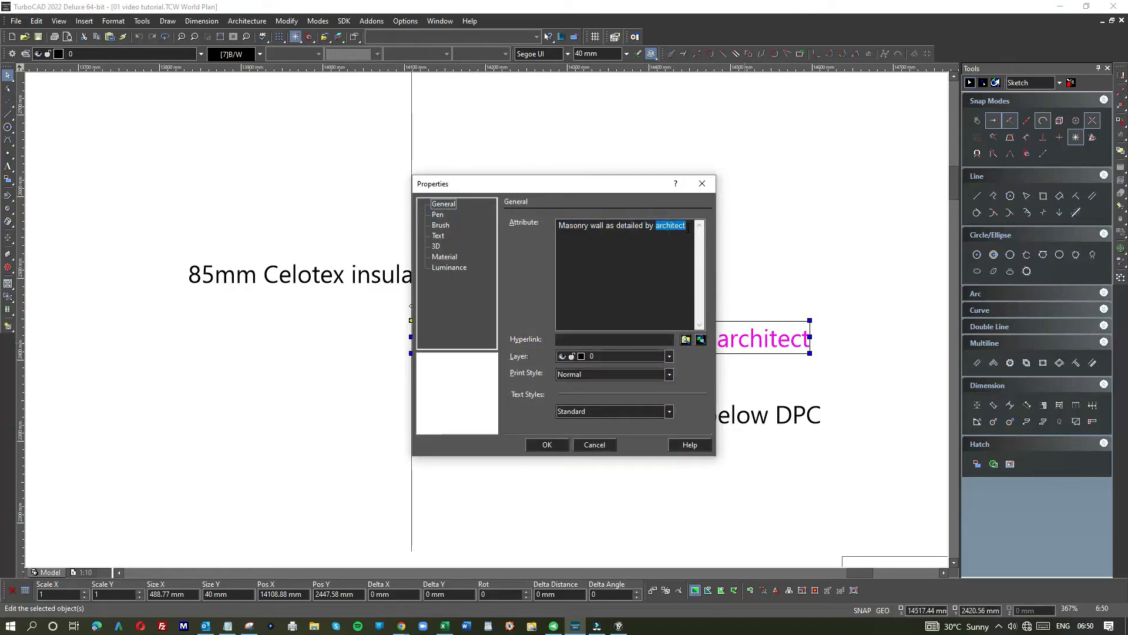
pyautogui.write('D')
pyautogui.press('BackSpace')
pyautogui.press('BackSpace')
pyautogui.press('BackSpace')
pyautogui.click(545, 449)
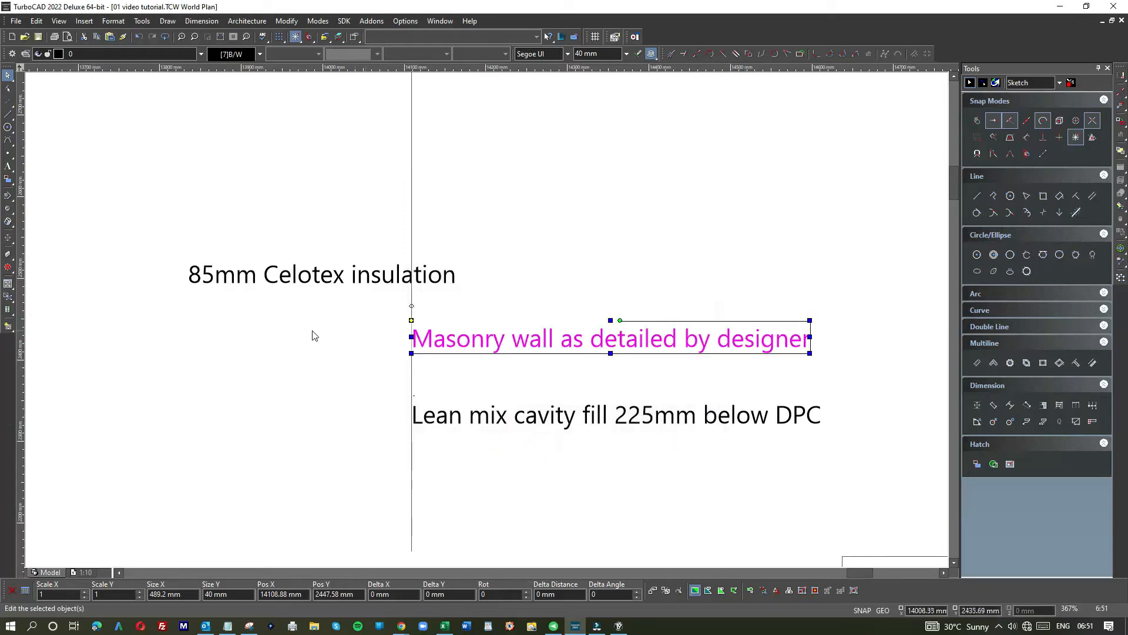
# - Align the "85mm Celotex insulation" label to the guide line above the masonry label, and delete the guide line
pyautogui.scroll(-2, 306, 329)
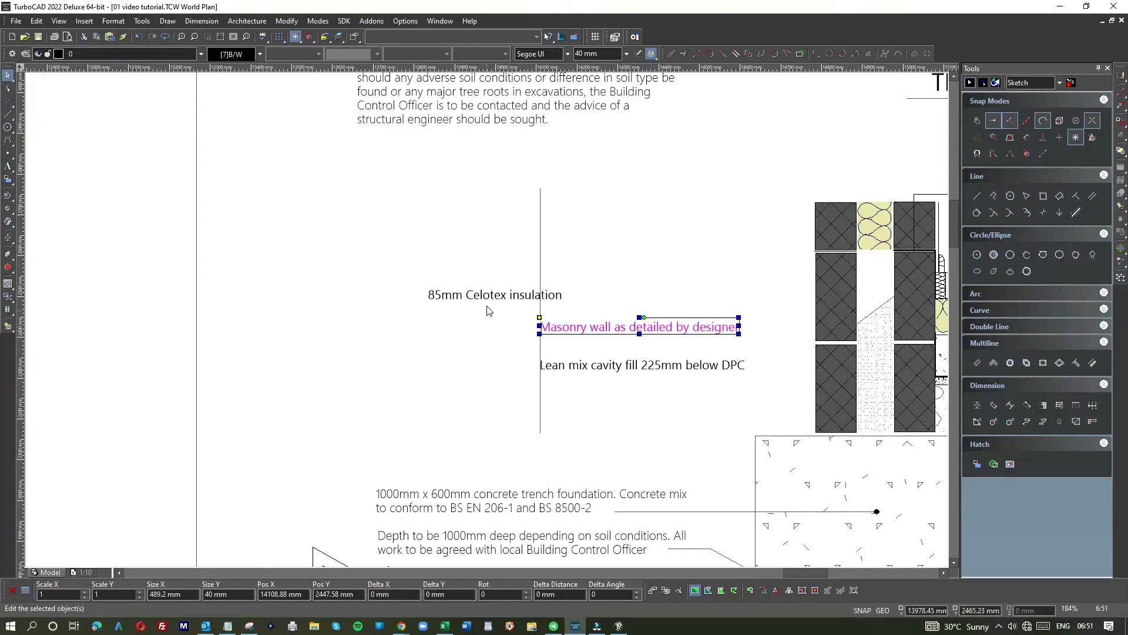
pyautogui.click(489, 300)
pyautogui.moveTo(450, 294); pyautogui.dragTo(560, 286)
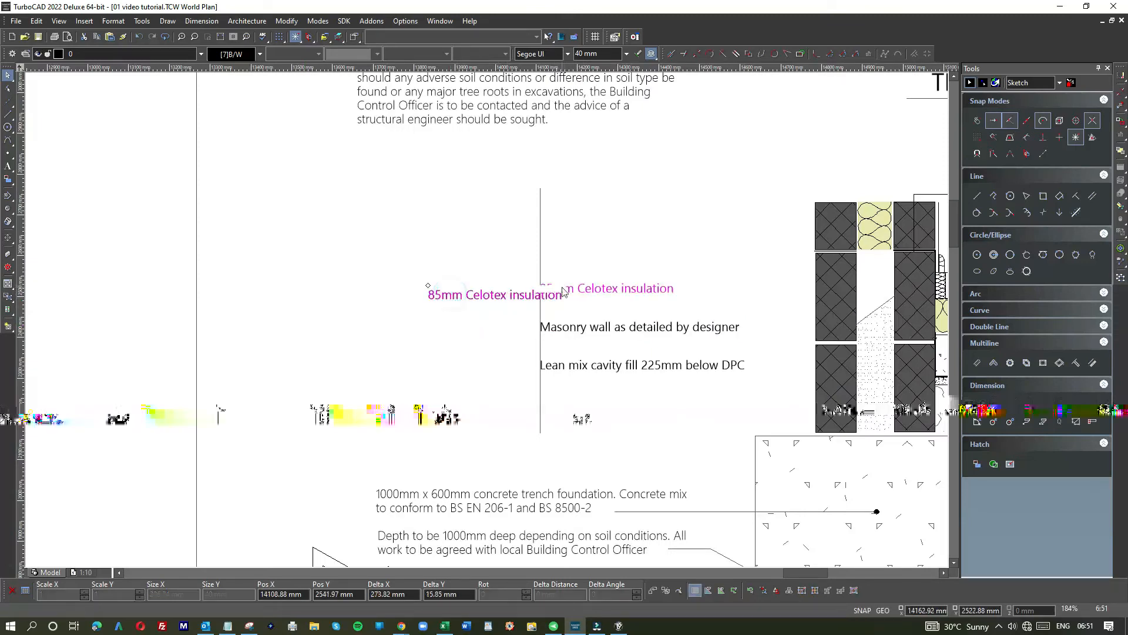
pyautogui.click(572, 264)
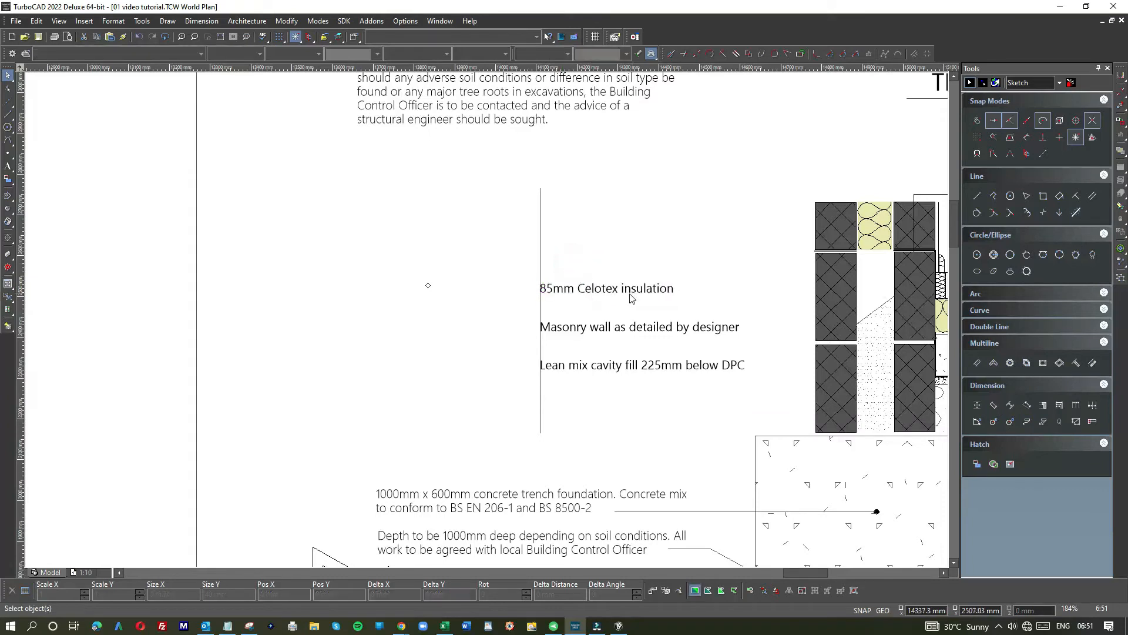
pyautogui.click(541, 247)
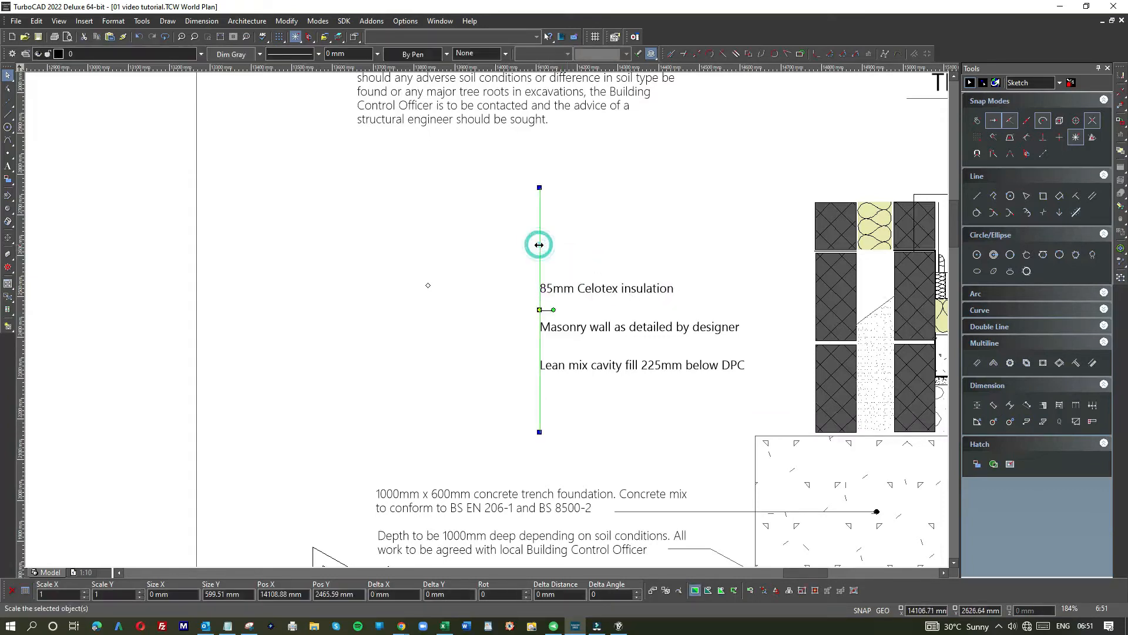
pyautogui.press('Escape')
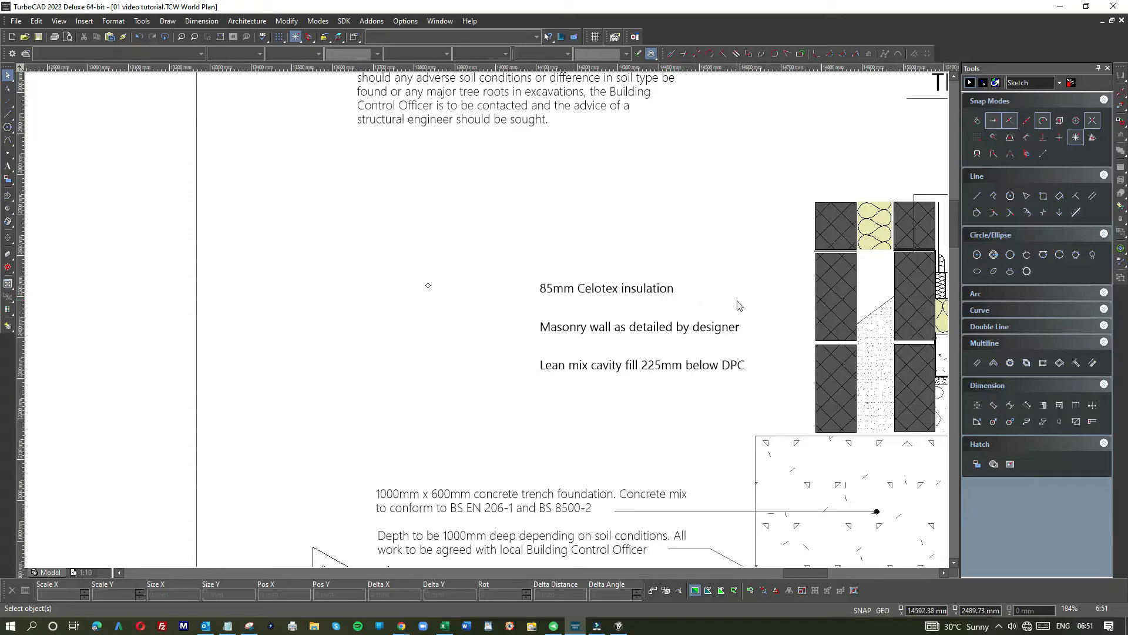
# - Move the concrete foundation notes and the trench fill paragraph leftward, clear of the trench foundation detail, towards the space outside the sheet border
pyautogui.scroll(-2, 739, 313)
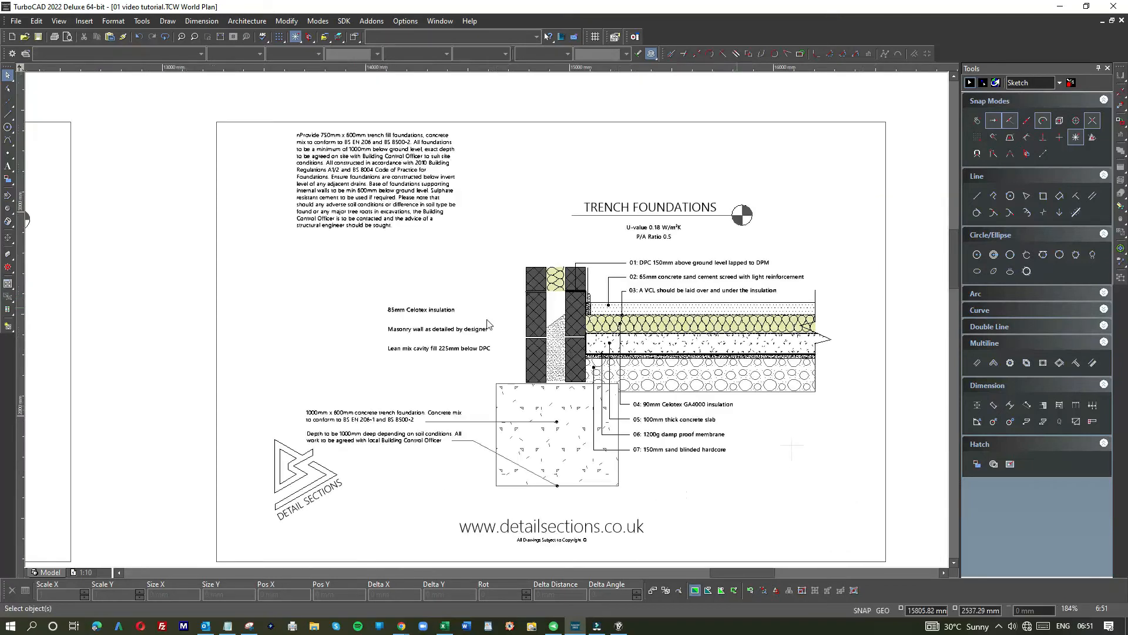
pyautogui.scroll(2, 467, 316)
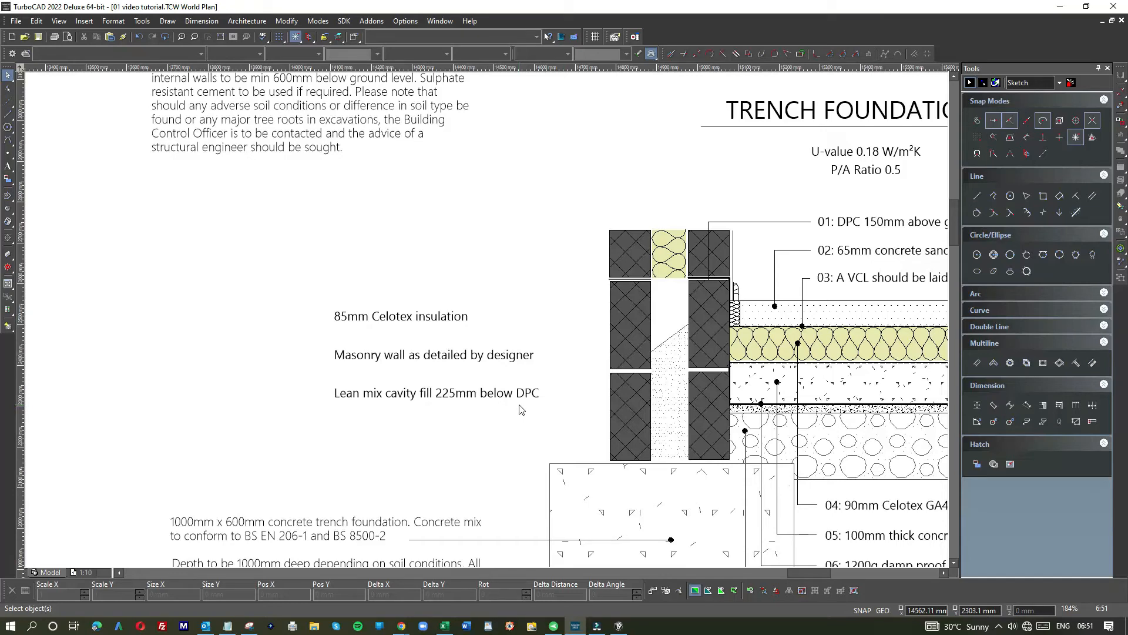
pyautogui.scroll(-3, 521, 410)
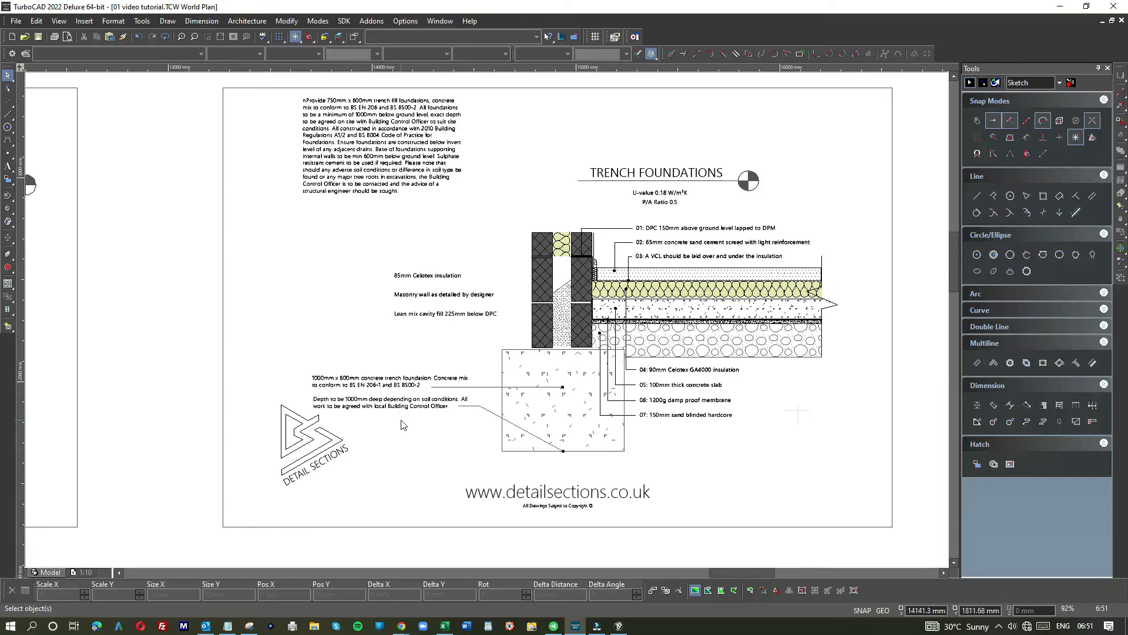
pyautogui.click(374, 398)
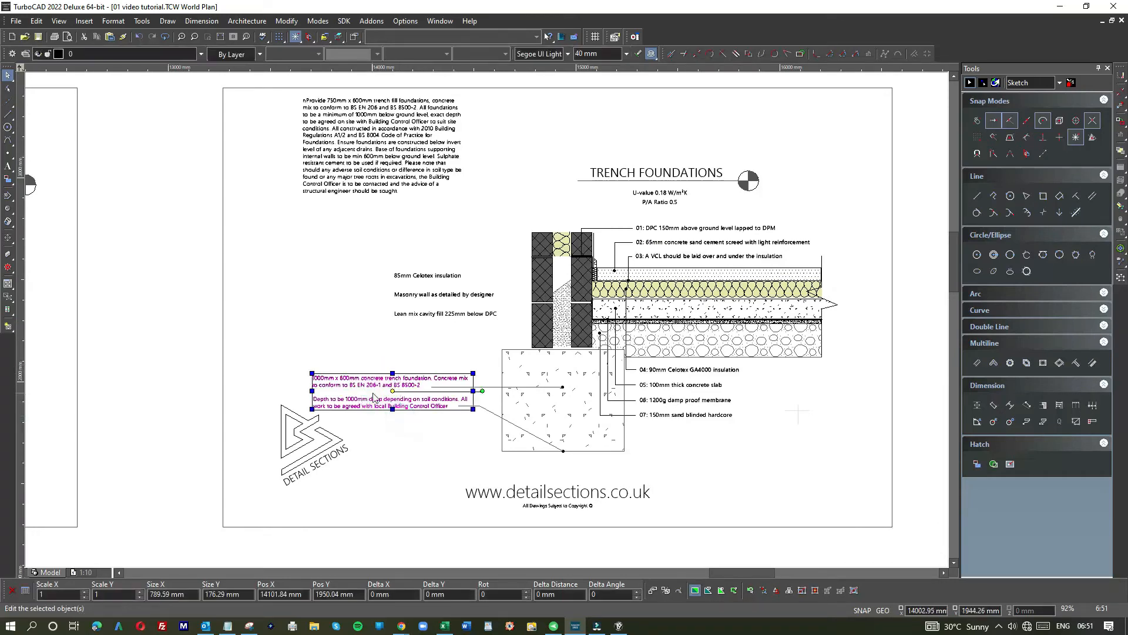
pyautogui.moveTo(374, 398); pyautogui.dragTo(169, 295)
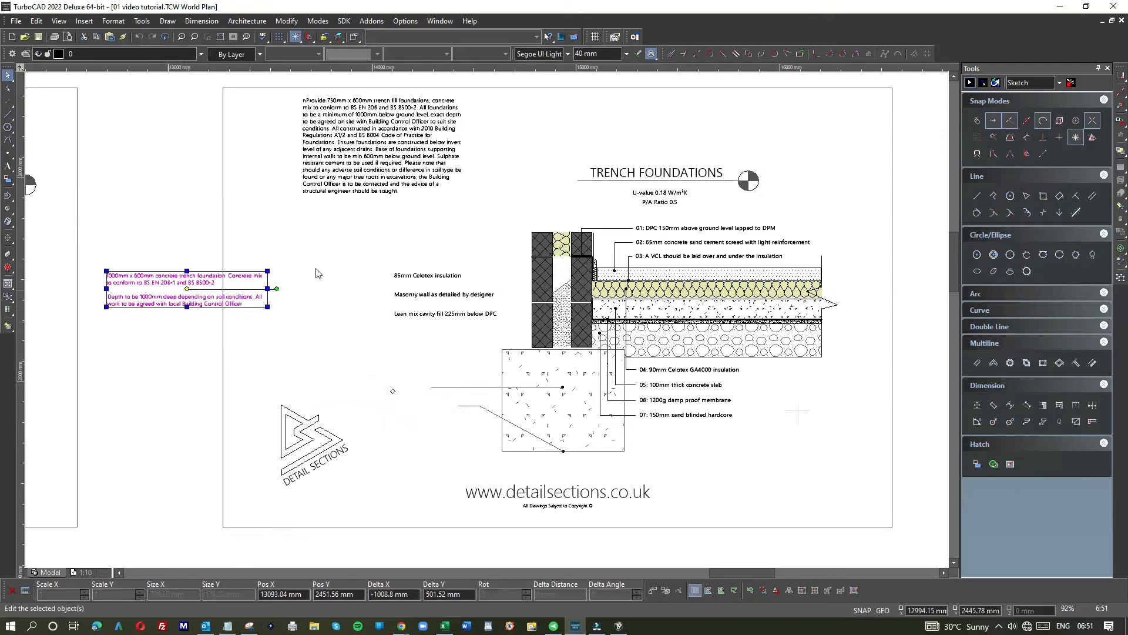
pyautogui.scroll(-3, 333, 247)
pyautogui.click(500, 275)
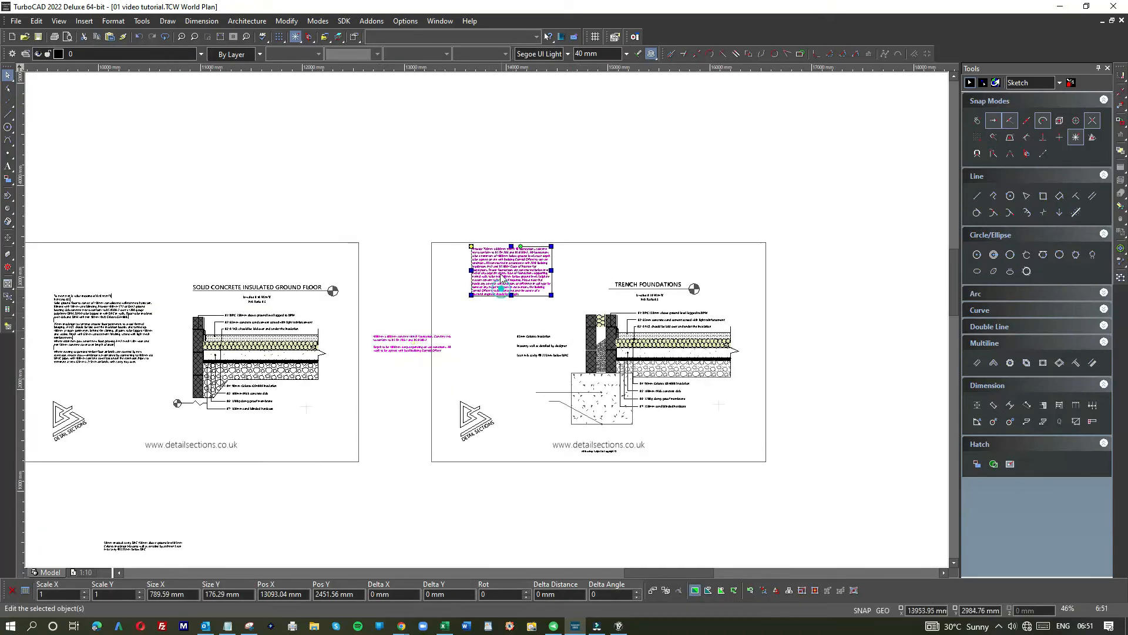
pyautogui.moveTo(500, 275); pyautogui.dragTo(423, 291)
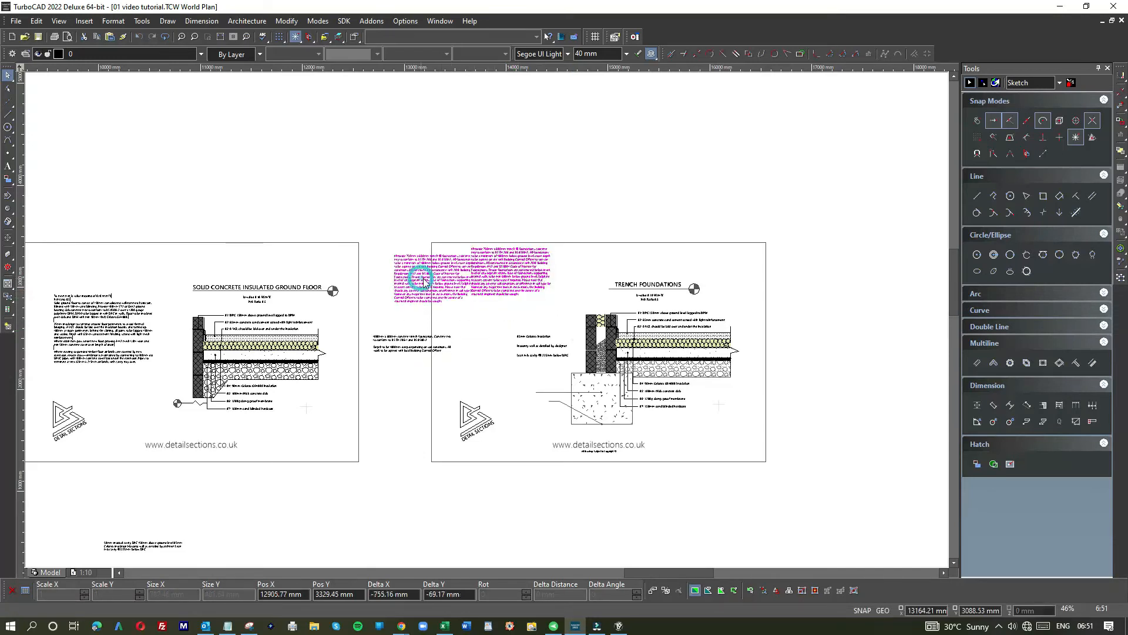
# - Shift the whole trench foundation drawing, with its title, leaders and wall labels, slightly right and up within the sheet border
pyautogui.moveTo(509, 259); pyautogui.dragTo(747, 439)
pyautogui.moveTo(671, 364); pyautogui.dragTo(677, 357)
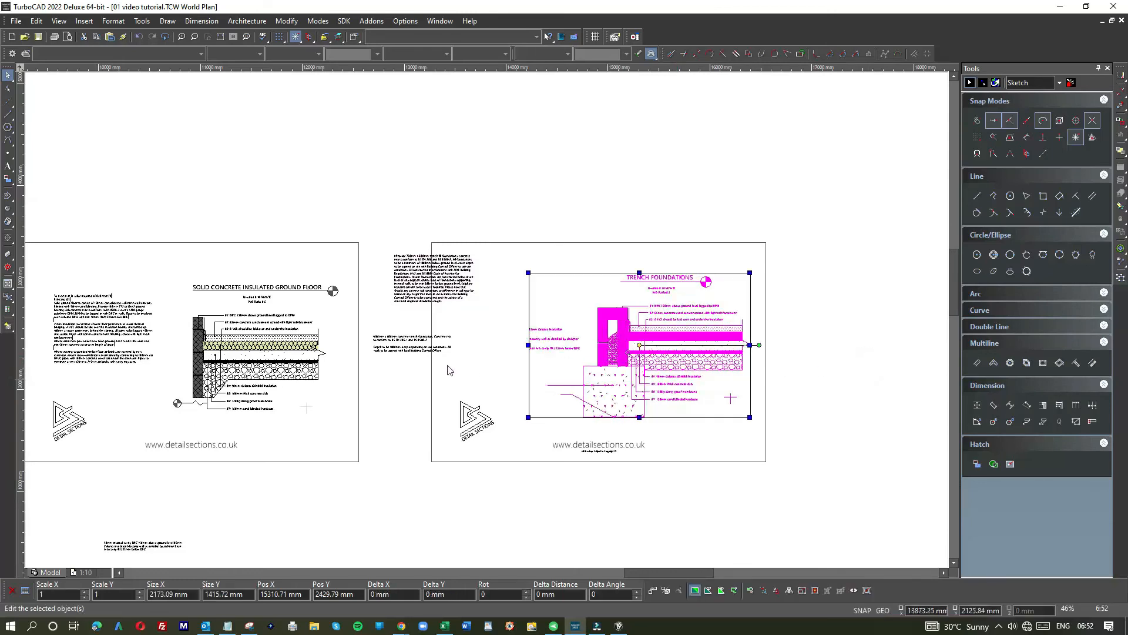
# - Try placing the concrete foundation notes inside the sheet border beside the wall labels
pyautogui.moveTo(352, 311); pyautogui.dragTo(514, 360)
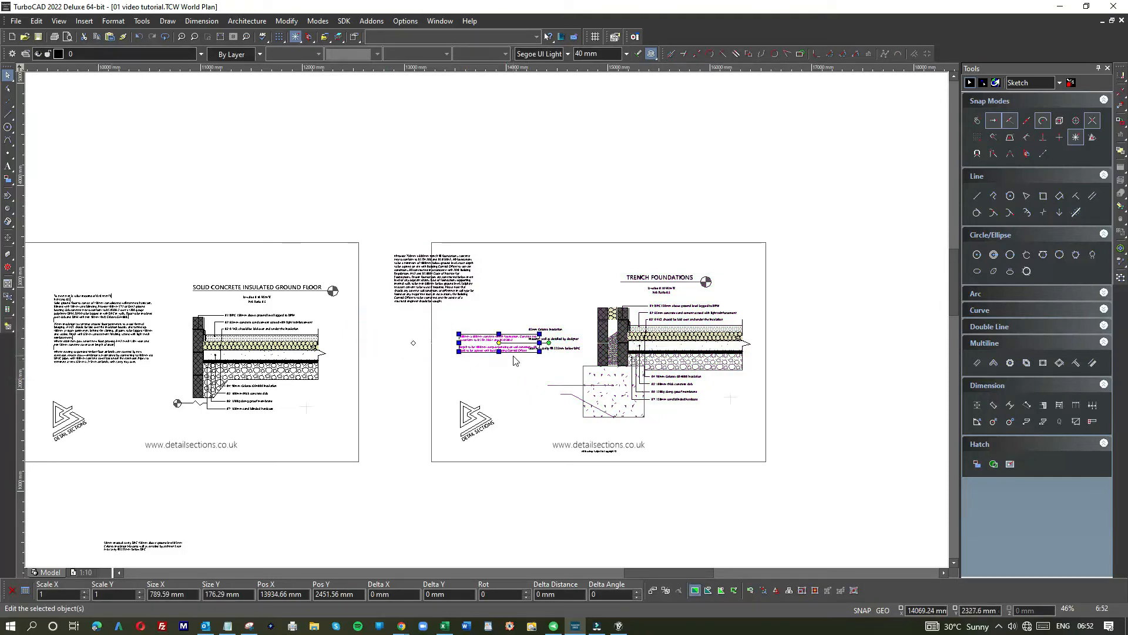
pyautogui.scroll(2, 521, 367)
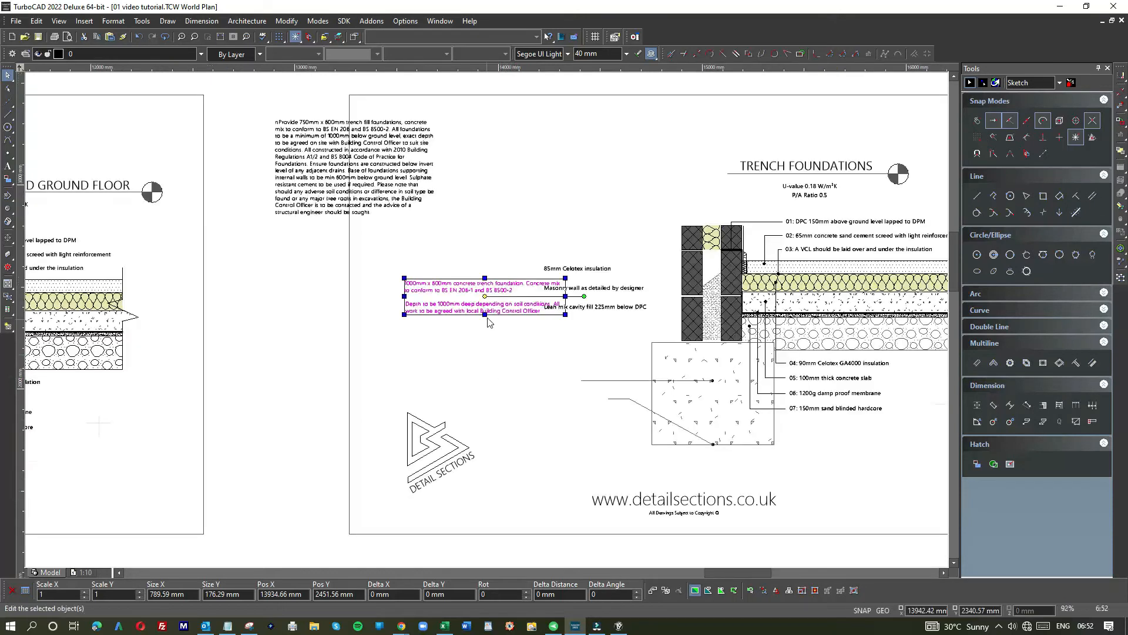
pyautogui.moveTo(485, 296); pyautogui.dragTo(373, 301)
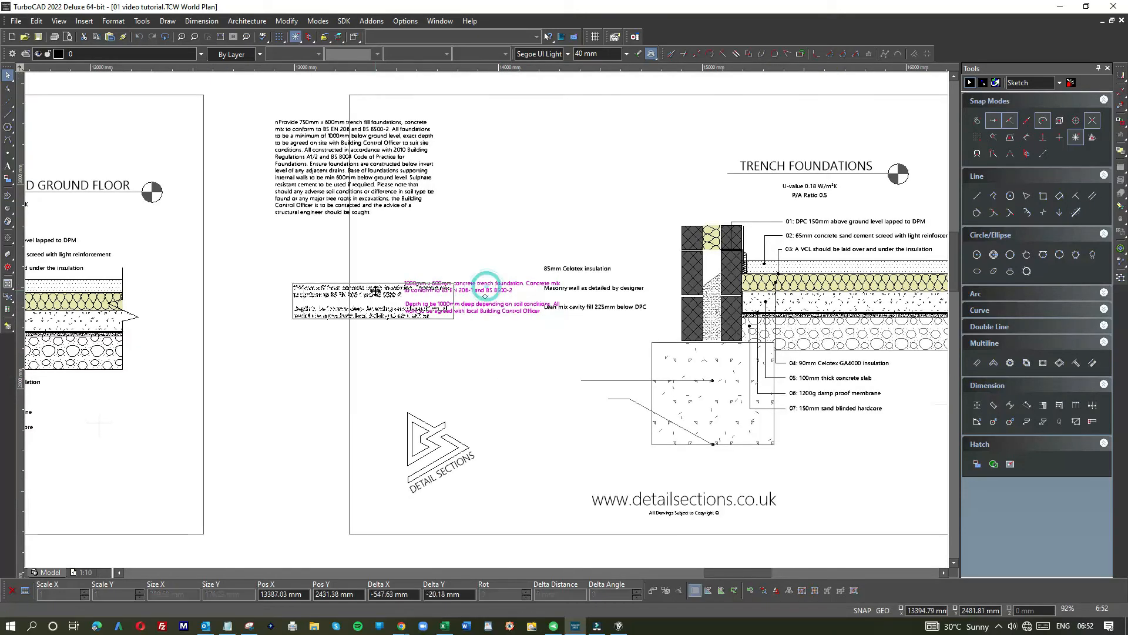
# - Nudge the three wall labels slightly left and place the concrete foundation notes directly beneath them
pyautogui.click(579, 299)
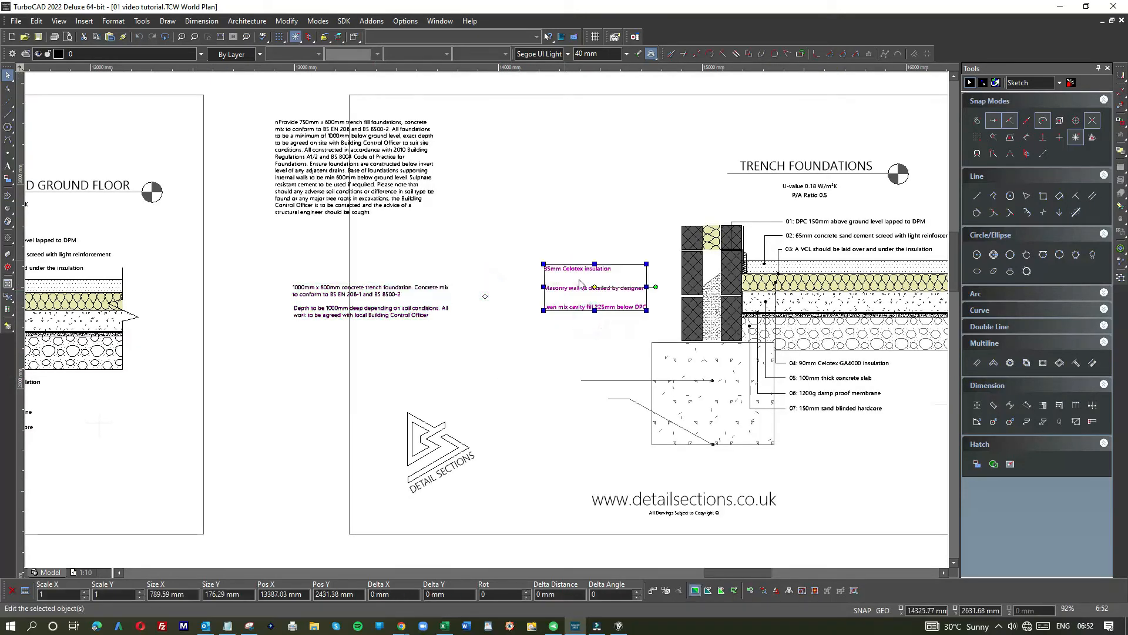
pyautogui.moveTo(576, 279); pyautogui.dragTo(569, 280)
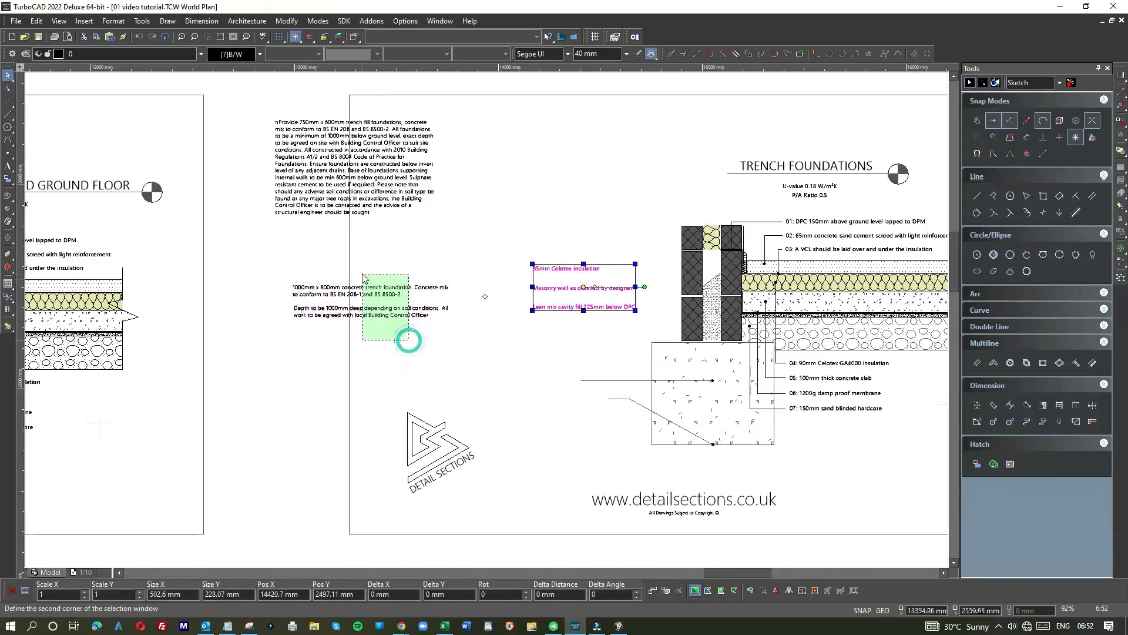
pyautogui.click(343, 296)
pyautogui.moveTo(343, 297); pyautogui.dragTo(583, 369)
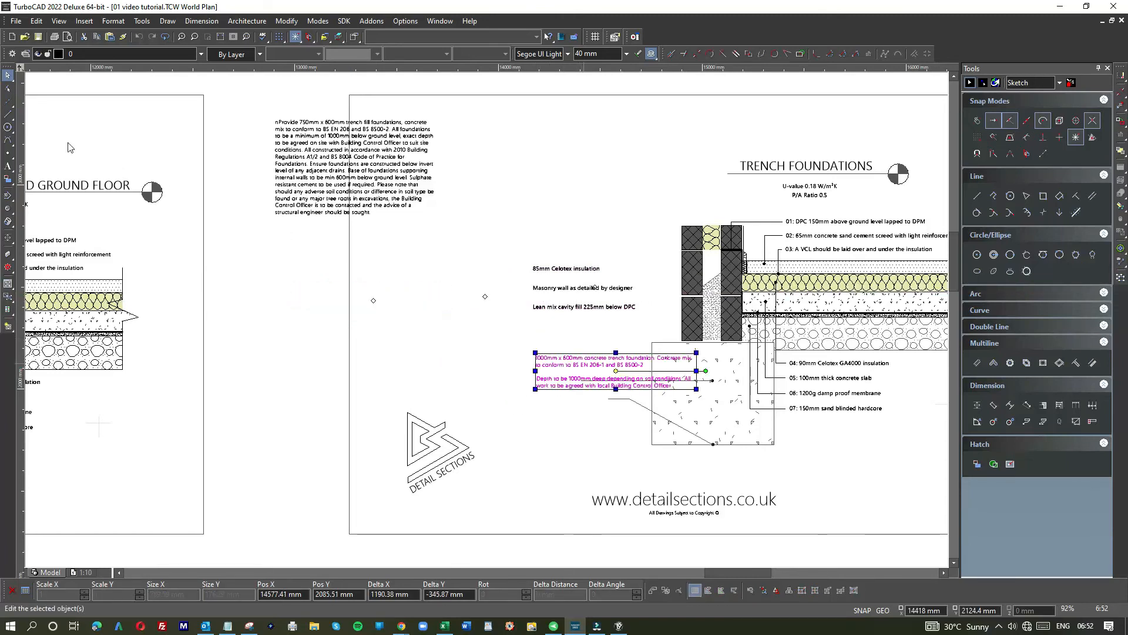
# - Draw a vertical guide line down from the start of the wall labels and align the concrete foundation notes to it
pyautogui.click(8, 114)
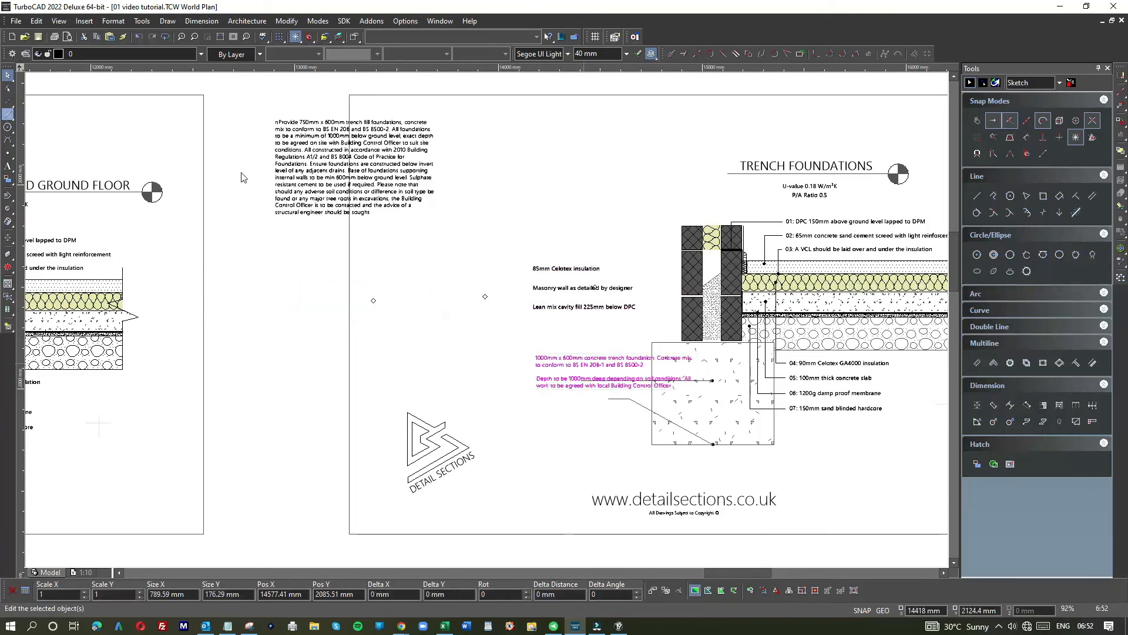
pyautogui.click(532, 266)
pyautogui.click(540, 435)
pyautogui.click(8, 76)
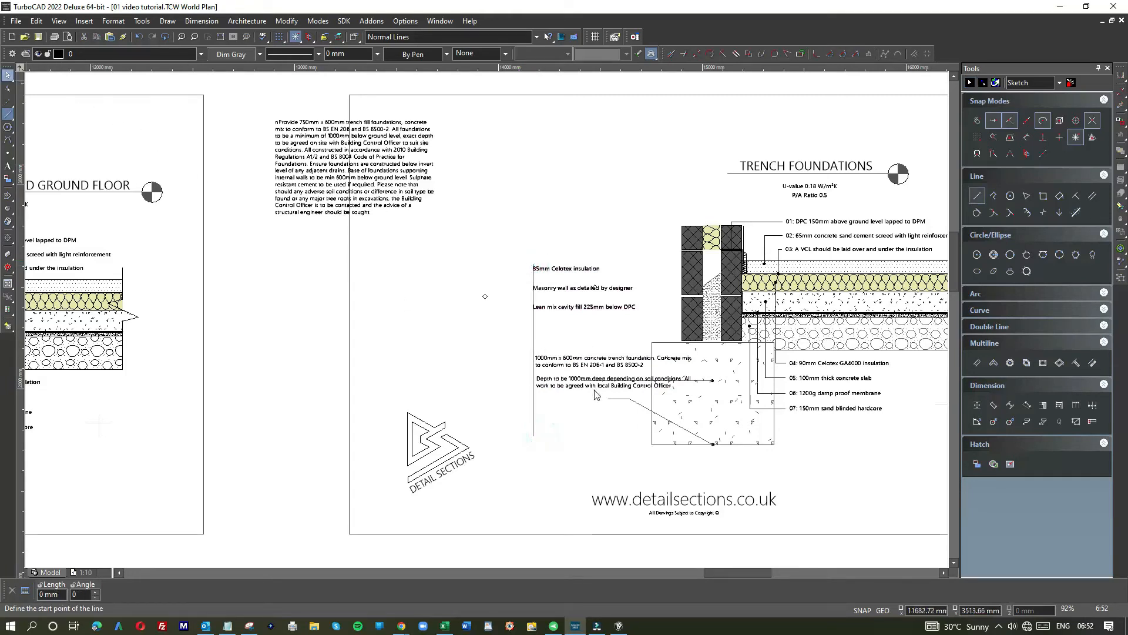
pyautogui.moveTo(550, 358); pyautogui.dragTo(592, 371)
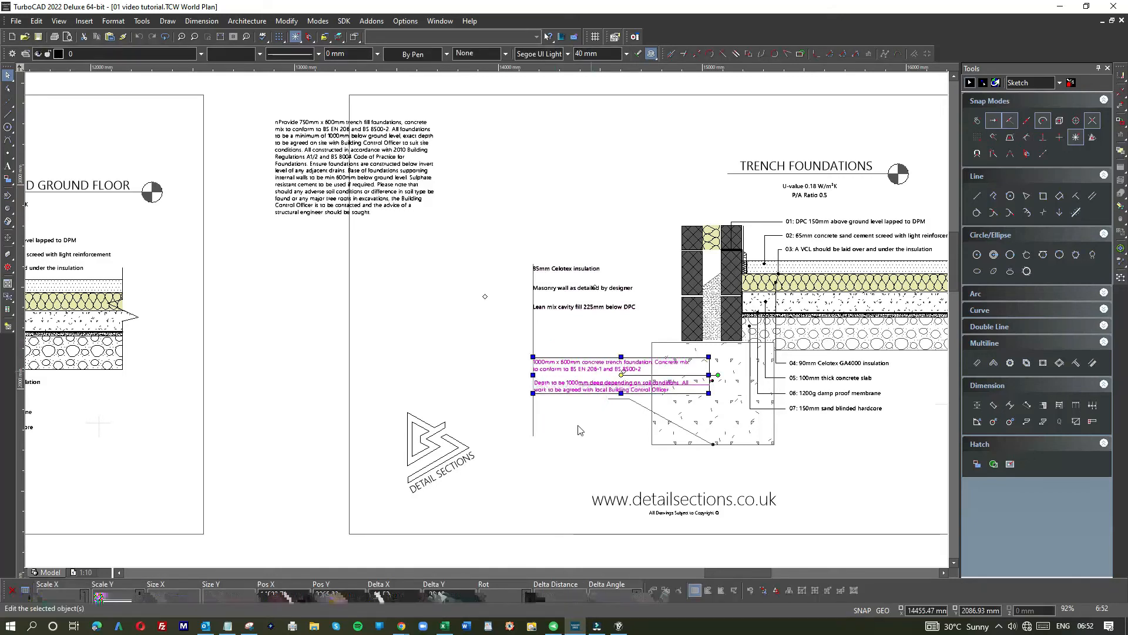
pyautogui.click(583, 412)
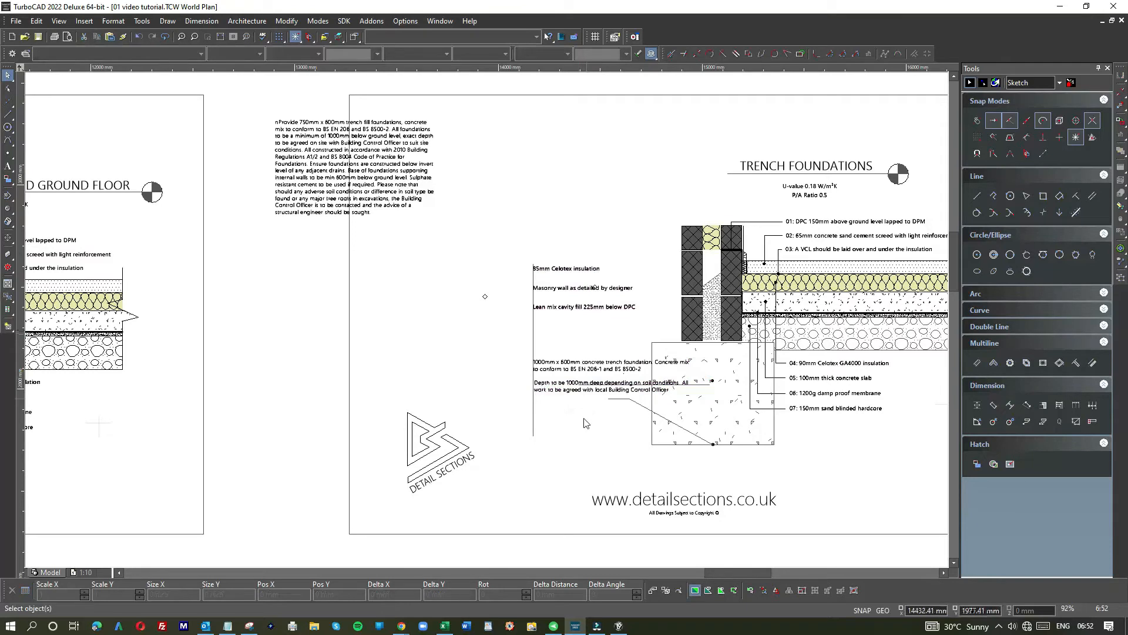
# - Delete the two wide foundation notes that overlap the concrete trench, covering the concrete mix and the foundation depth
pyautogui.scroll(2, 488, 324)
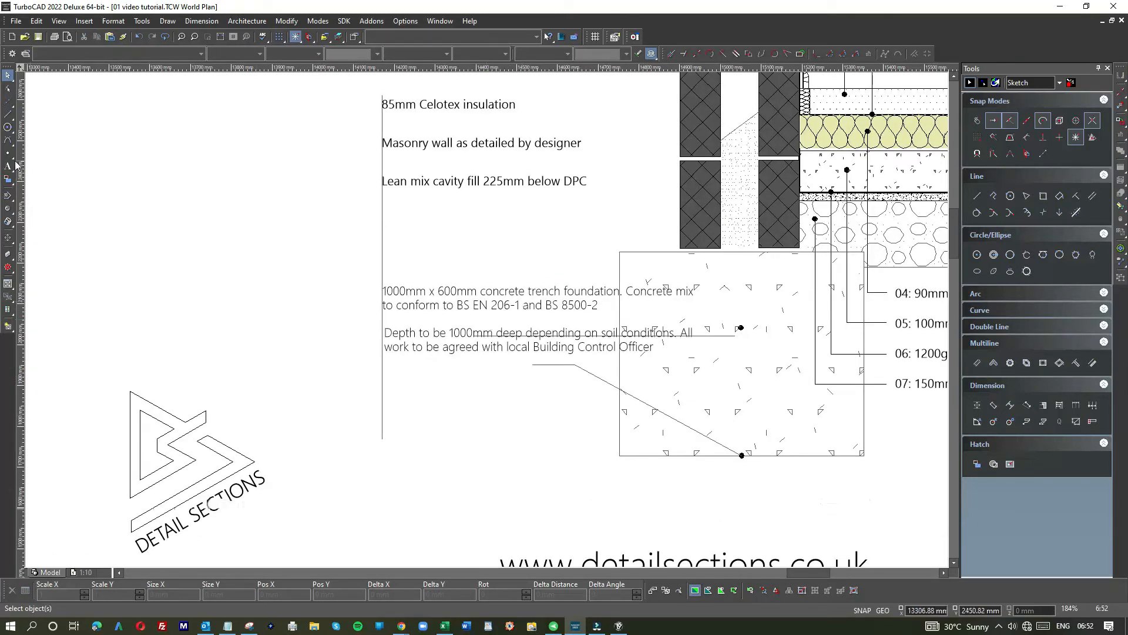
pyautogui.moveTo(10, 166); pyautogui.dragTo(49, 174)
pyautogui.click(510, 306)
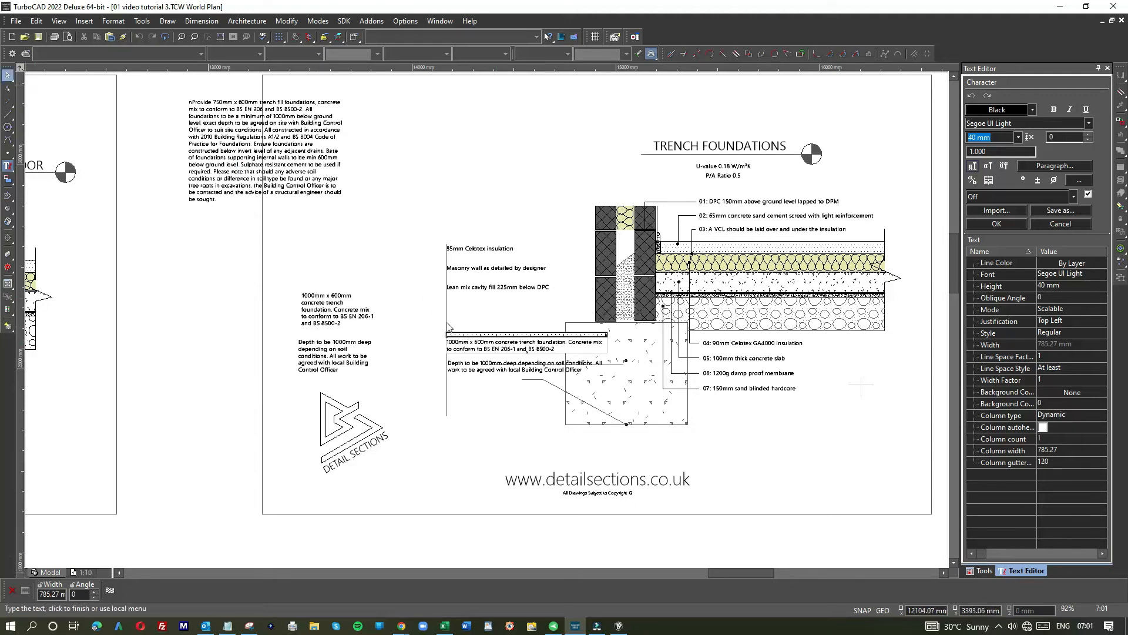
pyautogui.click(471, 346)
pyautogui.click(475, 346)
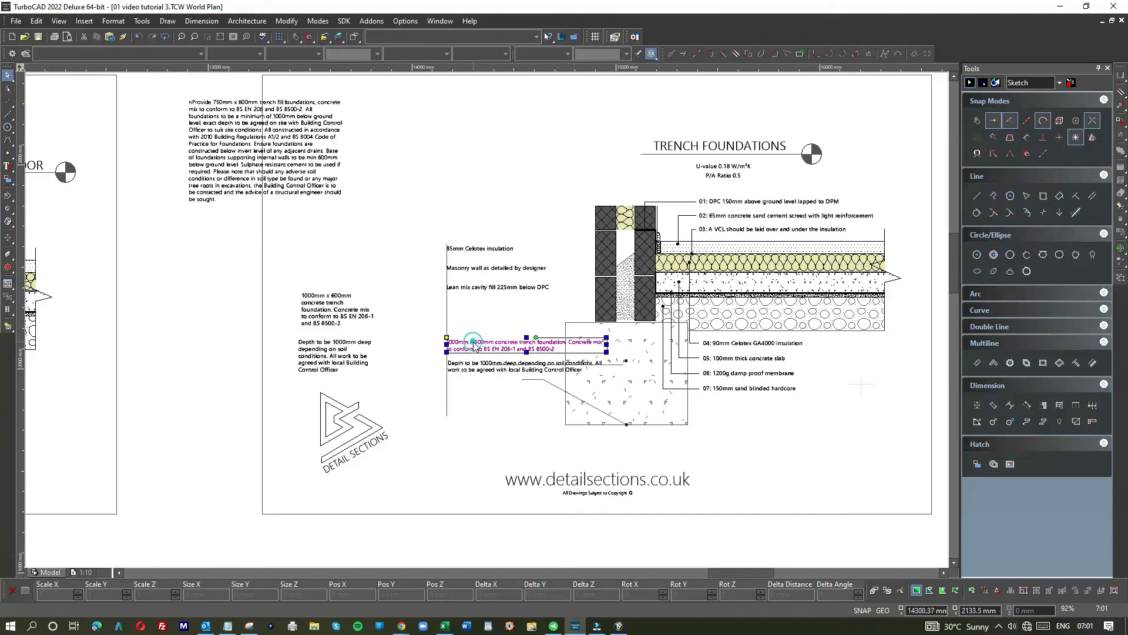
pyautogui.click(476, 363)
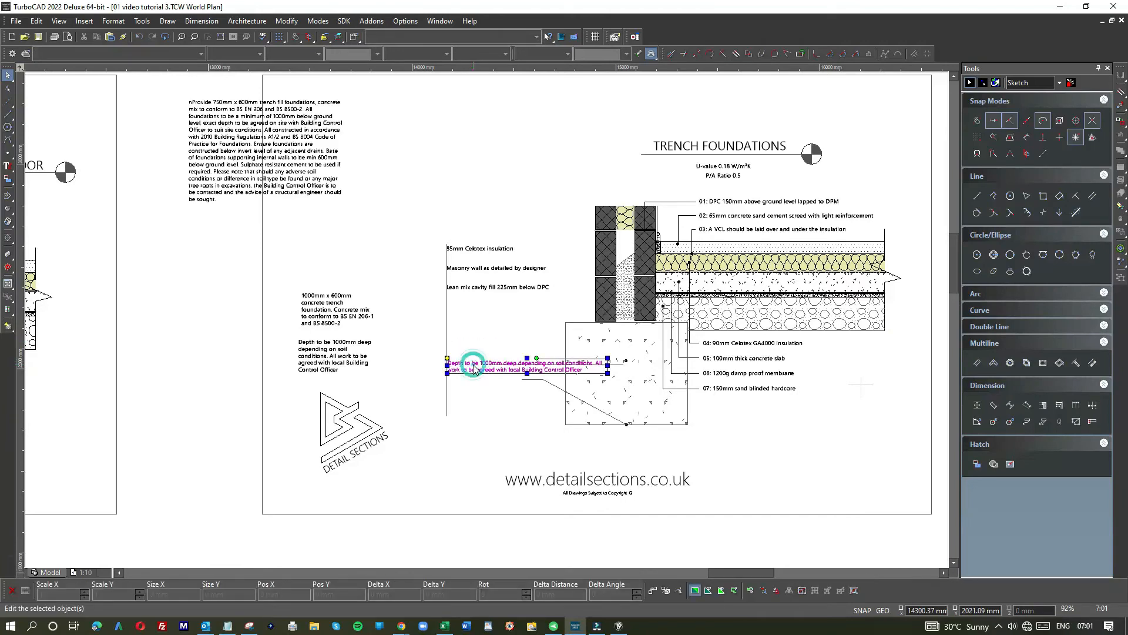
# - Move the narrow "1000mm x 600mm concrete trench foundation" note onto the vertical guide line beneath the wall labels
pyautogui.click(367, 320)
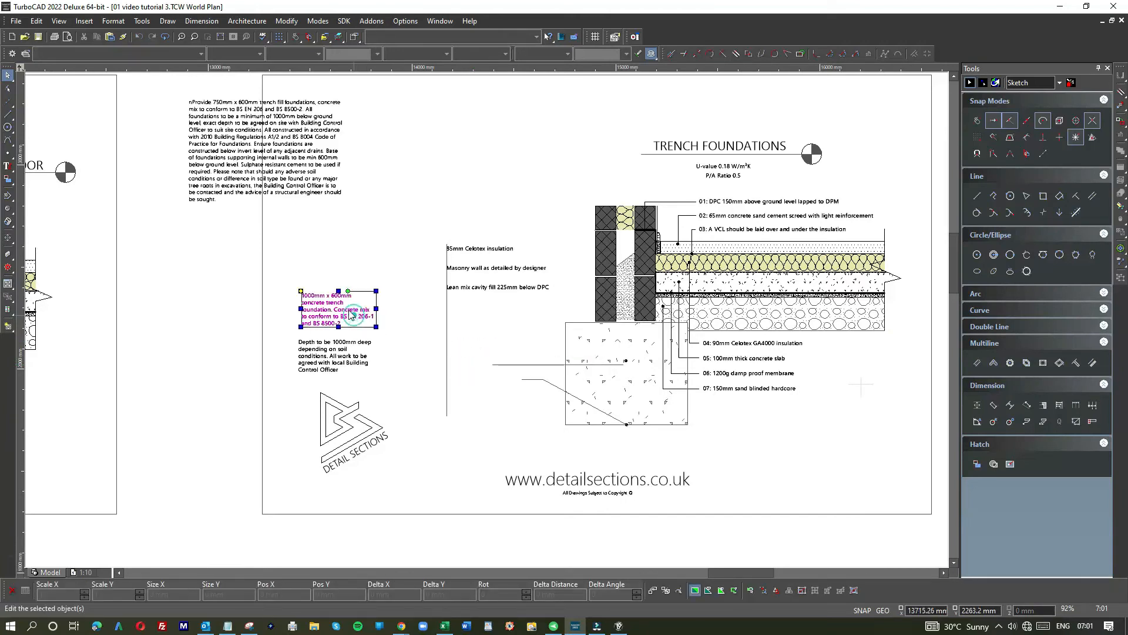
pyautogui.moveTo(339, 303); pyautogui.dragTo(486, 345)
pyautogui.click(497, 289)
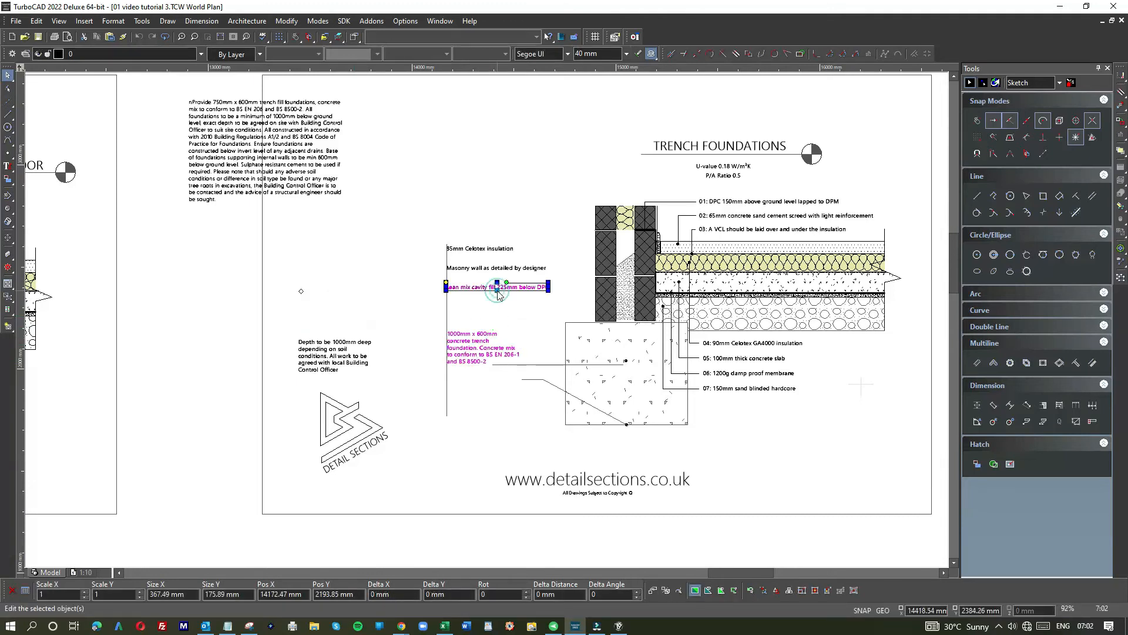
pyautogui.click(489, 343)
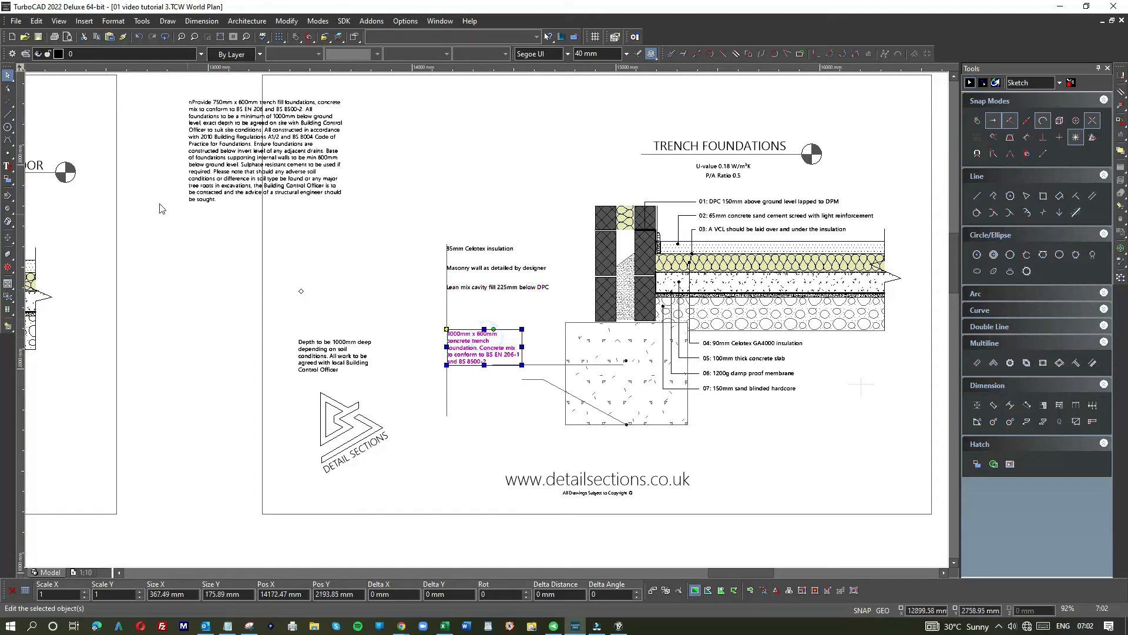
# - Widen the text box of the concrete trench foundation note to about 523 mm
pyautogui.click(9, 168)
pyautogui.doubleClick(491, 329)
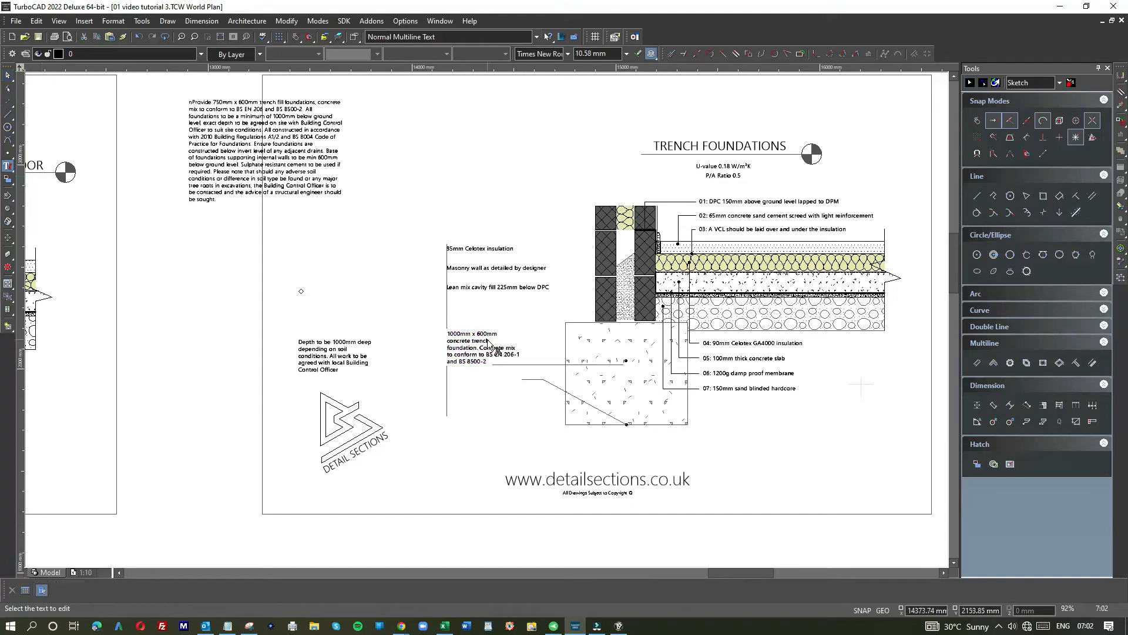
pyautogui.click(489, 342)
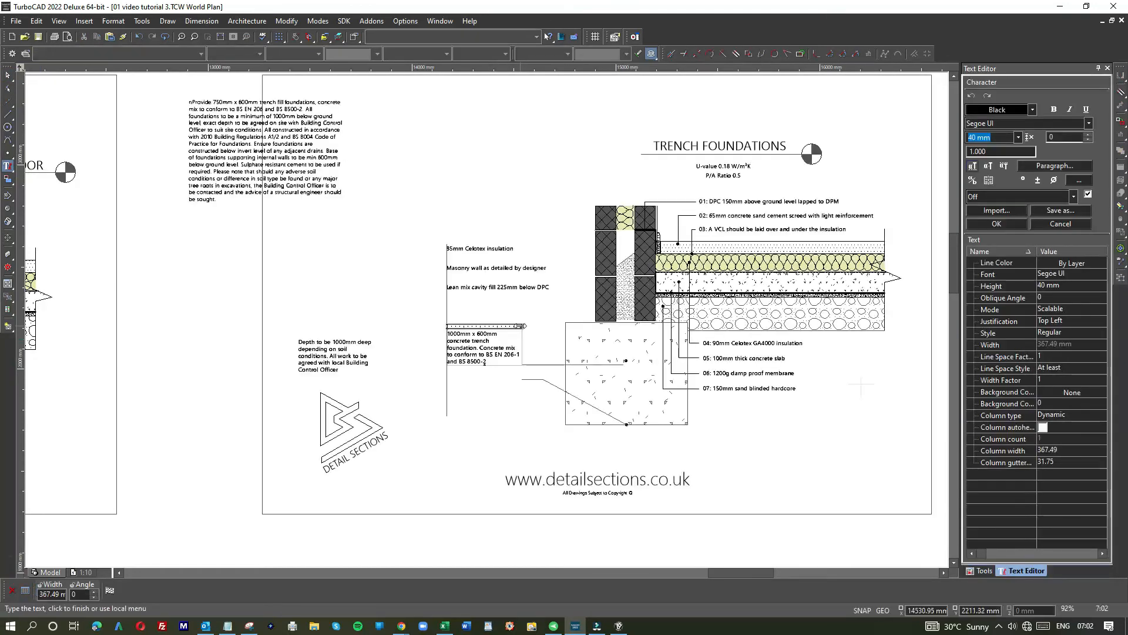
pyautogui.moveTo(529, 326); pyautogui.dragTo(552, 327)
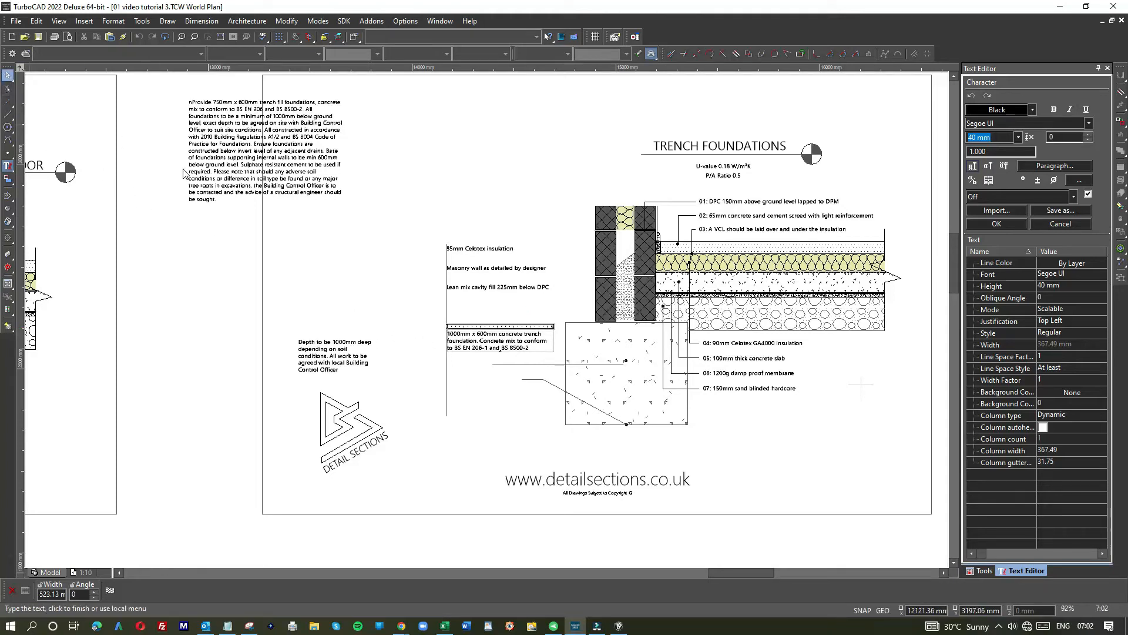
# - Move the narrow "Depth to be 1000mm deep" note onto the guide line directly beneath the concrete foundation note
pyautogui.click(340, 369)
pyautogui.click(325, 356)
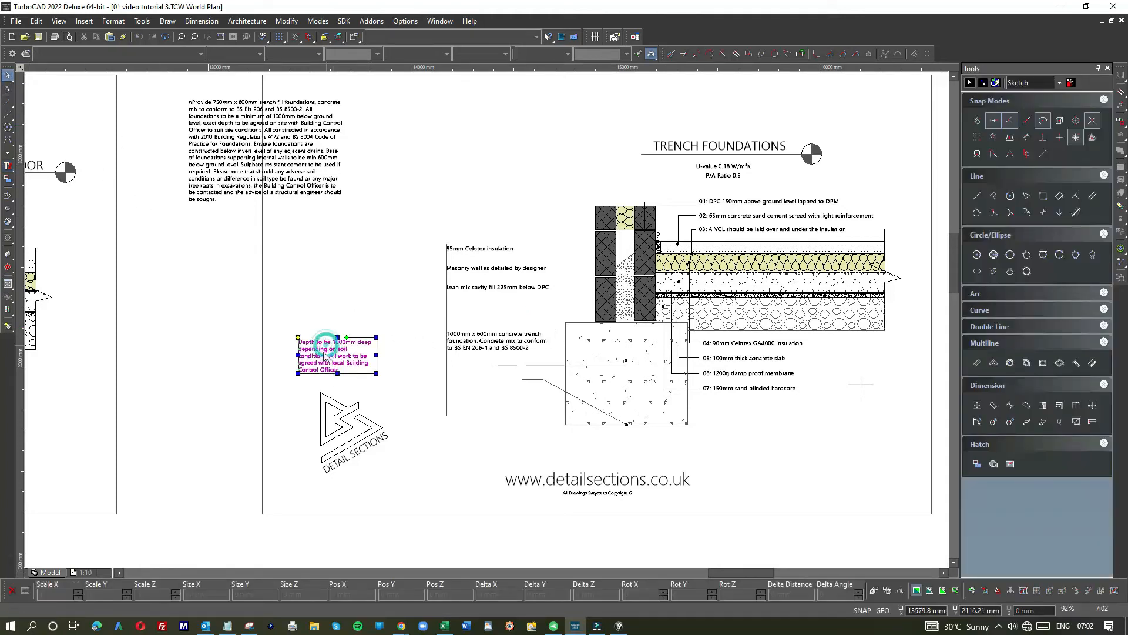
pyautogui.moveTo(325, 355); pyautogui.dragTo(470, 386)
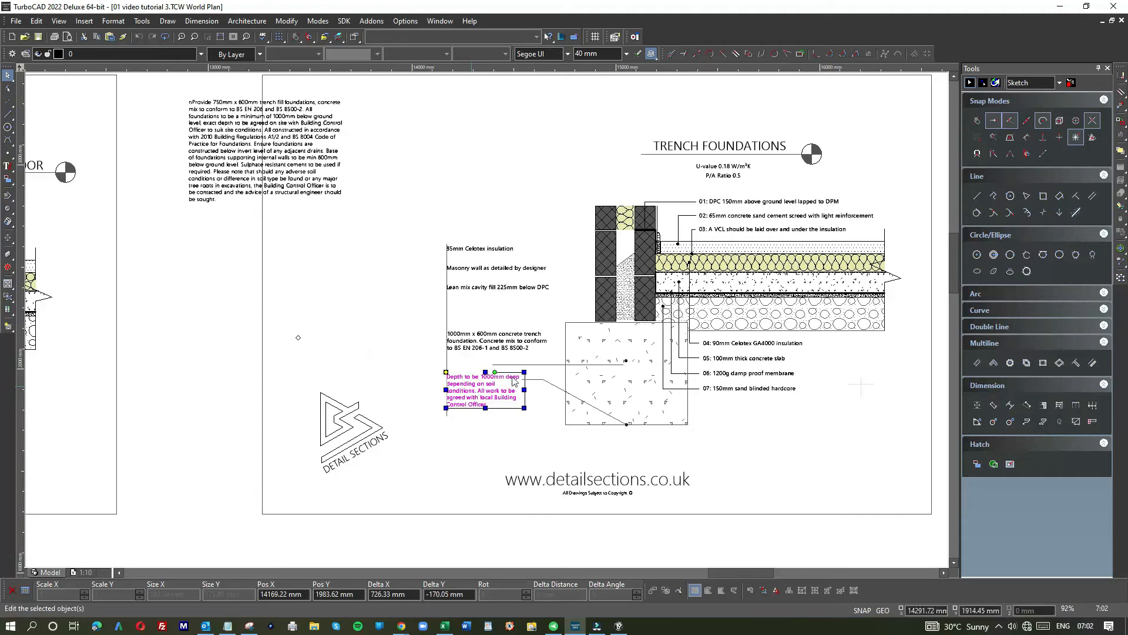
# - Widen the text box of the foundation depth note to about 499 mm and finish editing it
pyautogui.click(8, 166)
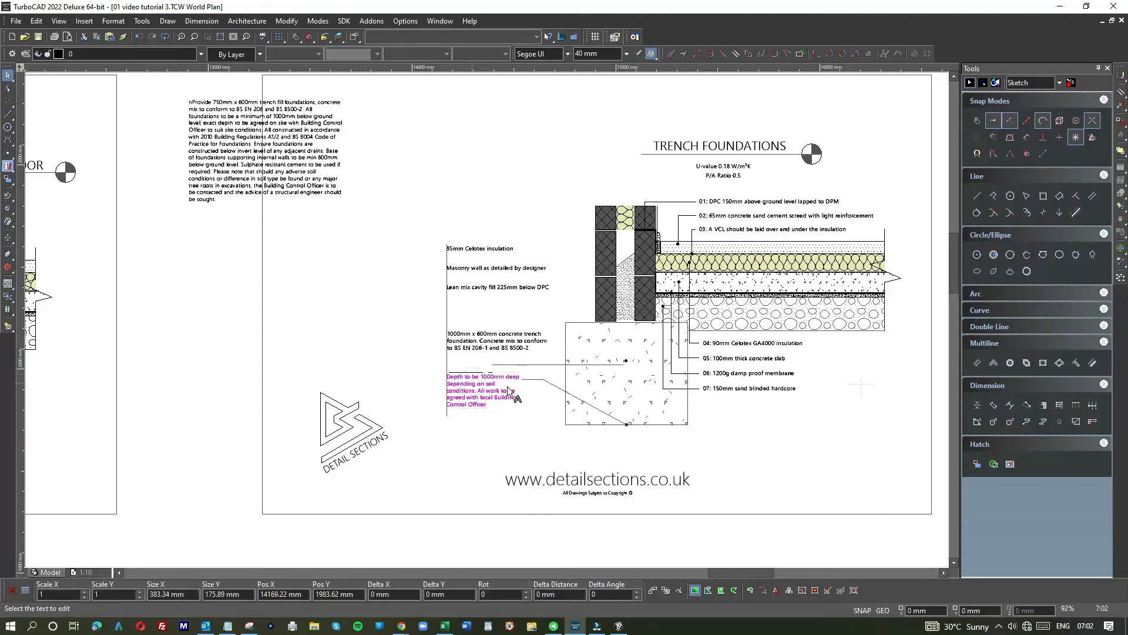
pyautogui.click(515, 391)
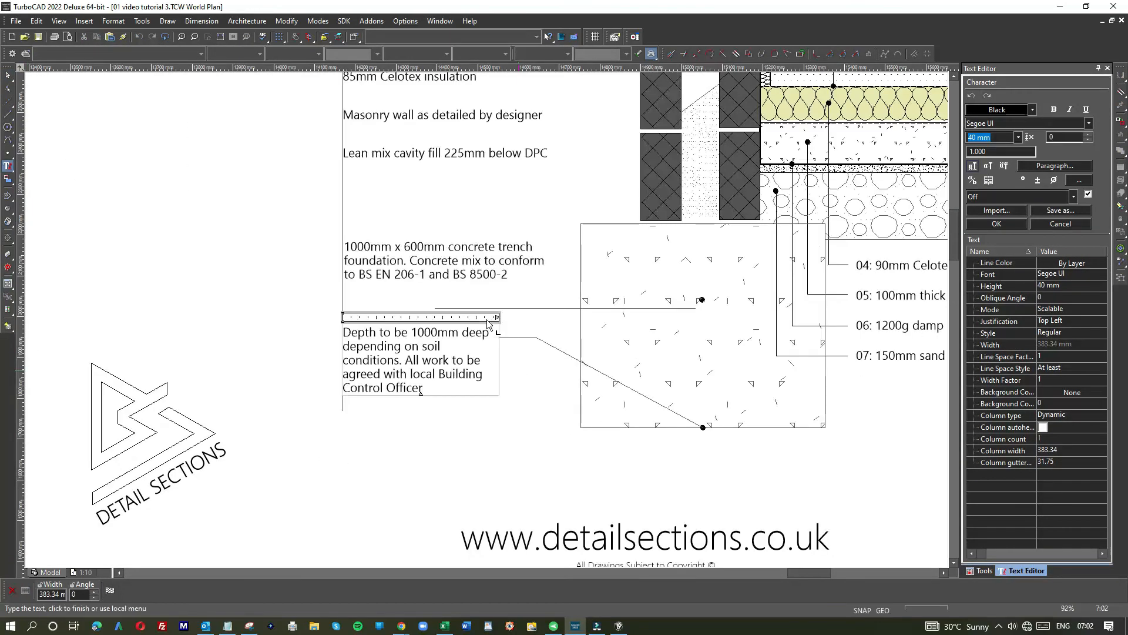
pyautogui.moveTo(529, 318); pyautogui.dragTo(603, 322)
pyautogui.click(574, 258)
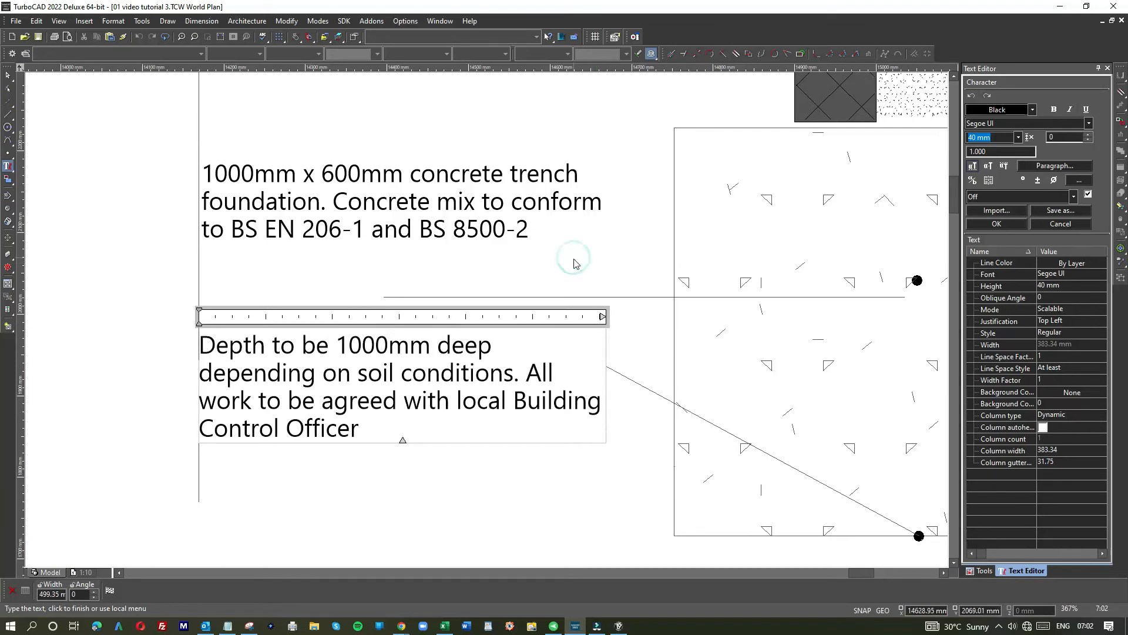
pyautogui.click(593, 481)
pyautogui.click(7, 75)
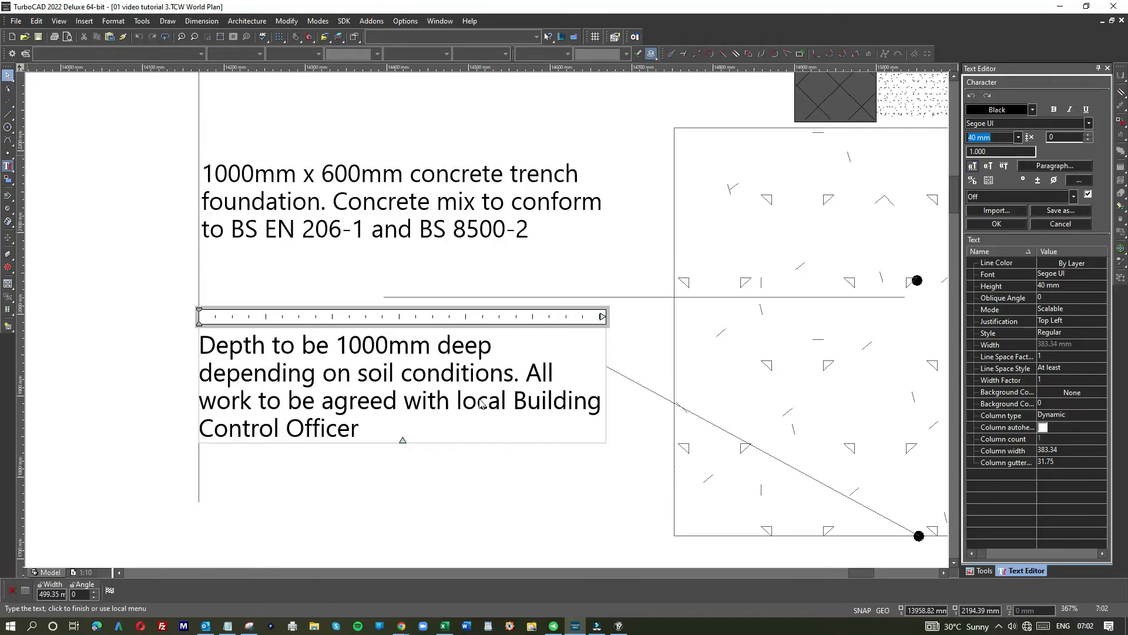
pyautogui.click(499, 457)
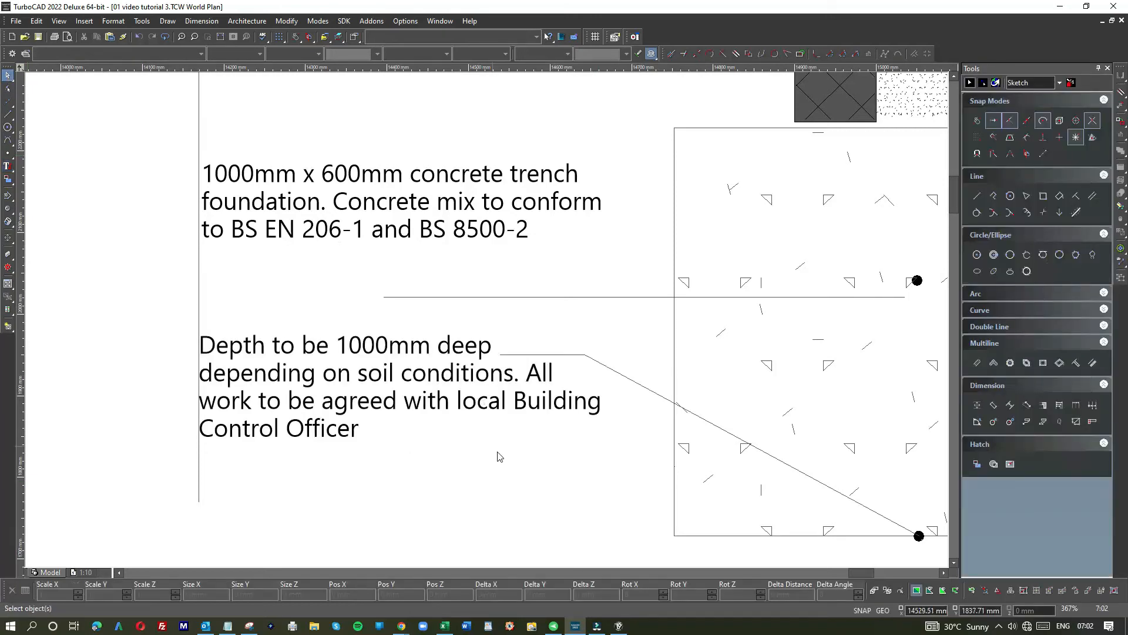
# - Flatten the sloping leader to the trench base by reducing its height to about 111 mm
pyautogui.click(646, 388)
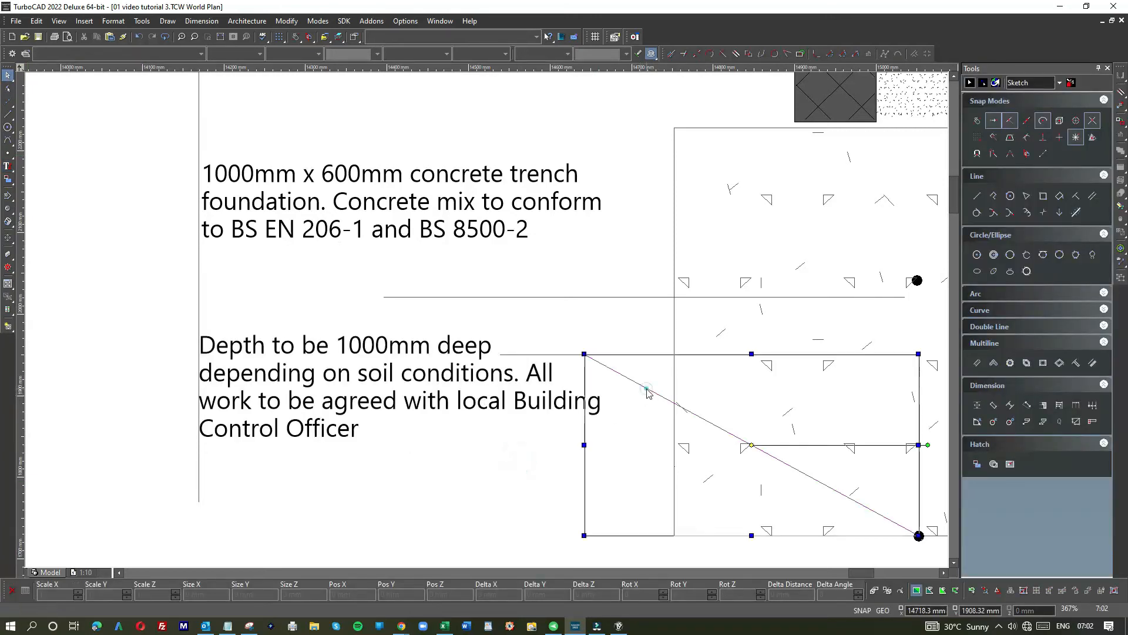
pyautogui.click(752, 354)
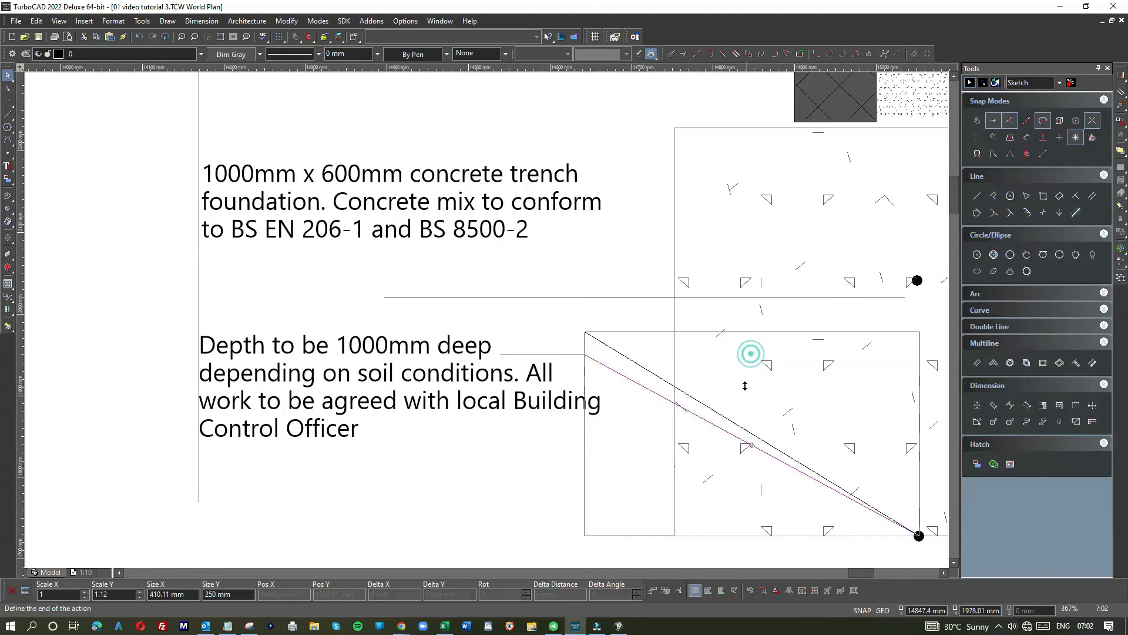
pyautogui.click(724, 431)
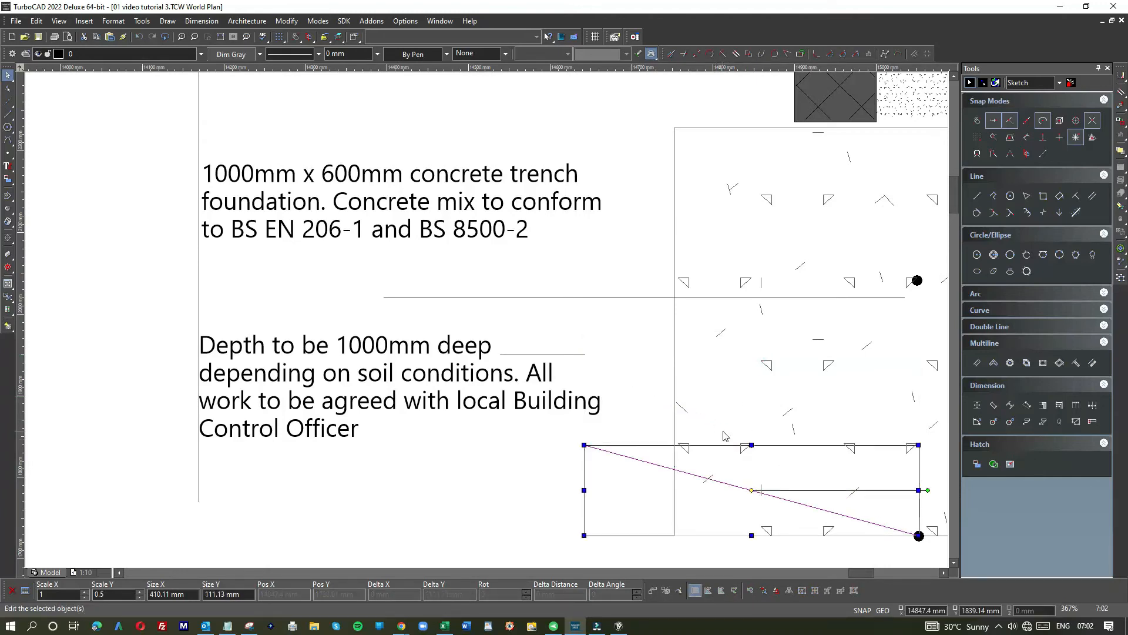
# - Lengthen the sloping leader from its upper end to about 552 mm so it reaches the foundation depth note
pyautogui.rightClick(515, 444)
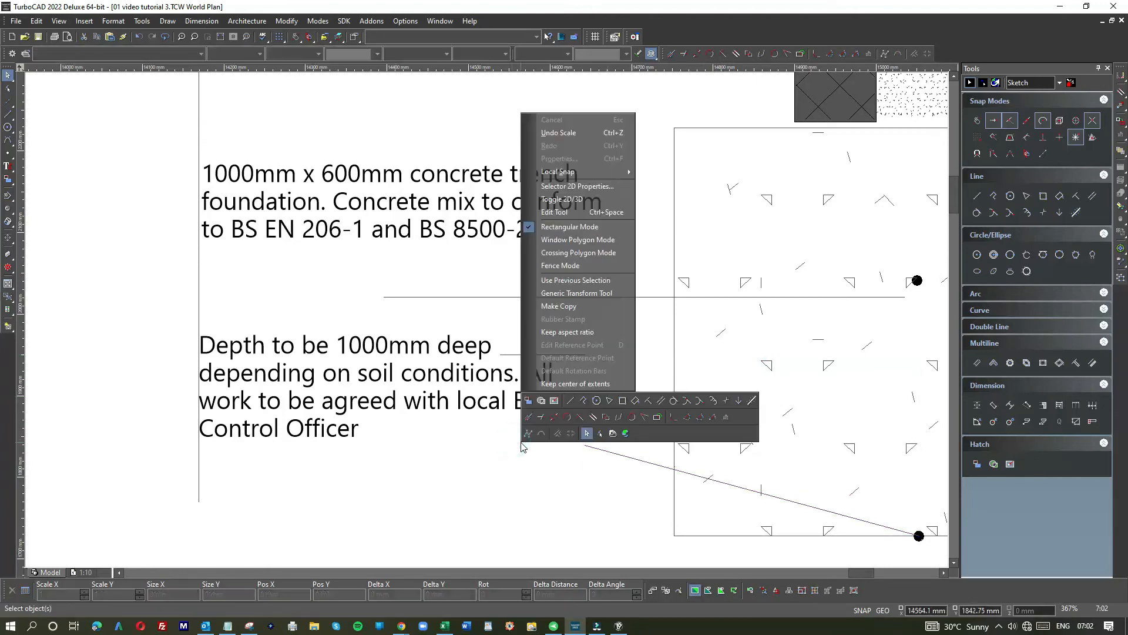
pyautogui.click(530, 421)
pyautogui.click(592, 446)
pyautogui.click(496, 424)
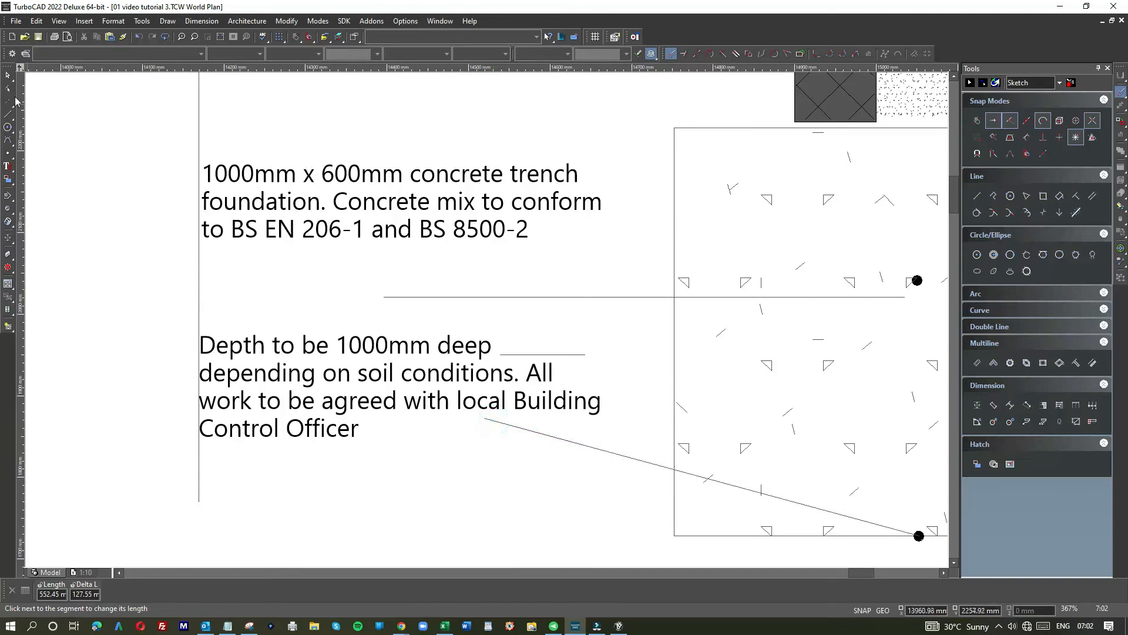
pyautogui.scroll(-2, 432, 319)
pyautogui.press('Escape')
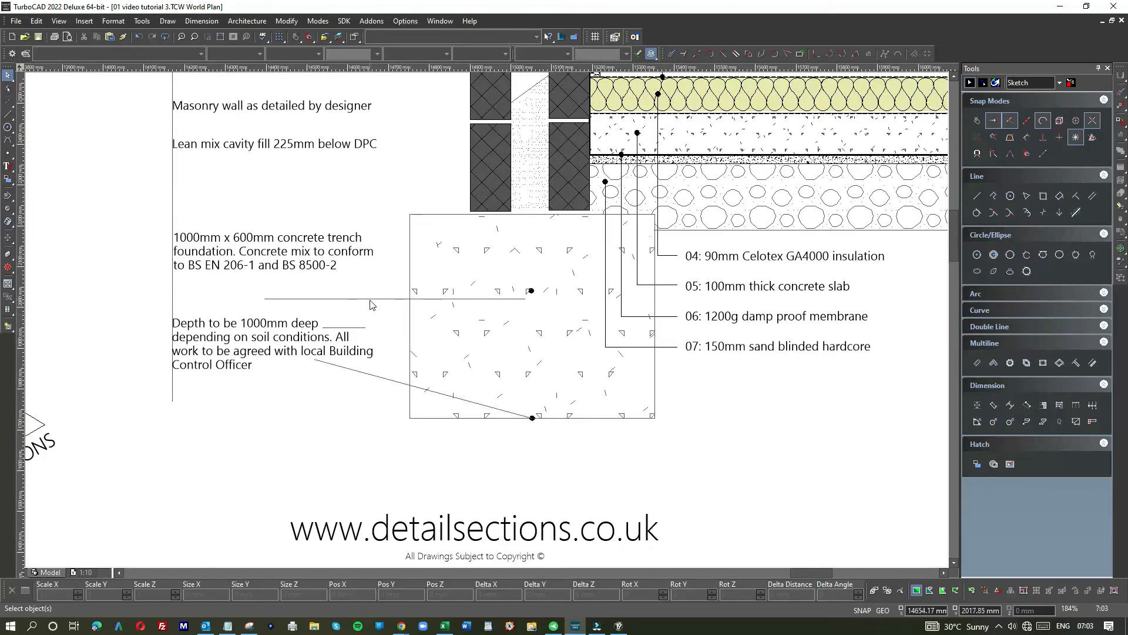
# - Flatten the sloping leader slightly more so it starts beside the last line of the foundation depth note
pyautogui.click(362, 374)
pyautogui.moveTo(424, 359); pyautogui.dragTo(421, 369)
pyautogui.click(277, 377)
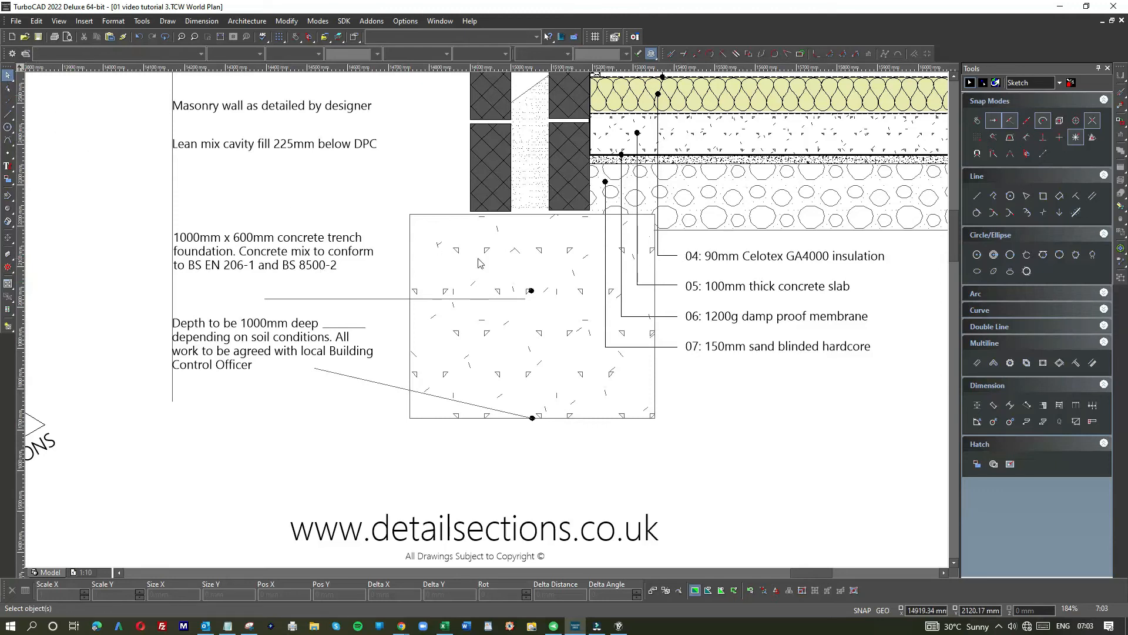
# - Reposition the leader dot inside the concrete foundation, level with the last line of the concrete mix note
pyautogui.click(531, 291)
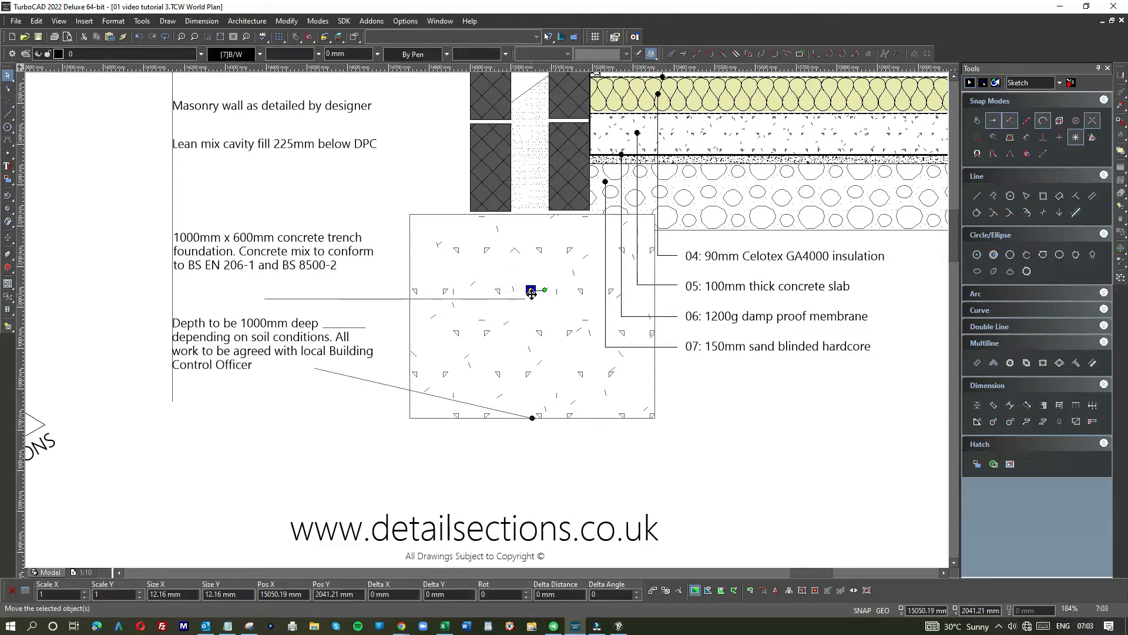
pyautogui.moveTo(531, 290); pyautogui.dragTo(532, 213)
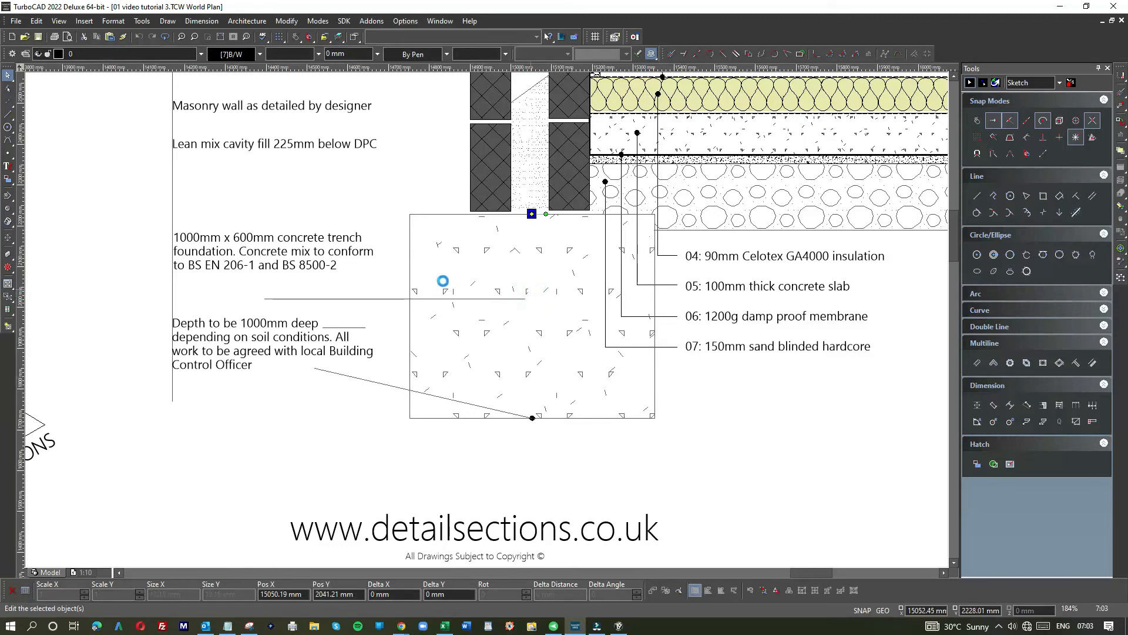
pyautogui.click(976, 121)
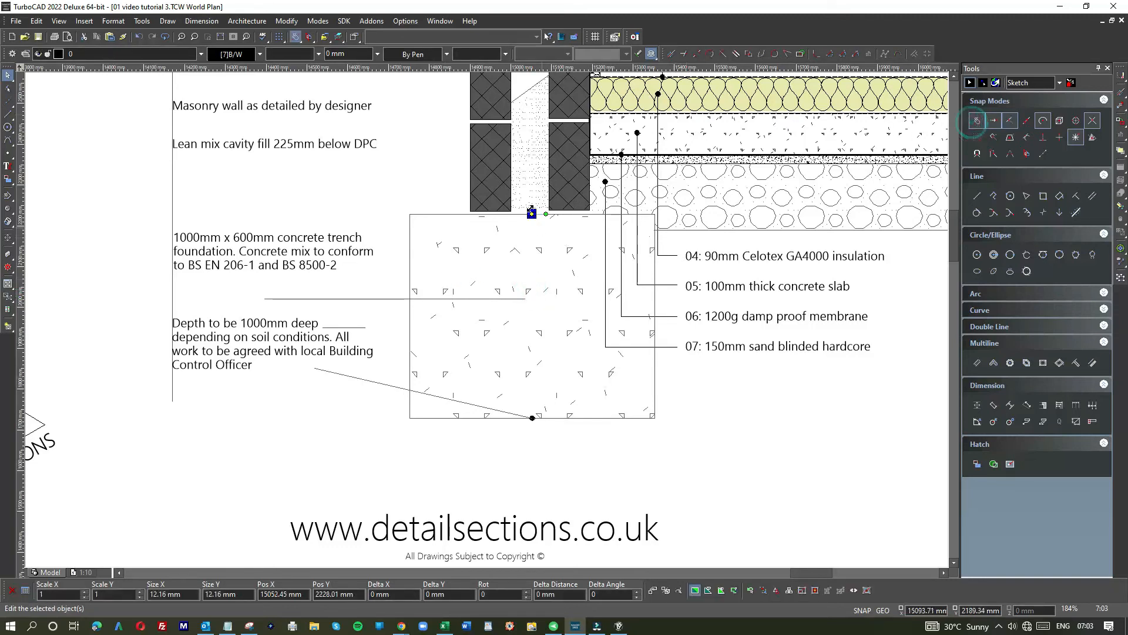
pyautogui.moveTo(534, 212); pyautogui.dragTo(512, 275)
pyautogui.click(511, 268)
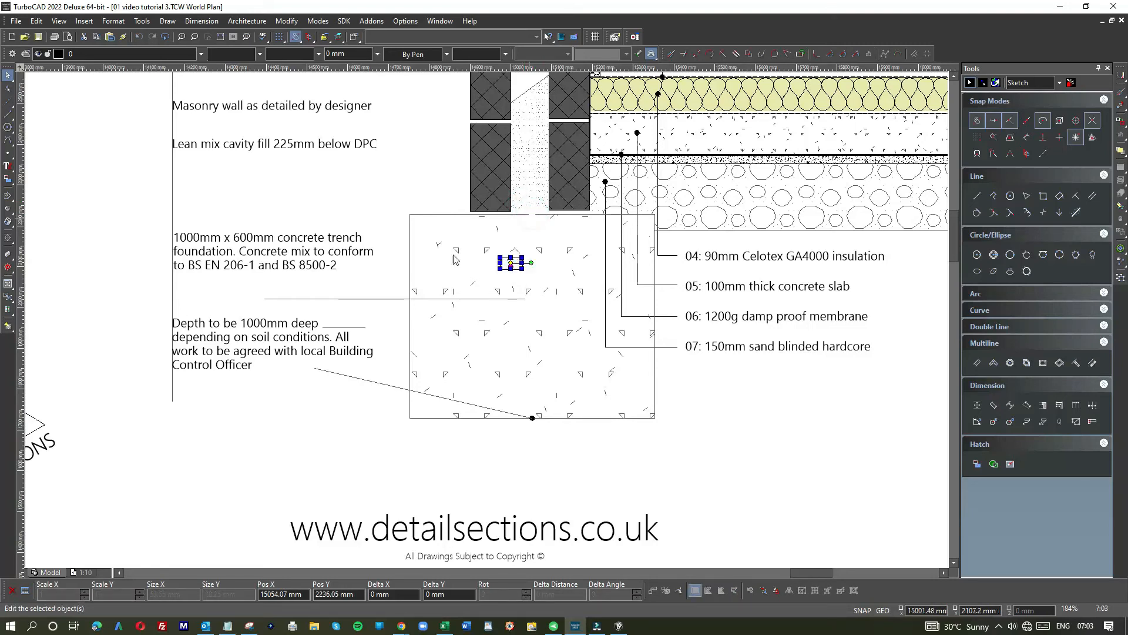
# - Draw a horizontal leader from the dot to the end of the concrete mix note and delete the old leader below it
pyautogui.press('l')
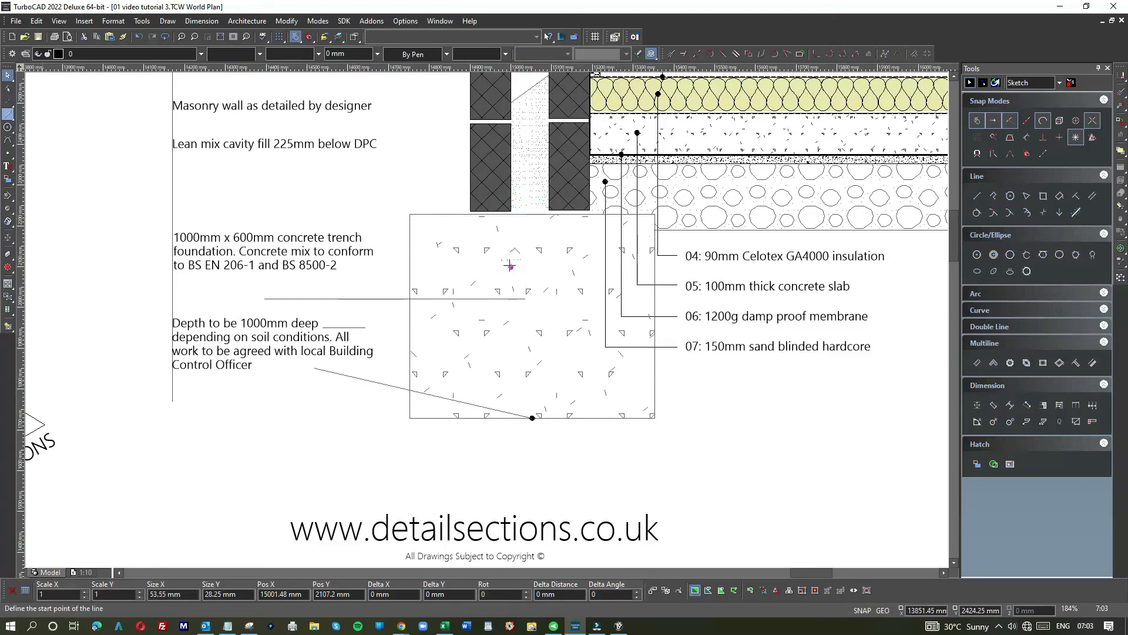
pyautogui.click(509, 266)
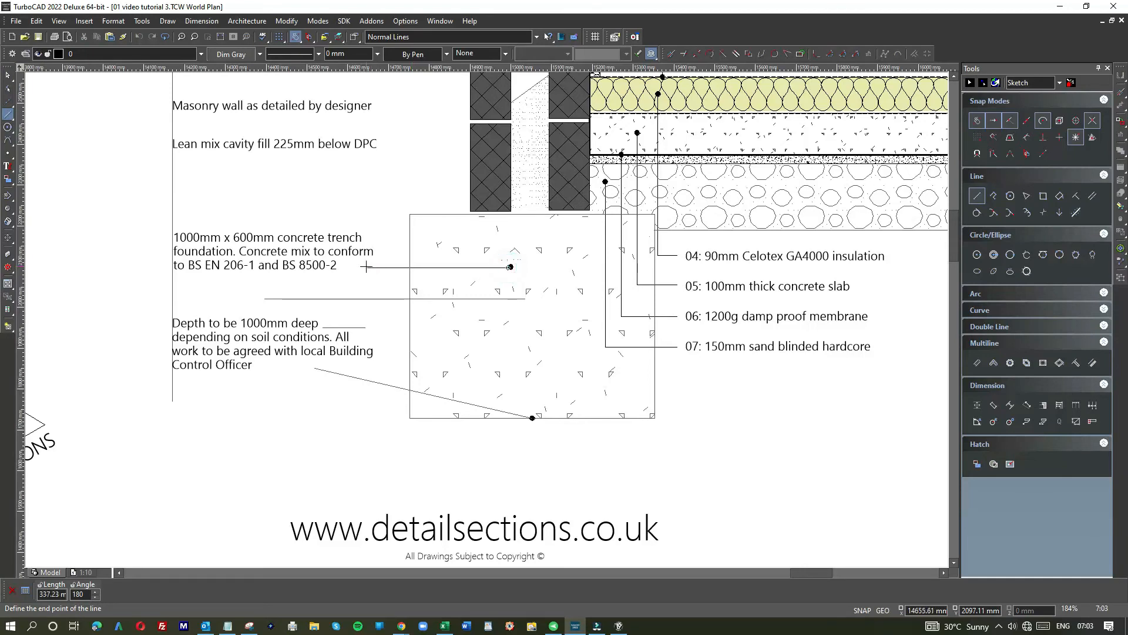
pyautogui.click(350, 266)
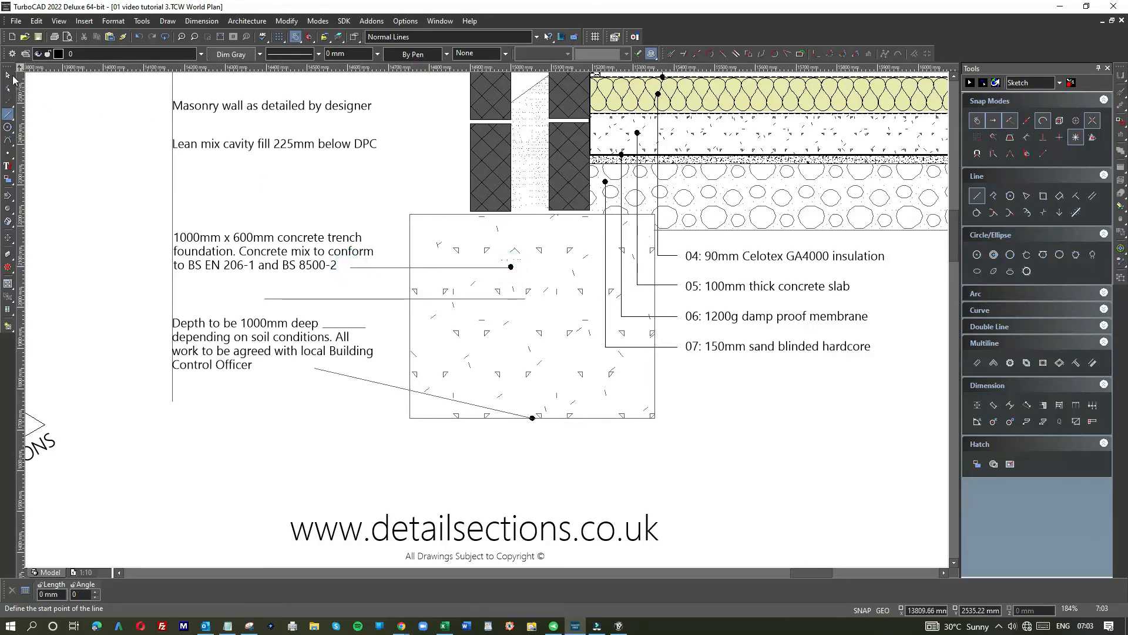
pyautogui.press('Escape')
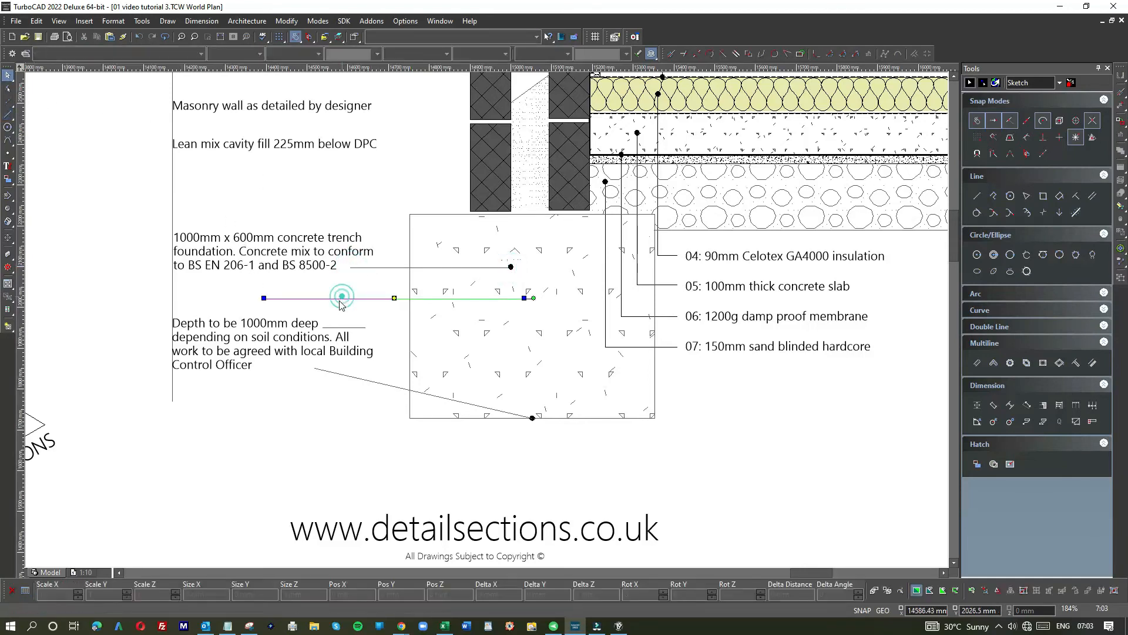
pyautogui.click(341, 298)
pyautogui.press('Delete')
# - Move the leader dot in the concrete foundation so it sits centred on the end of its horizontal leader
pyautogui.scroll(-3, 359, 308)
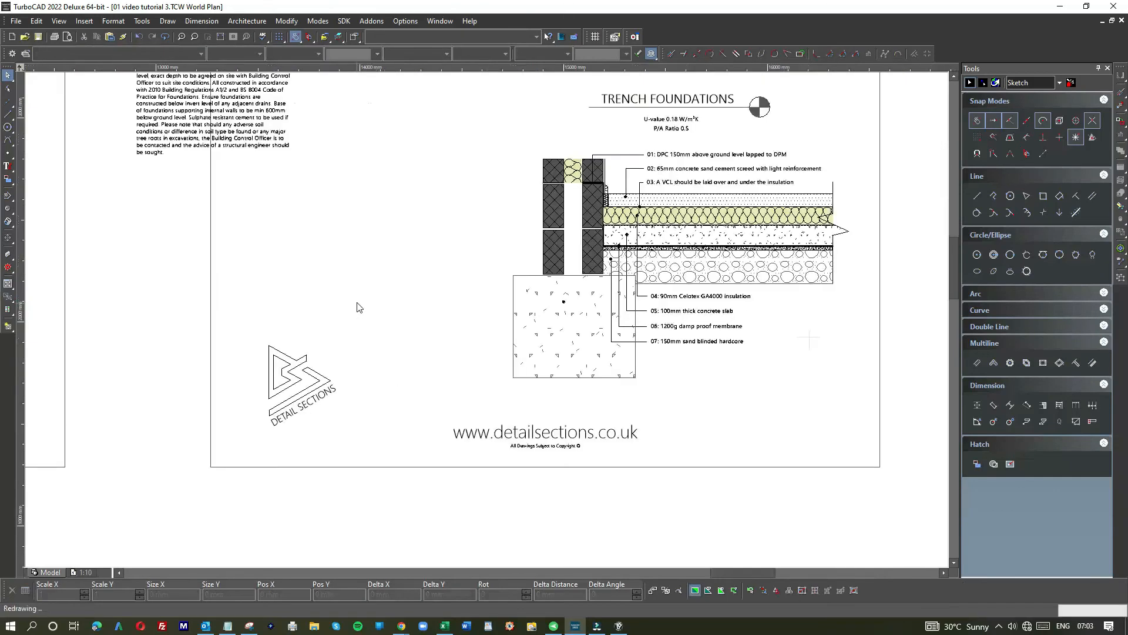
pyautogui.scroll(3, 487, 324)
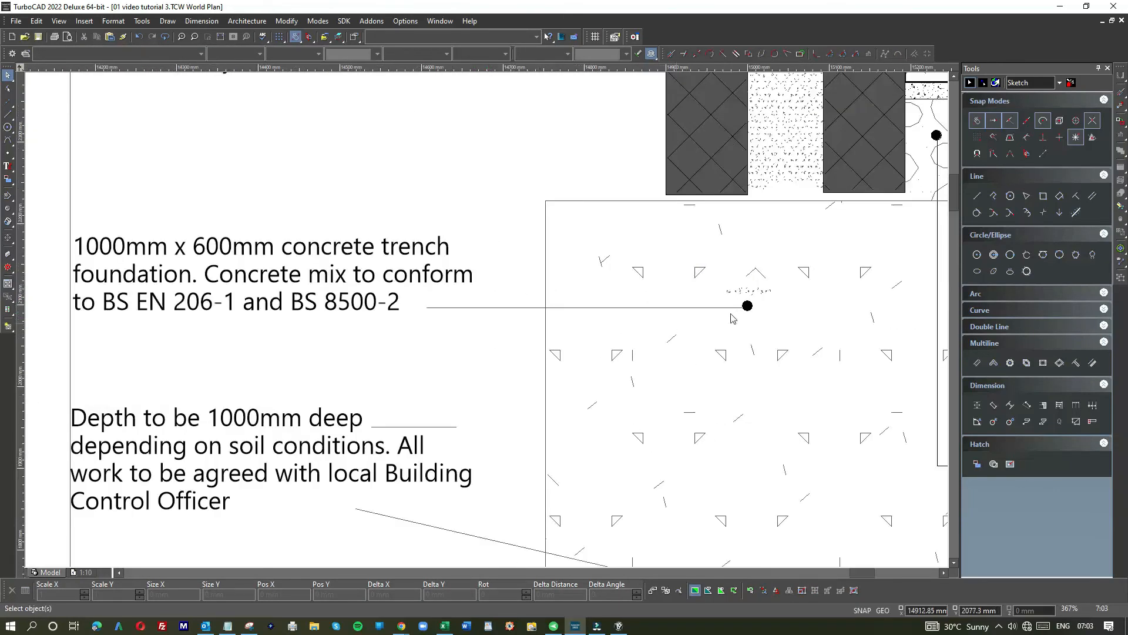
pyautogui.scroll(4, 745, 317)
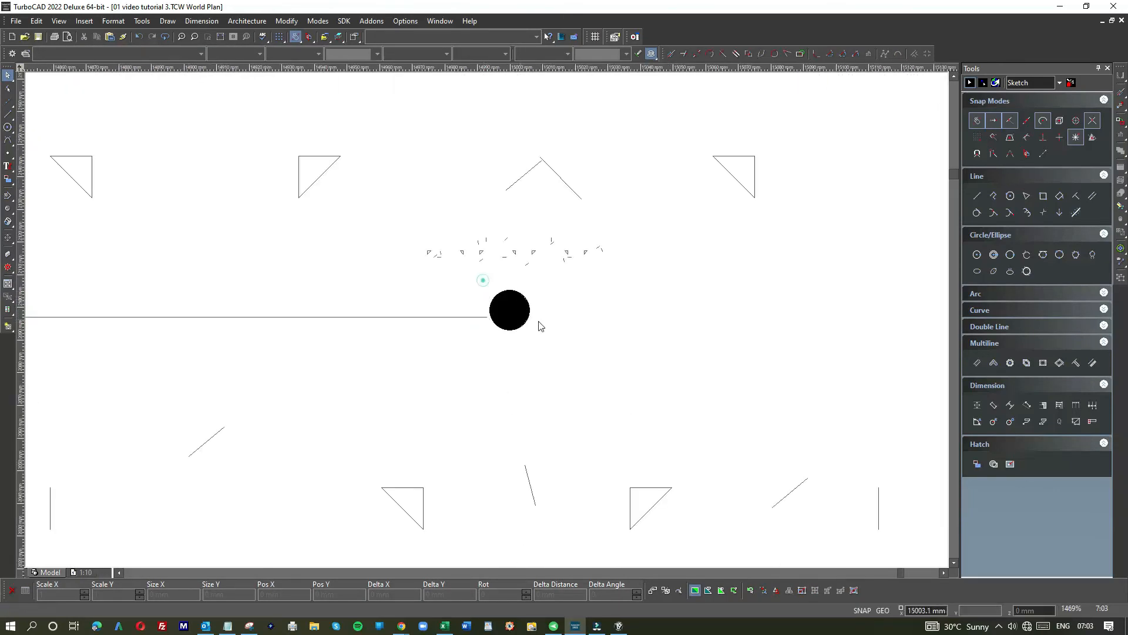
pyautogui.click(512, 311)
pyautogui.moveTo(517, 317); pyautogui.dragTo(509, 327)
pyautogui.click(529, 346)
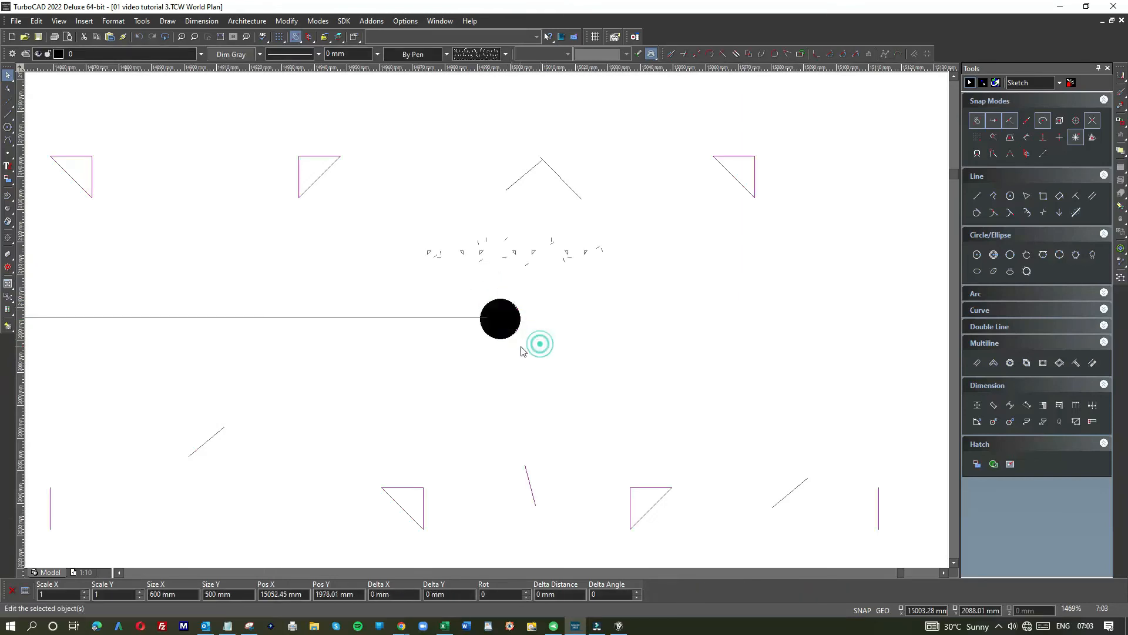
pyautogui.click(447, 289)
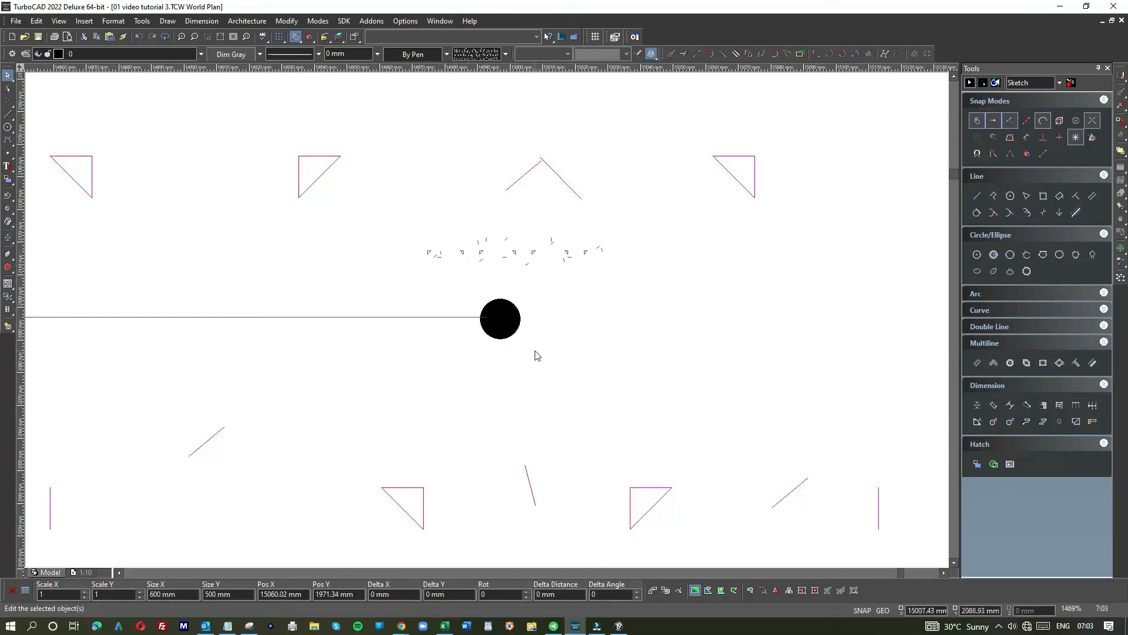
pyautogui.click(507, 315)
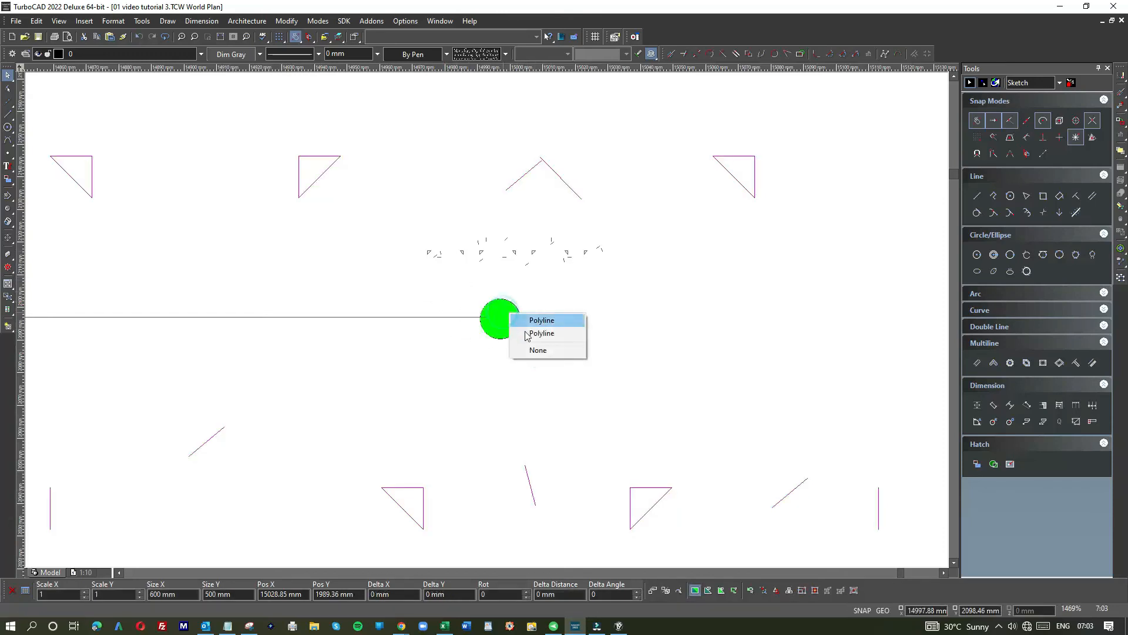
pyautogui.click(526, 334)
pyautogui.click(515, 323)
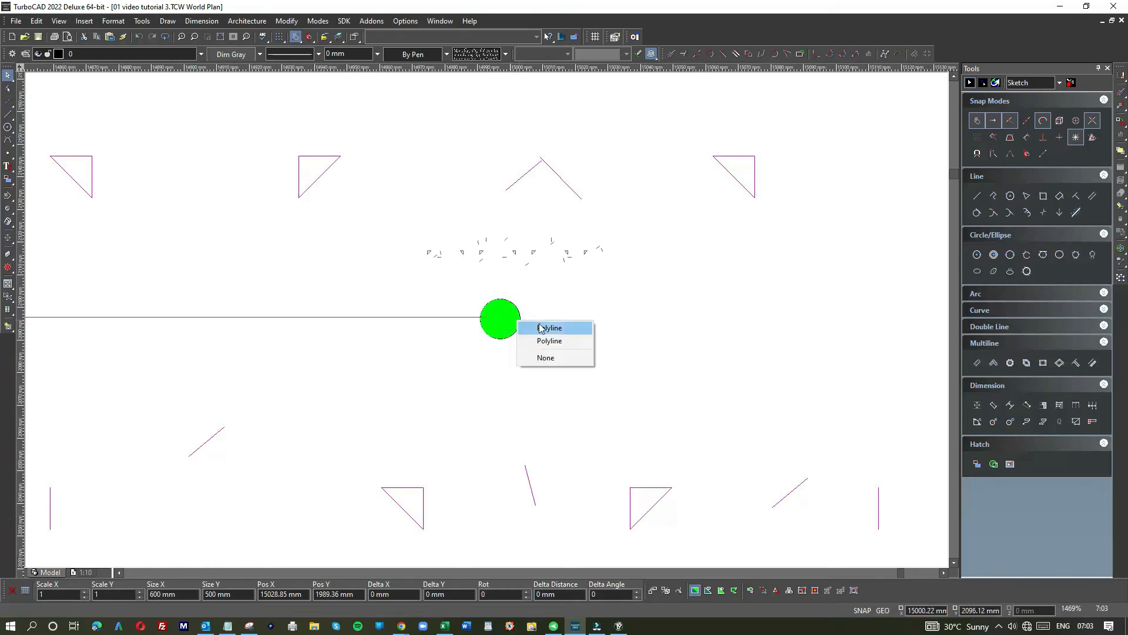
pyautogui.click(541, 328)
pyautogui.press('Delete')
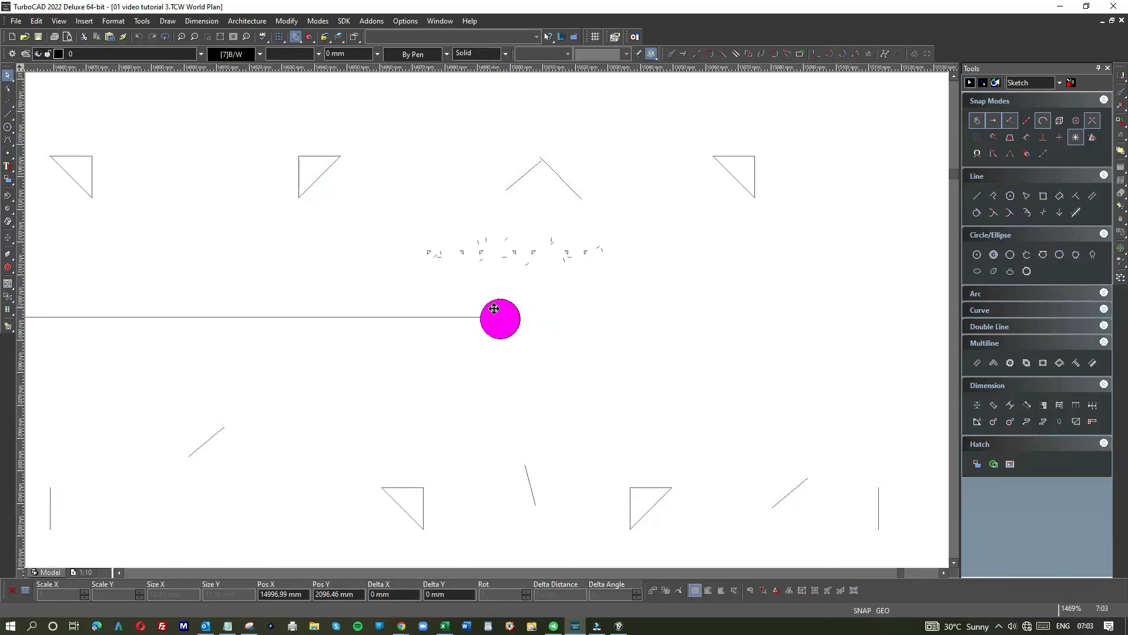
pyautogui.hotkey('ctrl', 'z')
# - Delete the short stray line beside the foundation depth note and the vertical guide line along the start of the notes
pyautogui.scroll(-5, 486, 323)
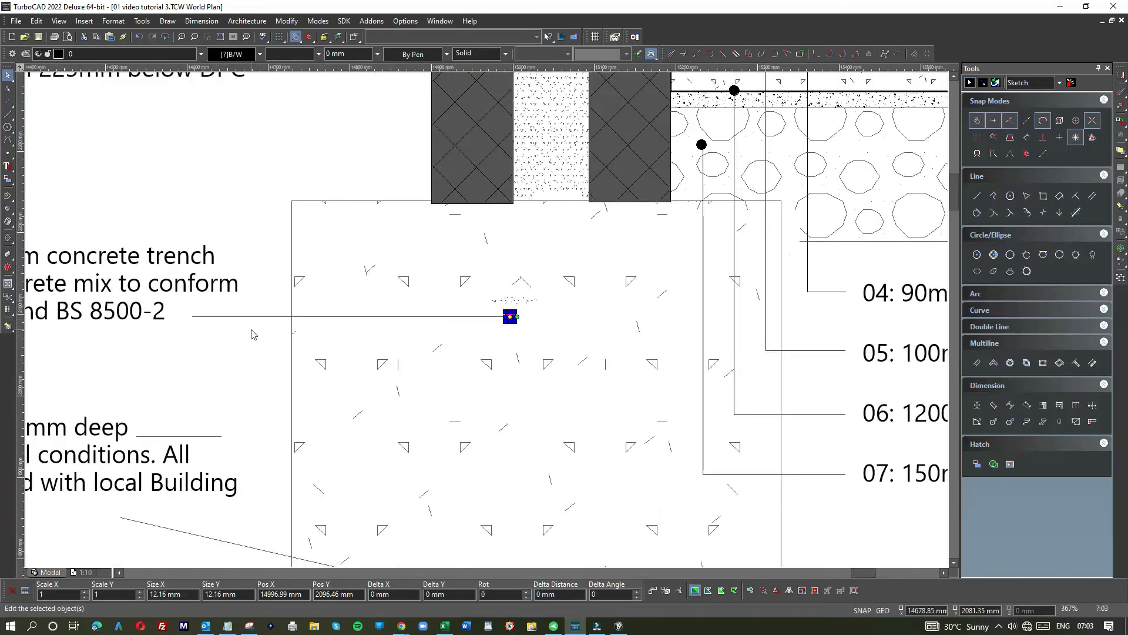
pyautogui.scroll(-2, 490, 323)
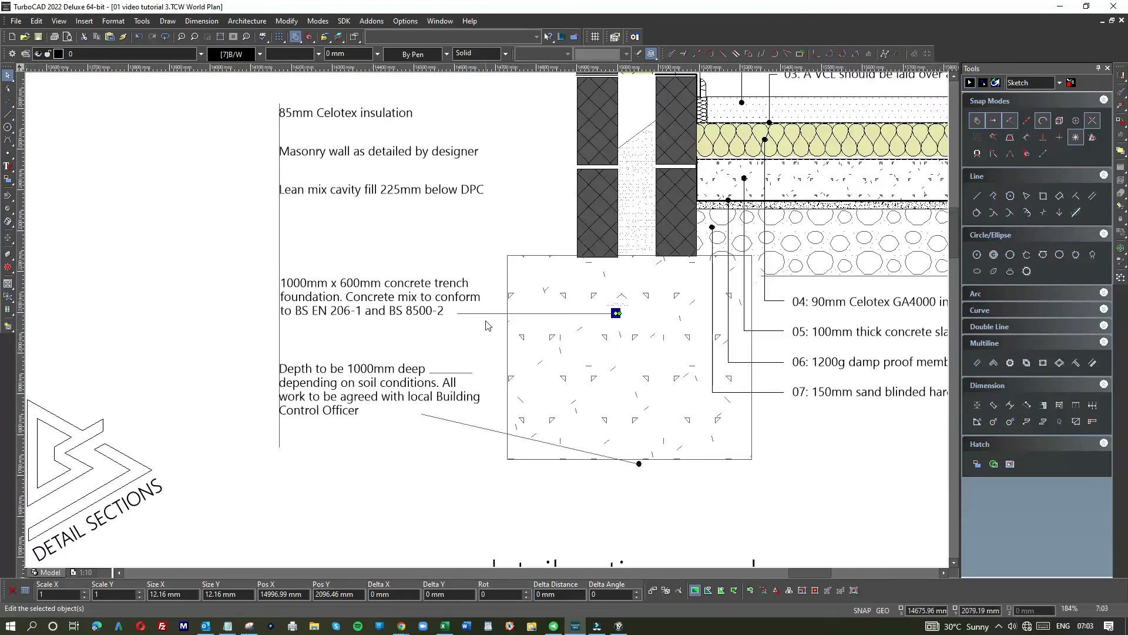
pyautogui.click(473, 371)
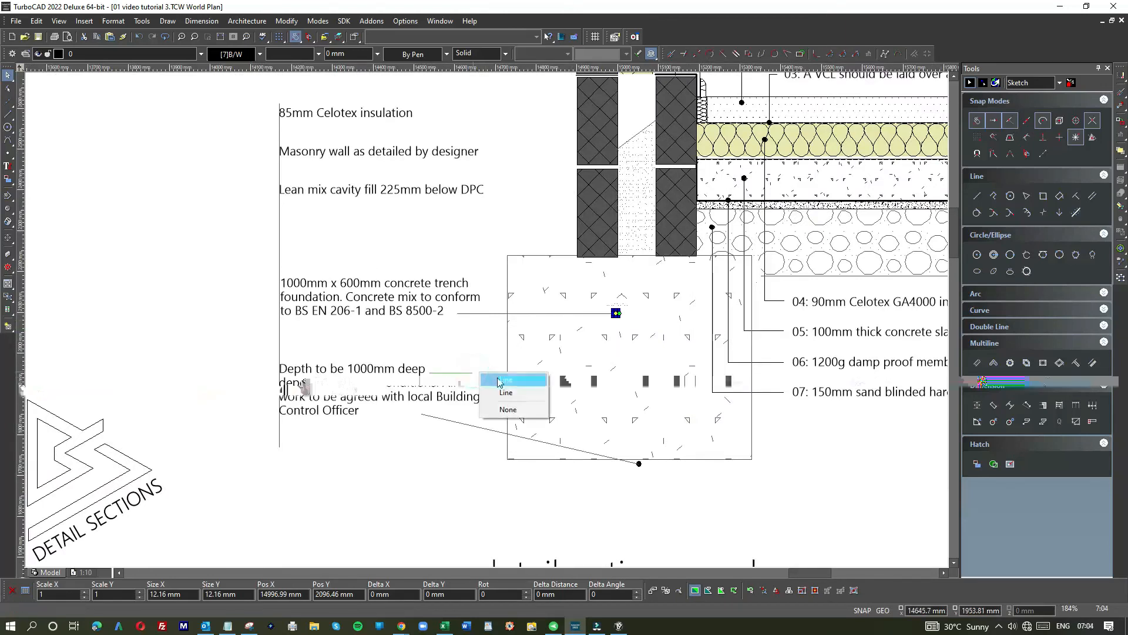
pyautogui.click(497, 377)
pyautogui.press('Escape')
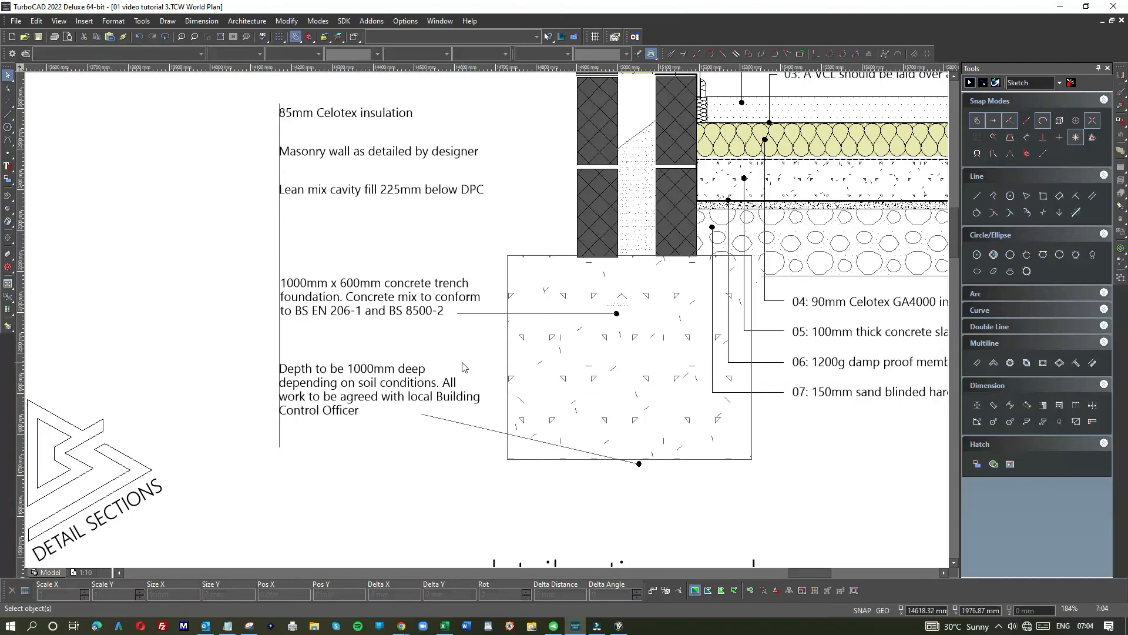
pyautogui.scroll(-2, 488, 323)
pyautogui.click(396, 324)
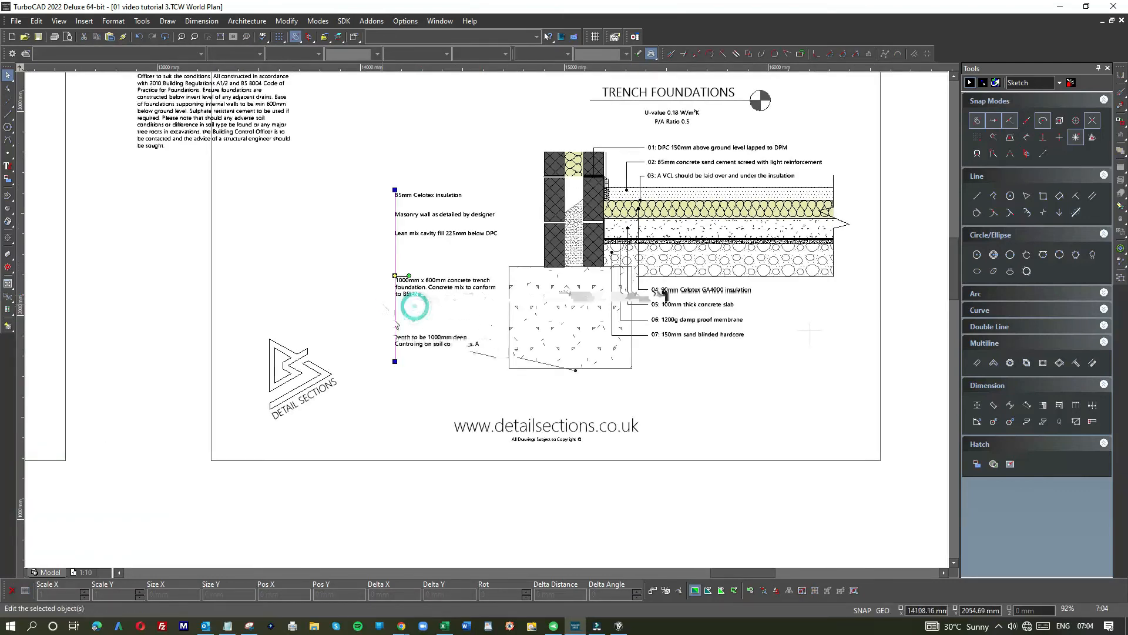
pyautogui.press('Delete')
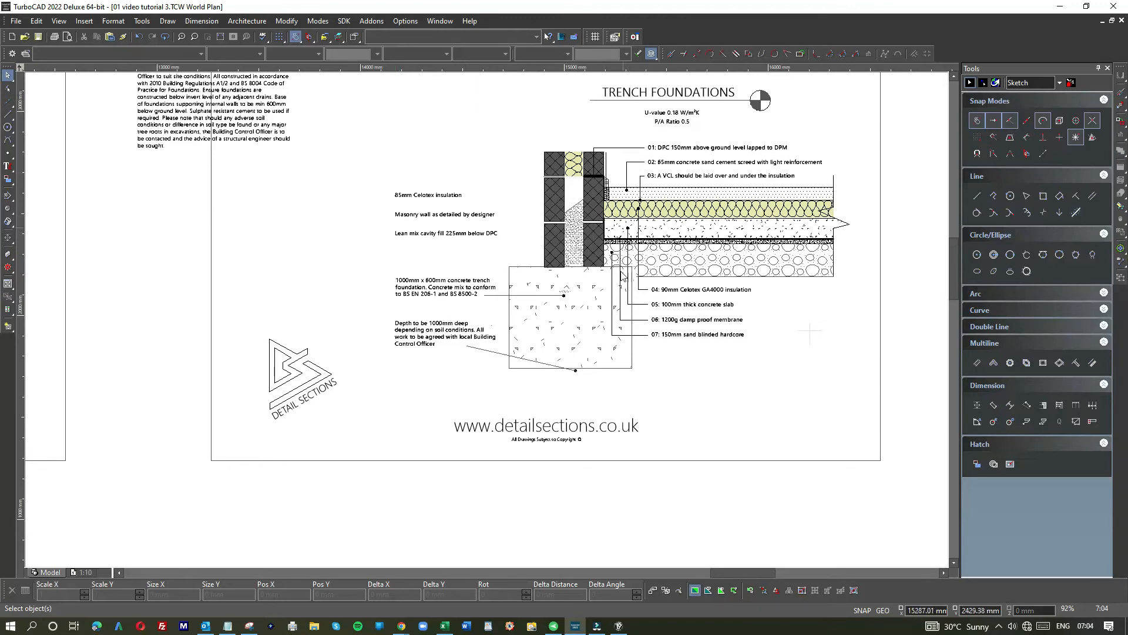
# - Copy the concrete mix leader with its dot into the space between the cavity fill note and the concrete mix note
pyautogui.scroll(6, 558, 317)
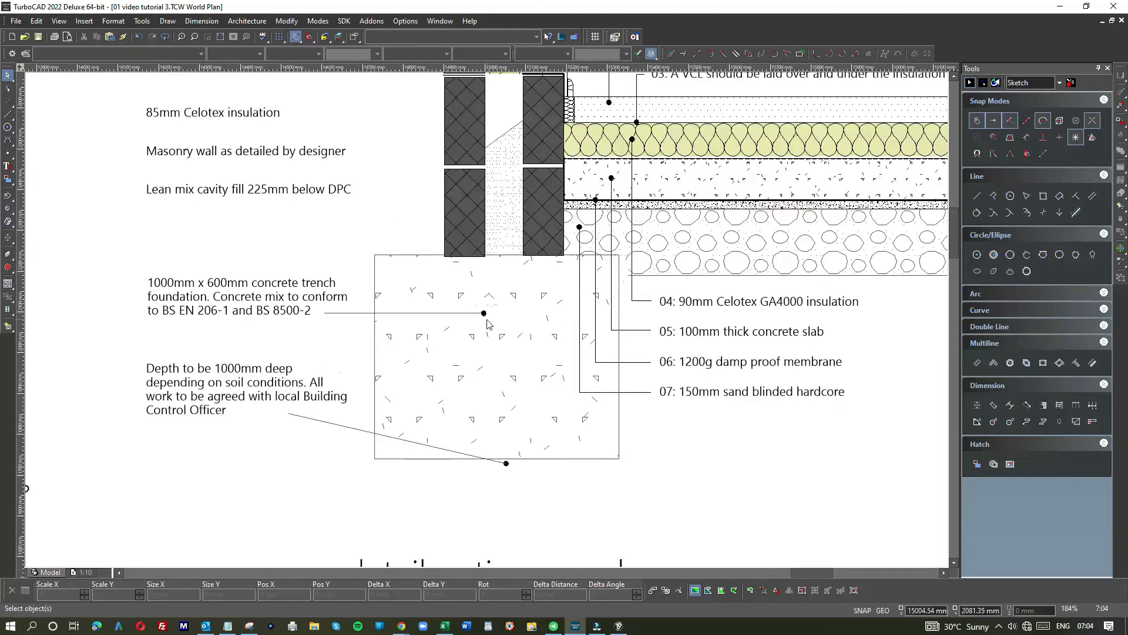
pyautogui.click(492, 315)
pyautogui.click(466, 305)
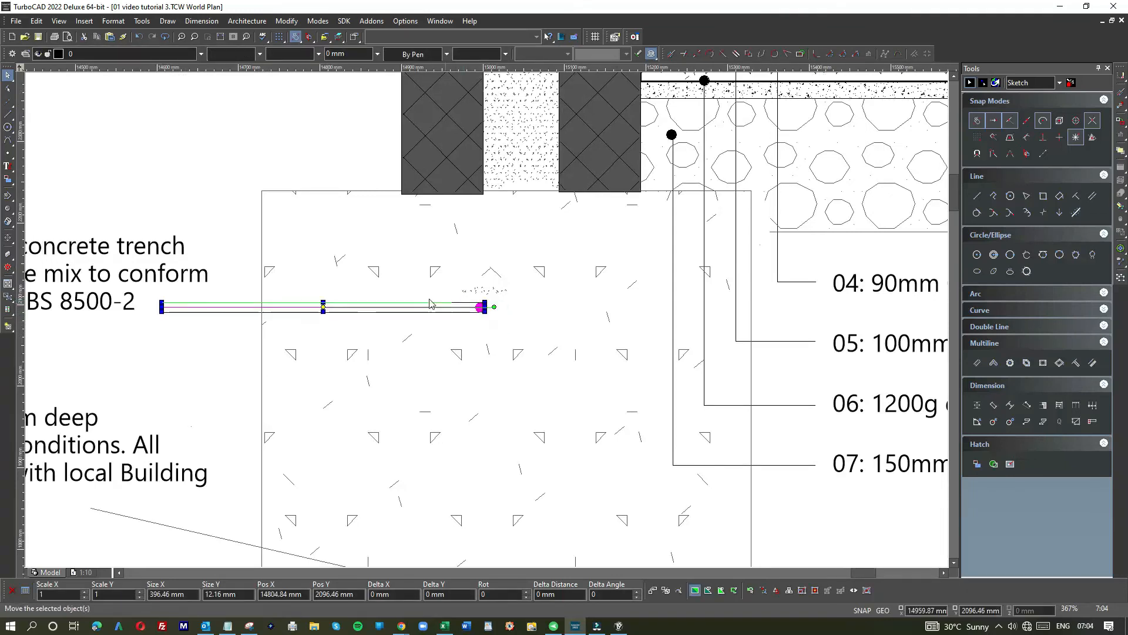
pyautogui.scroll(-3, 548, 340)
pyautogui.click(297, 238)
pyautogui.moveTo(435, 324)
pyautogui.mouseDown()
pyautogui.moveTo(486, 319)
pyautogui.moveTo(318, 242)
pyautogui.mouseUp()
# - Delete the small stray hatch patch just above the leader dot in the concrete foundation
pyautogui.scroll(2, 513, 316)
pyautogui.scroll(4, 486, 323)
pyautogui.moveTo(454, 288); pyautogui.dragTo(699, 351)
pyautogui.click(698, 351)
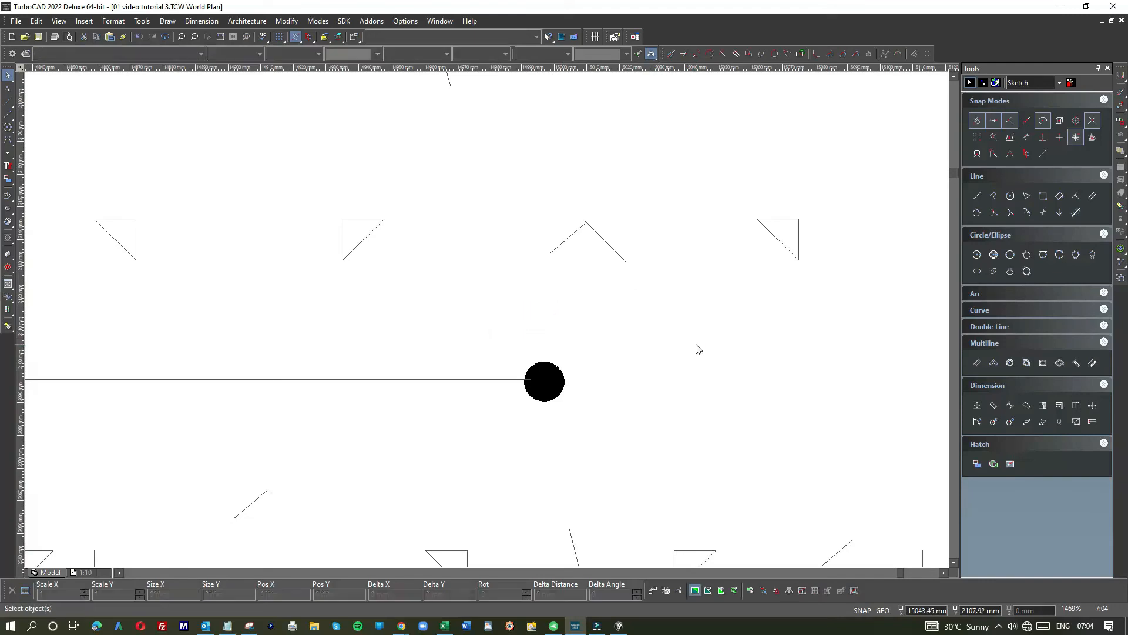
# - Move the copied leader so its dot lies in the cavity fill, level with the lean mix cavity fill note
pyautogui.scroll(-2, 600, 328)
pyautogui.scroll(-2, 486, 323)
pyautogui.scroll(2, 344, 210)
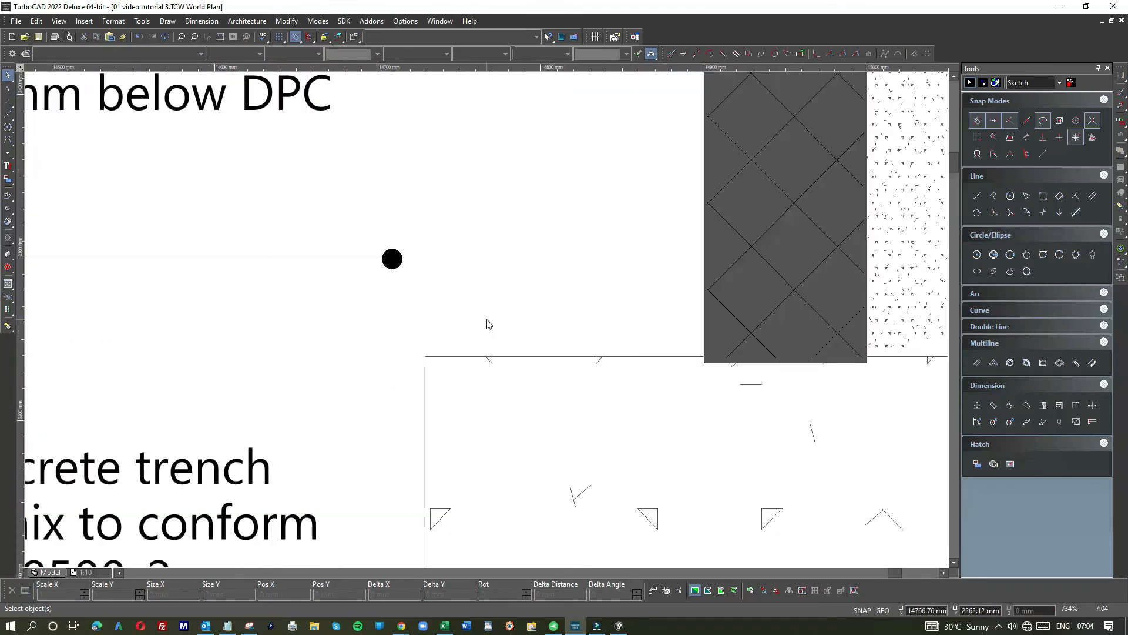
pyautogui.scroll(-2, 485, 326)
pyautogui.moveTo(482, 311); pyautogui.dragTo(420, 281)
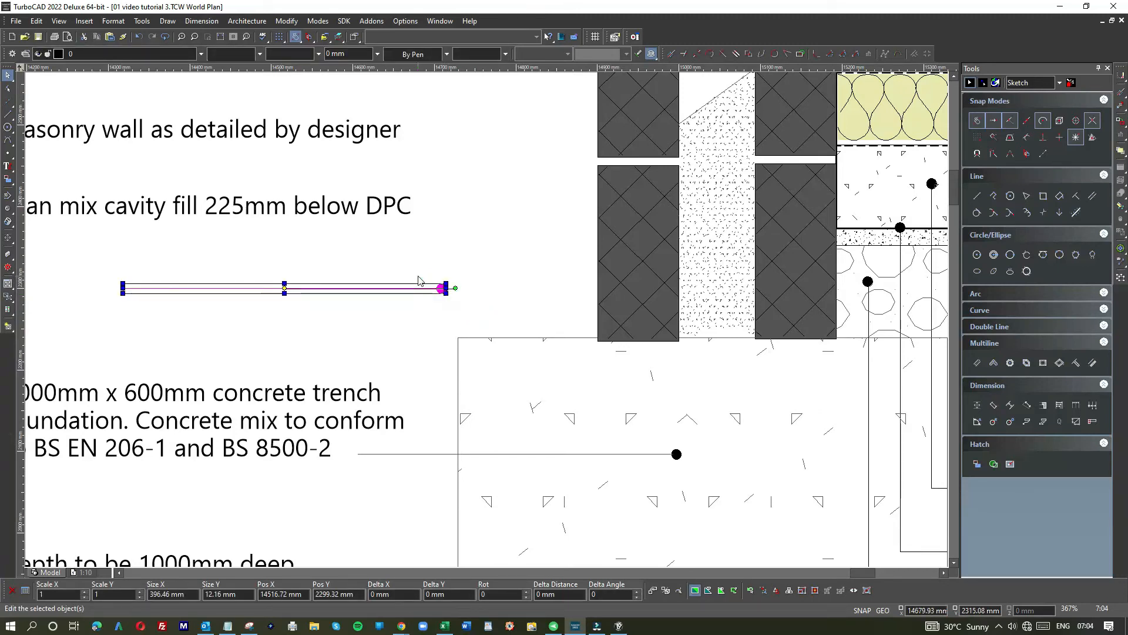
pyautogui.click(442, 288)
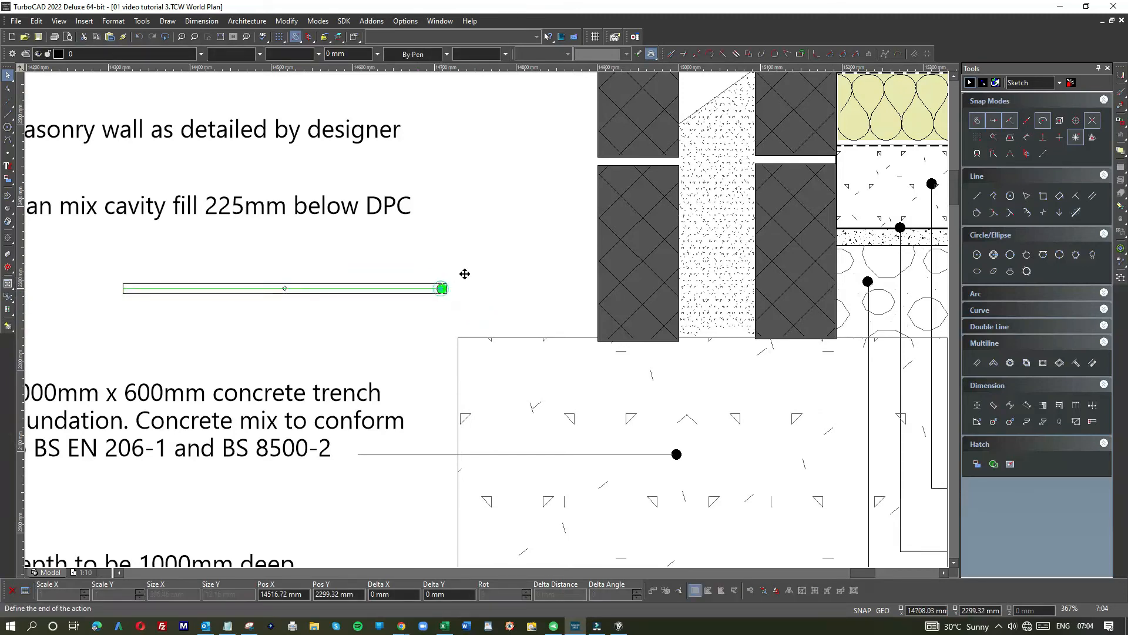
pyautogui.click(616, 207)
pyautogui.scroll(2, 512, 318)
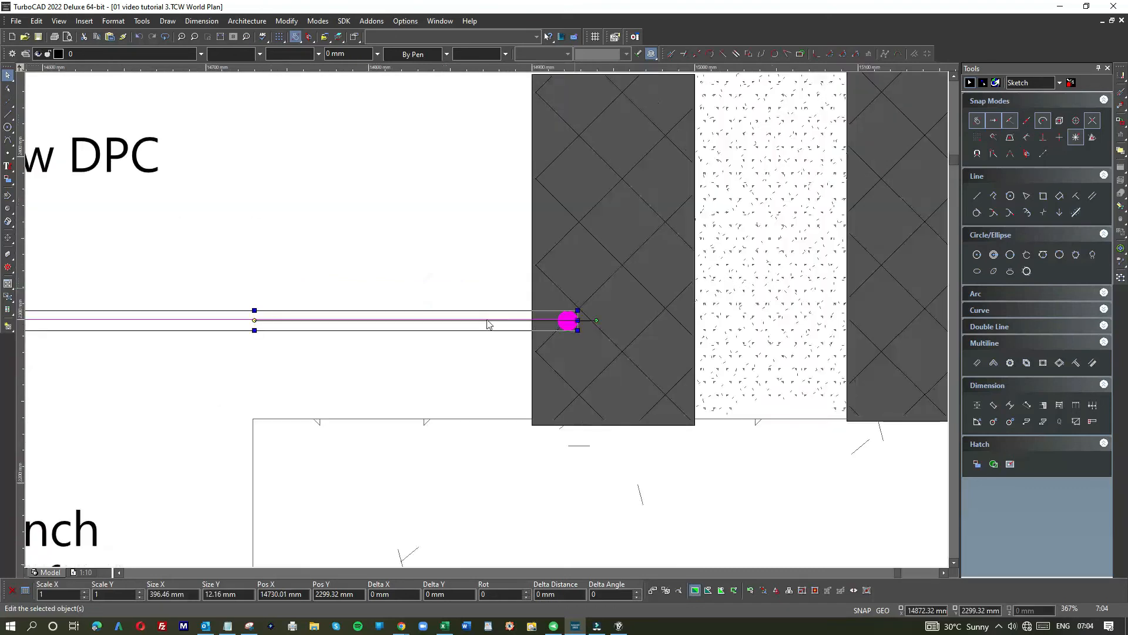
pyautogui.click(520, 310)
pyautogui.scroll(-1, 504, 176)
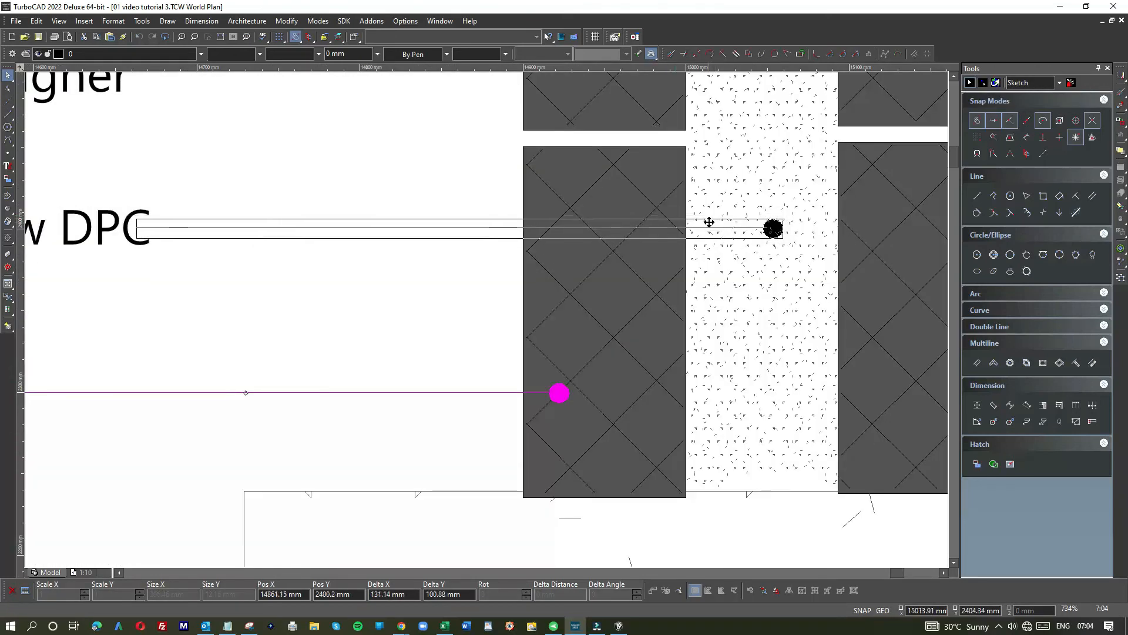
pyautogui.click(698, 220)
pyautogui.click(297, 328)
# - Shorten the cavity fill leader so it starts just after the end of the lean mix cavity fill note
pyautogui.scroll(-2, 482, 324)
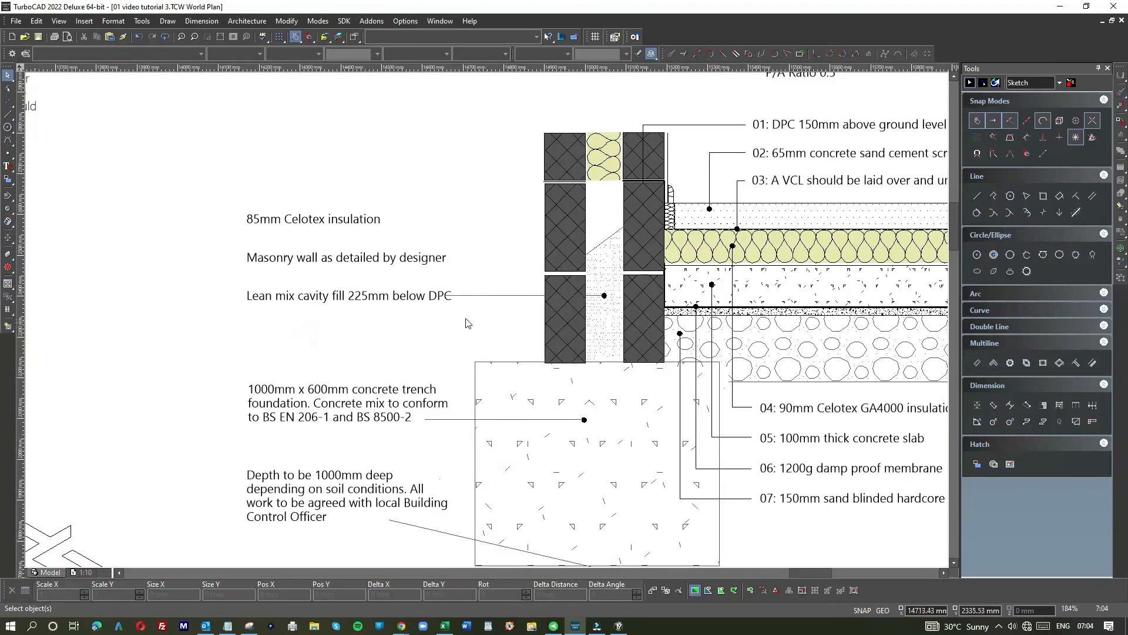
pyautogui.scroll(2, 470, 311)
pyautogui.click(493, 295)
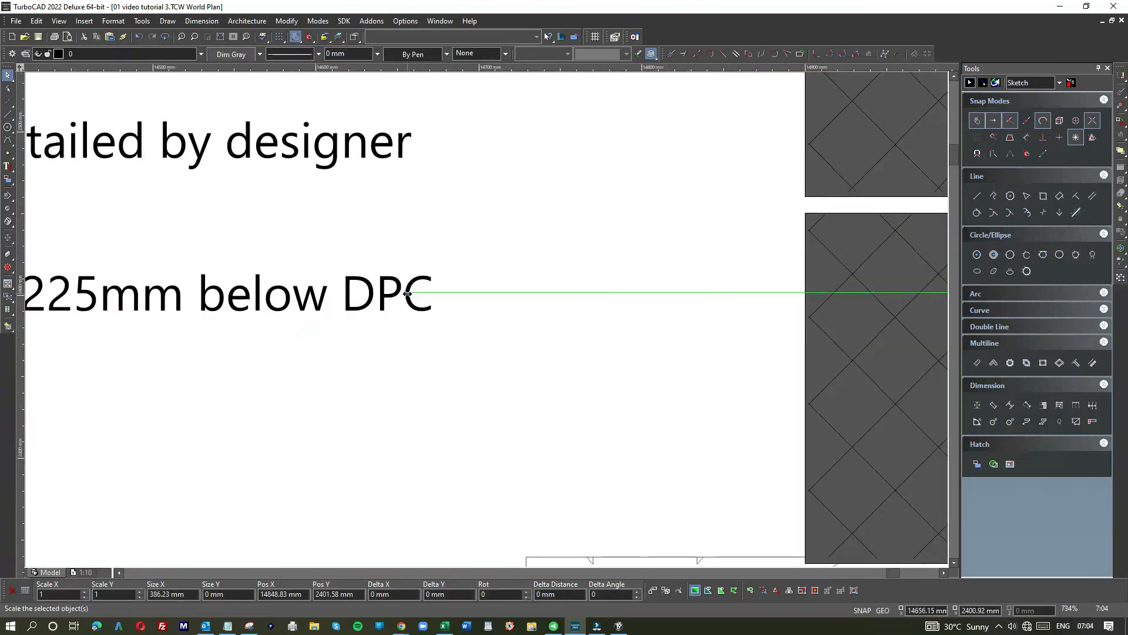
pyautogui.click(409, 293)
pyautogui.click(462, 293)
pyautogui.scroll(-2, 461, 324)
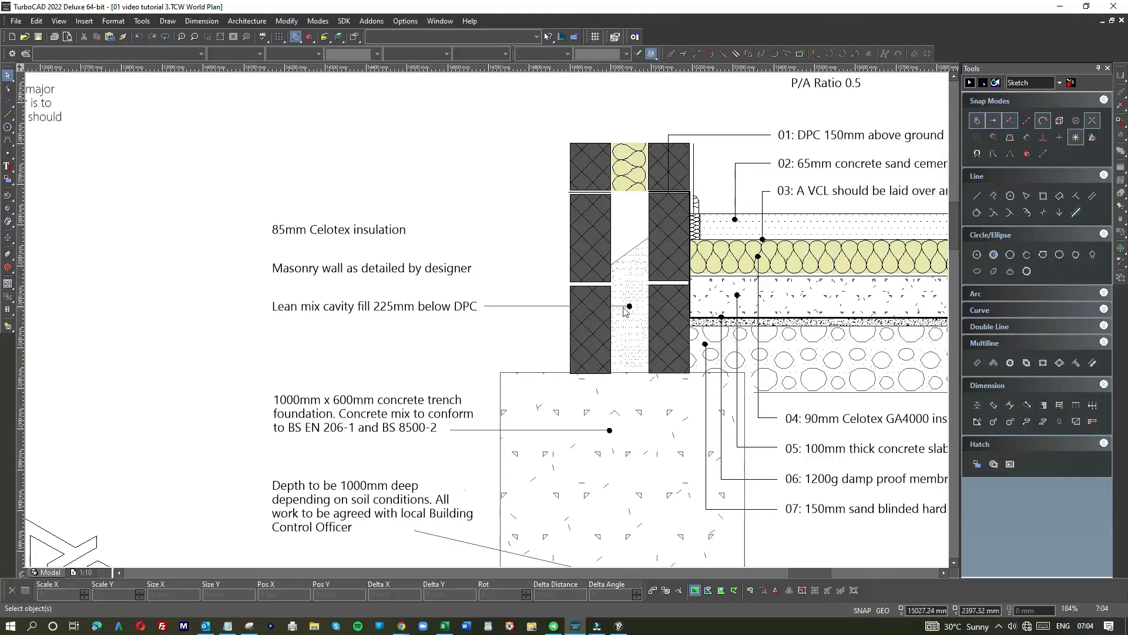
# - Shift the dot in the cavity fill slightly so it is centred on the end of its leader
pyautogui.scroll(3, 624, 310)
pyautogui.scroll(1, 562, 359)
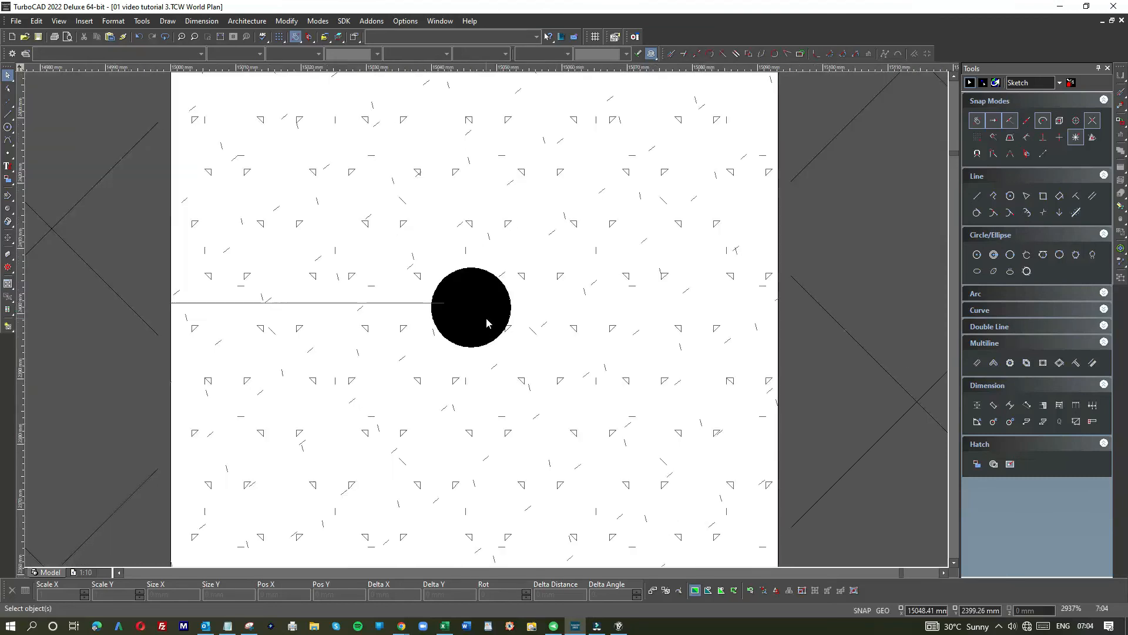
pyautogui.click(476, 284)
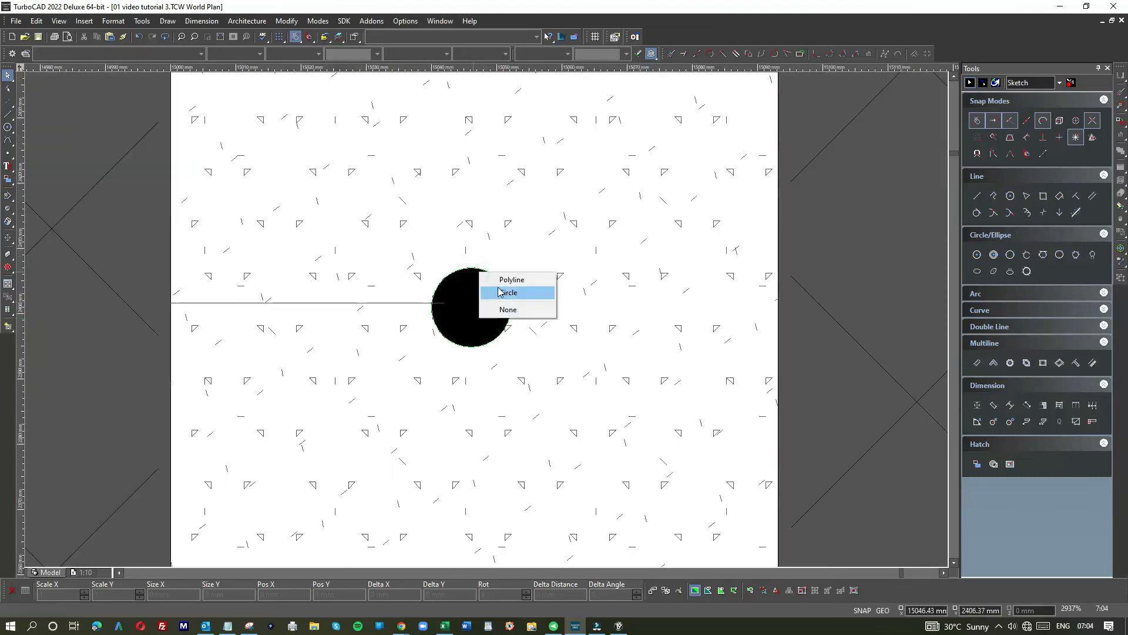
pyautogui.click(486, 293)
pyautogui.moveTo(475, 295); pyautogui.dragTo(470, 291)
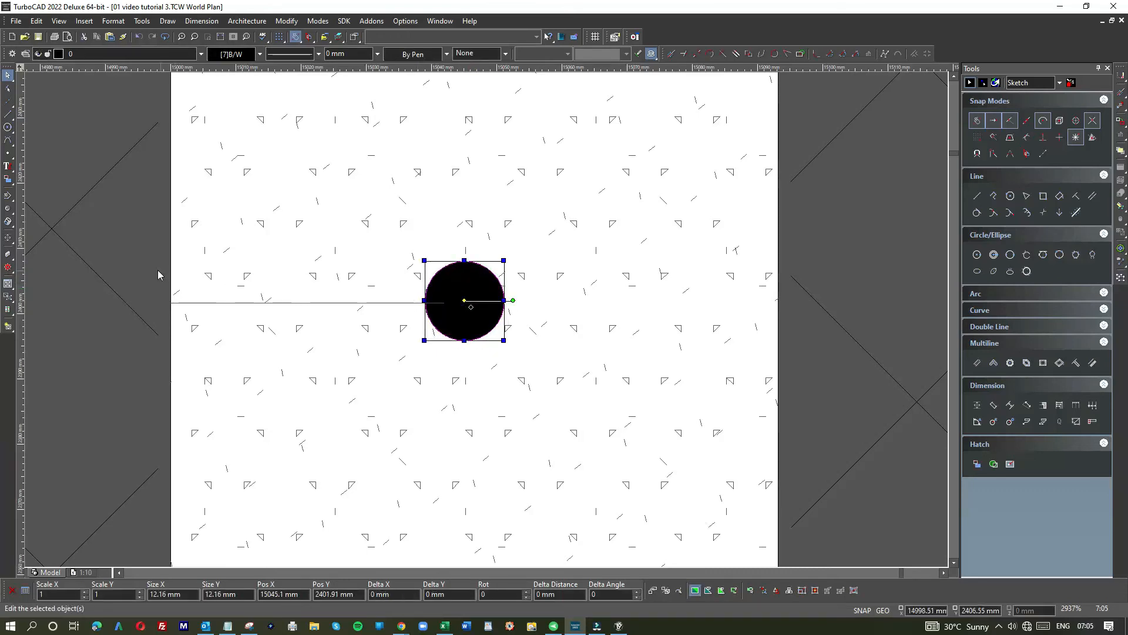
# - Bring the filled dot of the cavity fill leader to the front of the draw order
pyautogui.click(470, 317)
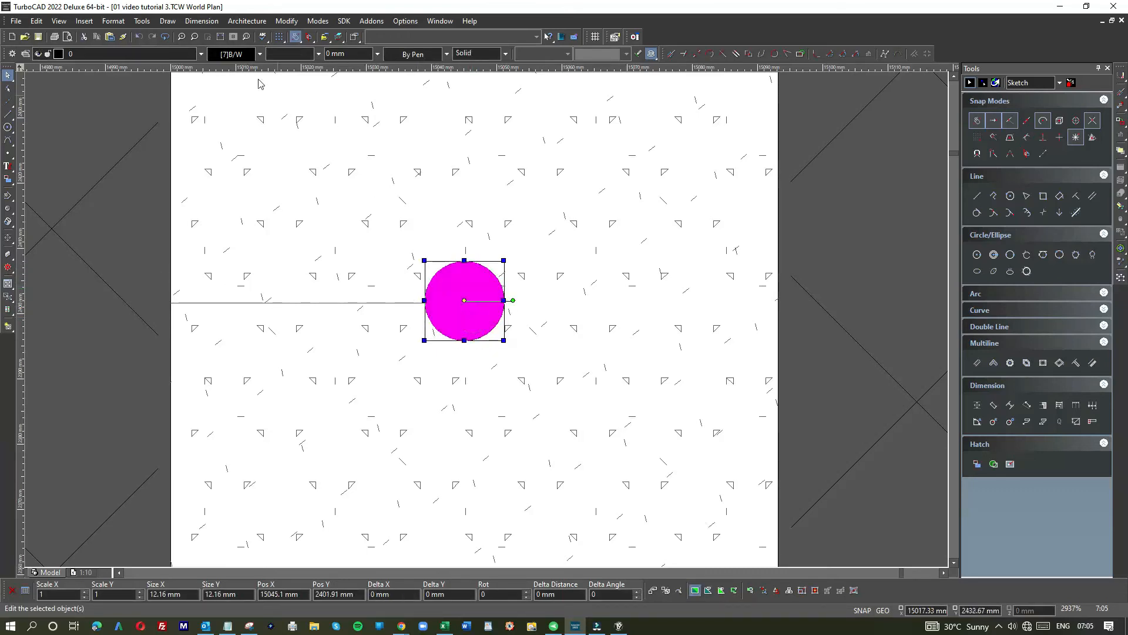
pyautogui.click(167, 21)
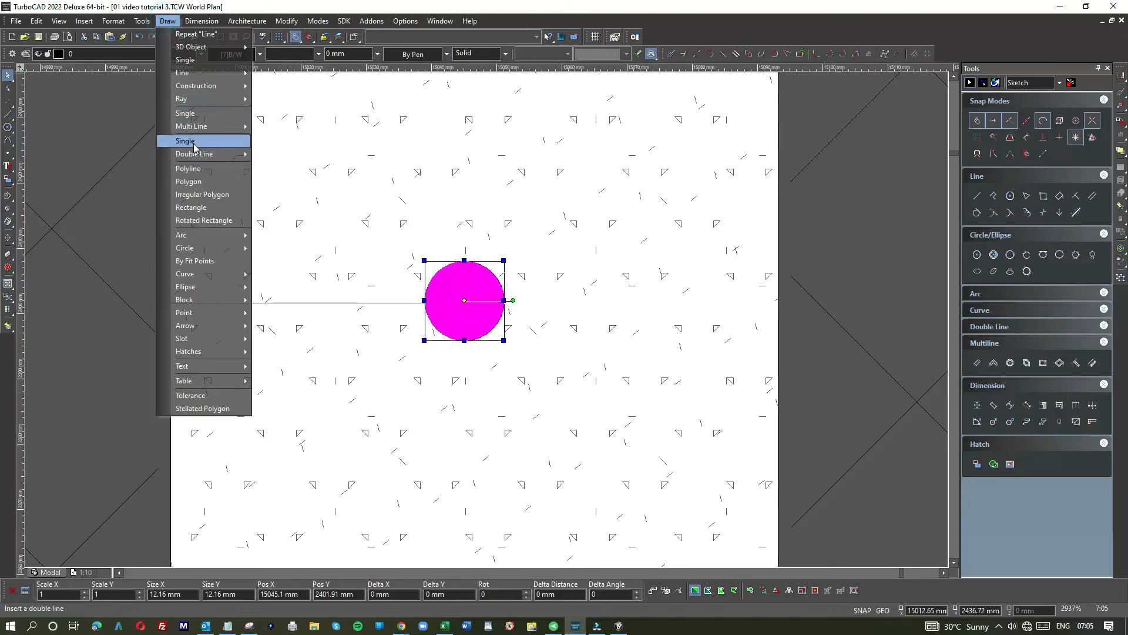
pyautogui.moveTo(197, 163)
pyautogui.click(168, 21)
pyautogui.click(142, 20)
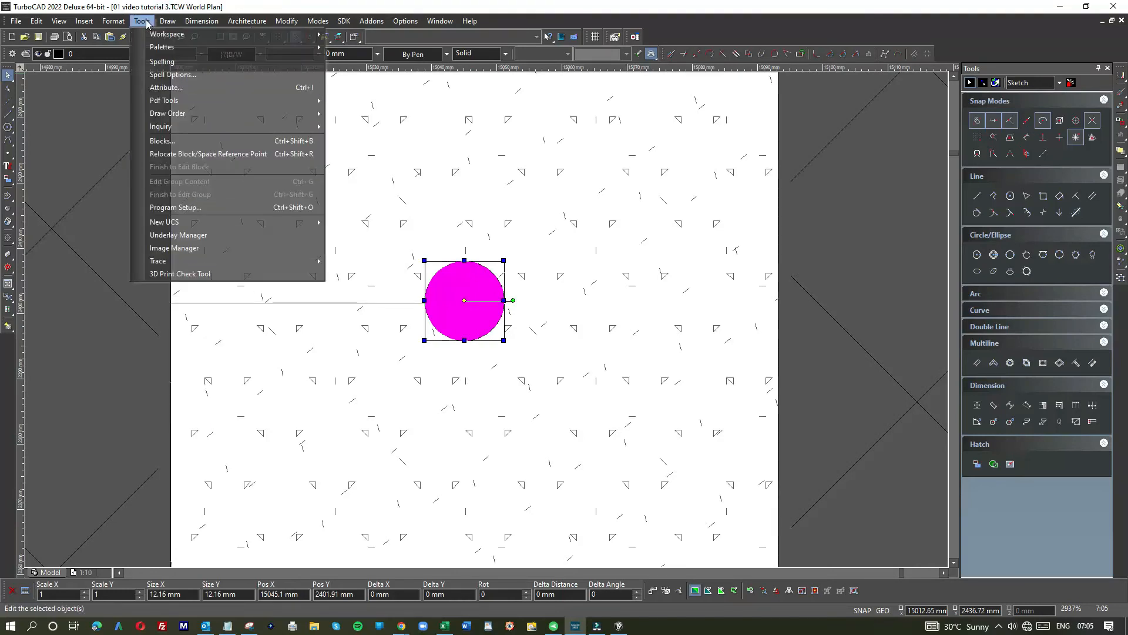
pyautogui.moveTo(169, 111)
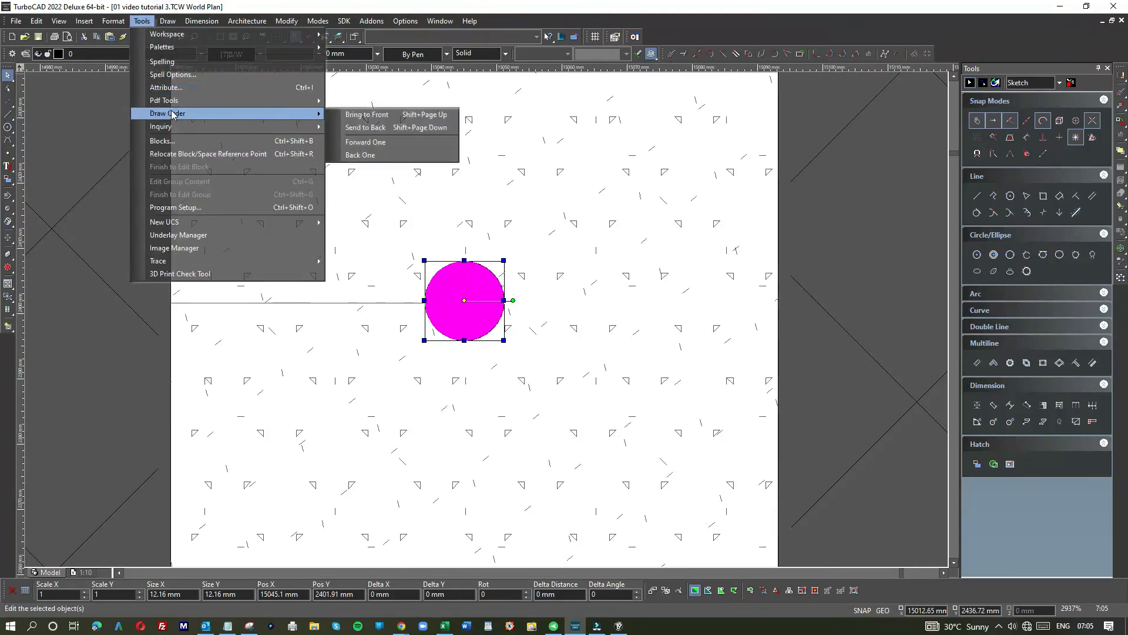
pyautogui.click(369, 113)
pyautogui.scroll(-2, 567, 328)
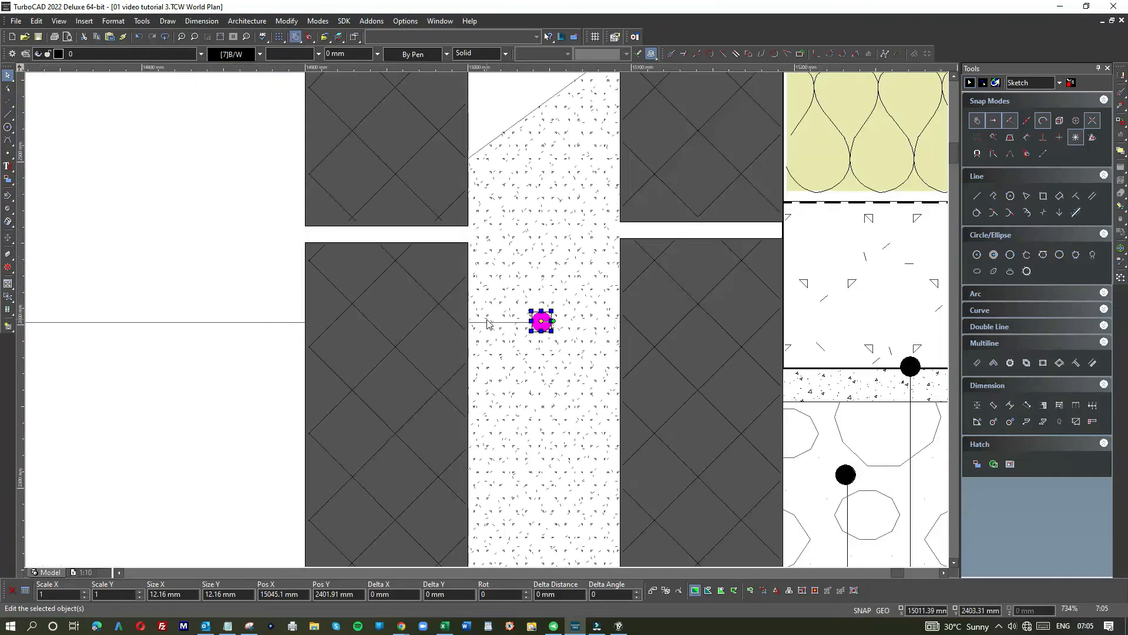
pyautogui.click(244, 240)
# - Copy the cavity fill leader's dot and place the copy just outside the outer masonry leaf, level with the masonry wall note
pyautogui.scroll(2, 535, 322)
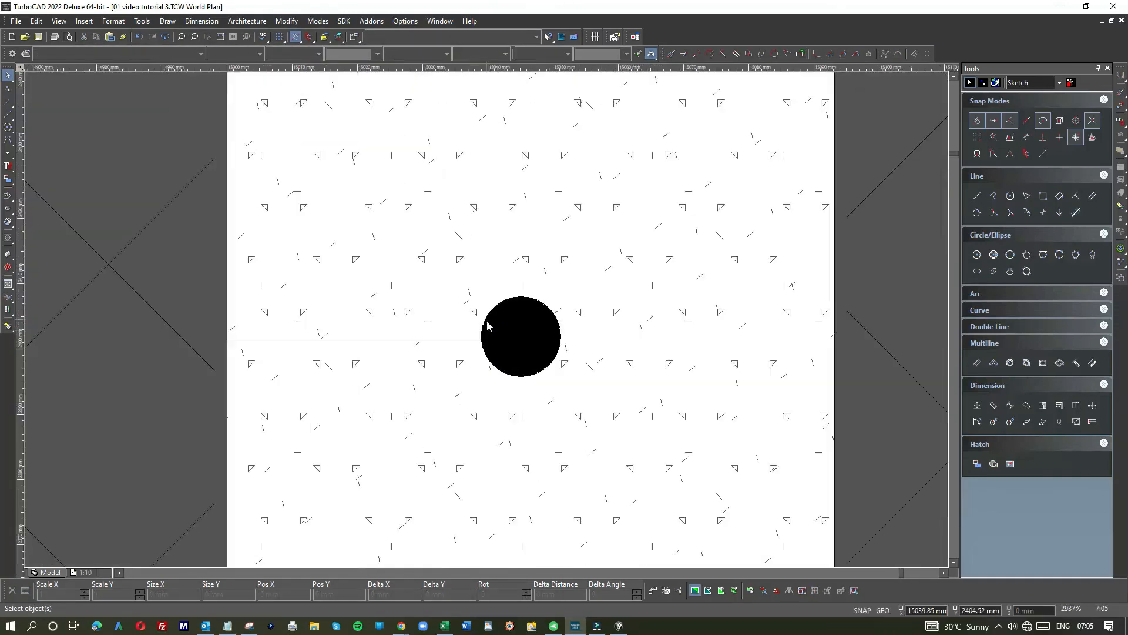
pyautogui.click(503, 341)
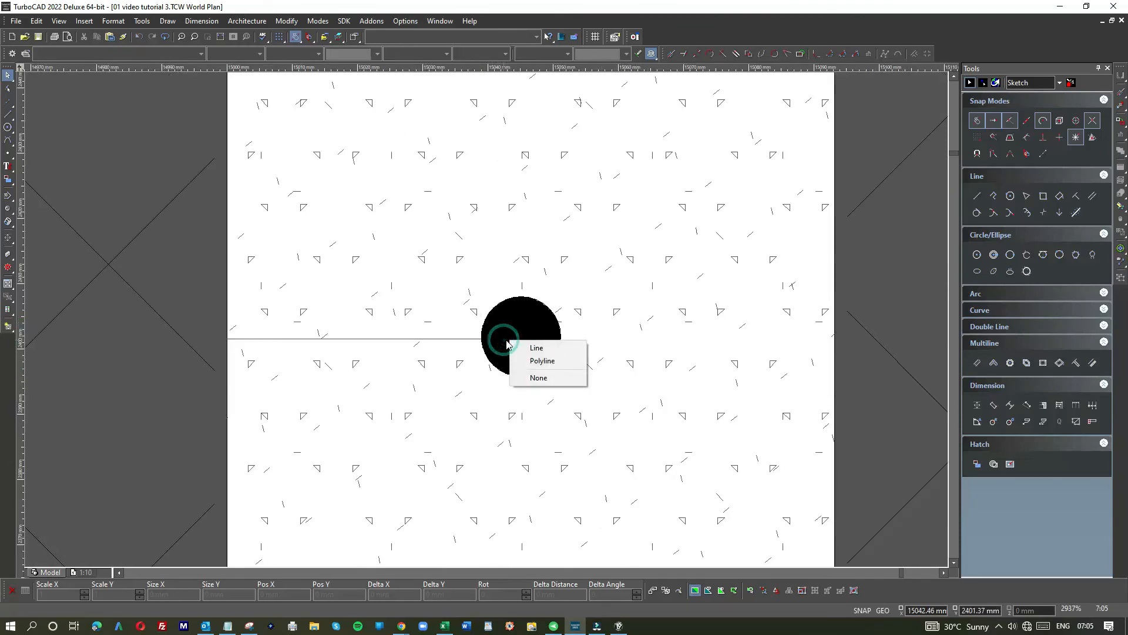
pyautogui.click(531, 363)
pyautogui.scroll(-2, 531, 363)
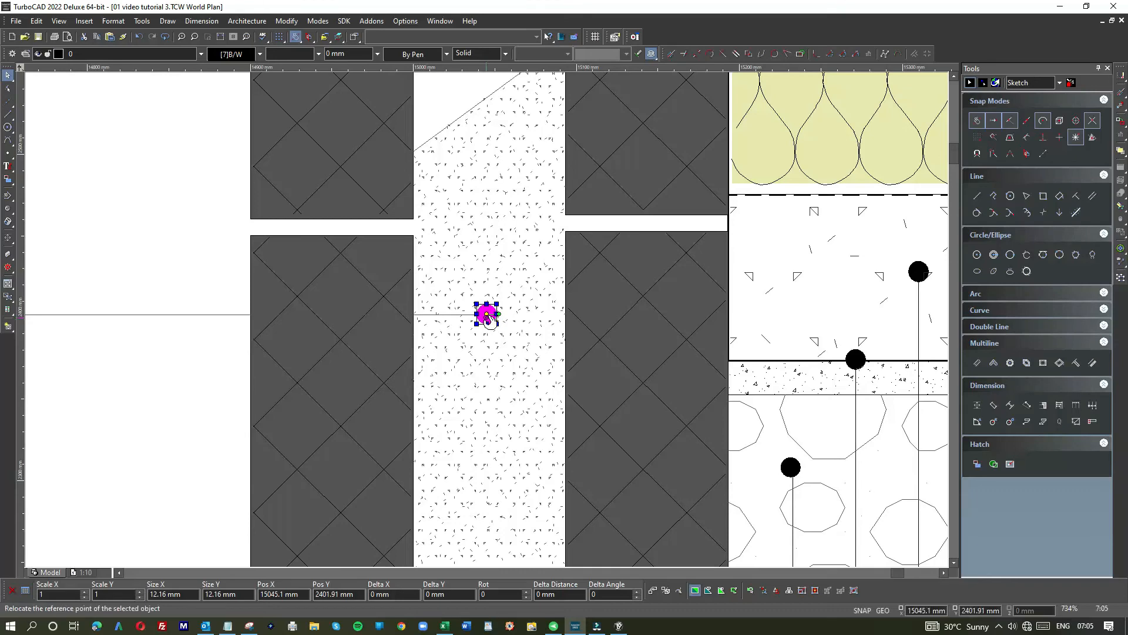
pyautogui.scroll(-1, 487, 318)
pyautogui.scroll(2, 487, 322)
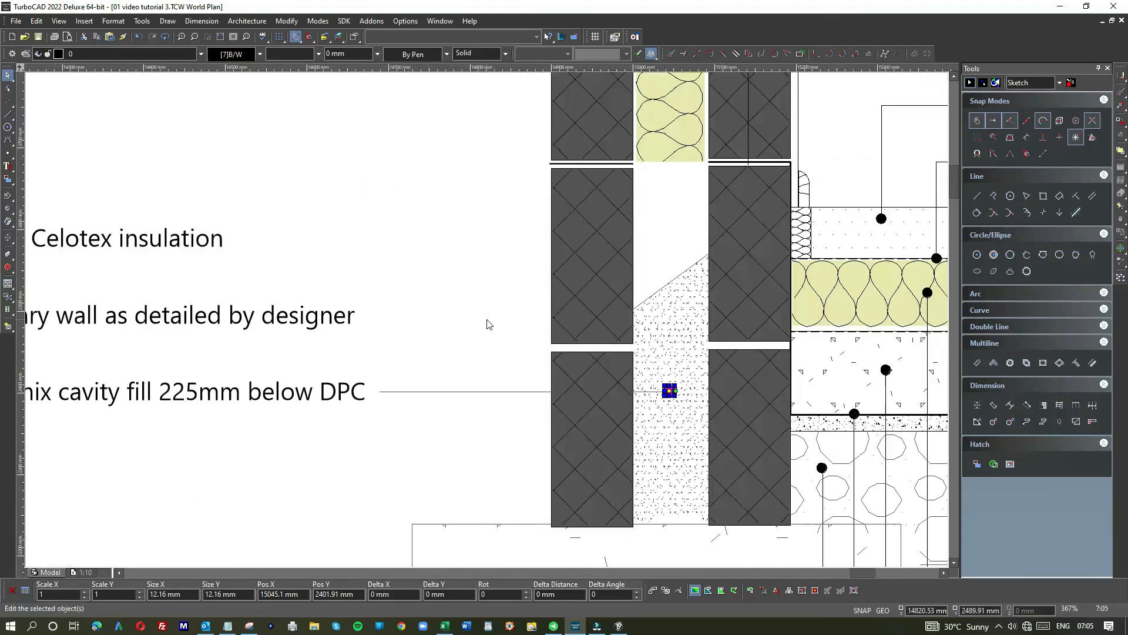
pyautogui.click(480, 313)
pyautogui.hotkey('ctrl', 'v')
pyautogui.click(487, 319)
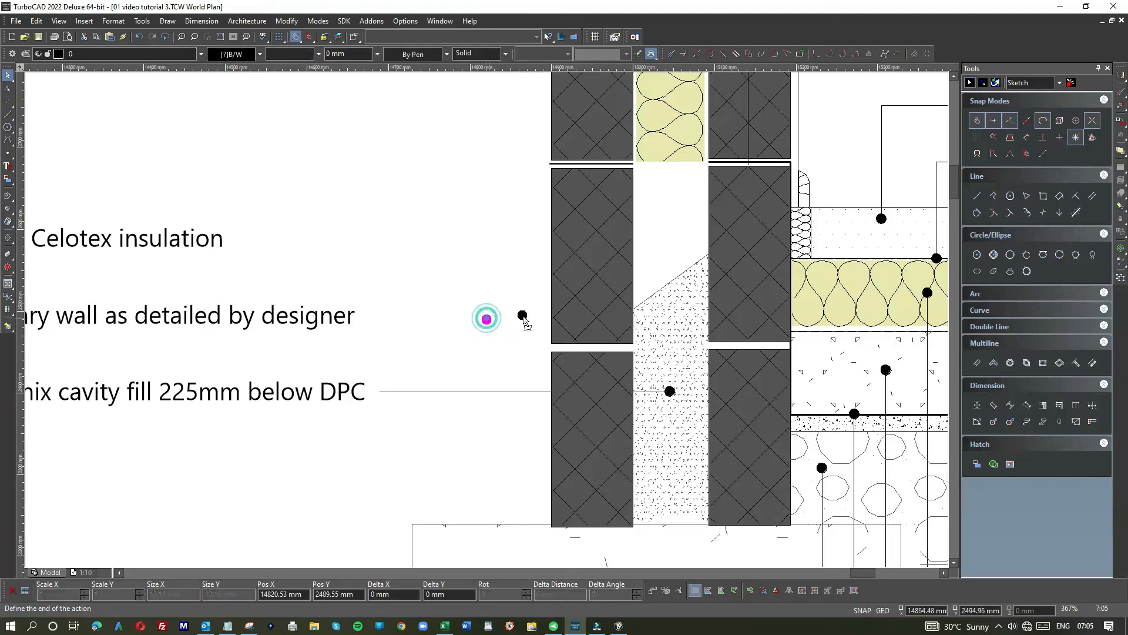
pyautogui.click(545, 318)
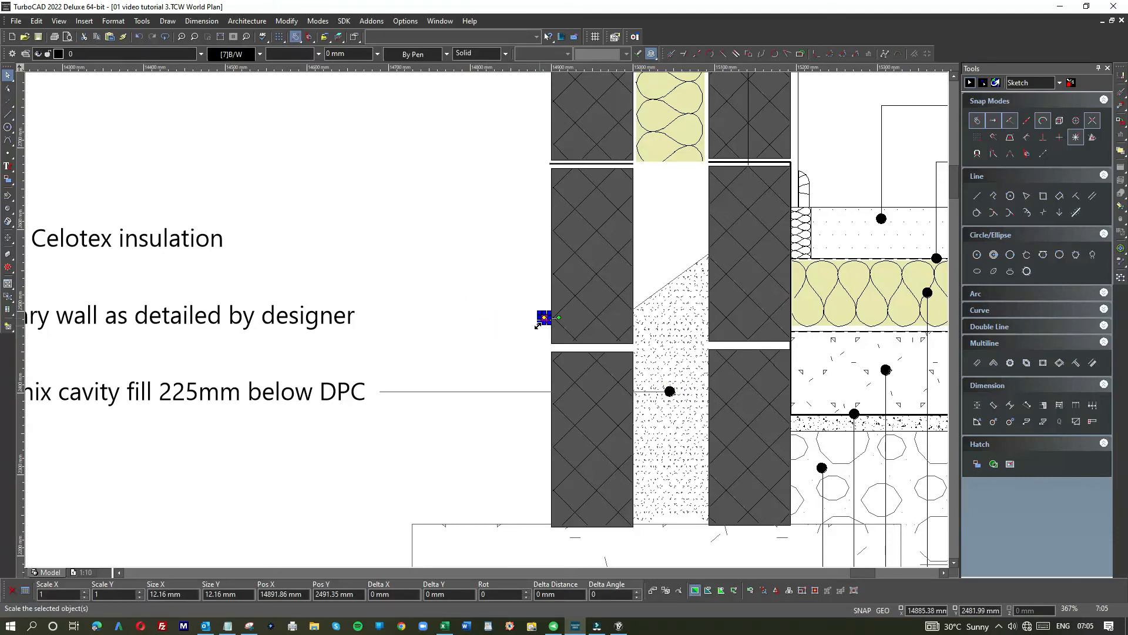
# - Draw a horizontal leader line about 204 mm long from the new dot to just after the end of the masonry wall note
pyautogui.click(7, 117)
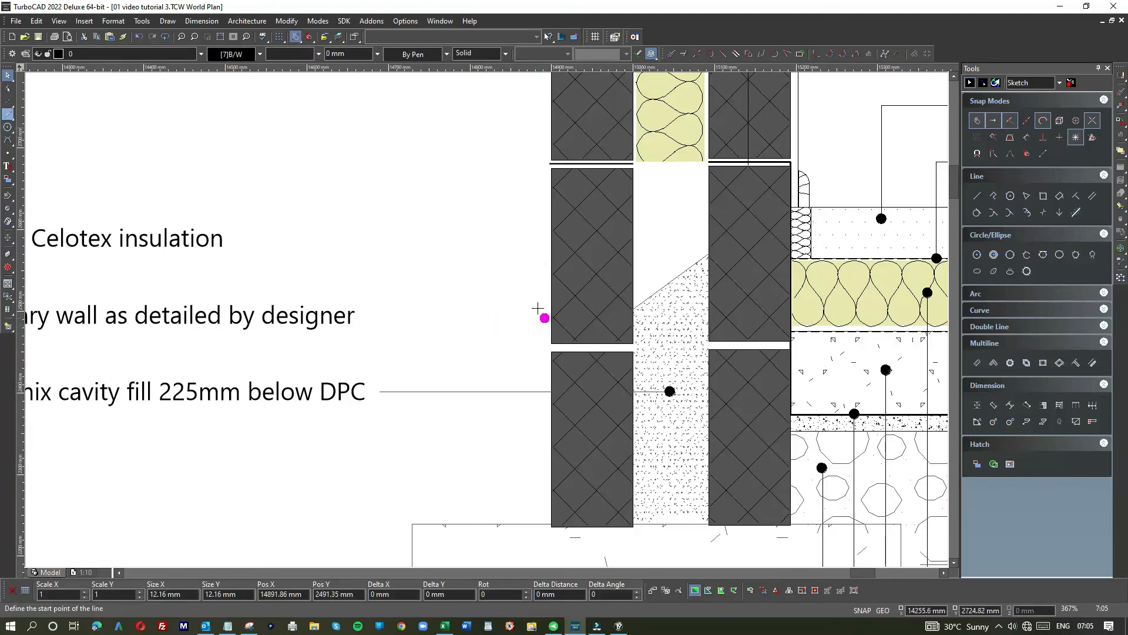
pyautogui.scroll(2, 544, 318)
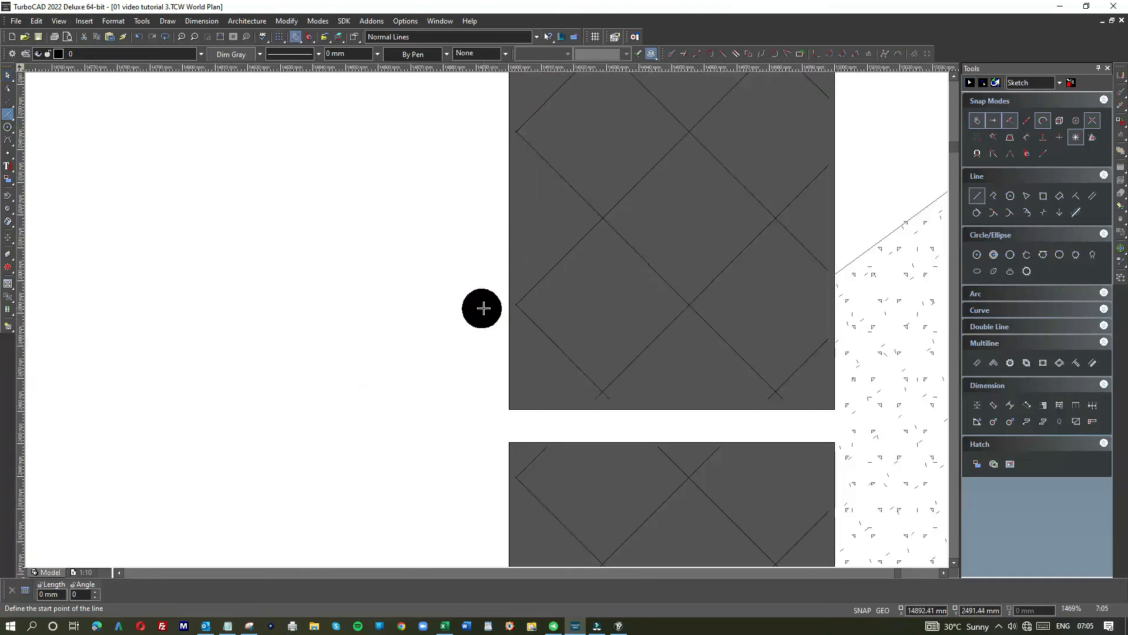
pyautogui.click(482, 307)
pyautogui.scroll(-2, 487, 317)
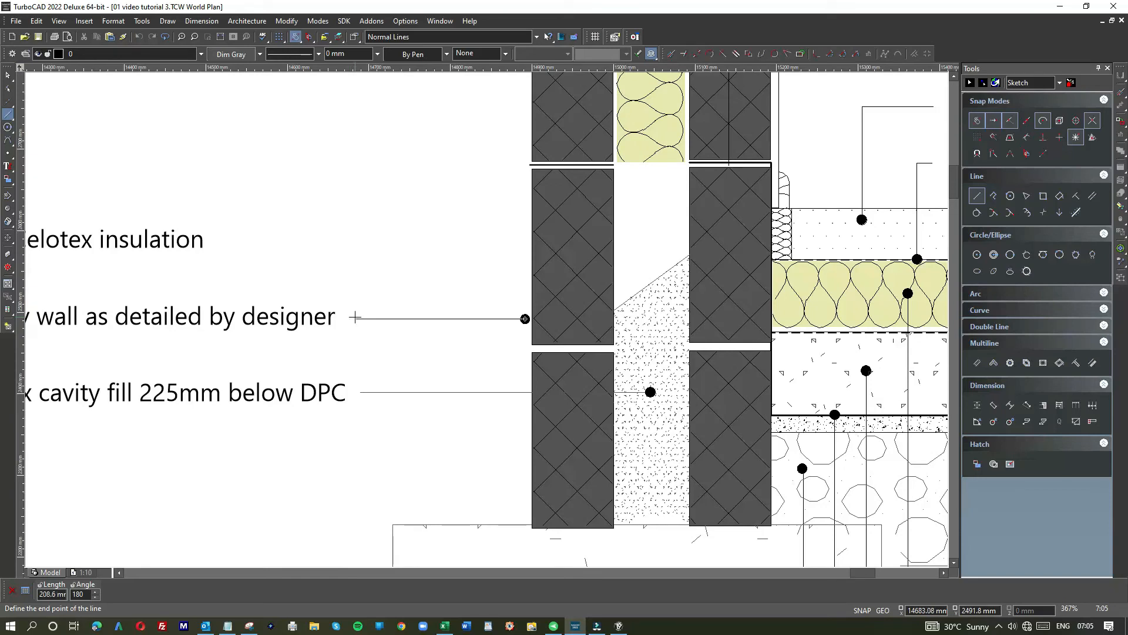
pyautogui.click(359, 319)
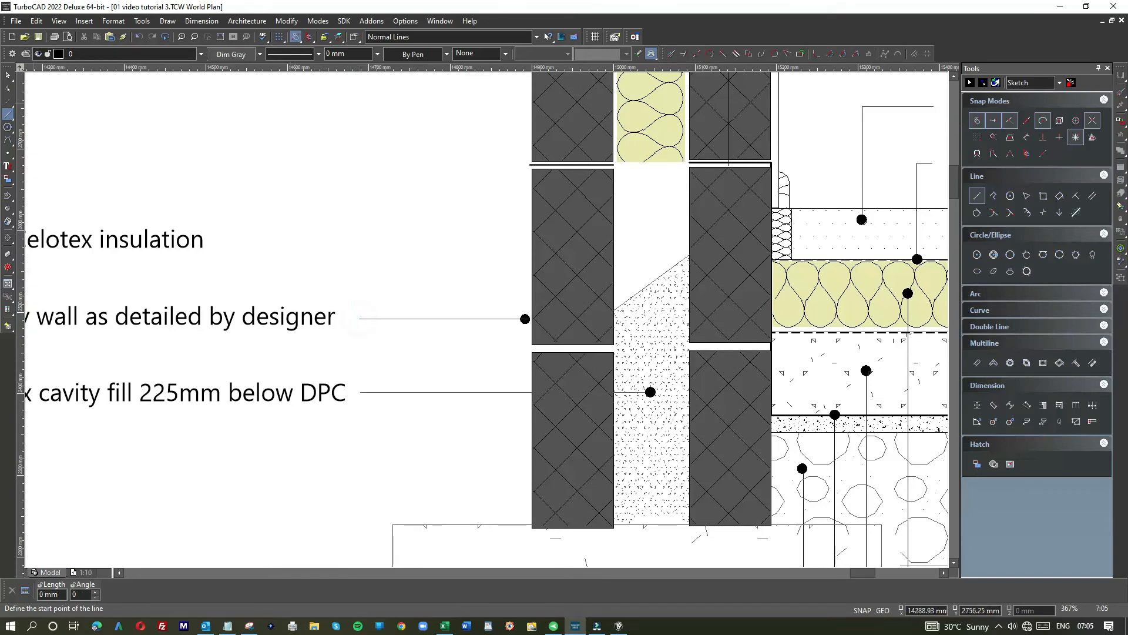
pyautogui.click(9, 76)
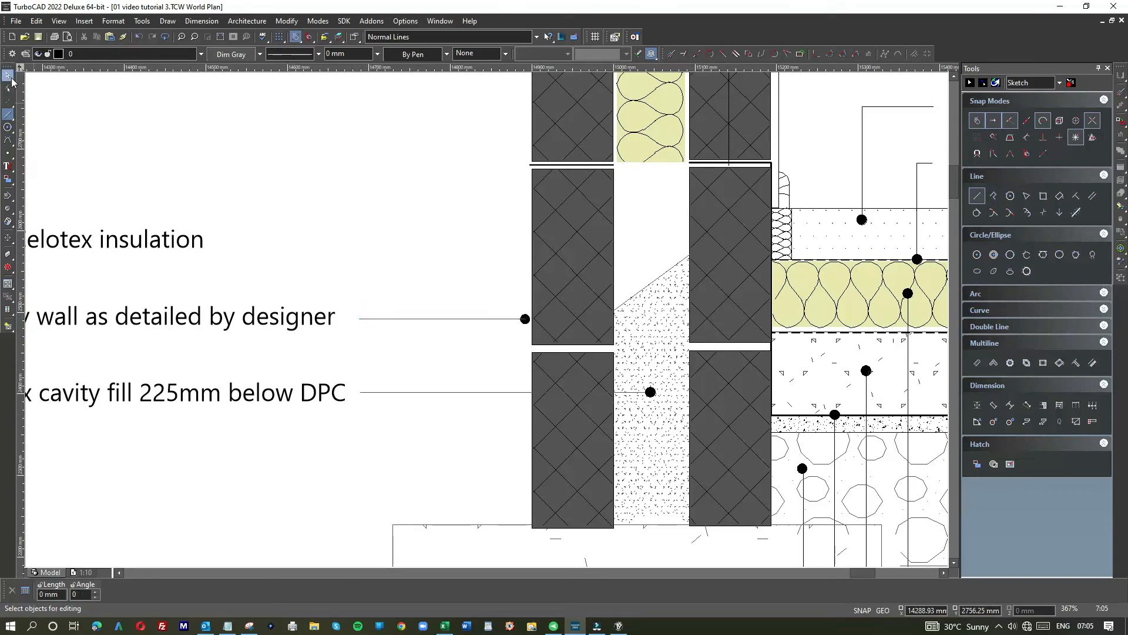
# - Set the pen colour of the masonry wall leader line to black
pyautogui.click(525, 319)
pyautogui.scroll(3, 527, 323)
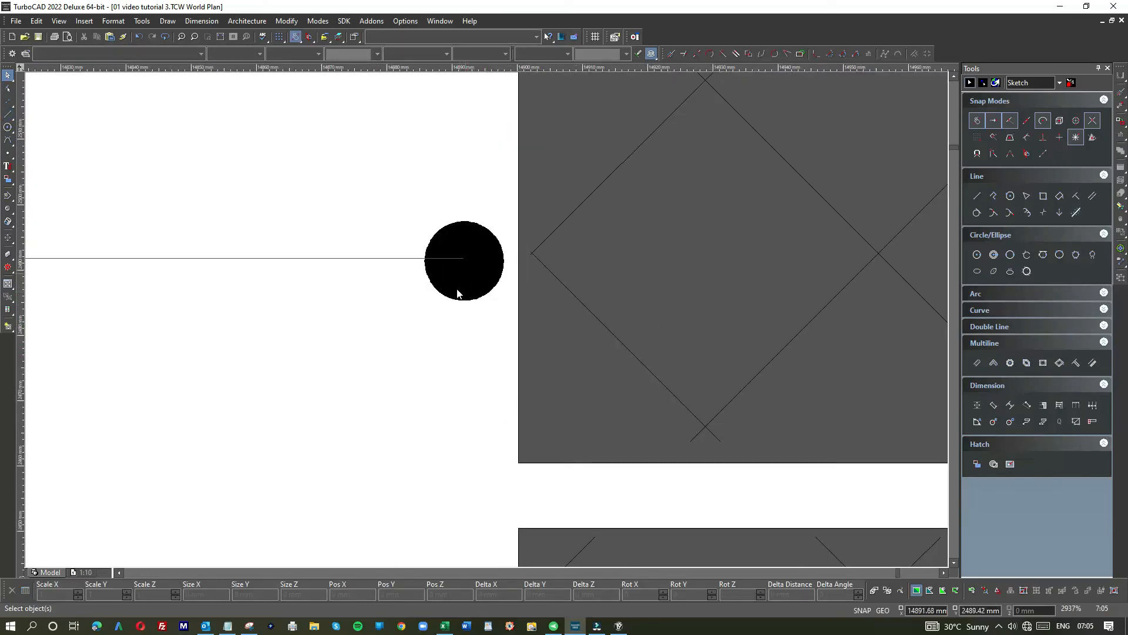
pyautogui.click(383, 258)
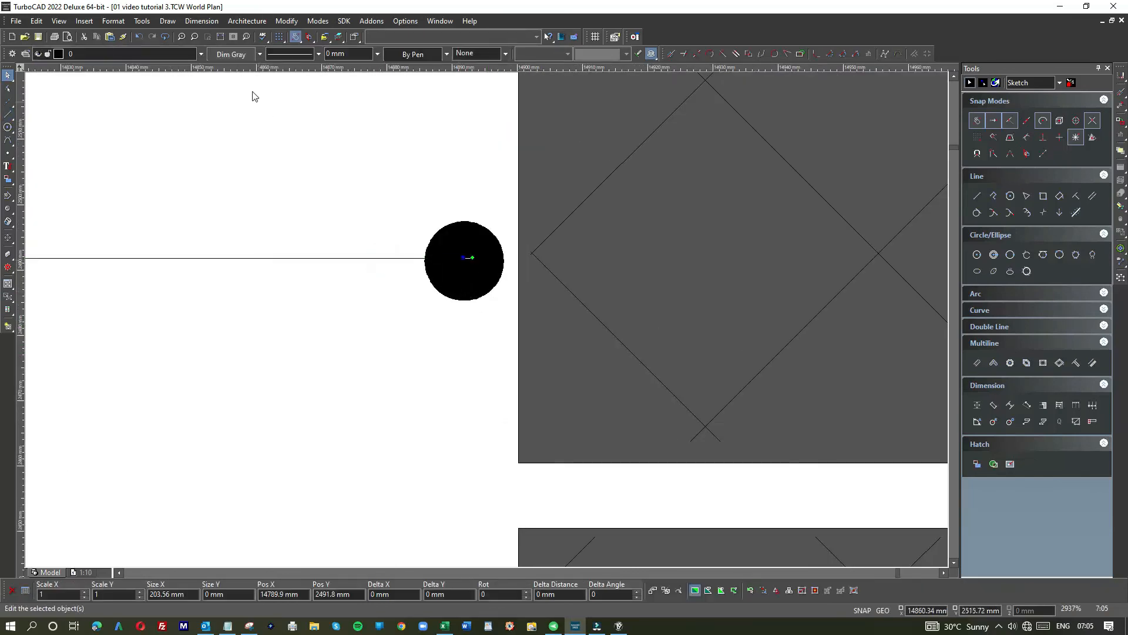
pyautogui.click(243, 57)
pyautogui.doubleClick(438, 234)
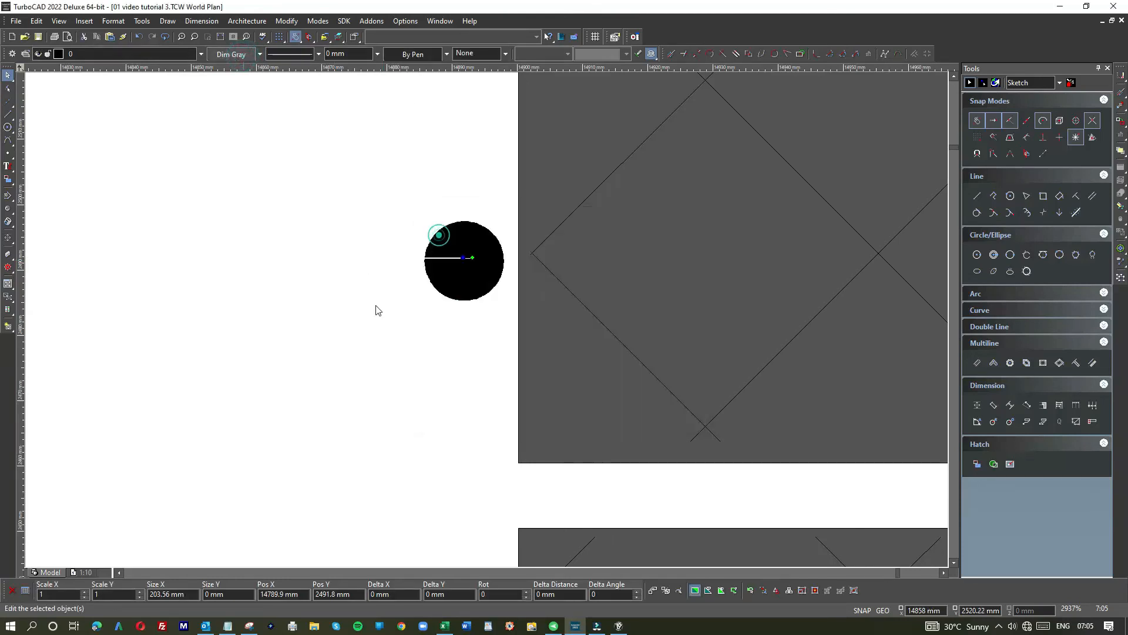
pyautogui.click(372, 308)
pyautogui.scroll(-5, 491, 324)
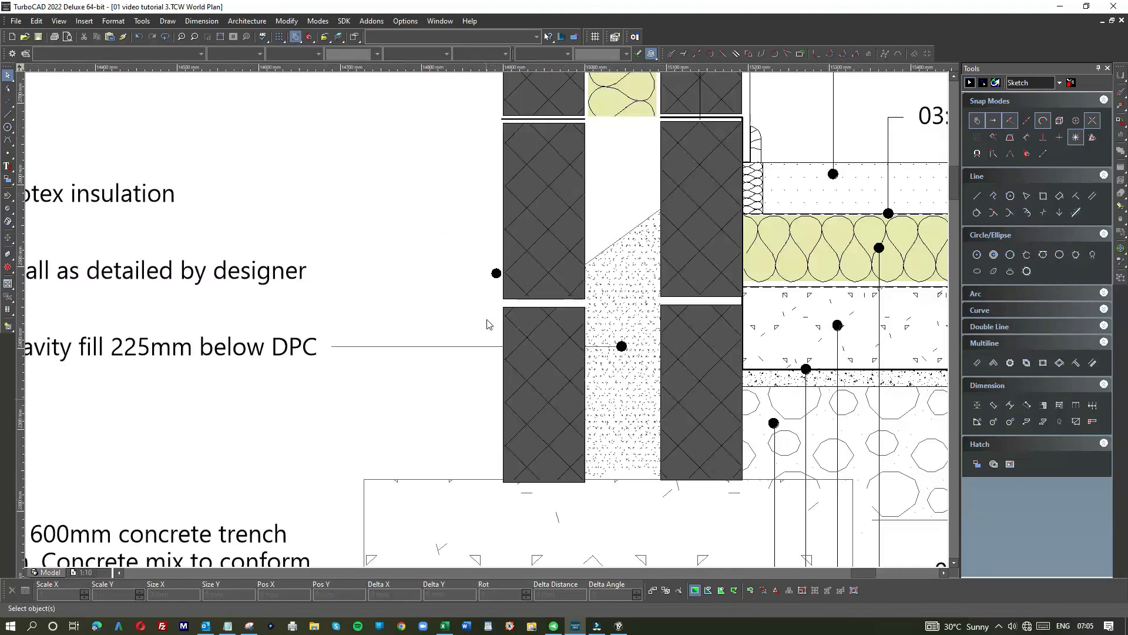
# - Set the pen colour of the lean mix cavity fill leader line to black
pyautogui.scroll(3, 470, 349)
pyautogui.click(486, 330)
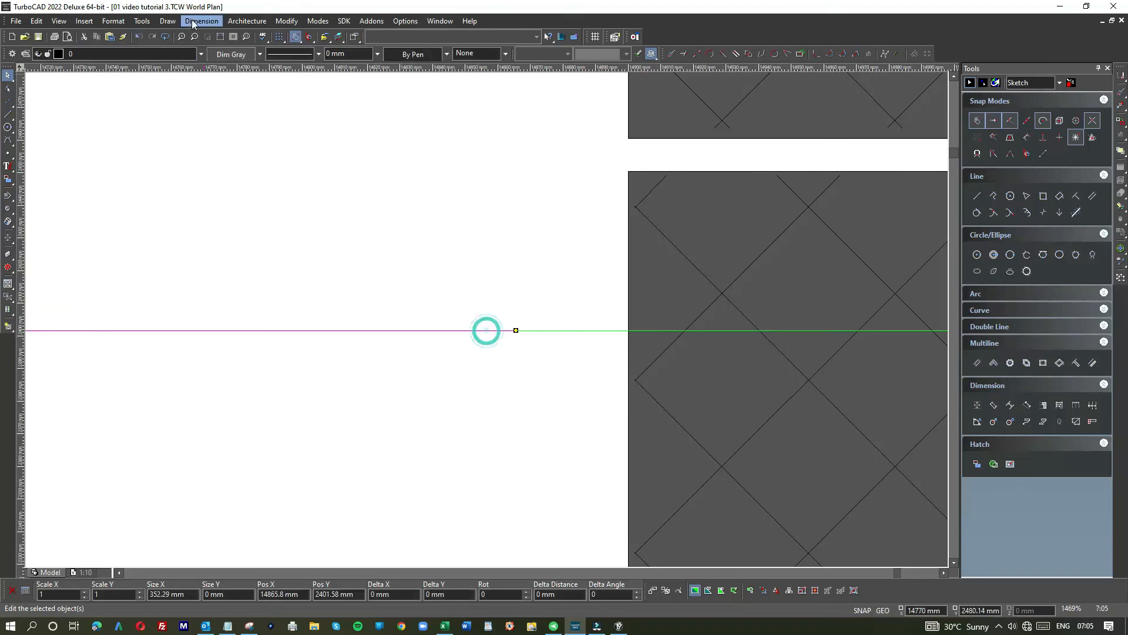
pyautogui.click(229, 54)
pyautogui.doubleClick(433, 236)
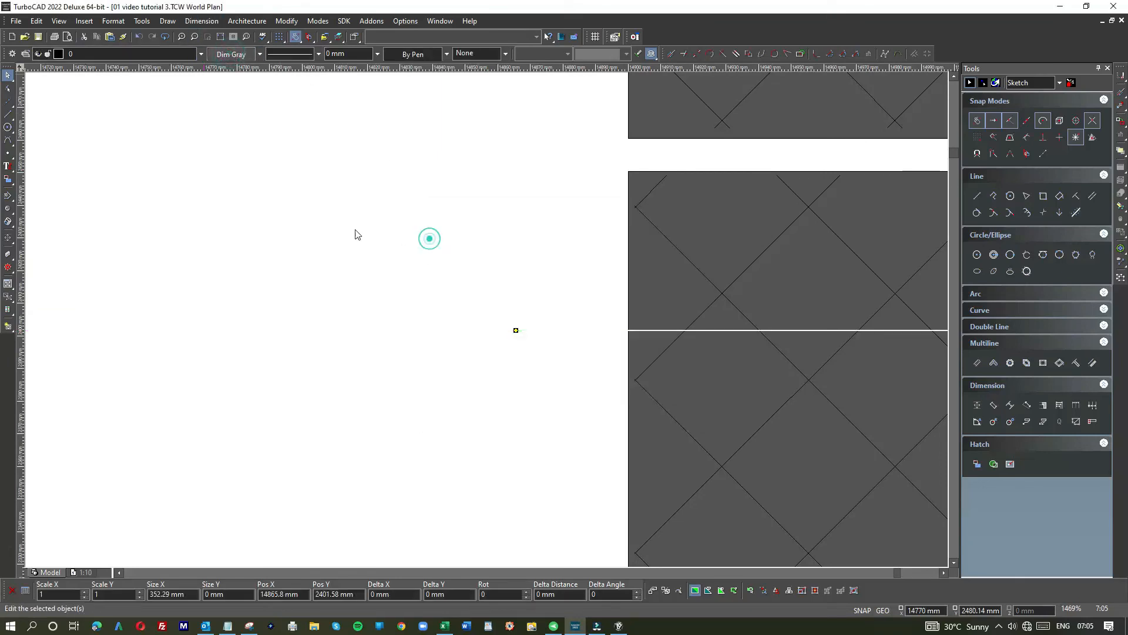
pyautogui.scroll(-3, 486, 323)
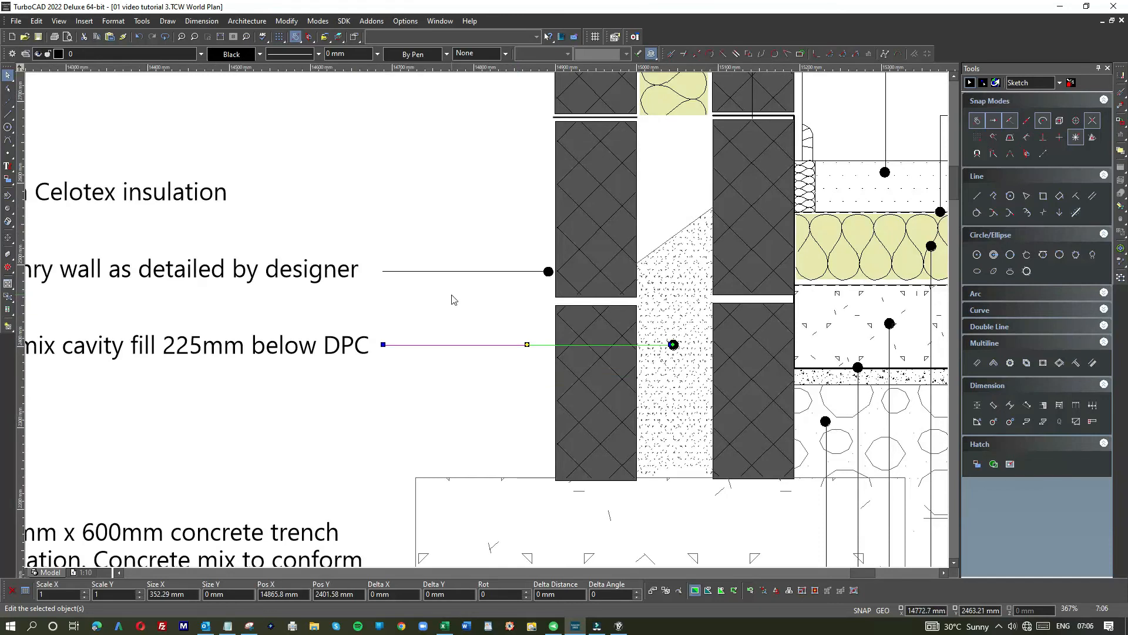
# - Examine the damp proof course lines at the wall joints and the leaders across the foundation detail
pyautogui.scroll(-2, 488, 324)
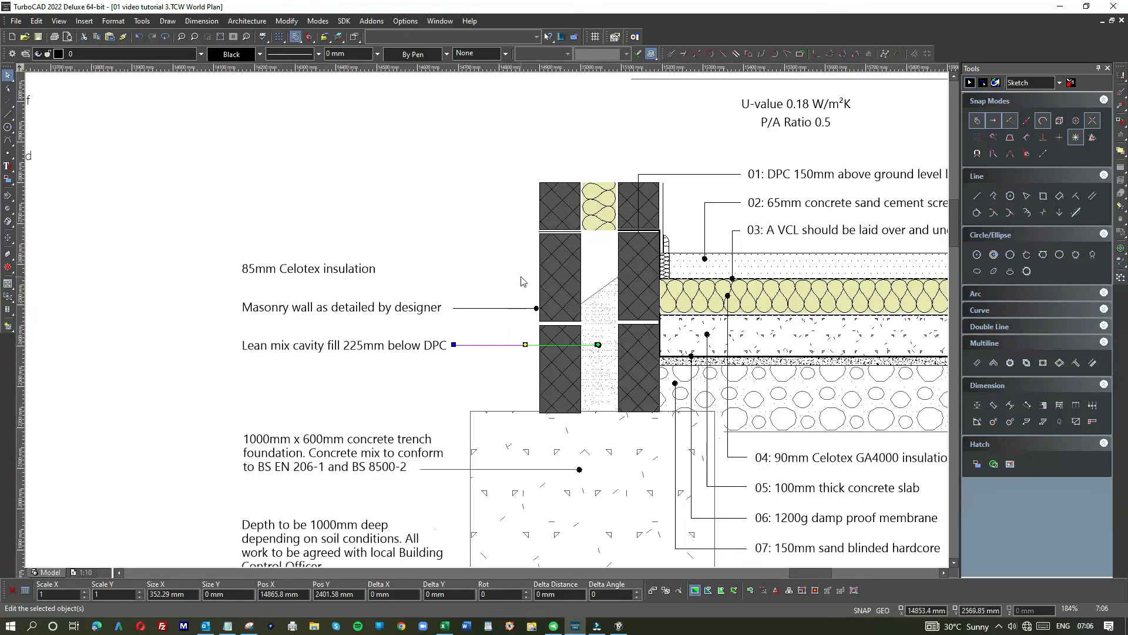
pyautogui.scroll(6, 607, 238)
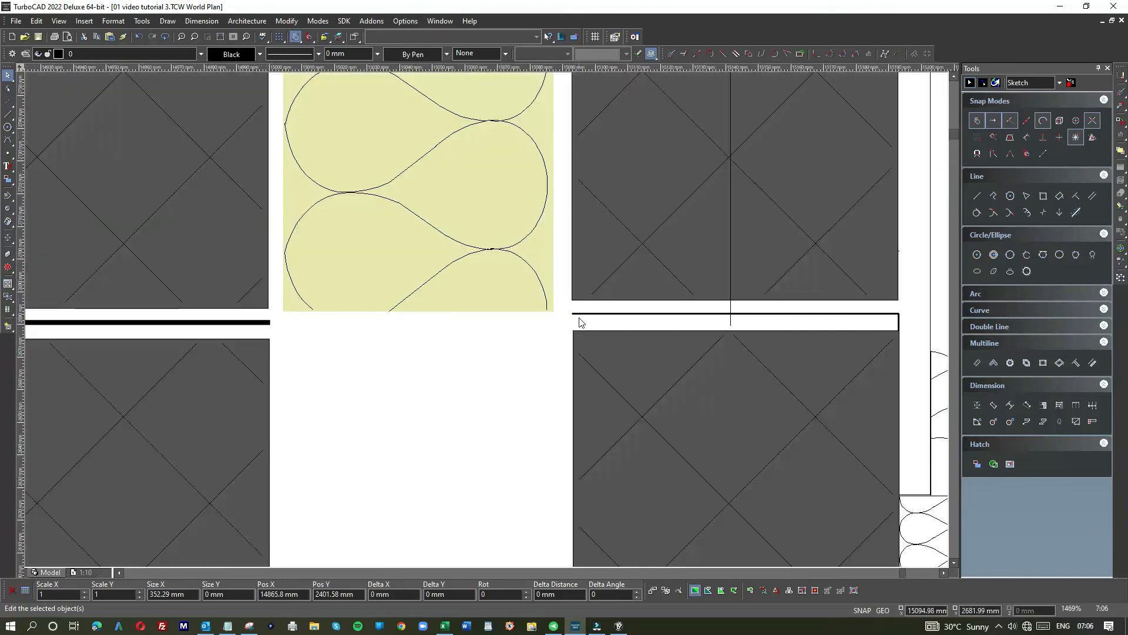
pyautogui.click(579, 321)
pyautogui.scroll(-2, 489, 323)
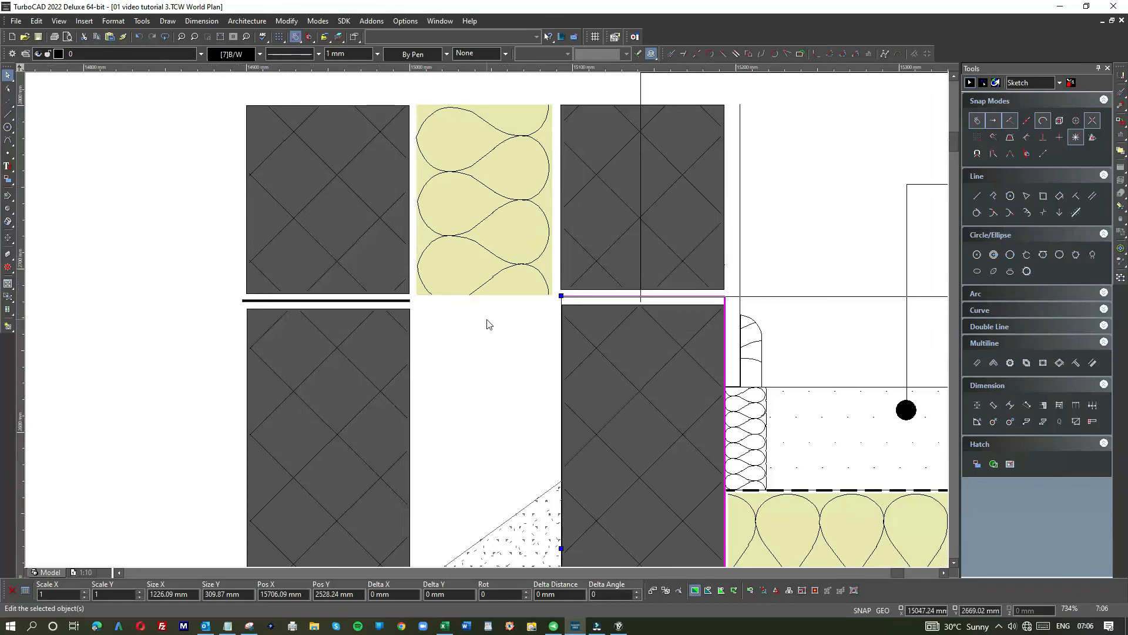
pyautogui.click(486, 323)
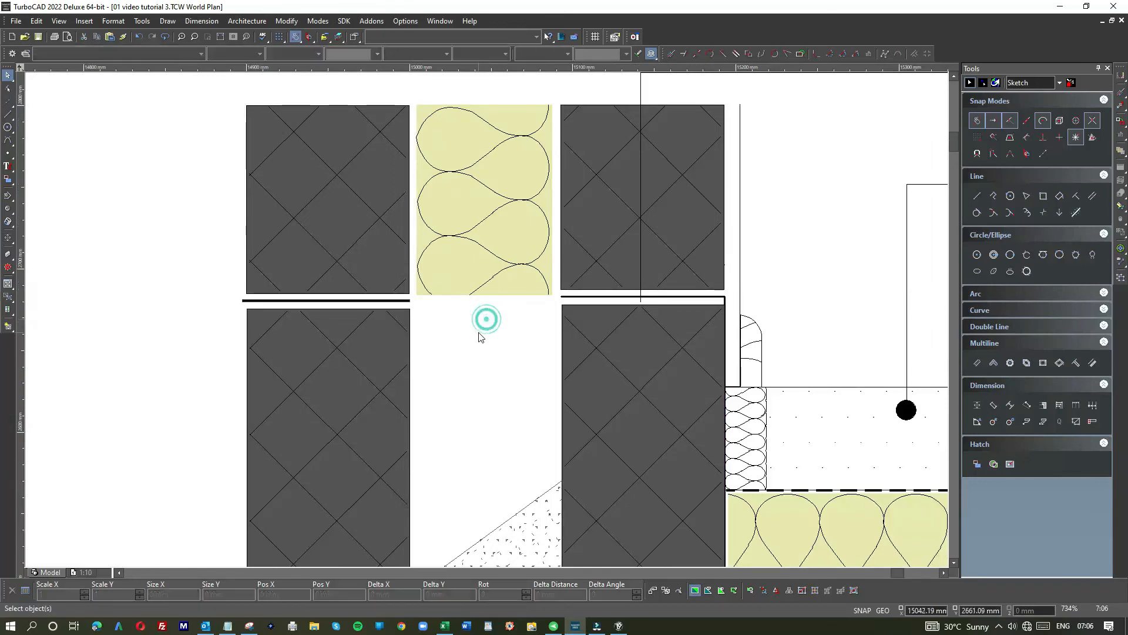
pyautogui.scroll(-2, 486, 322)
pyautogui.scroll(-2, 428, 334)
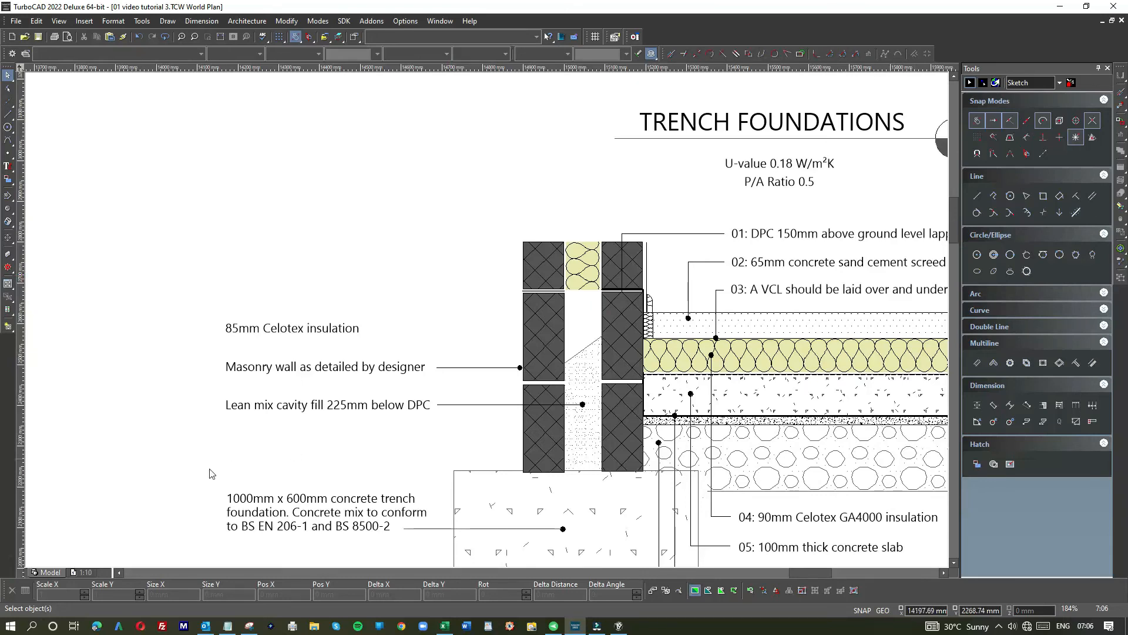
pyautogui.click(619, 625)
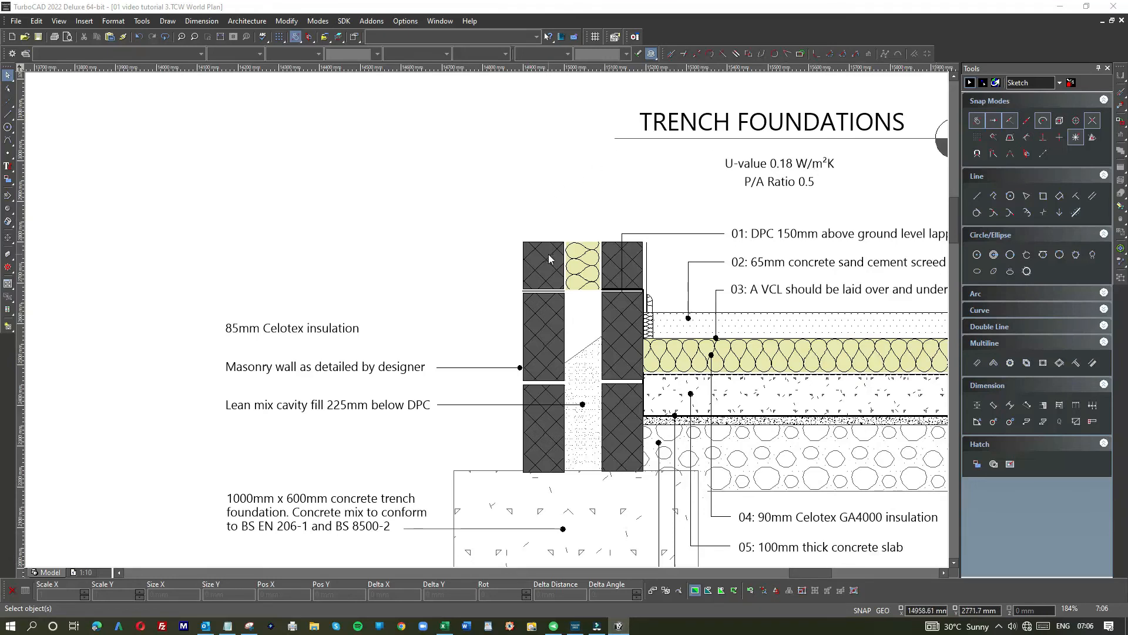
# - Change the thickness in the wall's Celotex insulation note so it reads "100mm Celotex insulation"
pyautogui.click(271, 329)
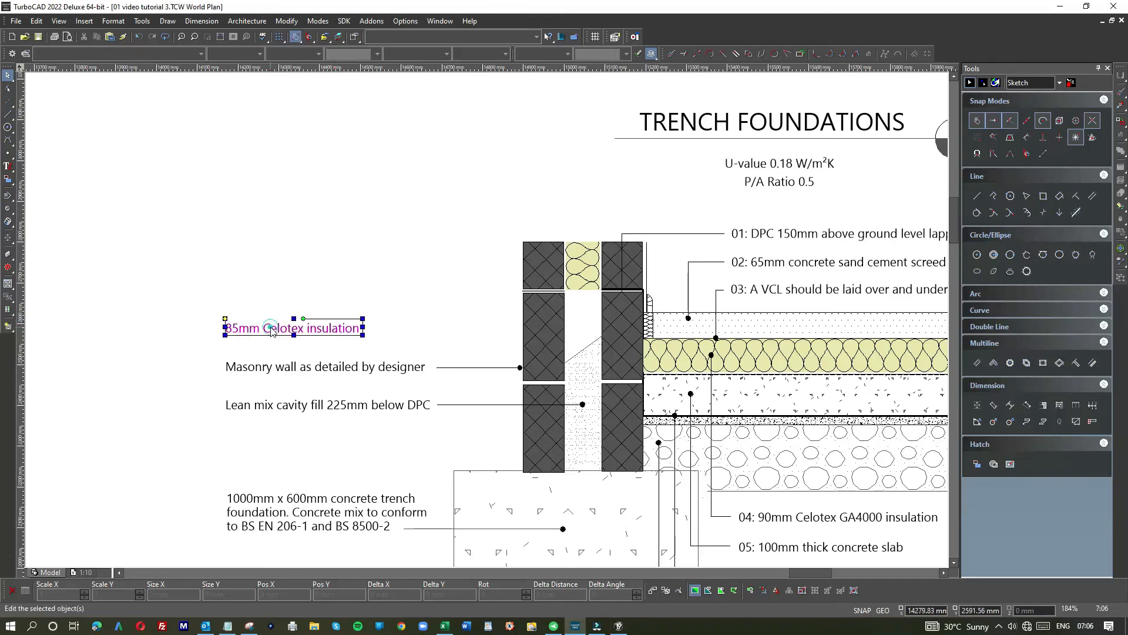
pyautogui.doubleClick(271, 330)
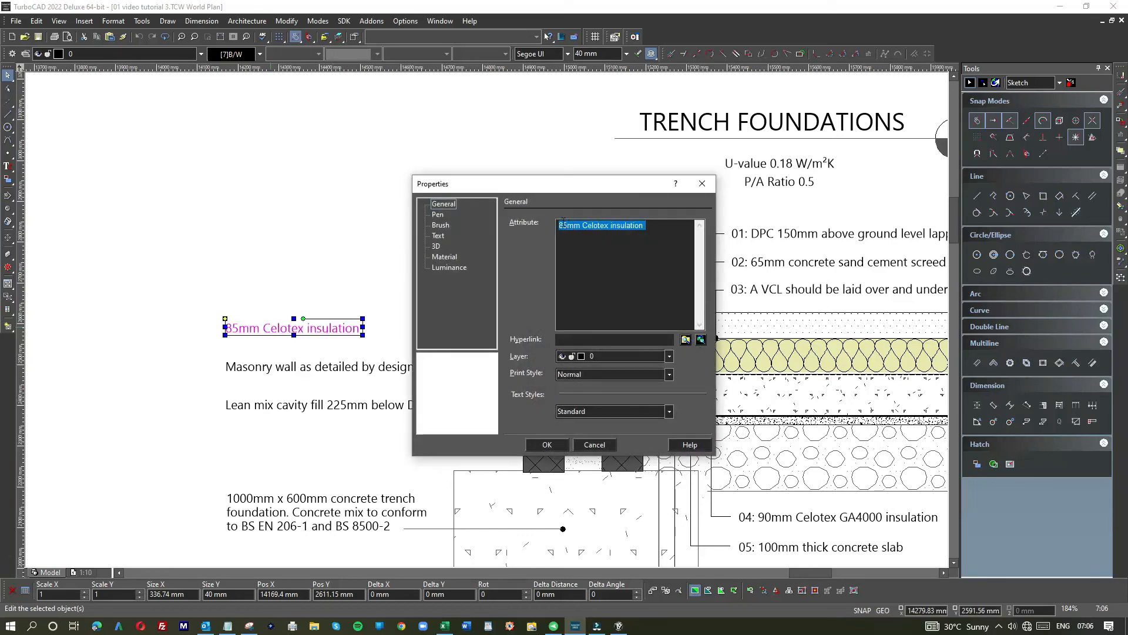
pyautogui.doubleClick(566, 224)
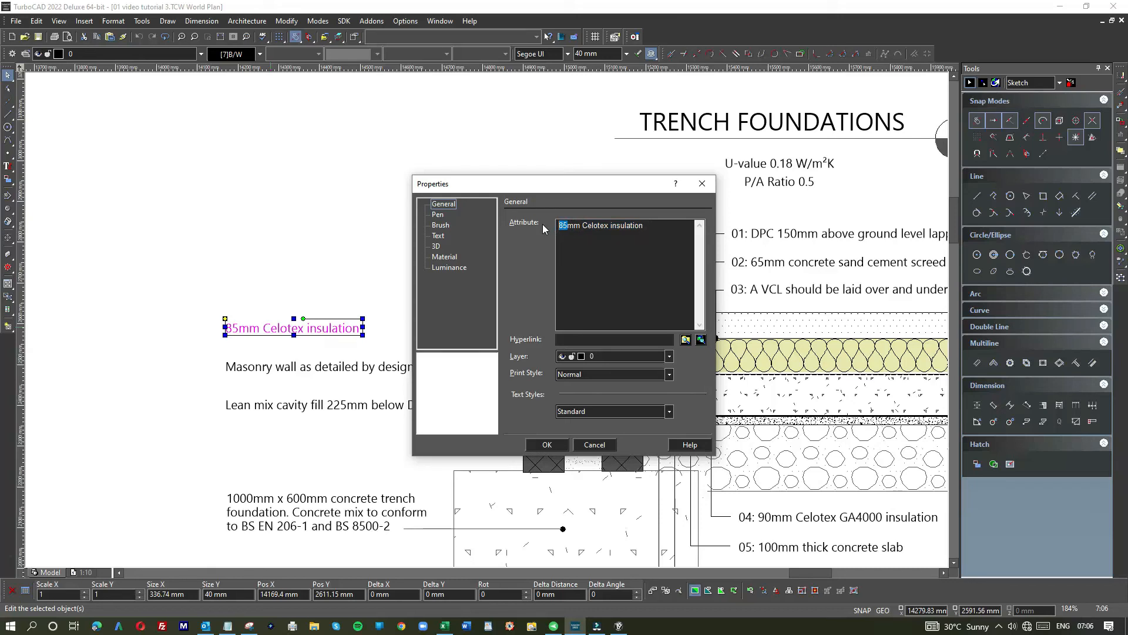
pyautogui.write('100')
pyautogui.click(547, 445)
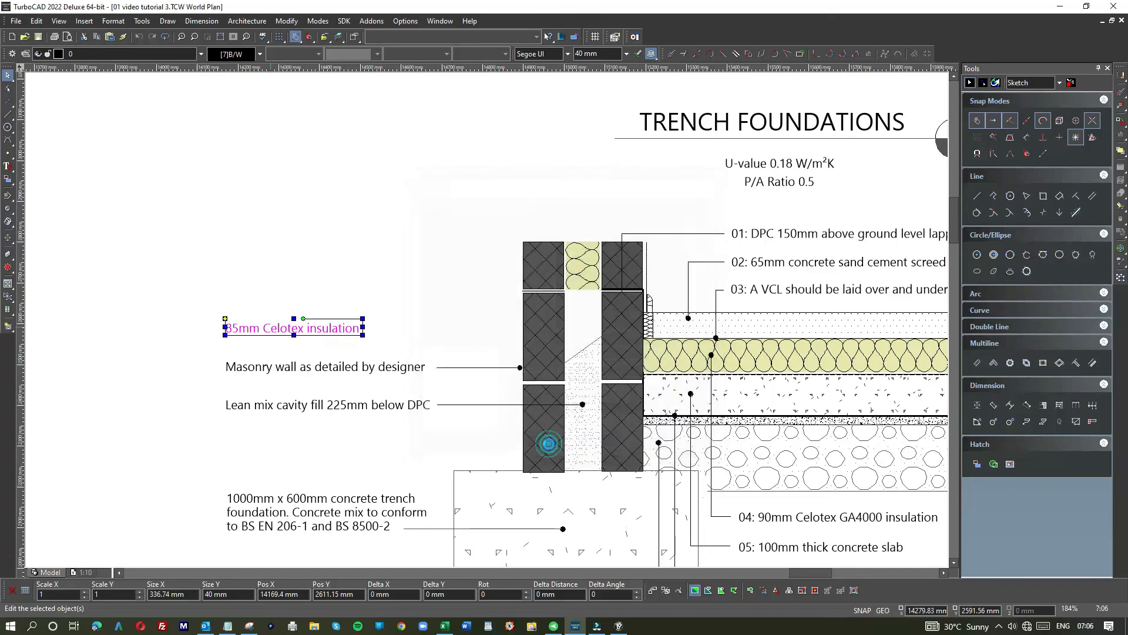
pyautogui.click(403, 244)
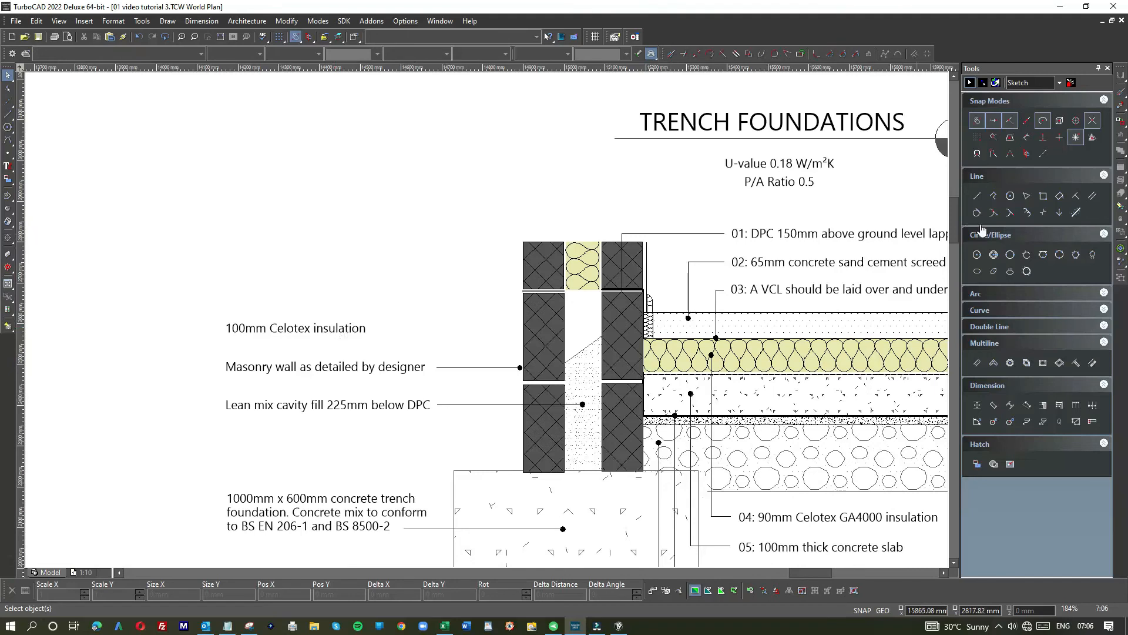
# - Draw the wall insulation's leader as a line sloping down from the cavity insulation past the outer leaf, continued horizontally to the 100mm Celotex insulation note
pyautogui.click(976, 199)
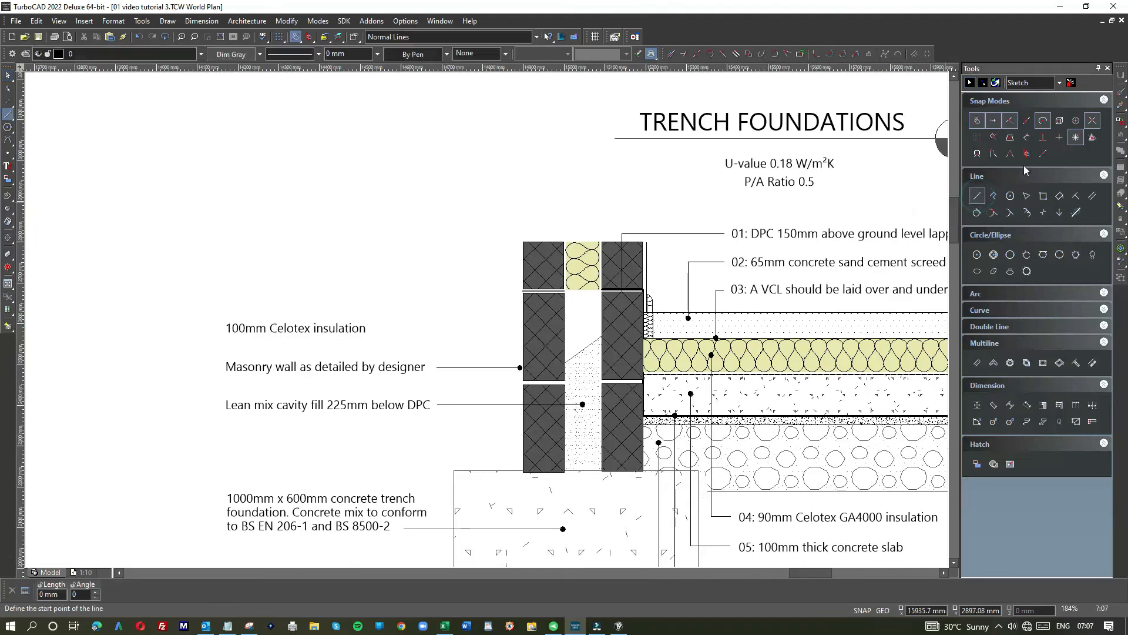
pyautogui.click(1076, 136)
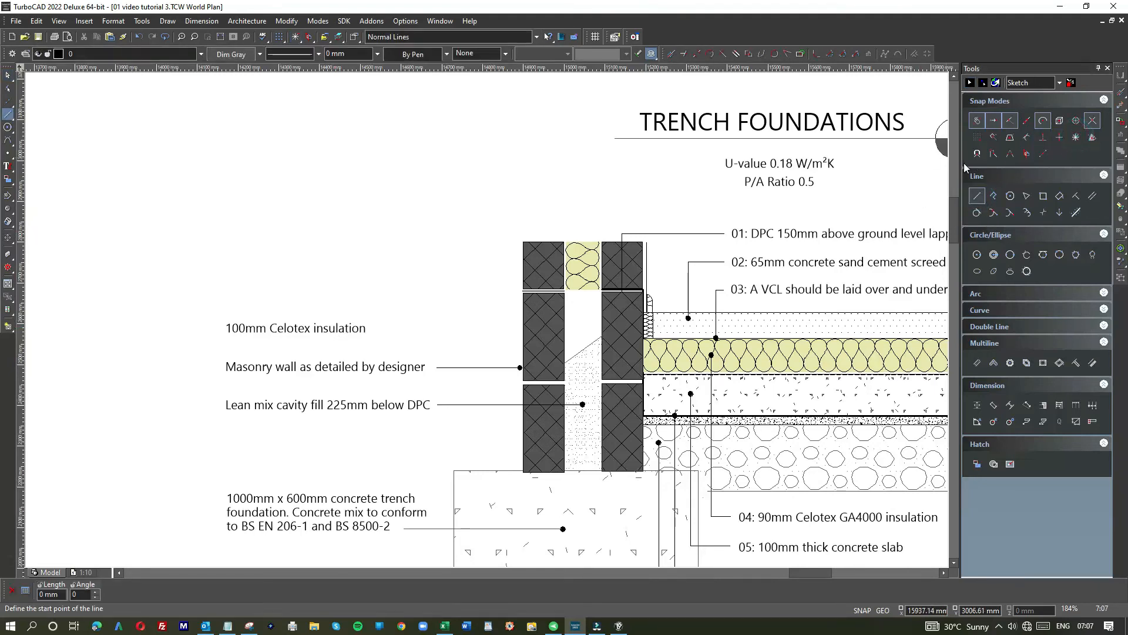
pyautogui.click(584, 265)
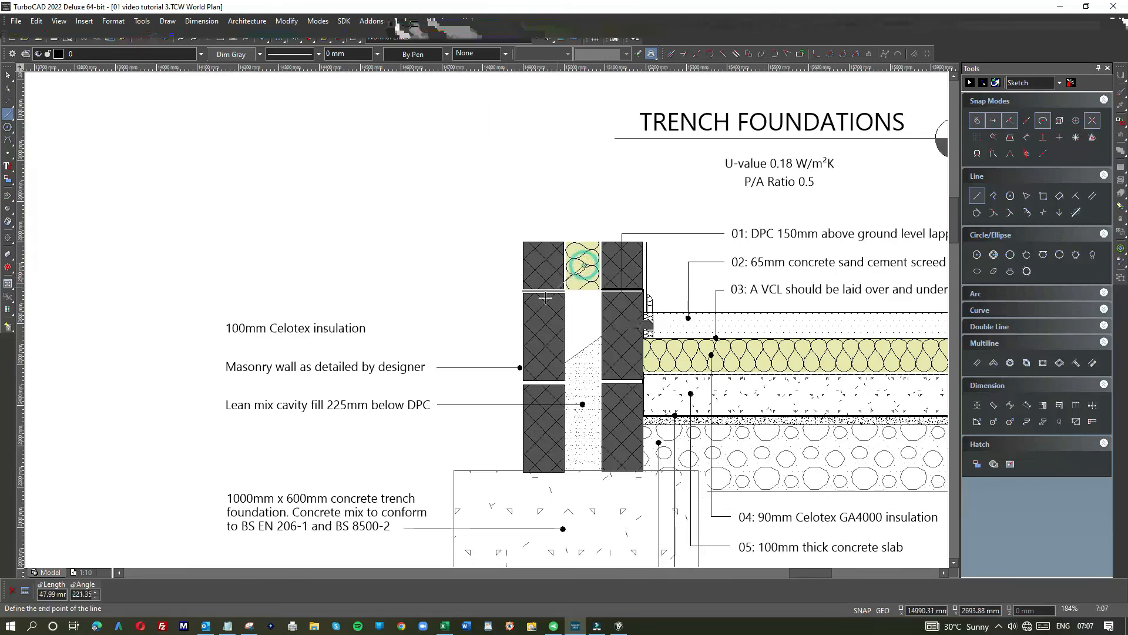
pyautogui.click(476, 329)
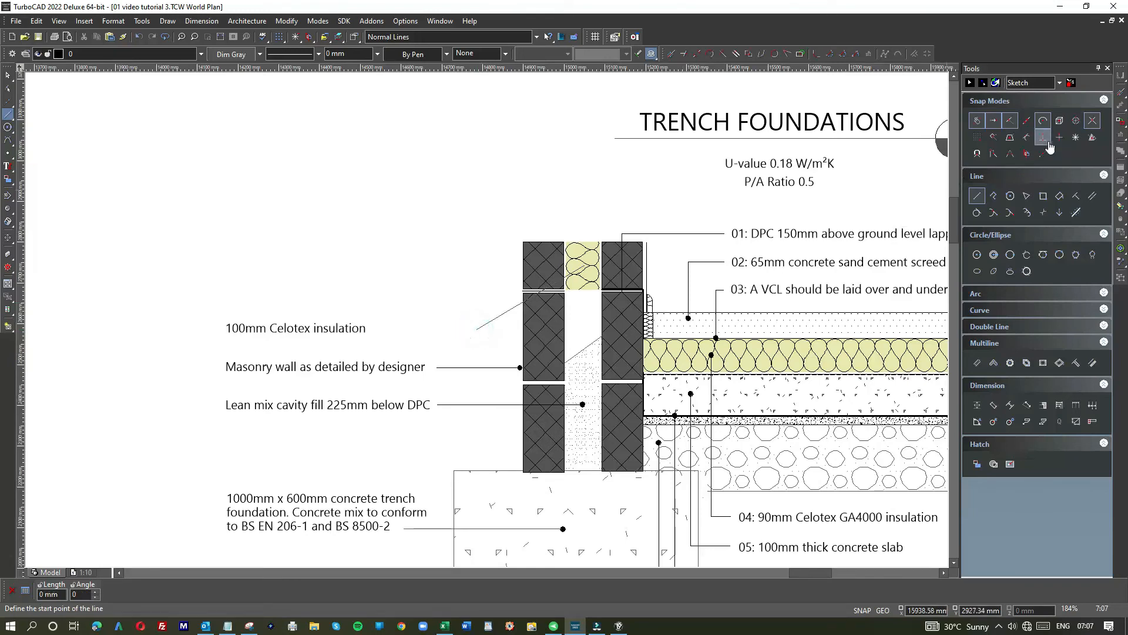
pyautogui.click(1076, 137)
pyautogui.click(476, 330)
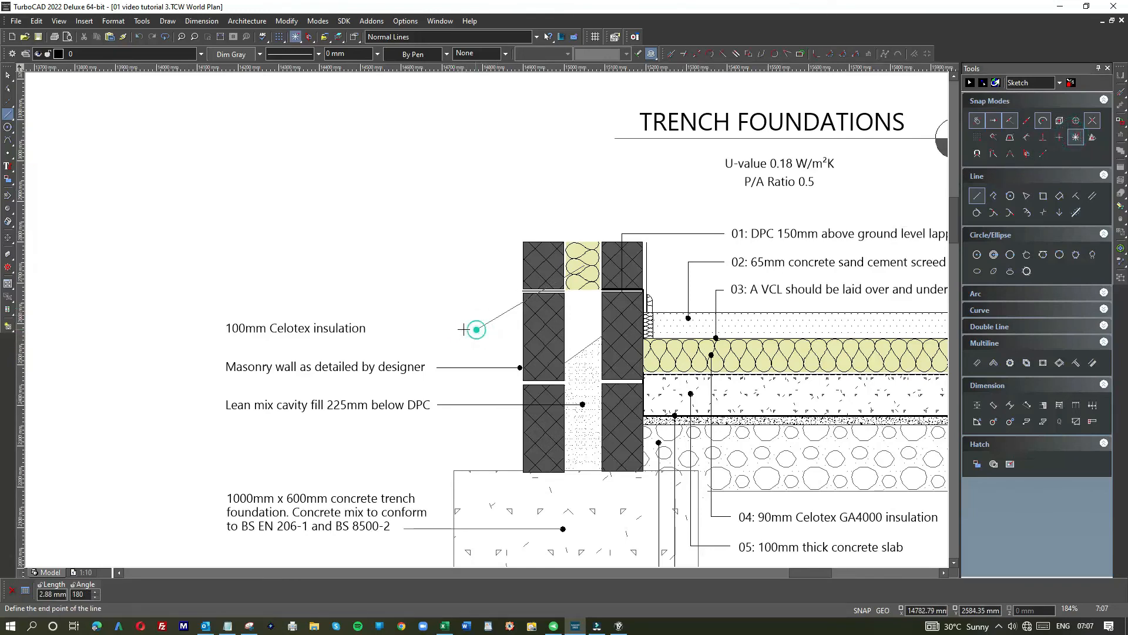
pyautogui.click(376, 334)
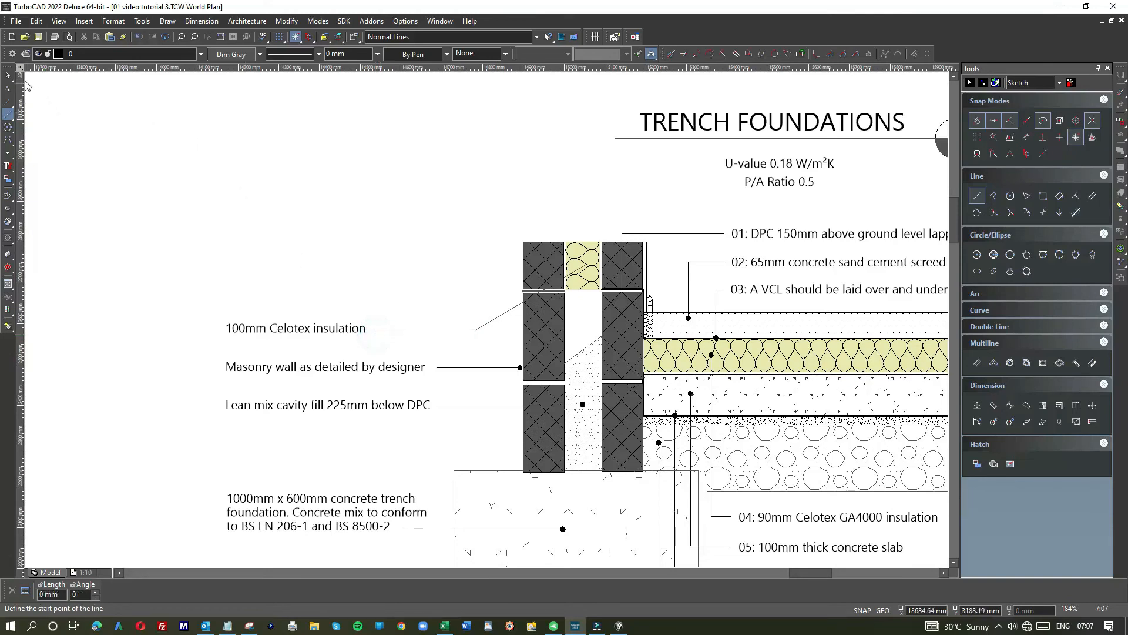
# - Close the gap in the wall insulation leader by moving the sloping line's lower end to the end of the horizontal line
pyautogui.press('Escape')
pyautogui.scroll(3, 487, 323)
pyautogui.scroll(3, 486, 324)
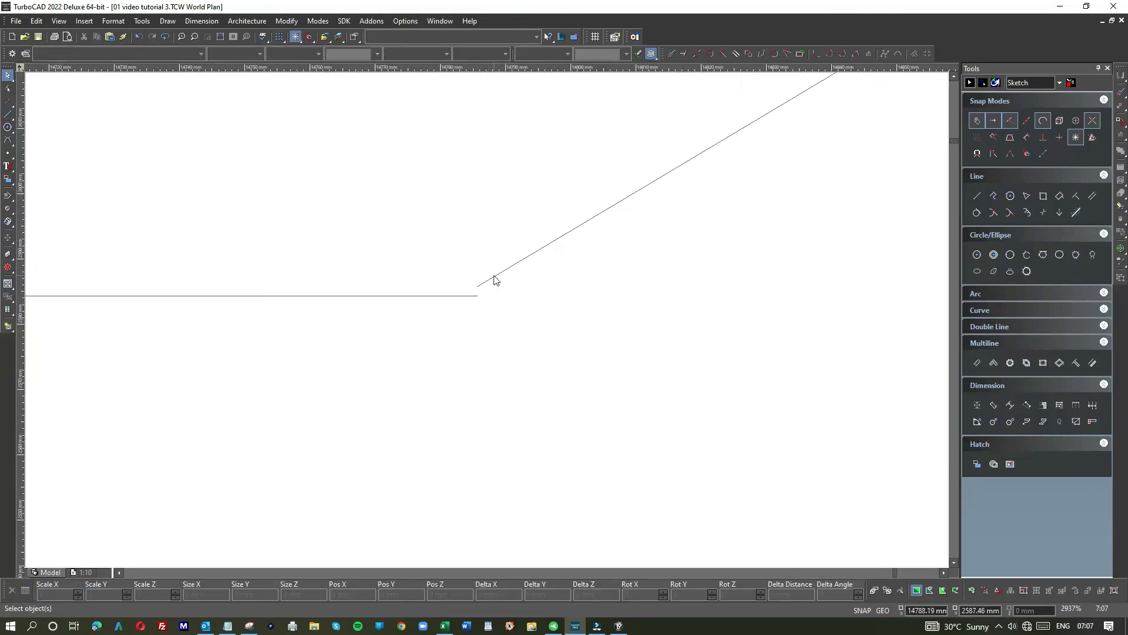
pyautogui.click(978, 121)
pyautogui.click(502, 272)
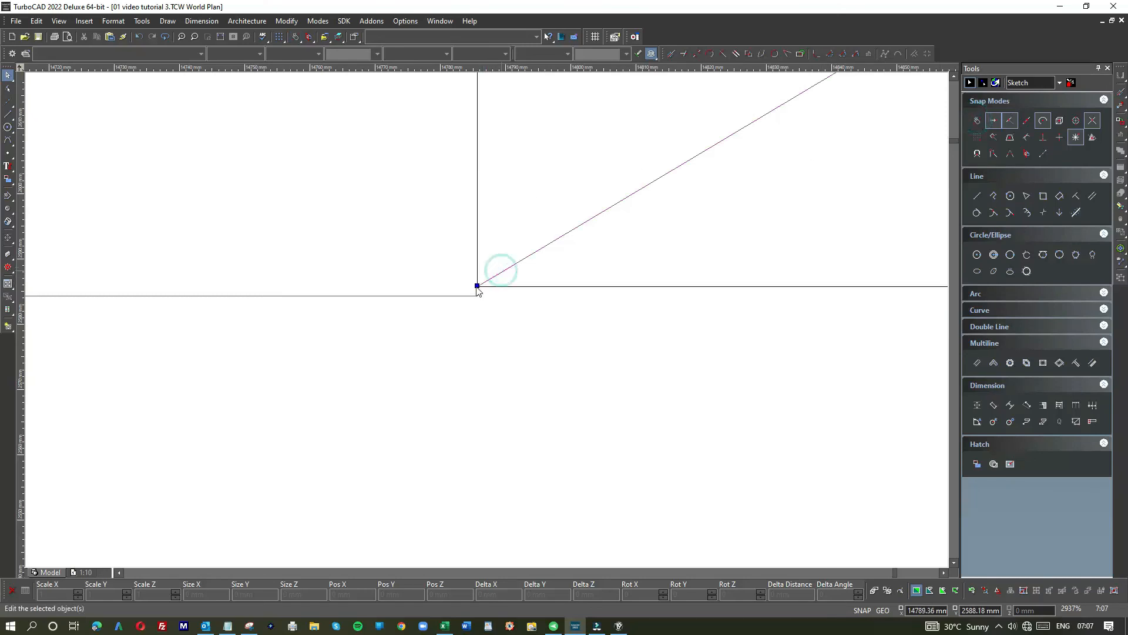
pyautogui.click(477, 286)
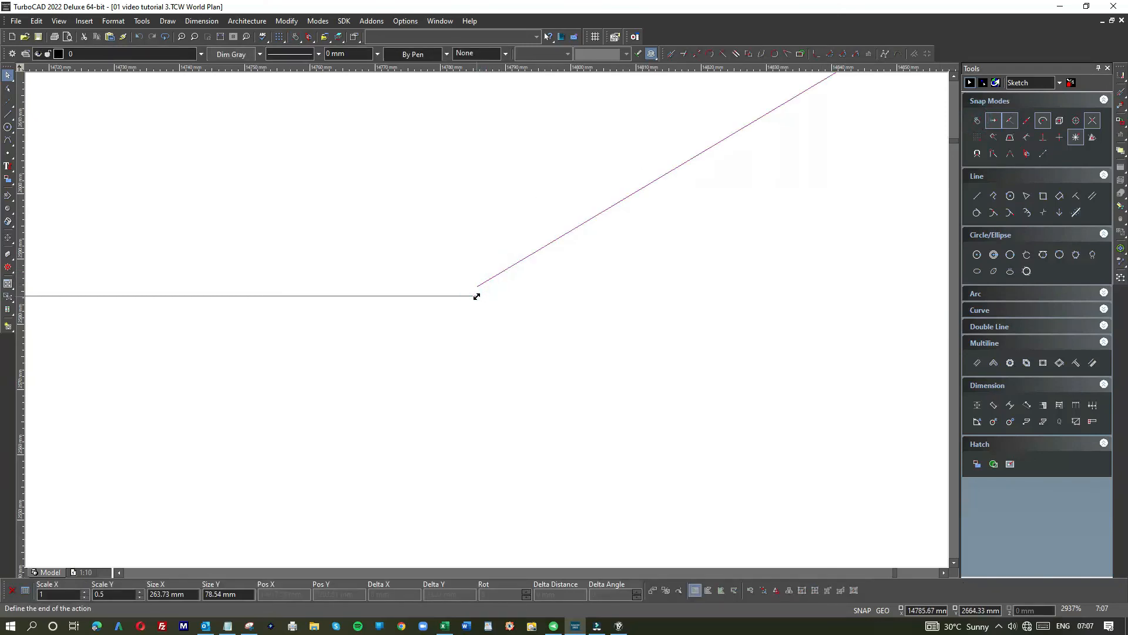
pyautogui.click(472, 299)
pyautogui.scroll(-4, 488, 320)
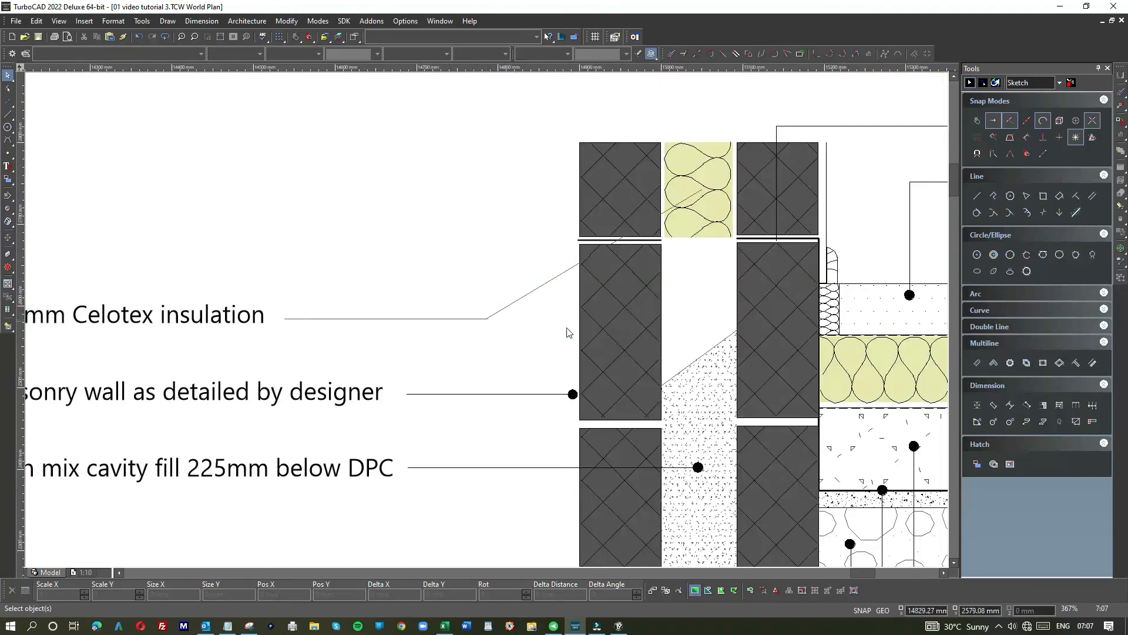
# - Try to bring the sloping wall insulation leader in front of the outer leaf blocks in the draw order
pyautogui.click(546, 284)
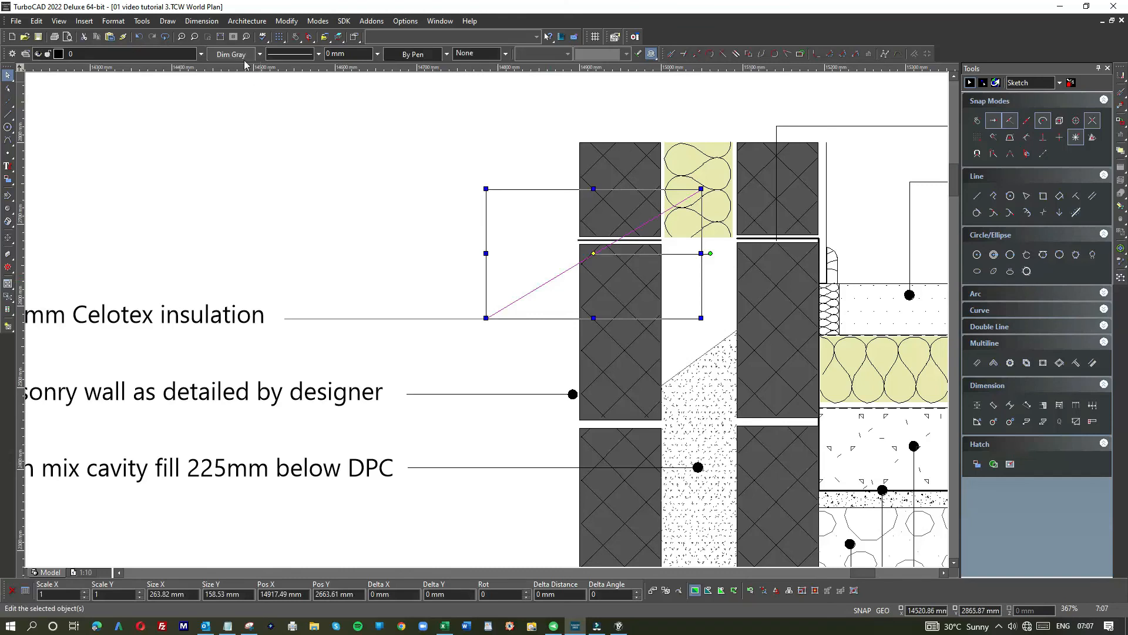
pyautogui.click(145, 24)
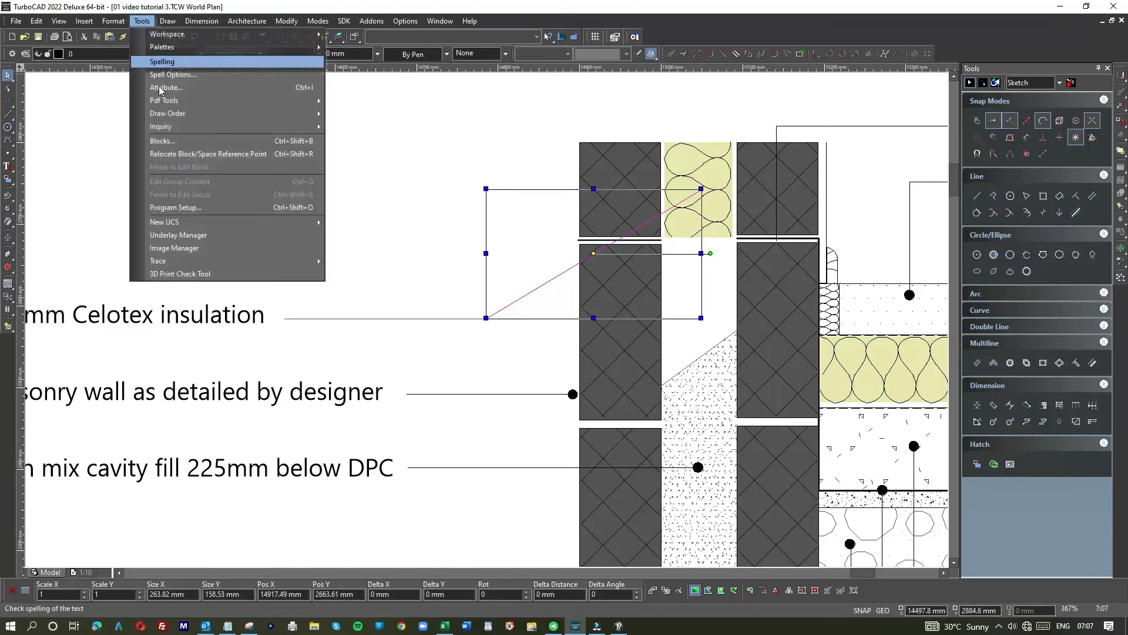
pyautogui.click(163, 113)
pyautogui.click(365, 115)
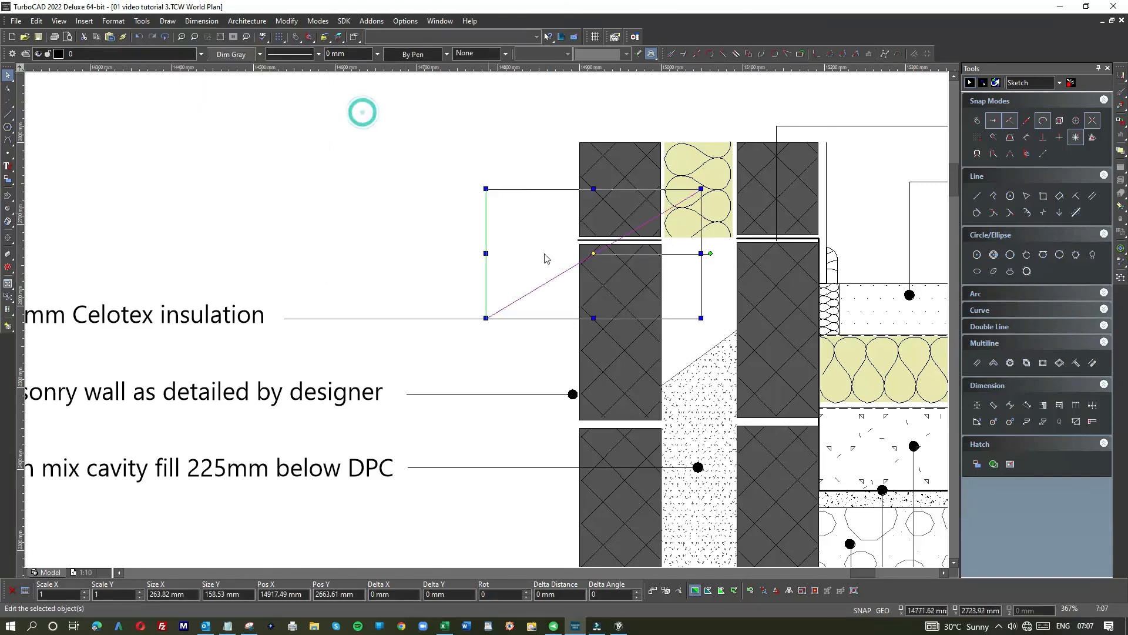
pyautogui.click(680, 333)
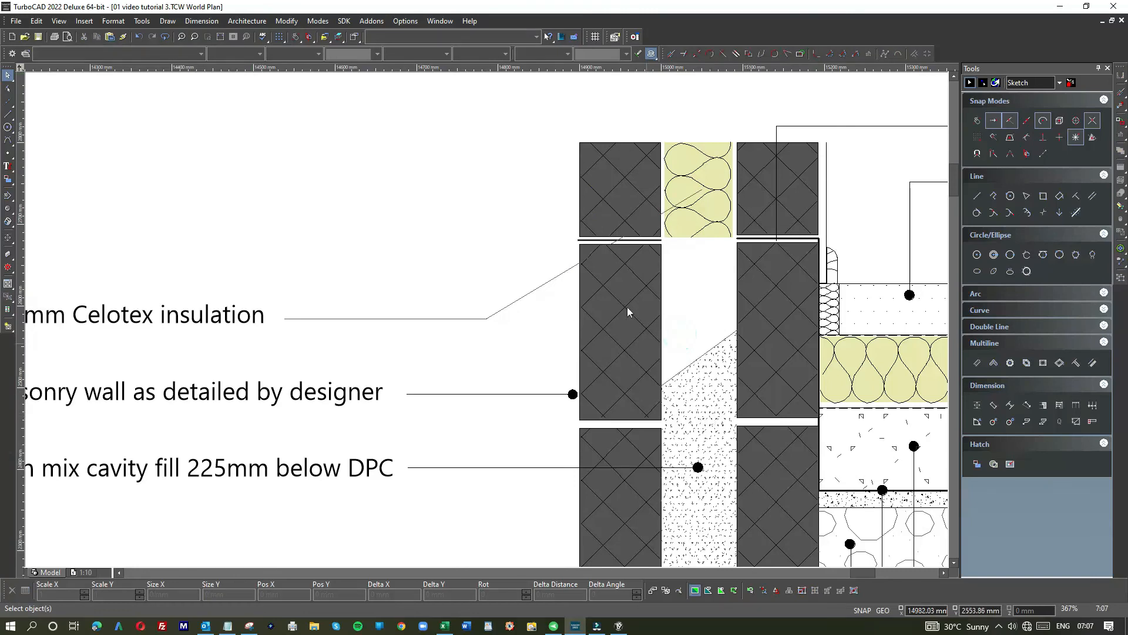
pyautogui.scroll(4, 487, 319)
pyautogui.scroll(-2, 486, 319)
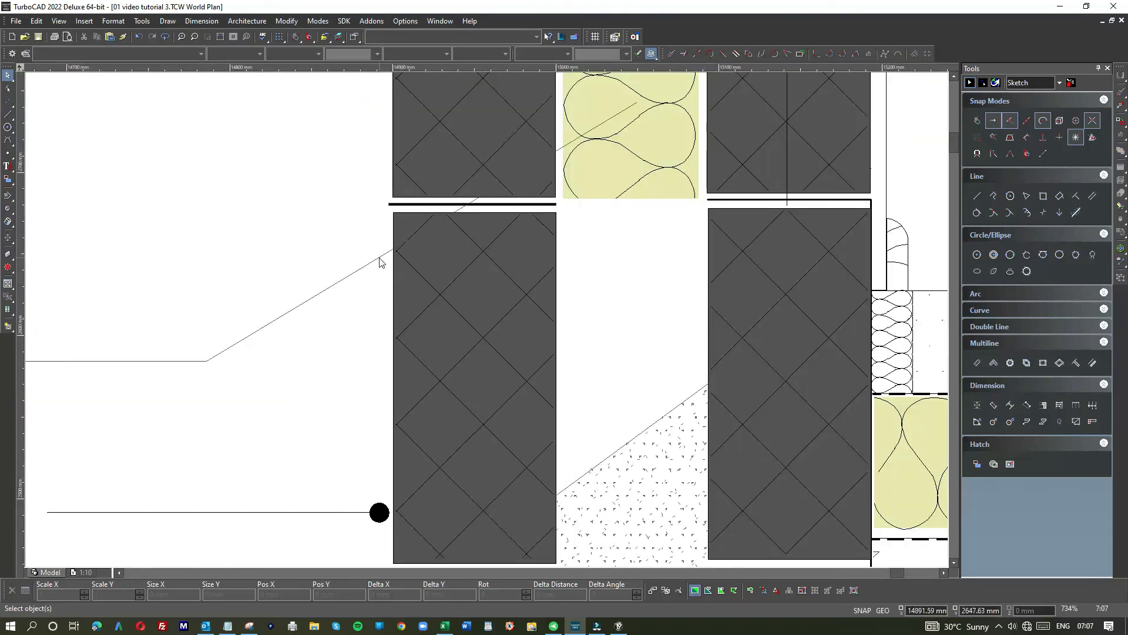
pyautogui.scroll(-2, 464, 265)
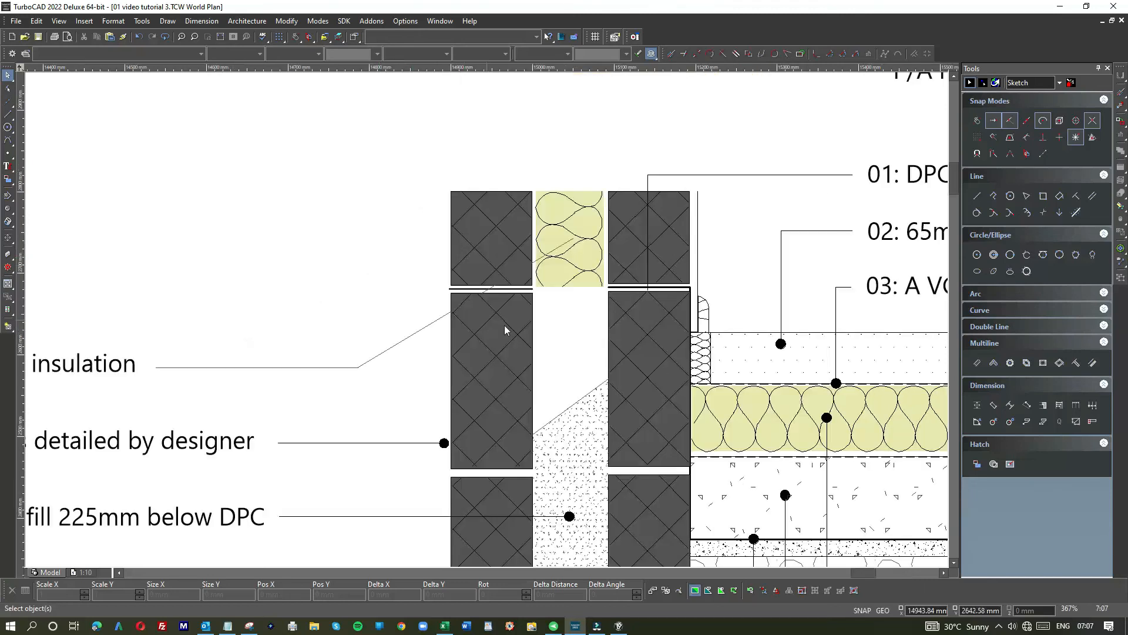
# - Copy the lean mix cavity fill leader's dot and place the copy at the wall insulation leader's upper end in the cavity insulation
pyautogui.click(569, 516)
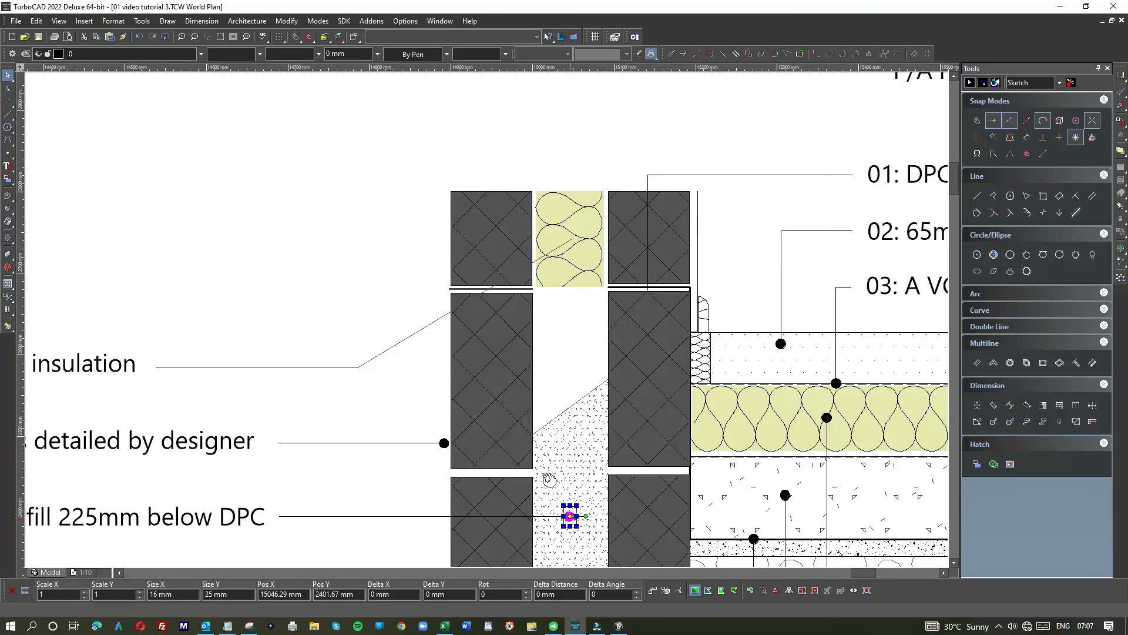
pyautogui.click(431, 378)
pyautogui.hotkey('ctrl', 'v')
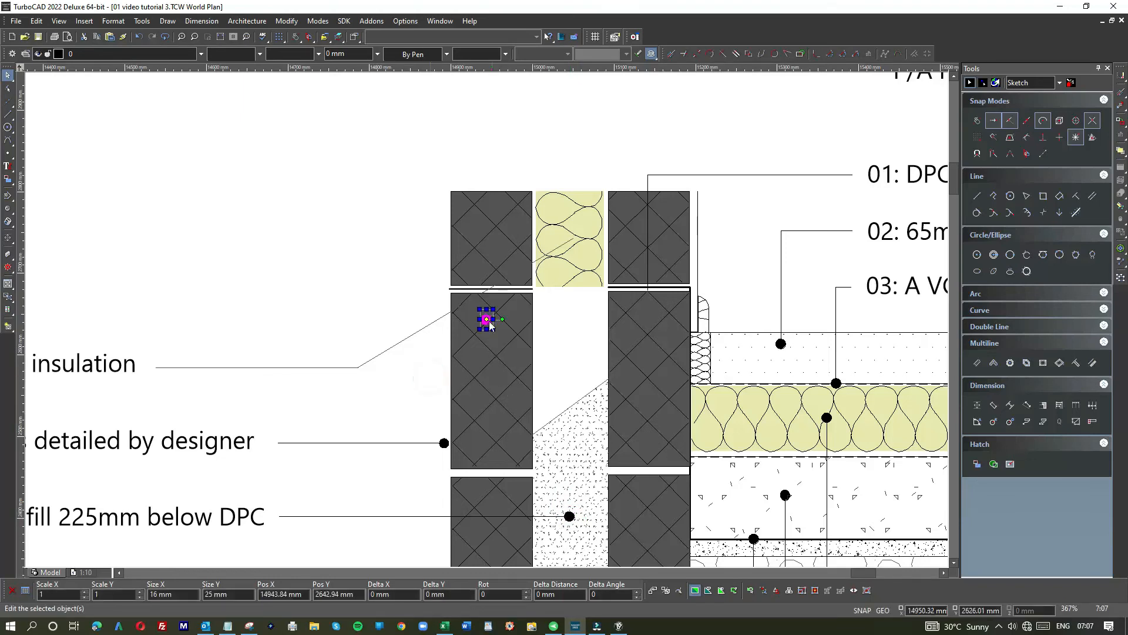
pyautogui.click(485, 319)
pyautogui.click(570, 236)
pyautogui.scroll(-1, 483, 329)
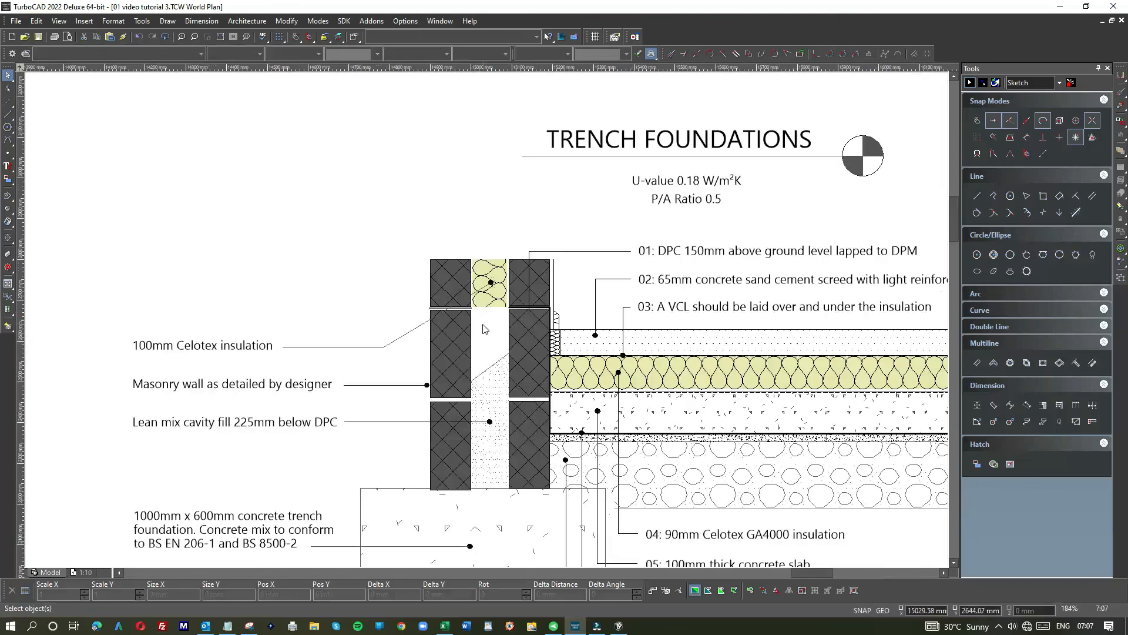
pyautogui.scroll(-1, 482, 325)
pyautogui.scroll(2, 486, 322)
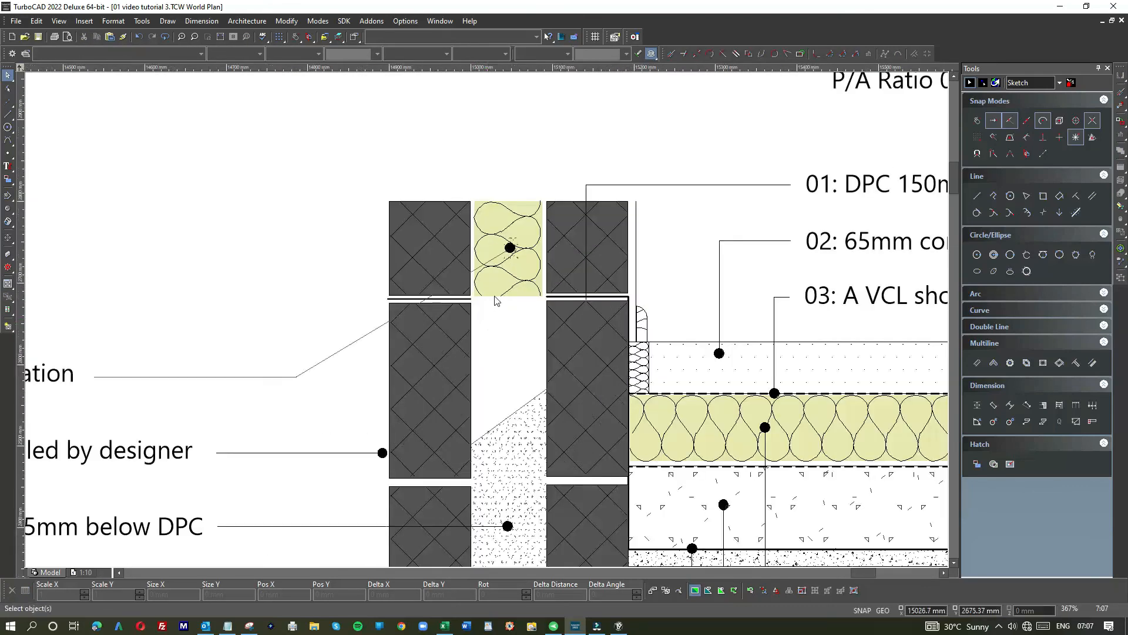
pyautogui.scroll(3, 486, 323)
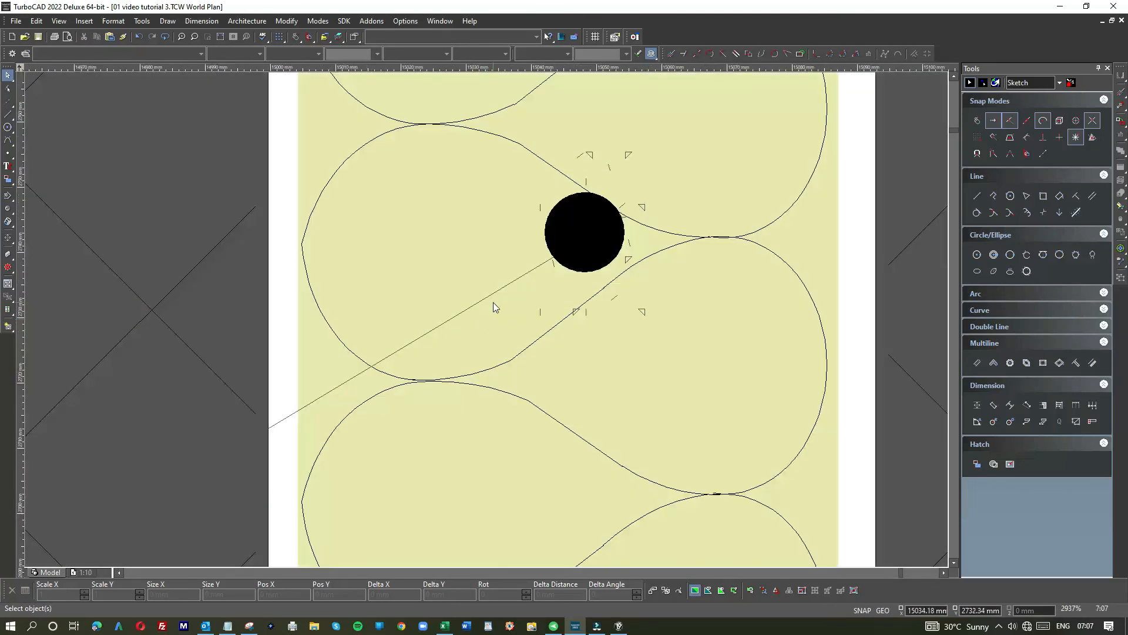
pyautogui.scroll(-2, 493, 317)
pyautogui.scroll(-1, 489, 325)
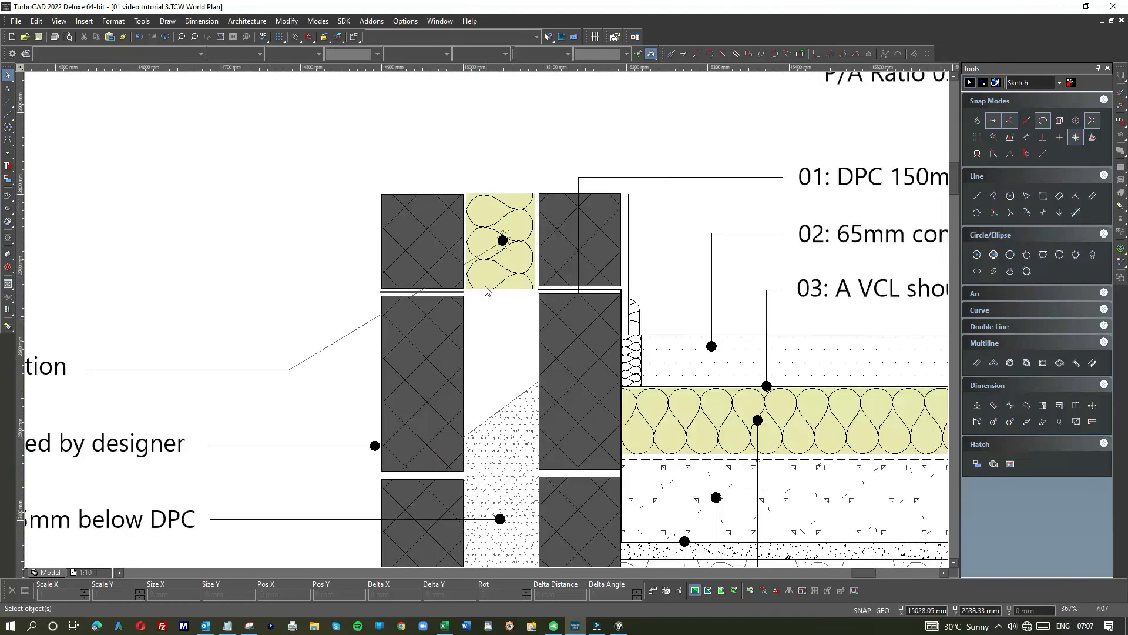
# - Move the copied dot with its stray hatch marks out of the cavity insulation to the clear space above the outer leaf
pyautogui.scroll(3, 487, 231)
pyautogui.moveTo(483, 278); pyautogui.dragTo(632, 517)
pyautogui.scroll(-2, 462, 281)
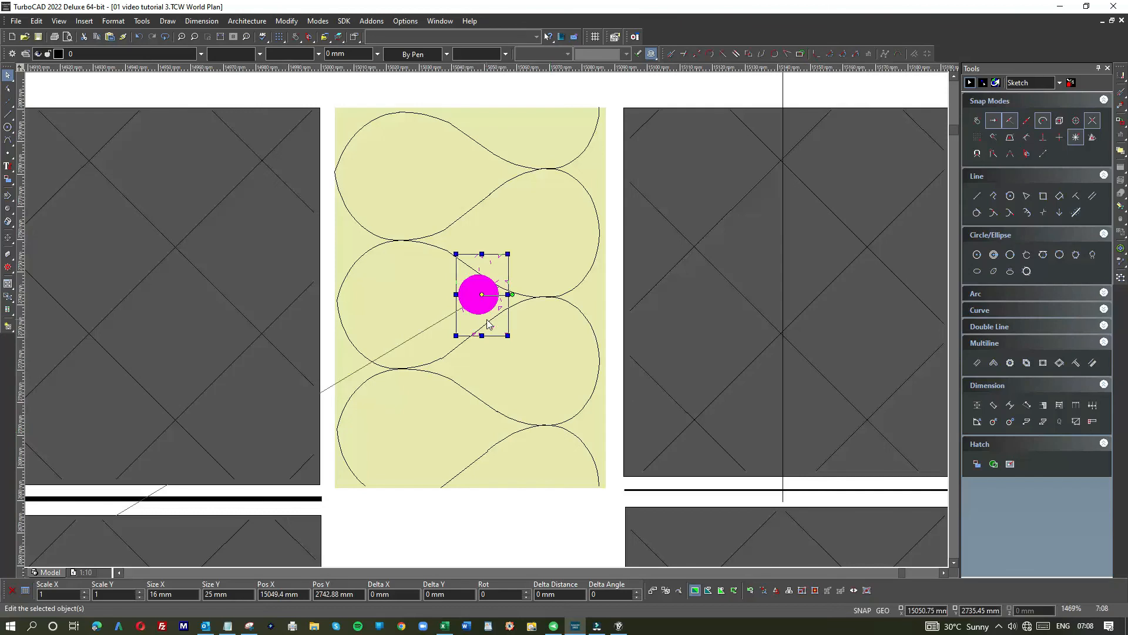
pyautogui.moveTo(334, 213); pyautogui.dragTo(224, 156)
pyautogui.click(389, 151)
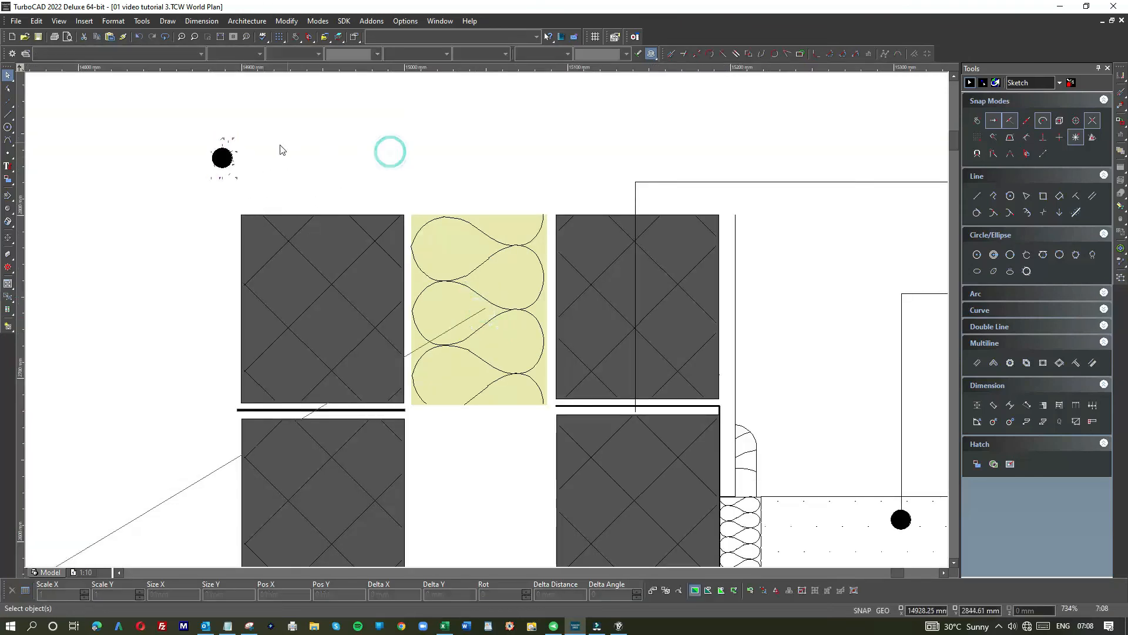
# - Move only the black dot back to the wall insulation leader's upper end and delete the stray hatch marks left above the outer leaf
pyautogui.click(233, 160)
pyautogui.click(259, 206)
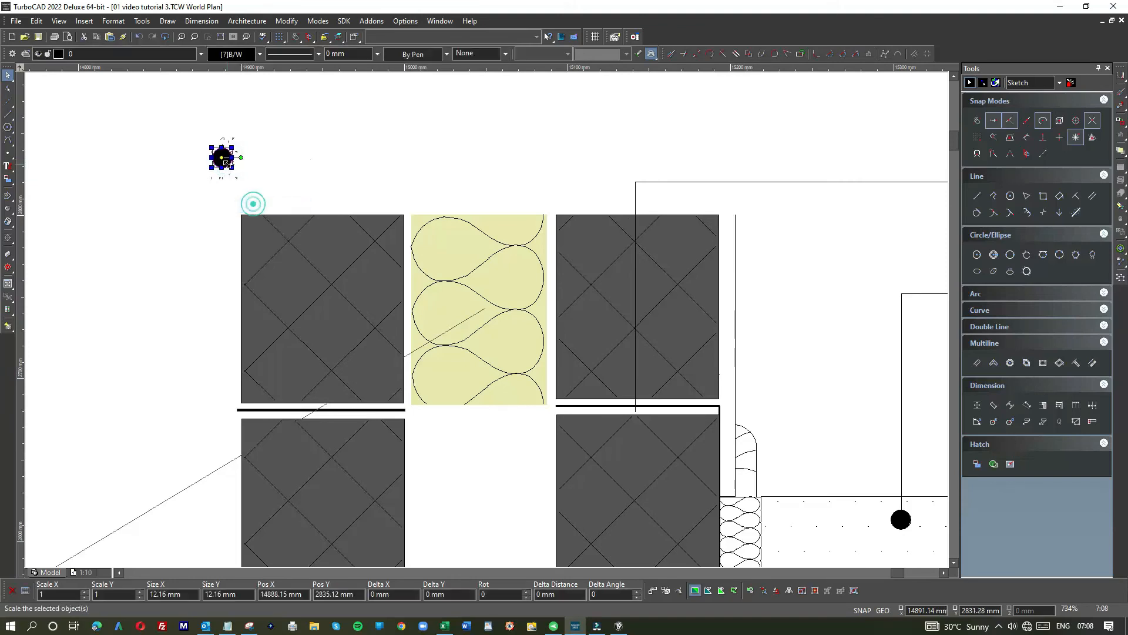
pyautogui.moveTo(433, 235); pyautogui.dragTo(485, 307)
pyautogui.press('Escape')
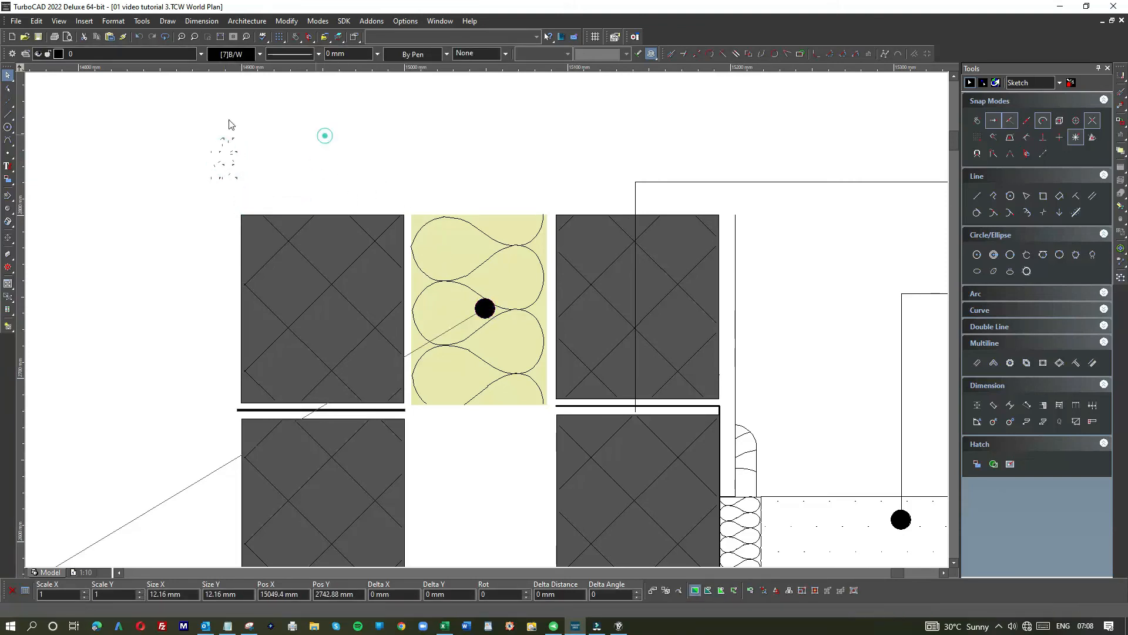
pyautogui.moveTo(182, 112); pyautogui.dragTo(254, 207)
pyautogui.press('Delete')
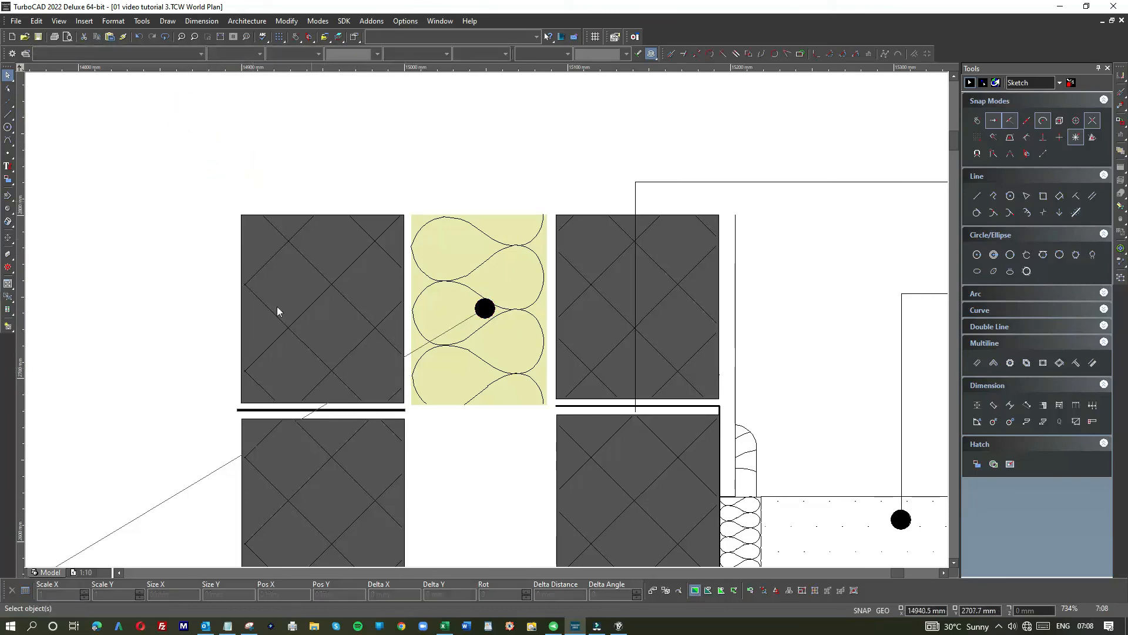
# - Move the outer leaf's upper masonry block back one level in the draw order
pyautogui.click(251, 231)
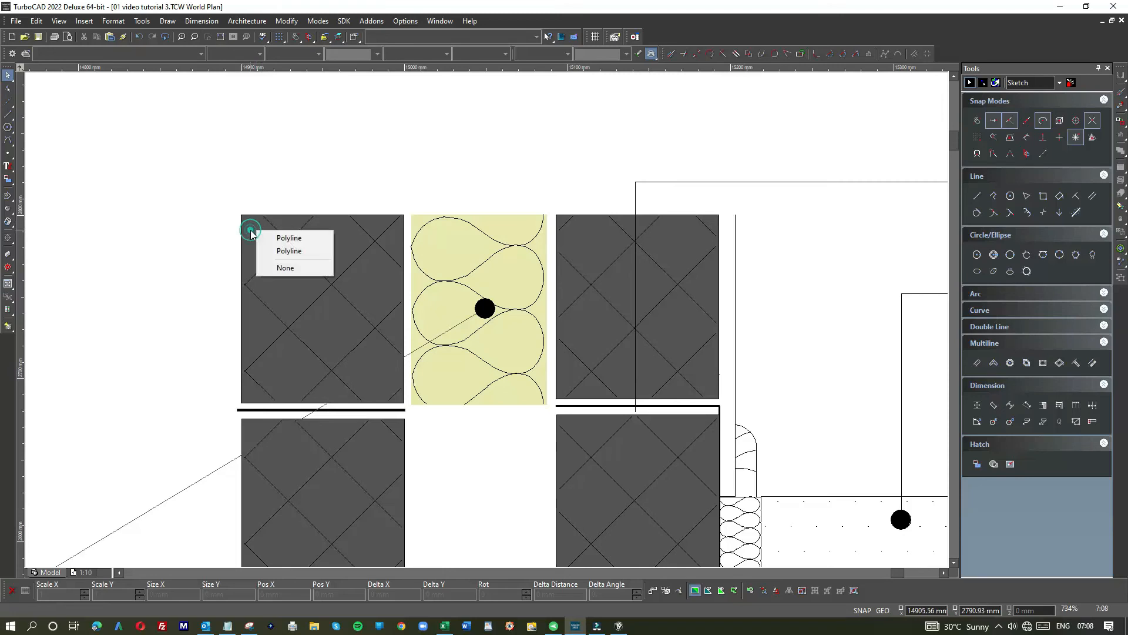
pyautogui.click(269, 237)
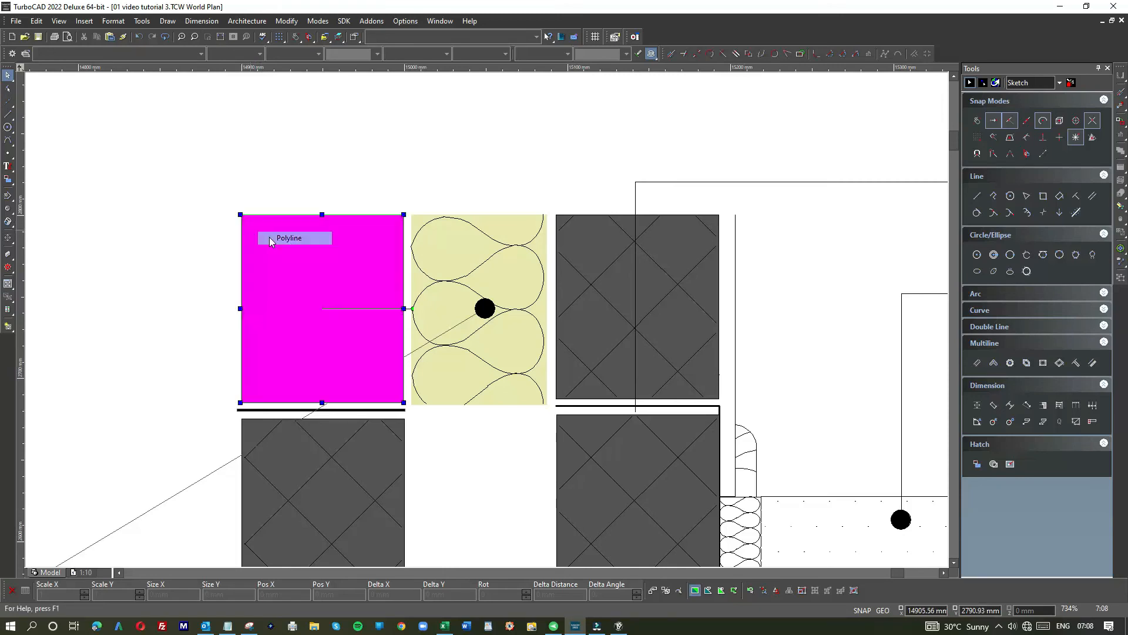
pyautogui.click(168, 20)
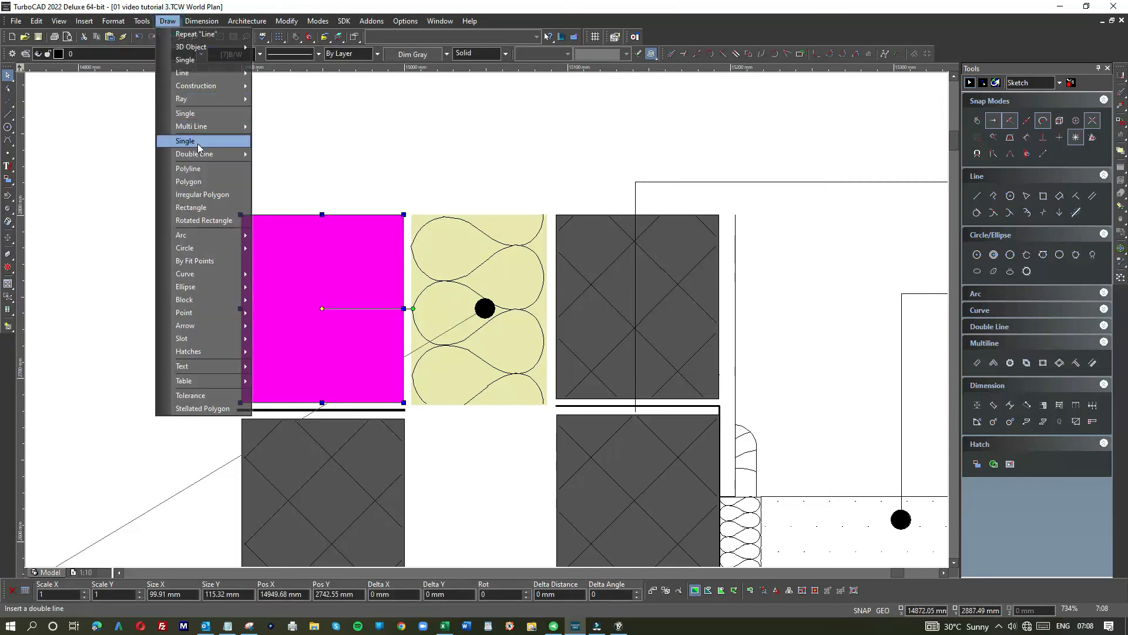
pyautogui.moveTo(142, 21)
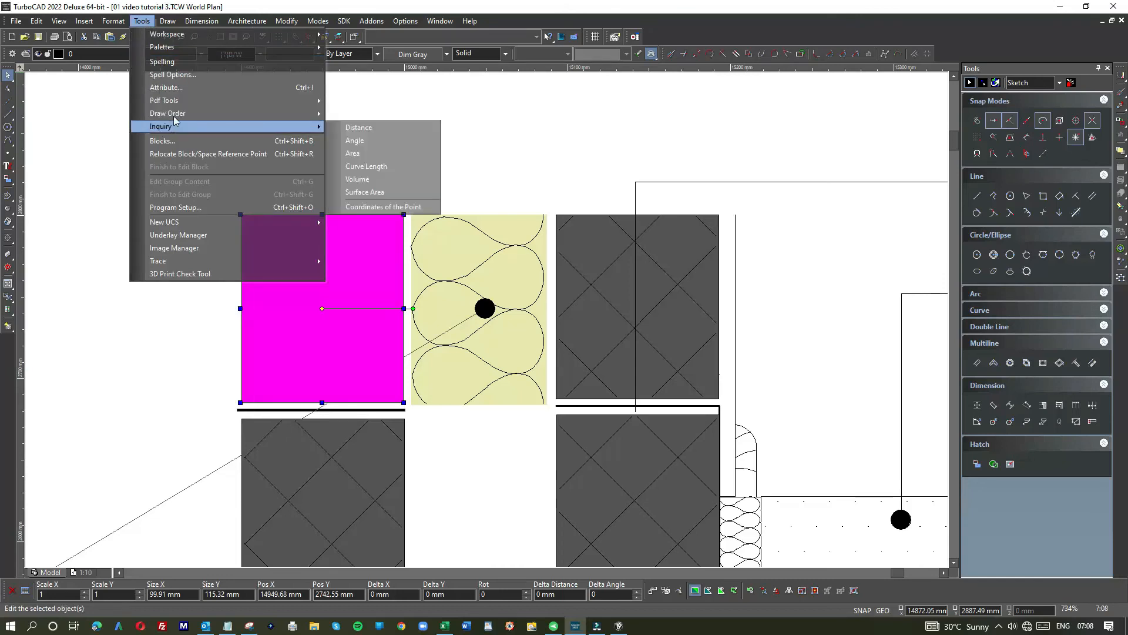
pyautogui.moveTo(171, 115)
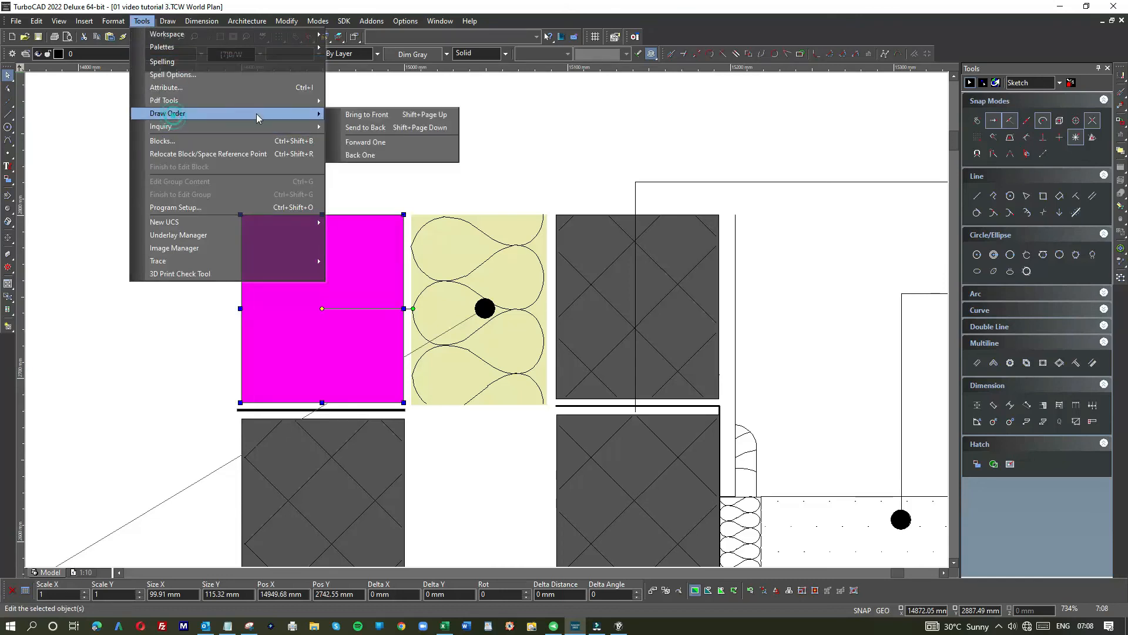
pyautogui.click(368, 154)
pyautogui.click(426, 159)
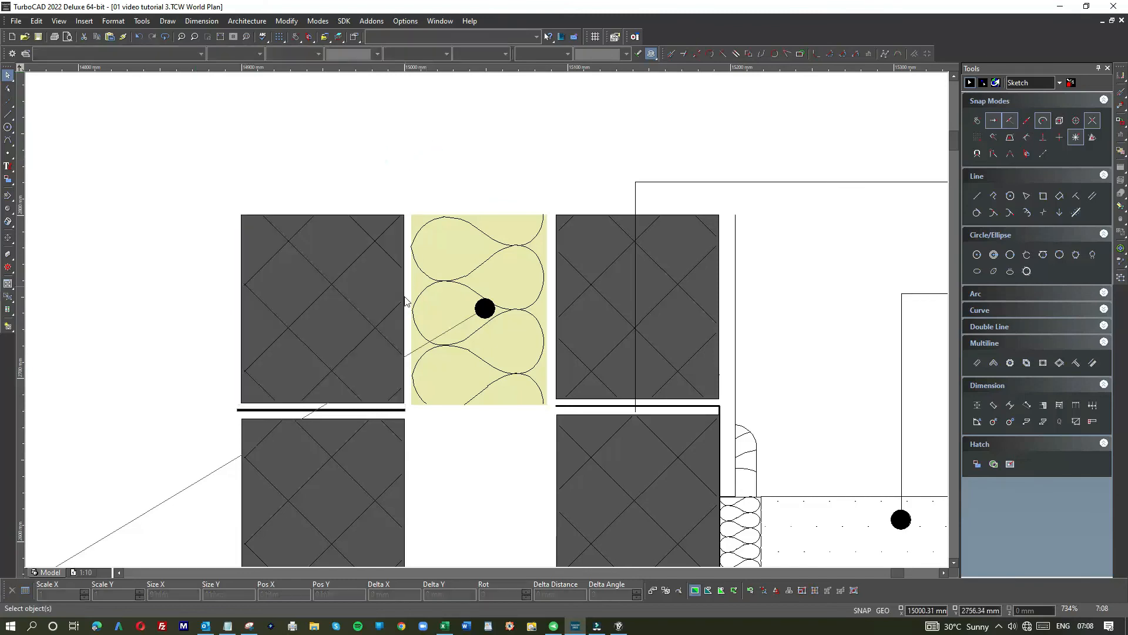
# - Bring the sloping wall insulation leader line to the front of the draw order again
pyautogui.click(205, 476)
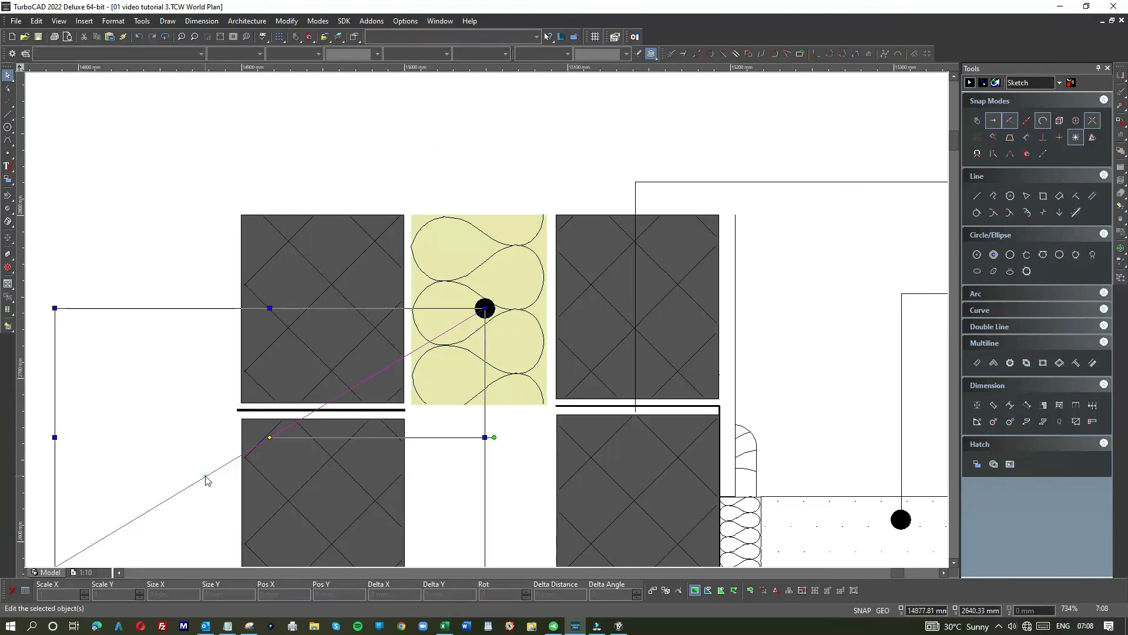
pyautogui.click(167, 22)
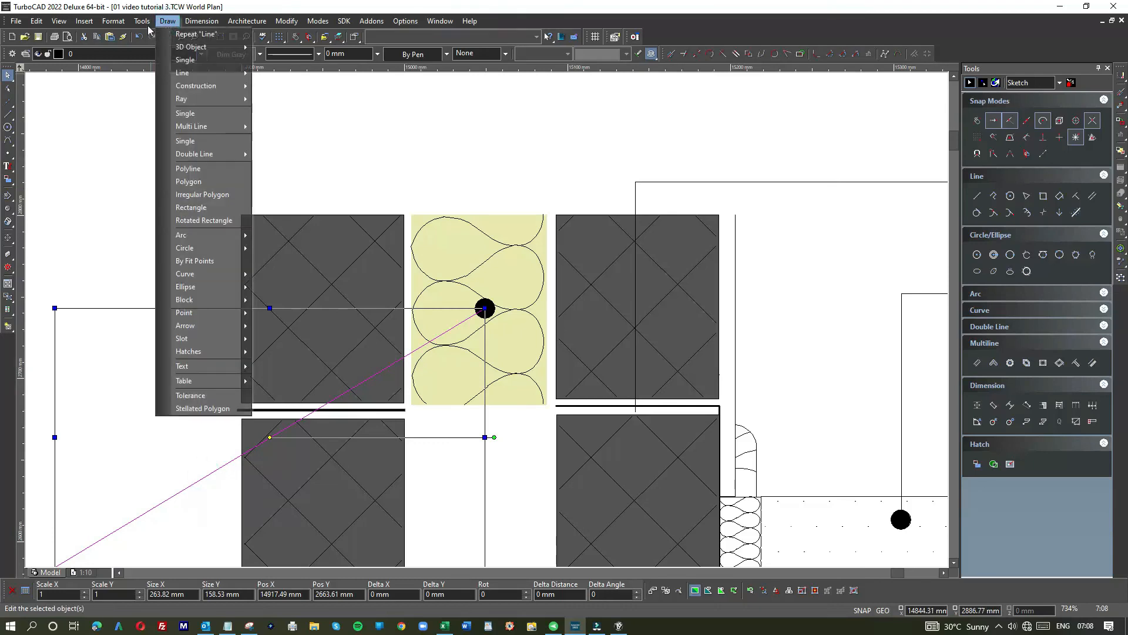
pyautogui.moveTo(142, 21)
pyautogui.moveTo(158, 127)
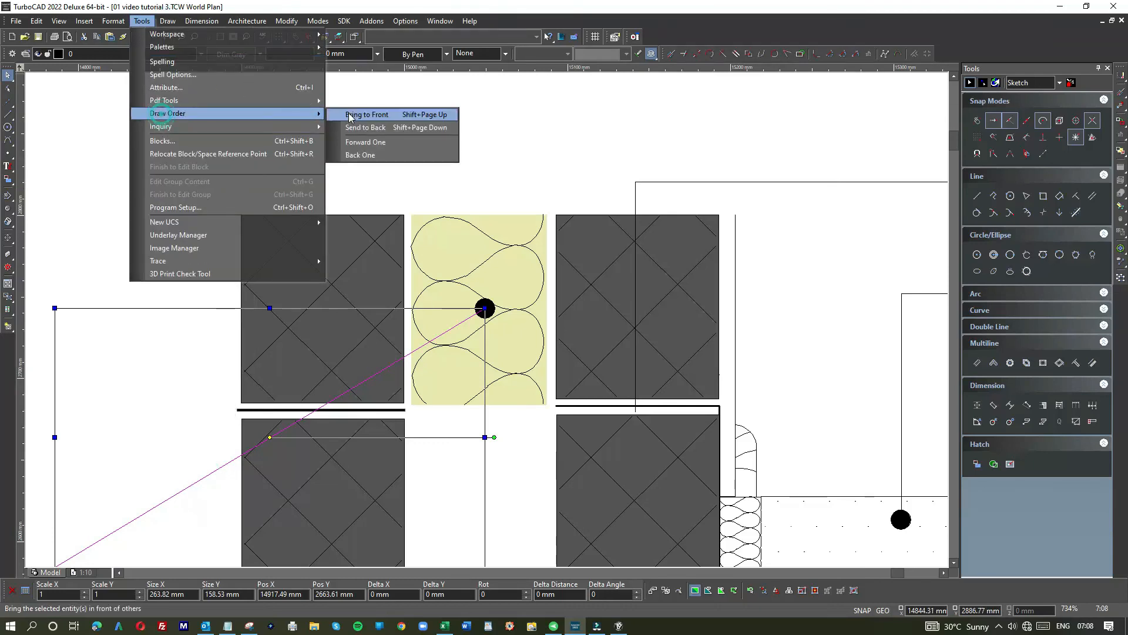
pyautogui.click(354, 114)
pyautogui.click(389, 132)
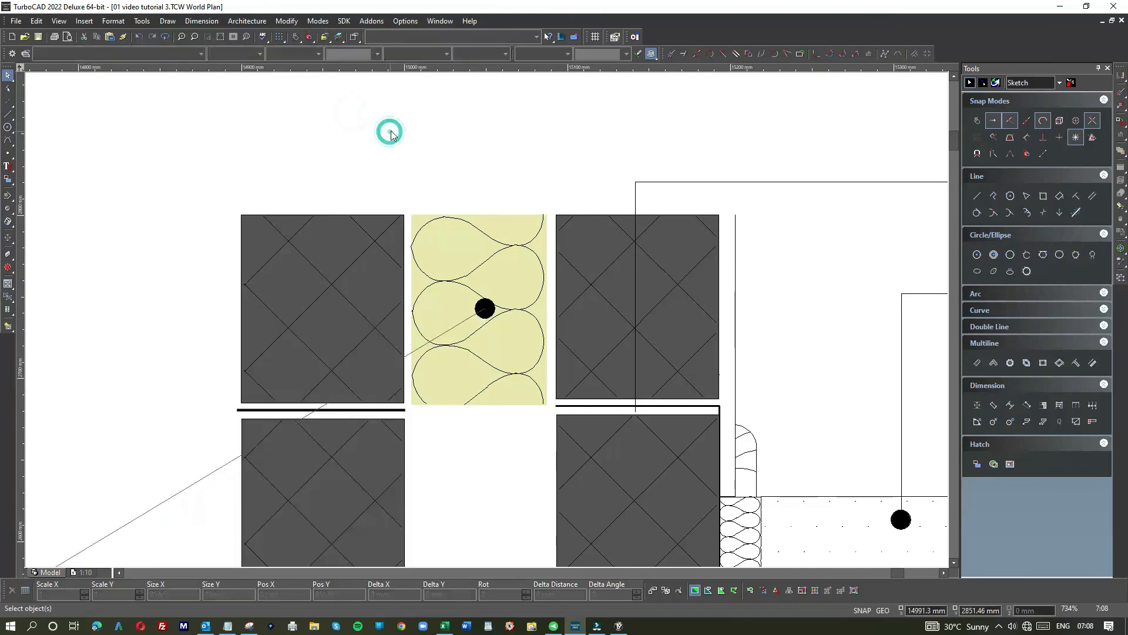
# - Send the outer leaf's upper masonry block to the back of the draw order
pyautogui.scroll(-1, 316, 415)
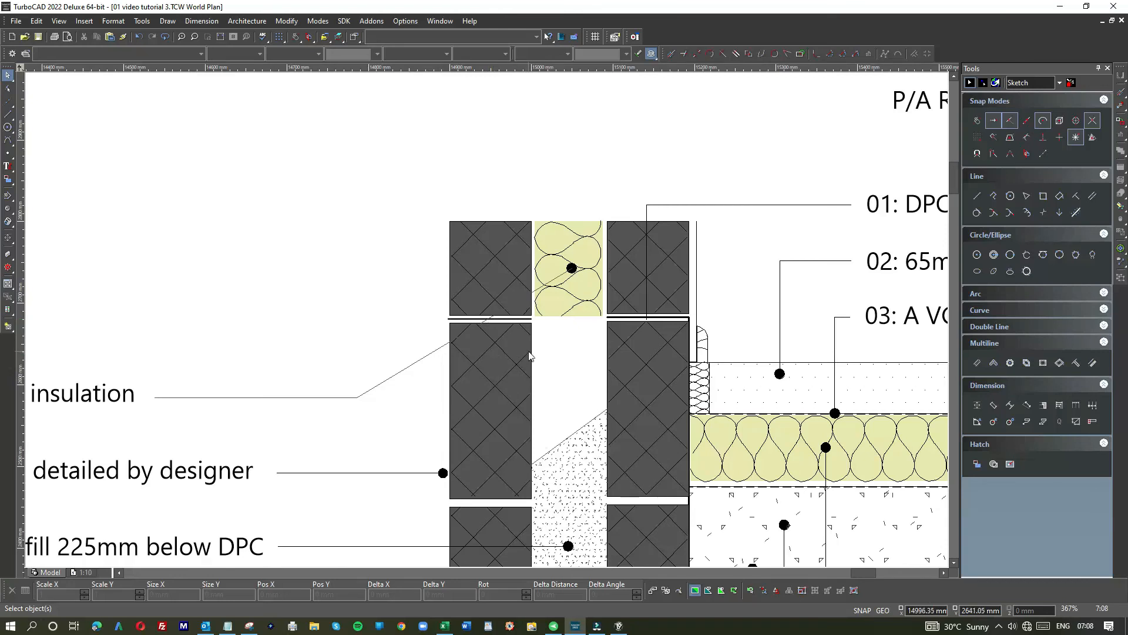
pyautogui.scroll(3, 501, 311)
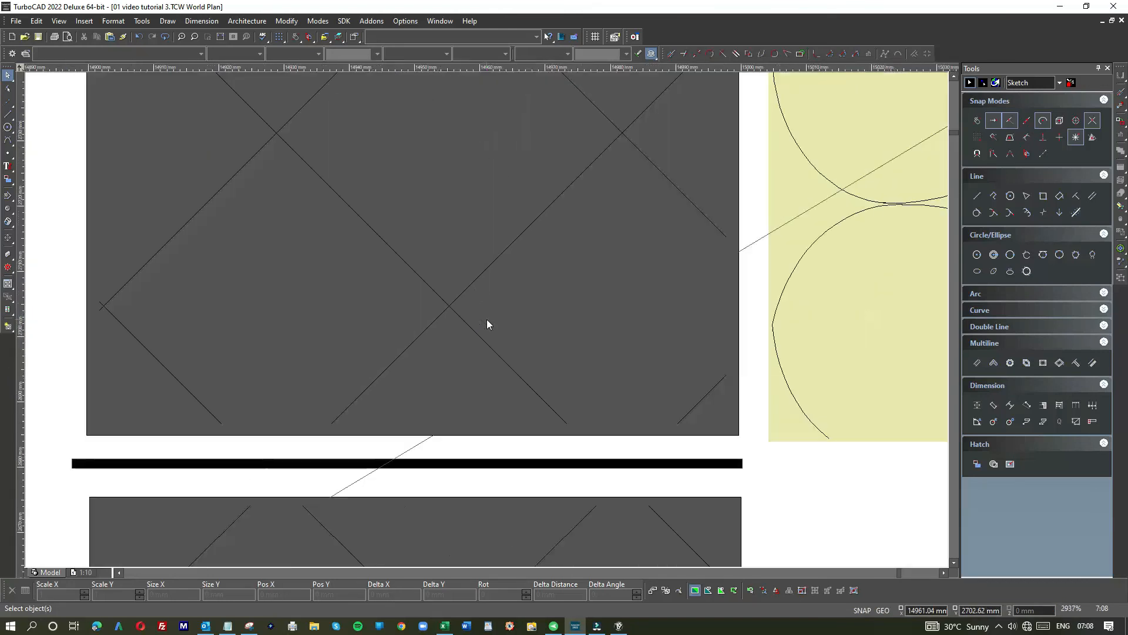
pyautogui.click(737, 279)
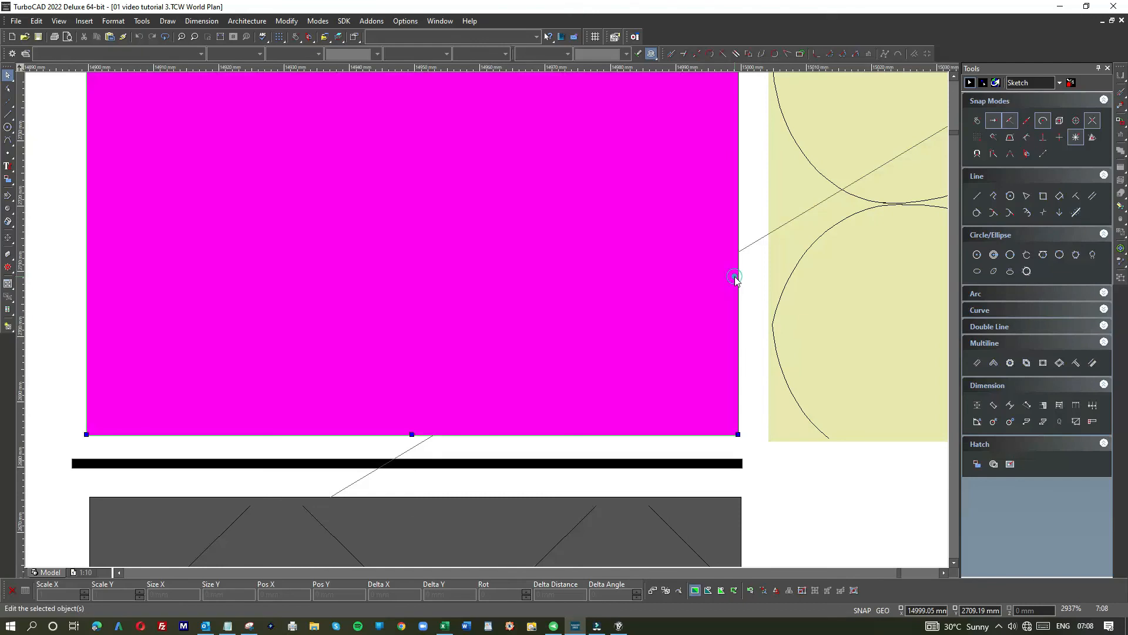
pyautogui.click(167, 22)
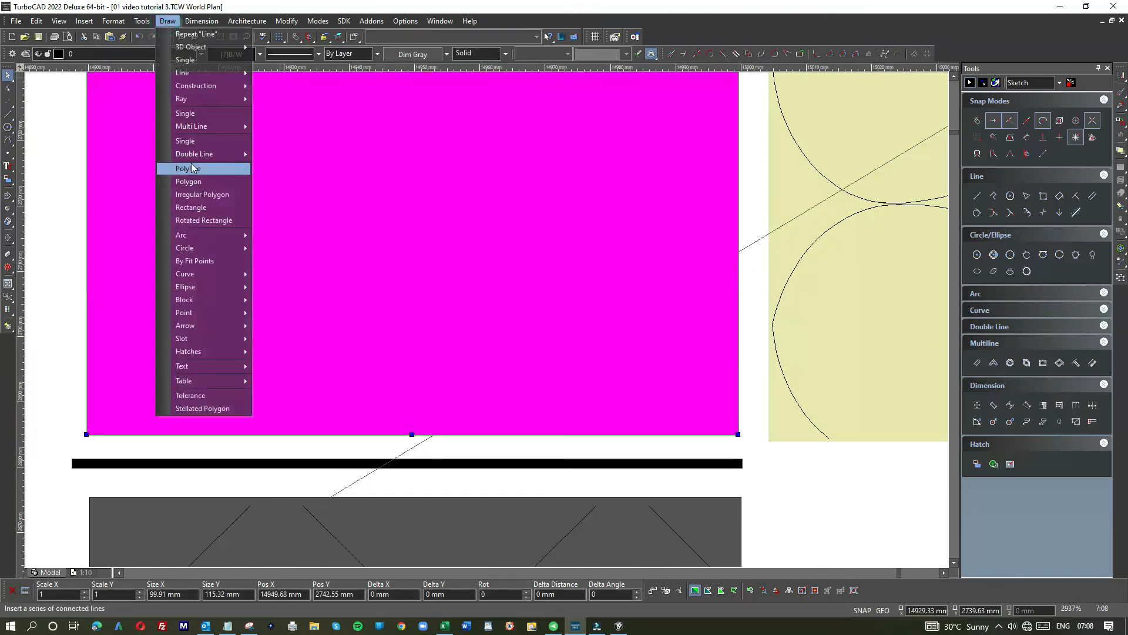
pyautogui.click(142, 22)
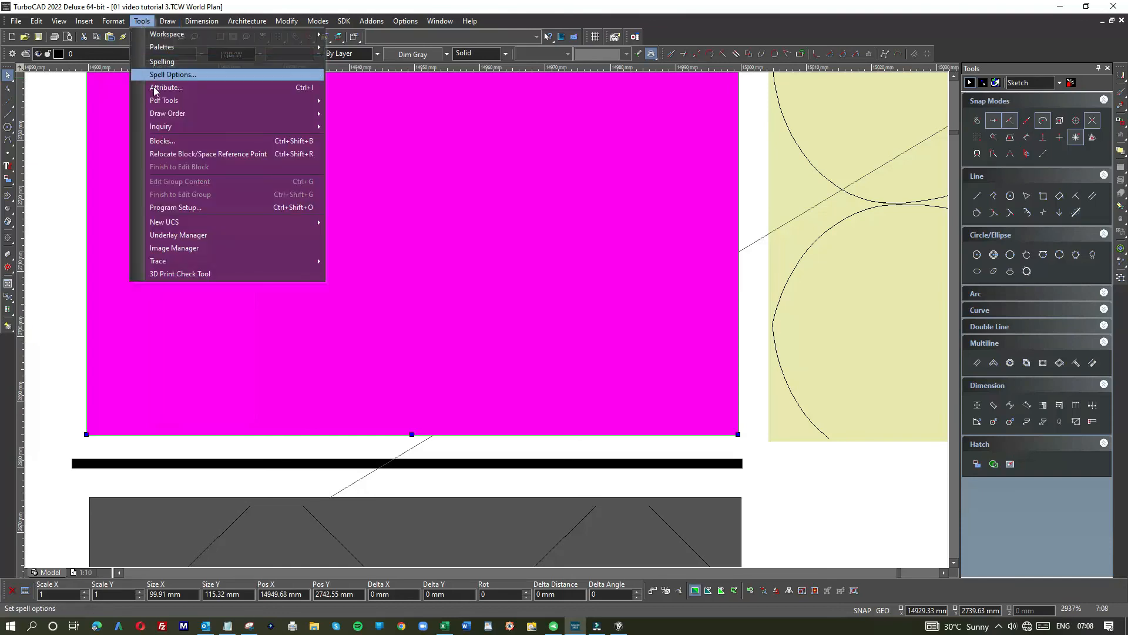
pyautogui.click(161, 114)
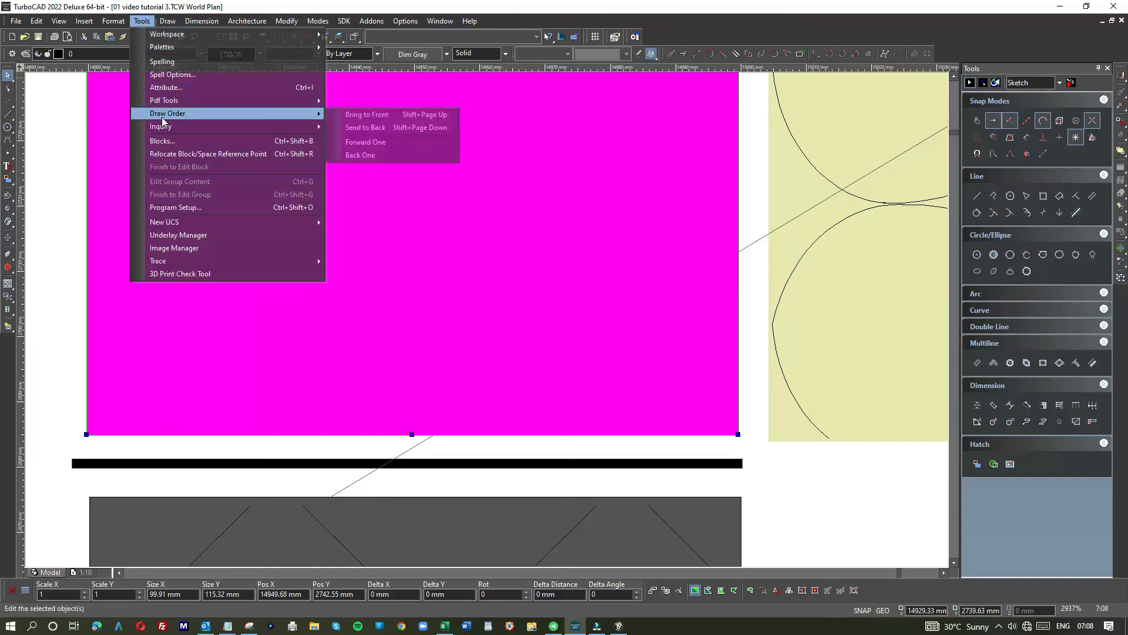
pyautogui.click(375, 128)
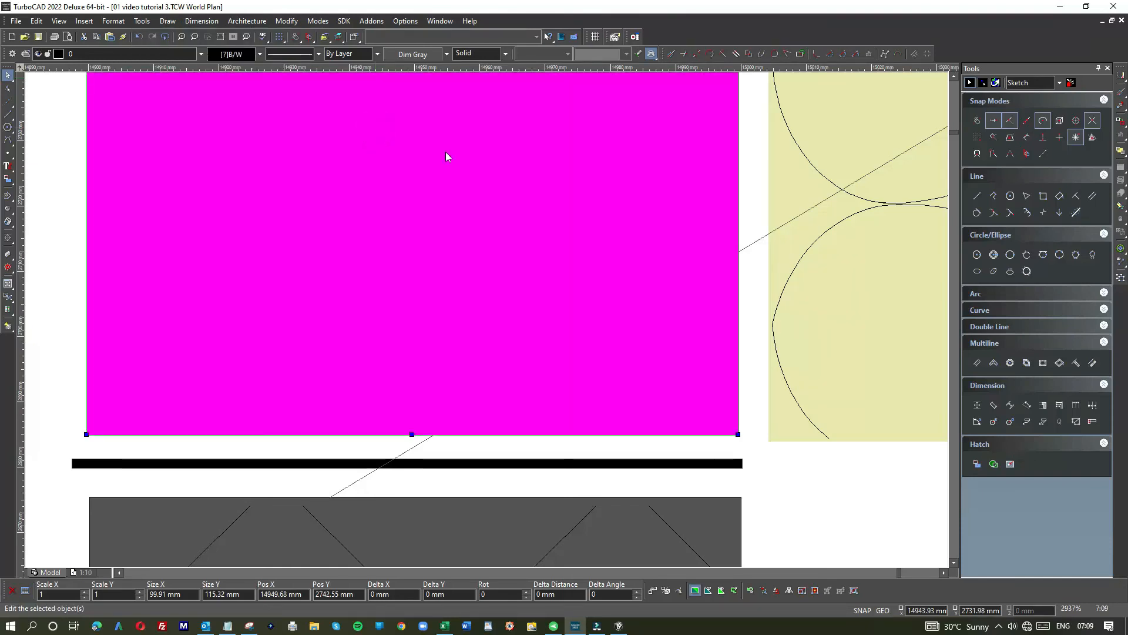
# - Change the colour of the sloping wall insulation leader line to black
pyautogui.scroll(-2, 750, 286)
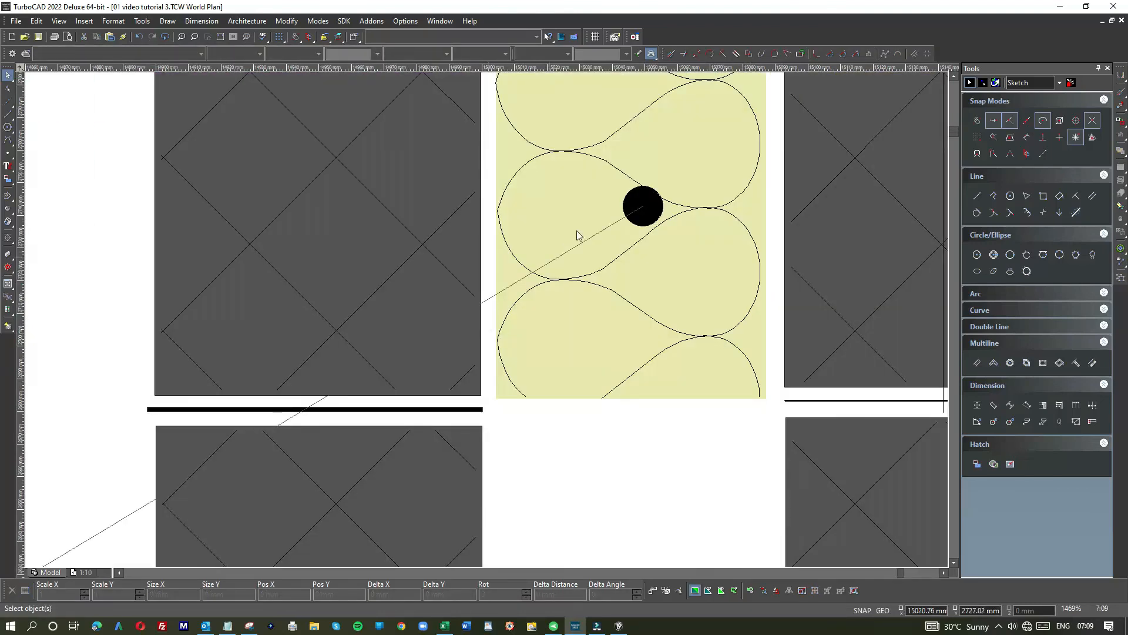
pyautogui.scroll(-2, 474, 360)
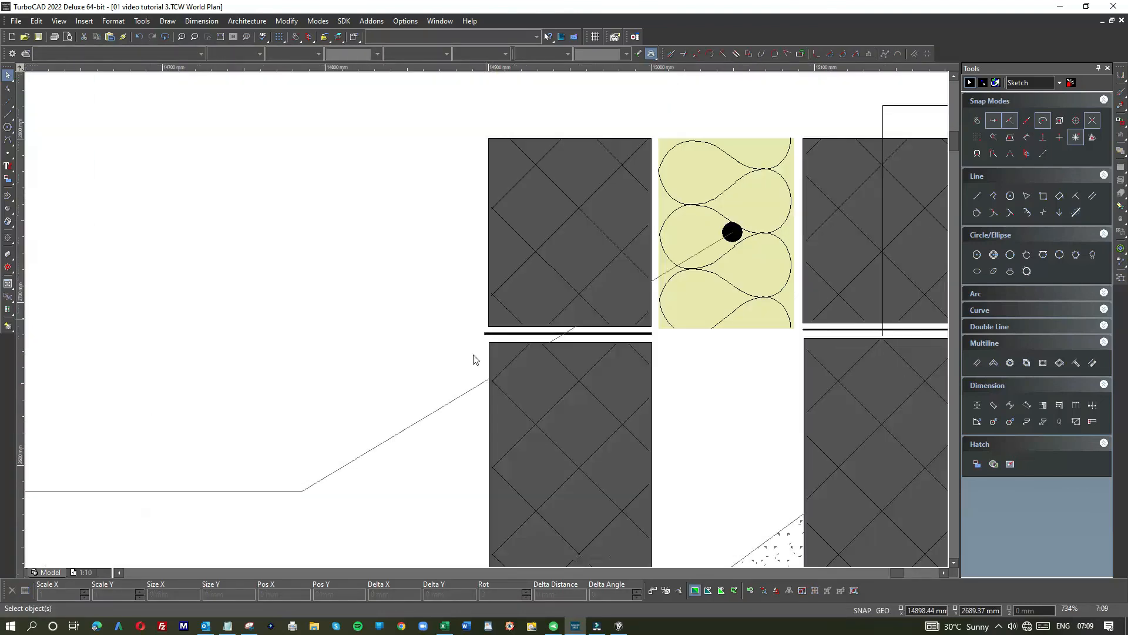
pyautogui.click(453, 399)
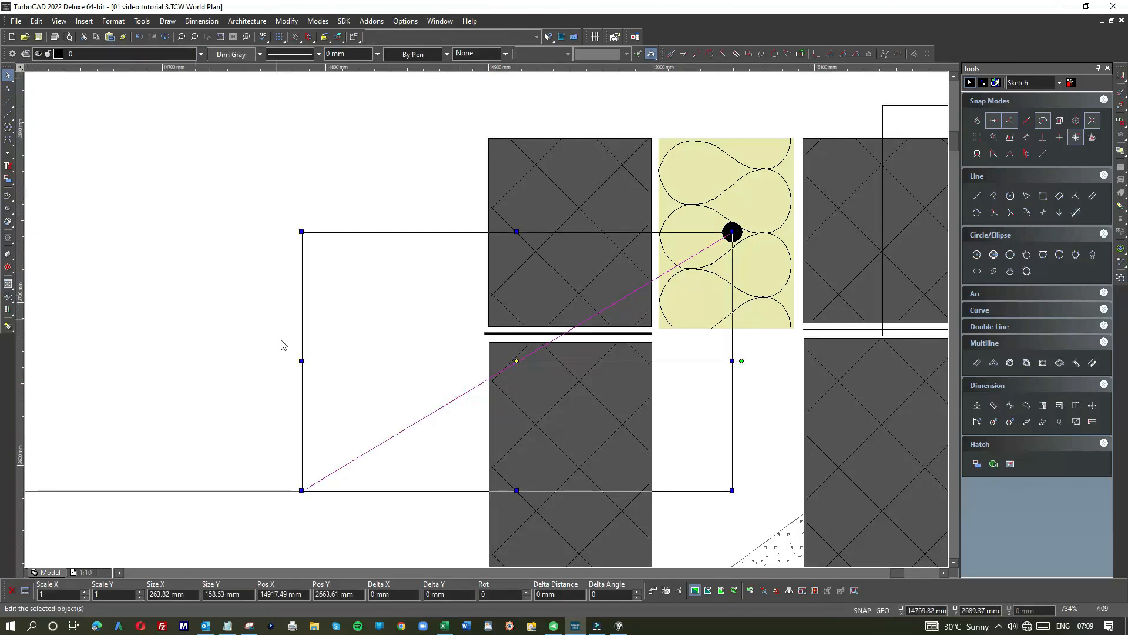
pyautogui.click(248, 58)
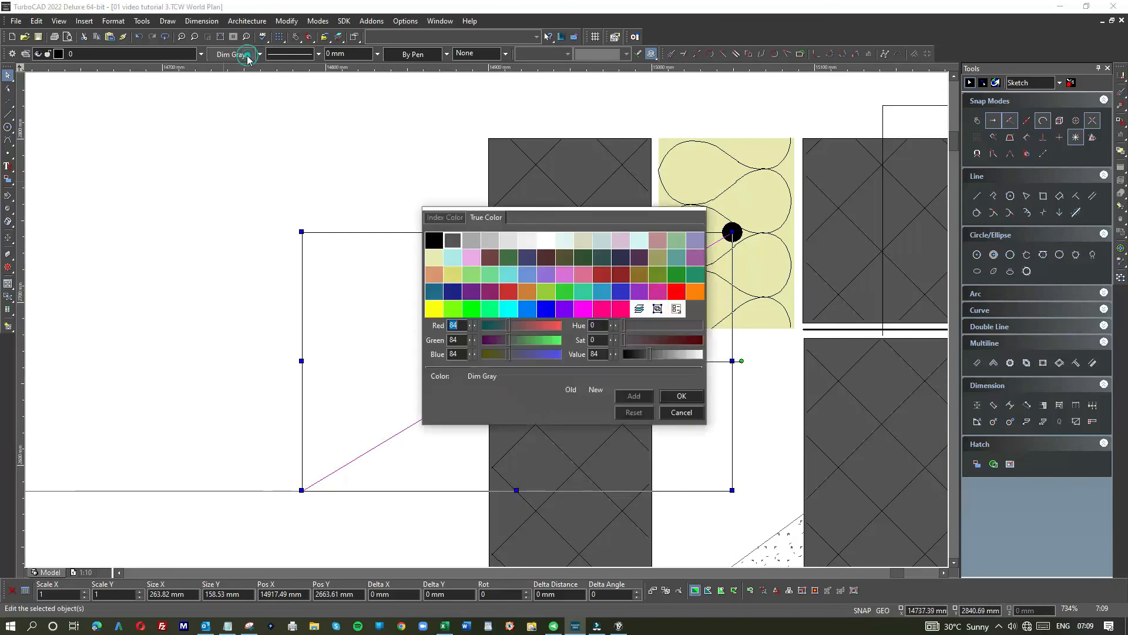
pyautogui.click(436, 239)
pyautogui.click(411, 263)
pyautogui.scroll(-2, 486, 323)
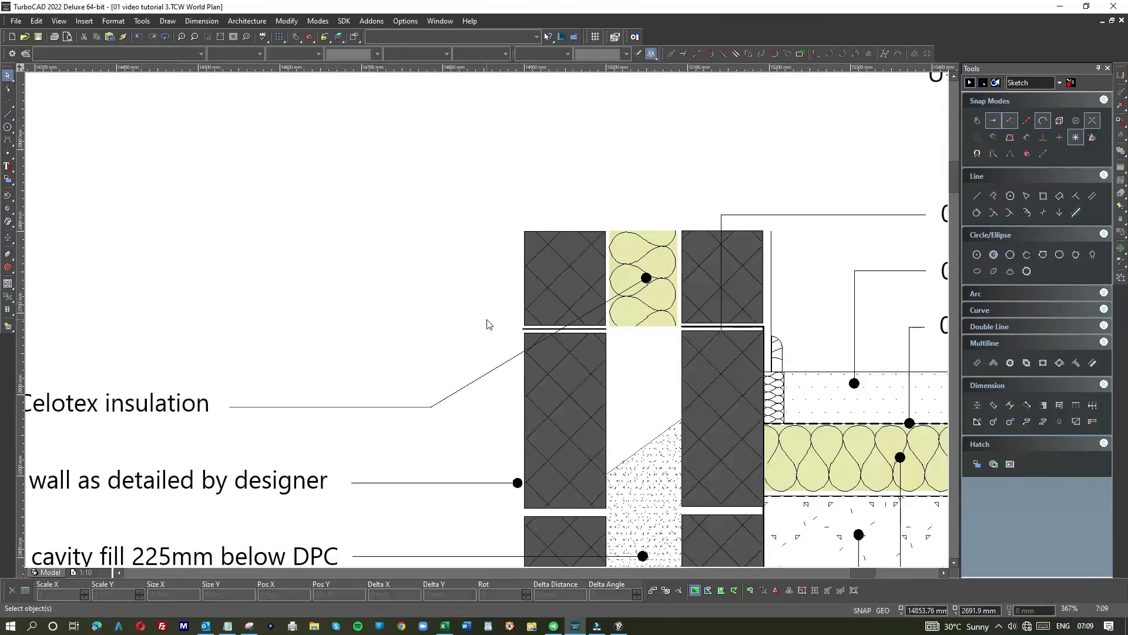
pyautogui.scroll(2, 496, 351)
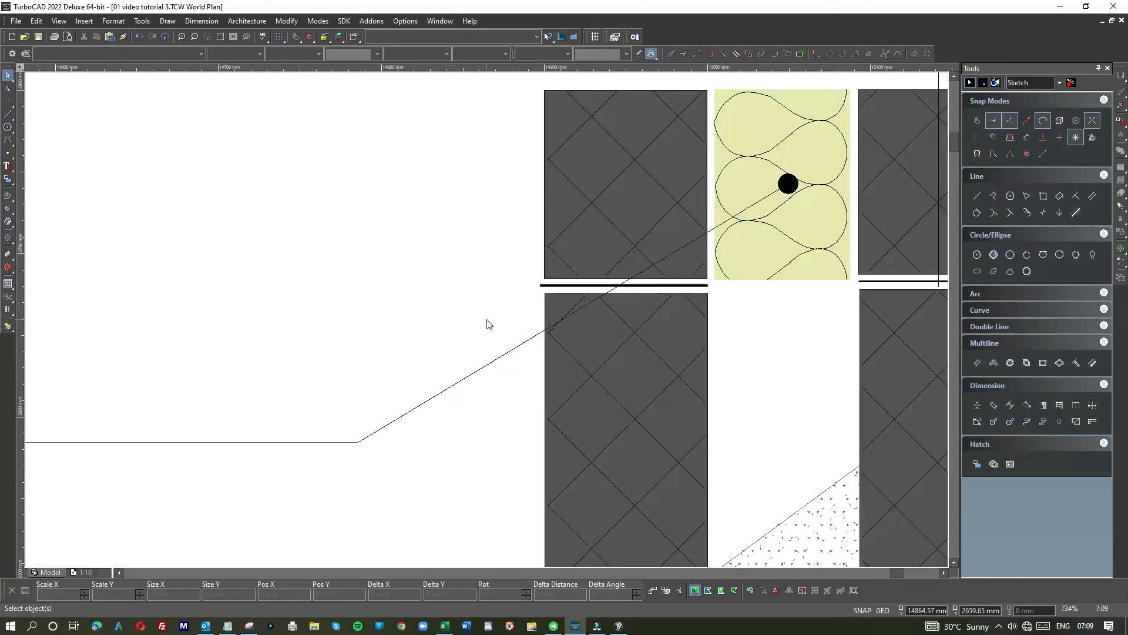
pyautogui.scroll(-2, 482, 320)
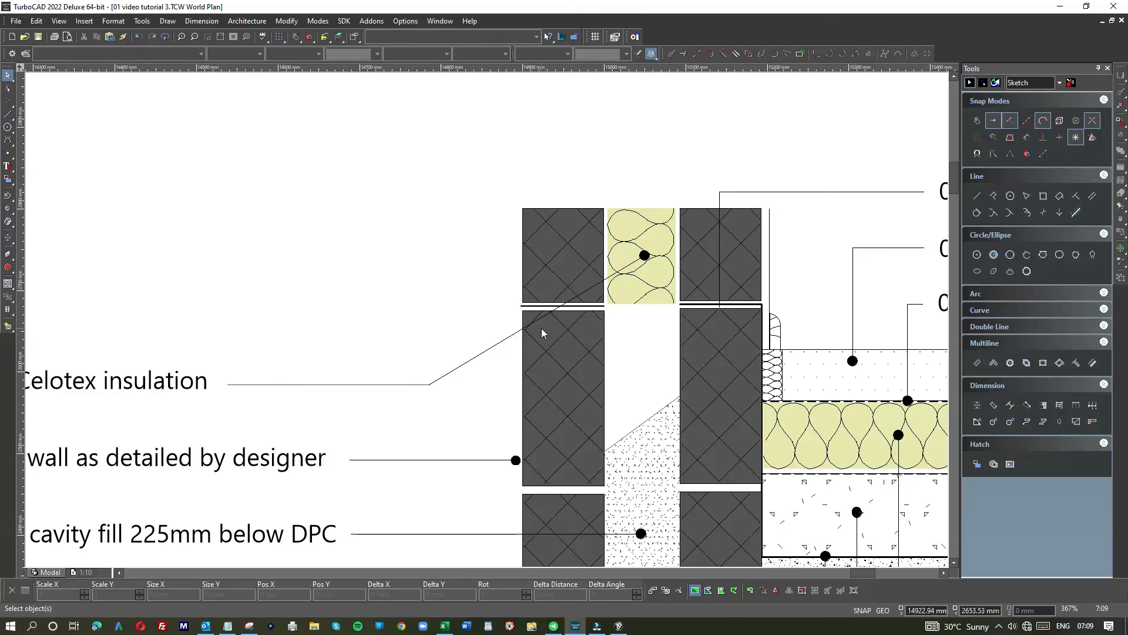
# - Move the trench foundation specification note from the sheet's left border into the clear space above the wall notes
pyautogui.scroll(-2, 541, 329)
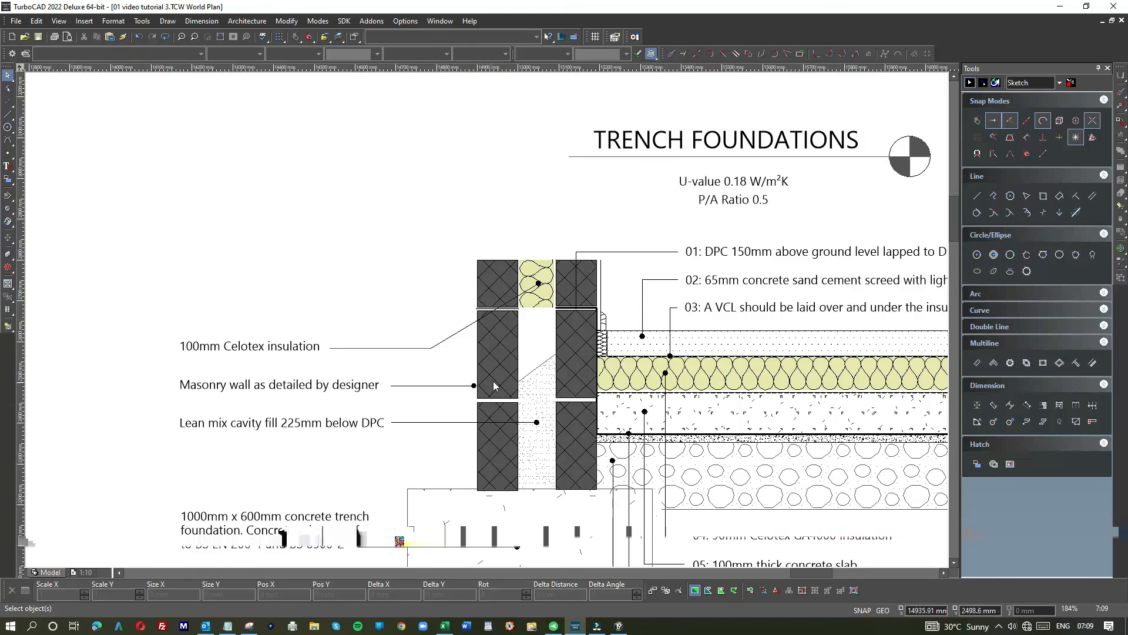
pyautogui.scroll(-2, 486, 320)
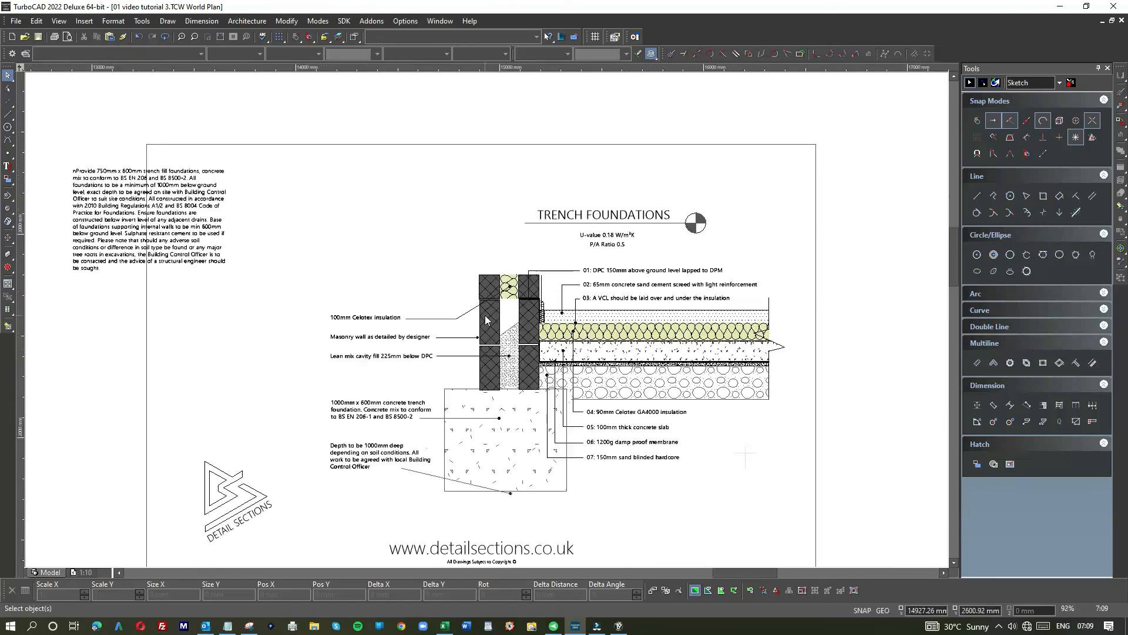
pyautogui.click(185, 215)
pyautogui.moveTo(182, 205); pyautogui.dragTo(352, 230)
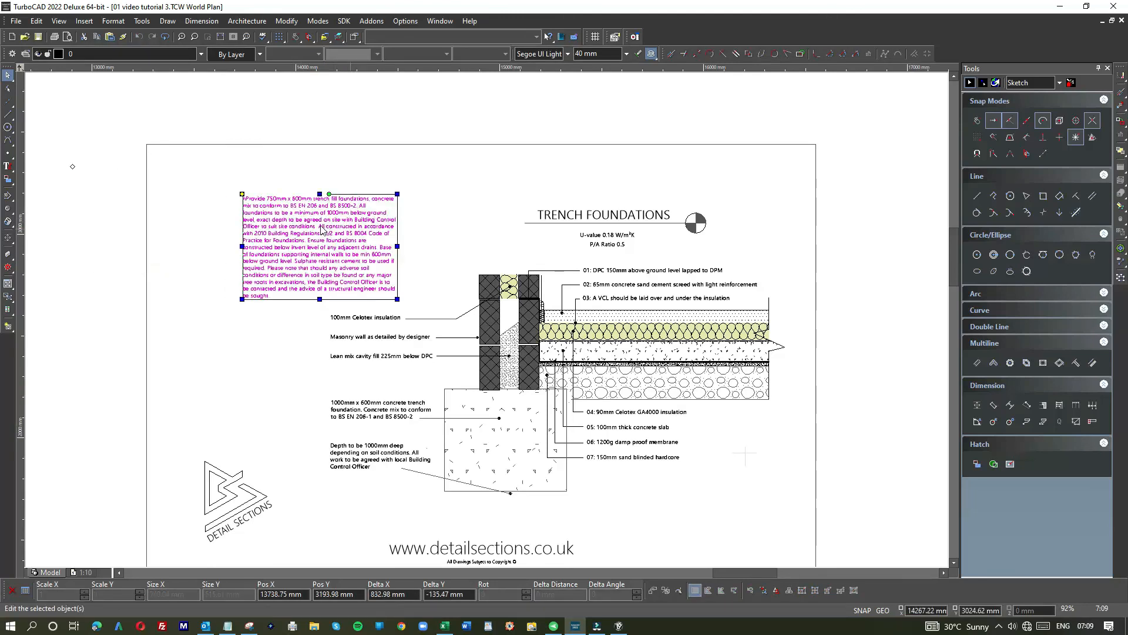
# - Widen the foundation specification note's text box to about 1080 mm
pyautogui.click(7, 167)
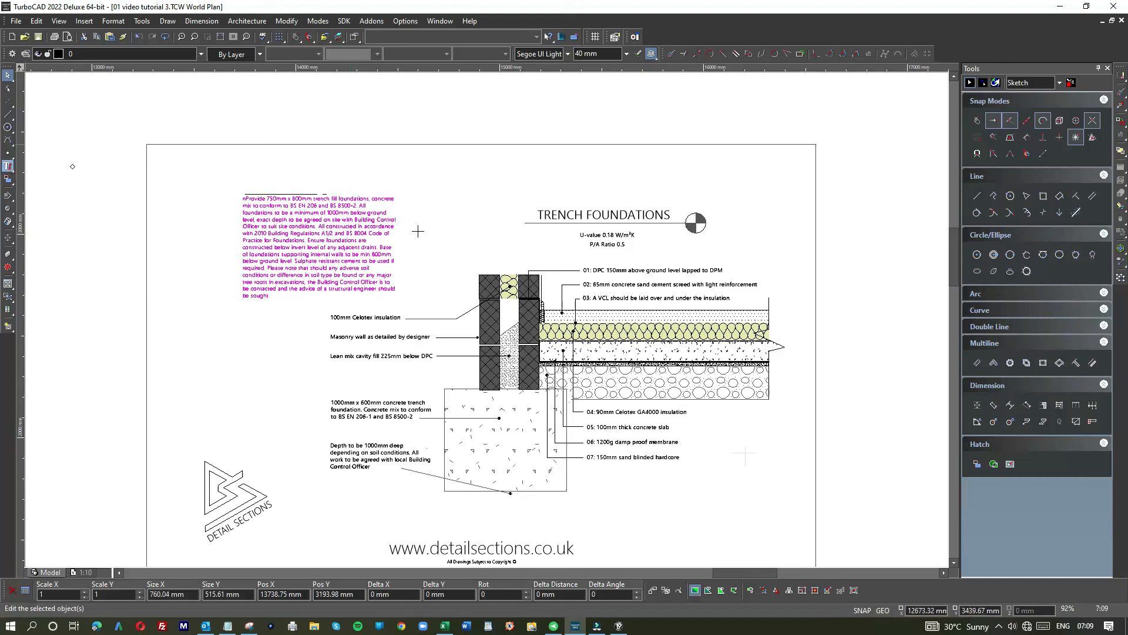
pyautogui.click(386, 196)
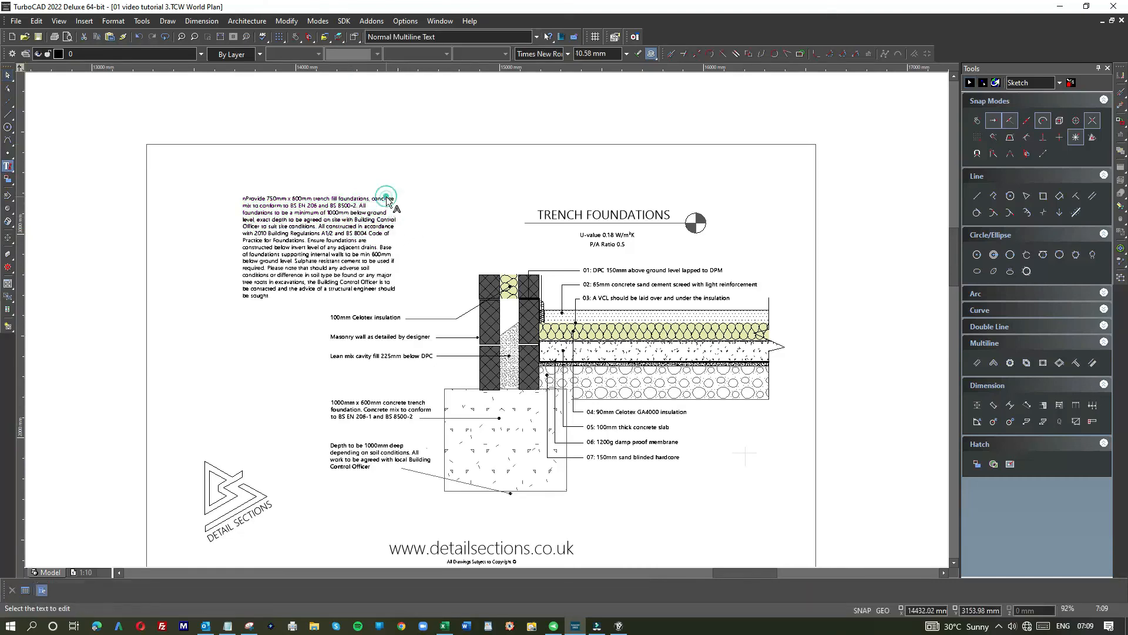
pyautogui.moveTo(396, 192); pyautogui.dragTo(464, 197)
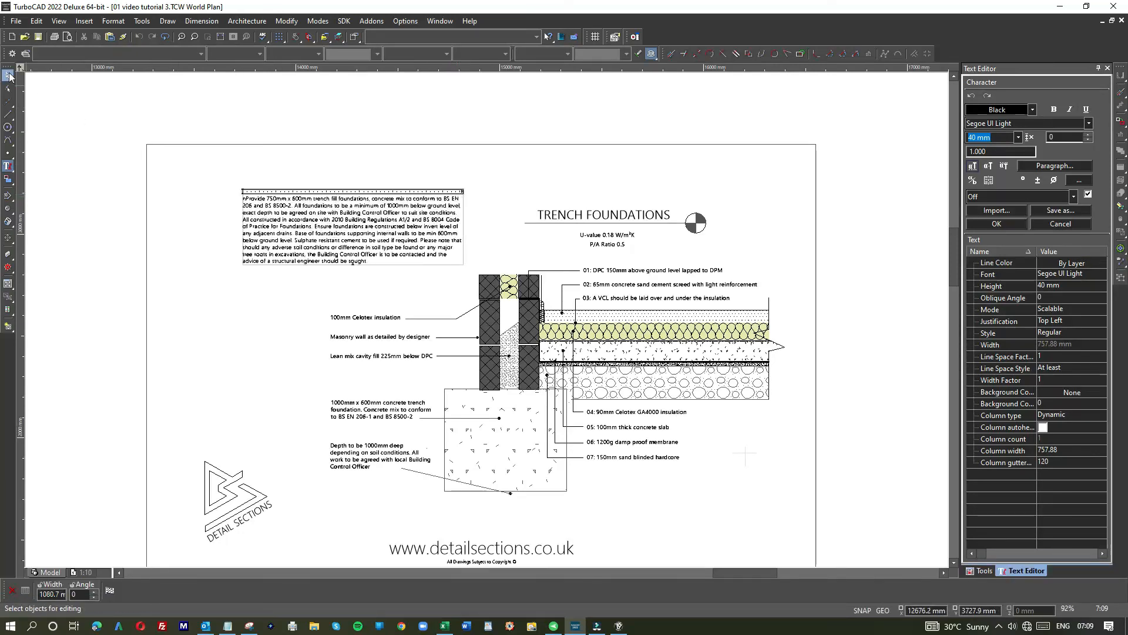
pyautogui.click(348, 228)
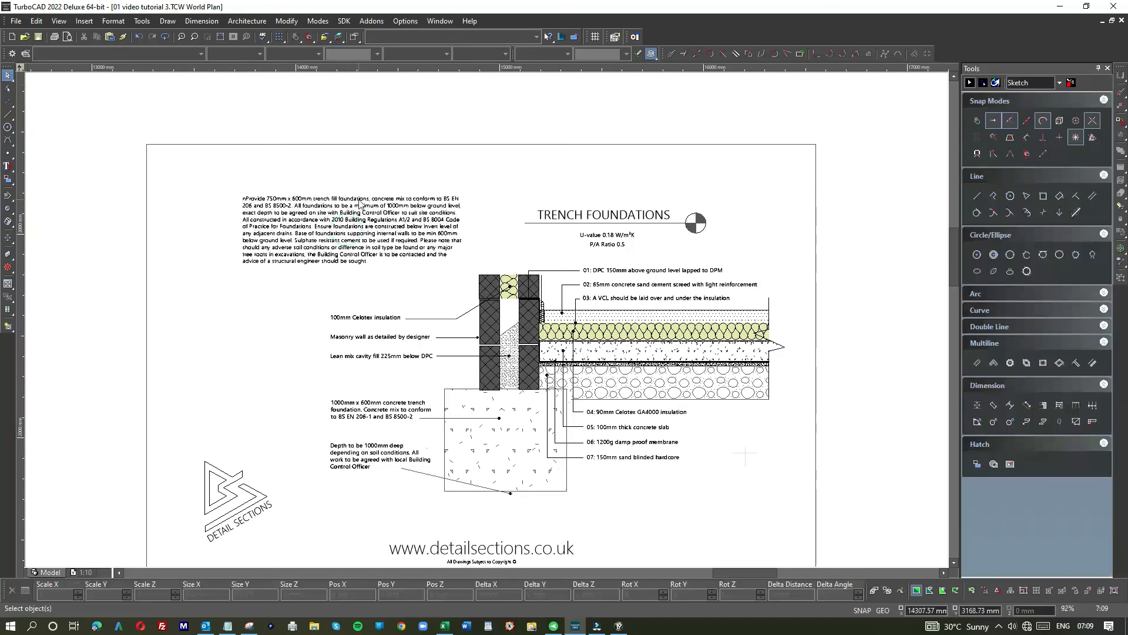
# - Shift the specification note about 141 mm left and 86 mm down within the sheet frame
pyautogui.click(356, 215)
pyautogui.moveTo(382, 216); pyautogui.dragTo(353, 230)
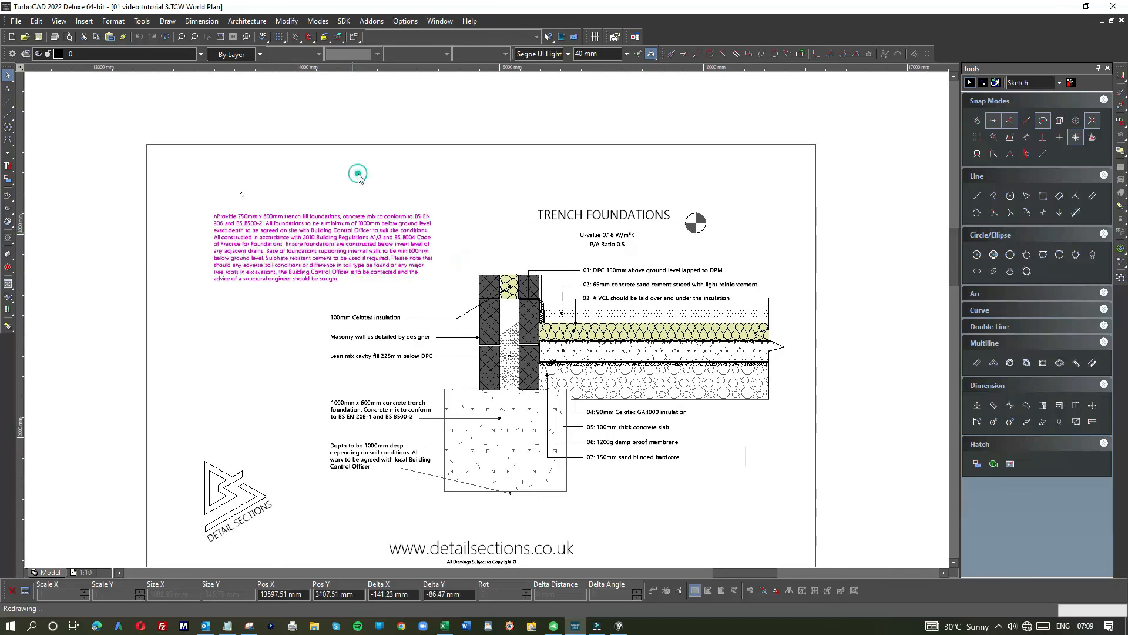
pyautogui.click(296, 330)
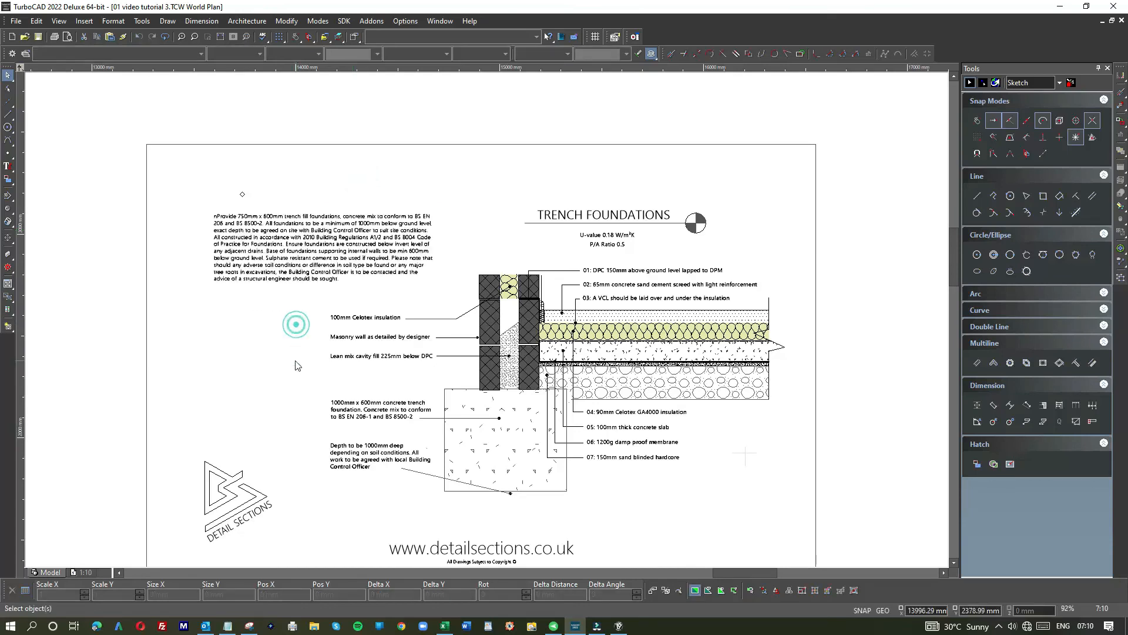
# - Move the trench foundation detail together with its title, labels and specification note about 115 mm left and 12 mm up in the frame
pyautogui.scroll(-5, 297, 353)
pyautogui.scroll(3, 486, 324)
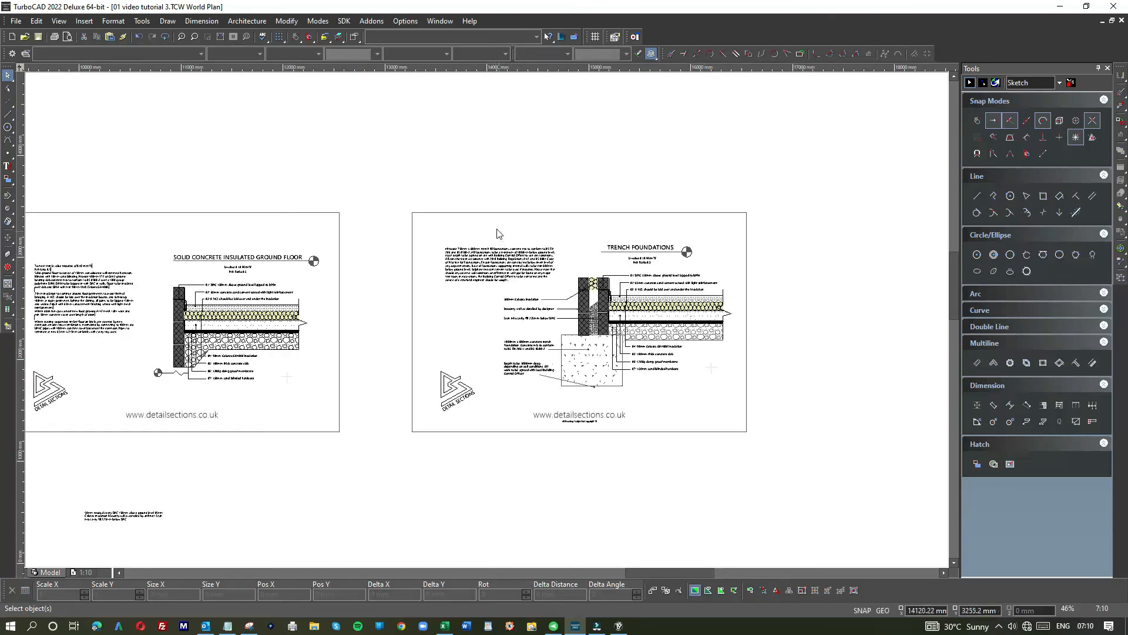
pyautogui.moveTo(490, 225); pyautogui.dragTo(739, 410)
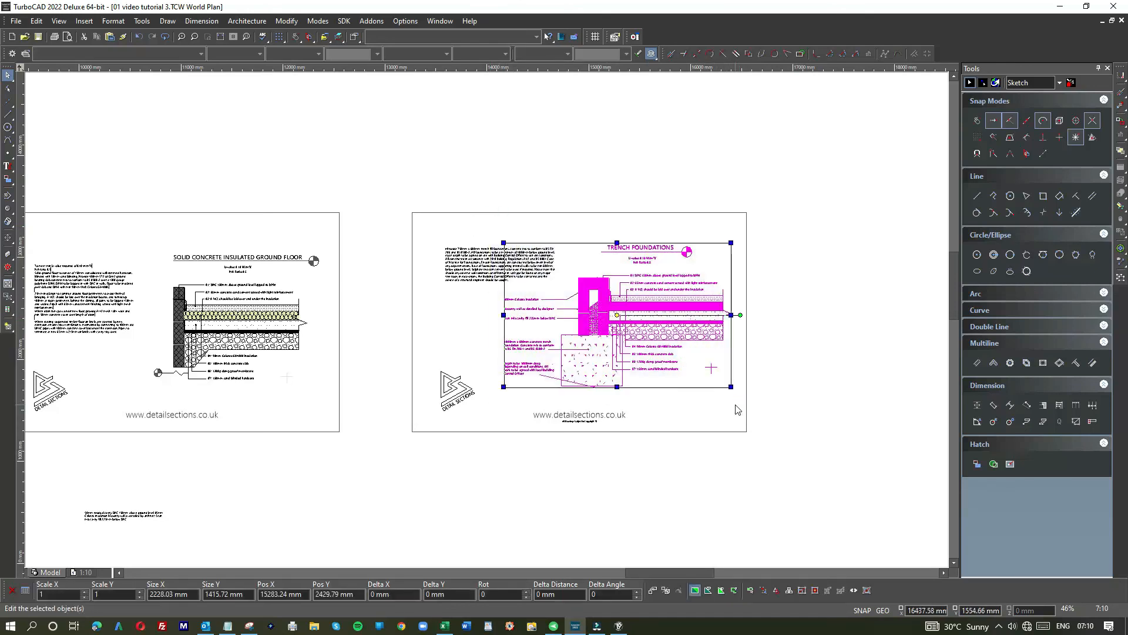
pyautogui.keyDown('shift'); pyautogui.click(490, 264); pyautogui.keyUp('shift')
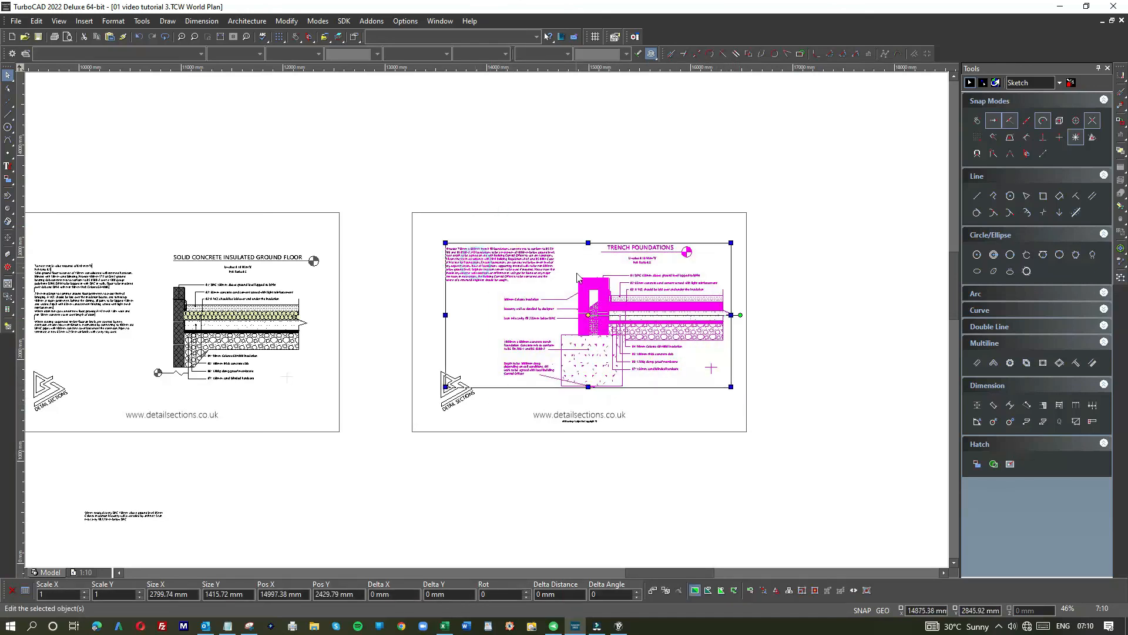
pyautogui.click(572, 267)
pyautogui.moveTo(571, 267); pyautogui.dragTo(564, 267)
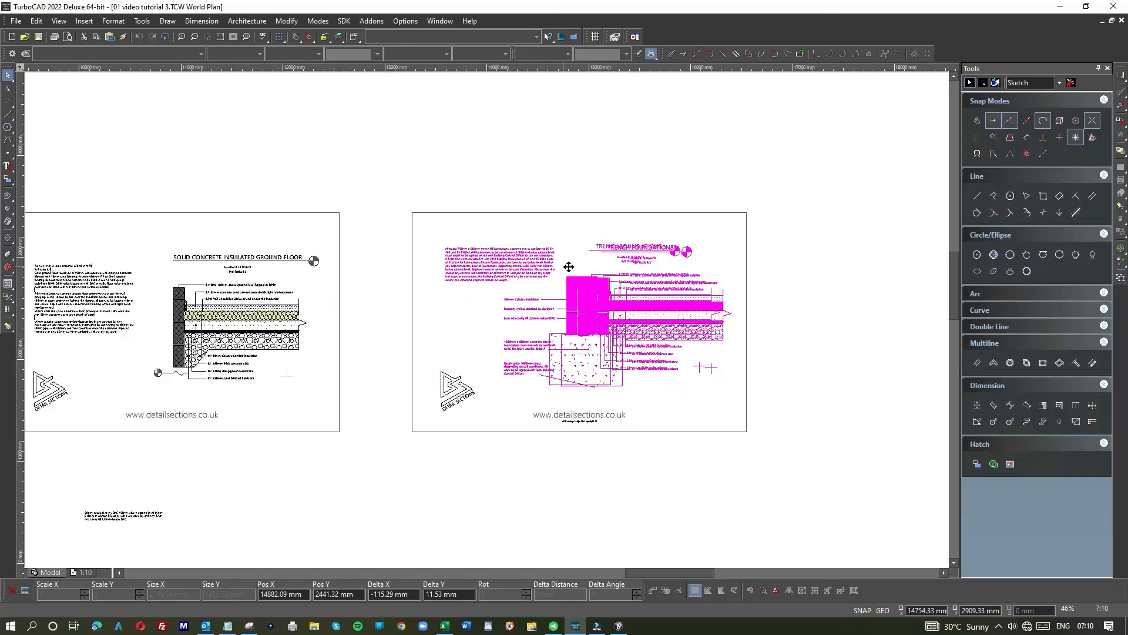
pyautogui.click(563, 201)
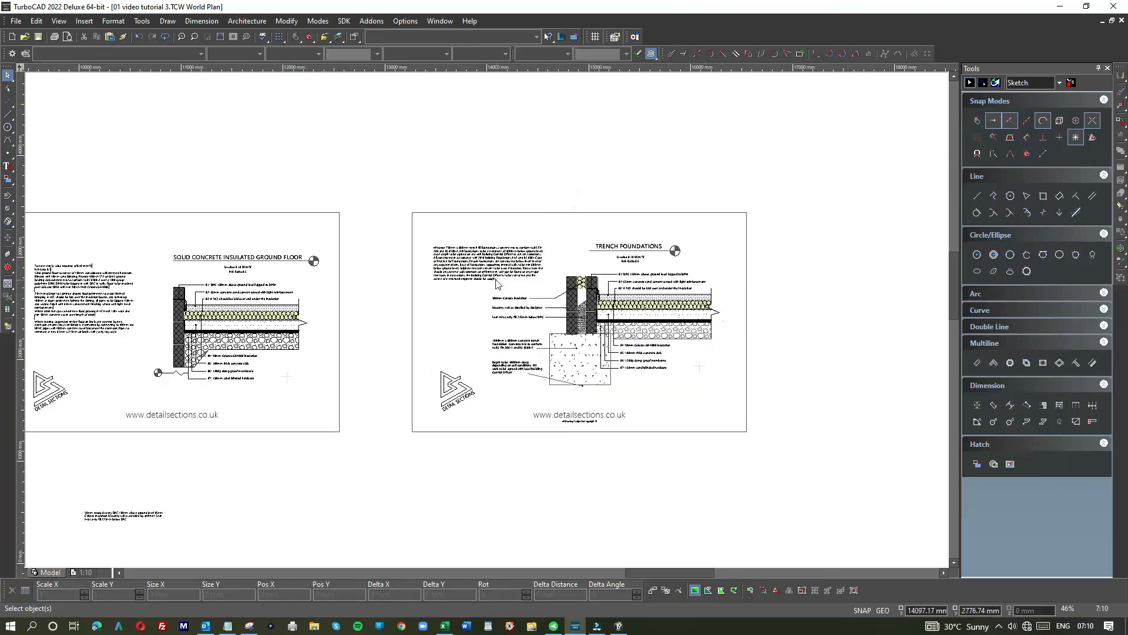
# - Draw a vertical guide line about 1774 mm long from the logo's upper-left corner up past the sheet frame
pyautogui.scroll(2, 499, 283)
pyautogui.click(10, 115)
pyautogui.click(12, 119)
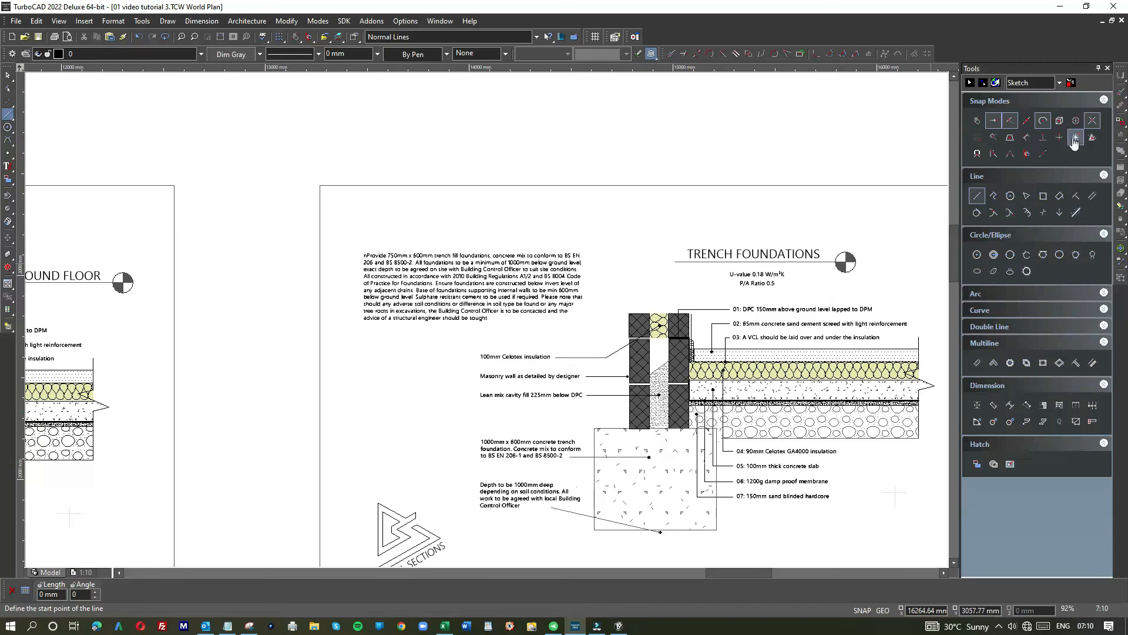
pyautogui.click(377, 504)
pyautogui.click(379, 141)
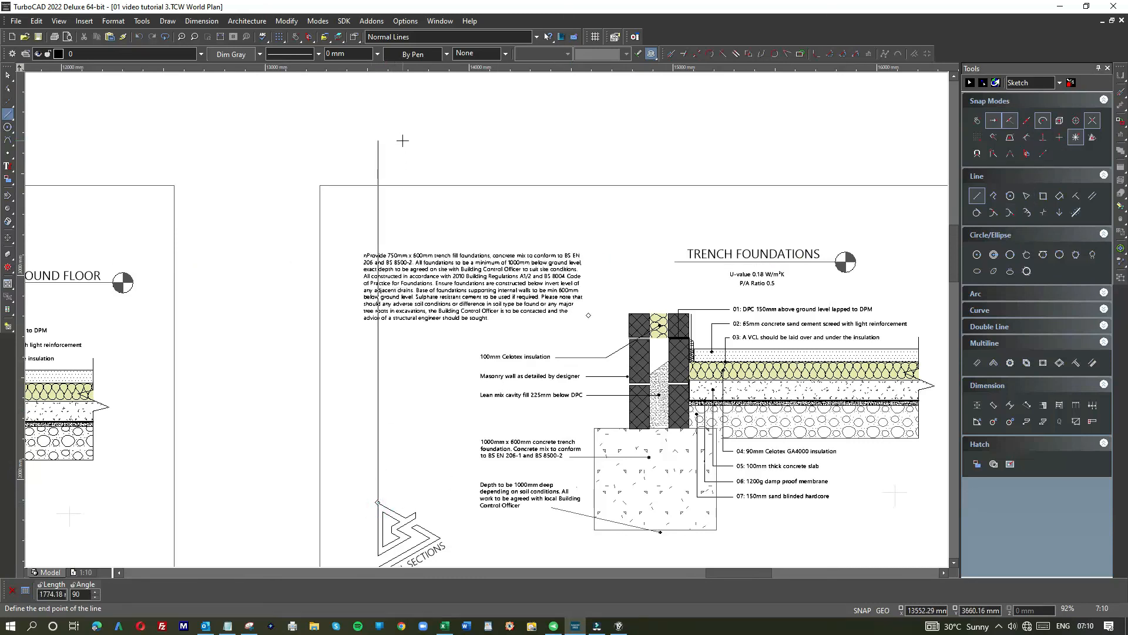
pyautogui.press('Escape')
# - Move the specification note right until its left edge meets the vertical guide line, and delete the guide line
pyautogui.click(467, 269)
pyautogui.moveTo(467, 282); pyautogui.dragTo(481, 282)
pyautogui.click(481, 123)
pyautogui.click(398, 163)
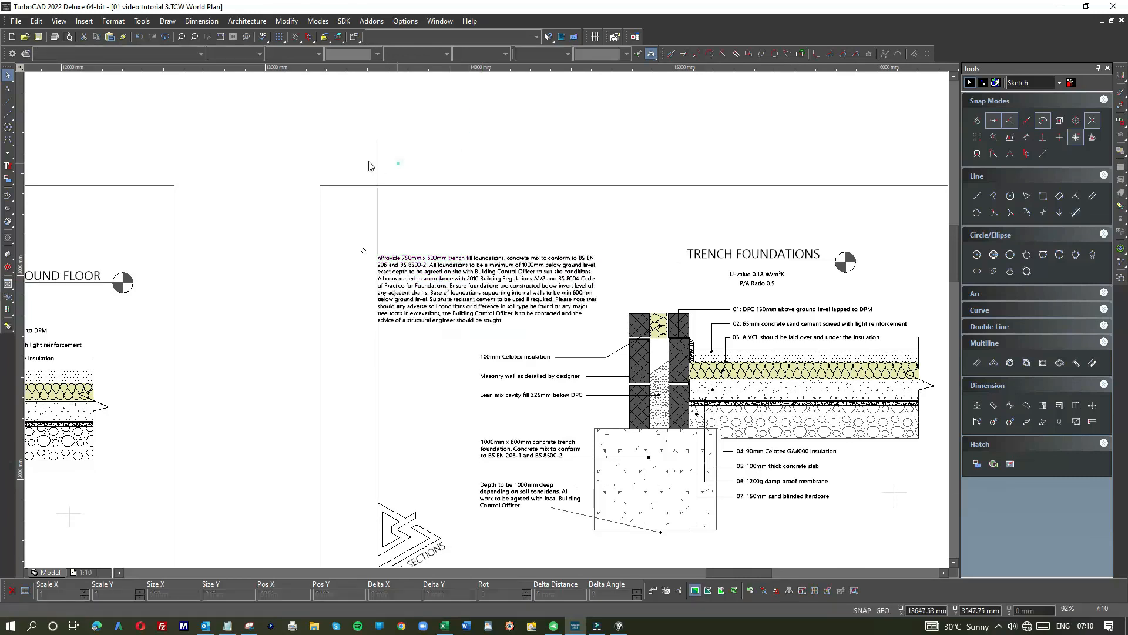
pyautogui.click(378, 157)
pyautogui.press('Delete')
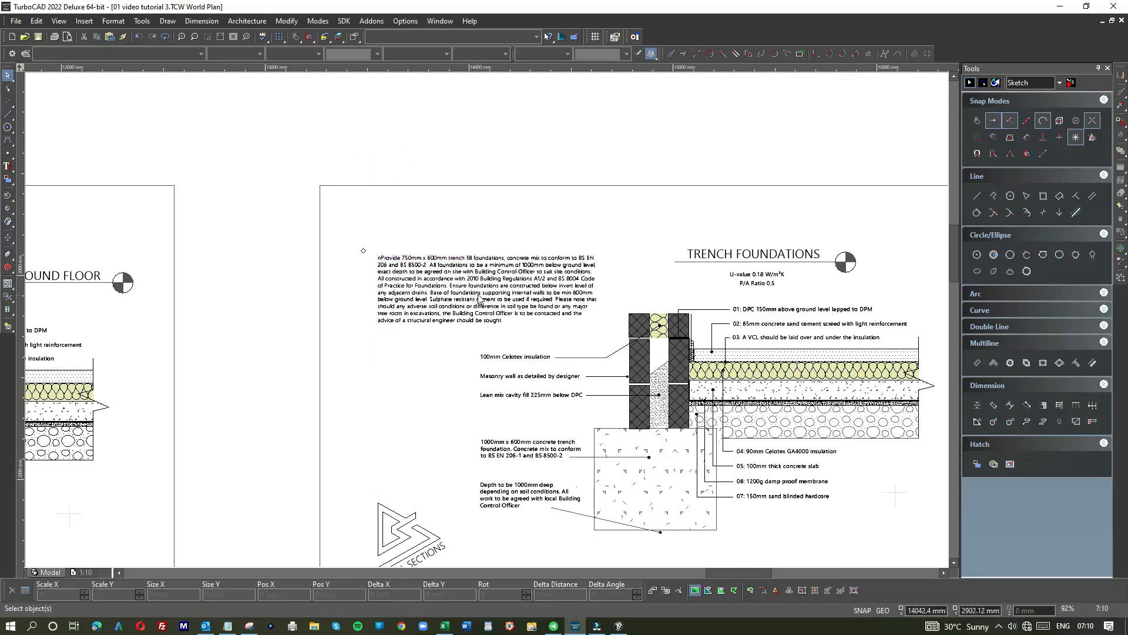
pyautogui.scroll(-2, 480, 299)
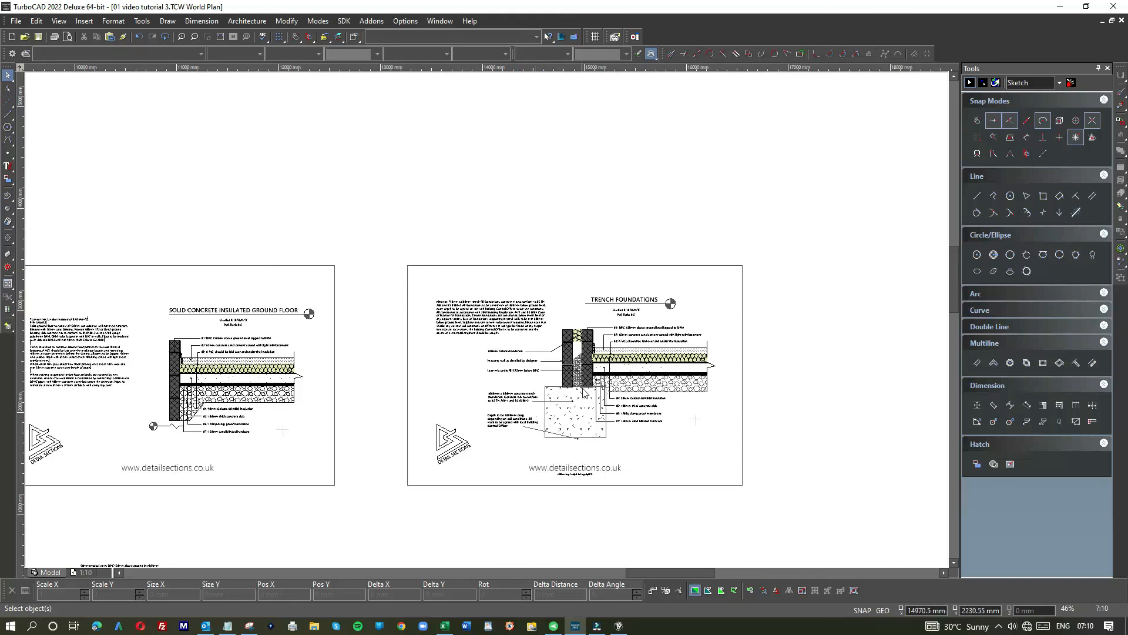
pyautogui.scroll(2, 482, 323)
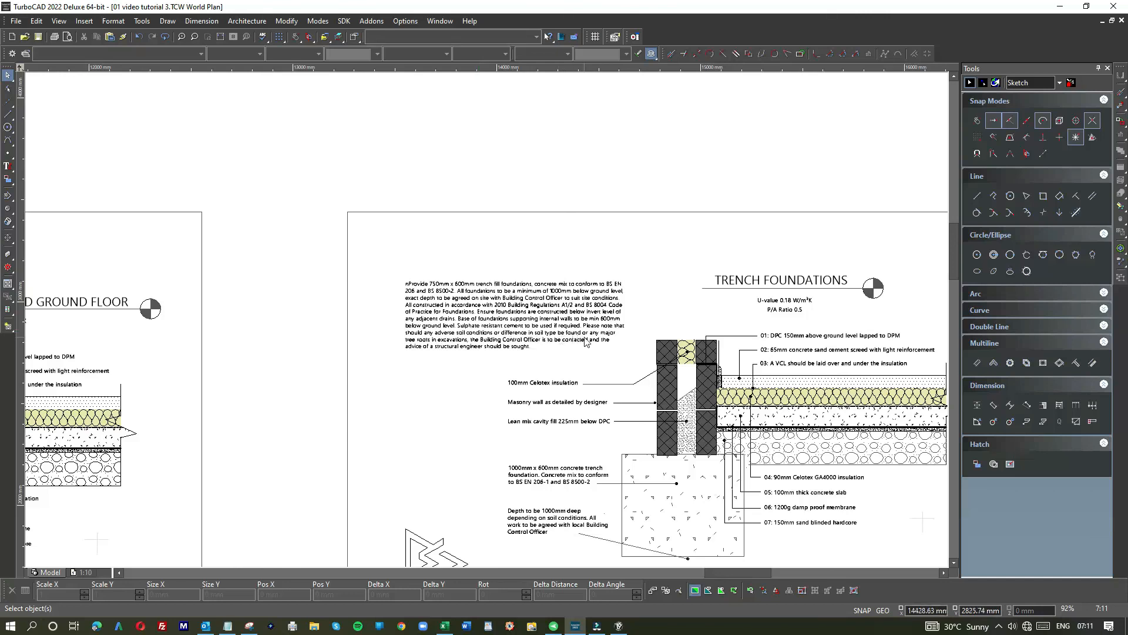
pyautogui.scroll(-1, 458, 294)
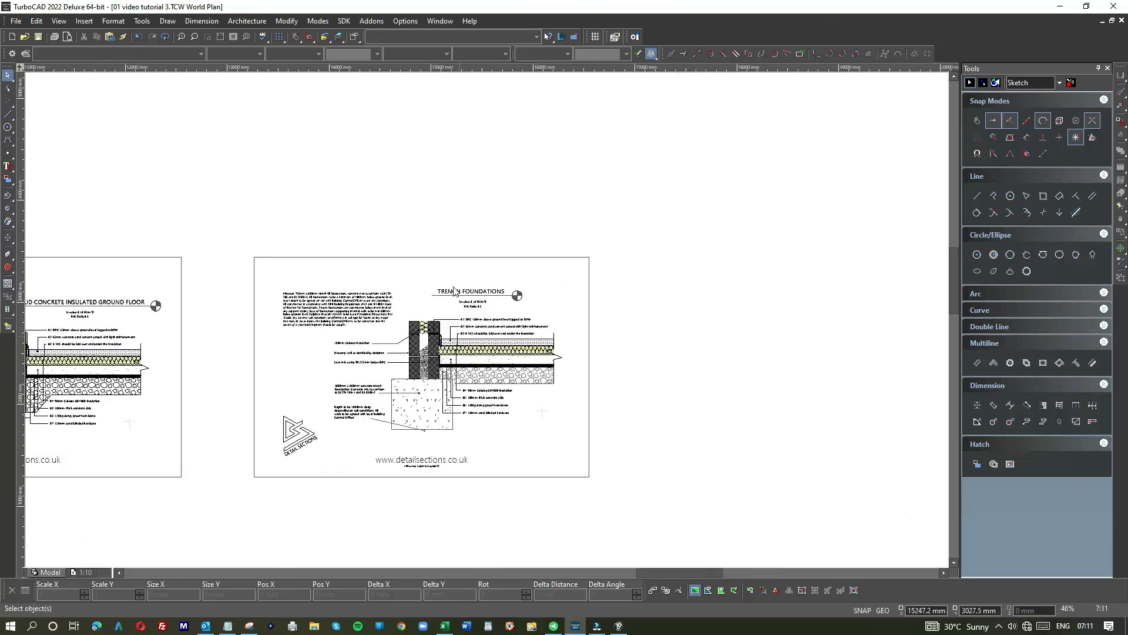
# - Nudge the TRENCH FOUNDATIONS title slightly right to centre it over the U-value and P/A ratio text
pyautogui.scroll(1, 459, 292)
pyautogui.moveTo(481, 335); pyautogui.dragTo(549, 362)
pyautogui.scroll(1, 488, 323)
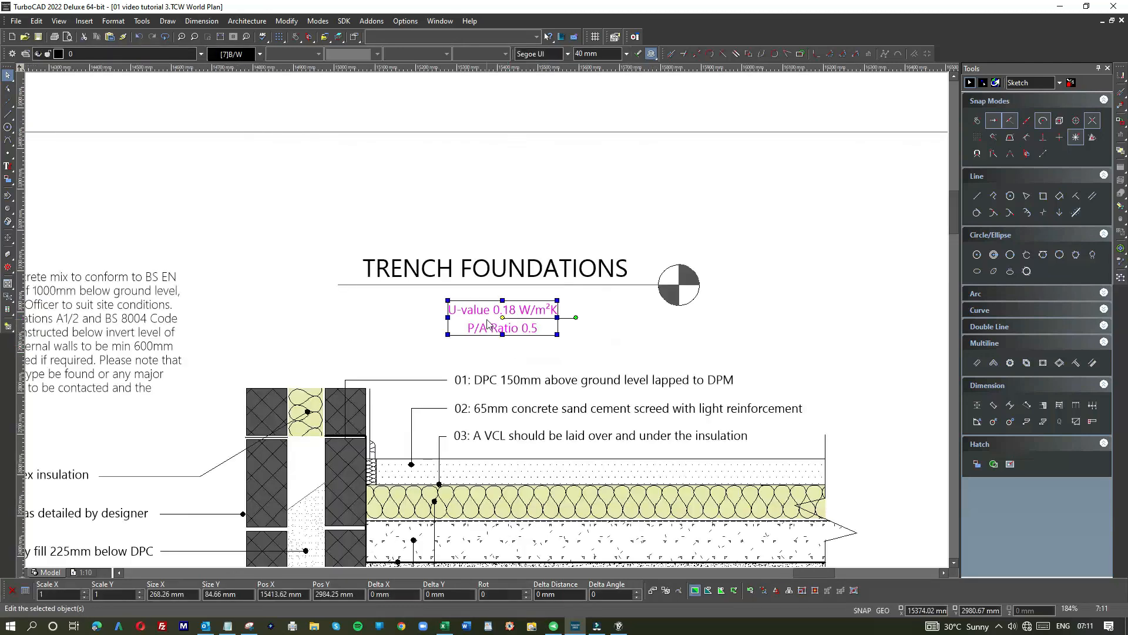
pyautogui.click(530, 269)
pyautogui.moveTo(530, 269); pyautogui.dragTo(539, 267)
pyautogui.press('Escape')
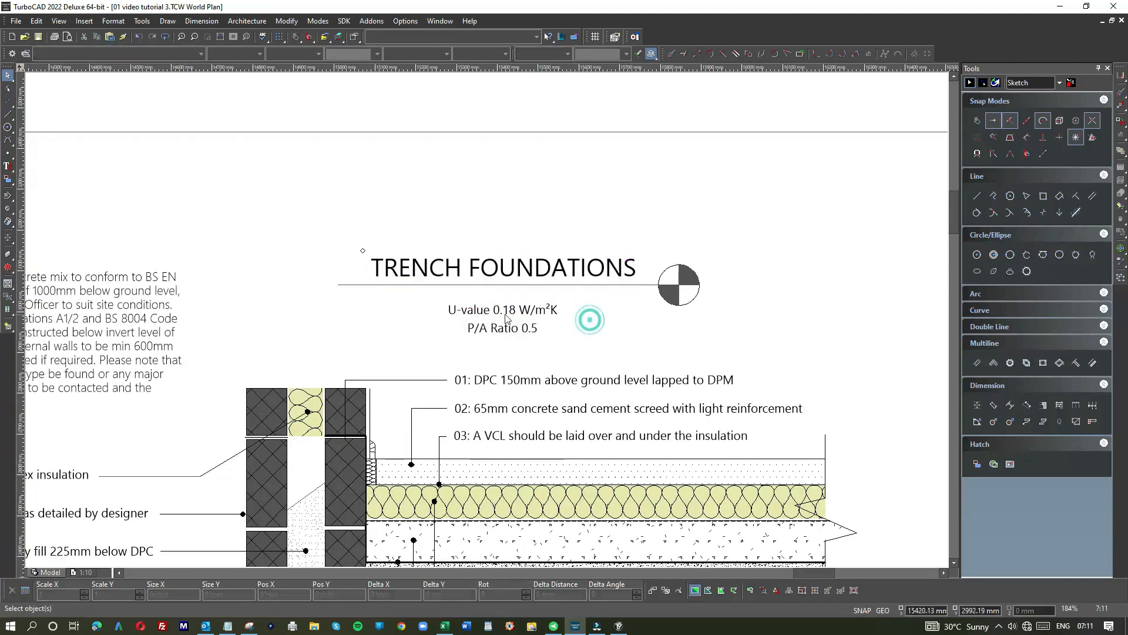
# - Extend the hardcore layer's bottom line left to meet the right edge of the concrete trench foundation
pyautogui.scroll(-1, 521, 357)
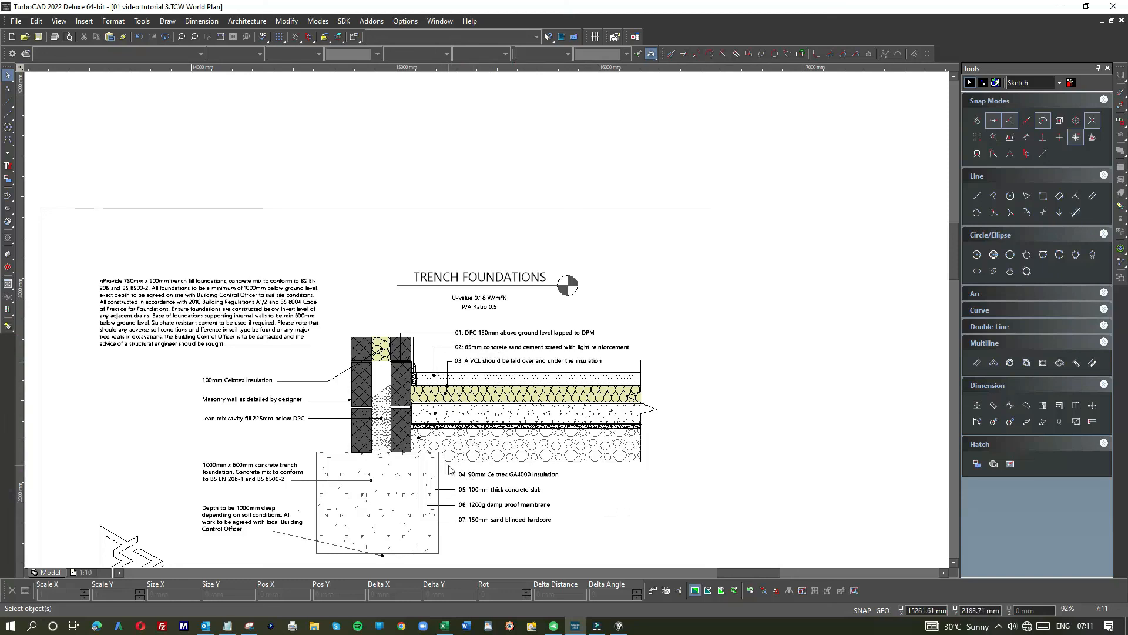
pyautogui.scroll(5, 450, 469)
pyautogui.click(523, 297)
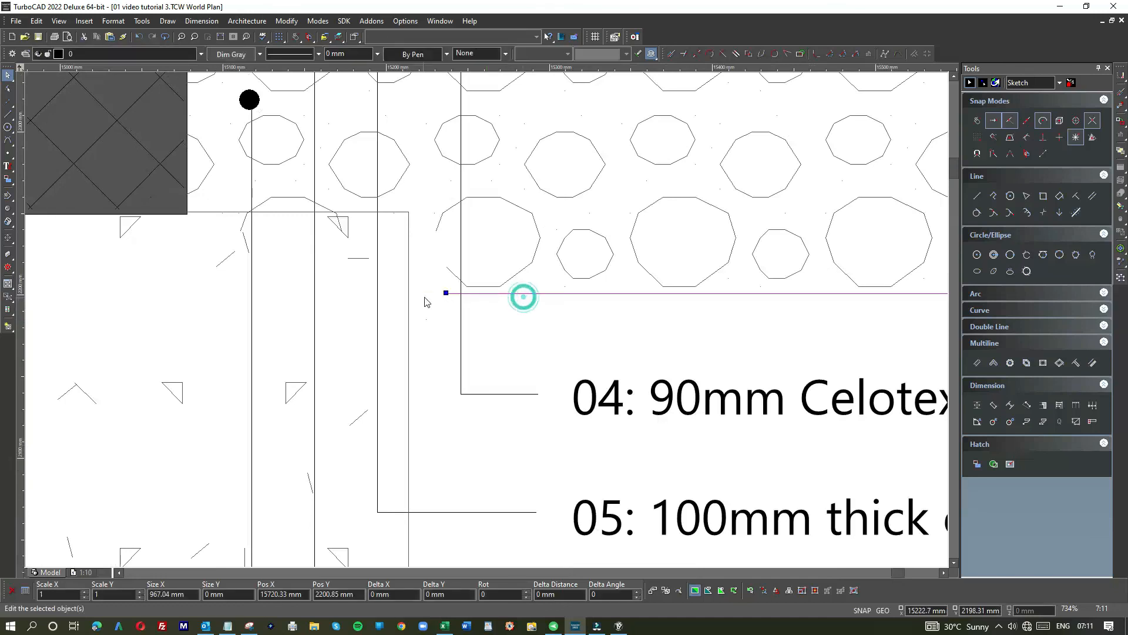
pyautogui.click(446, 293)
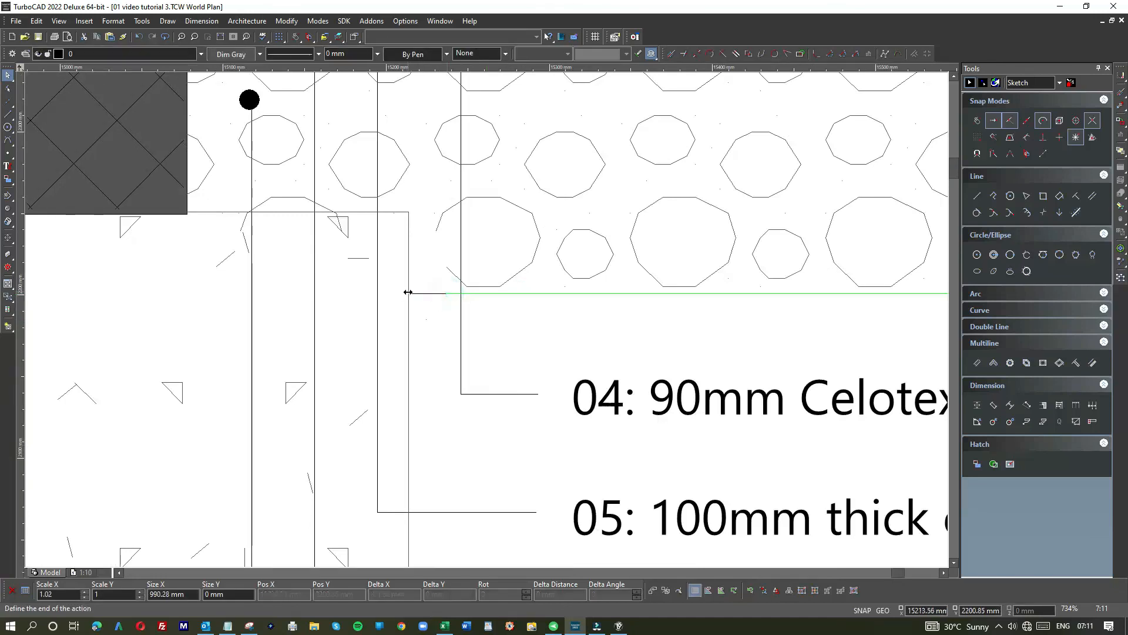
pyautogui.click(408, 292)
pyautogui.click(416, 310)
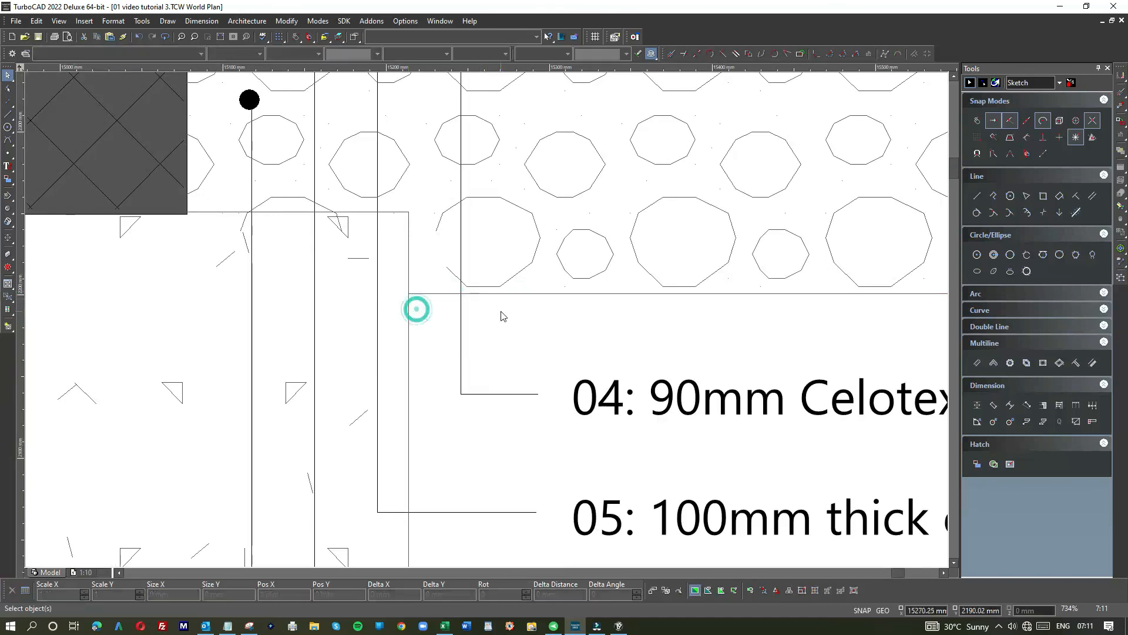
# - Delete the two short hardcore hatch segments that project into the top of the concrete trench foundation
pyautogui.scroll(-2, 487, 324)
pyautogui.scroll(4, 373, 282)
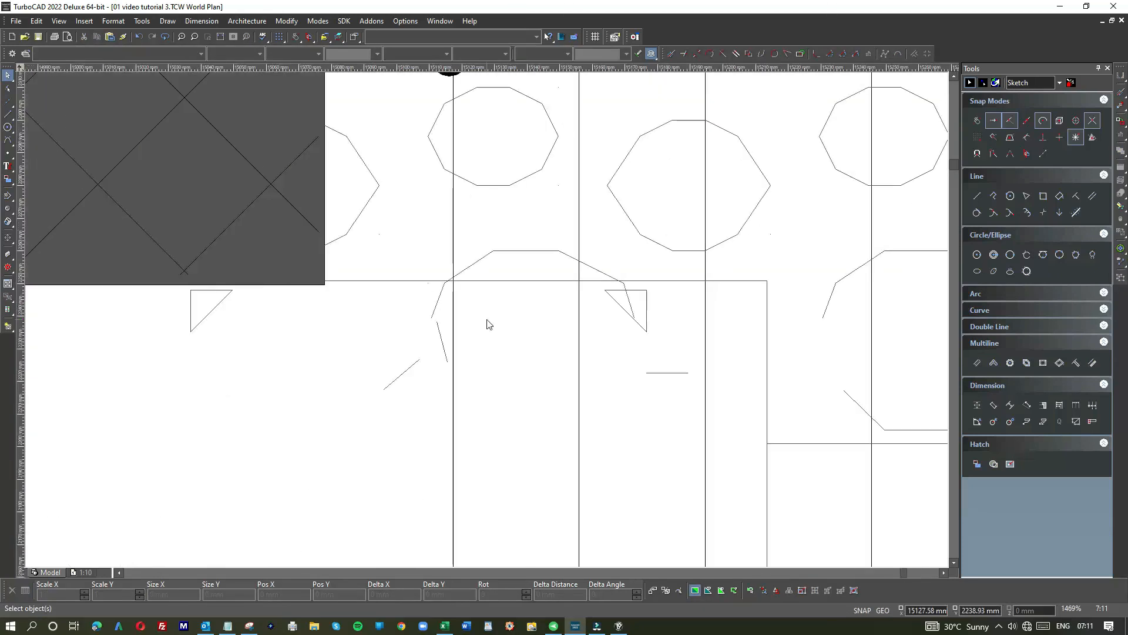
pyautogui.click(440, 304)
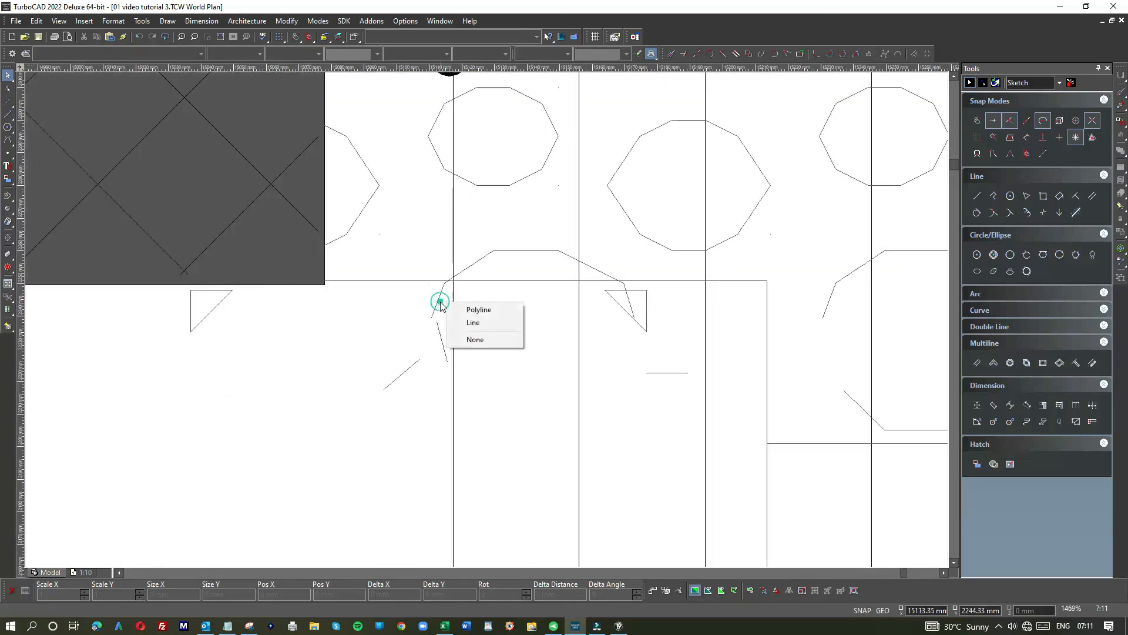
pyautogui.click(469, 322)
pyautogui.press('Delete')
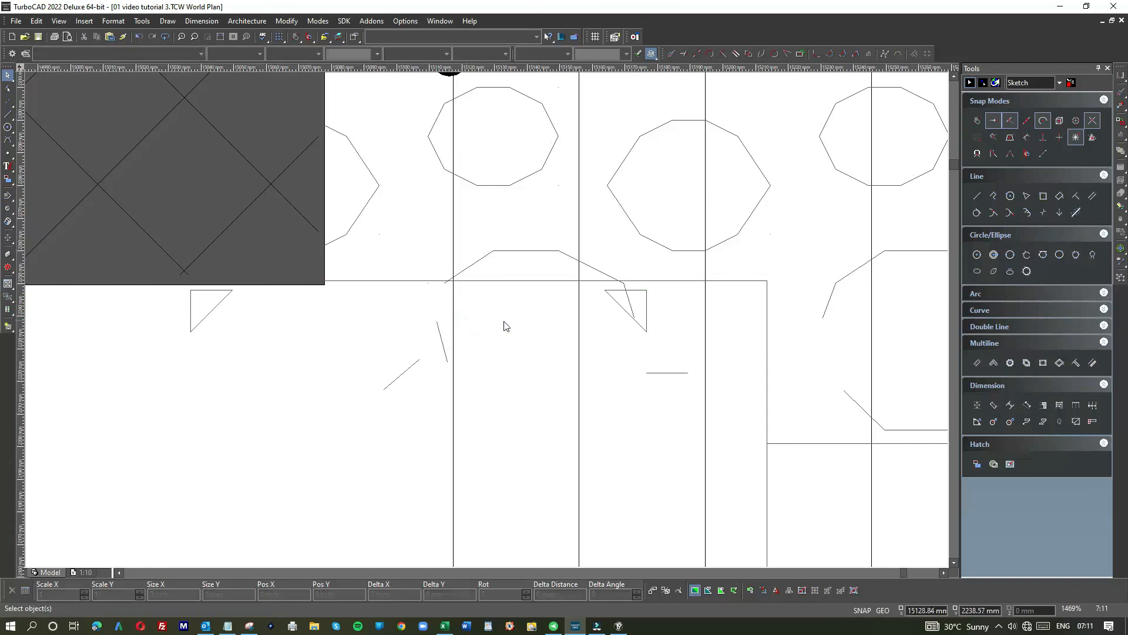
pyautogui.click(631, 307)
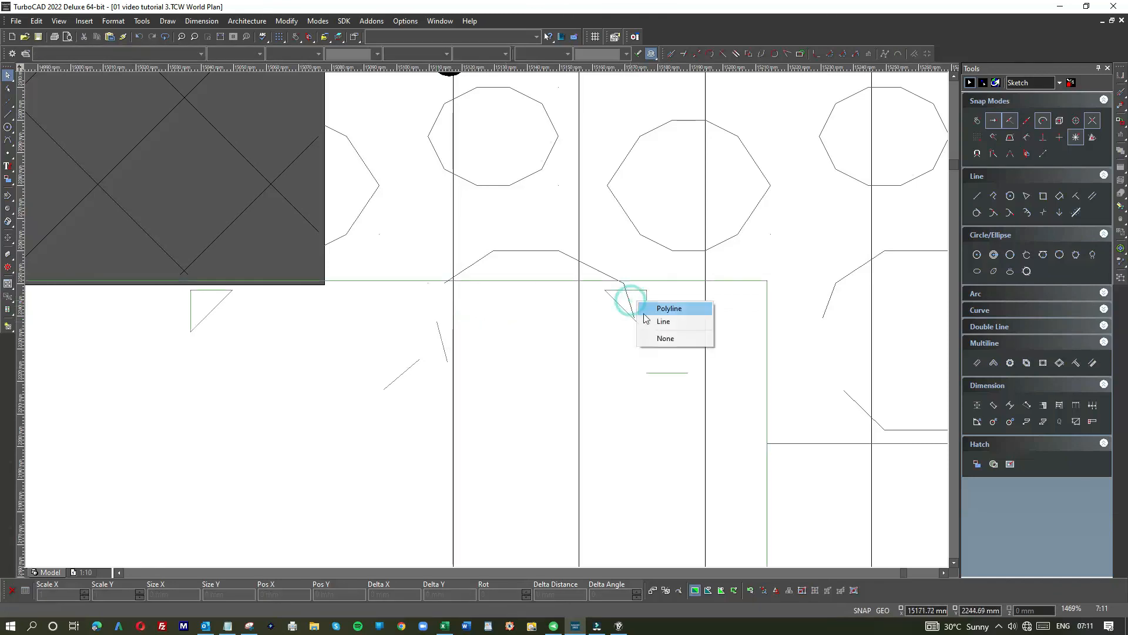
pyautogui.click(646, 319)
pyautogui.press('Delete')
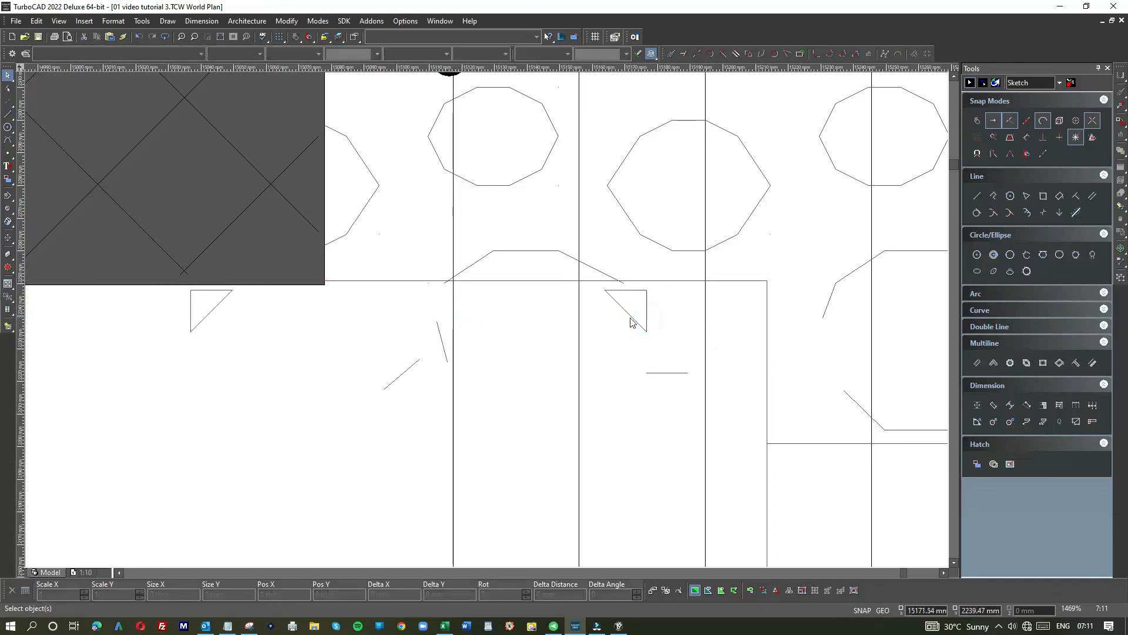
# - Change the leader line of the 1000mm x 600mm concrete trench foundation note to black
pyautogui.scroll(-2, 625, 318)
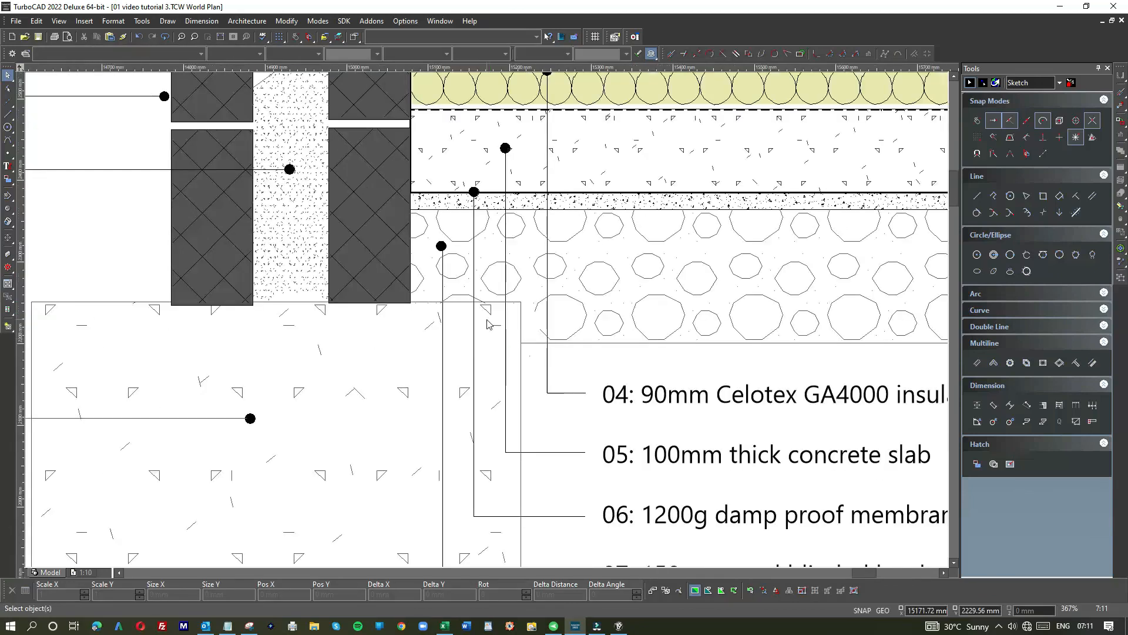
pyautogui.scroll(-1, 488, 323)
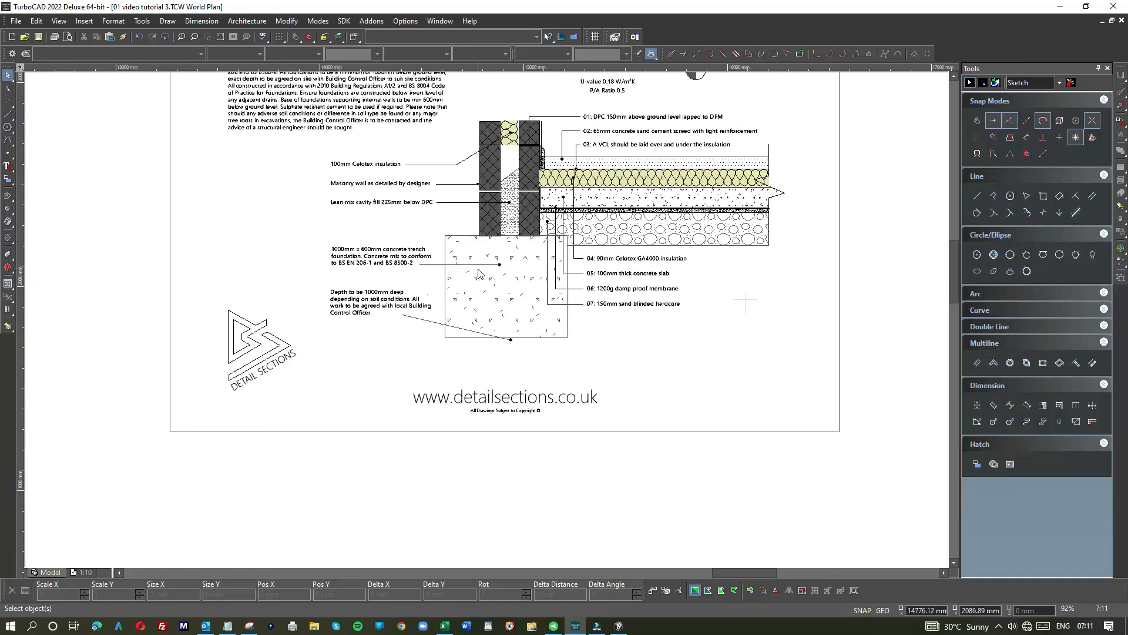
pyautogui.scroll(10, 479, 273)
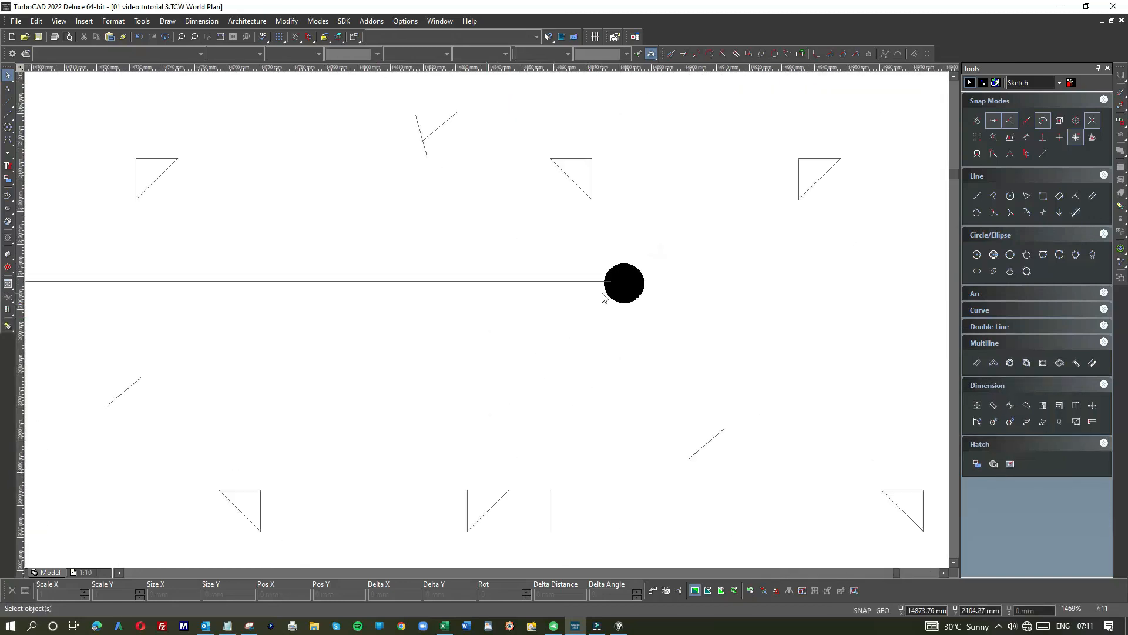
pyautogui.rightClick(580, 285)
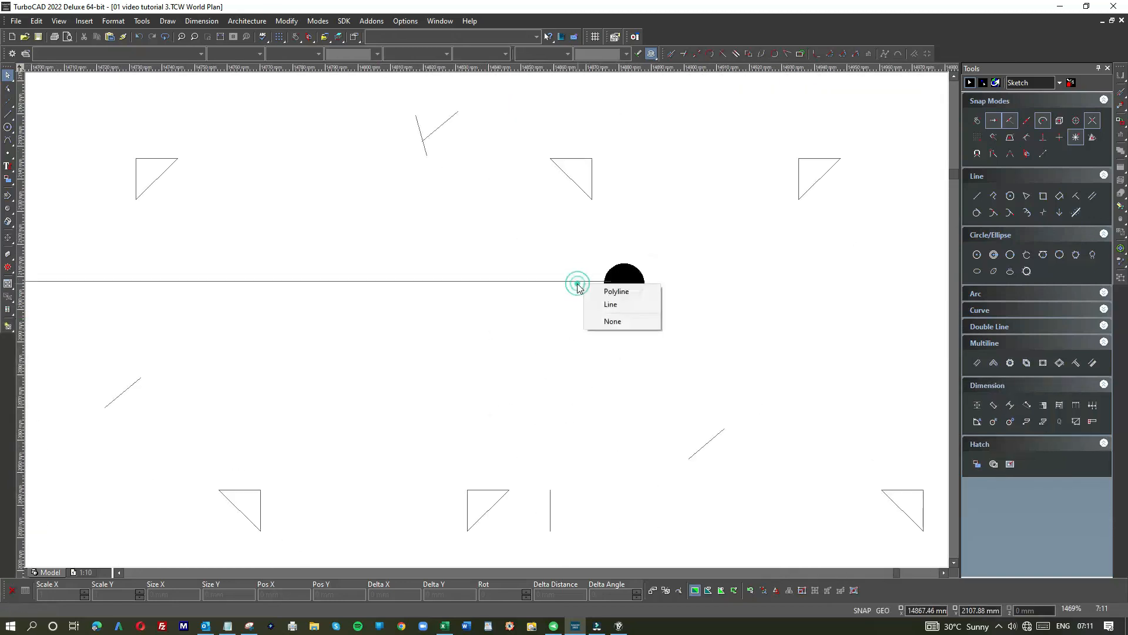
pyautogui.click(75, 322)
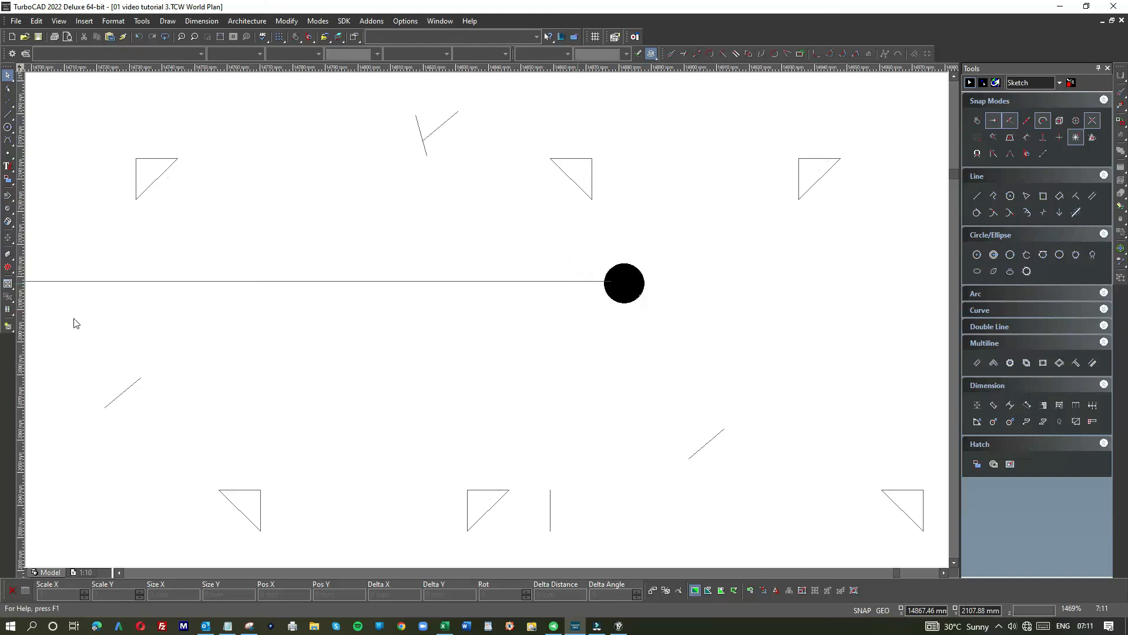
pyautogui.scroll(-2, 488, 322)
pyautogui.click(384, 311)
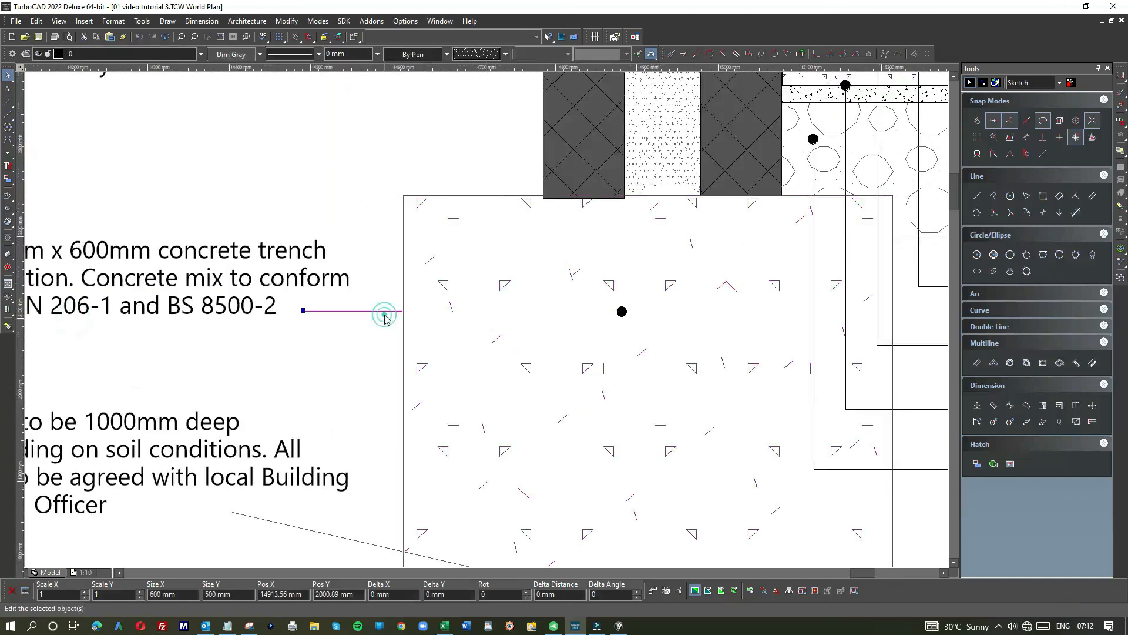
pyautogui.click(229, 54)
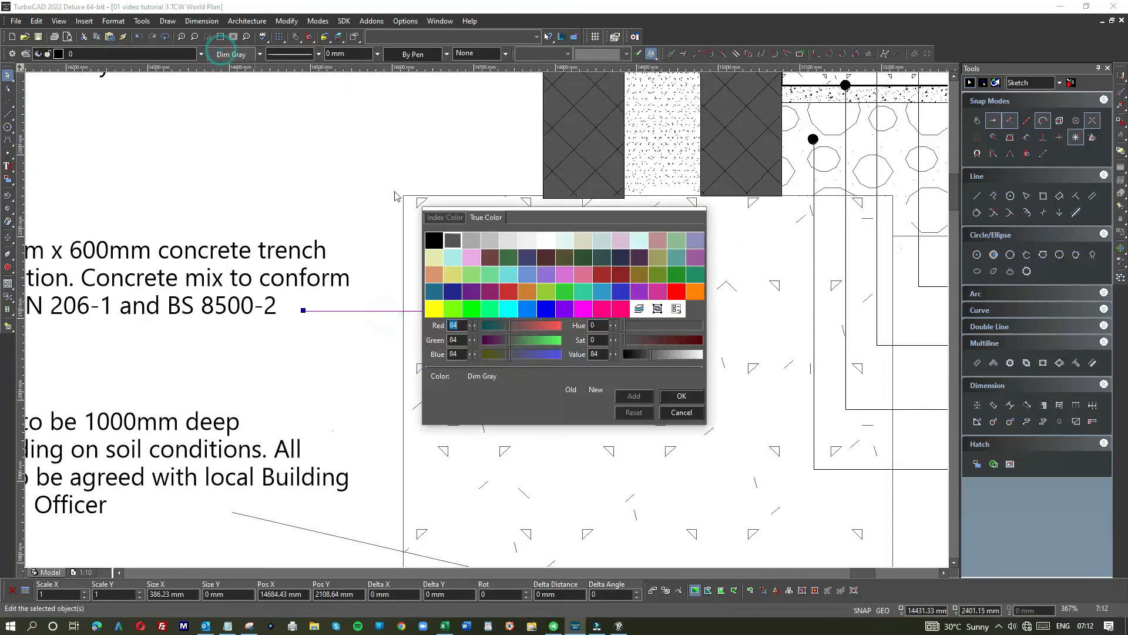
pyautogui.click(434, 239)
# - Change the leader line of the 1000mm deep foundation depth note to black
pyautogui.click(318, 532)
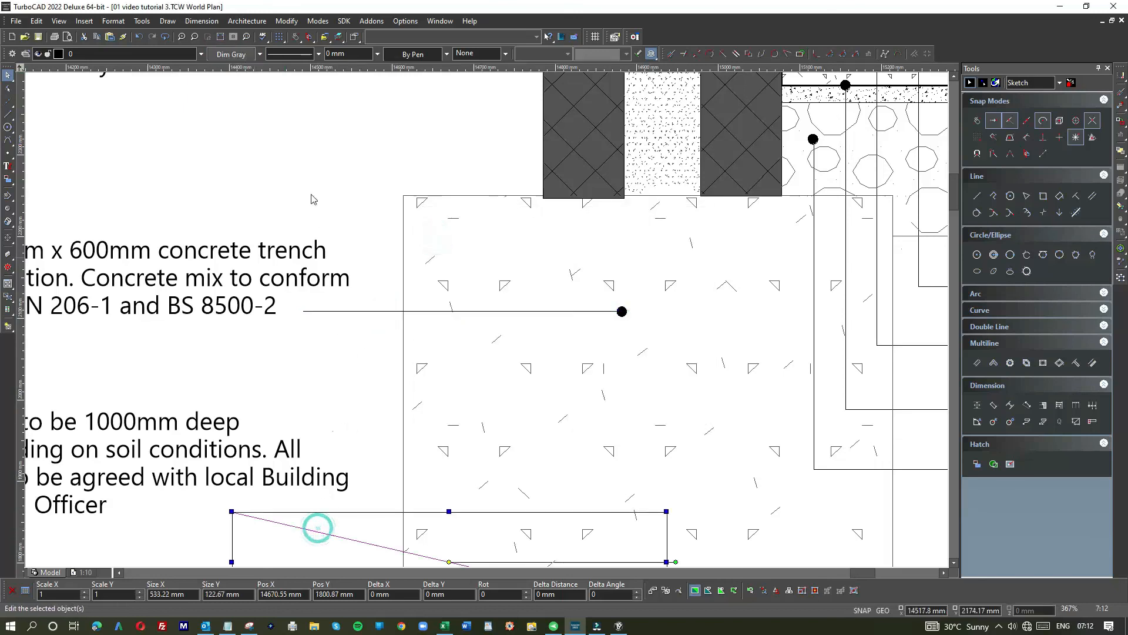
pyautogui.click(231, 54)
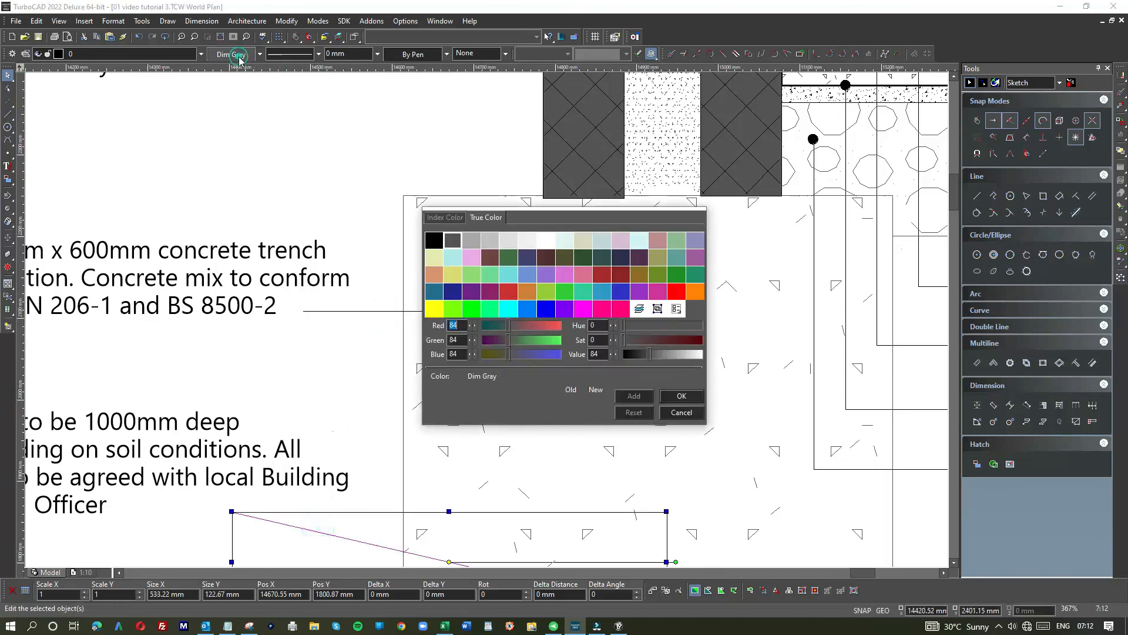
pyautogui.click(435, 240)
pyautogui.click(319, 194)
# - Check the line colour of the lean mix cavity fill, masonry wall and 100mm Celotex insulation leaders
pyautogui.scroll(-5, 320, 193)
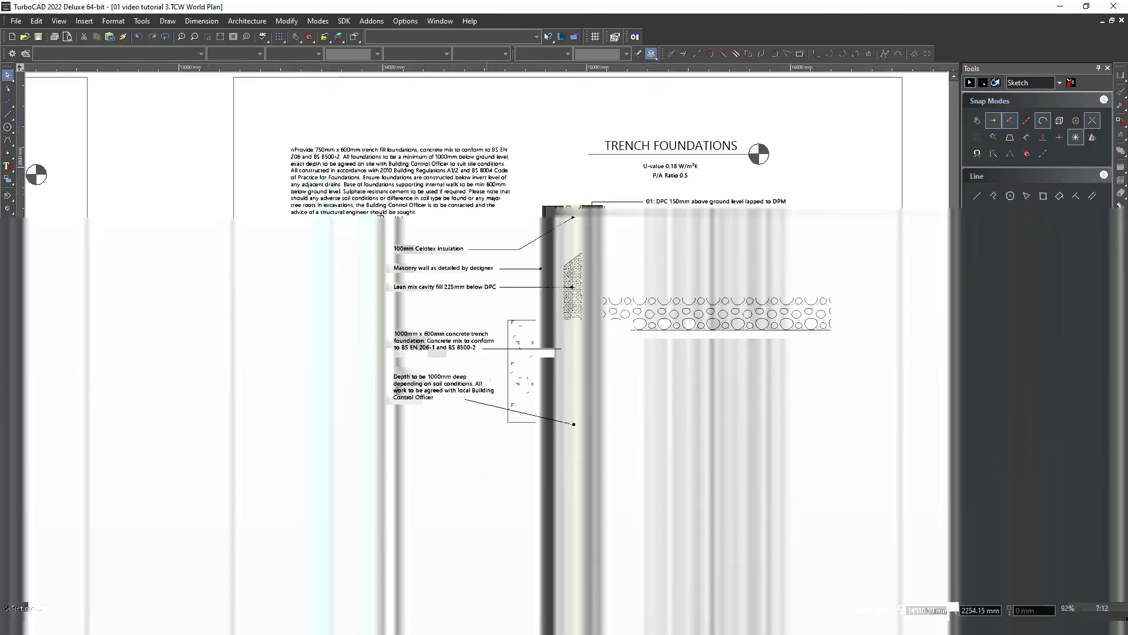
pyautogui.scroll(3, 492, 321)
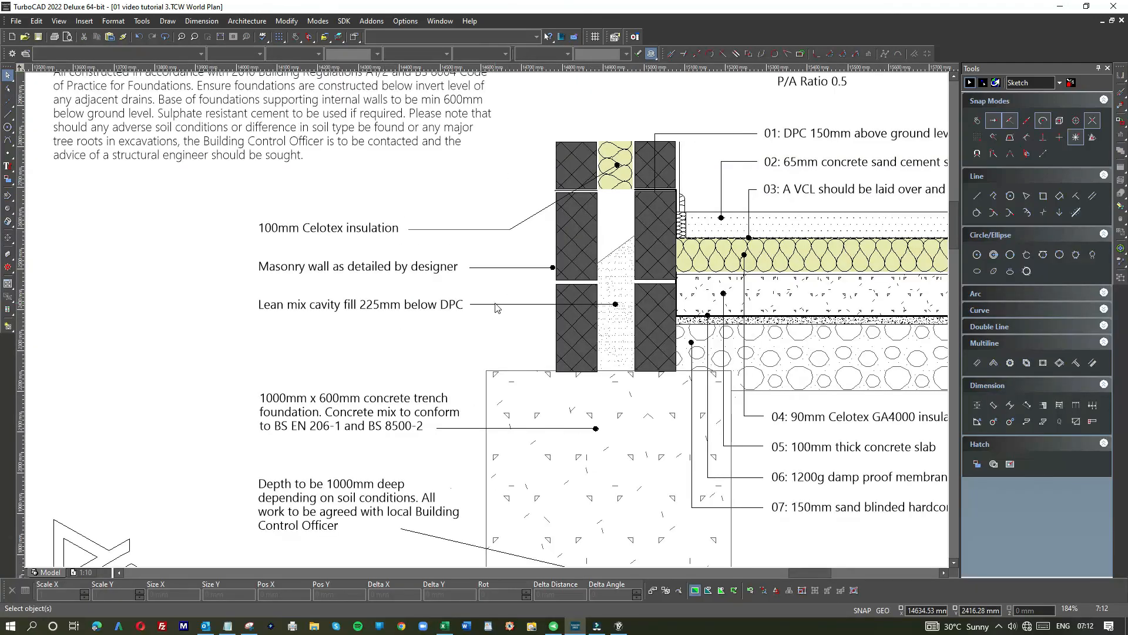
pyautogui.click(496, 304)
pyautogui.click(501, 267)
pyautogui.click(492, 229)
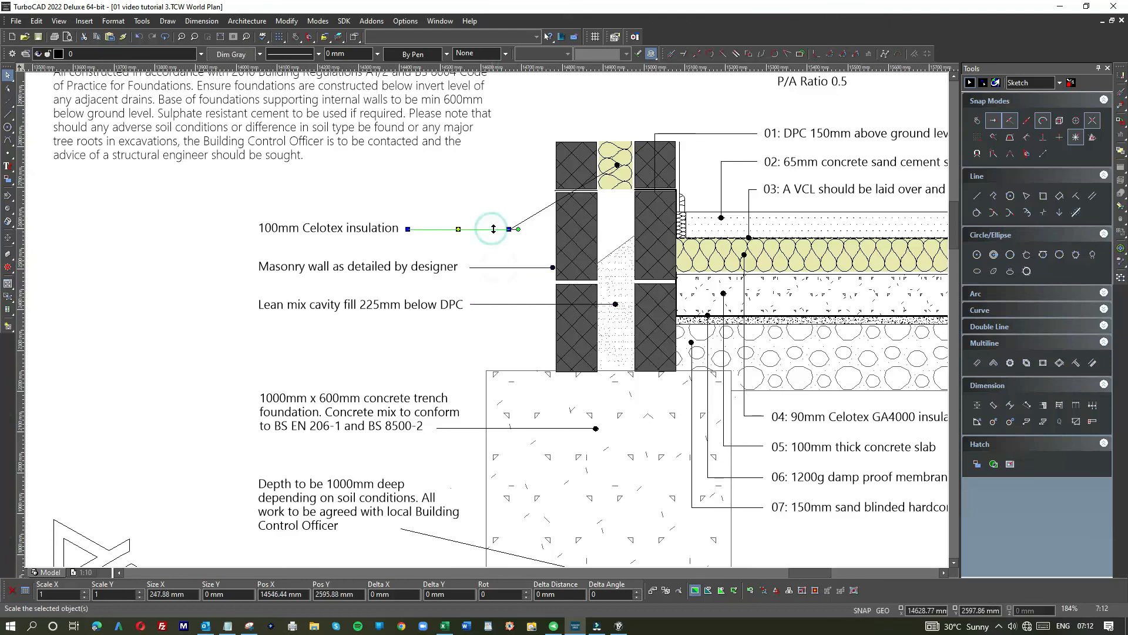
pyautogui.scroll(-3, 505, 282)
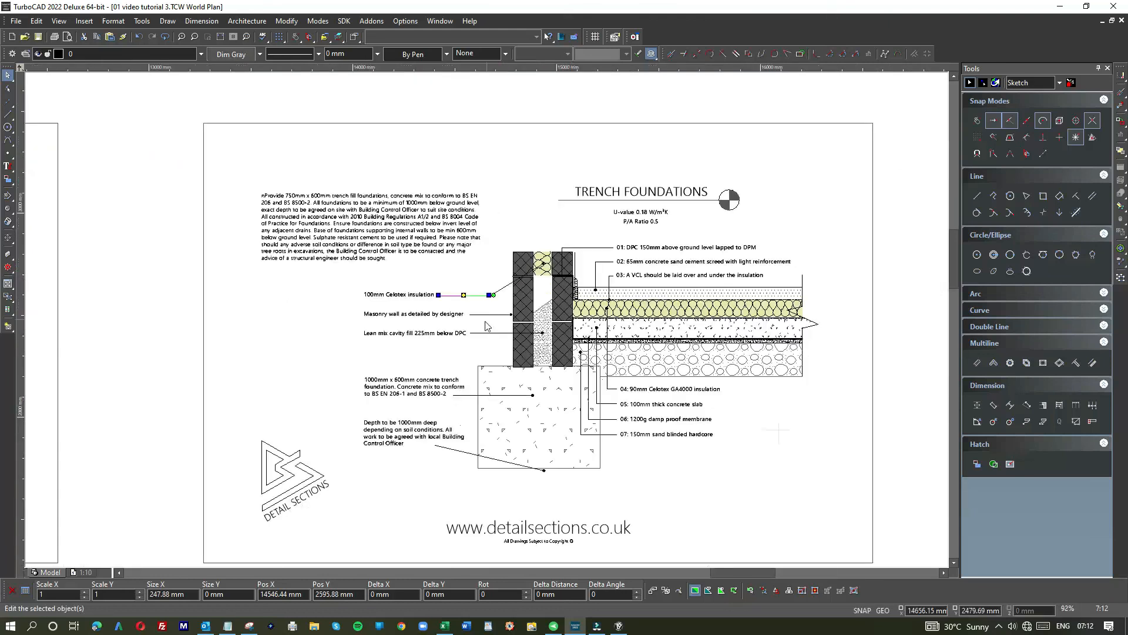
pyautogui.click(406, 473)
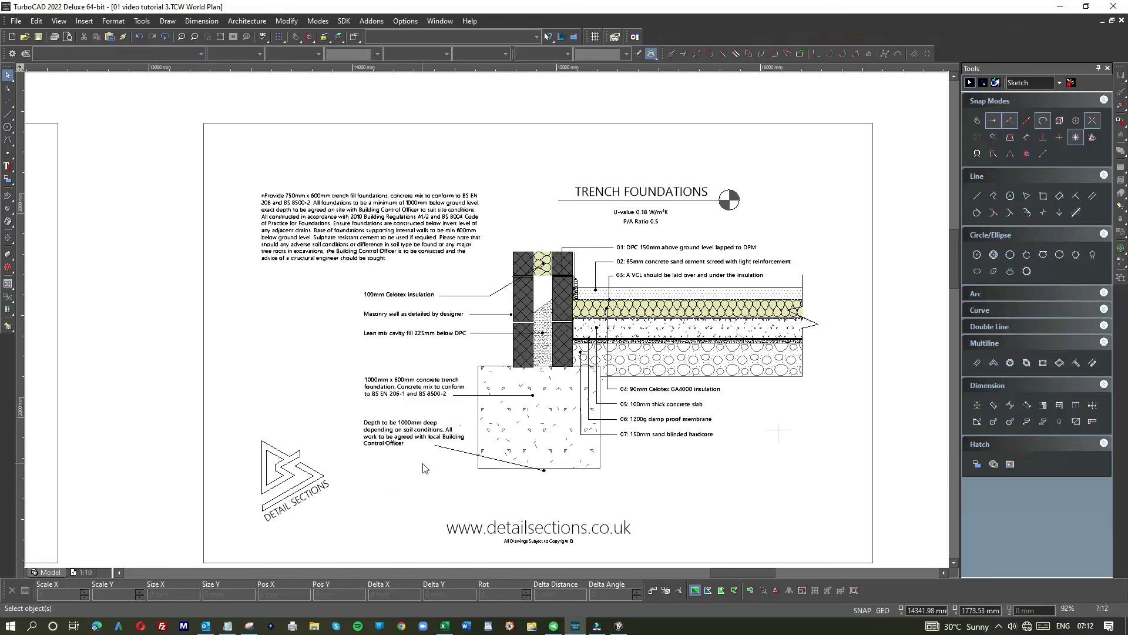
# - Review the trench foundations sheet's layout, labels and leaders, and compare it with the neighbouring solid concrete ground floor sheet
pyautogui.scroll(-2, 425, 468)
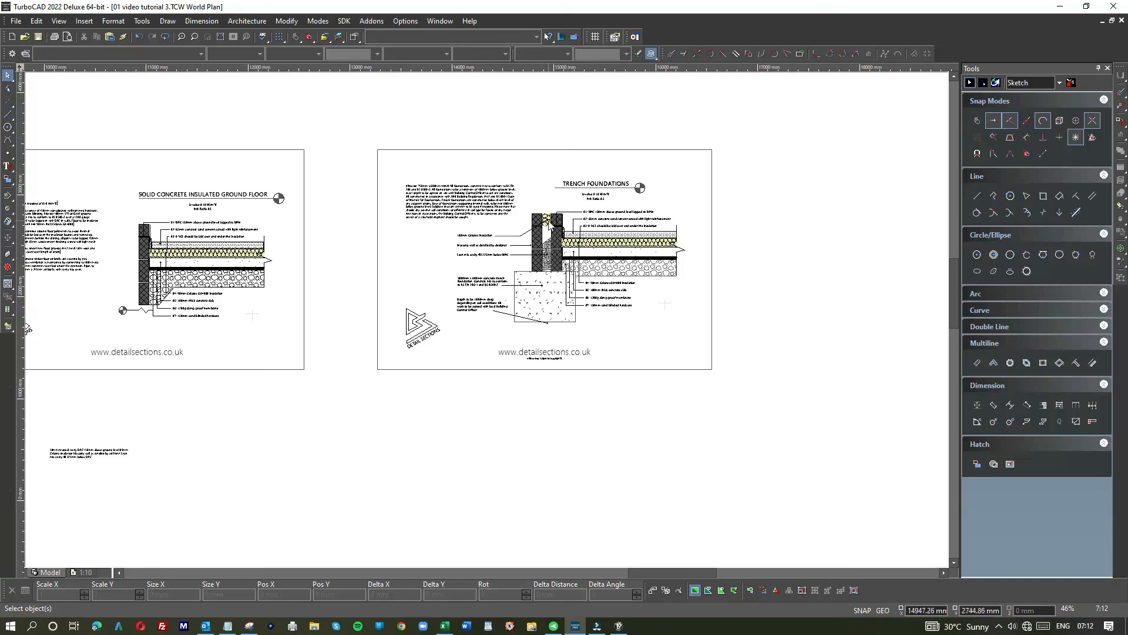
pyautogui.scroll(5, 550, 226)
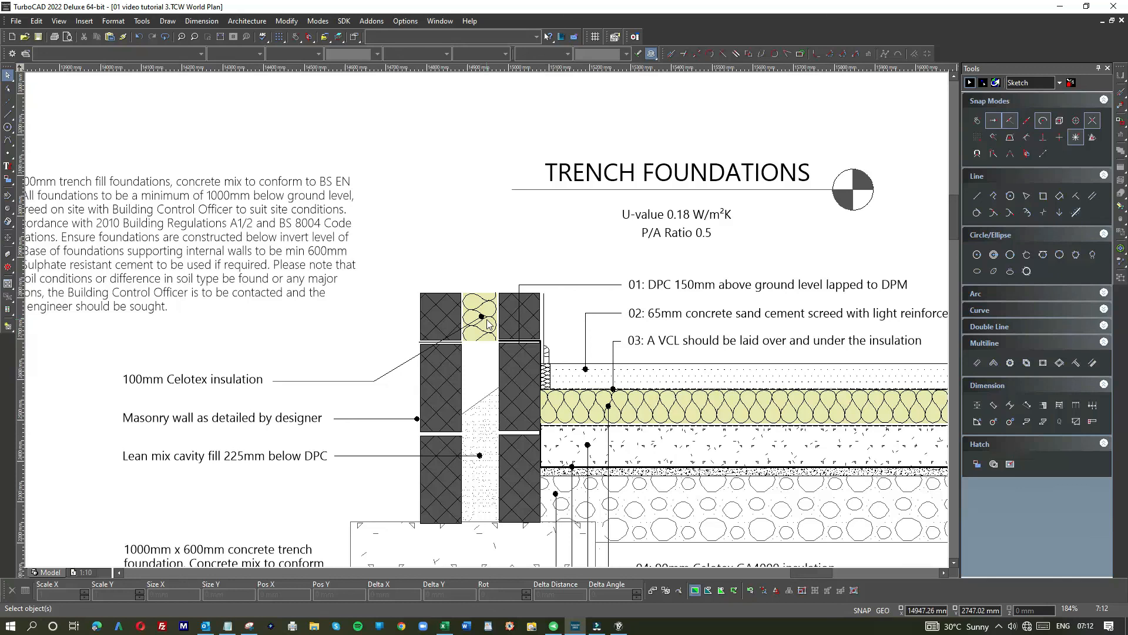
pyautogui.scroll(-3, 488, 322)
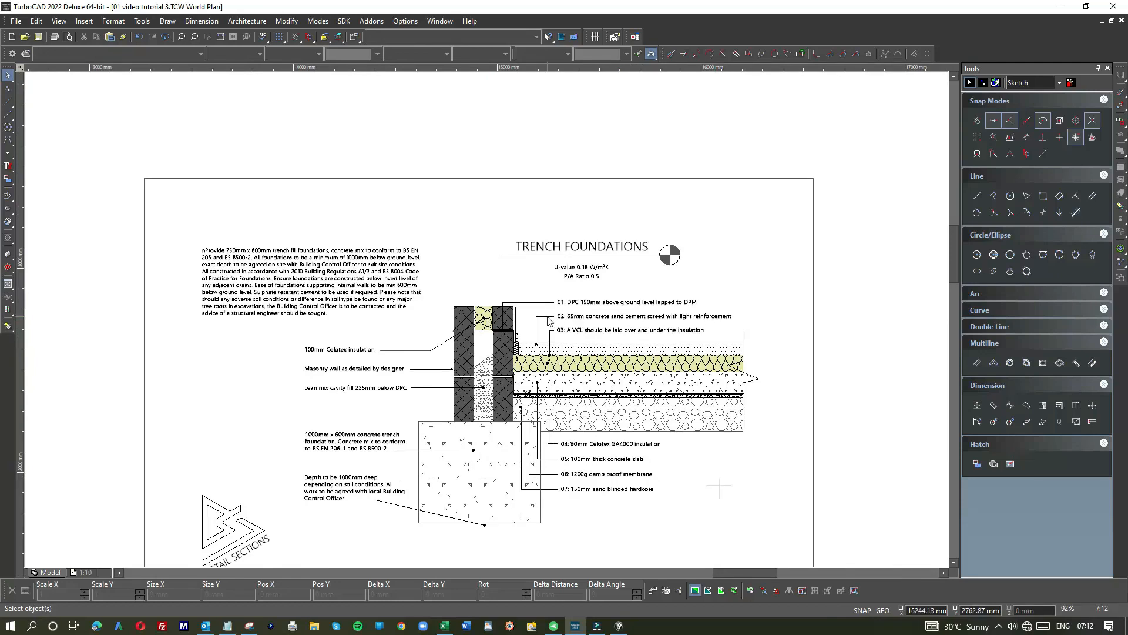
pyautogui.scroll(-1, 548, 320)
pyautogui.scroll(1, 487, 324)
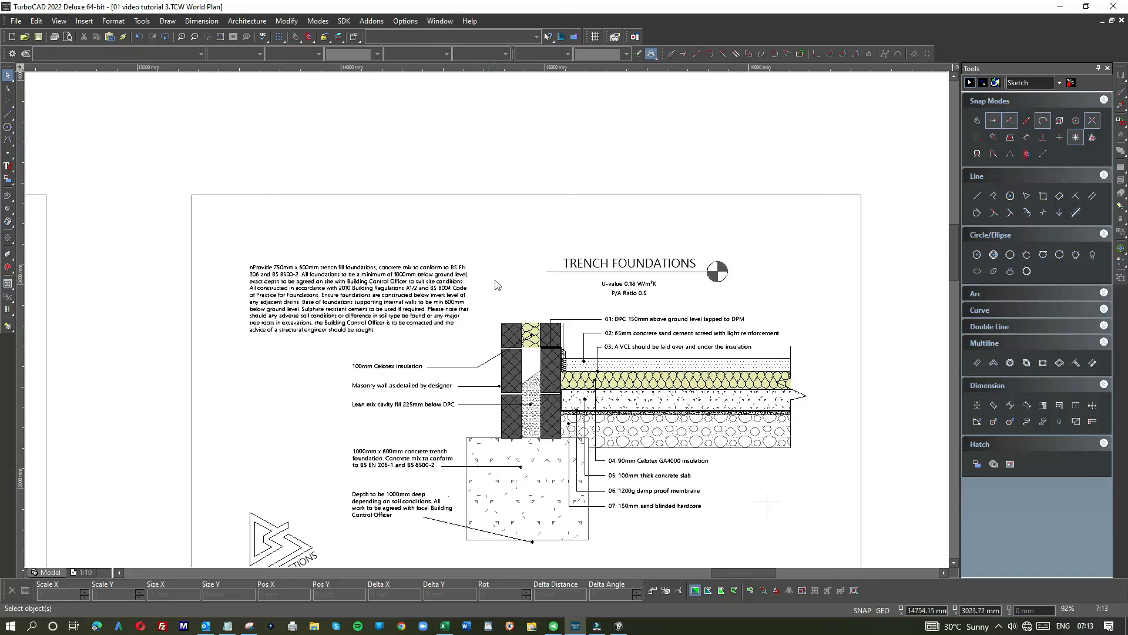
pyautogui.scroll(-1, 495, 285)
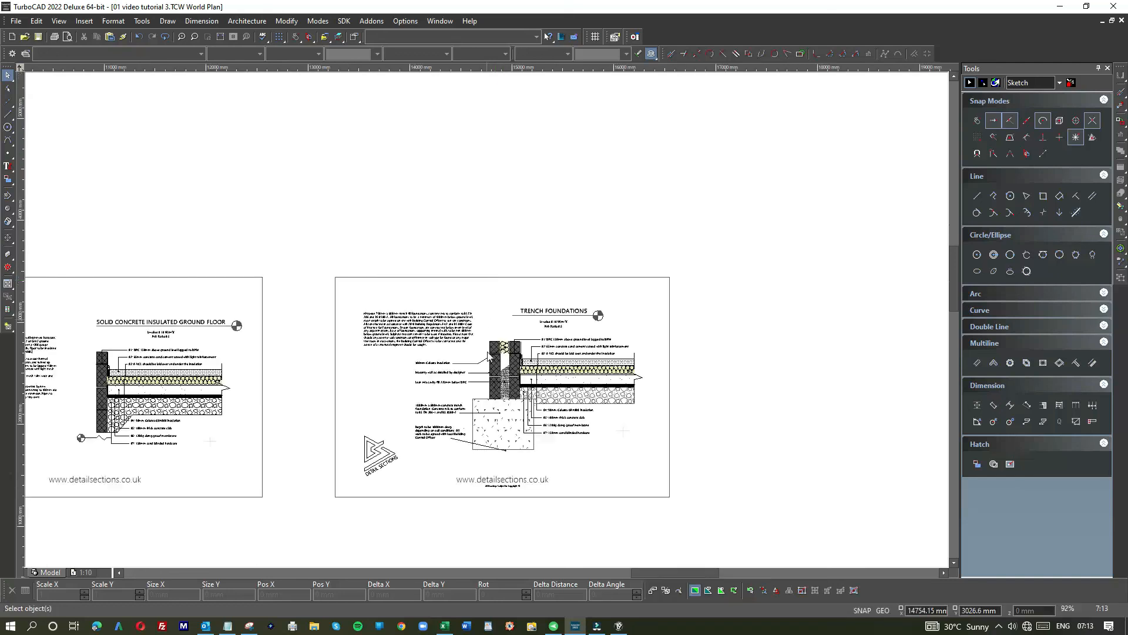
pyautogui.scroll(1, 504, 493)
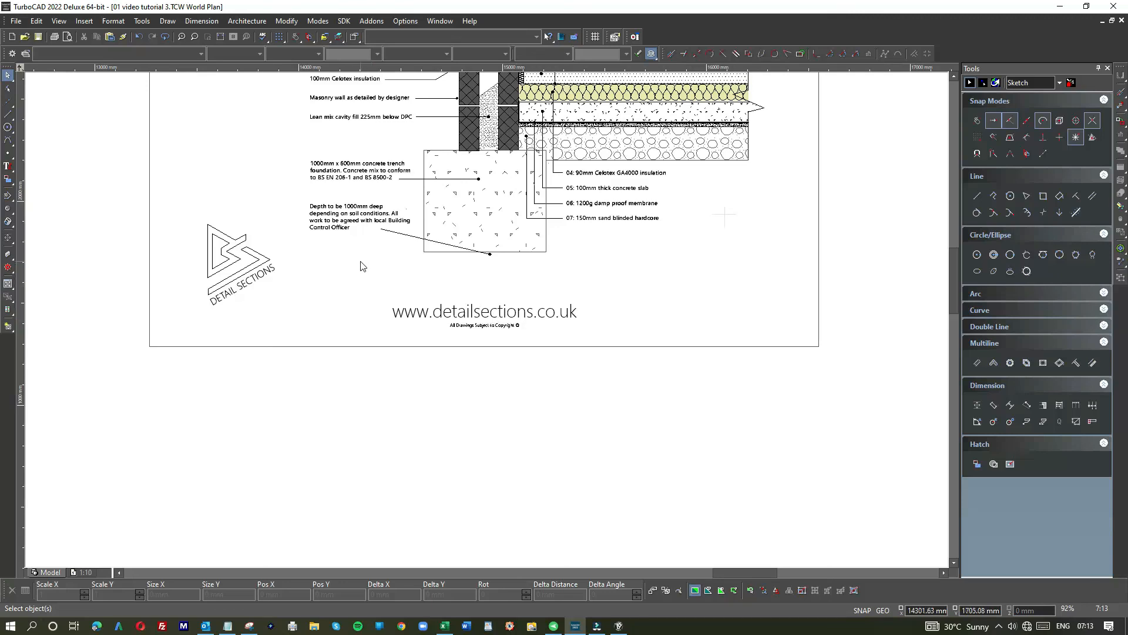
pyautogui.scroll(-2, 363, 266)
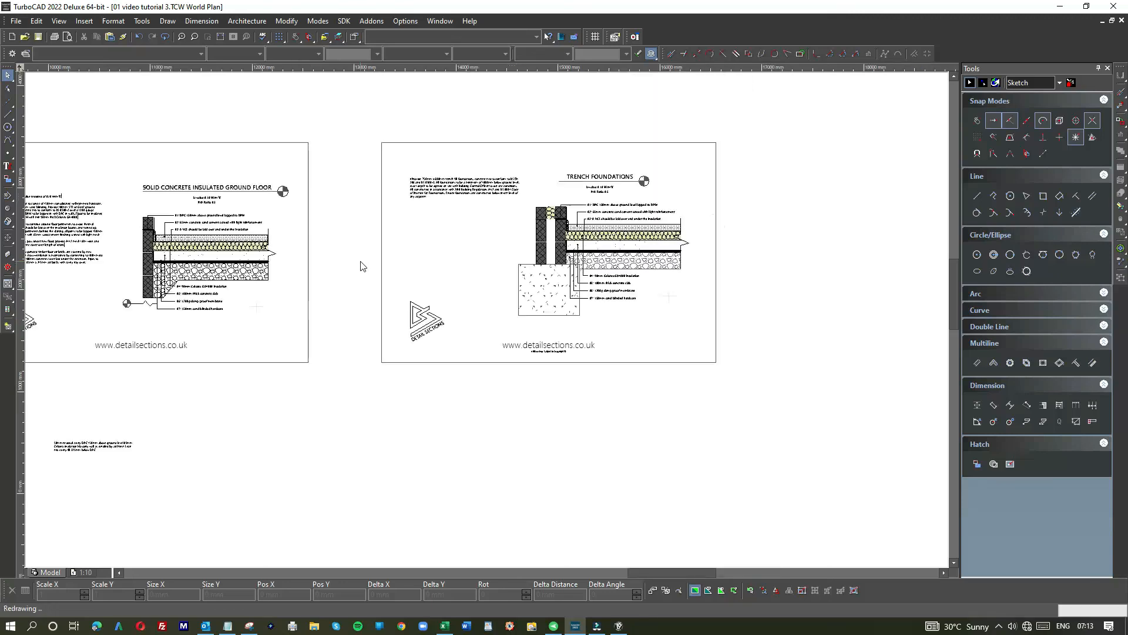
pyautogui.scroll(2, 487, 323)
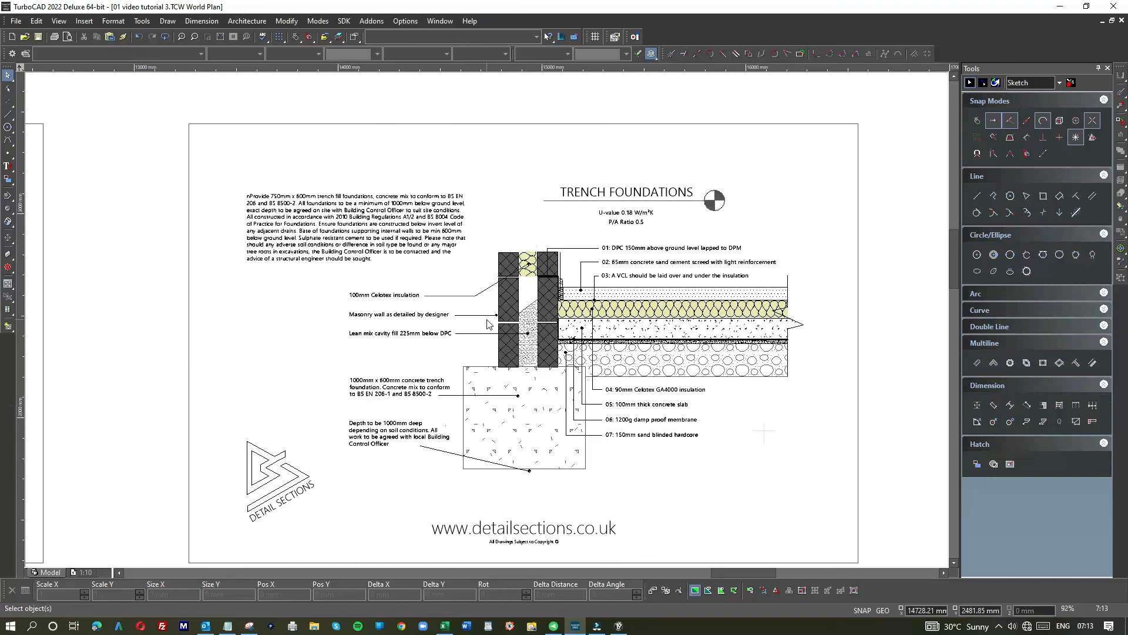